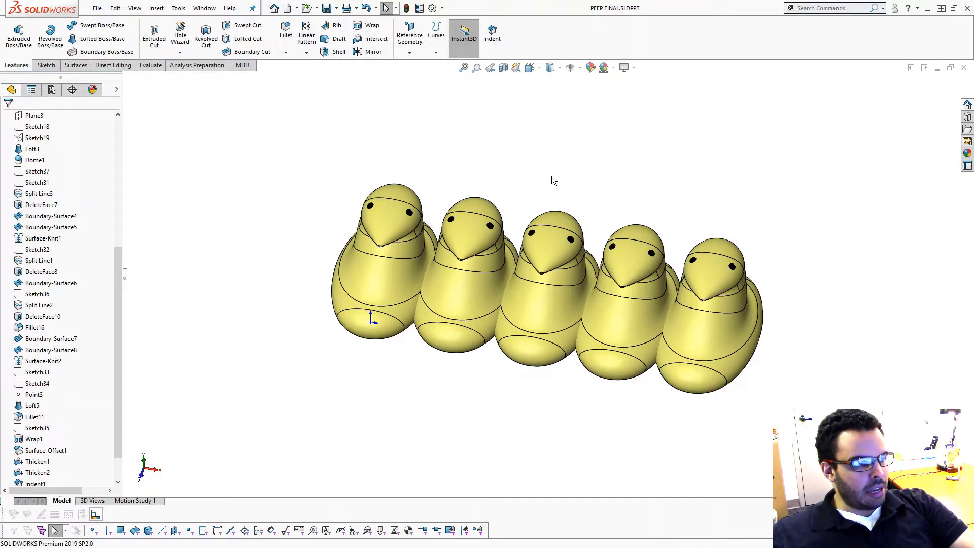
Step: Switch from PEEP FINAL to the VIDEO PEEP.SLDPRT part with Ctrl+Tab
{"action": "key", "text": "ctrl+Tab"}
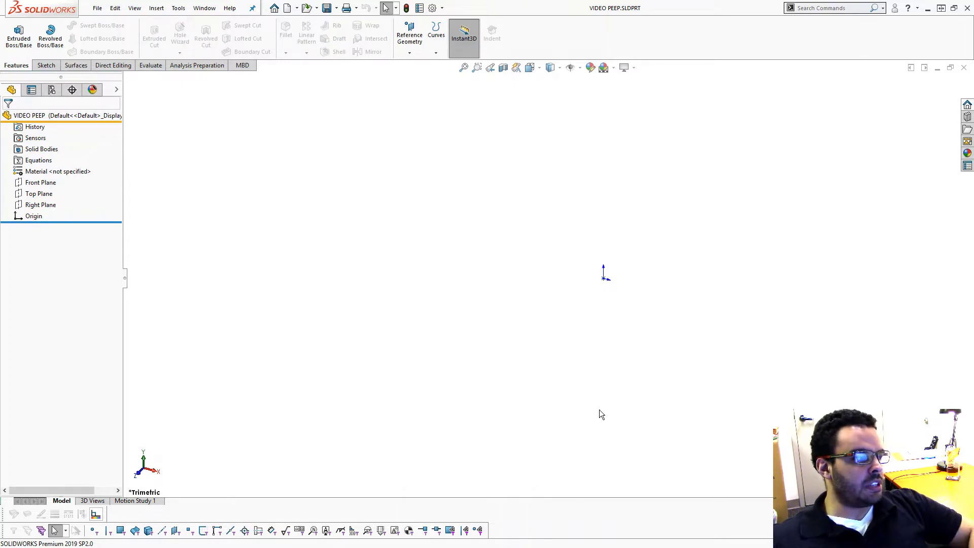
Step: Start a sketch on Right Plane and draw a horizontal line from the origin
{"action": "left_click", "coordinate": [30, 205]}
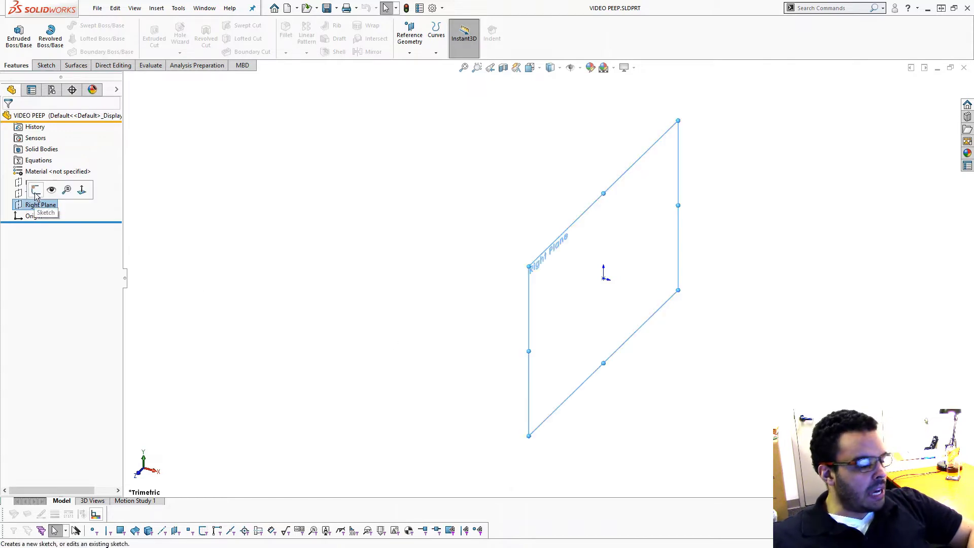
{"action": "left_click", "coordinate": [84, 190]}
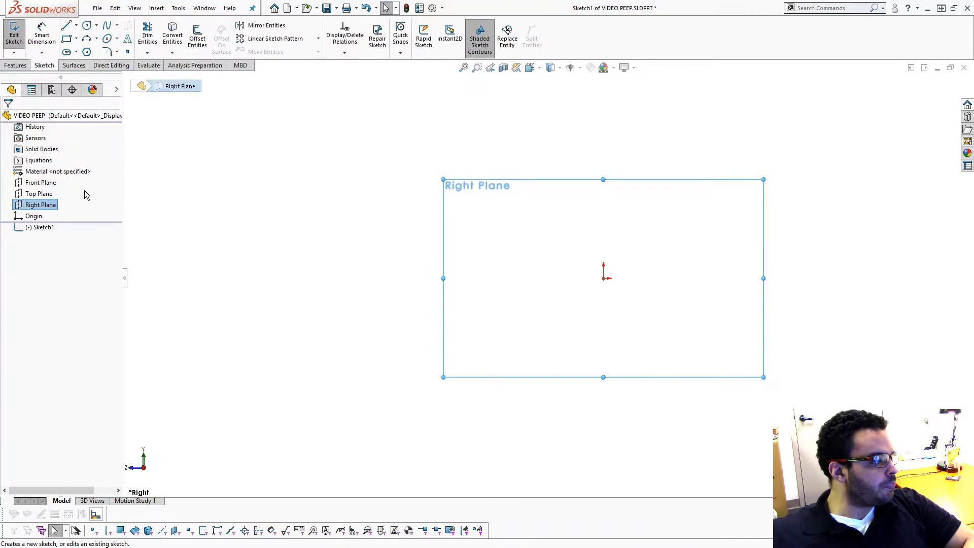
{"action": "left_click", "coordinate": [66, 25]}
{"action": "left_click", "coordinate": [604, 278]}
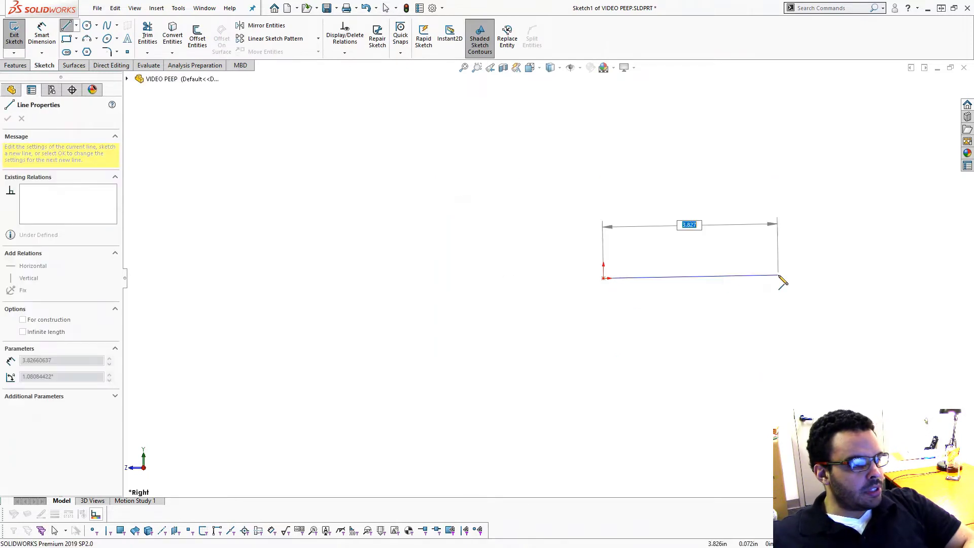
{"action": "left_click", "coordinate": [789, 278]}
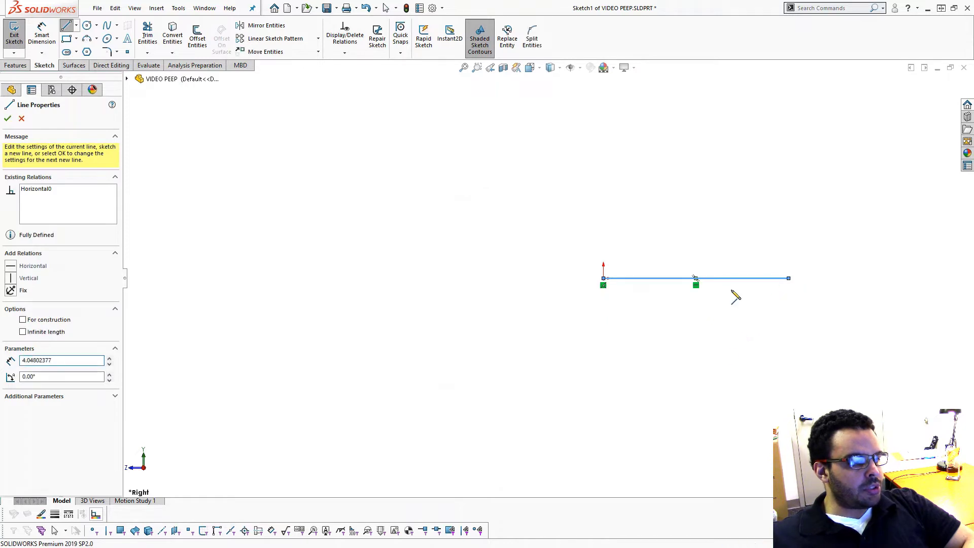
Step: Dimension the line to 2 in long and exit Sketch1
{"action": "key", "text": "d"}
{"action": "left_click", "coordinate": [733, 280]}
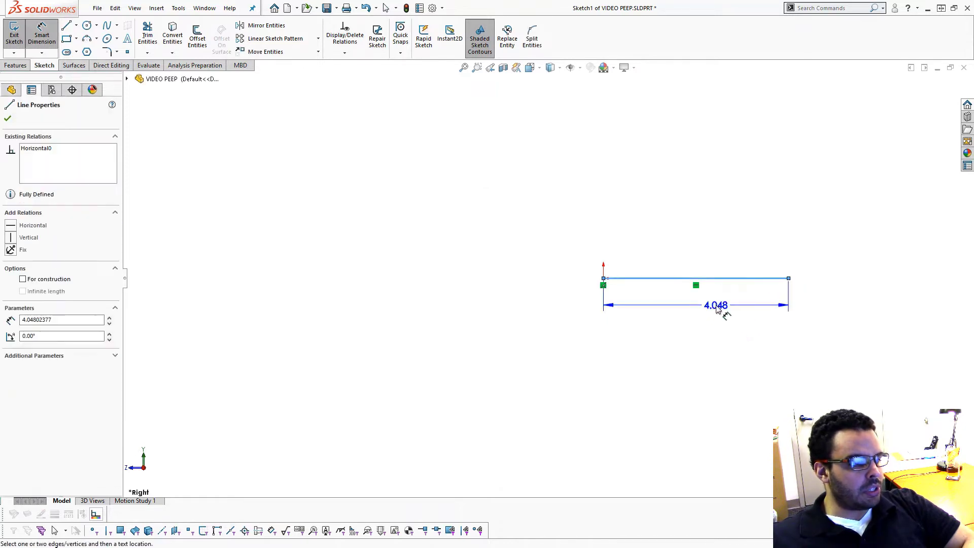
{"action": "left_click", "coordinate": [724, 310]}
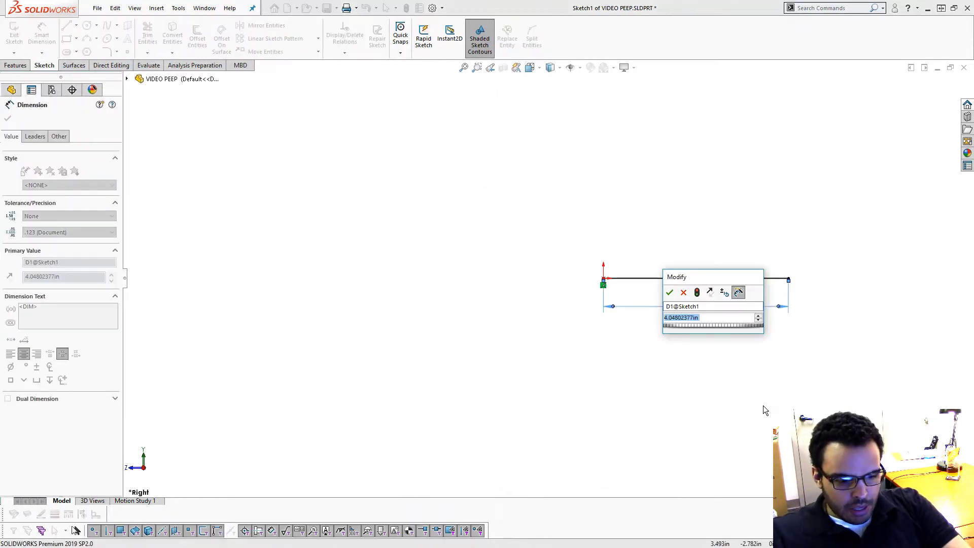
{"action": "type", "text": "2"}
{"action": "key", "text": "Return"}
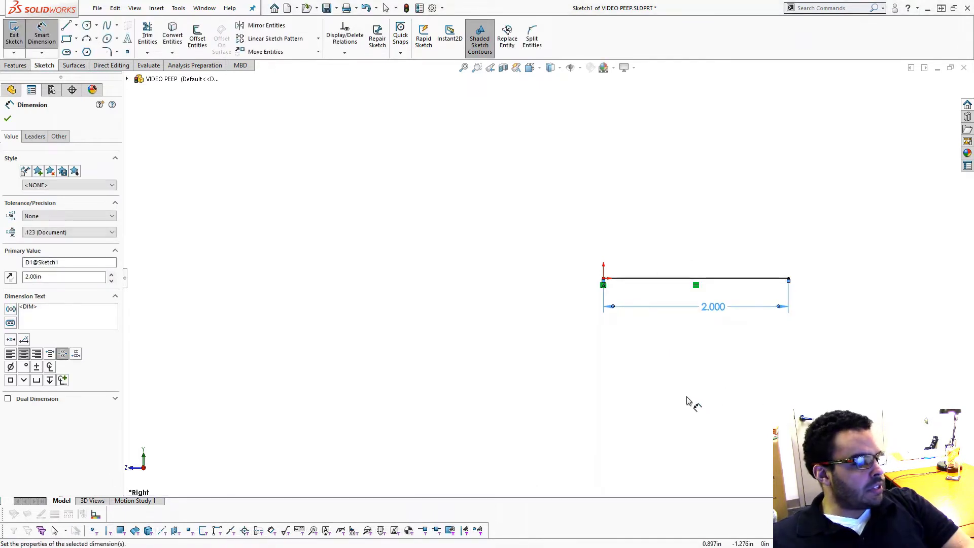
{"action": "left_click", "coordinate": [15, 34]}
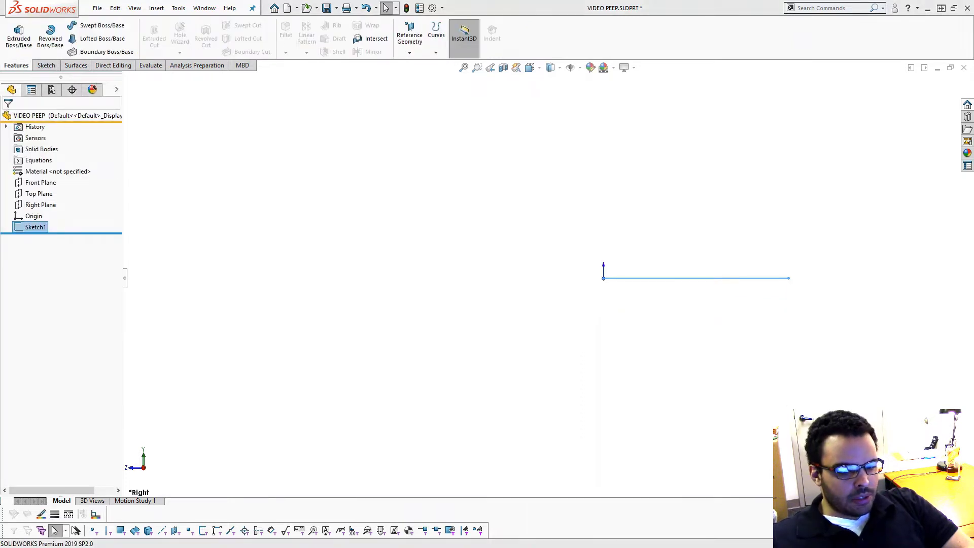
{"action": "left_click", "coordinate": [633, 408]}
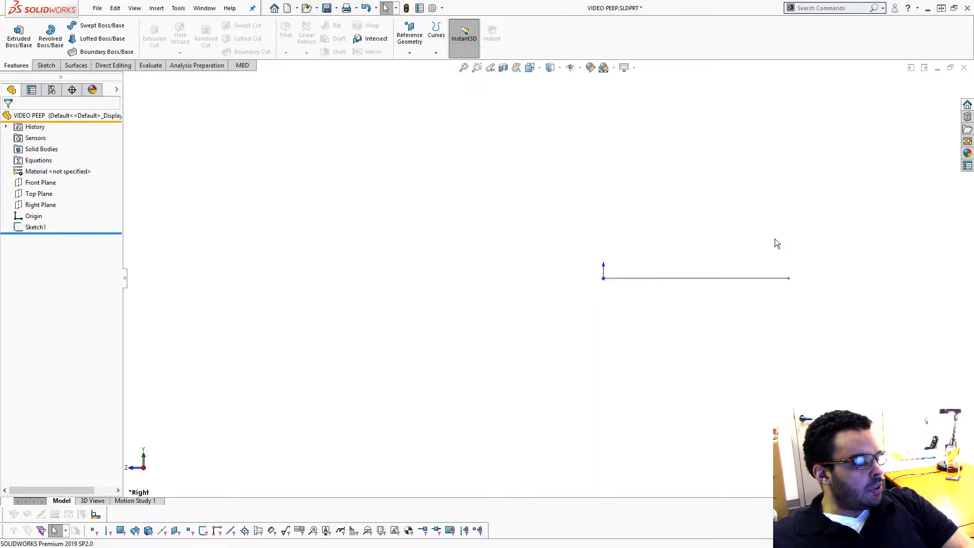
Step: Start a new sketch on Right Plane and draw a three-point arc above the line
{"action": "left_click", "coordinate": [40, 207]}
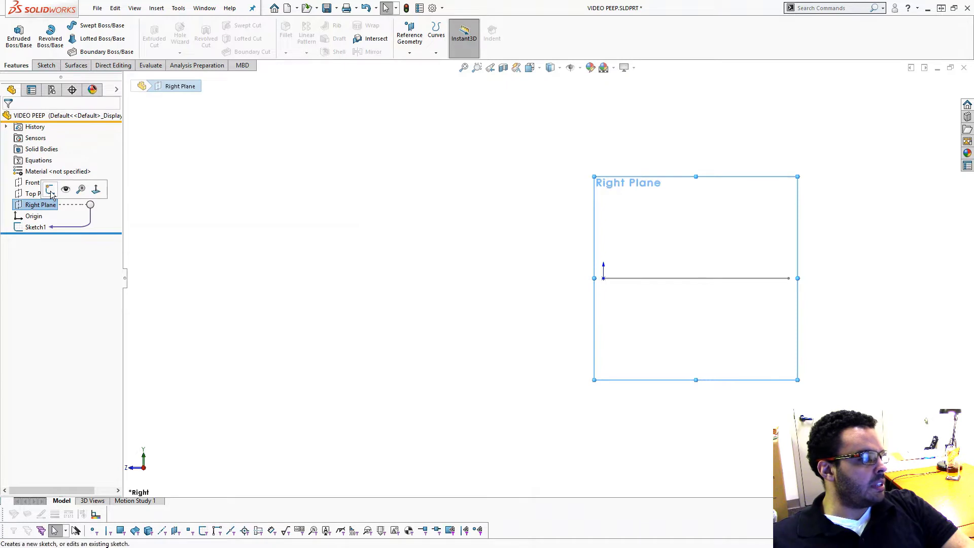
{"action": "left_click", "coordinate": [49, 189]}
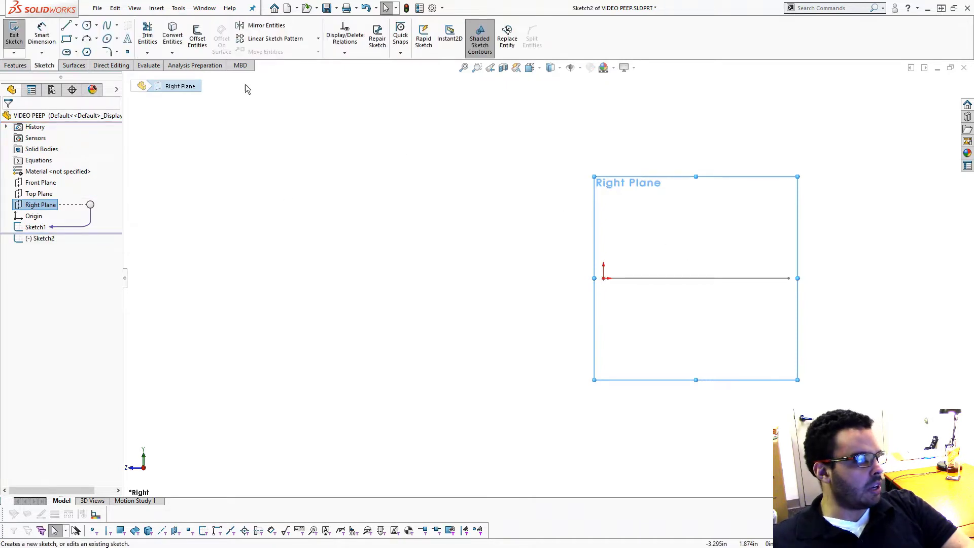
{"action": "left_click", "coordinate": [87, 39]}
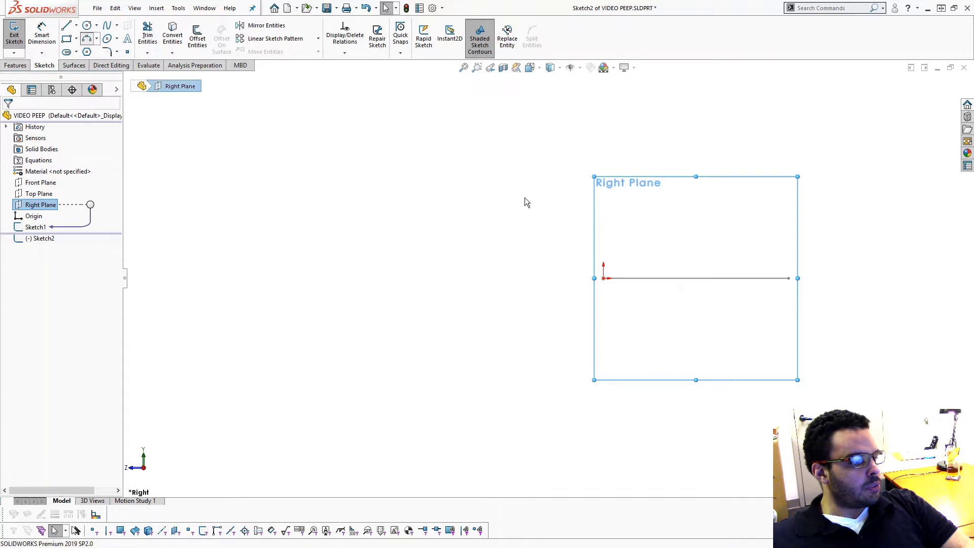
{"action": "left_click", "coordinate": [603, 278]}
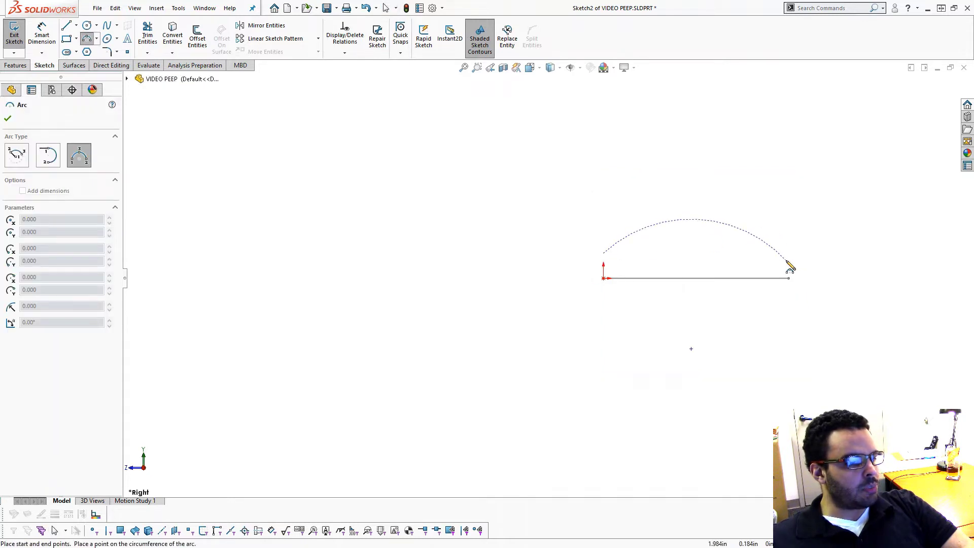
{"action": "left_click", "coordinate": [787, 261]}
{"action": "left_click", "coordinate": [695, 241]}
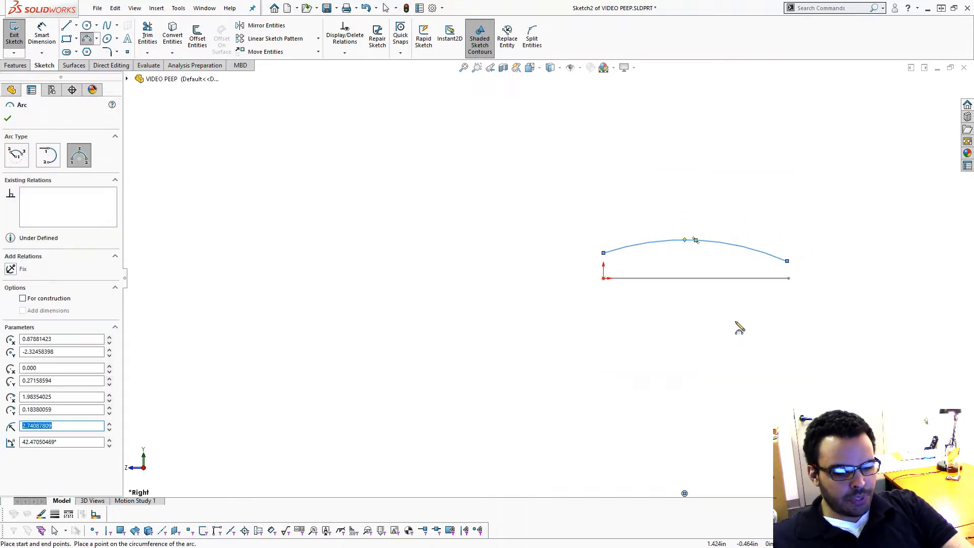
{"action": "key", "text": "Escape"}
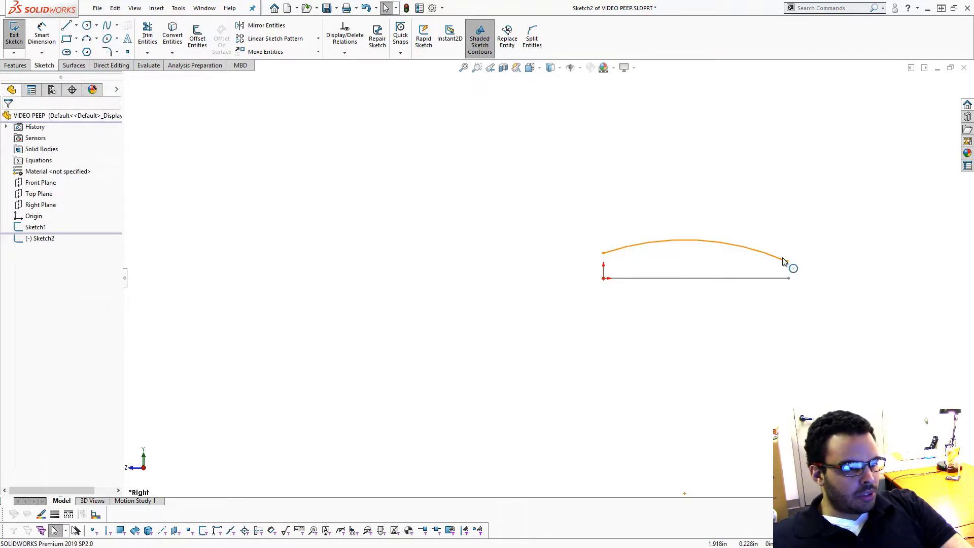
Step: Align the arc's end vertically with the origin and dimension its left height .250
{"action": "left_click", "coordinate": [789, 277]}
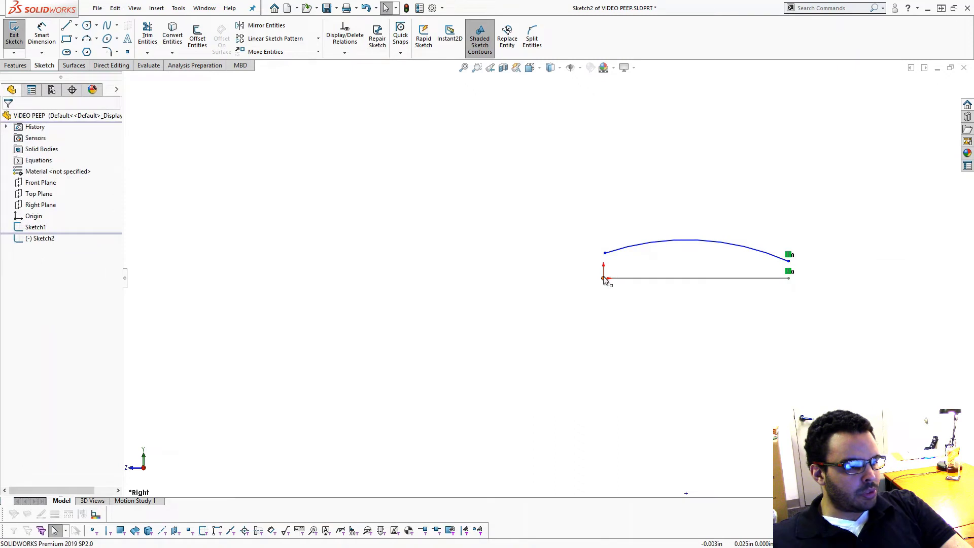
{"action": "left_click", "coordinate": [605, 253], "text": "ctrl"}
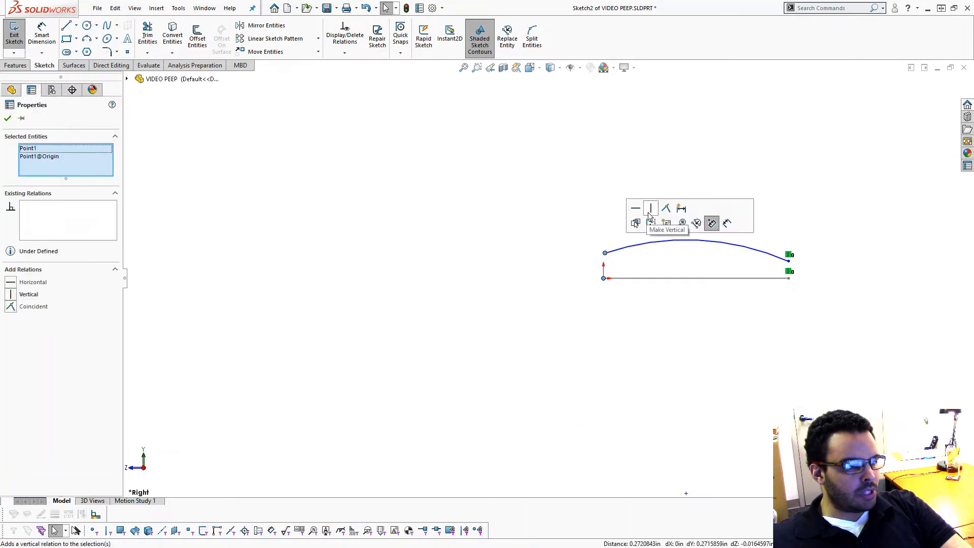
{"action": "left_click", "coordinate": [653, 208]}
{"action": "left_click", "coordinate": [667, 328]}
{"action": "key", "text": "d"}
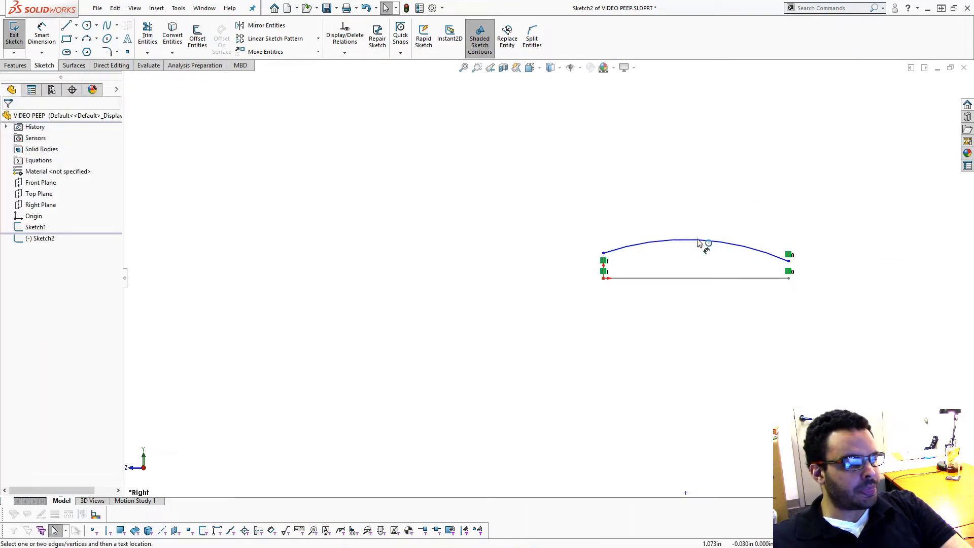
{"action": "left_click", "coordinate": [603, 252]}
{"action": "left_click", "coordinate": [604, 278]}
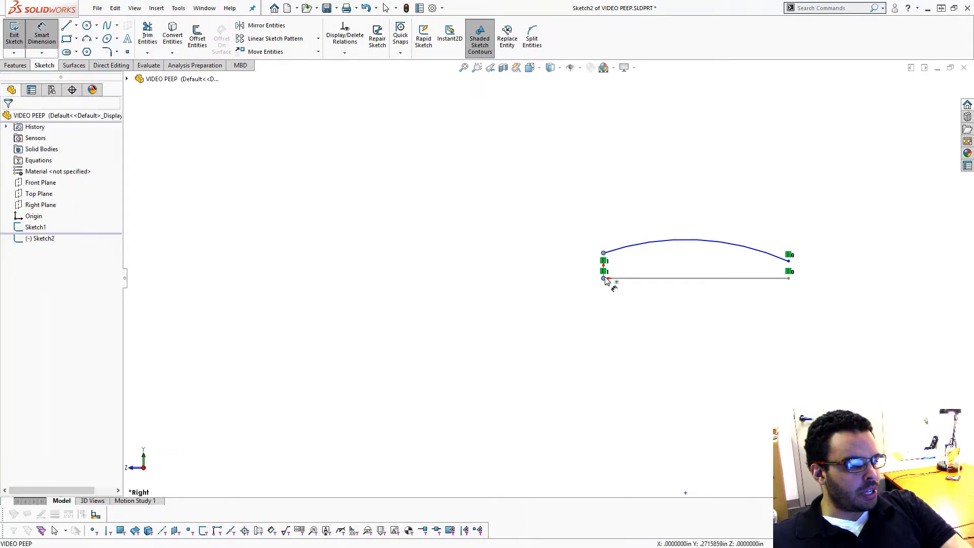
{"action": "left_click", "coordinate": [569, 273]}
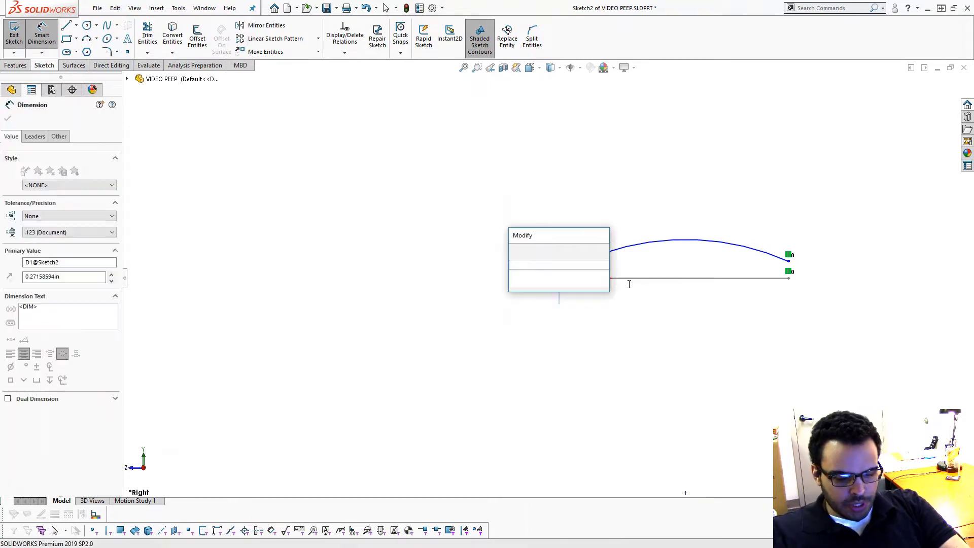
{"action": "key", "text": "Return"}
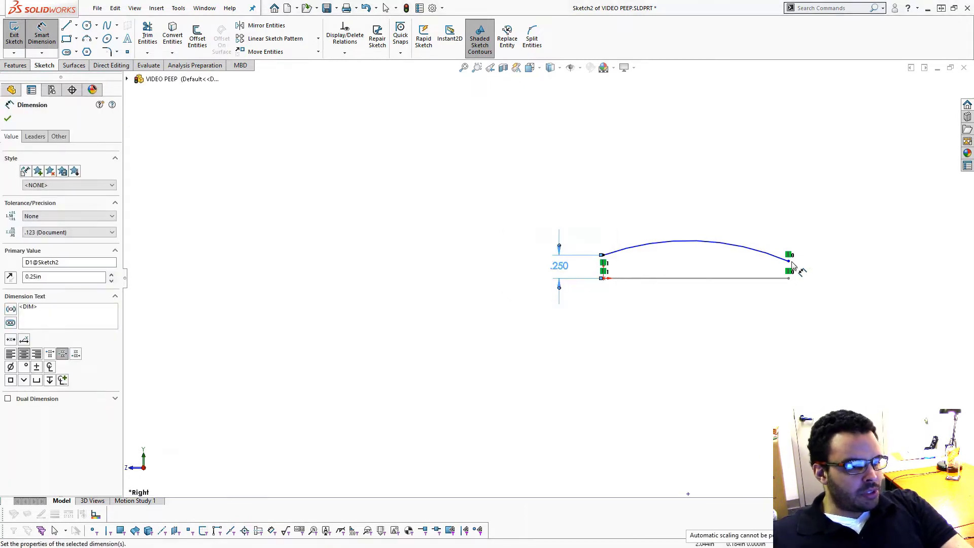
Step: Dimension the arc's right end .150 above the line's right end
{"action": "left_click", "coordinate": [788, 260]}
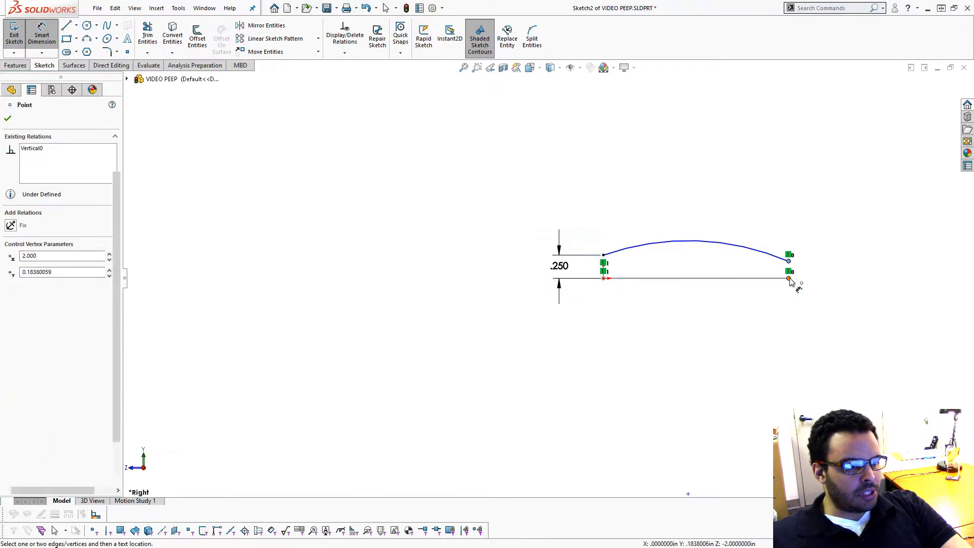
{"action": "left_click", "coordinate": [789, 278]}
{"action": "left_click", "coordinate": [817, 273]}
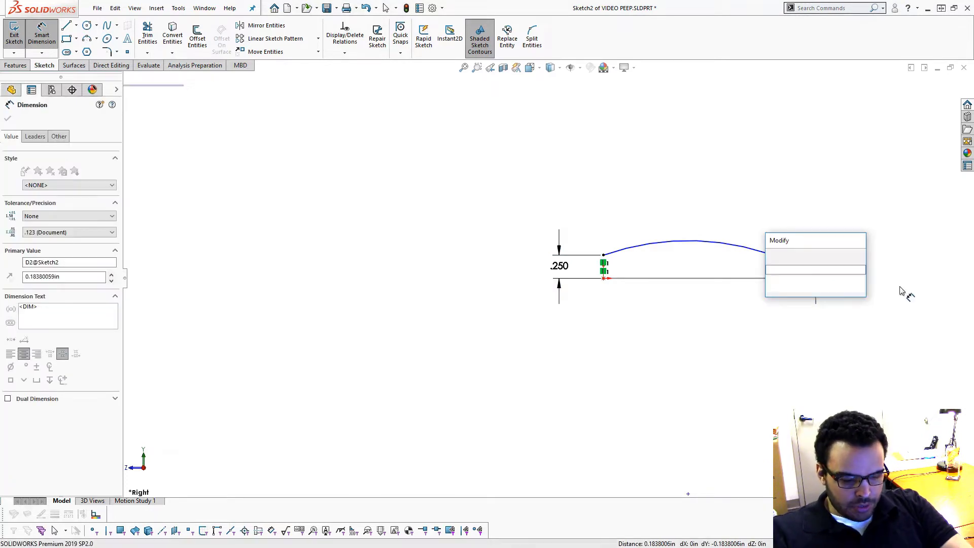
{"action": "type", "text": ".150"}
{"action": "key", "text": "Return"}
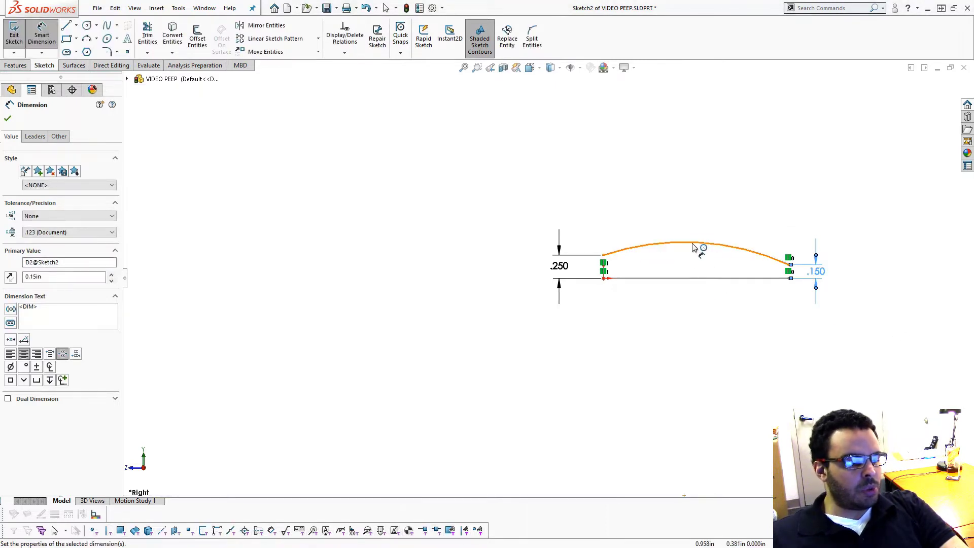
Step: Set the arc's peak height to .375 and move that dimension beside the arc
{"action": "left_click", "coordinate": [684, 282]}
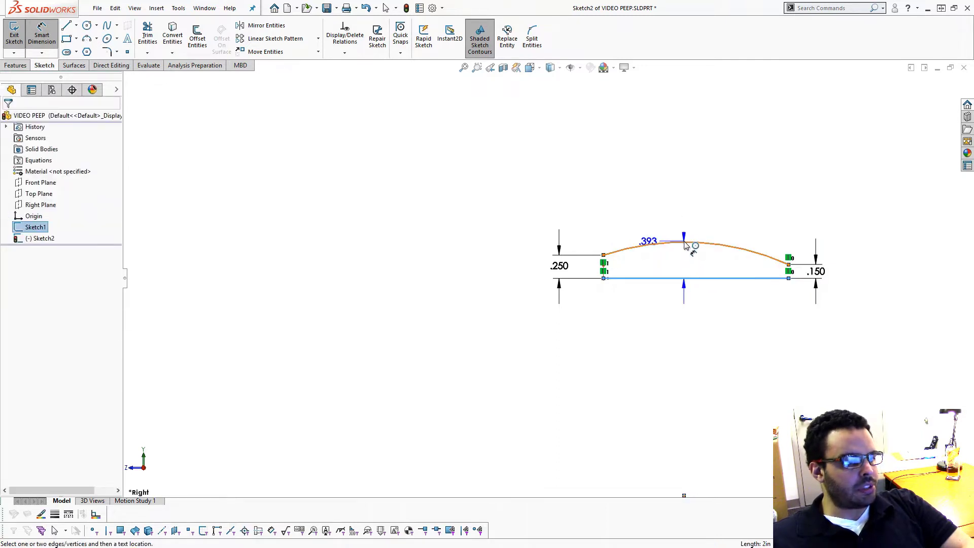
{"action": "left_click", "coordinate": [685, 245]}
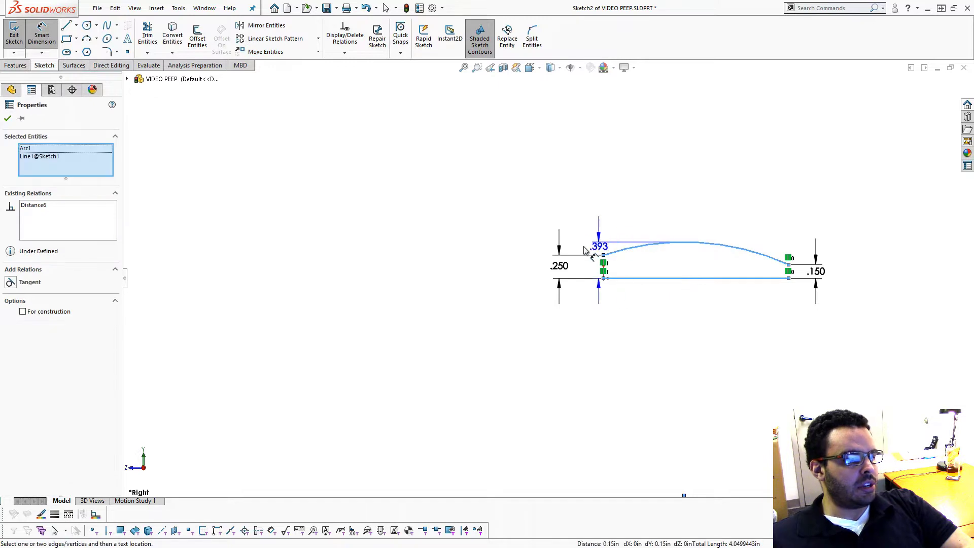
{"action": "left_click", "coordinate": [509, 260]}
{"action": "key", "text": "Escape"}
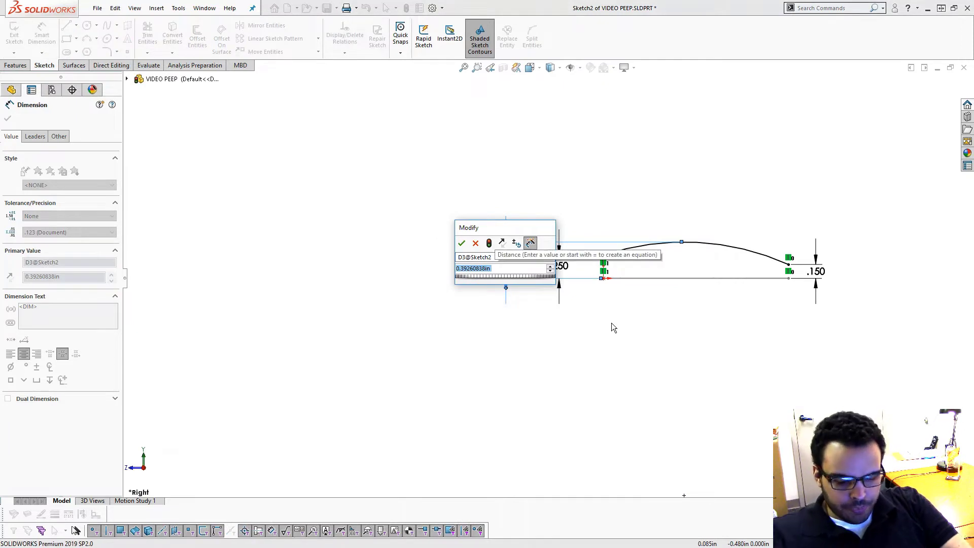
{"action": "key", "text": "BackSpace"}
{"action": "type", "text": ".375"}
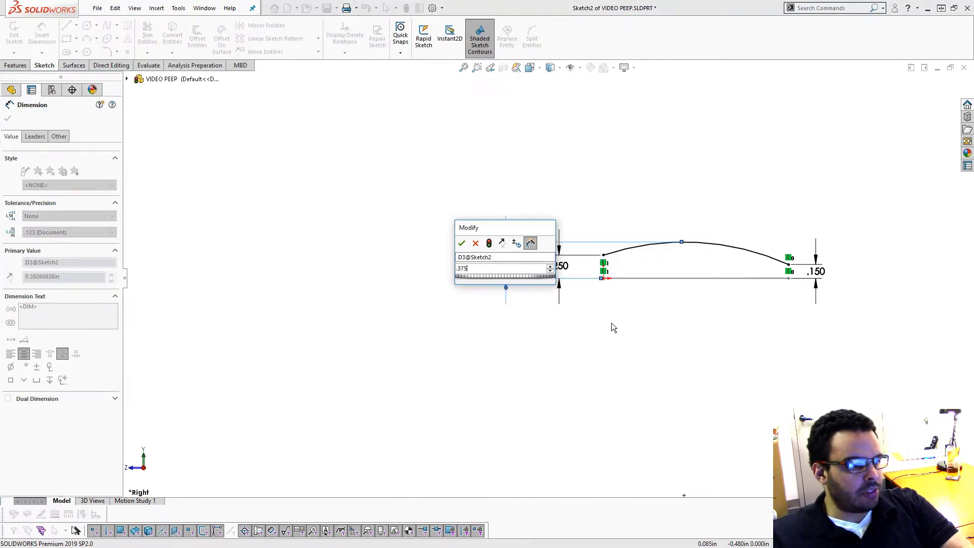
{"action": "key", "text": "Return"}
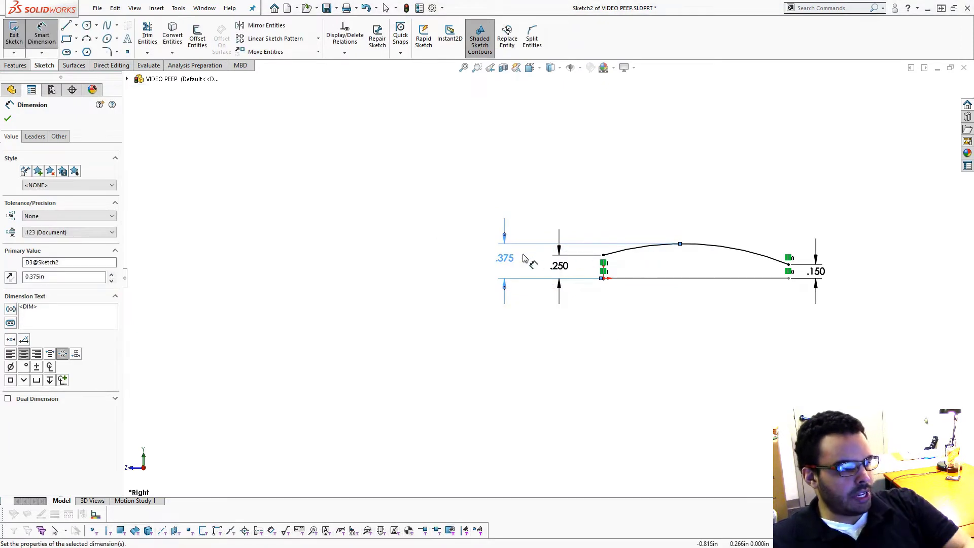
{"action": "left_click_drag", "start_coordinate": [519, 263], "coordinate": [695, 265]}
{"action": "left_click", "coordinate": [349, 304]}
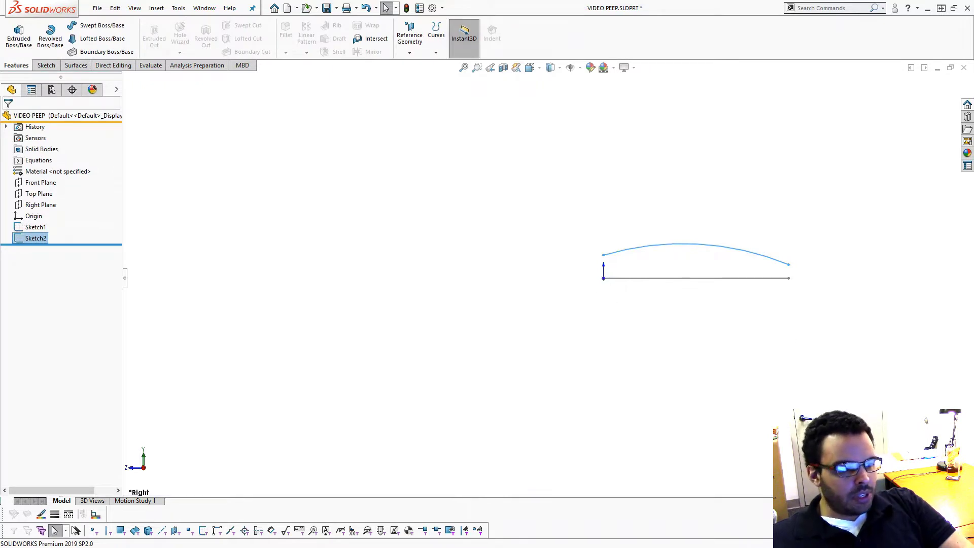
Step: Start a sketch on Top Plane and view it face-on
{"action": "mouse_move", "coordinate": [745, 339]}
{"action": "middle_mouse_down"}
{"action": "mouse_move", "coordinate": [778, 344]}
{"action": "mouse_move", "coordinate": [808, 369]}
{"action": "middle_mouse_up"}
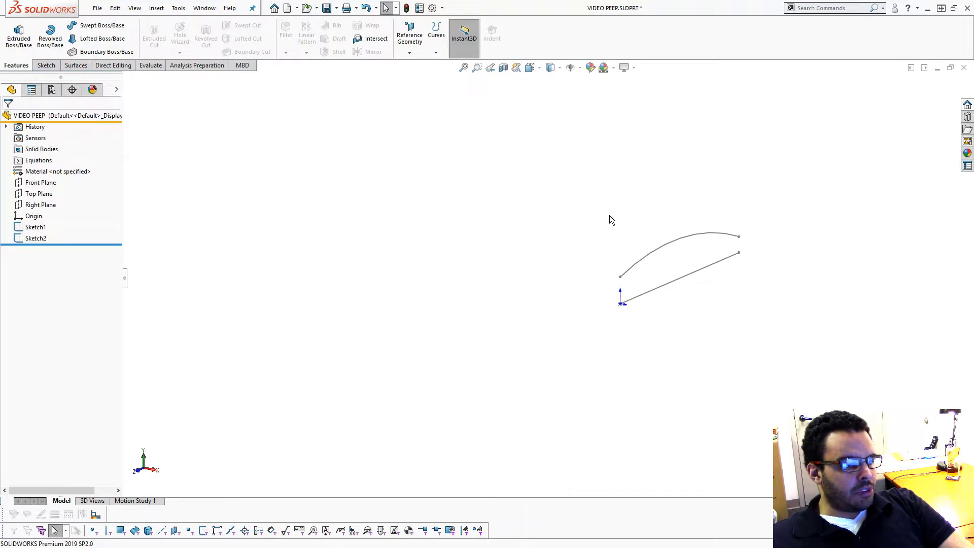
{"action": "middle_click_drag", "start_coordinate": [674, 252], "coordinate": [613, 339]}
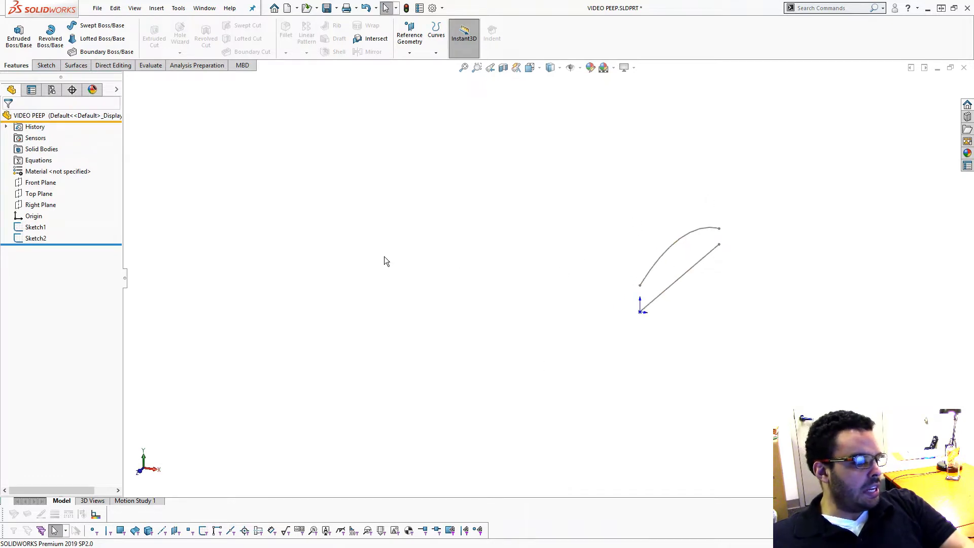
{"action": "left_click", "coordinate": [38, 194]}
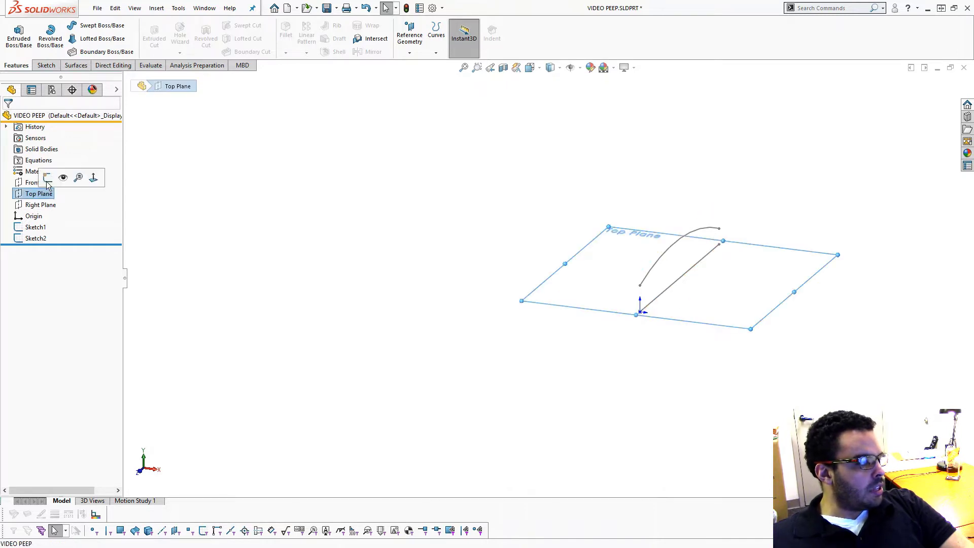
{"action": "left_click", "coordinate": [60, 175]}
{"action": "key", "text": "ctrl+8"}
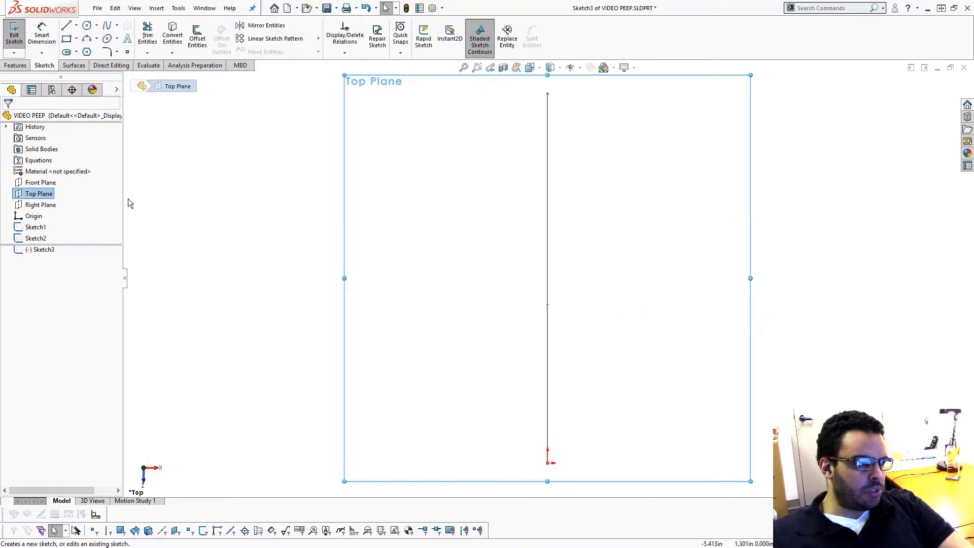
{"action": "key", "text": "z"}
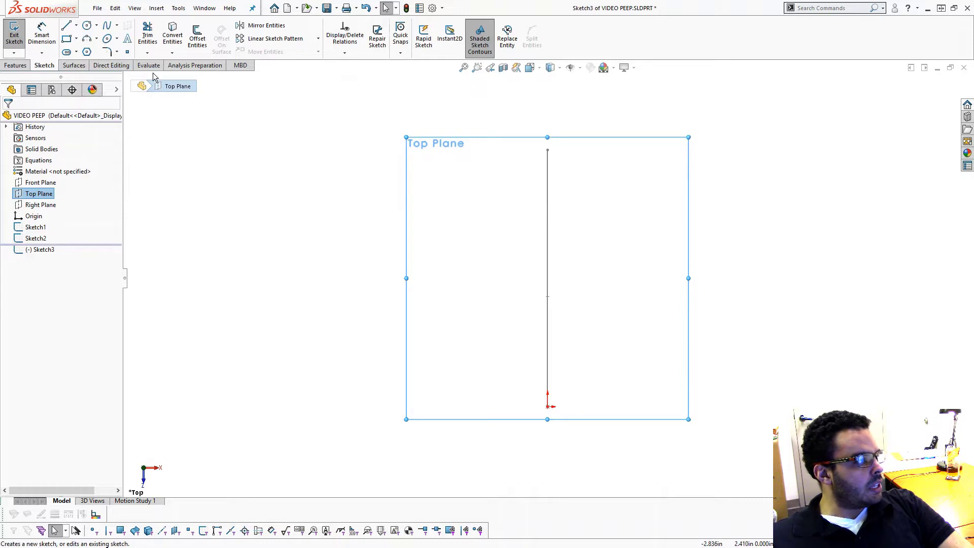
Step: Draw a partial ellipse arc beside the line with its long axis running upward
{"action": "left_click", "coordinate": [116, 39]}
{"action": "left_click", "coordinate": [129, 53]}
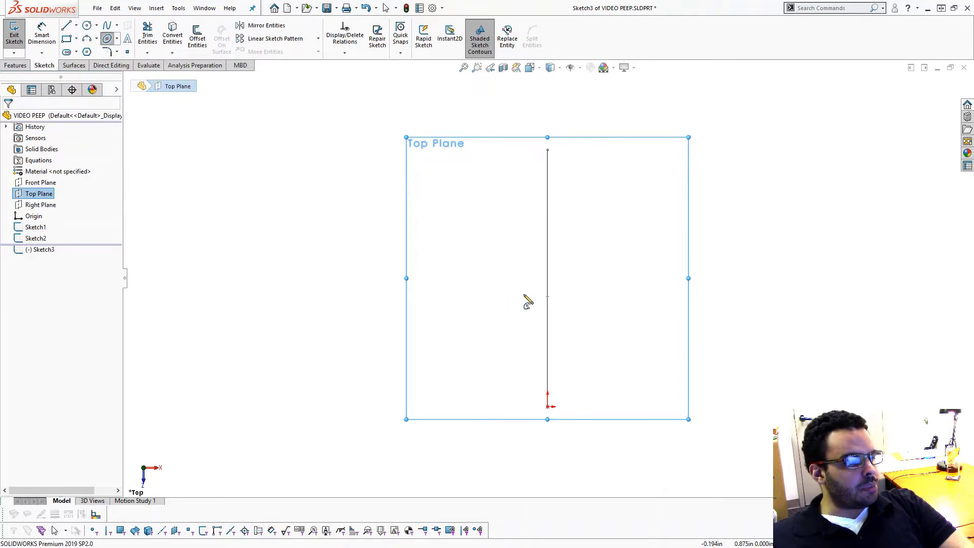
{"action": "left_click", "coordinate": [512, 287]}
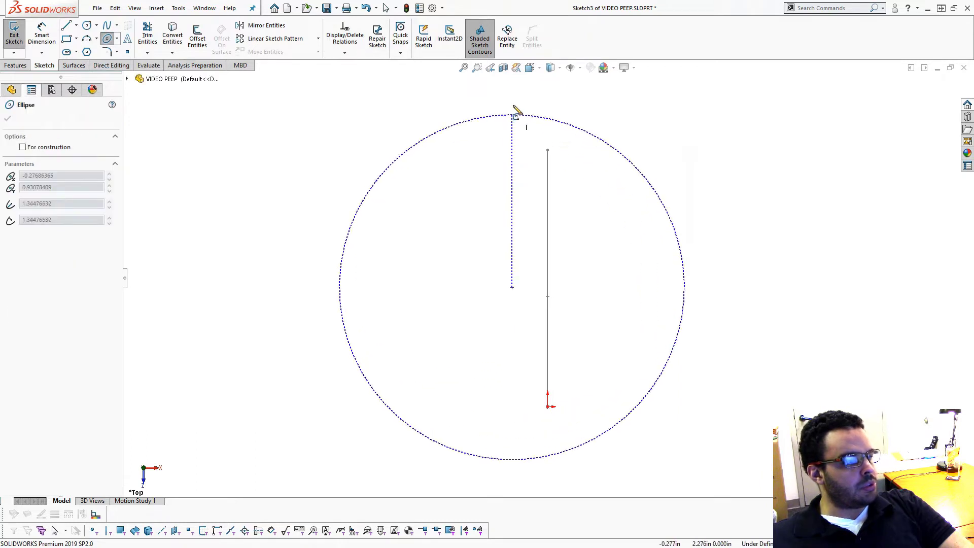
{"action": "left_click", "coordinate": [511, 96]}
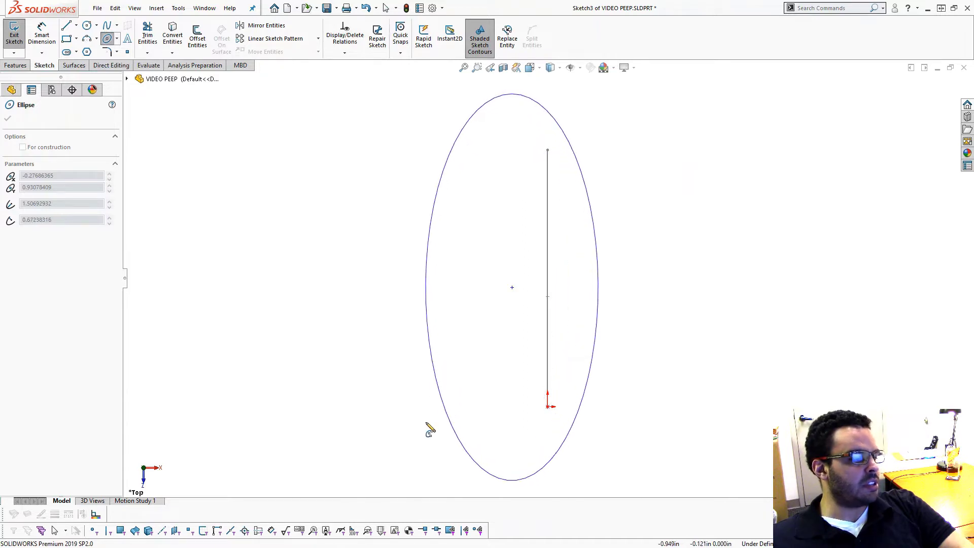
{"action": "key", "text": "Escape"}
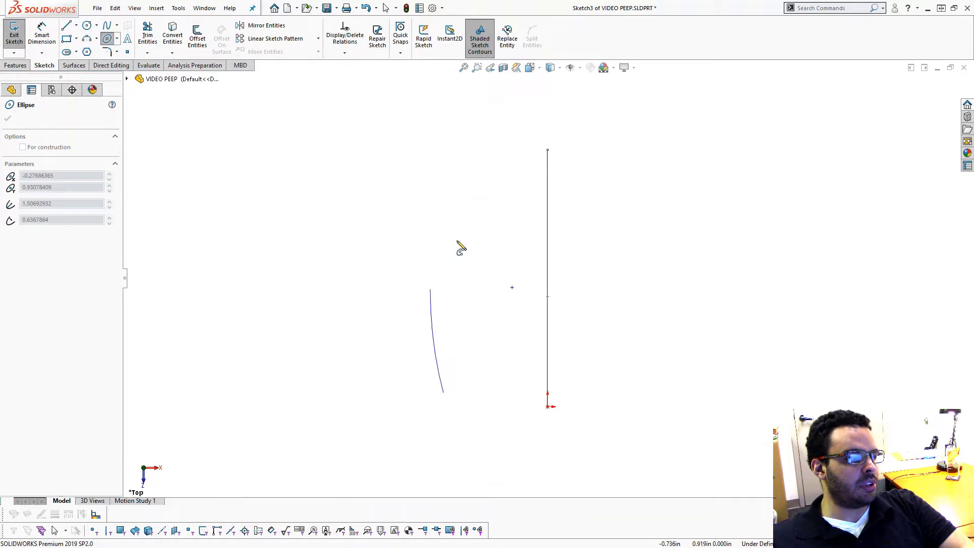
{"action": "left_click", "coordinate": [503, 105]}
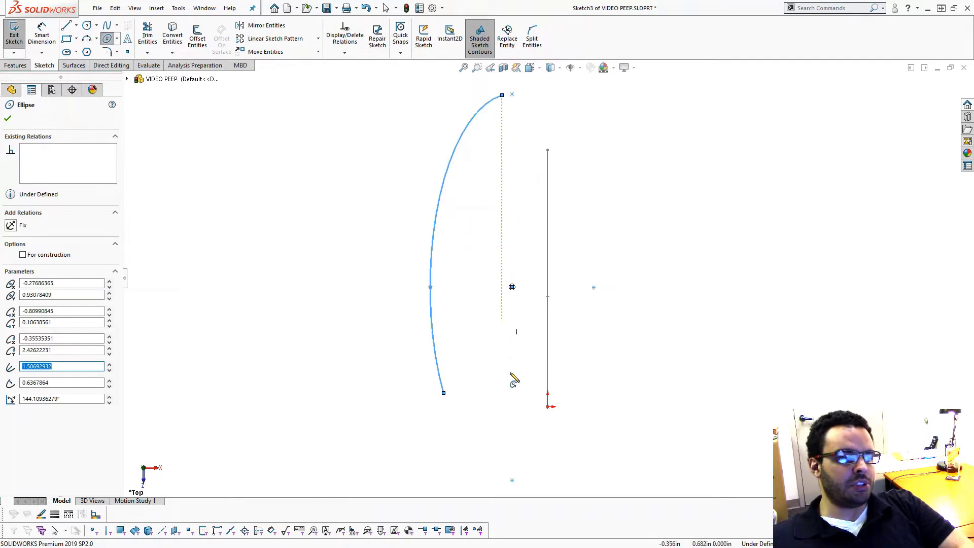
{"action": "key", "text": "z"}
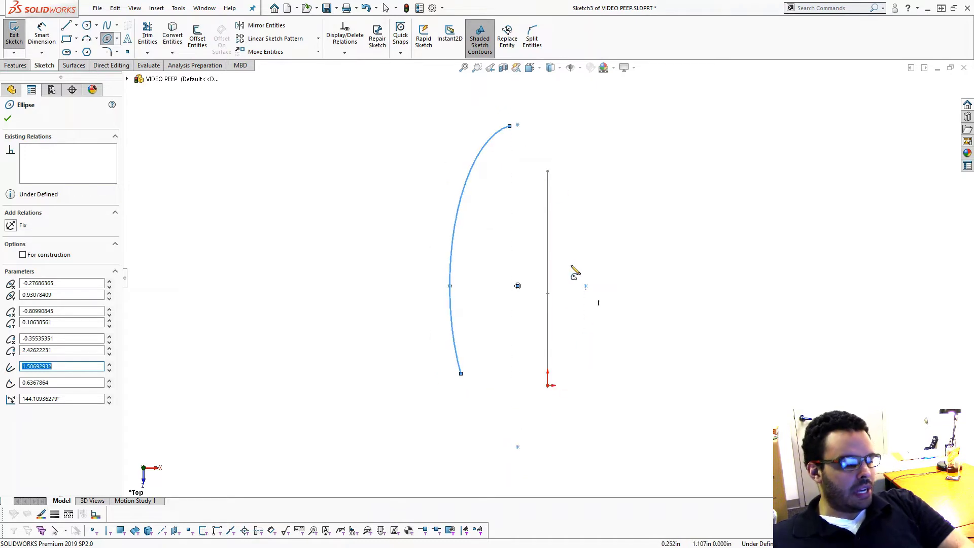
{"action": "key", "text": "Escape"}
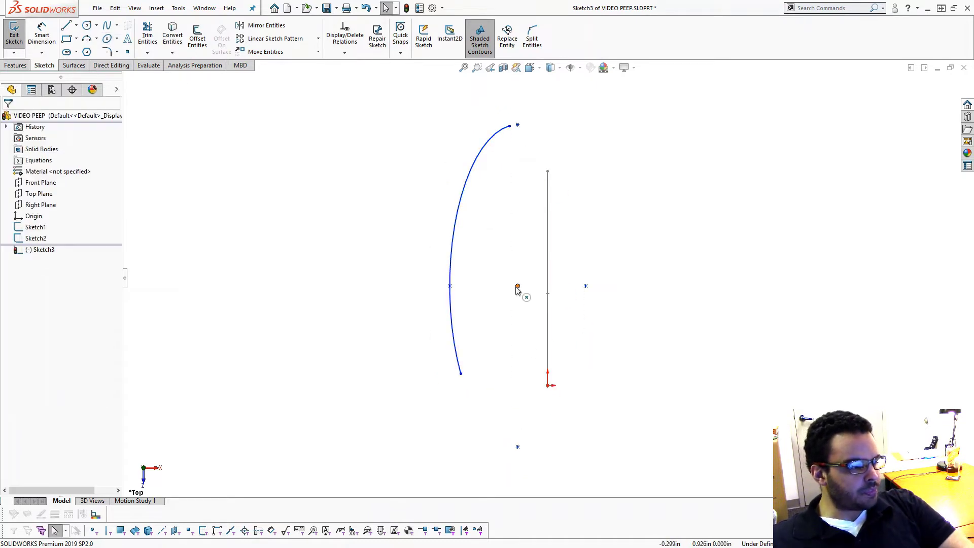
Step: Make the ellipse centre and top point vertical with the origin
{"action": "left_click", "coordinate": [517, 286]}
{"action": "left_click", "coordinate": [517, 125]}
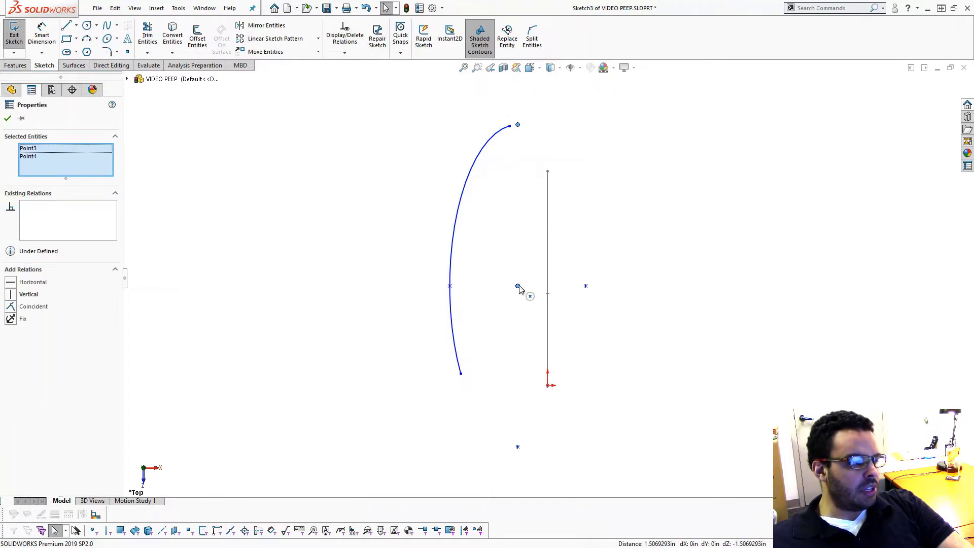
{"action": "left_click", "coordinate": [547, 385], "text": "ctrl"}
{"action": "left_click", "coordinate": [579, 341]}
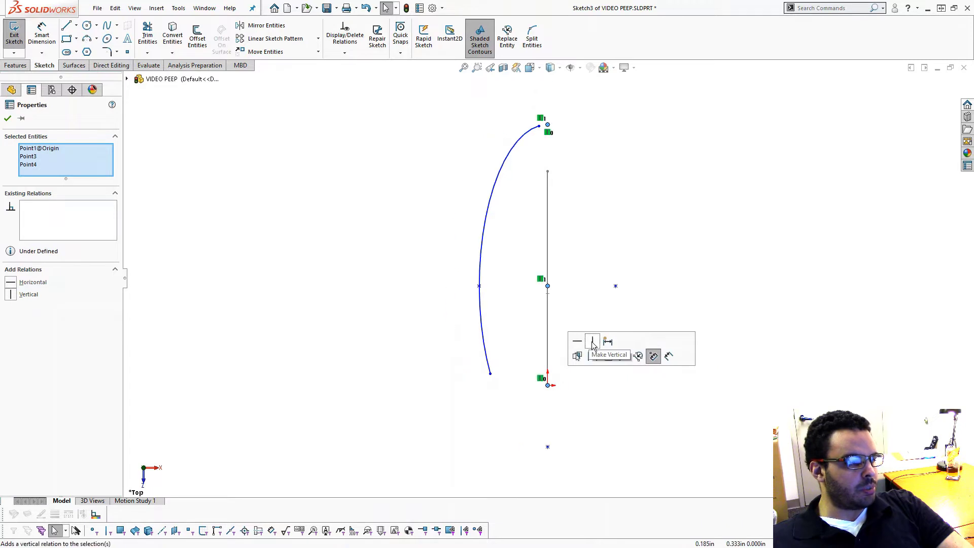
{"action": "left_click", "coordinate": [603, 235]}
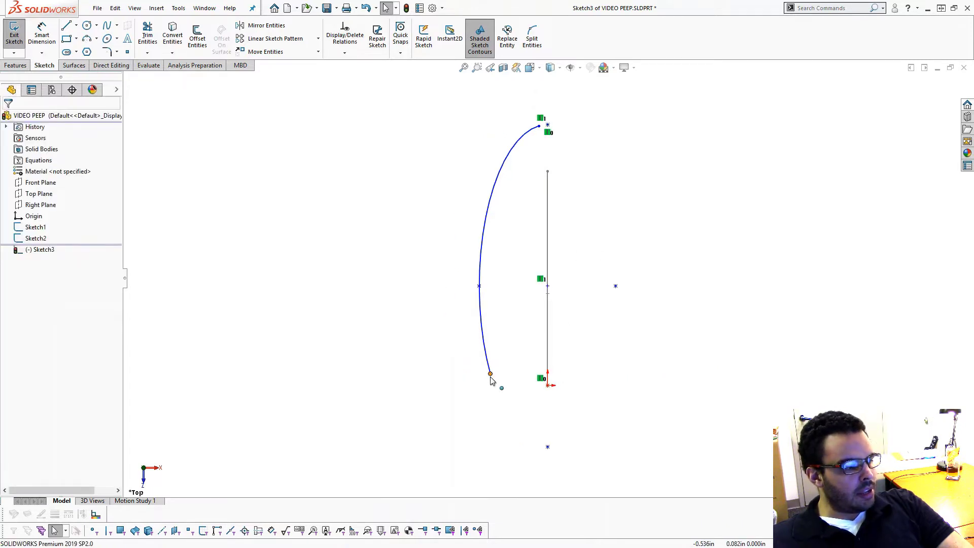
Step: Make the arc's lower endpoint horizontal with the origin and tie its upper endpoint to the axis point
{"action": "left_click", "coordinate": [490, 374]}
{"action": "left_click", "coordinate": [548, 386], "text": "ctrl"}
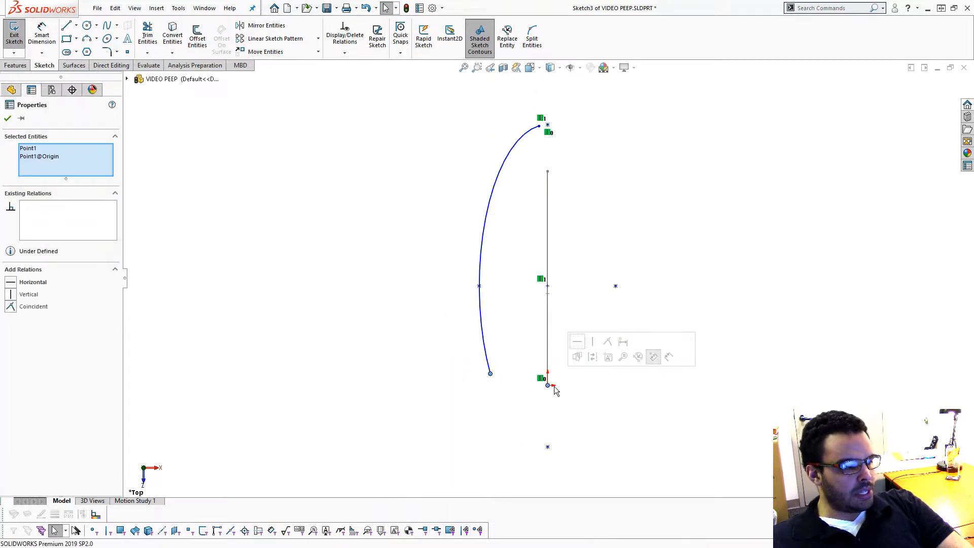
{"action": "left_click", "coordinate": [577, 341]}
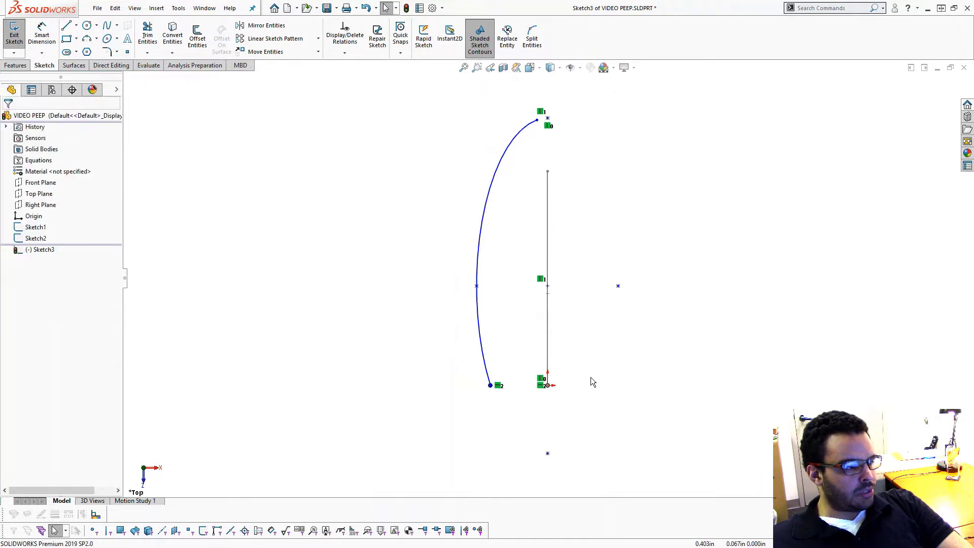
{"action": "mouse_move", "coordinate": [537, 120]}
{"action": "left_mouse_down"}
{"action": "mouse_move", "coordinate": [523, 136]}
{"action": "mouse_move", "coordinate": [539, 112]}
{"action": "mouse_move", "coordinate": [552, 115]}
{"action": "left_mouse_up"}
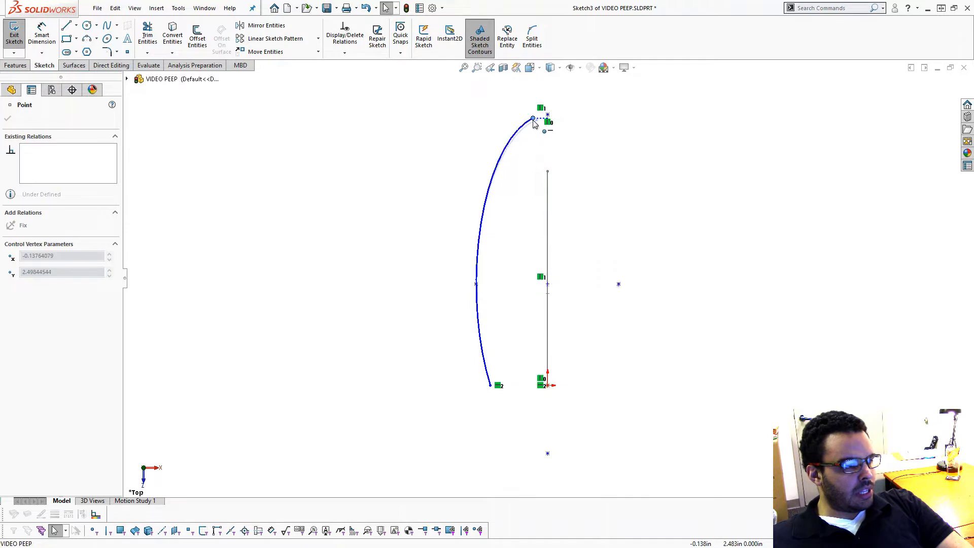
{"action": "left_click", "coordinate": [557, 116], "text": "ctrl"}
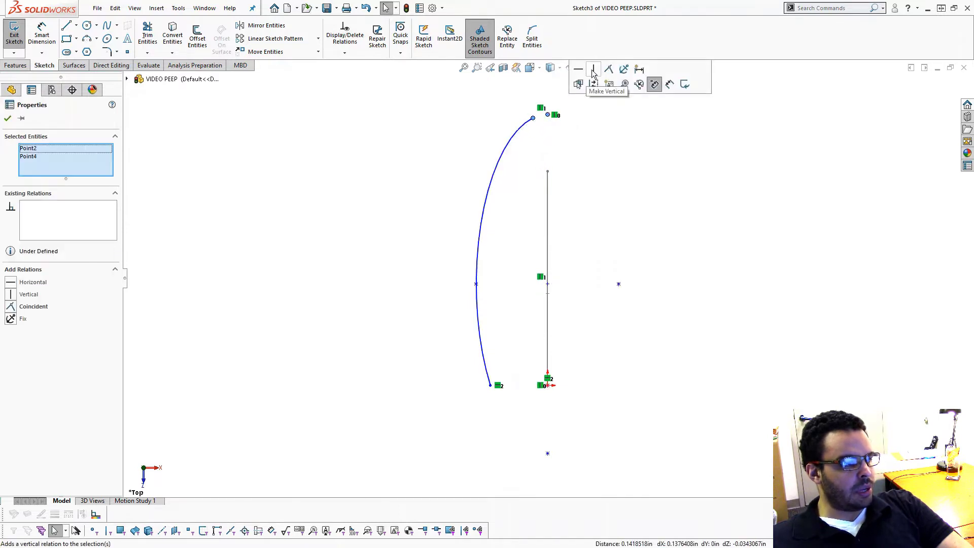
{"action": "left_click", "coordinate": [605, 68]}
{"action": "left_click", "coordinate": [526, 143]}
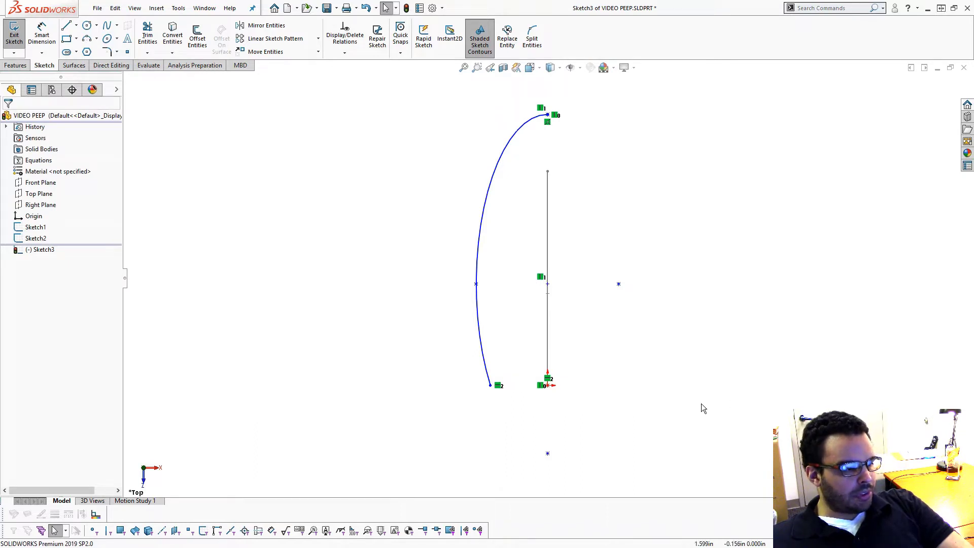
Step: Dimension the arc's lower endpoint .5 from the origin
{"action": "key", "text": "d"}
{"action": "left_click", "coordinate": [489, 385]}
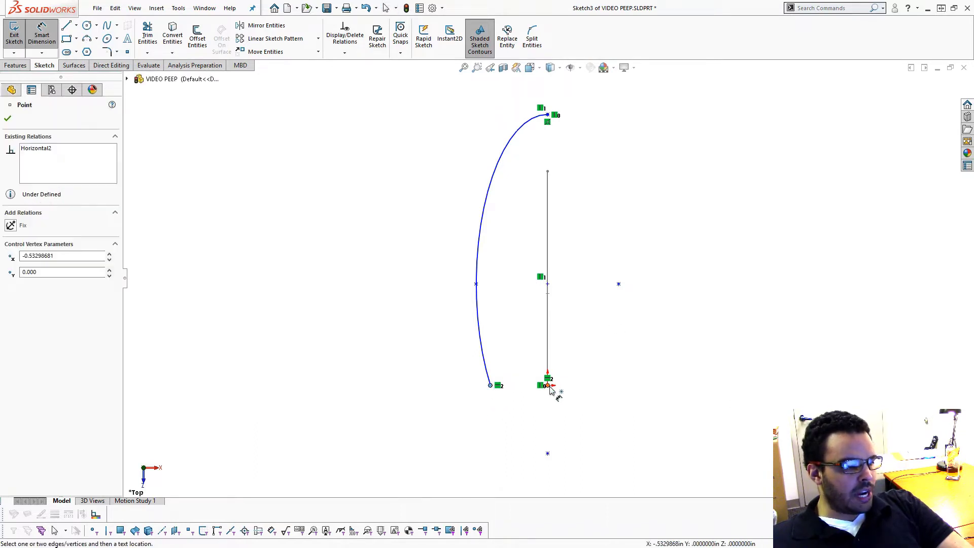
{"action": "left_click", "coordinate": [547, 385]}
{"action": "left_click", "coordinate": [530, 408]}
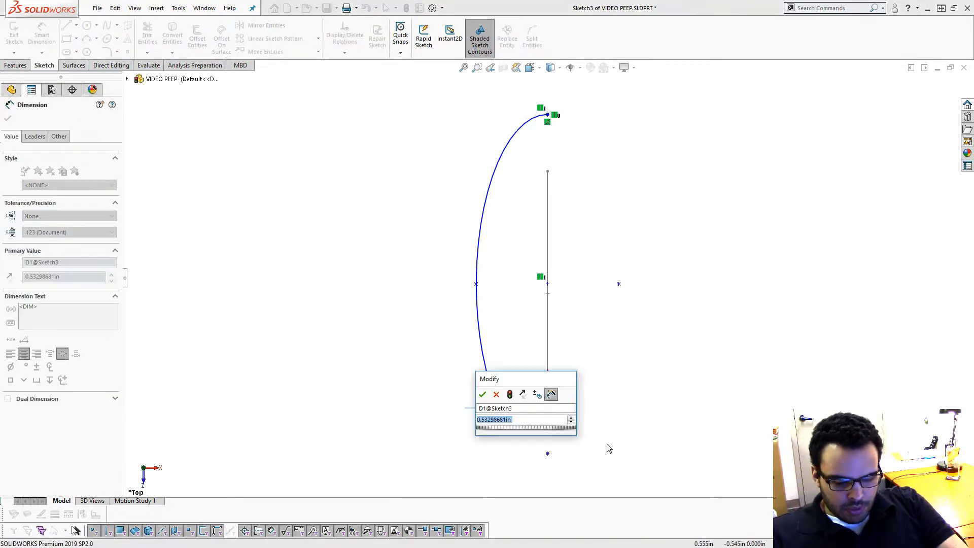
{"action": "type", "text": ".5"}
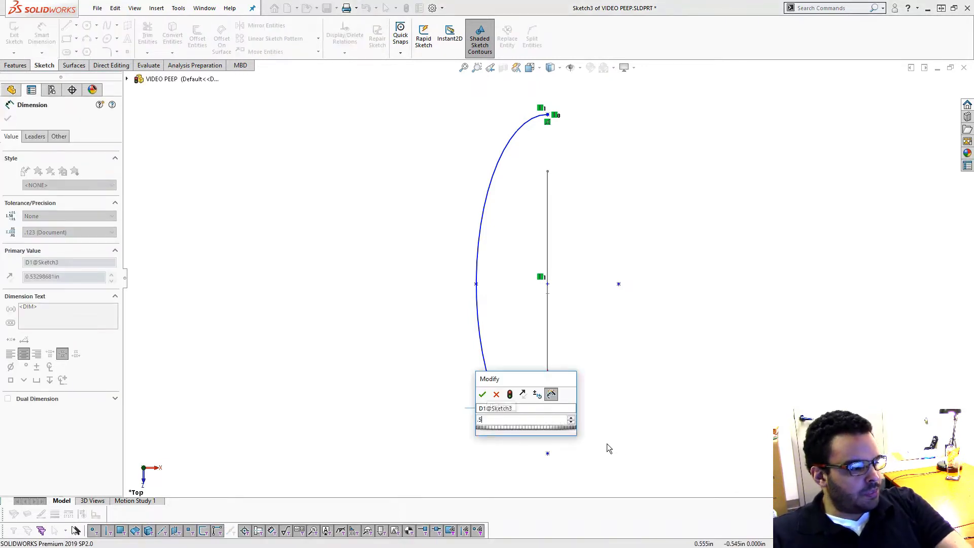
{"action": "key", "text": "Return"}
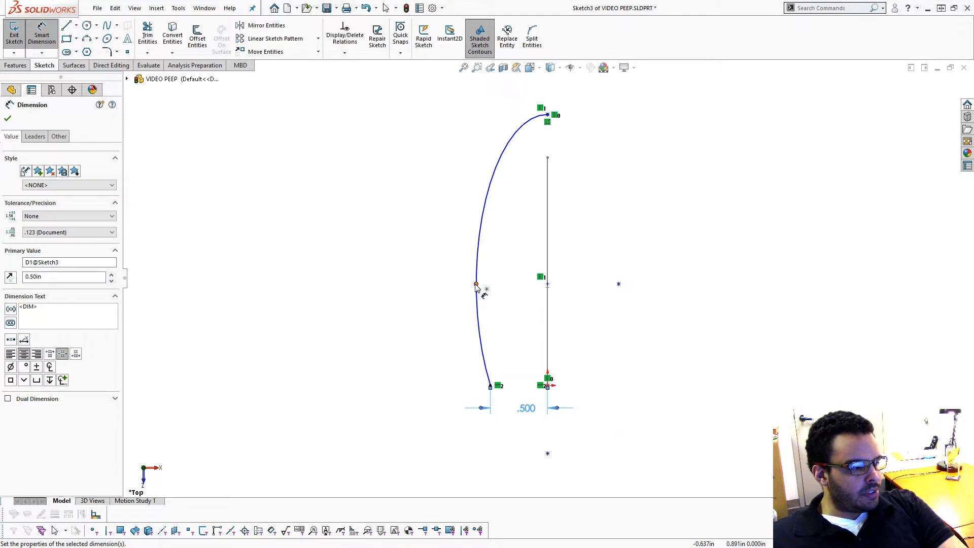
Step: Dimension the arc's widest point .75 from the axis and move the dimension beside the arc
{"action": "left_click", "coordinate": [475, 284]}
{"action": "left_click", "coordinate": [548, 384]}
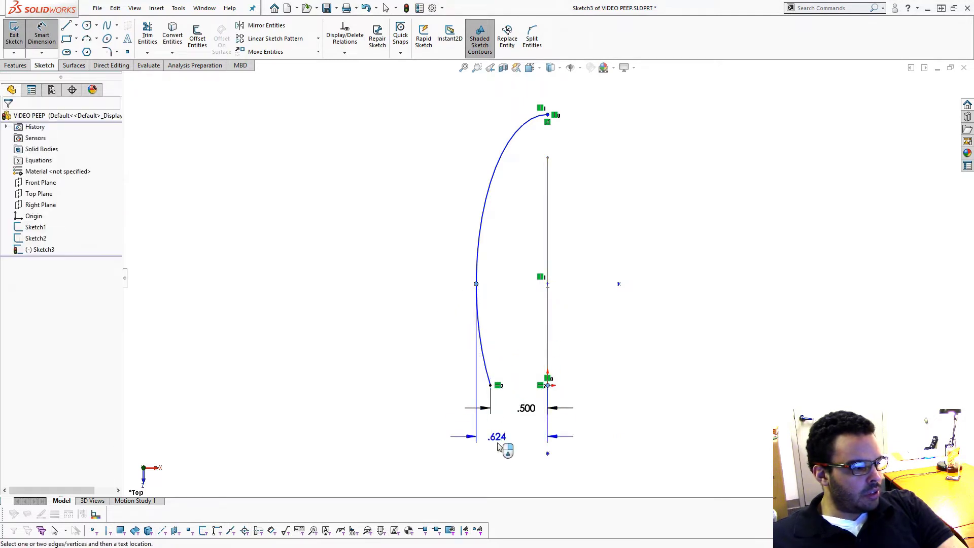
{"action": "left_click", "coordinate": [562, 460]}
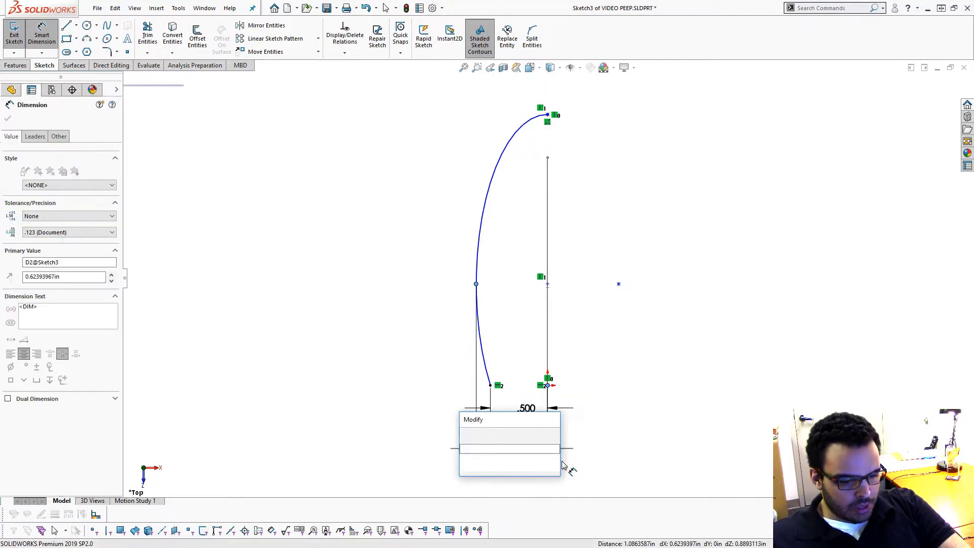
{"action": "key", "text": "BackSpace"}
{"action": "type", "text": ".75"}
{"action": "key", "text": "Return"}
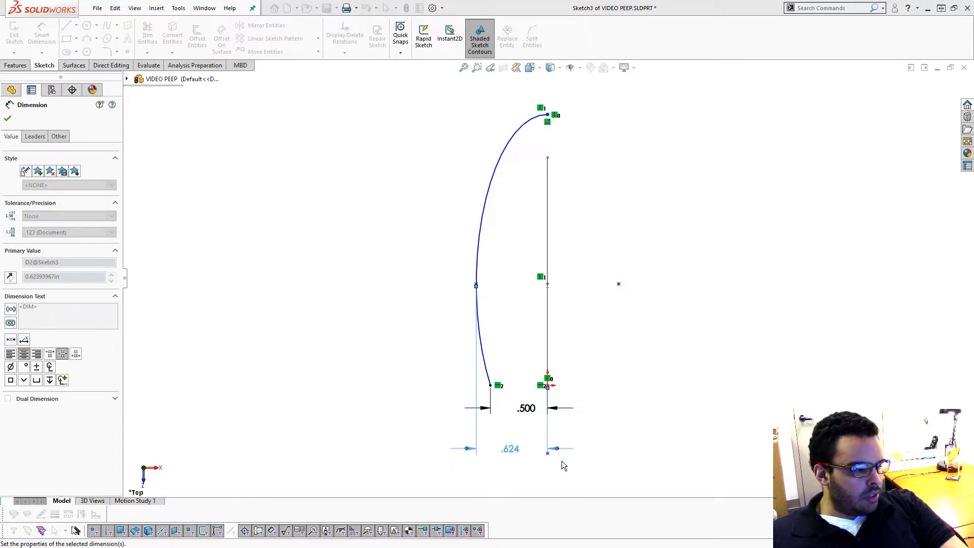
{"action": "key", "text": "Escape"}
{"action": "left_click_drag", "start_coordinate": [508, 399], "coordinate": [507, 236]}
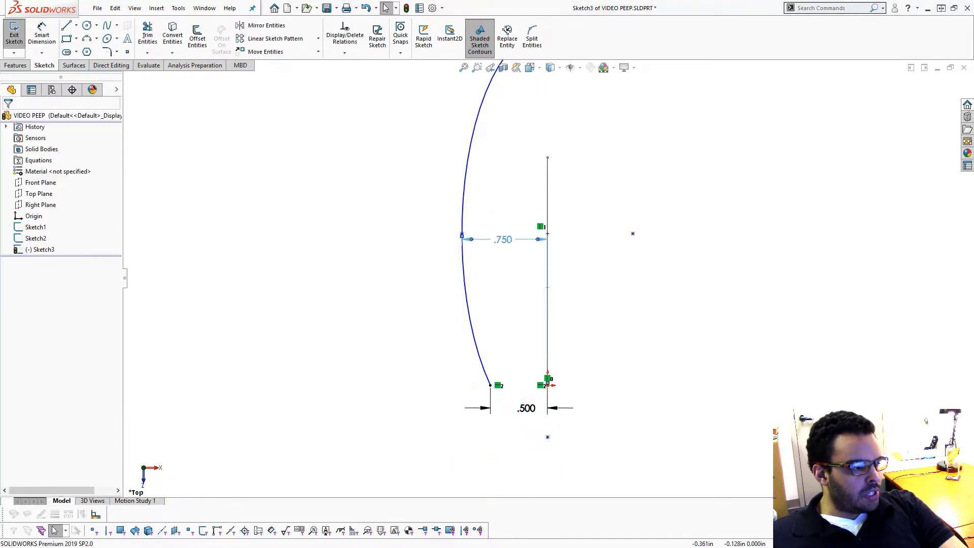
{"action": "key", "text": "z"}
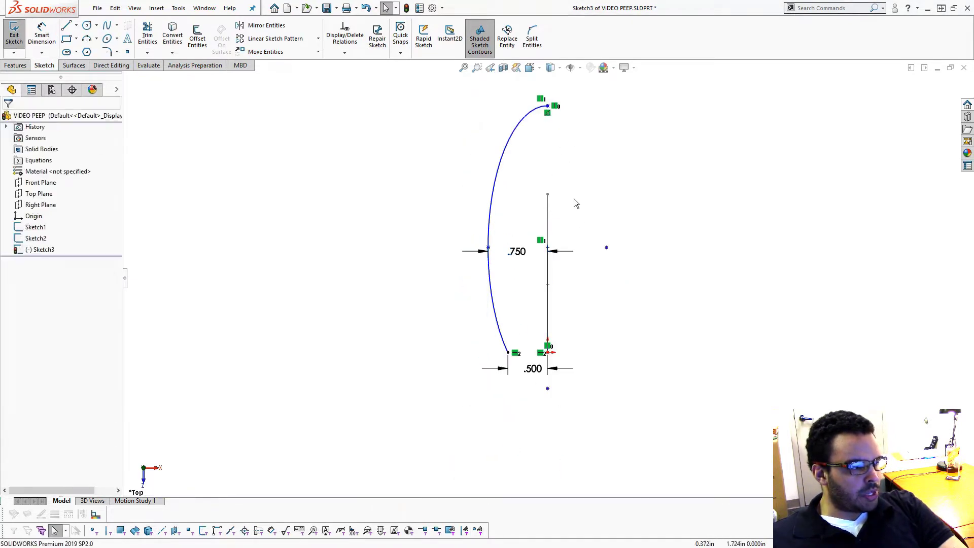
Step: Dimension the arc's top endpoint .250 from the line's top endpoint
{"action": "key", "text": "d"}
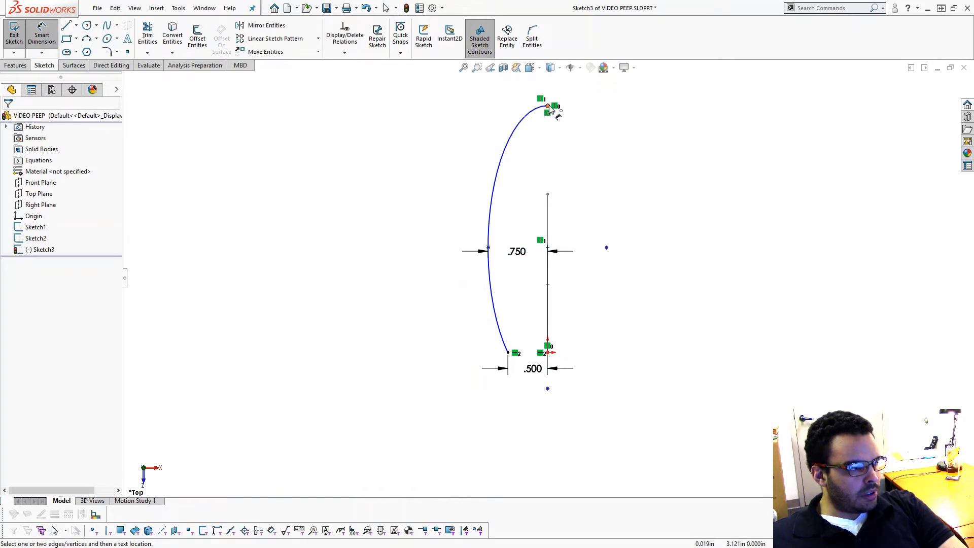
{"action": "left_click", "coordinate": [548, 106]}
{"action": "middle_click_drag", "start_coordinate": [569, 189], "coordinate": [597, 241]}
{"action": "left_click", "coordinate": [589, 234]}
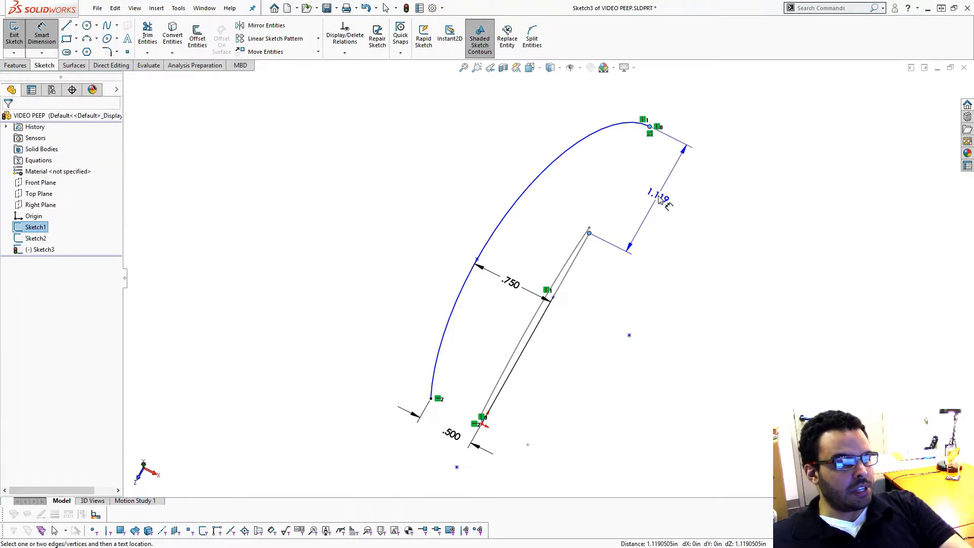
{"action": "left_click", "coordinate": [660, 199]}
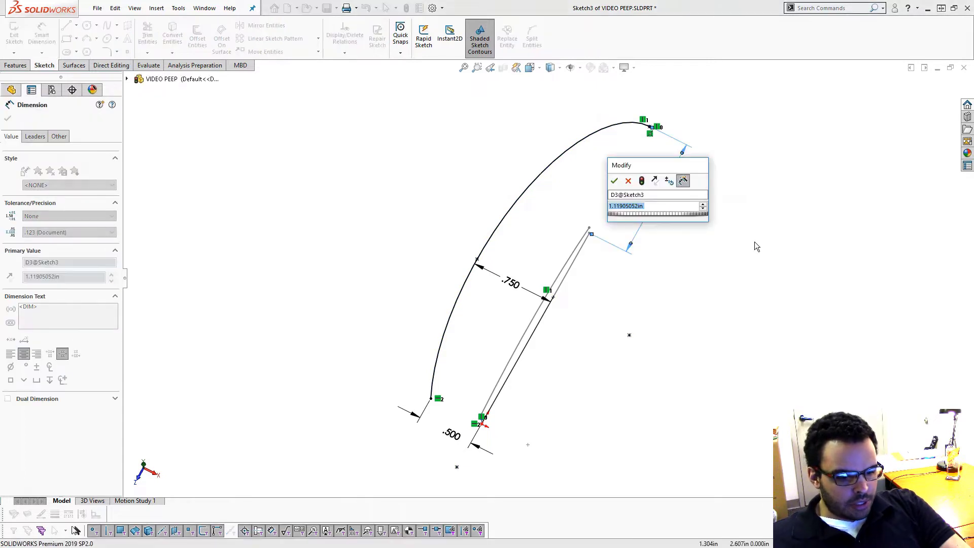
{"action": "key", "text": "Return"}
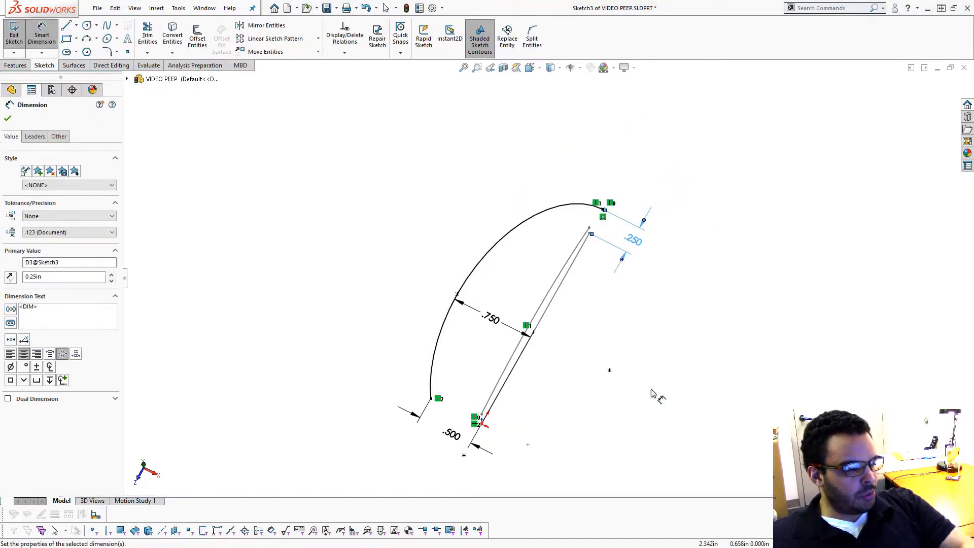
Step: Return to the Top view and exit Sketch3
{"action": "key", "text": "ctrl+8"}
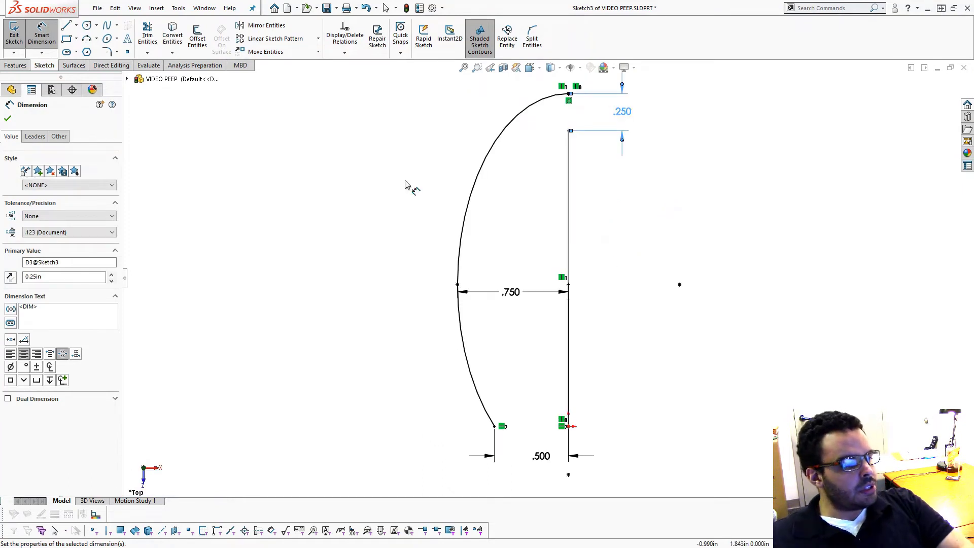
{"action": "left_click", "coordinate": [689, 241]}
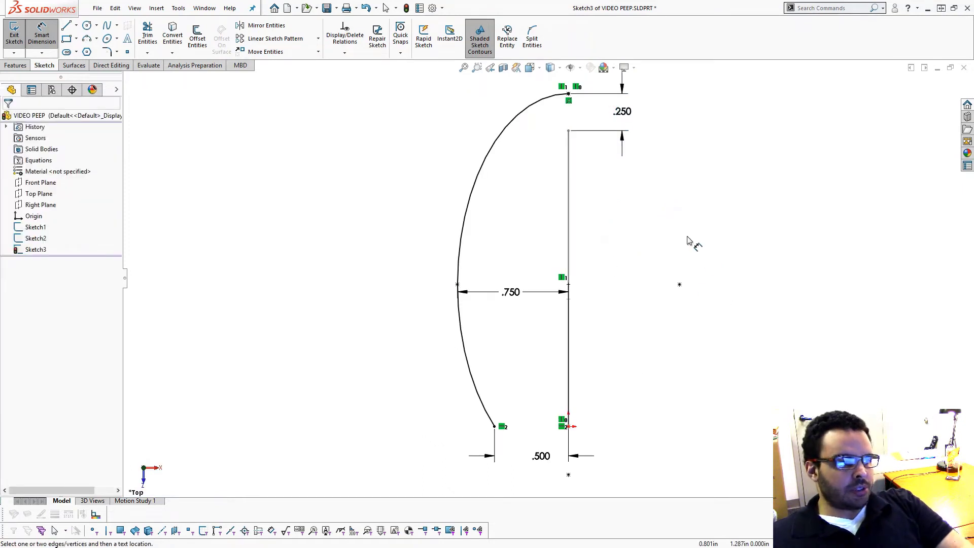
{"action": "key", "text": "f"}
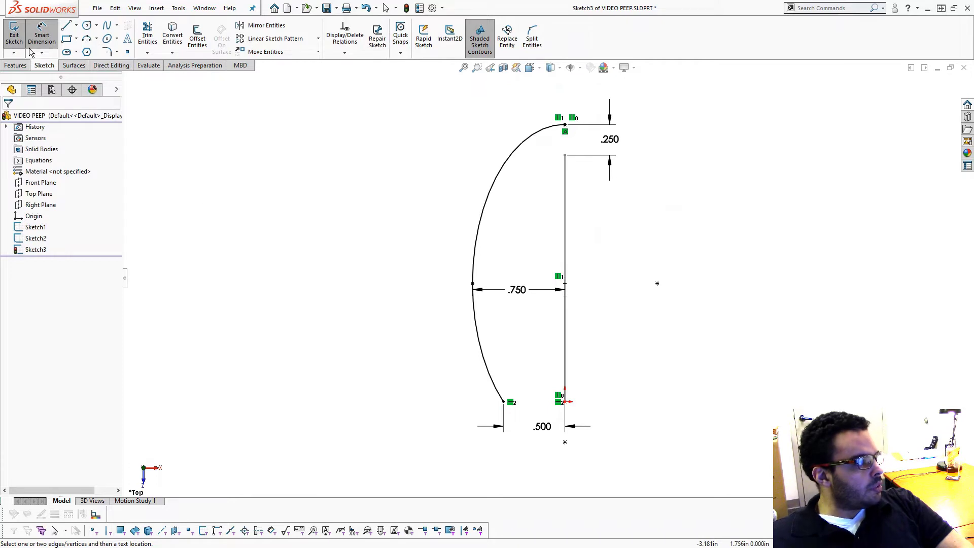
{"action": "left_click", "coordinate": [14, 35]}
{"action": "mouse_move", "coordinate": [444, 382]}
{"action": "middle_mouse_down"}
{"action": "mouse_move", "coordinate": [448, 294]}
{"action": "mouse_move", "coordinate": [424, 215]}
{"action": "middle_mouse_up"}
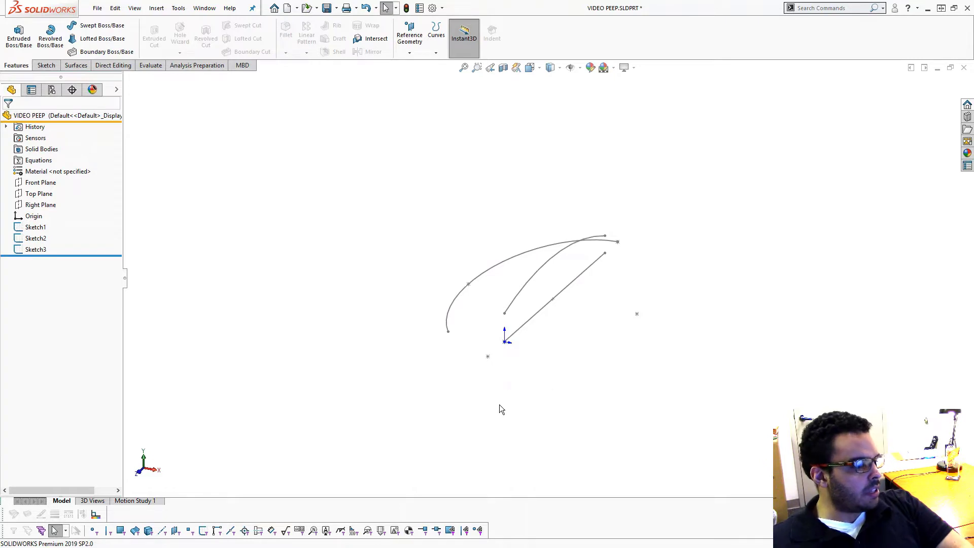
Step: Start a sketch on Front Plane and draw an ellipse
{"action": "left_click", "coordinate": [40, 182]}
{"action": "mouse_move", "coordinate": [539, 353]}
{"action": "middle_mouse_down"}
{"action": "mouse_move", "coordinate": [519, 334]}
{"action": "mouse_move", "coordinate": [495, 343]}
{"action": "middle_mouse_up"}
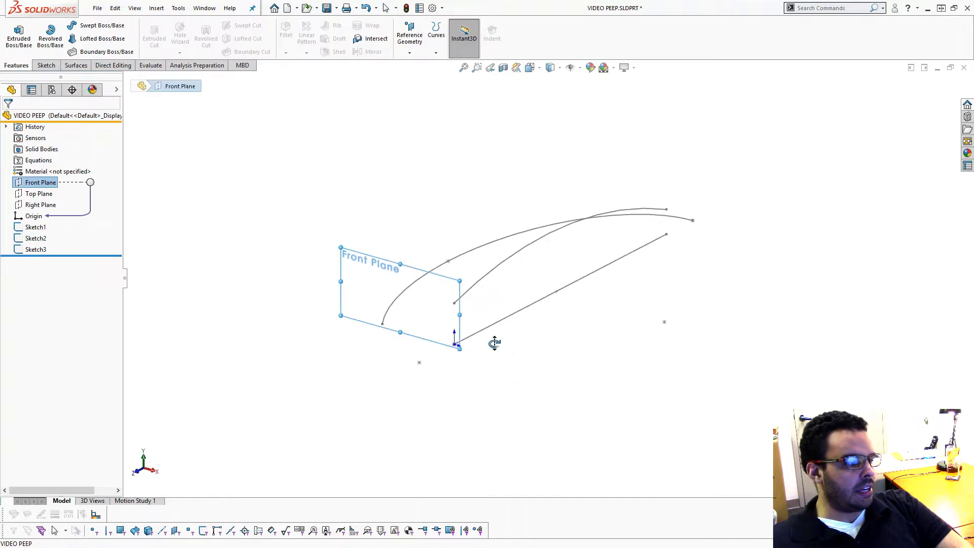
{"action": "right_click", "coordinate": [47, 181]}
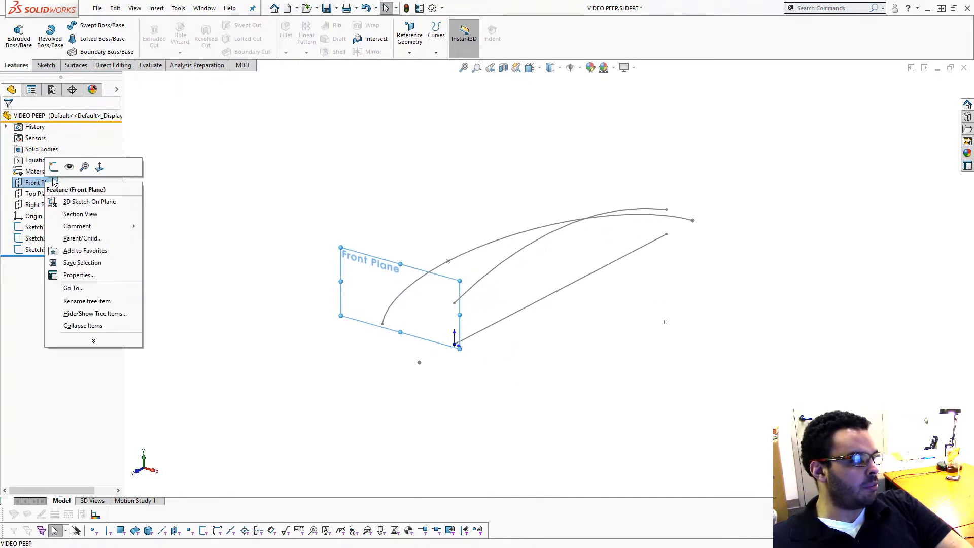
{"action": "left_click", "coordinate": [69, 166]}
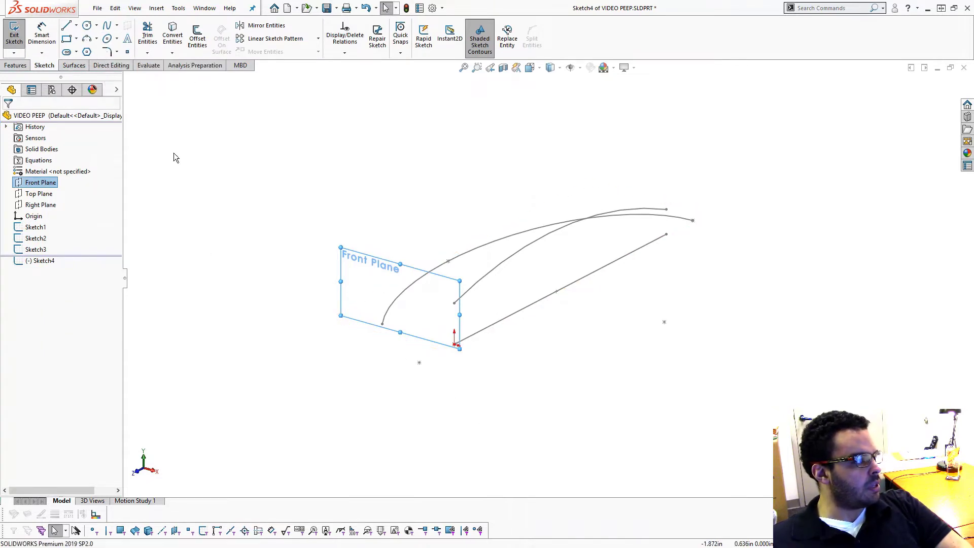
{"action": "left_click", "coordinate": [107, 39]}
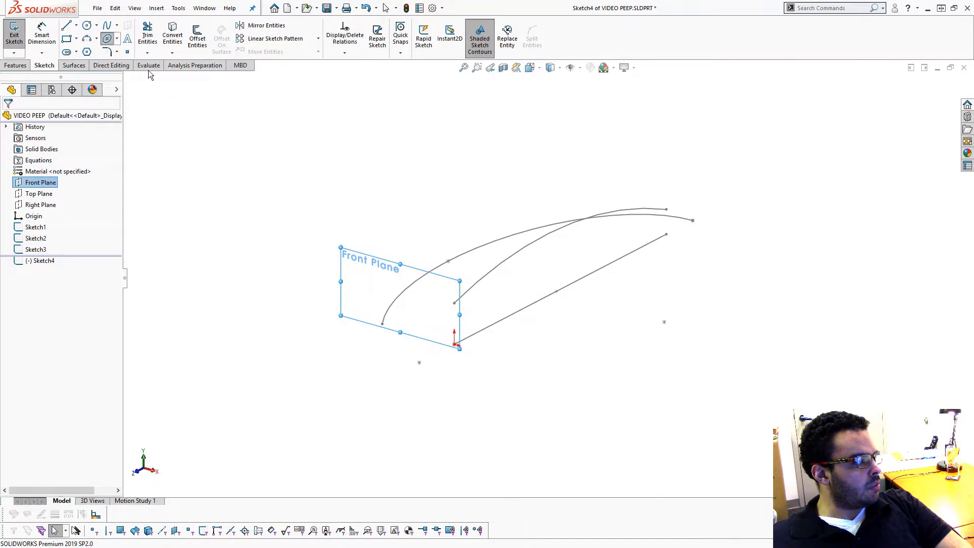
{"action": "left_click", "coordinate": [467, 408]}
{"action": "left_click", "coordinate": [413, 396]}
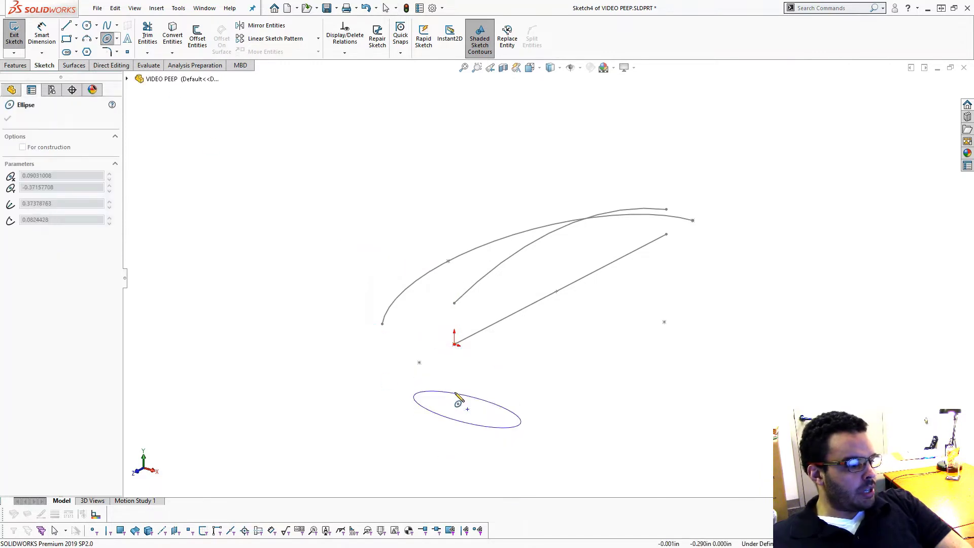
{"action": "left_click", "coordinate": [465, 385]}
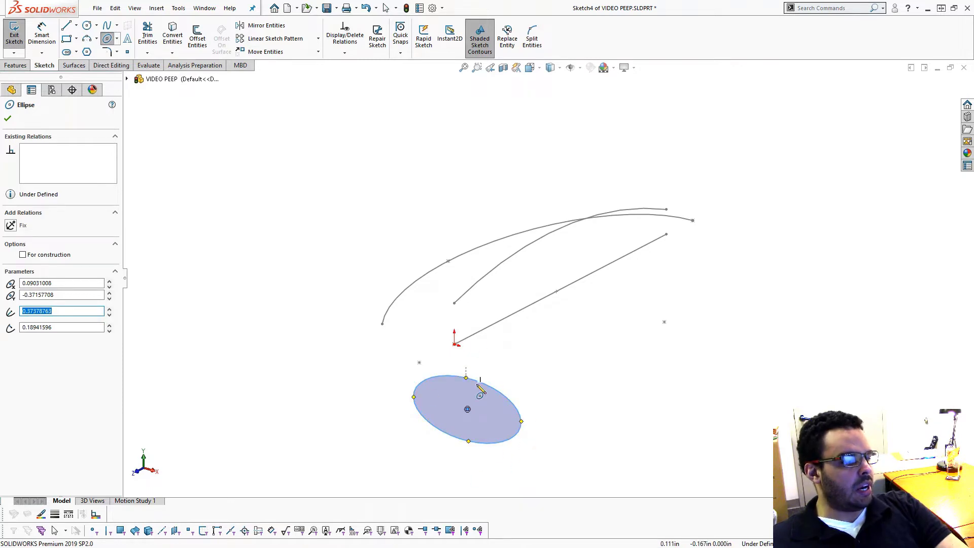
{"action": "key", "text": "Escape"}
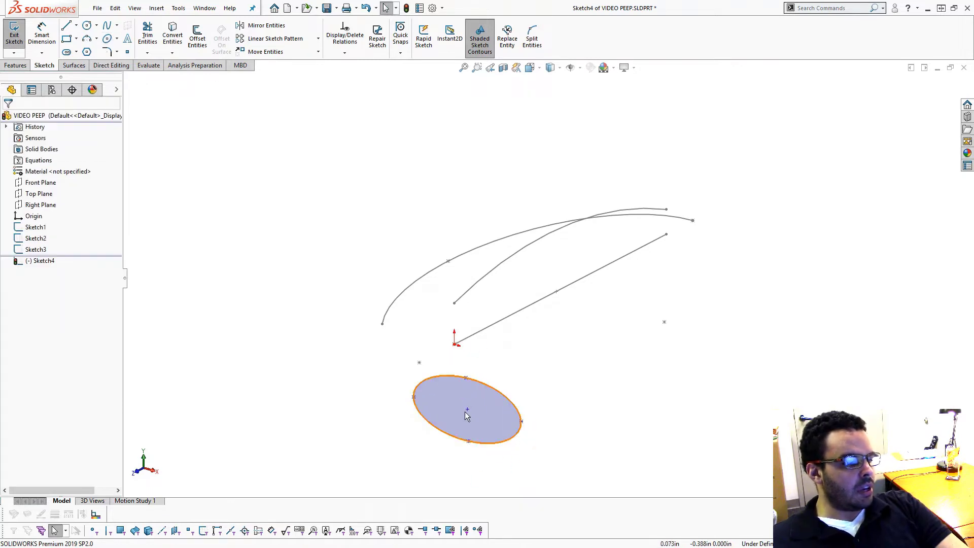
Step: Pierce the ellipse's centre point onto Sketch1's line
{"action": "left_click", "coordinate": [467, 410]}
{"action": "left_click", "coordinate": [480, 332], "text": "ctrl"}
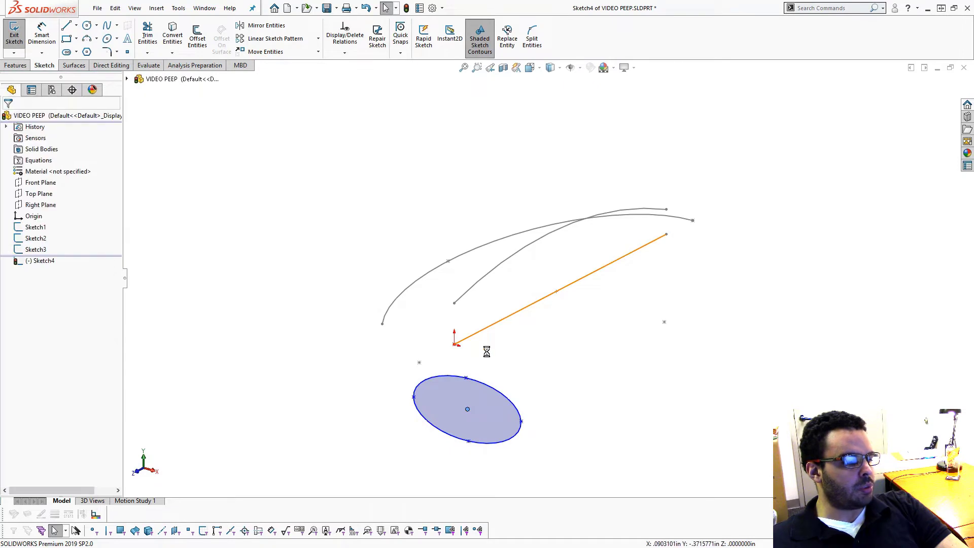
{"action": "key", "text": "Escape"}
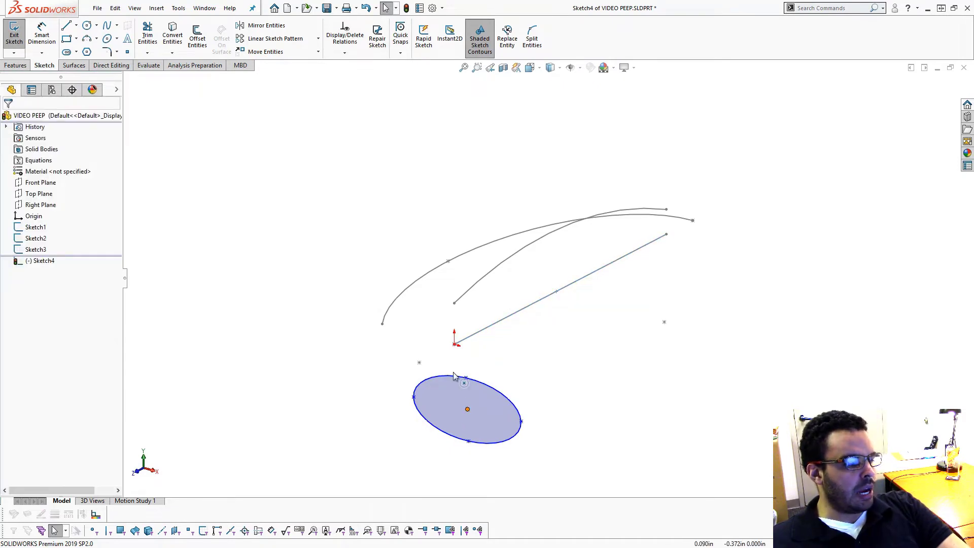
{"action": "left_click", "coordinate": [467, 408]}
{"action": "left_click", "coordinate": [455, 345], "text": "ctrl"}
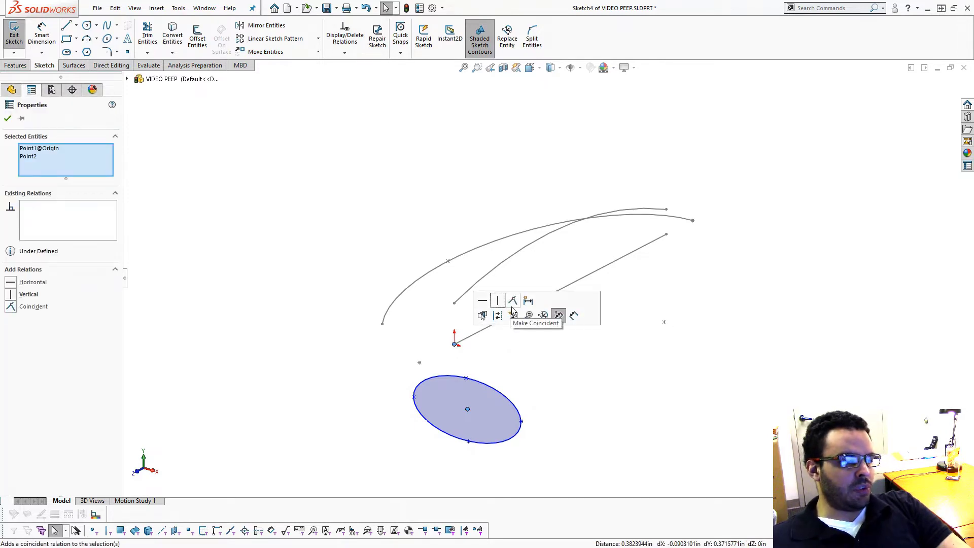
{"action": "left_click", "coordinate": [512, 359]}
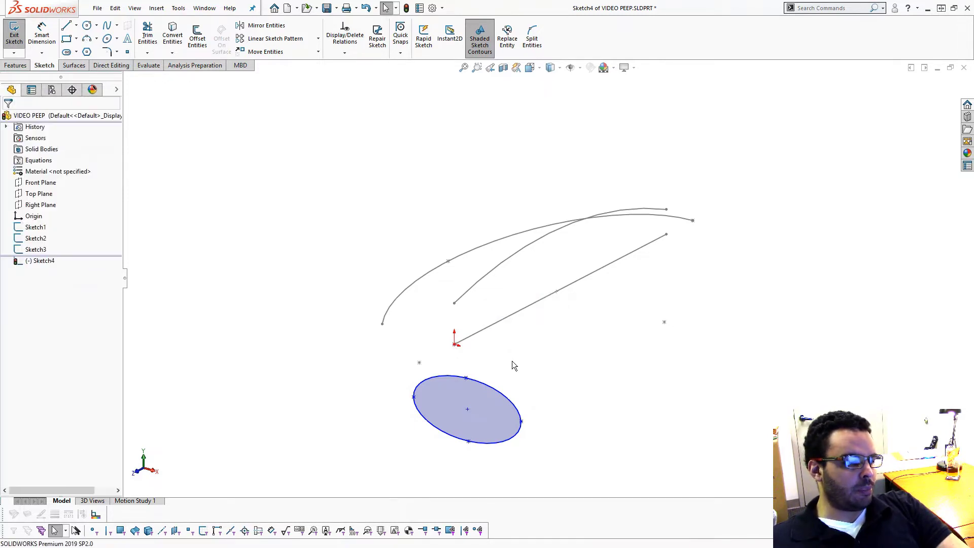
{"action": "left_click", "coordinate": [467, 410]}
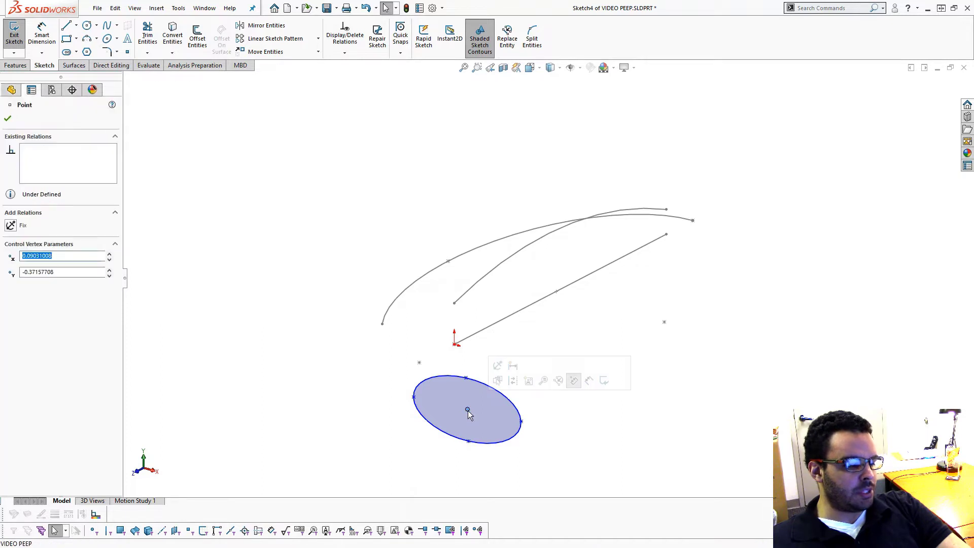
{"action": "key", "text": "Escape"}
{"action": "left_click", "coordinate": [475, 339], "text": "ctrl"}
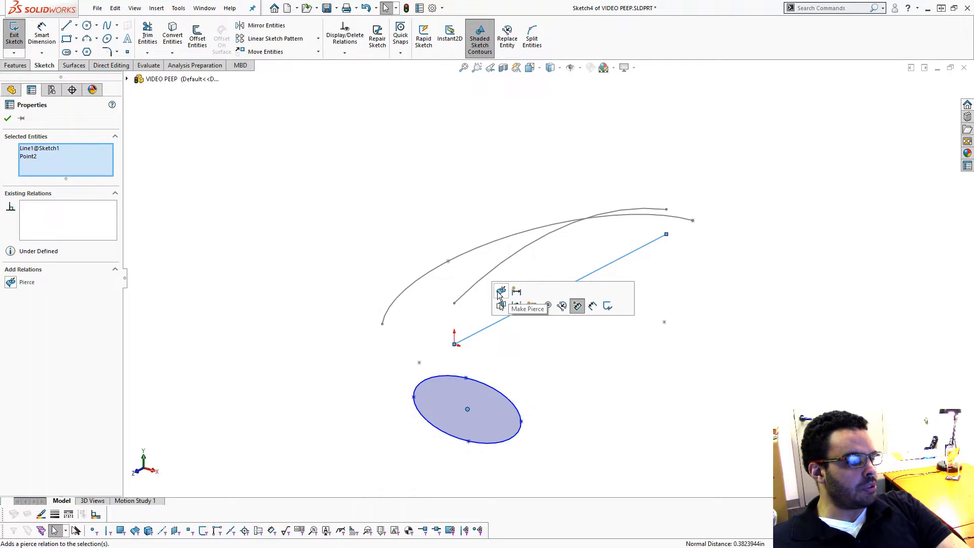
{"action": "left_click", "coordinate": [501, 292]}
{"action": "key", "text": "Escape"}
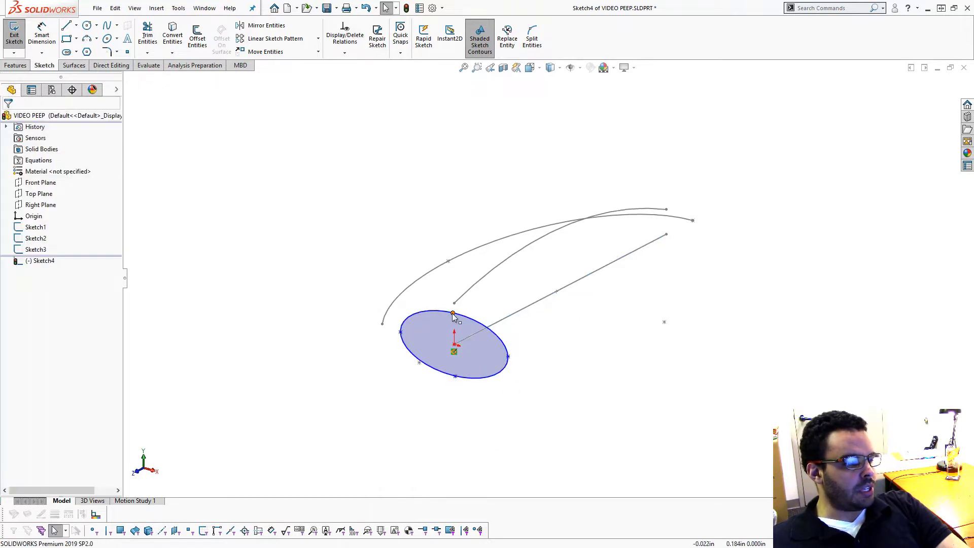
Step: Pierce the ellipse's top point onto the inner arc and left point onto the outer curve, then exit
{"action": "left_click", "coordinate": [453, 314]}
{"action": "left_click", "coordinate": [474, 286], "text": "ctrl"}
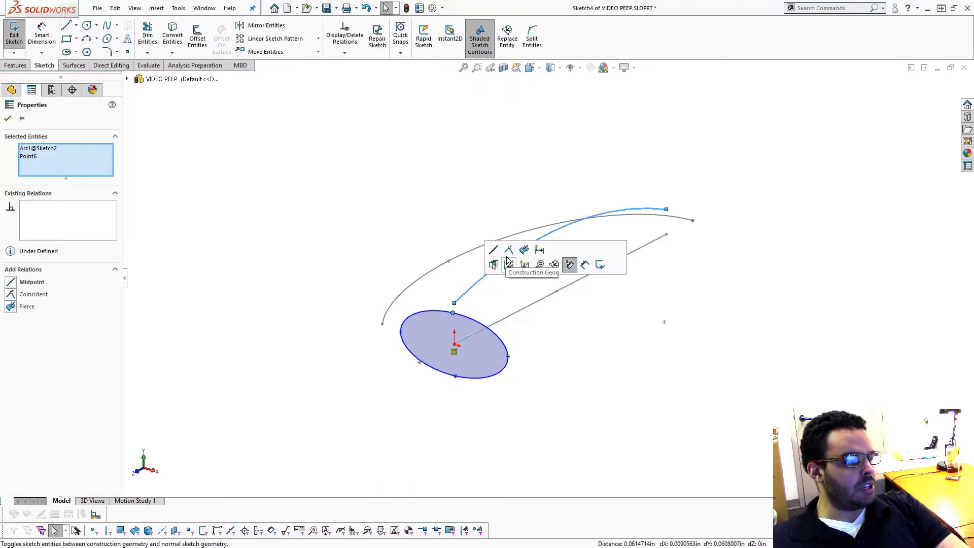
{"action": "left_click", "coordinate": [523, 252]}
{"action": "key", "text": "Escape"}
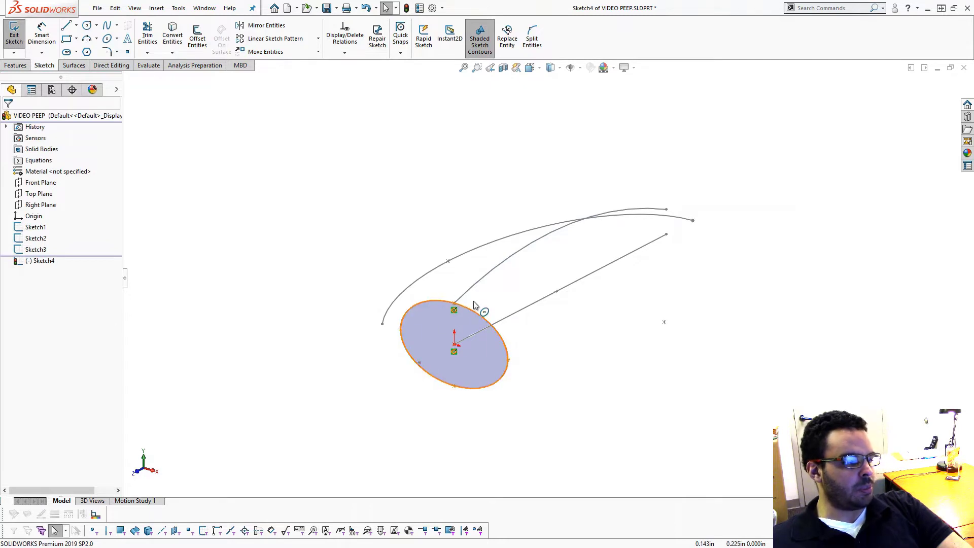
{"action": "left_click", "coordinate": [400, 330]}
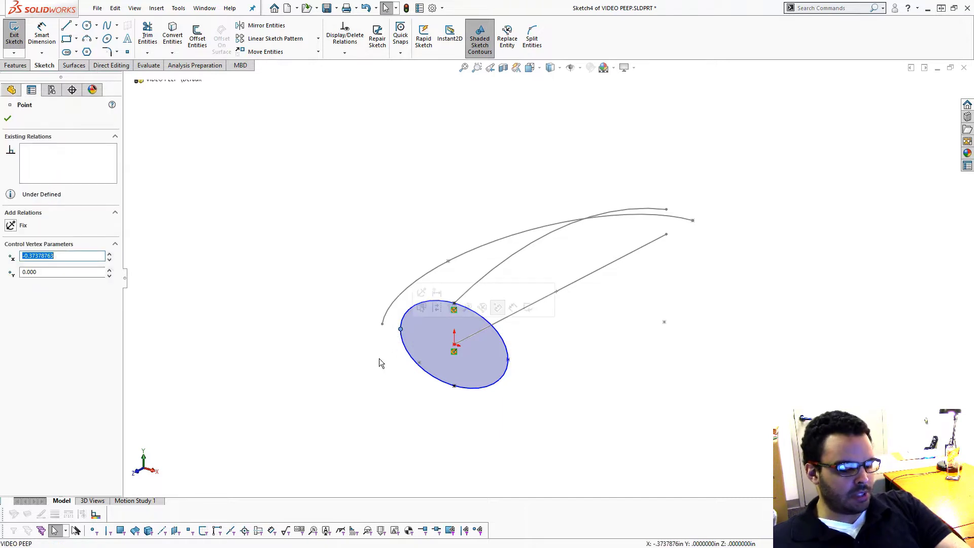
{"action": "left_click", "coordinate": [399, 296], "text": "ctrl"}
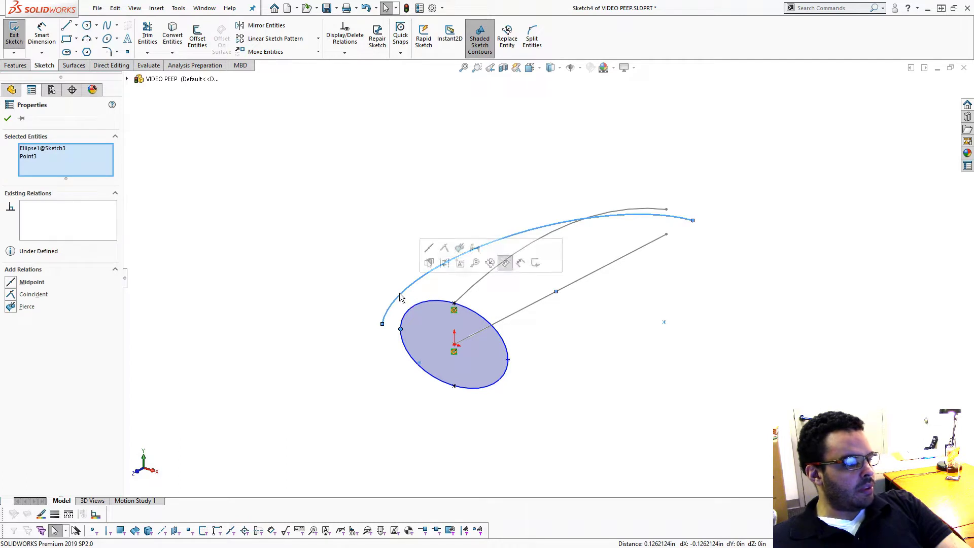
{"action": "left_click", "coordinate": [460, 248]}
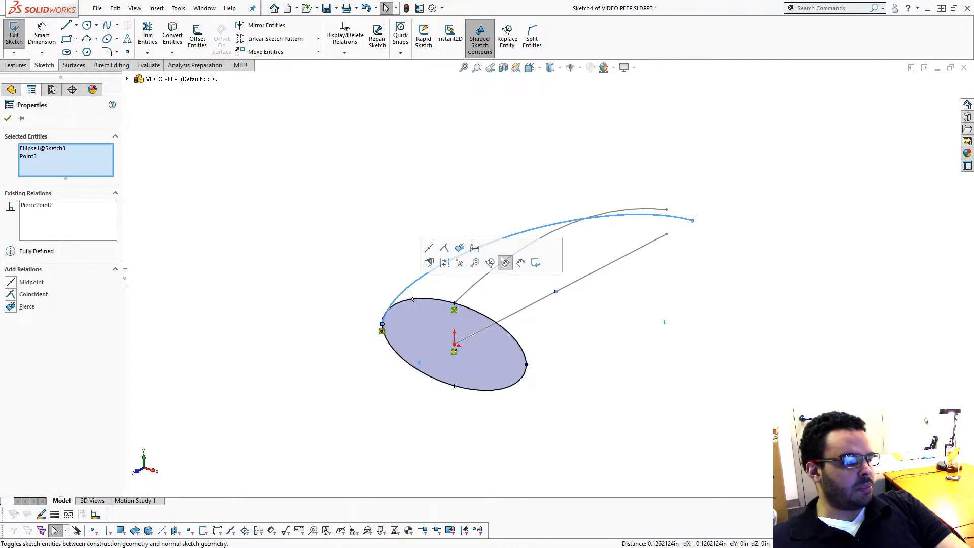
{"action": "key", "text": "Escape"}
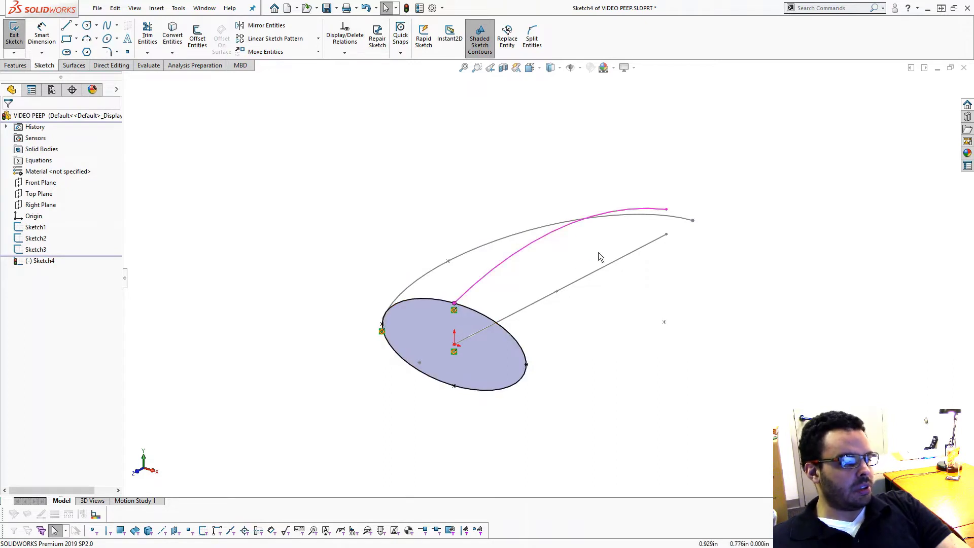
{"action": "left_click", "coordinate": [14, 35]}
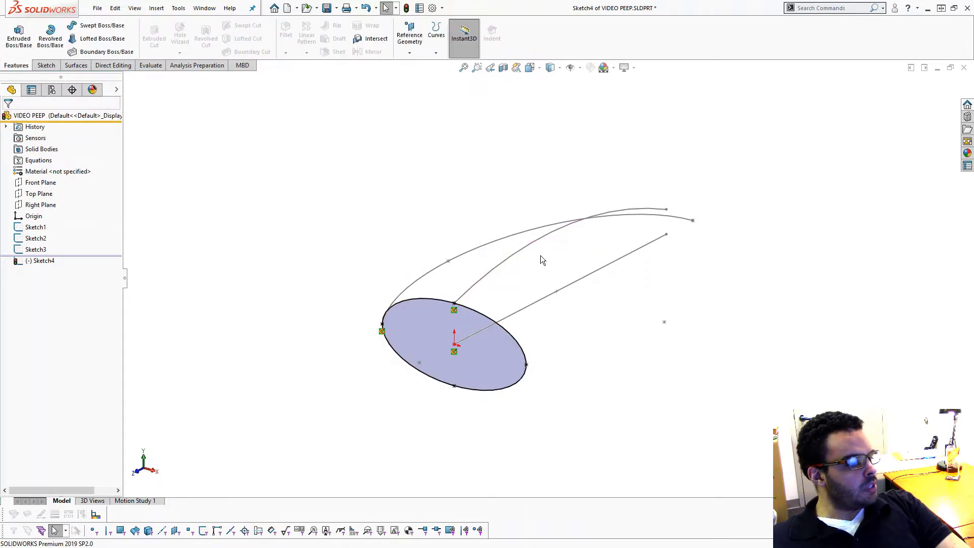
Step: Orbit the ellipse and wireframe into a tilted 3D view and start a Swept Boss/Base
{"action": "mouse_move", "coordinate": [517, 248]}
{"action": "middle_mouse_down"}
{"action": "mouse_move", "coordinate": [480, 228]}
{"action": "mouse_move", "coordinate": [526, 248]}
{"action": "mouse_move", "coordinate": [536, 304]}
{"action": "middle_mouse_up"}
{"action": "key", "text": "ctrl+5"}
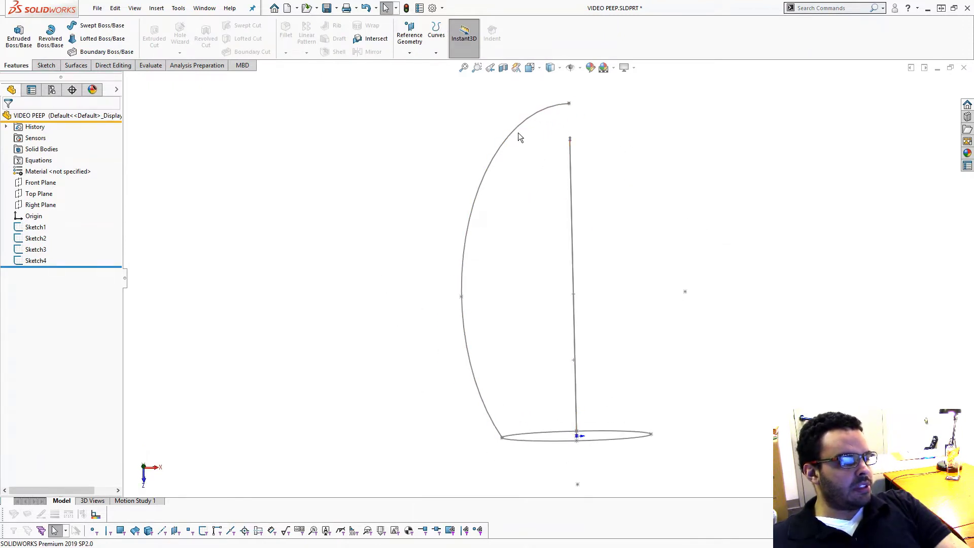
{"action": "middle_click_drag", "start_coordinate": [586, 121], "coordinate": [634, 218]}
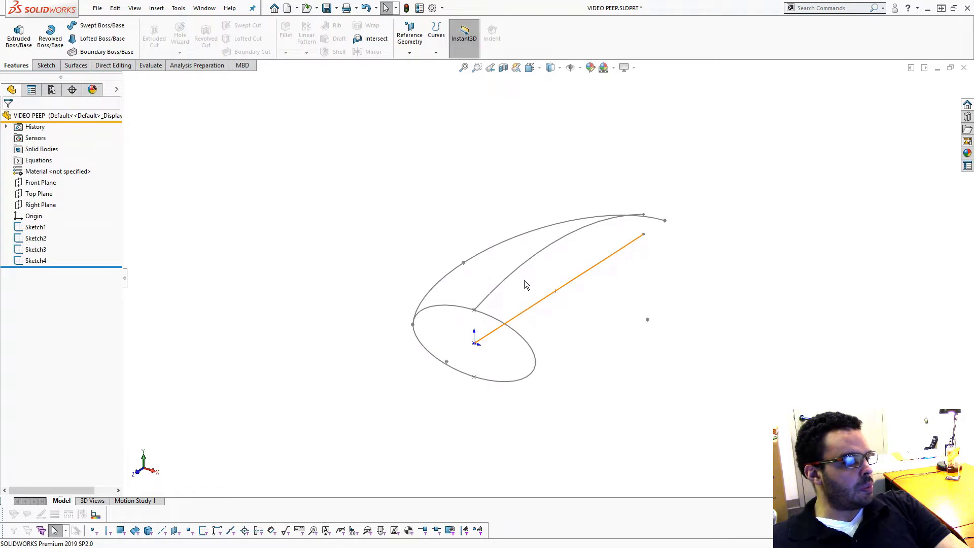
{"action": "left_click", "coordinate": [103, 26]}
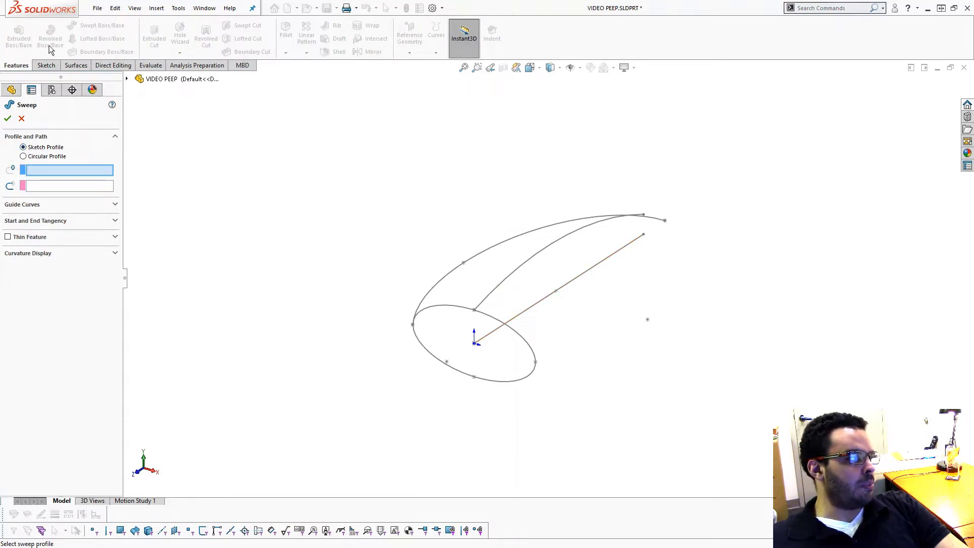
Step: Use the Sketch4 ellipse as the sweep profile and the Sketch1 line as the path
{"action": "left_click", "coordinate": [49, 172]}
{"action": "left_click", "coordinate": [525, 341]}
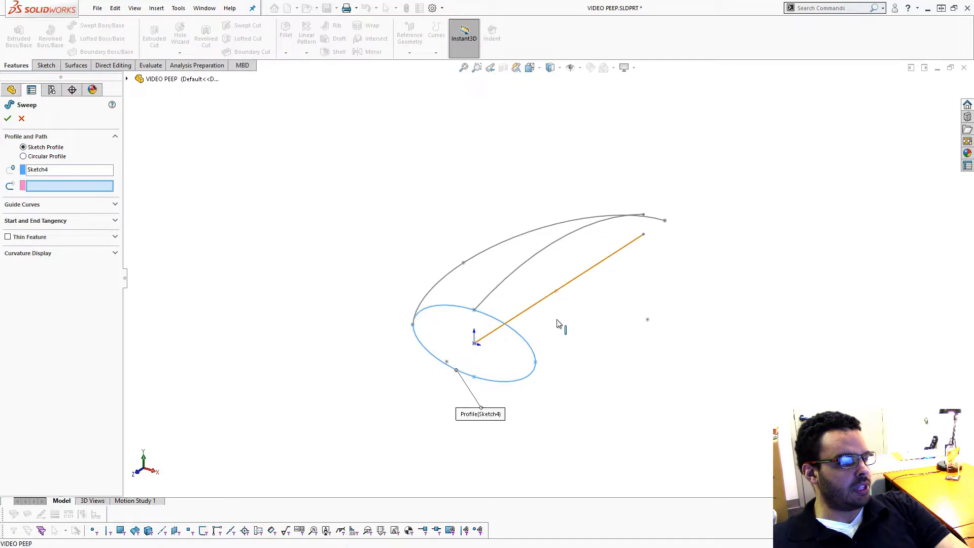
{"action": "left_click", "coordinate": [560, 289]}
{"action": "mouse_move", "coordinate": [625, 308]}
{"action": "middle_mouse_down"}
{"action": "mouse_move", "coordinate": [580, 254]}
{"action": "mouse_move", "coordinate": [637, 318]}
{"action": "mouse_move", "coordinate": [581, 301]}
{"action": "middle_mouse_up"}
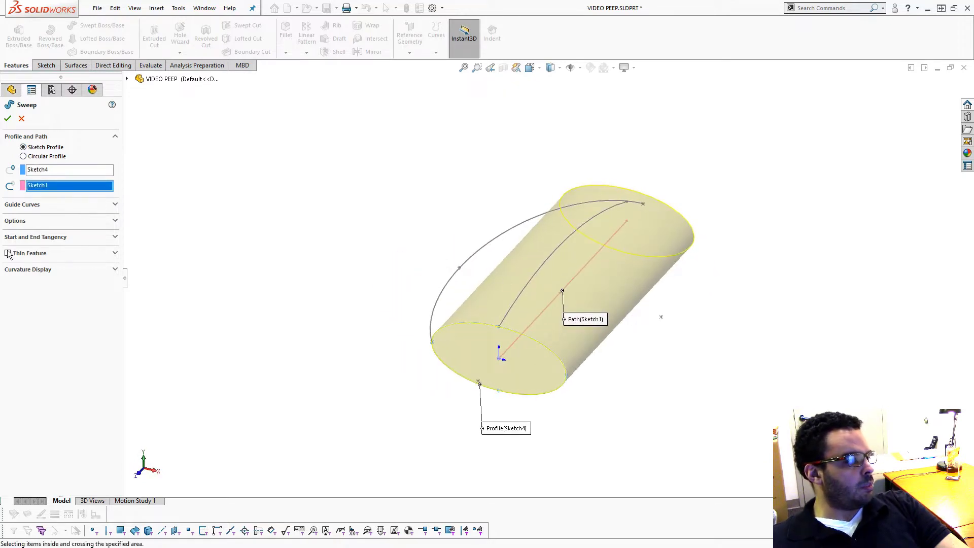
Step: Add Sketch2 and Sketch3 as guide curves and inspect the barrel-shaped preview
{"action": "left_click", "coordinate": [15, 205]}
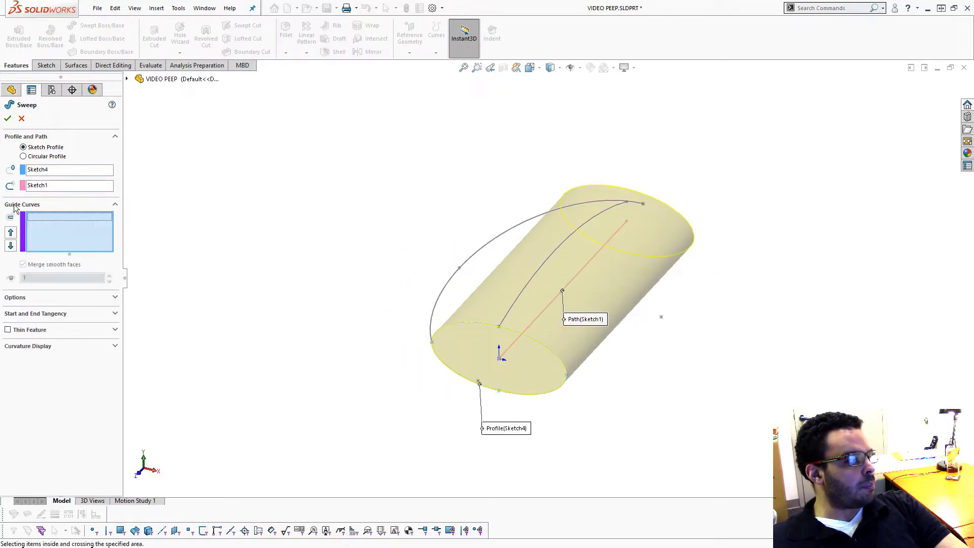
{"action": "left_click", "coordinate": [558, 248]}
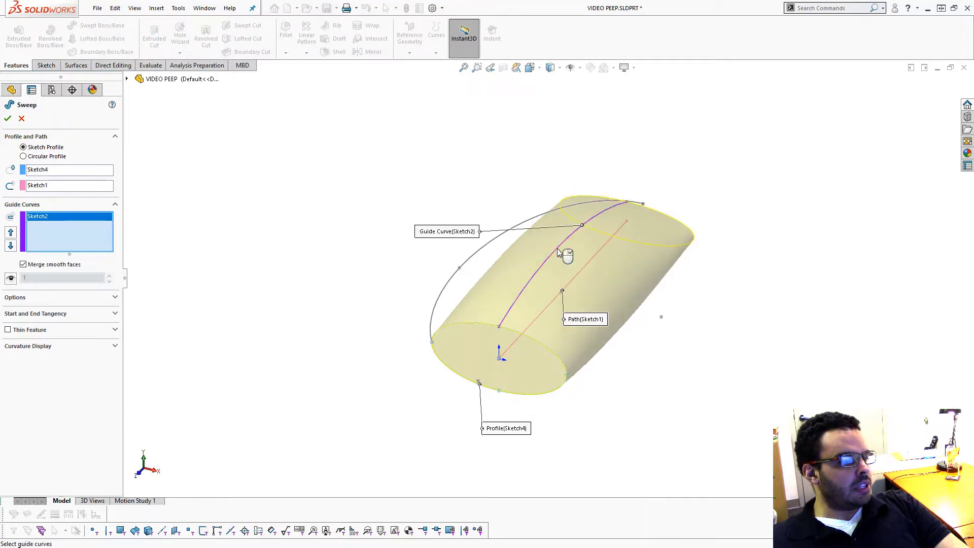
{"action": "left_click", "coordinate": [445, 294]}
{"action": "middle_click_drag", "start_coordinate": [456, 304], "coordinate": [507, 309]}
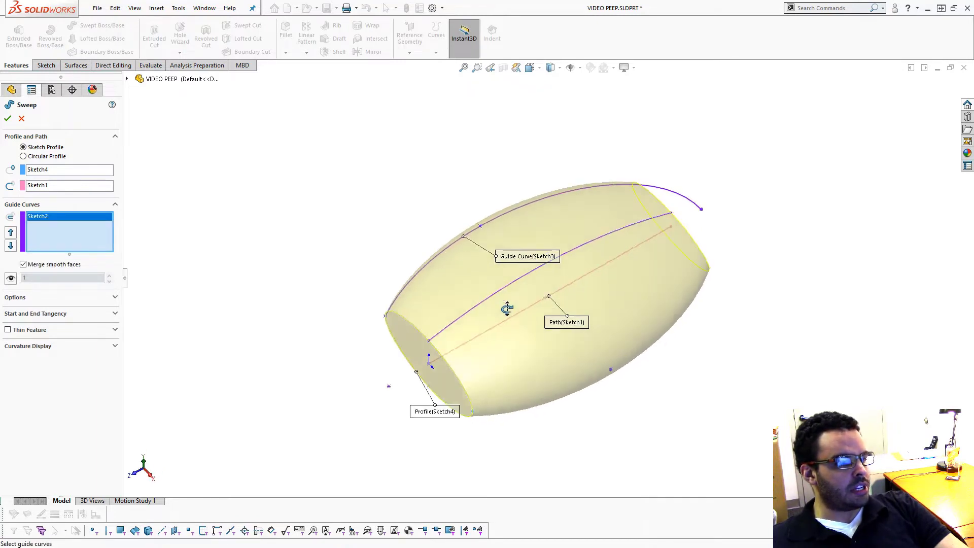
{"action": "left_click", "coordinate": [657, 169]}
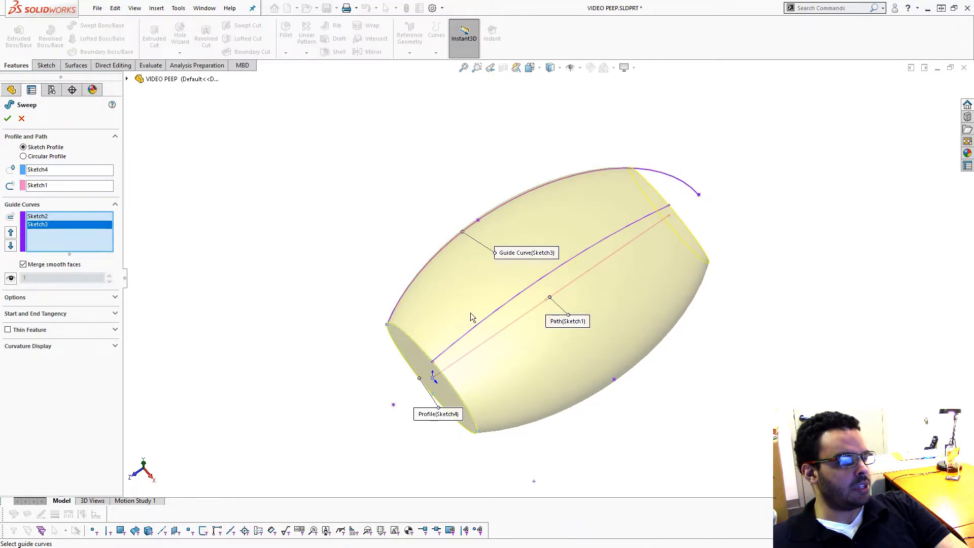
{"action": "middle_click_drag", "start_coordinate": [541, 321], "coordinate": [502, 298]}
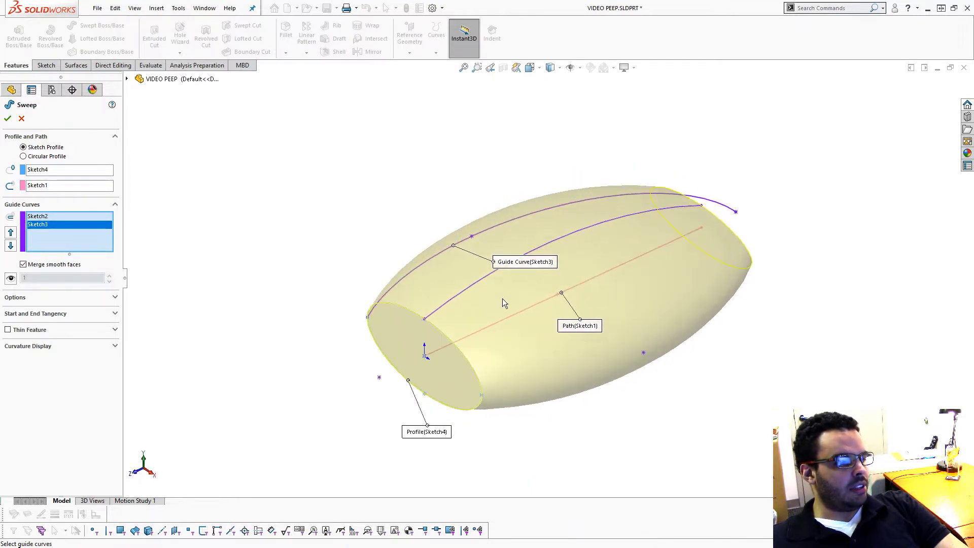
{"action": "middle_click_drag", "start_coordinate": [582, 246], "coordinate": [488, 277]}
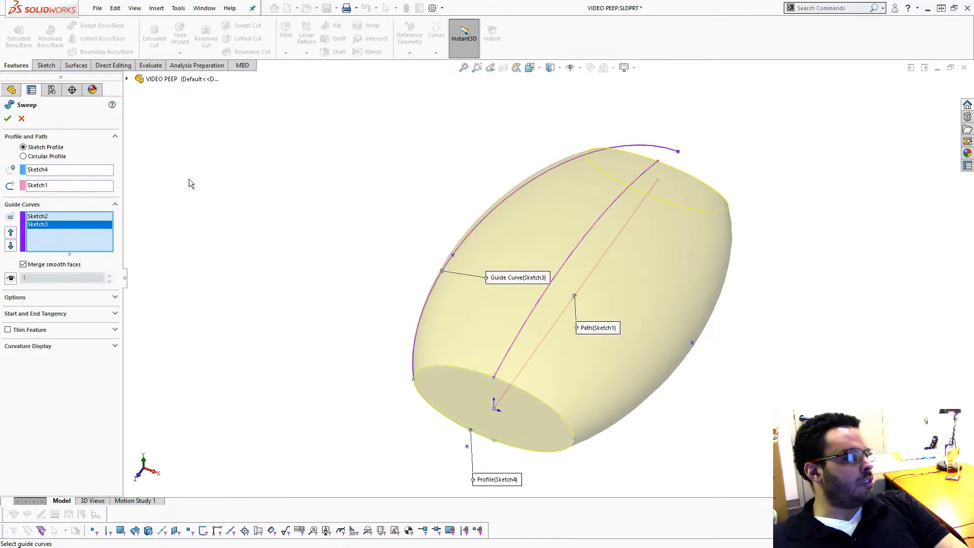
{"action": "middle_click_drag", "start_coordinate": [375, 236], "coordinate": [392, 274]}
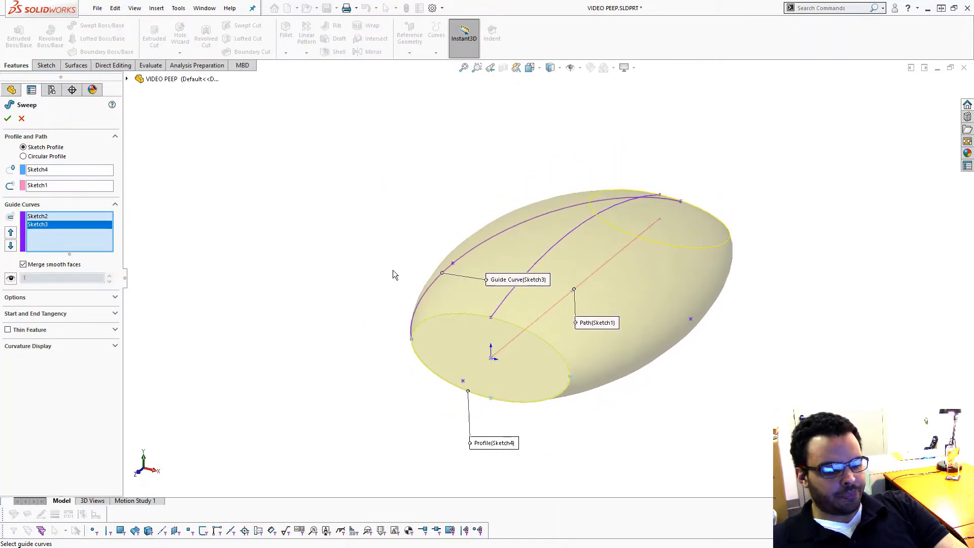
{"action": "key", "text": "Return"}
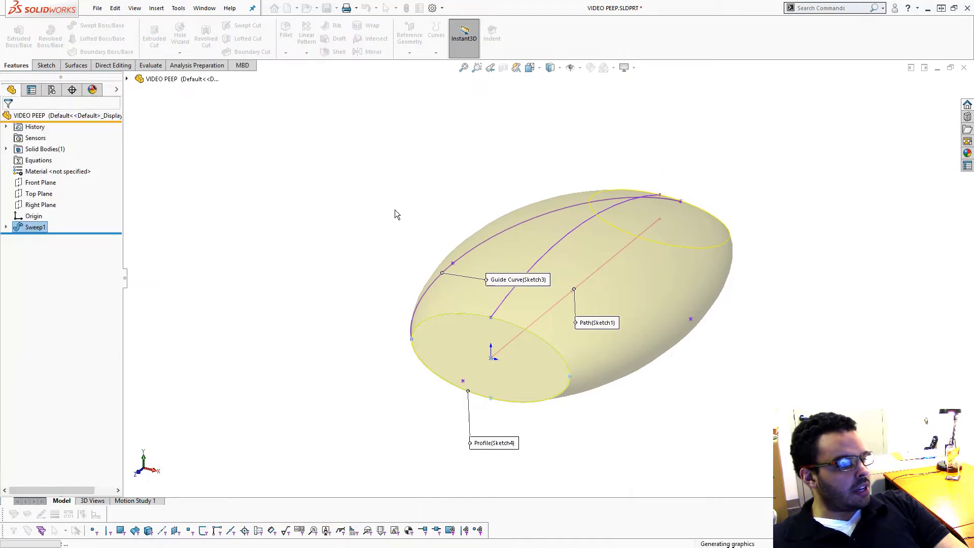
{"action": "middle_click_drag", "start_coordinate": [699, 282], "coordinate": [680, 337]}
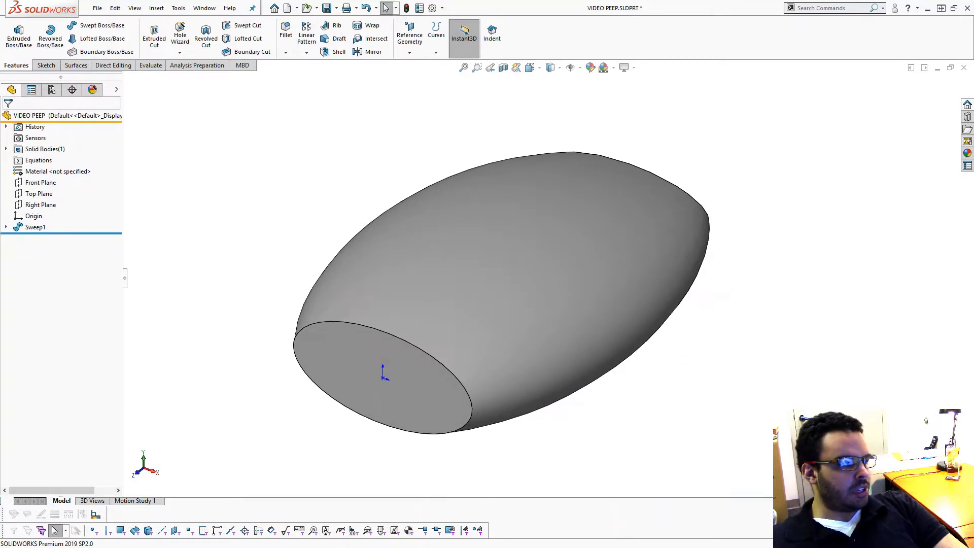
Step: Apply a light cyan part-level appearance (RGB 192, 255, 255) to the whole VIDEO PEEP part
{"action": "right_click", "coordinate": [69, 116]}
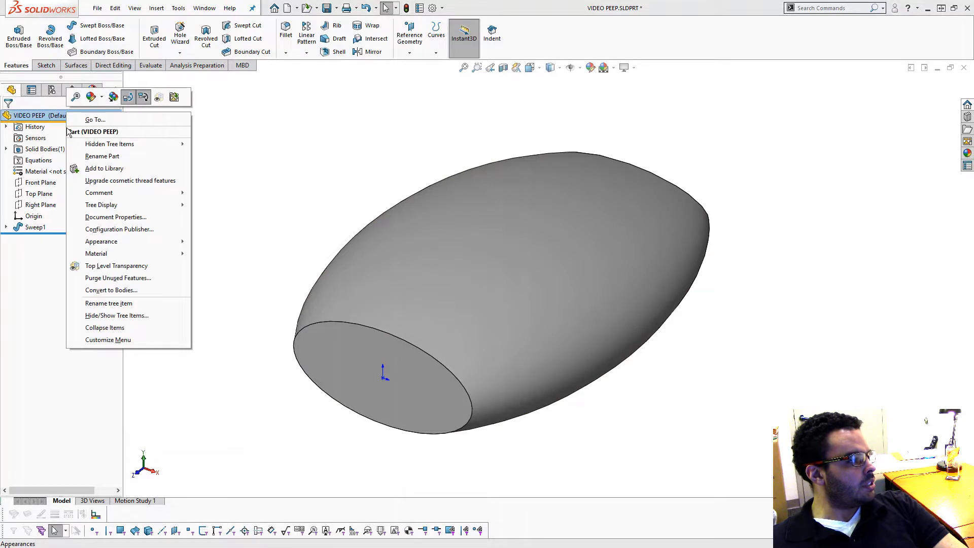
{"action": "left_click", "coordinate": [101, 97]}
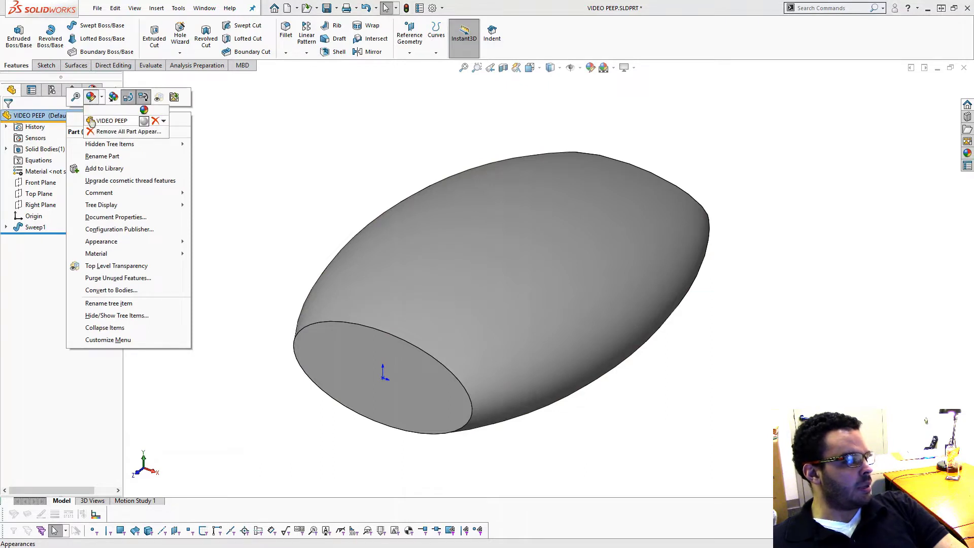
{"action": "left_click", "coordinate": [133, 124]}
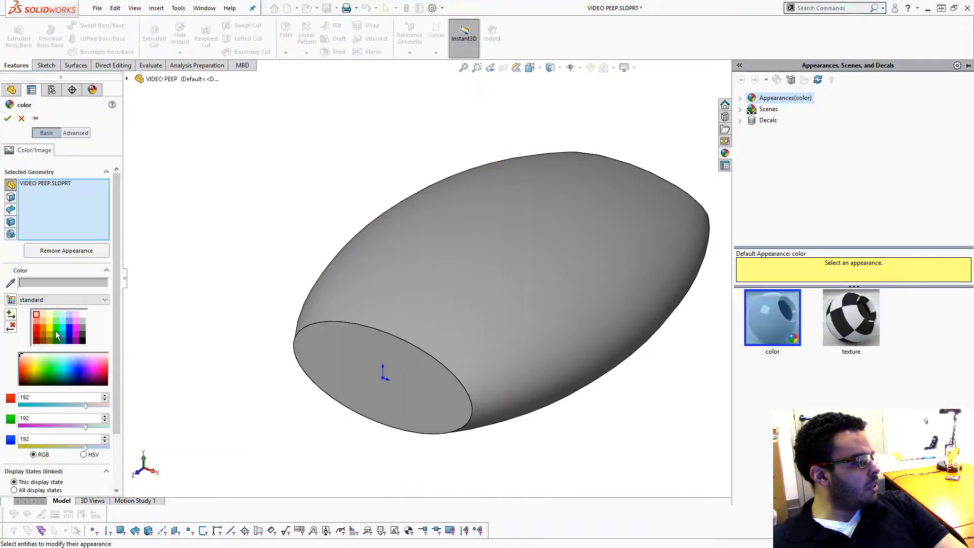
{"action": "left_click", "coordinate": [48, 321]}
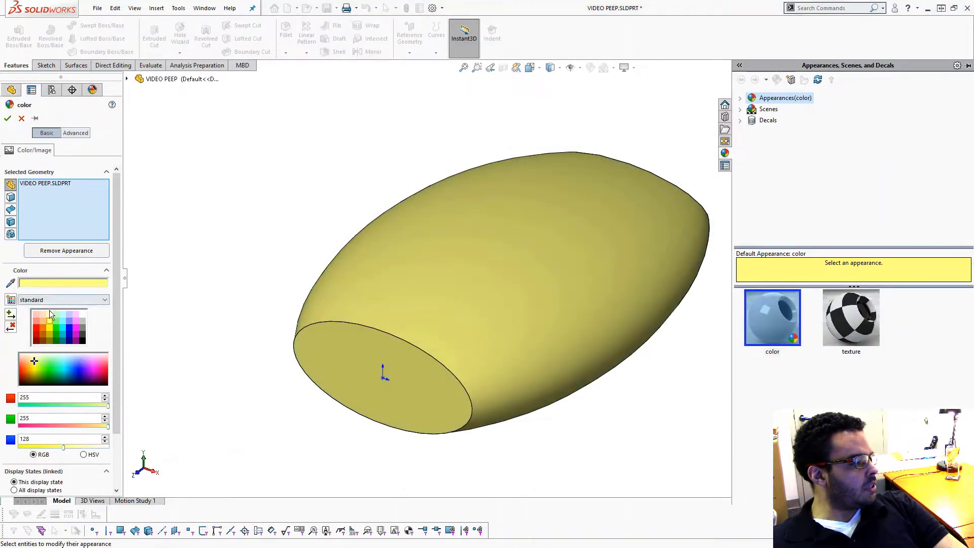
{"action": "left_click", "coordinate": [50, 314]}
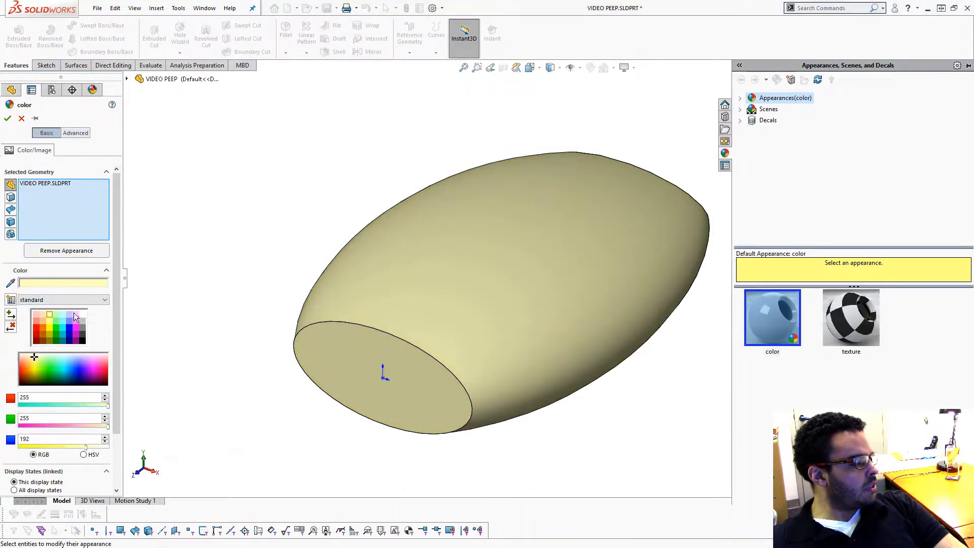
{"action": "left_click", "coordinate": [63, 314]}
{"action": "left_click", "coordinate": [63, 321]}
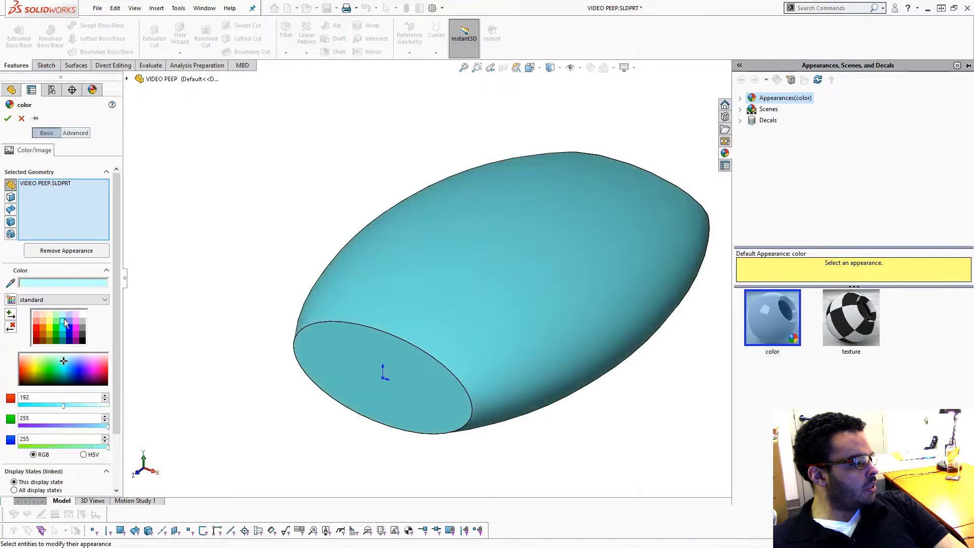
{"action": "left_click", "coordinate": [8, 118]}
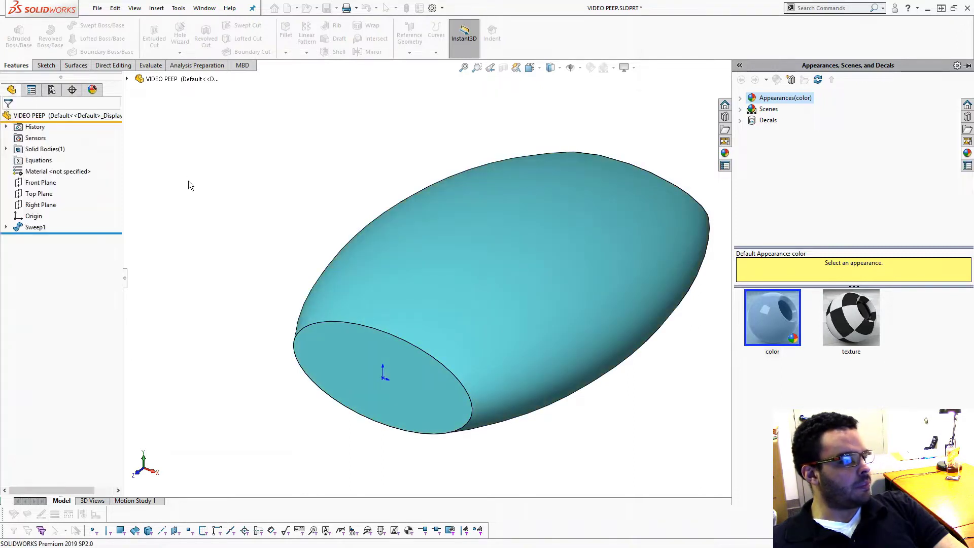
Step: Orbit the cyan body from several angles to check its sweep sketch dimensions
{"action": "middle_click_drag", "start_coordinate": [284, 204], "coordinate": [284, 178]}
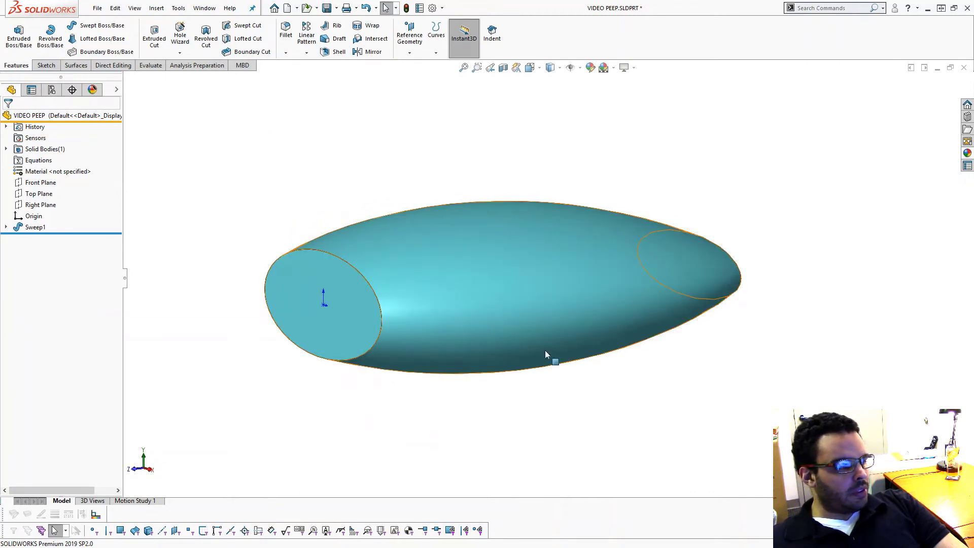
{"action": "middle_click_drag", "start_coordinate": [539, 374], "coordinate": [596, 261]}
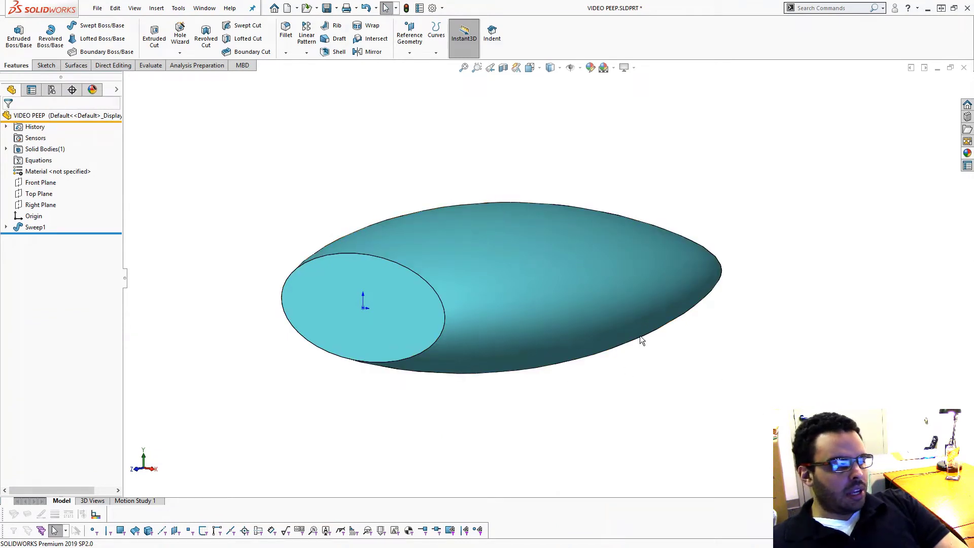
{"action": "scroll", "coordinate": [548, 281], "scroll_direction": "up", "scroll_amount": 2}
{"action": "scroll", "coordinate": [496, 248], "scroll_direction": "down", "scroll_amount": 2}
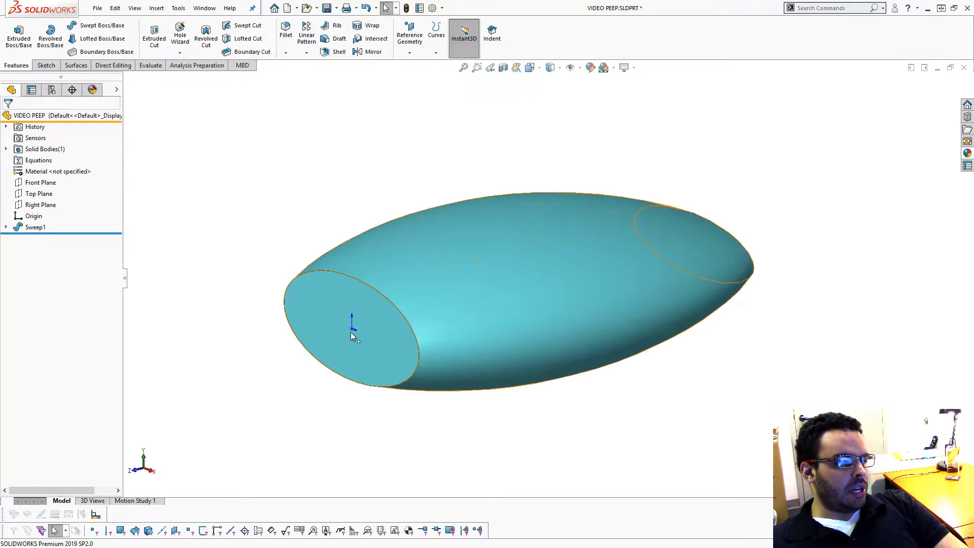
{"action": "left_click", "coordinate": [350, 298]}
{"action": "middle_click_drag", "start_coordinate": [350, 294], "coordinate": [730, 294]}
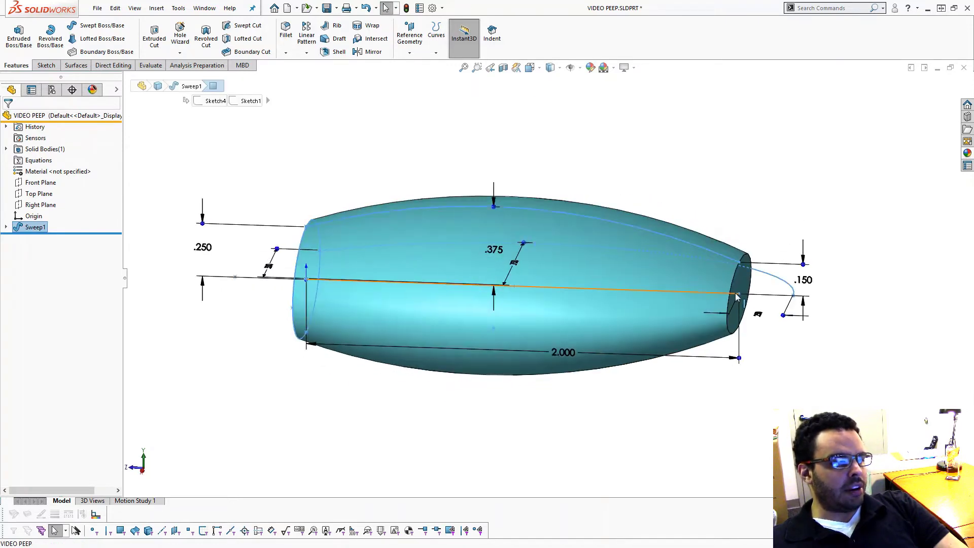
{"action": "middle_click_drag", "start_coordinate": [561, 376], "coordinate": [534, 295]}
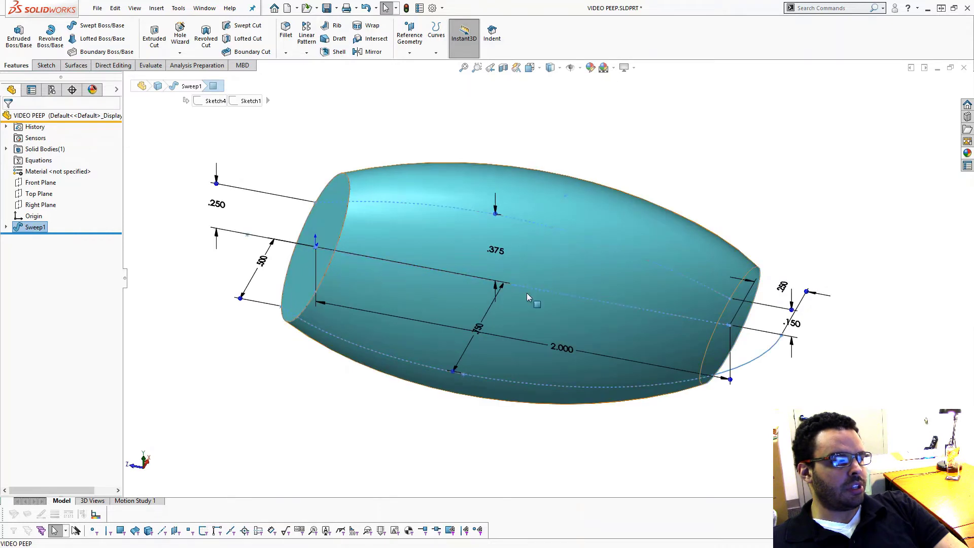
{"action": "middle_click_drag", "start_coordinate": [710, 333], "coordinate": [616, 332]}
{"action": "left_click", "coordinate": [735, 398]}
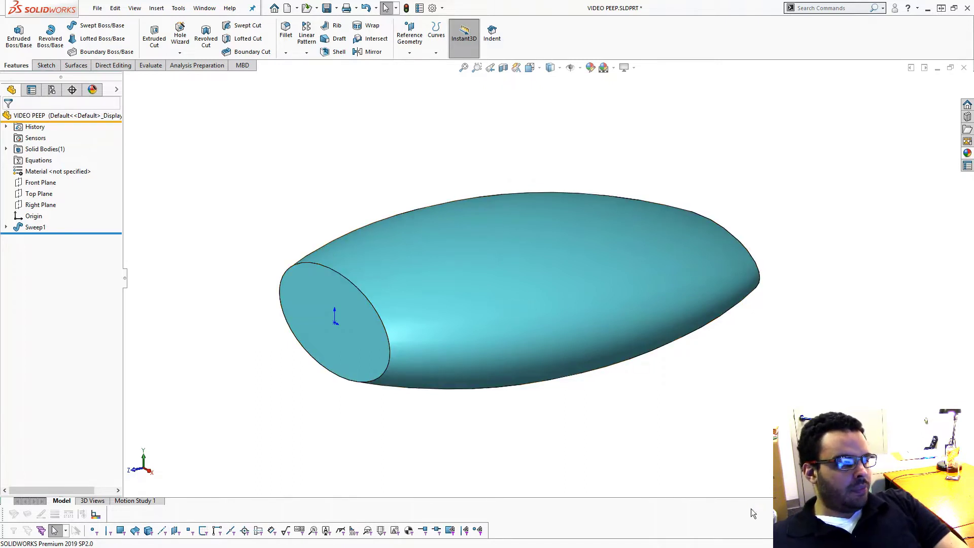
Step: Inspect both flat end faces, clear the Sweep1 selection and show the Surfaces commands
{"action": "middle_click_drag", "start_coordinate": [708, 263], "coordinate": [360, 285]}
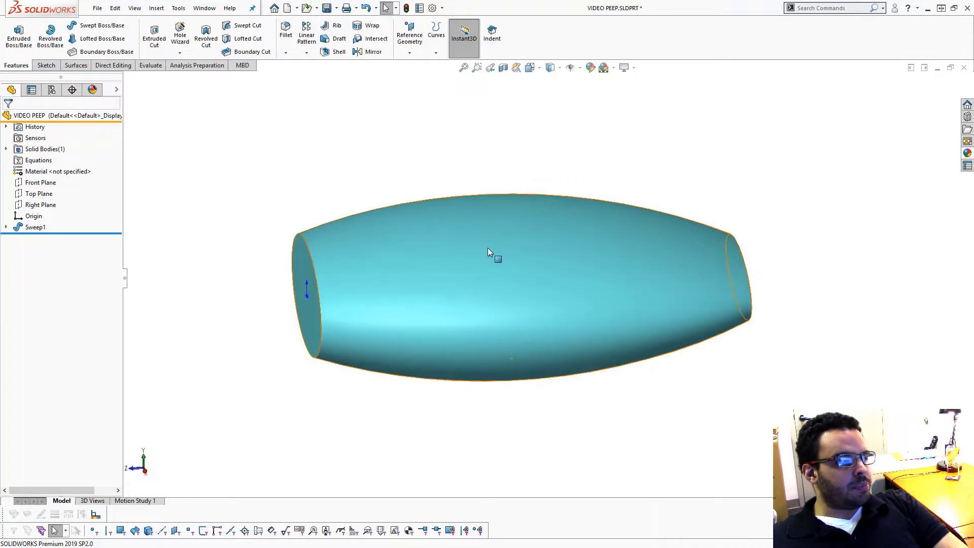
{"action": "middle_click_drag", "start_coordinate": [667, 409], "coordinate": [474, 383]}
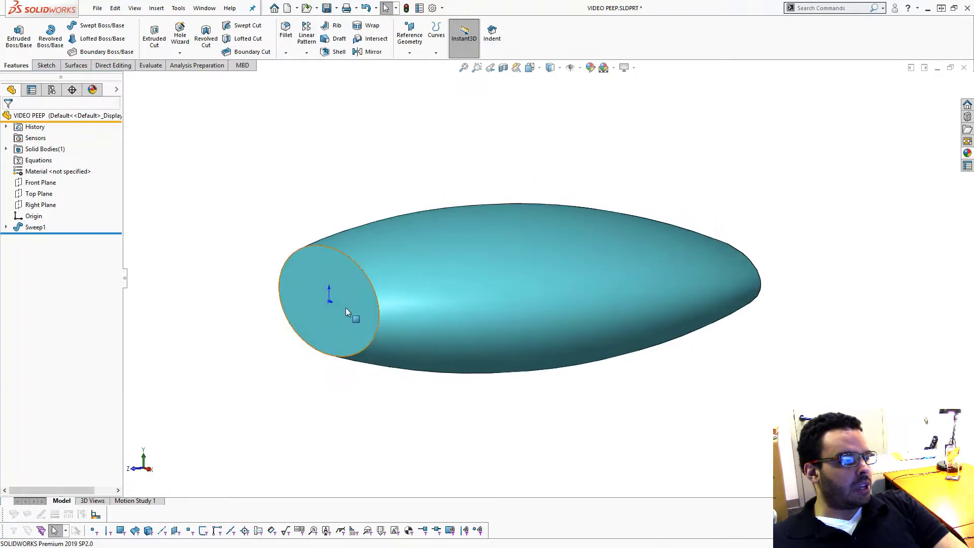
{"action": "left_click", "coordinate": [345, 308]}
{"action": "mouse_move", "coordinate": [387, 315]}
{"action": "middle_mouse_down"}
{"action": "mouse_move", "coordinate": [558, 350]}
{"action": "mouse_move", "coordinate": [617, 376]}
{"action": "middle_mouse_up"}
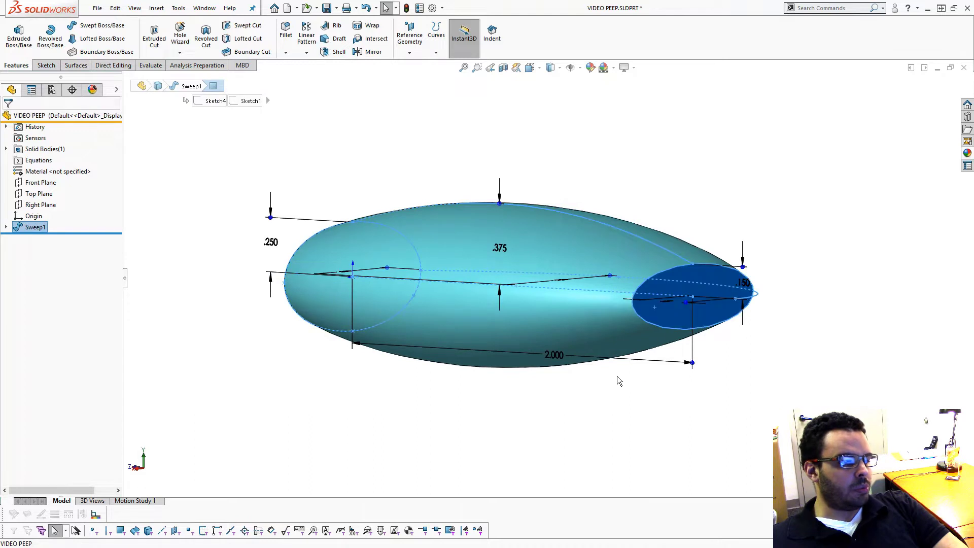
{"action": "middle_click_drag", "start_coordinate": [554, 368], "coordinate": [677, 407]}
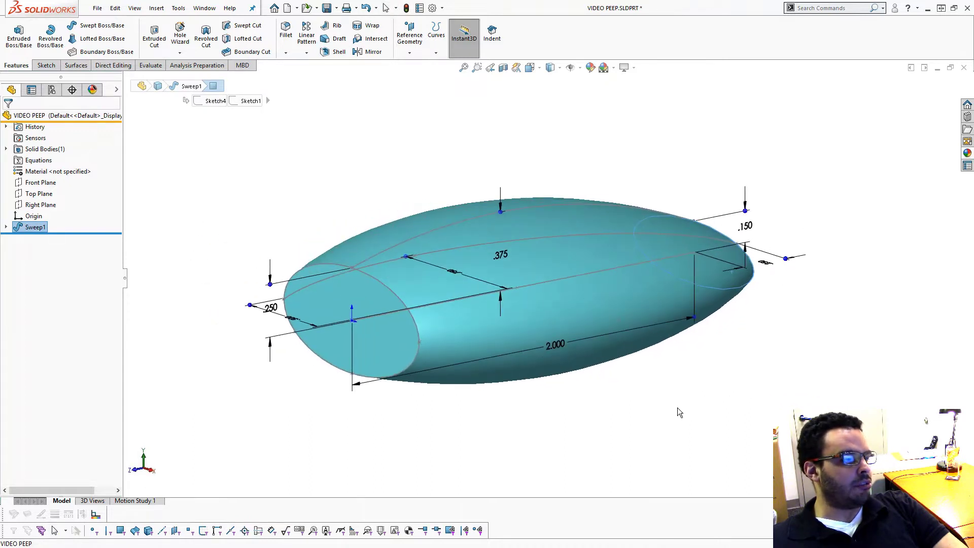
{"action": "left_click", "coordinate": [677, 412]}
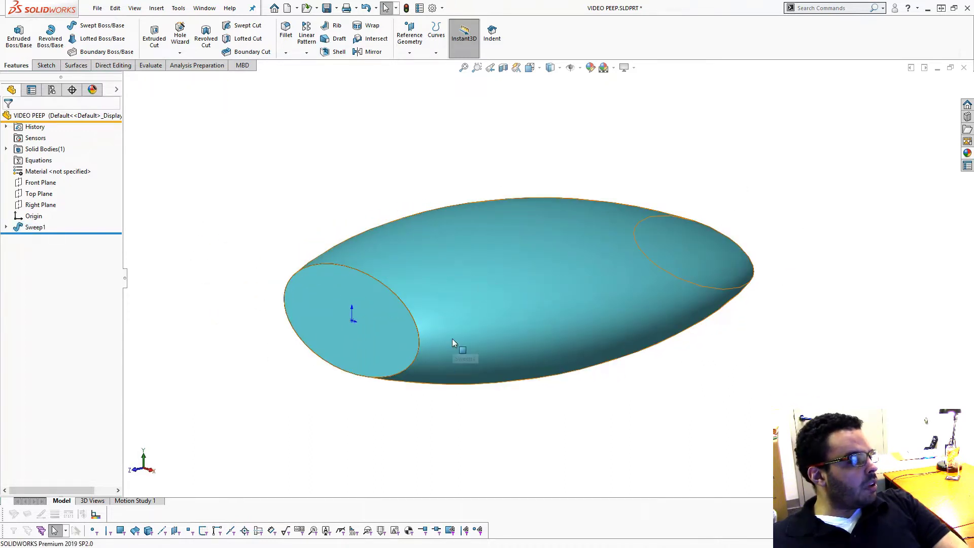
{"action": "left_click", "coordinate": [80, 66]}
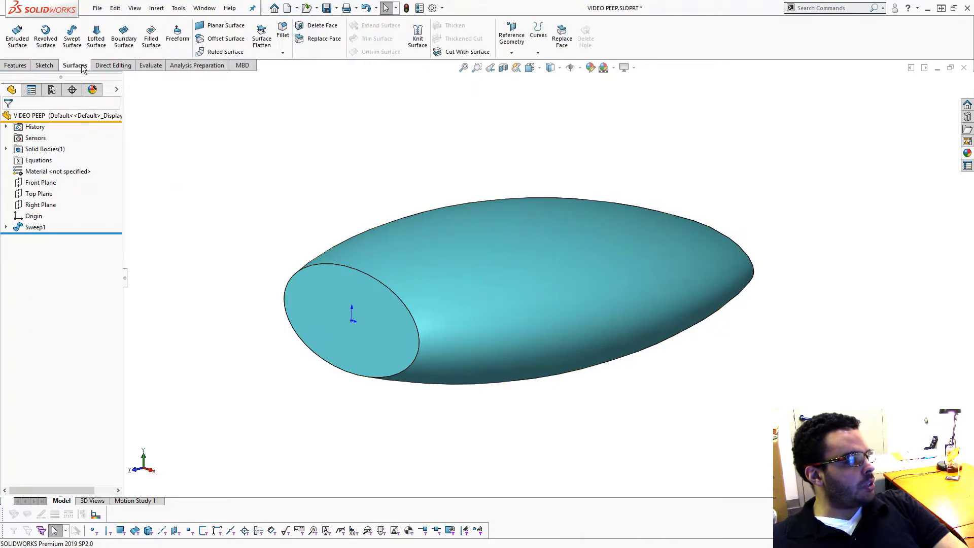
Step: Replace the flat left end face with a tangent Delete and Fill patch (DeleteFace1)
{"action": "left_click", "coordinate": [312, 28]}
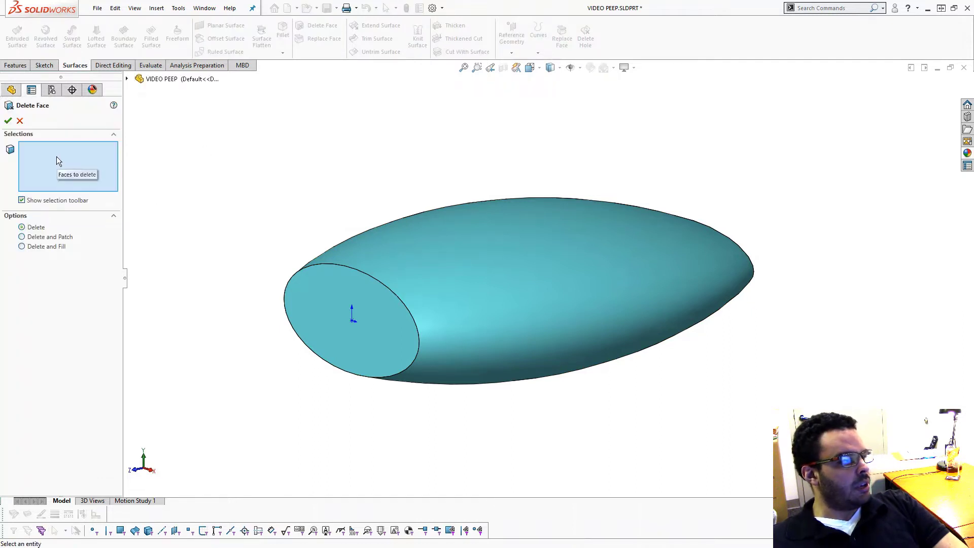
{"action": "left_click", "coordinate": [22, 246]}
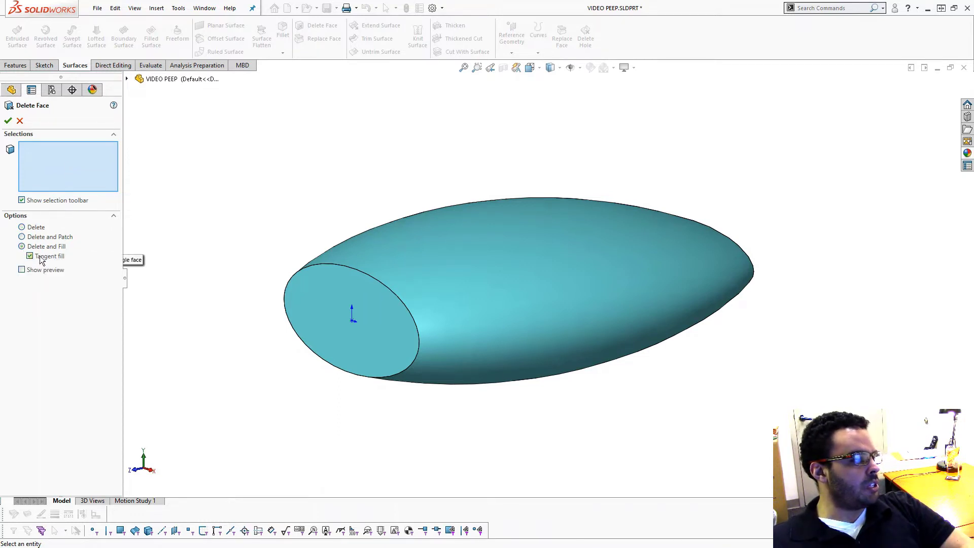
{"action": "left_click", "coordinate": [333, 309]}
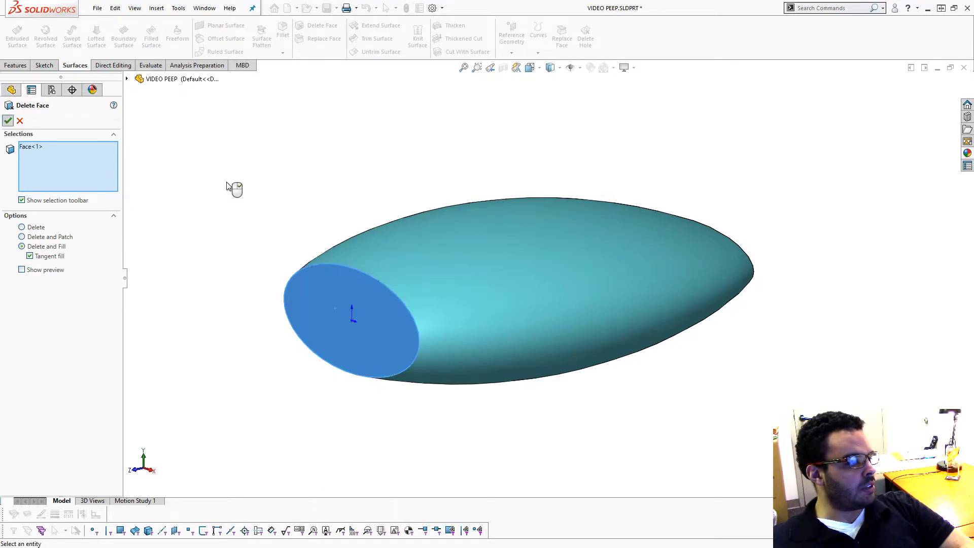
{"action": "right_click", "coordinate": [235, 189]}
{"action": "middle_click_drag", "start_coordinate": [248, 187], "coordinate": [245, 256]}
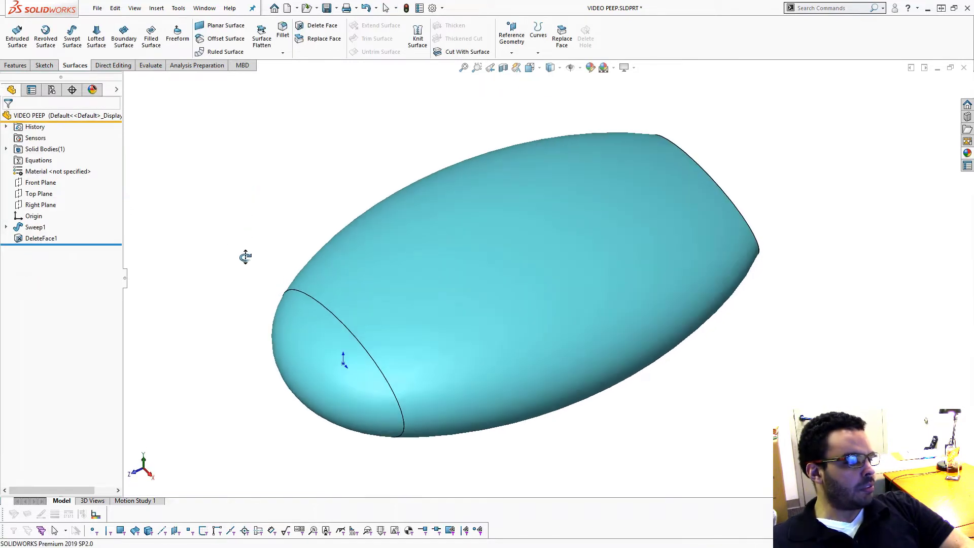
{"action": "key", "text": "ctrl+4"}
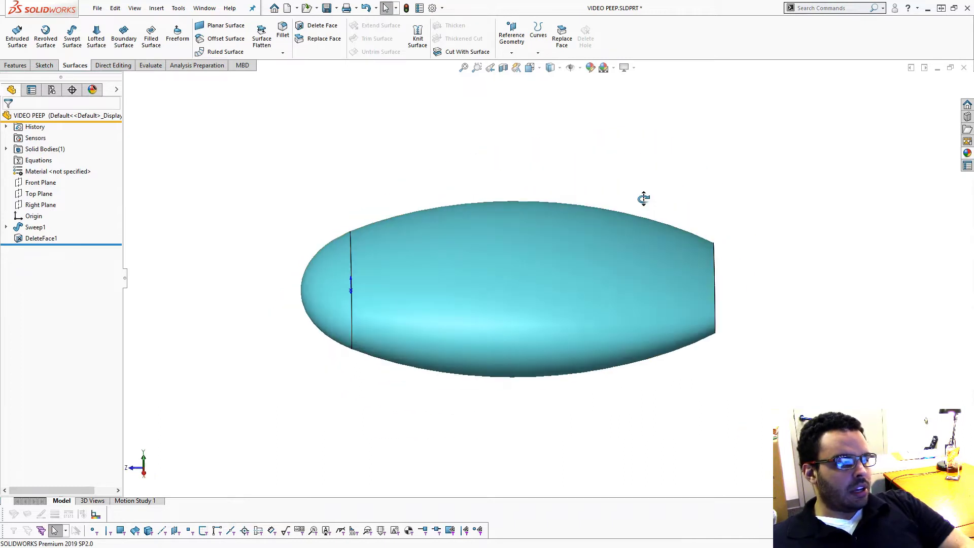
{"action": "middle_click_drag", "start_coordinate": [643, 199], "coordinate": [612, 182]}
Step: Delete and fill the opposite flat end face the same way, creating DeleteFace2
{"action": "left_click", "coordinate": [320, 26]}
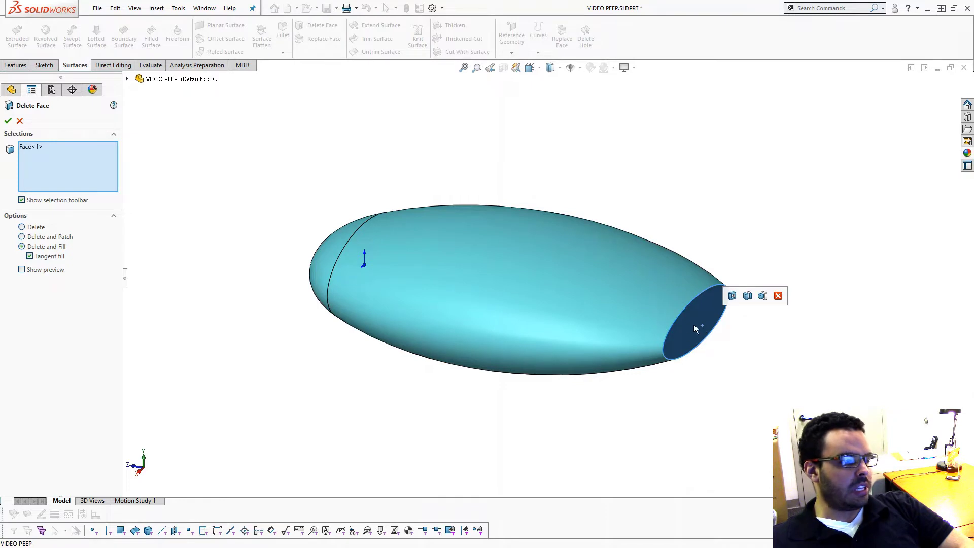
{"action": "left_click", "coordinate": [8, 122]}
{"action": "middle_click_drag", "start_coordinate": [552, 324], "coordinate": [713, 83]}
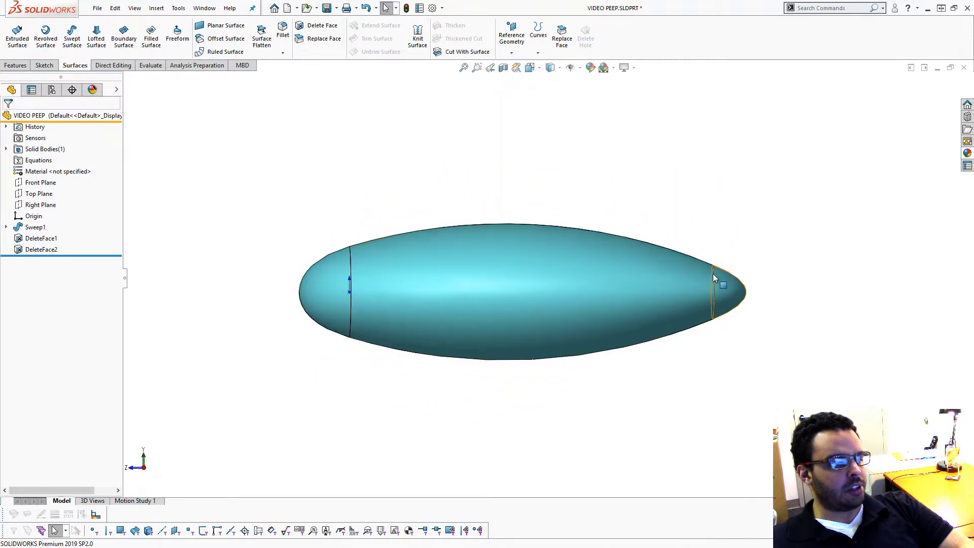
{"action": "mouse_move", "coordinate": [649, 293]}
{"action": "middle_mouse_down"}
{"action": "mouse_move", "coordinate": [701, 349]}
{"action": "mouse_move", "coordinate": [659, 274]}
{"action": "mouse_move", "coordinate": [607, 287]}
{"action": "mouse_move", "coordinate": [664, 302]}
{"action": "middle_mouse_up"}
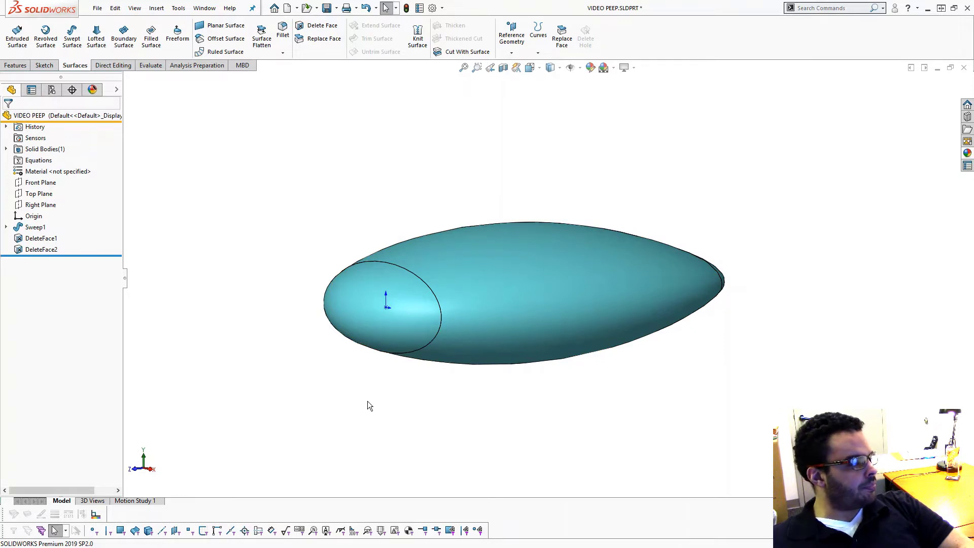
Step: Create Plane1 offset 0.100 in from the Top Plane through the rounded body
{"action": "left_click", "coordinate": [36, 193]}
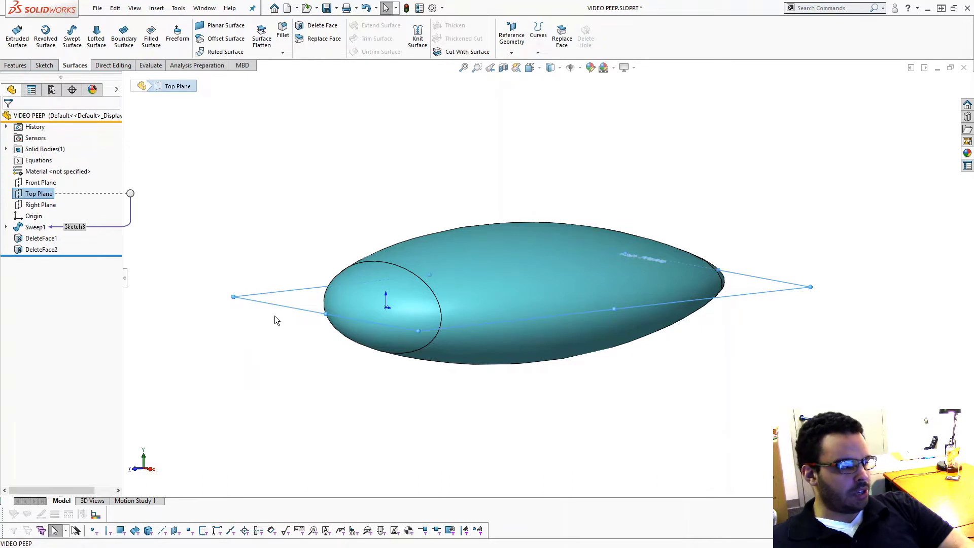
{"action": "left_click", "coordinate": [153, 234]}
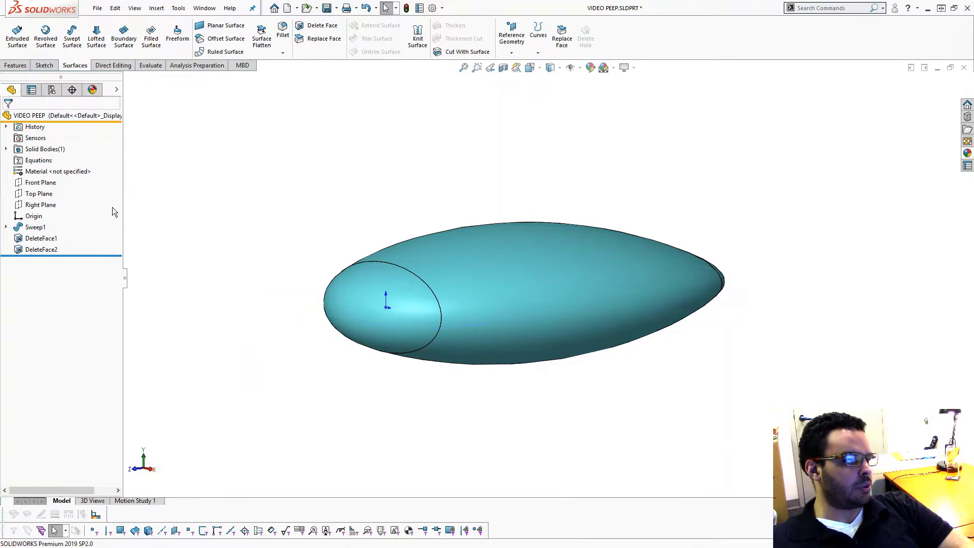
{"action": "left_click", "coordinate": [39, 194]}
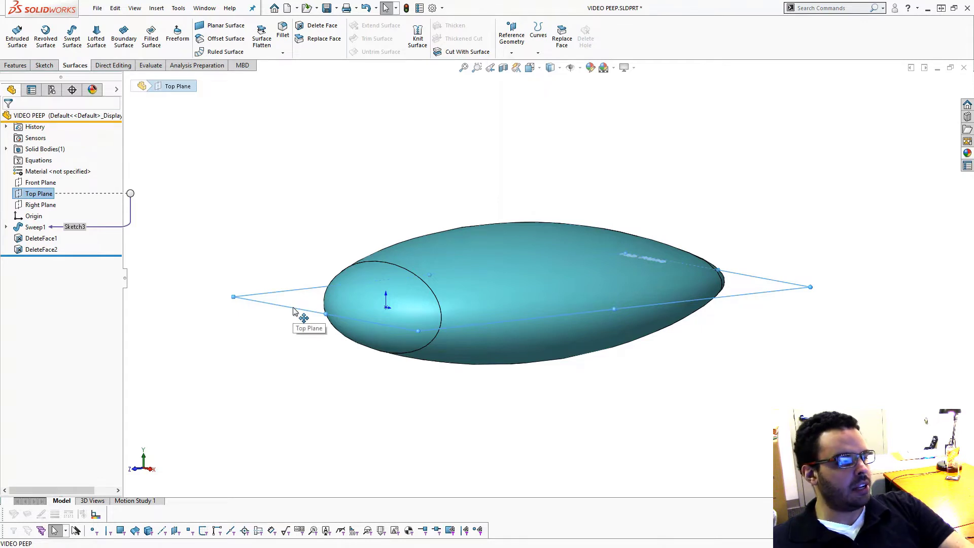
{"action": "left_click_drag", "start_coordinate": [294, 311], "coordinate": [309, 340], "text": "ctrl"}
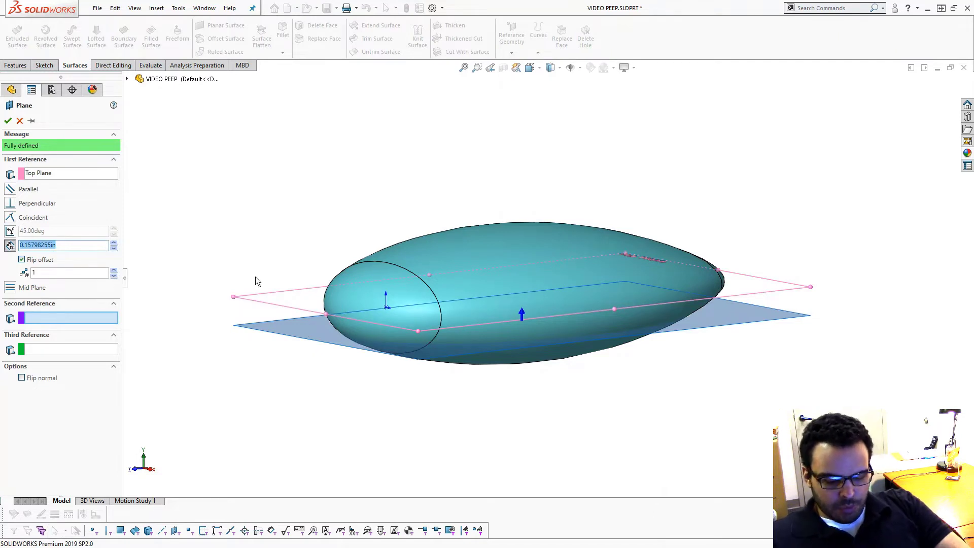
{"action": "type", "text": ".1"}
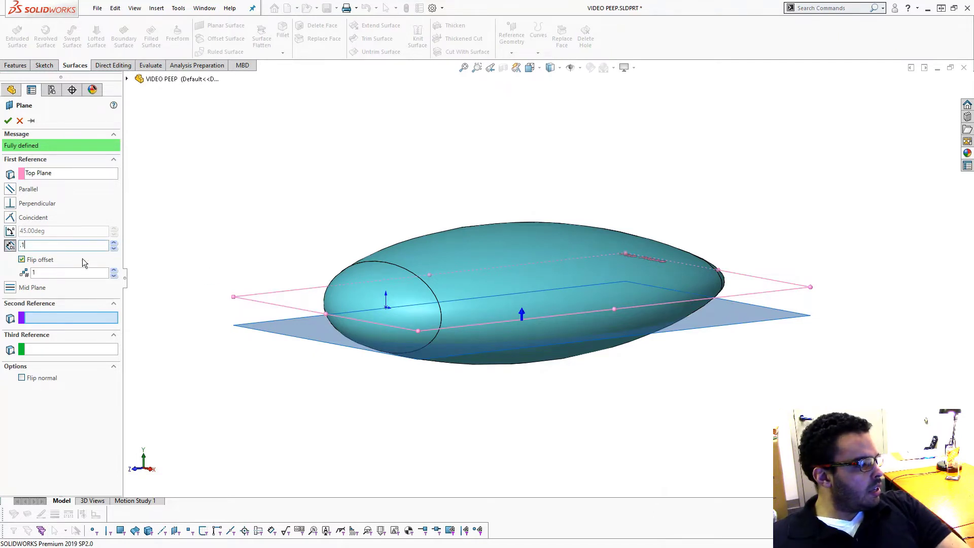
{"action": "key", "text": "Return"}
{"action": "mouse_move", "coordinate": [283, 289]}
{"action": "middle_mouse_down"}
{"action": "mouse_move", "coordinate": [308, 300]}
{"action": "mouse_move", "coordinate": [287, 277]}
{"action": "middle_mouse_up"}
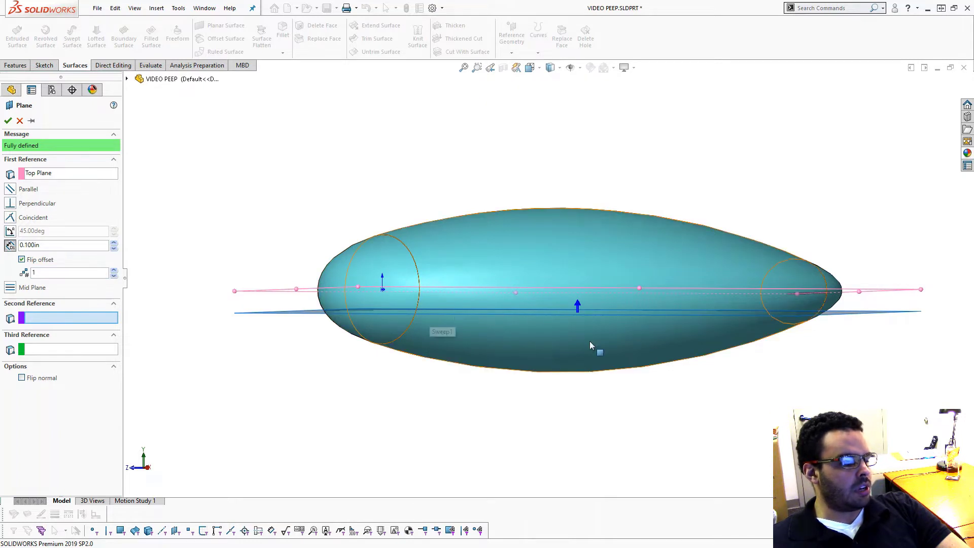
{"action": "middle_click_drag", "start_coordinate": [412, 331], "coordinate": [275, 252]}
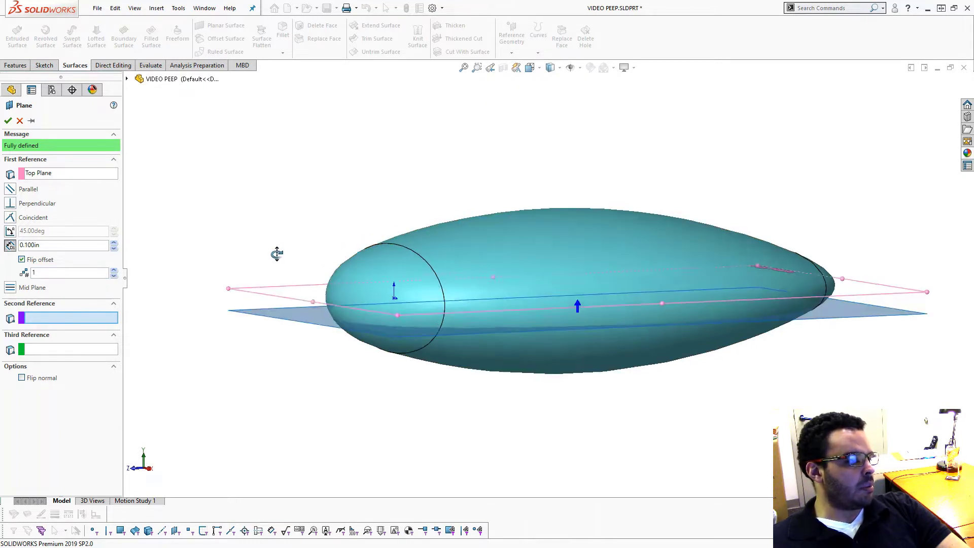
{"action": "left_click", "coordinate": [8, 120]}
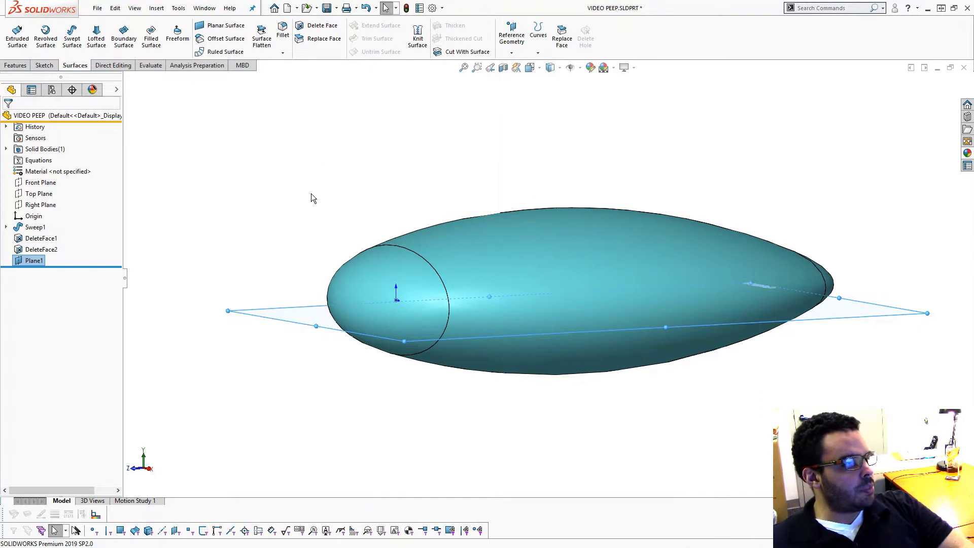
Step: Slice the body flat with Plane1 as SurfaceCut1, then hide Plane1
{"action": "left_click", "coordinate": [454, 52]}
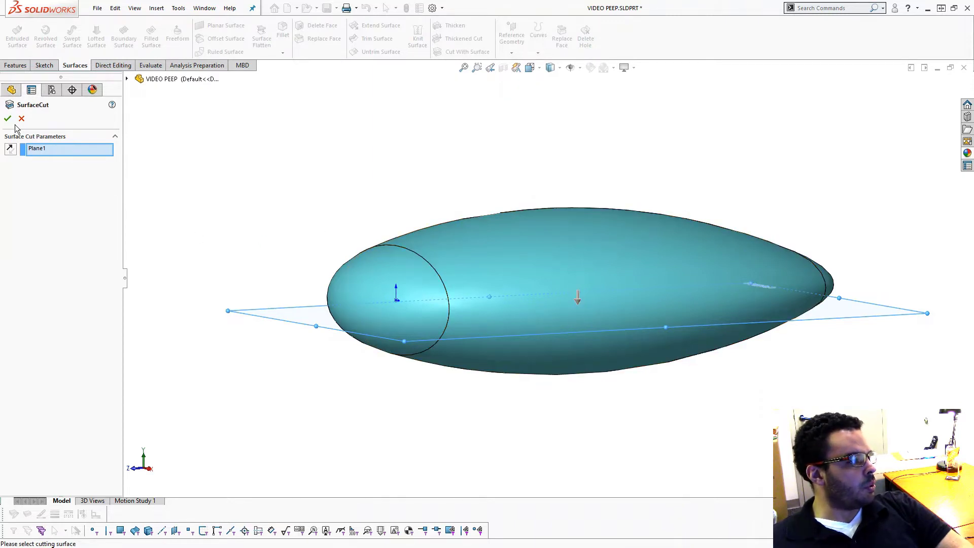
{"action": "middle_click_drag", "start_coordinate": [304, 260], "coordinate": [326, 282]}
{"action": "left_click", "coordinate": [332, 302]}
{"action": "left_click", "coordinate": [431, 330]}
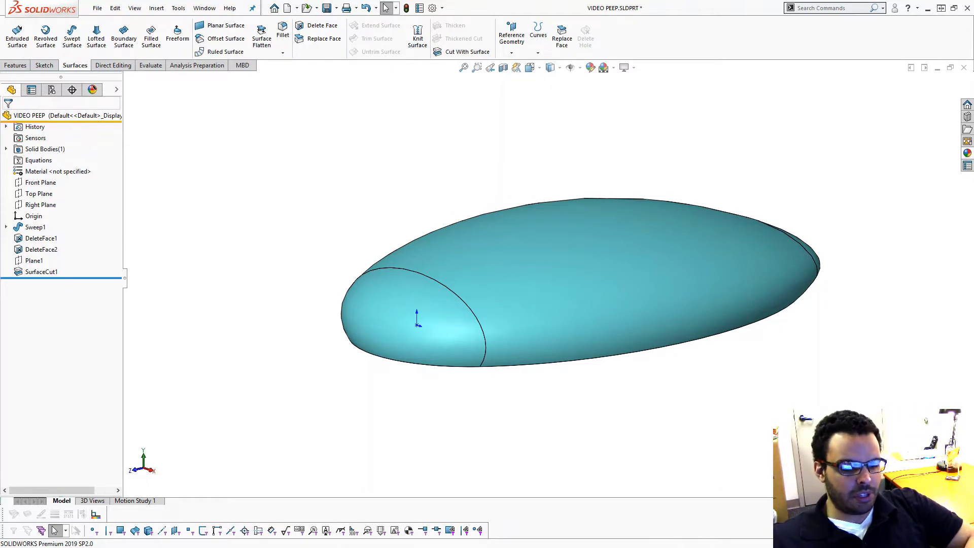
Step: Start a new sketch, Sketch5, on the Top Plane
{"action": "middle_click_drag", "start_coordinate": [639, 369], "coordinate": [637, 323]}
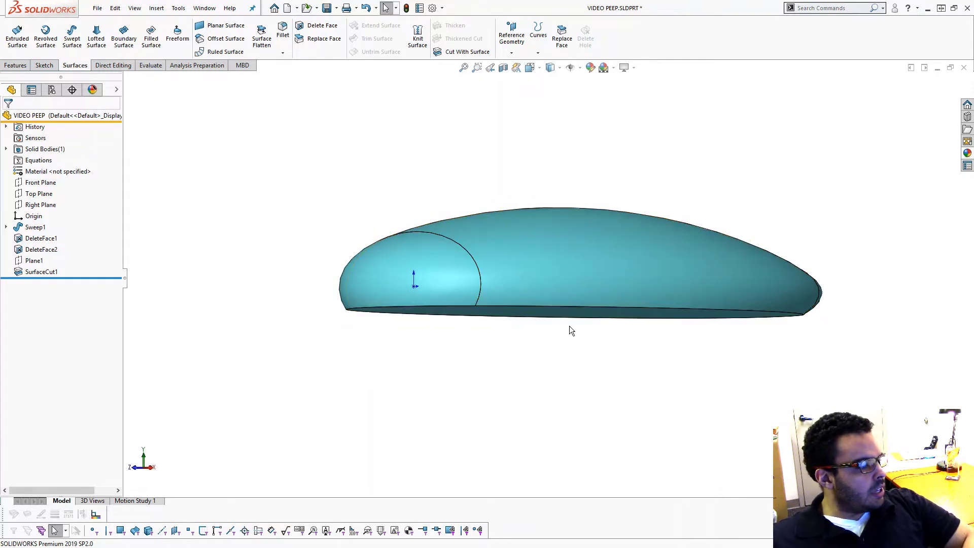
{"action": "left_click", "coordinate": [46, 193]}
{"action": "left_click", "coordinate": [80, 174]}
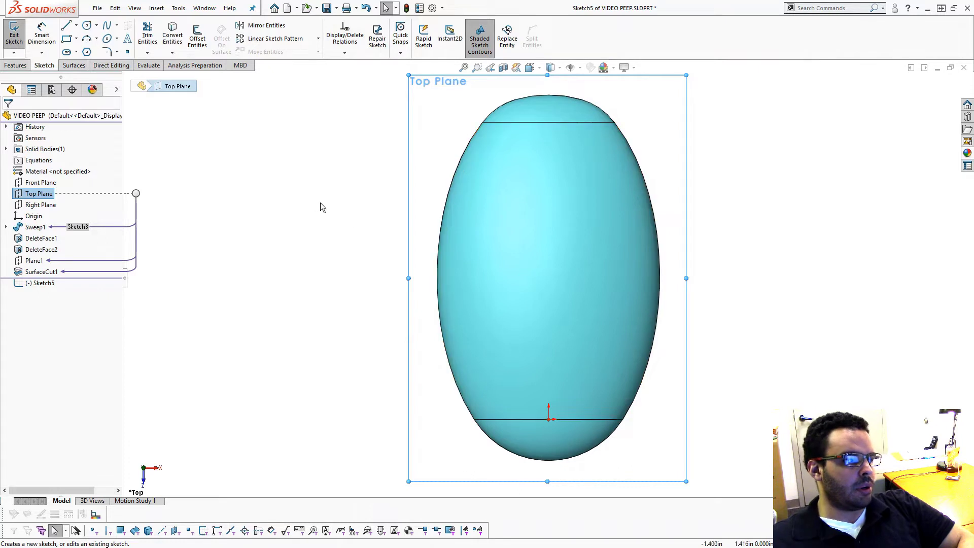
Step: Draw an upward-arching partial ellipse left of the body and lower its start point
{"action": "left_click", "coordinate": [117, 40]}
{"action": "left_click", "coordinate": [129, 61]}
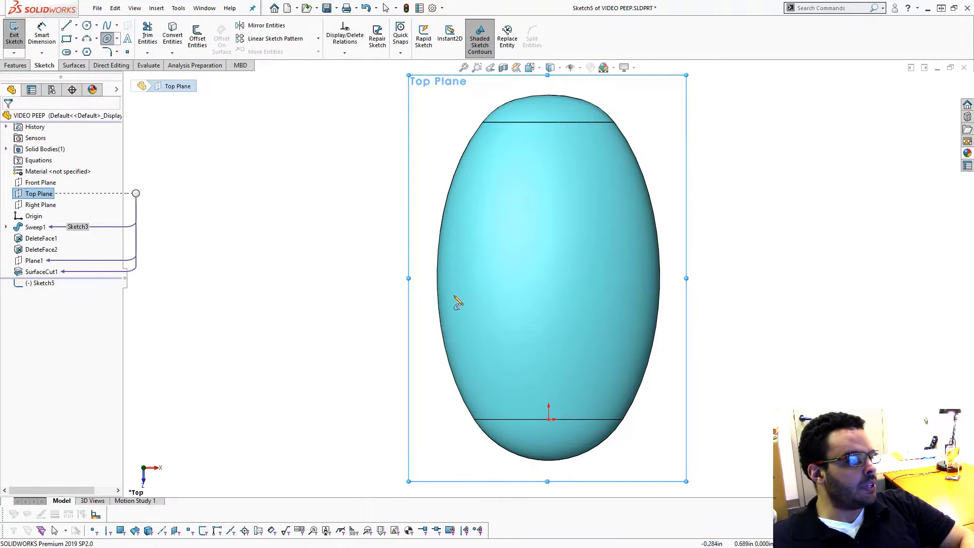
{"action": "left_click", "coordinate": [278, 248]}
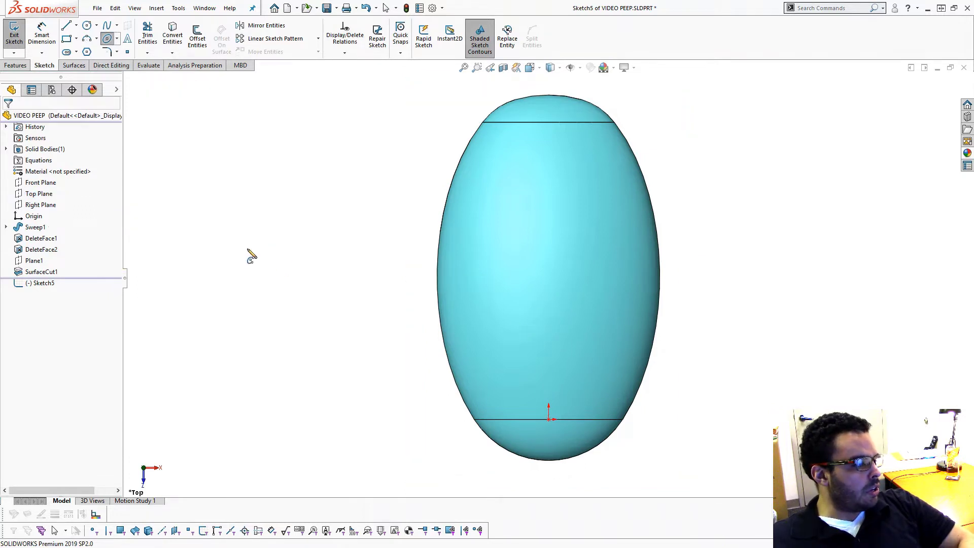
{"action": "left_click", "coordinate": [209, 256]}
{"action": "left_click", "coordinate": [275, 155]}
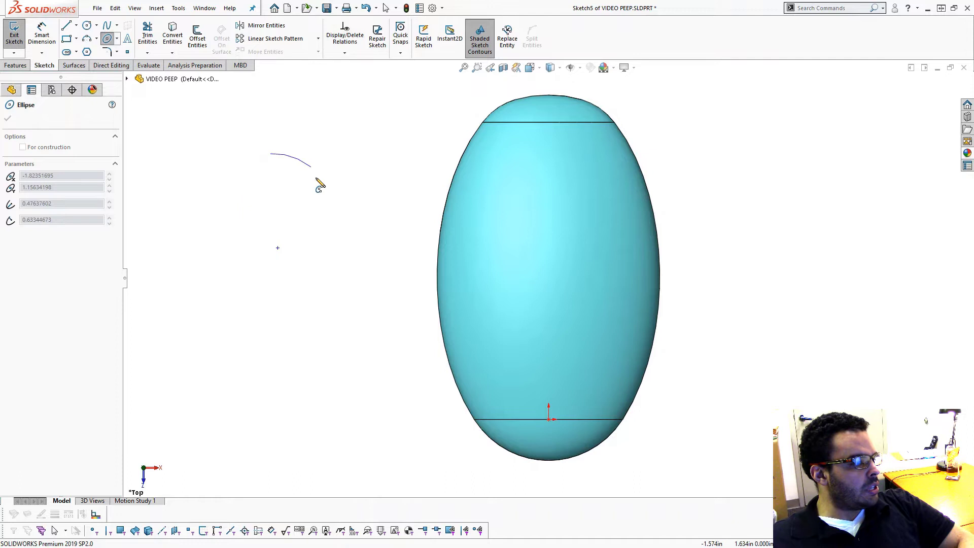
{"action": "left_click", "coordinate": [346, 225]}
{"action": "key", "text": "Escape"}
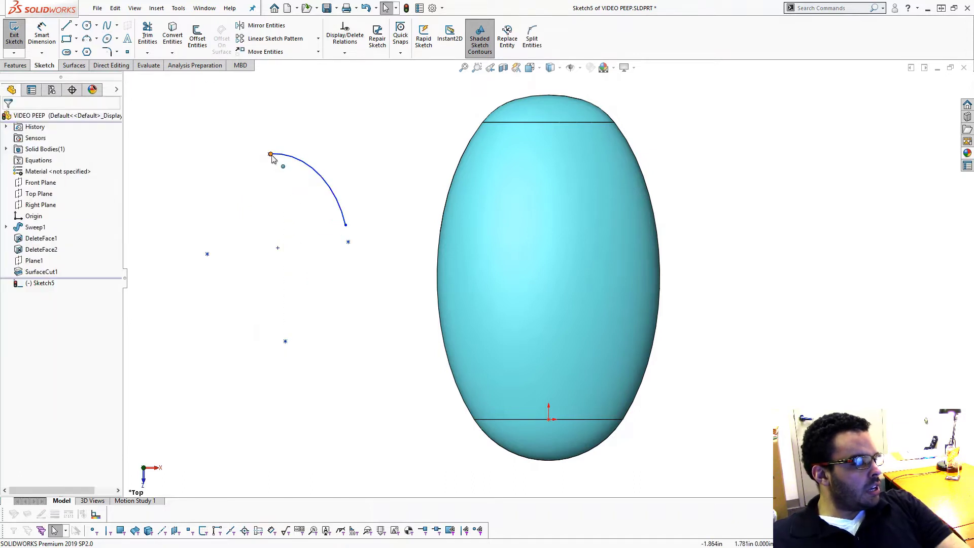
{"action": "left_click_drag", "start_coordinate": [271, 154], "coordinate": [225, 237]}
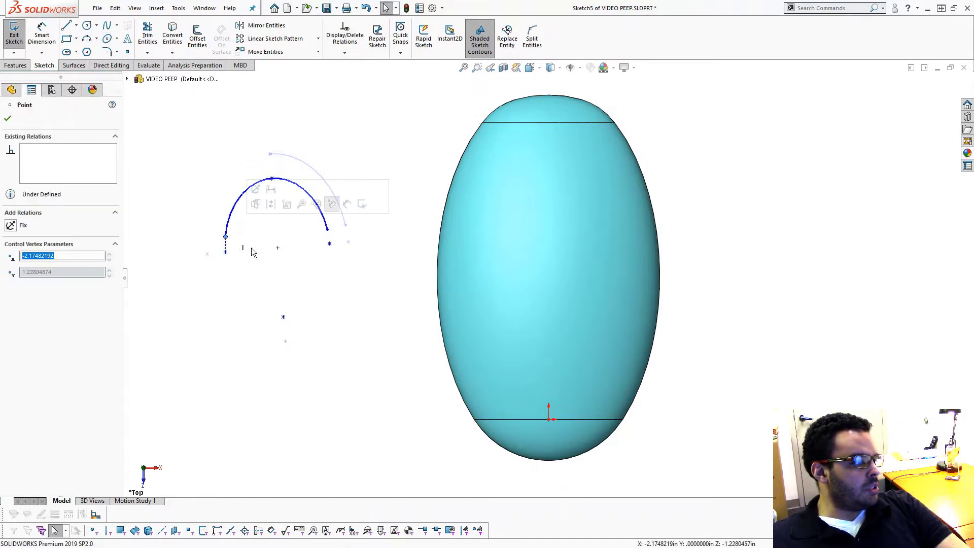
{"action": "key", "text": "Escape"}
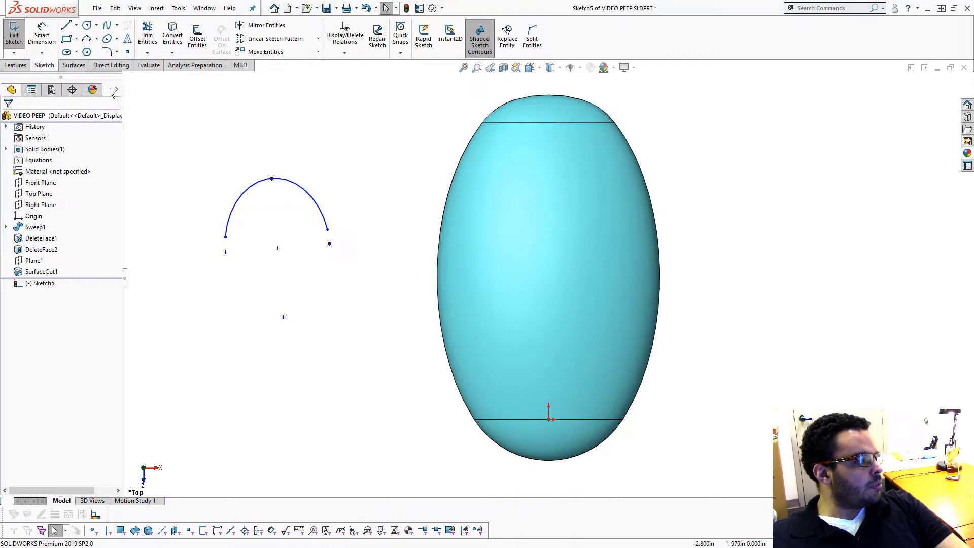
Step: Draw a downward-curving partial ellipse beneath the first arc and stretch its endpoint upward
{"action": "left_click", "coordinate": [116, 39]}
{"action": "left_click", "coordinate": [152, 65]}
{"action": "key", "text": "z"}
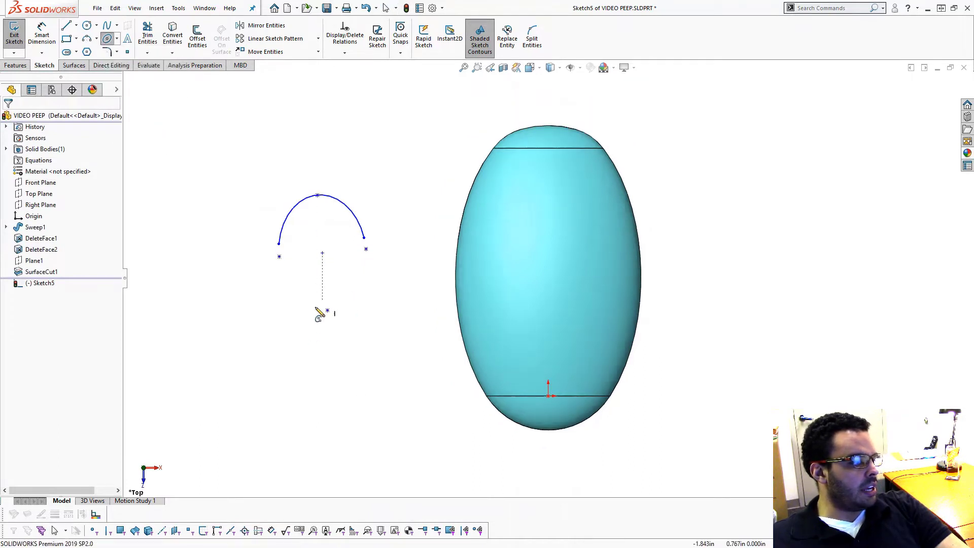
{"action": "left_click", "coordinate": [333, 391]}
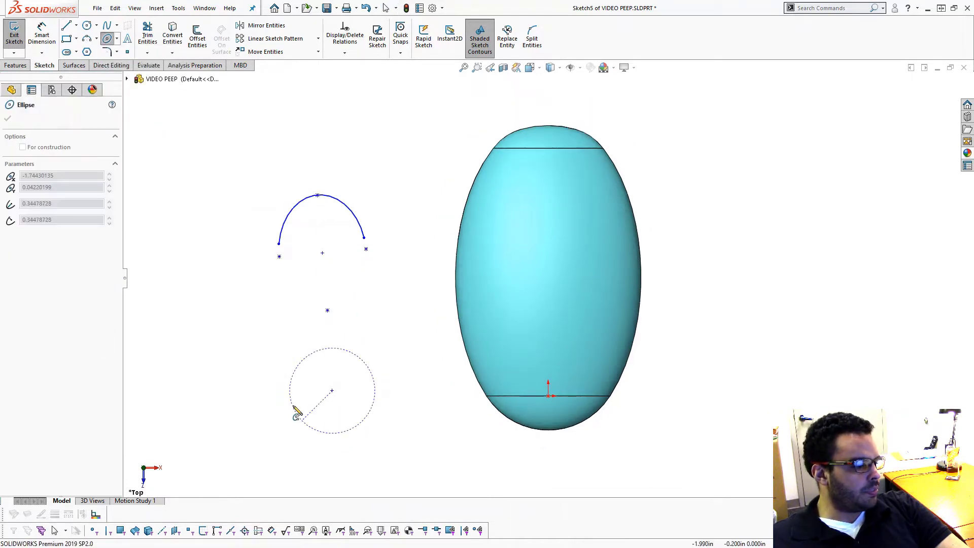
{"action": "left_click", "coordinate": [279, 396]}
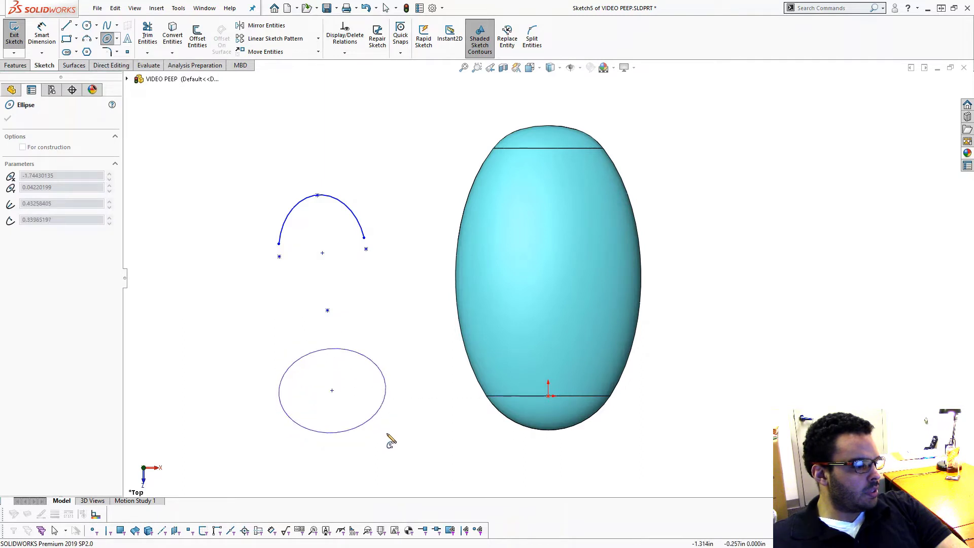
{"action": "left_click", "coordinate": [384, 456]}
{"action": "left_click", "coordinate": [283, 411]}
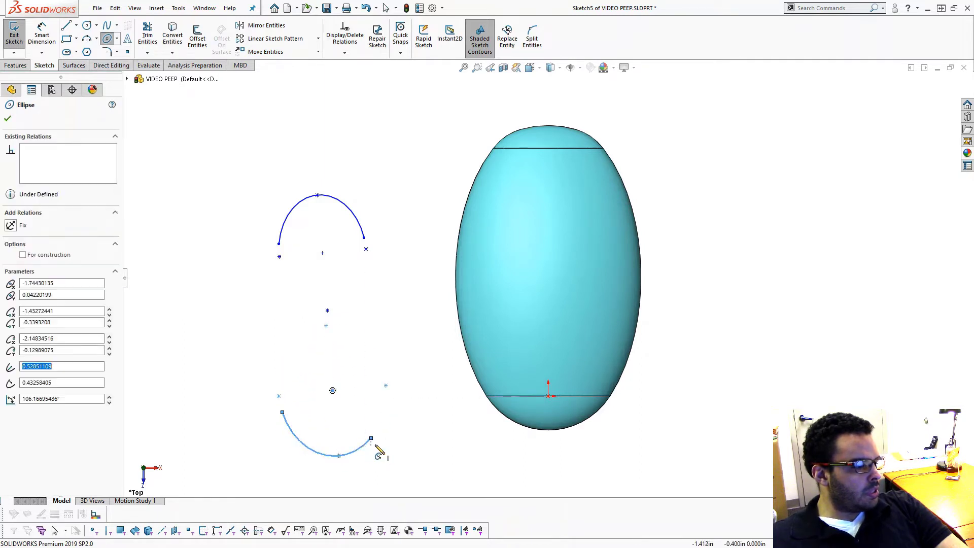
{"action": "key", "text": "Escape"}
{"action": "left_click_drag", "start_coordinate": [371, 438], "coordinate": [398, 404]}
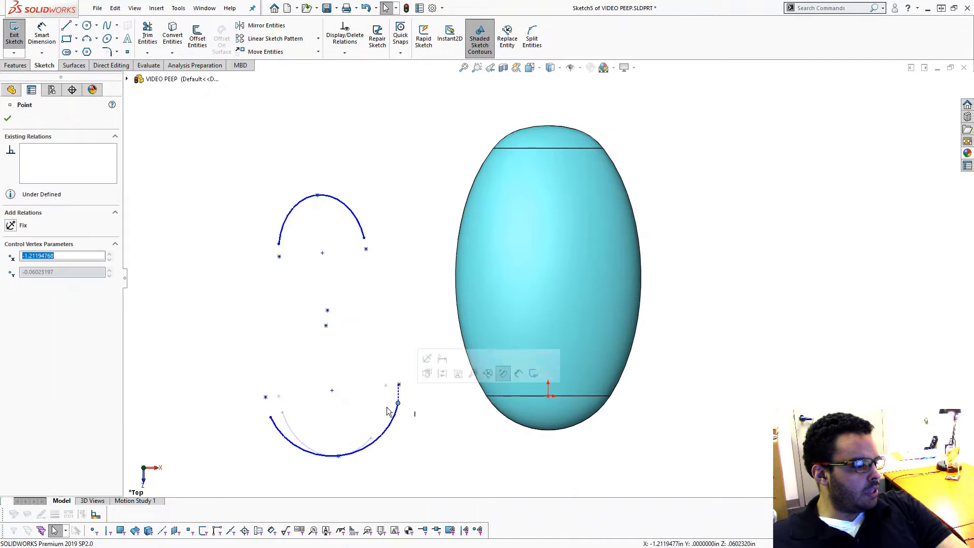
{"action": "left_click", "coordinate": [298, 353]}
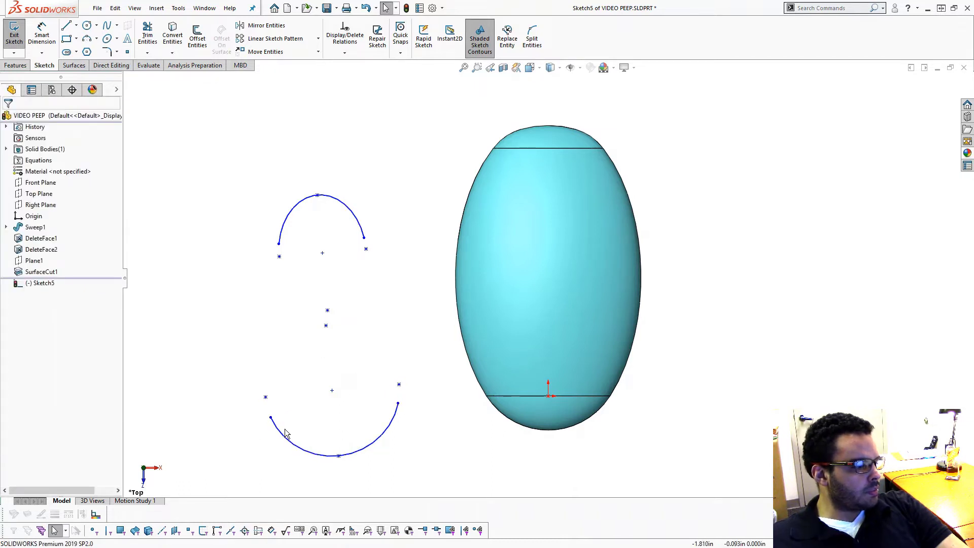
Step: Join the lower arc's right end to the upper arc using Coincident and Merge relations
{"action": "left_click_drag", "start_coordinate": [271, 415], "coordinate": [264, 400]}
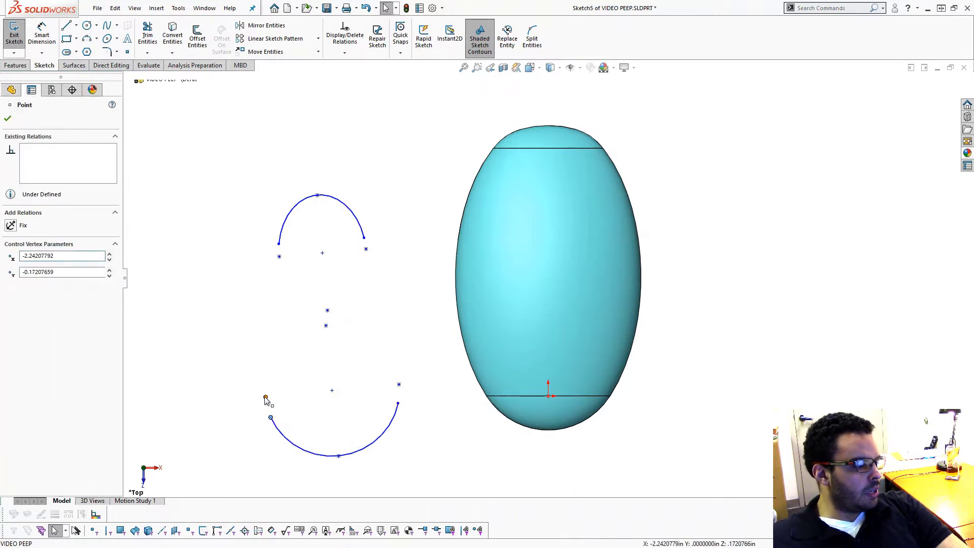
{"action": "left_click", "coordinate": [265, 398], "text": "ctrl"}
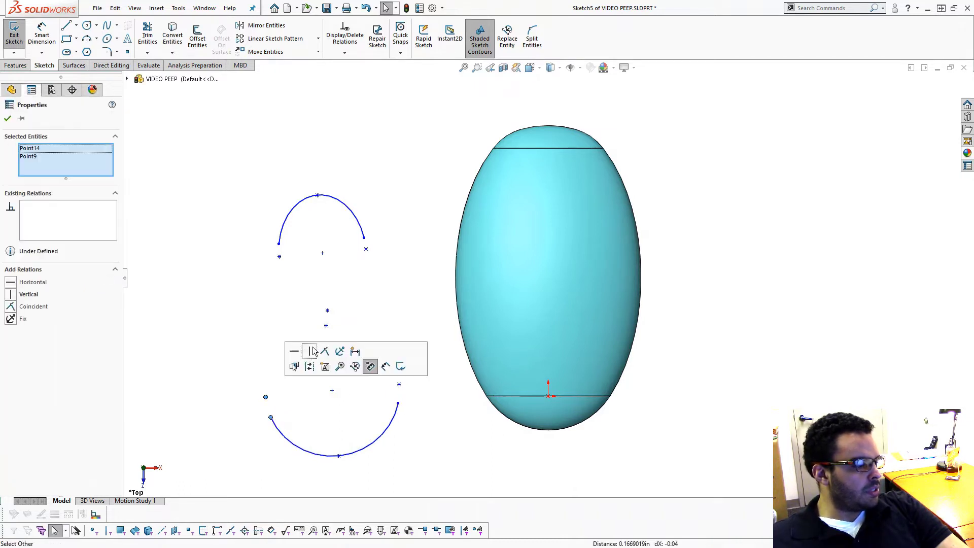
{"action": "left_click", "coordinate": [398, 403]}
{"action": "left_click", "coordinate": [399, 384], "text": "ctrl"}
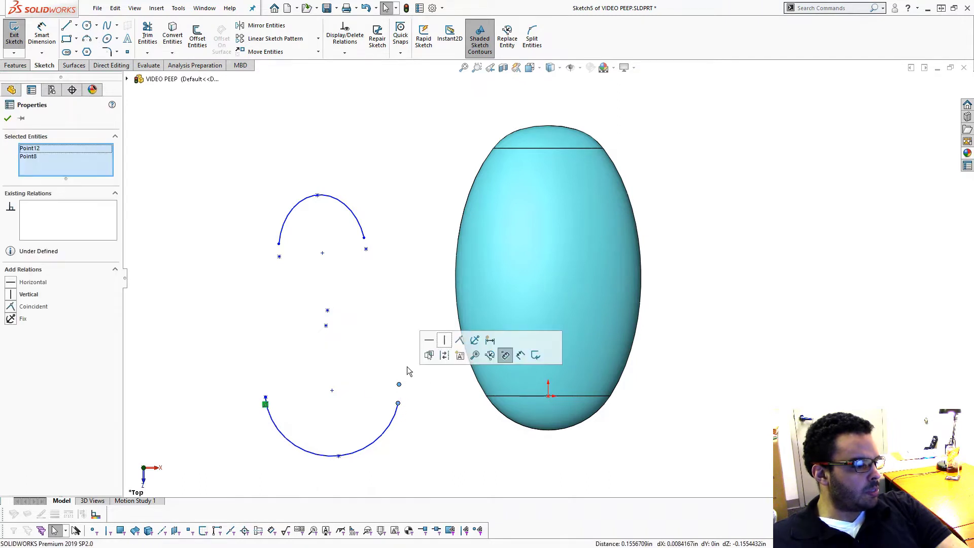
{"action": "left_click", "coordinate": [460, 343]}
{"action": "left_click", "coordinate": [332, 390]}
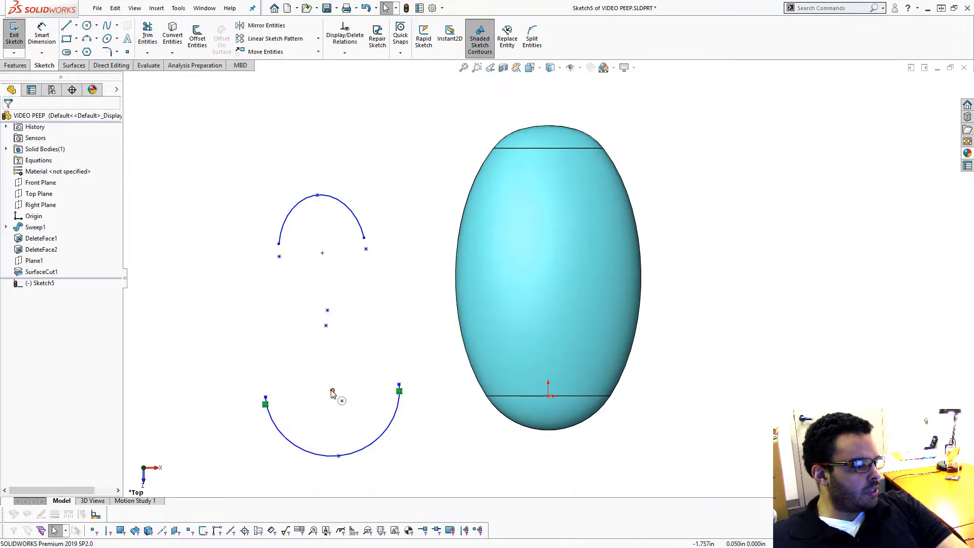
{"action": "left_click", "coordinate": [322, 252]}
{"action": "left_click", "coordinate": [363, 237], "text": "ctrl"}
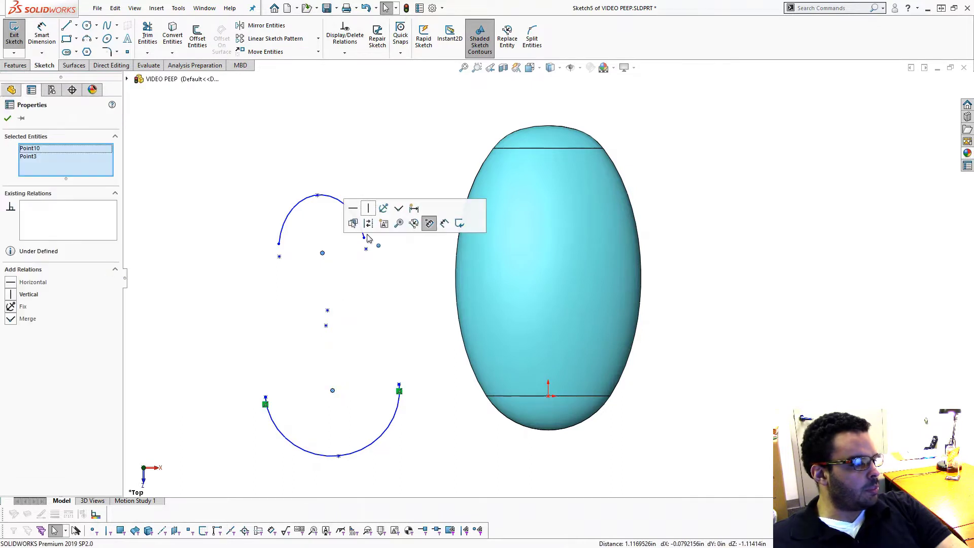
{"action": "left_click", "coordinate": [399, 215]}
{"action": "left_click", "coordinate": [293, 276]}
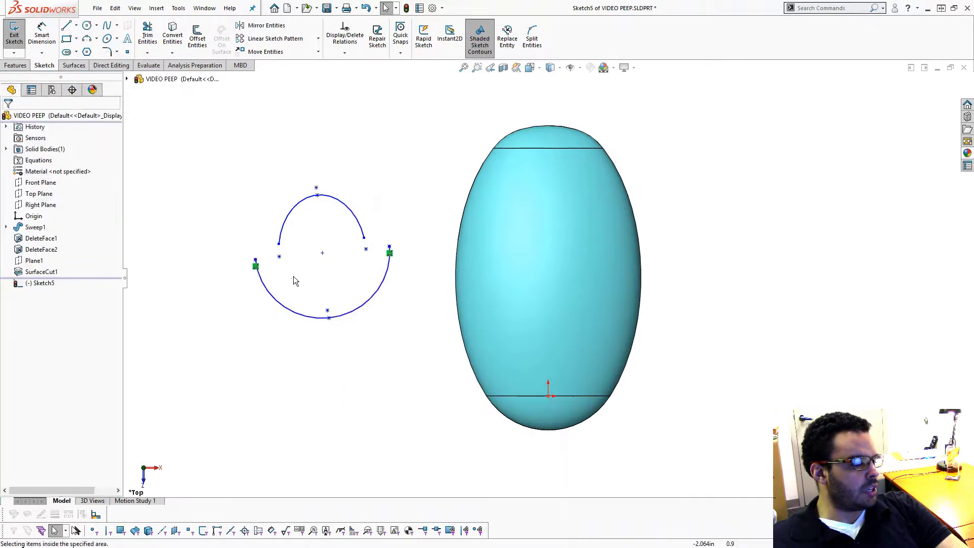
Step: Make the left ends coincident and drag the remaining endpoints together to close the egg outline
{"action": "scroll", "coordinate": [304, 274], "scroll_direction": "down", "scroll_amount": 3}
{"action": "left_click", "coordinate": [274, 251]}
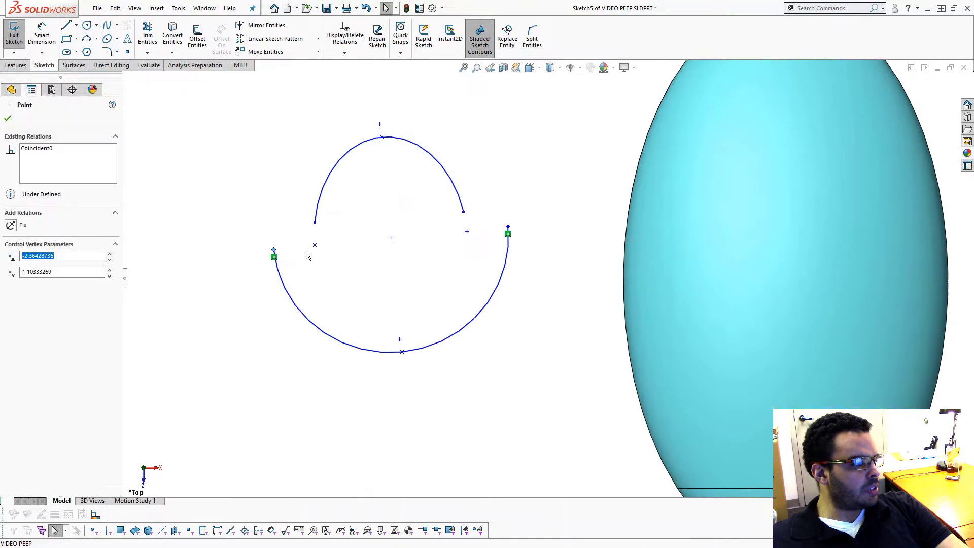
{"action": "left_click", "coordinate": [315, 245], "text": "ctrl"}
{"action": "left_click", "coordinate": [388, 202]}
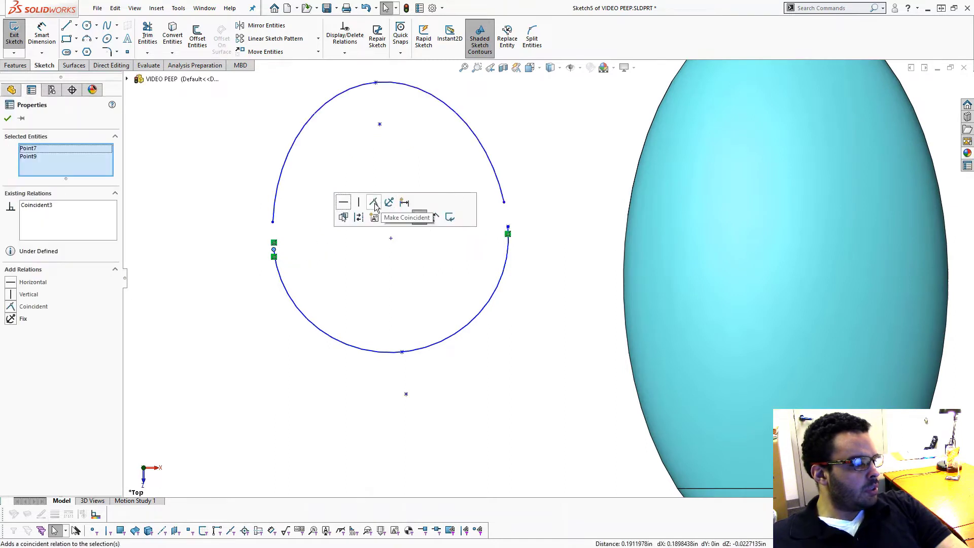
{"action": "left_click", "coordinate": [330, 226]}
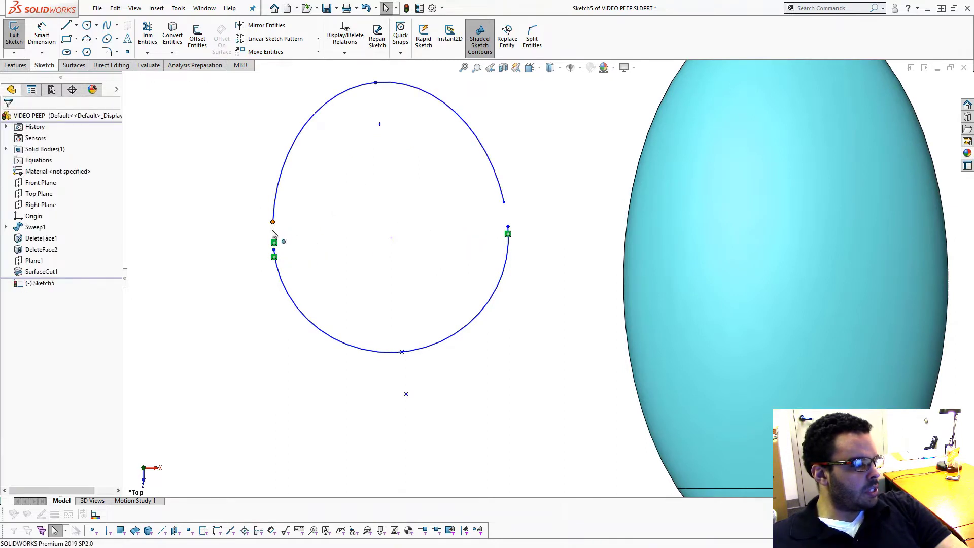
{"action": "left_click_drag", "start_coordinate": [272, 223], "coordinate": [277, 252]}
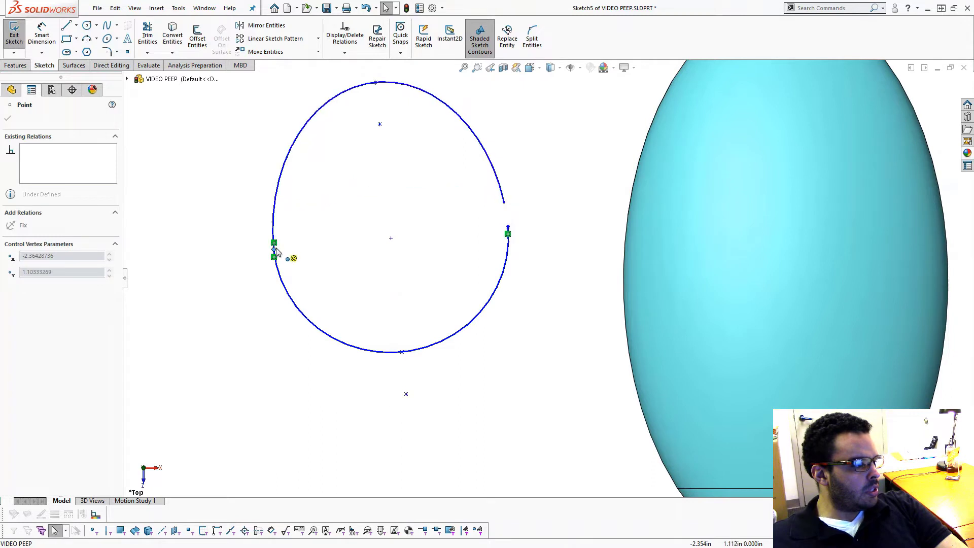
{"action": "left_click", "coordinate": [448, 241]}
{"action": "left_click_drag", "start_coordinate": [503, 203], "coordinate": [507, 231]}
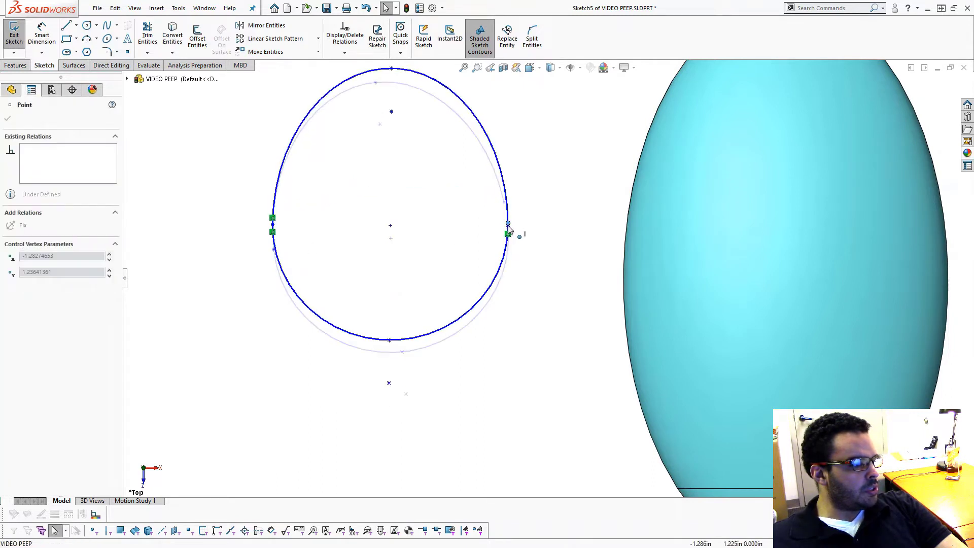
{"action": "left_click", "coordinate": [520, 236]}
{"action": "left_click", "coordinate": [432, 226]}
{"action": "scroll", "coordinate": [493, 293], "scroll_direction": "up", "scroll_amount": 2}
Step: Reshape the outline into an egg by dragging its bottom curve, top point and centre
{"action": "key", "text": "Escape"}
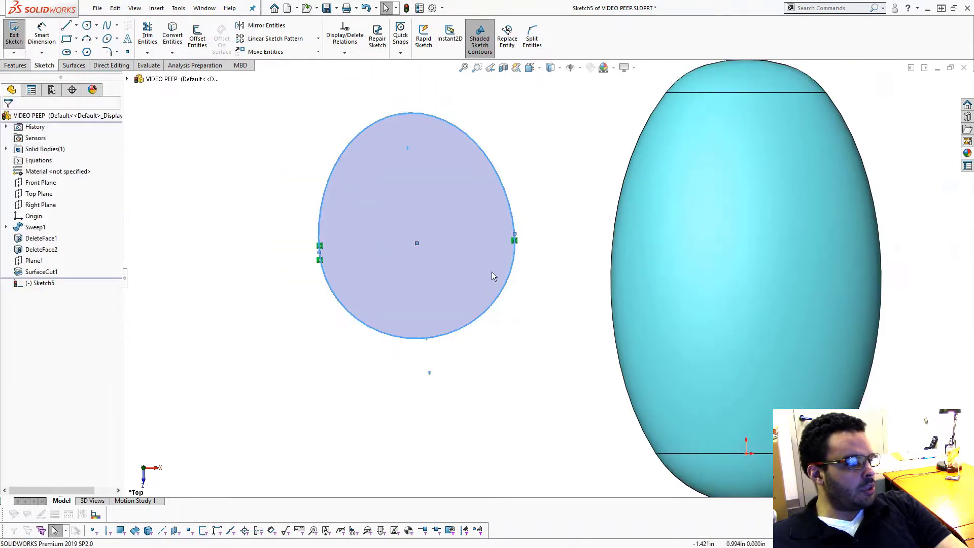
{"action": "left_click_drag", "start_coordinate": [427, 325], "coordinate": [433, 305]}
{"action": "left_click", "coordinate": [383, 118]}
{"action": "left_click_drag", "start_coordinate": [384, 125], "coordinate": [395, 176]}
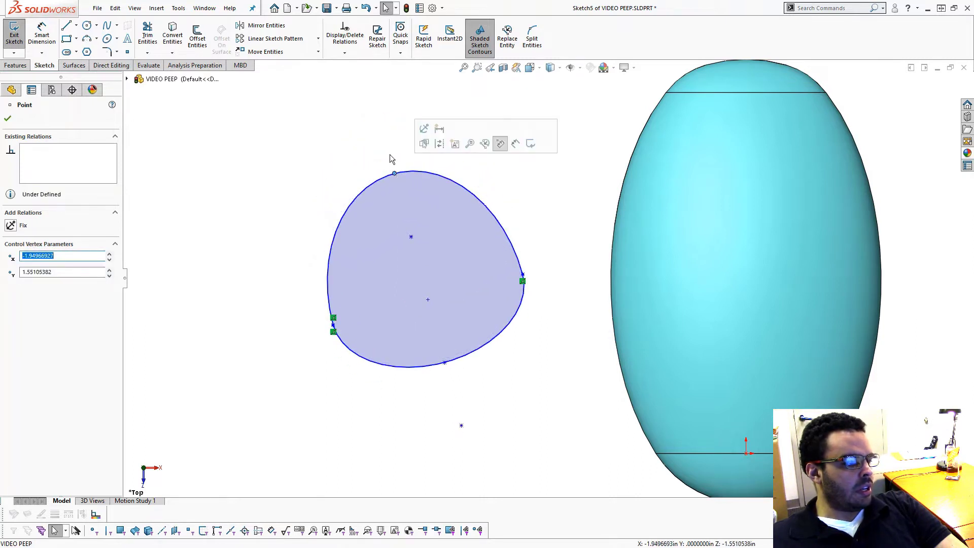
{"action": "mouse_move", "coordinate": [429, 301]}
{"action": "left_mouse_down"}
{"action": "mouse_move", "coordinate": [419, 251]}
{"action": "mouse_move", "coordinate": [449, 270]}
{"action": "mouse_move", "coordinate": [418, 273]}
{"action": "mouse_move", "coordinate": [388, 300]}
{"action": "mouse_move", "coordinate": [401, 318]}
{"action": "left_mouse_up"}
{"action": "left_click", "coordinate": [482, 393]}
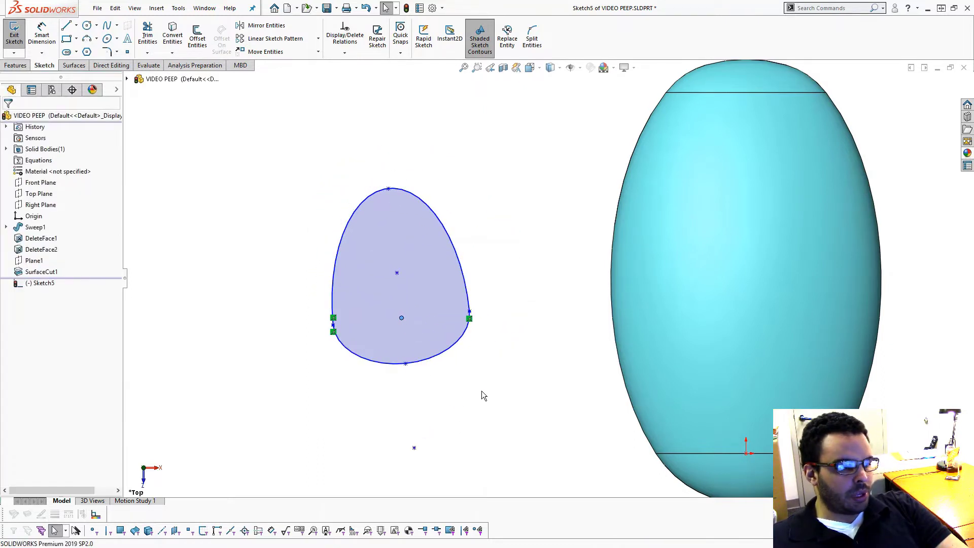
Step: Align the outline's centre vertically with the origin, then pull the bottom vertex down
{"action": "left_click", "coordinate": [388, 189]}
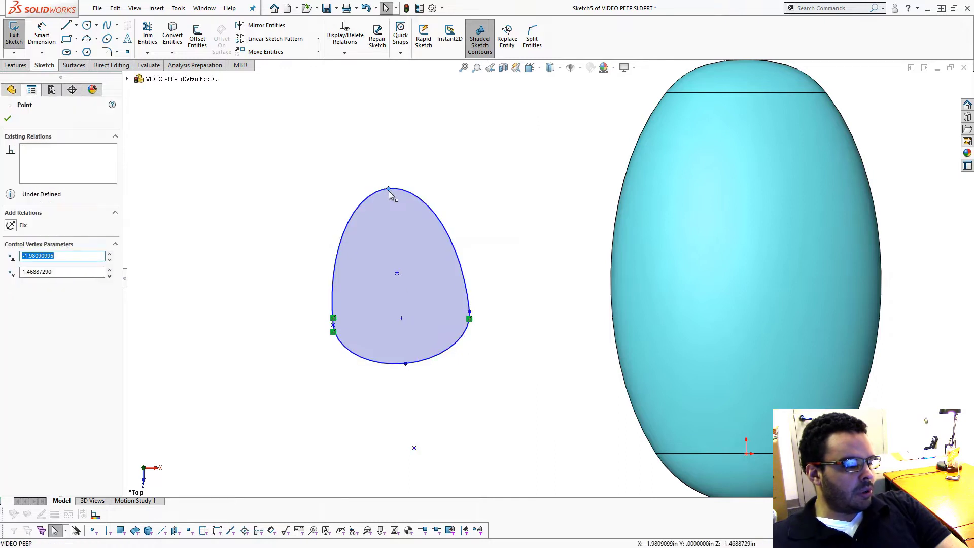
{"action": "left_click", "coordinate": [401, 318], "text": "ctrl"}
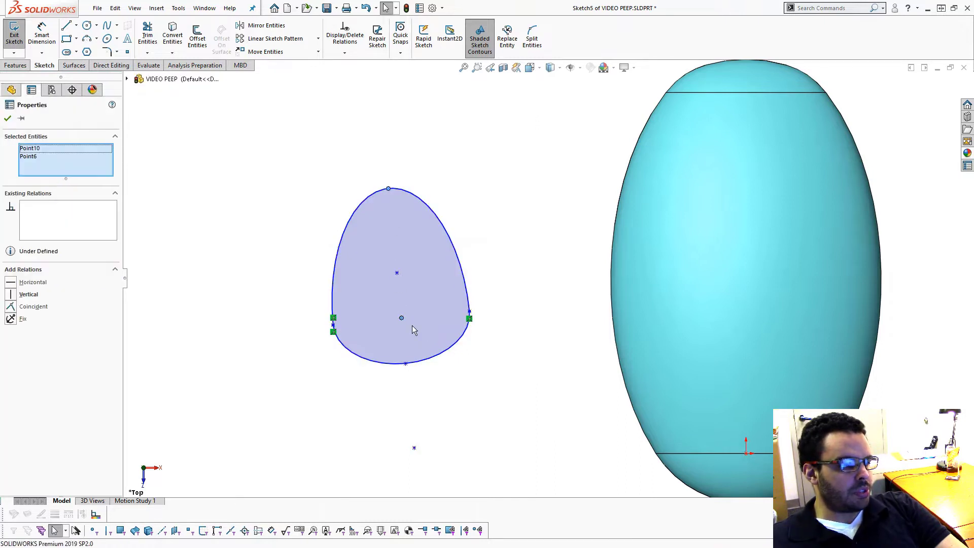
{"action": "left_click", "coordinate": [745, 453], "text": "ctrl"}
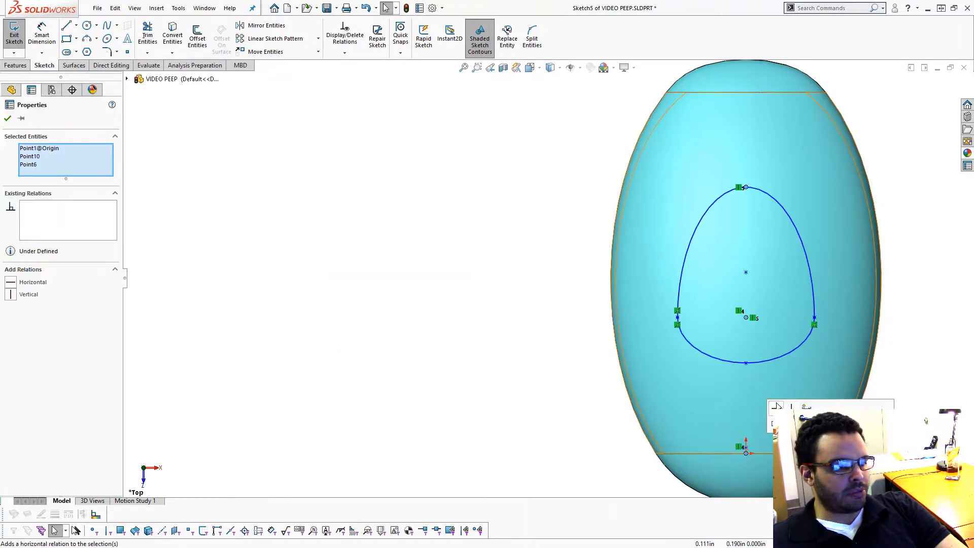
{"action": "left_click", "coordinate": [921, 259]}
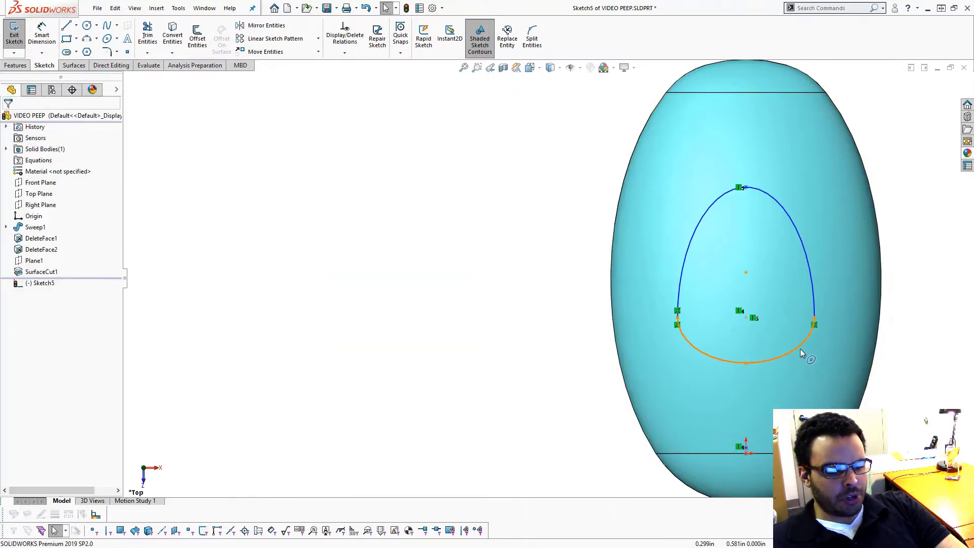
{"action": "scroll", "coordinate": [781, 350], "scroll_direction": "down", "scroll_amount": 2}
{"action": "left_click_drag", "start_coordinate": [668, 339], "coordinate": [670, 369]}
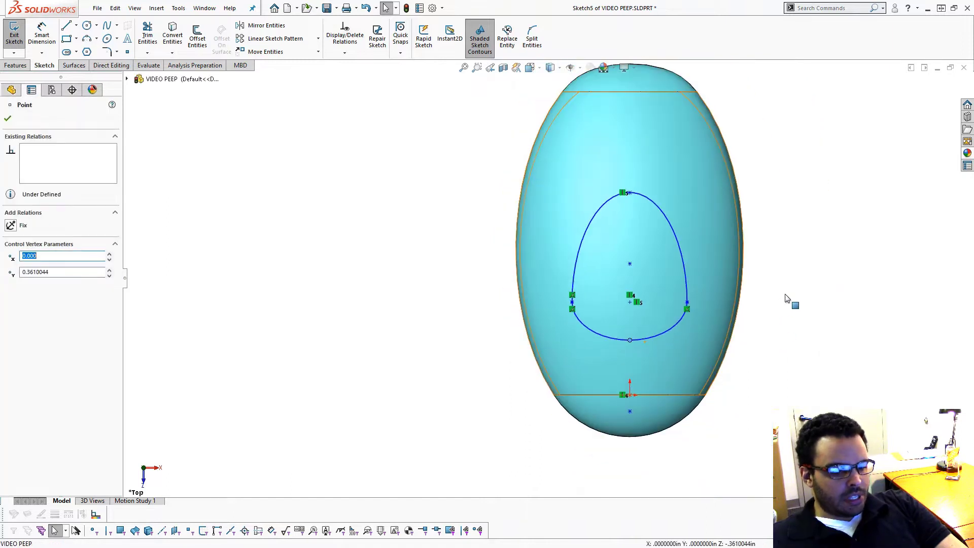
{"action": "scroll", "coordinate": [760, 297], "scroll_direction": "down", "scroll_amount": 2}
{"action": "left_click", "coordinate": [761, 296]}
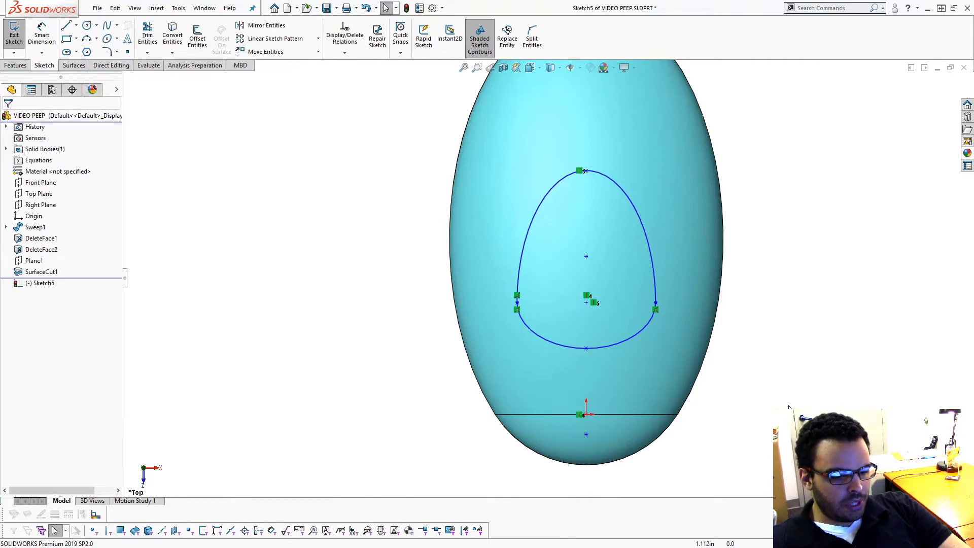
Step: Add vertical dimensions from the egg's centre to its bottom (.252) and top (.723)
{"action": "key", "text": "d"}
{"action": "left_click", "coordinate": [586, 303]}
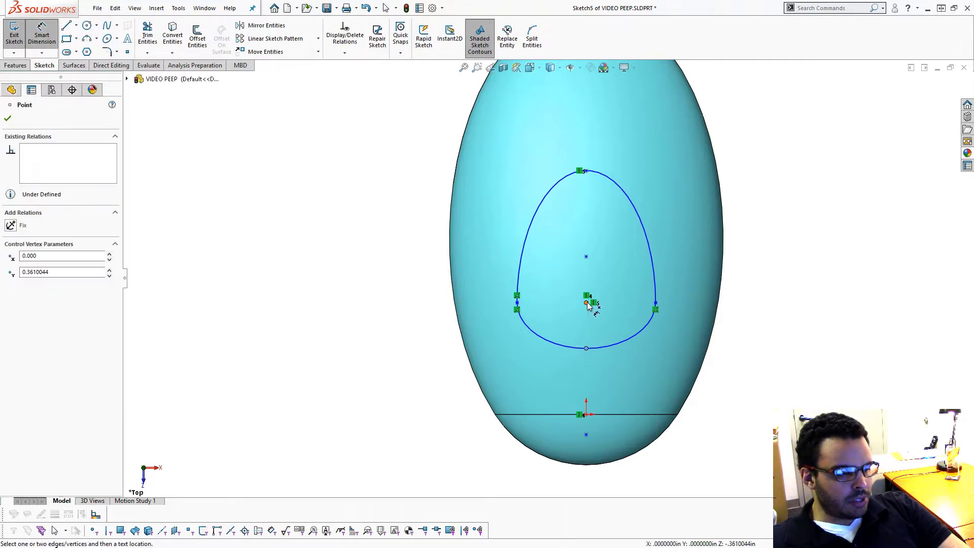
{"action": "left_click", "coordinate": [586, 348]}
{"action": "left_click", "coordinate": [763, 325]}
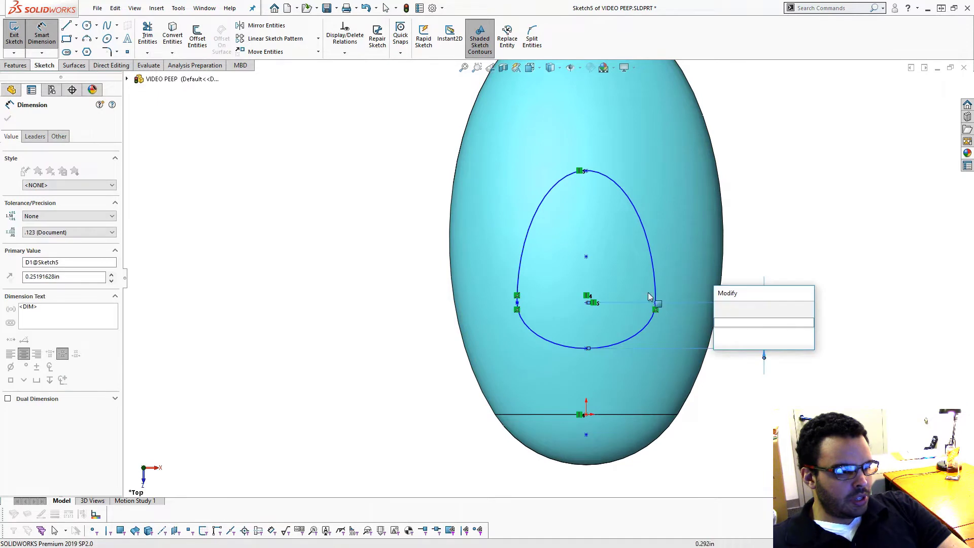
{"action": "left_click", "coordinate": [719, 308]}
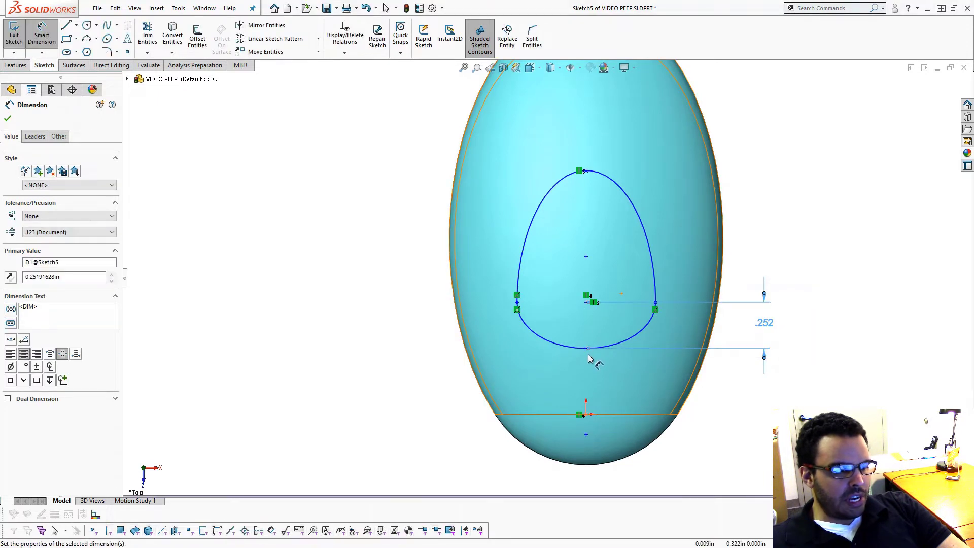
{"action": "key", "text": "Escape"}
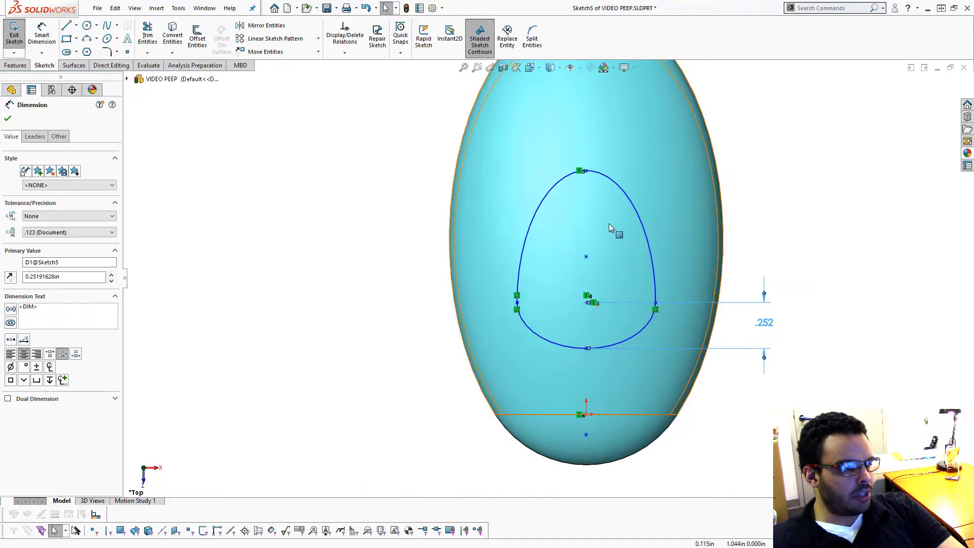
{"action": "key", "text": "Return"}
{"action": "key", "text": "Escape"}
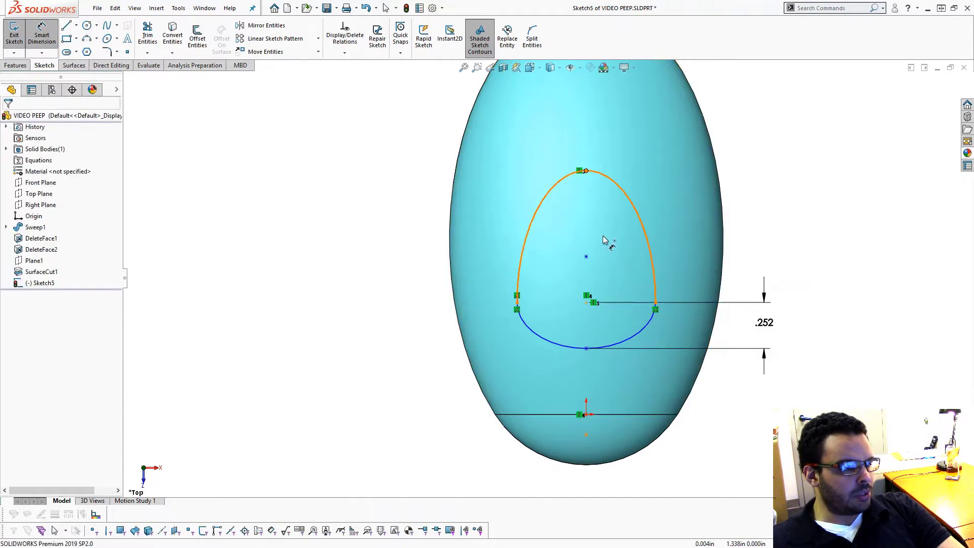
{"action": "left_click", "coordinate": [587, 302]}
{"action": "left_click", "coordinate": [586, 171]}
{"action": "left_click", "coordinate": [758, 237]}
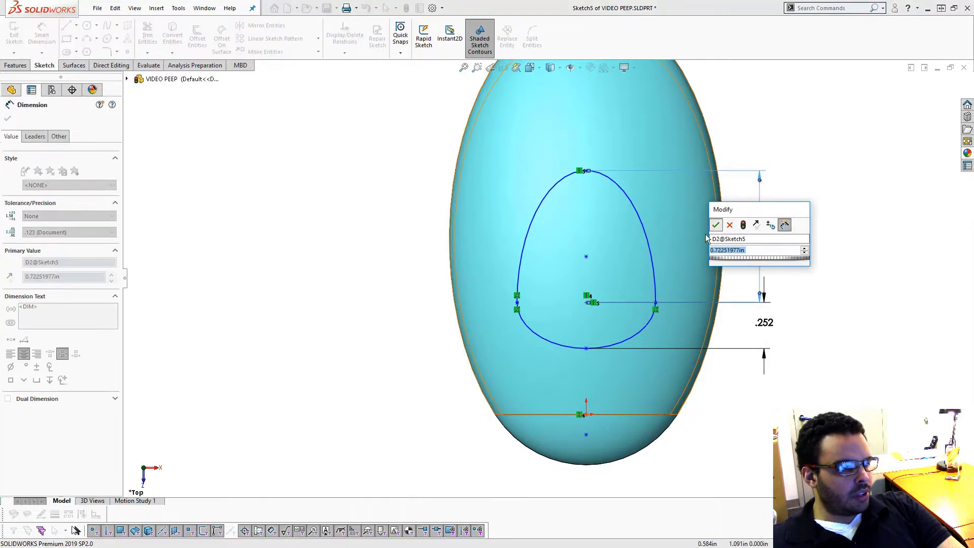
{"action": "key", "text": "Return"}
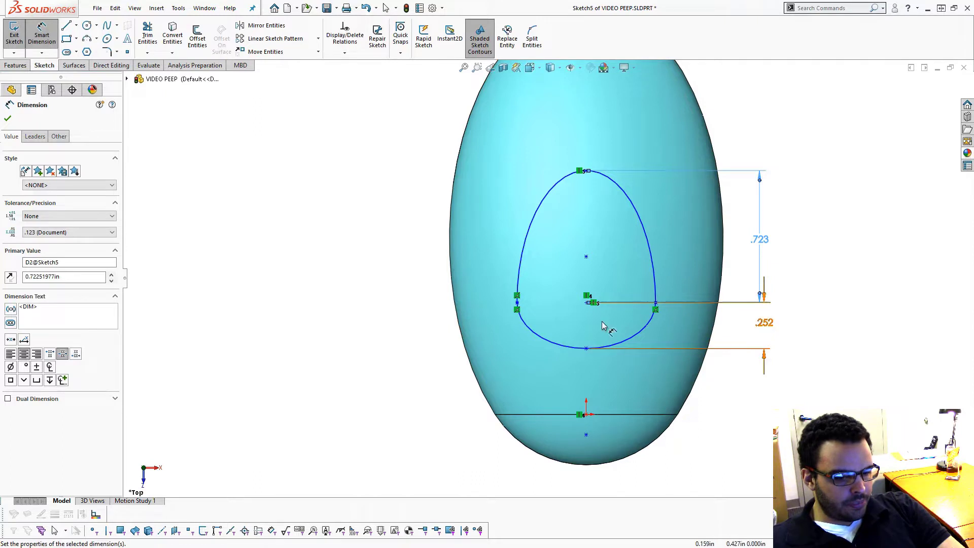
Step: Dimension the centre .613 above the origin and set the egg width to 1.125
{"action": "left_click", "coordinate": [586, 415]}
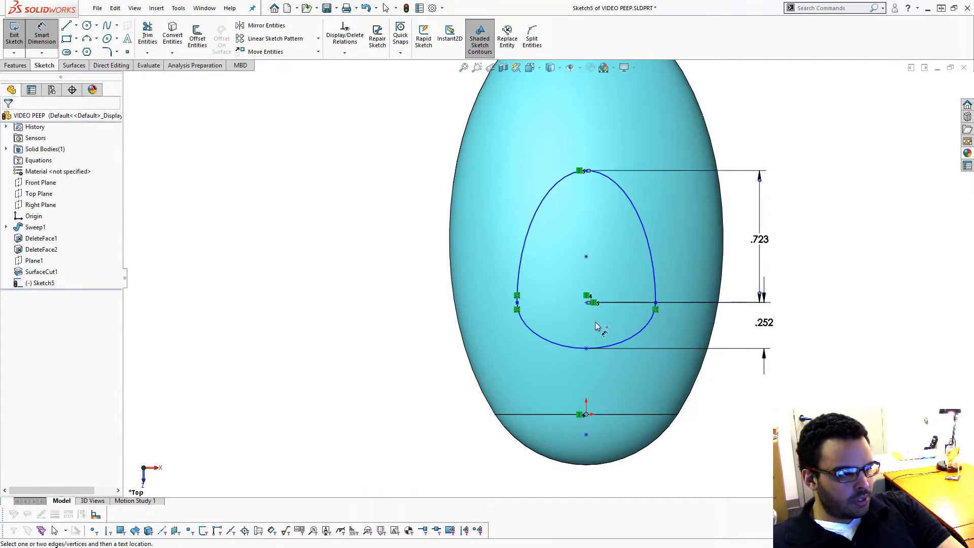
{"action": "left_click", "coordinate": [587, 302]}
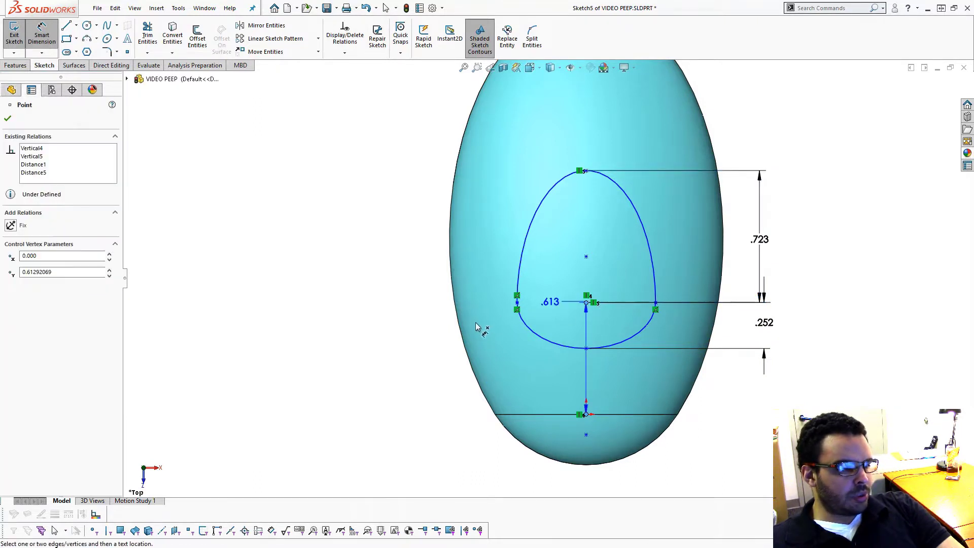
{"action": "left_click", "coordinate": [414, 329]}
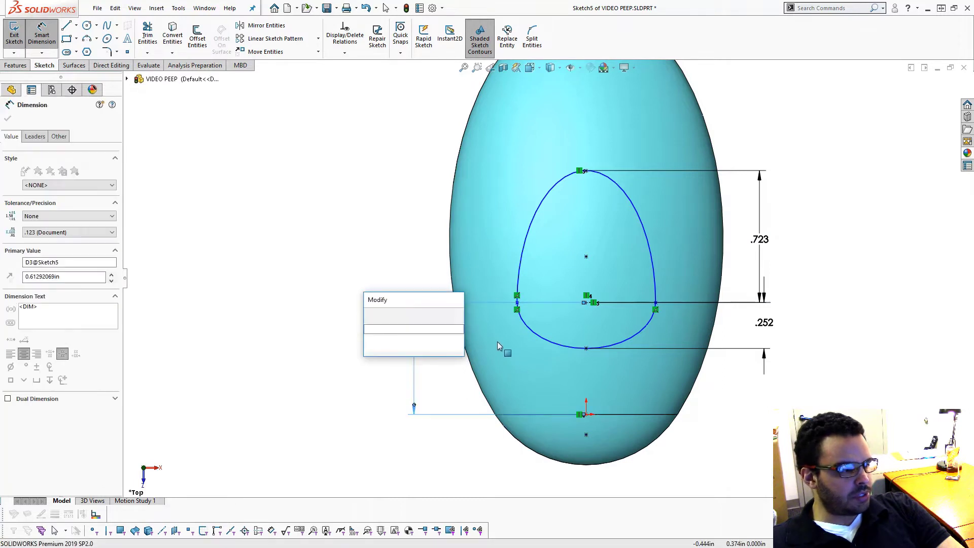
{"action": "key", "text": "Return"}
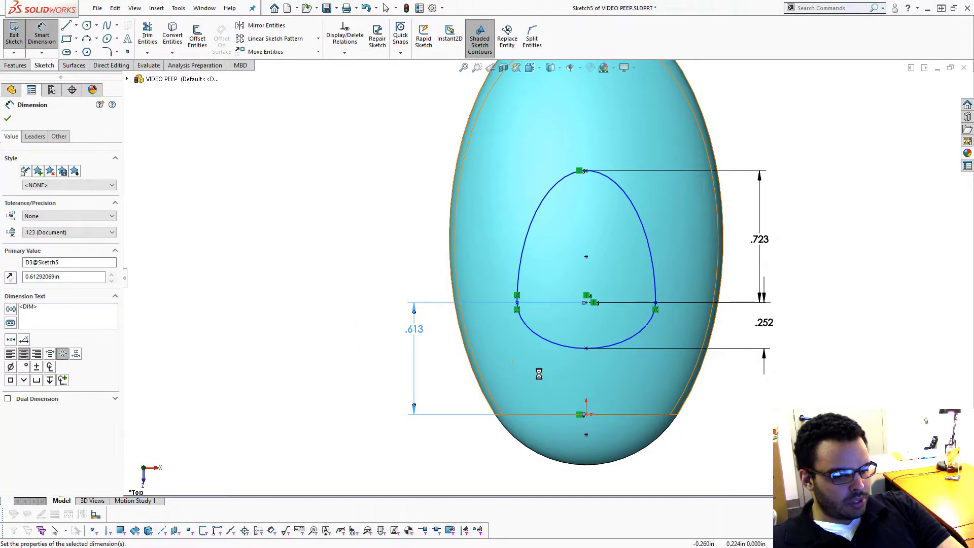
{"action": "left_click", "coordinate": [517, 304]}
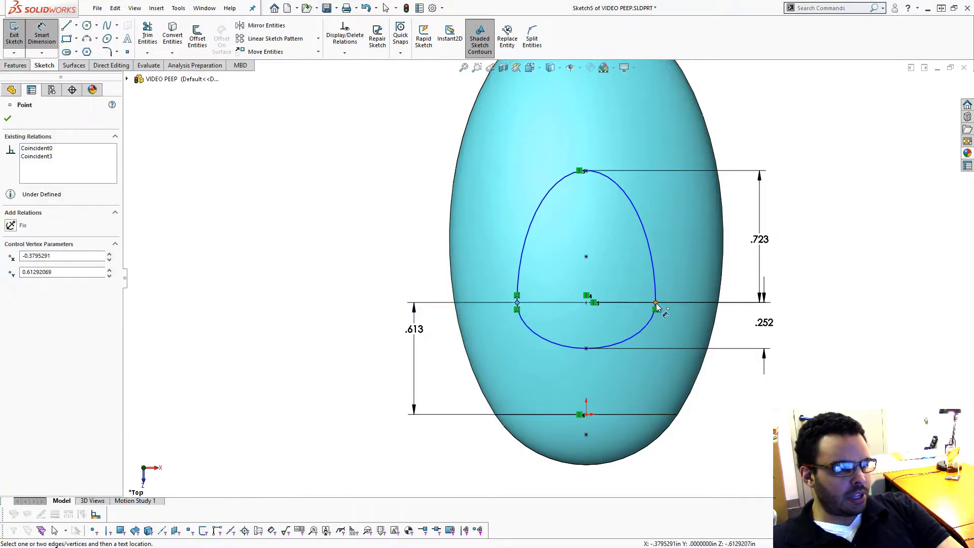
{"action": "left_click", "coordinate": [655, 303]}
{"action": "left_click", "coordinate": [615, 110]}
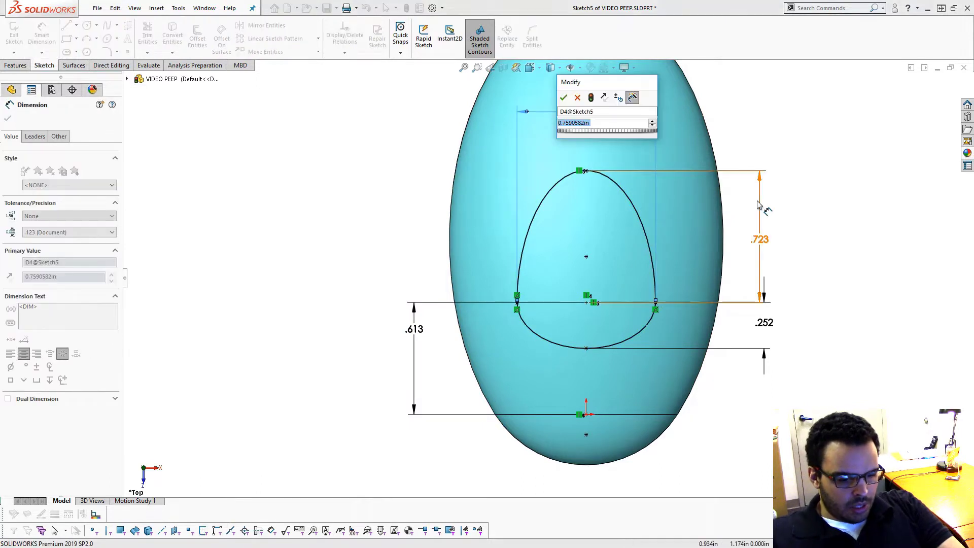
{"action": "type", "text": "1.1"}
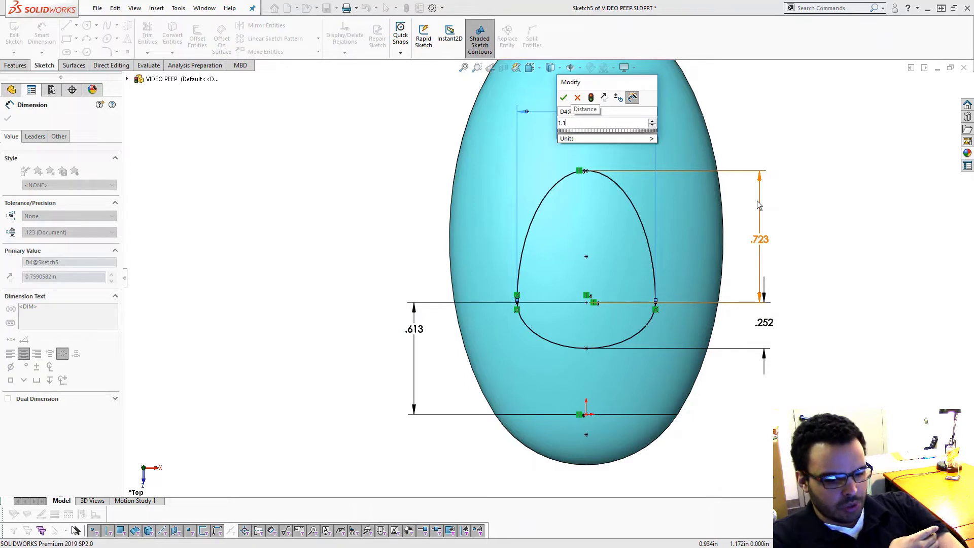
{"action": "type", "text": "25"}
{"action": "key", "text": "Return"}
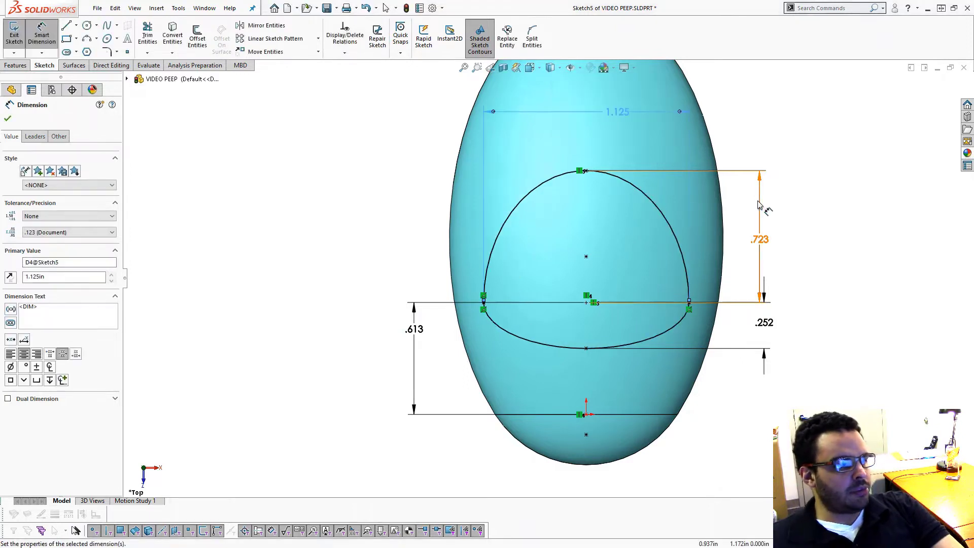
{"action": "key", "text": "Escape"}
{"action": "key", "text": "Escape"}
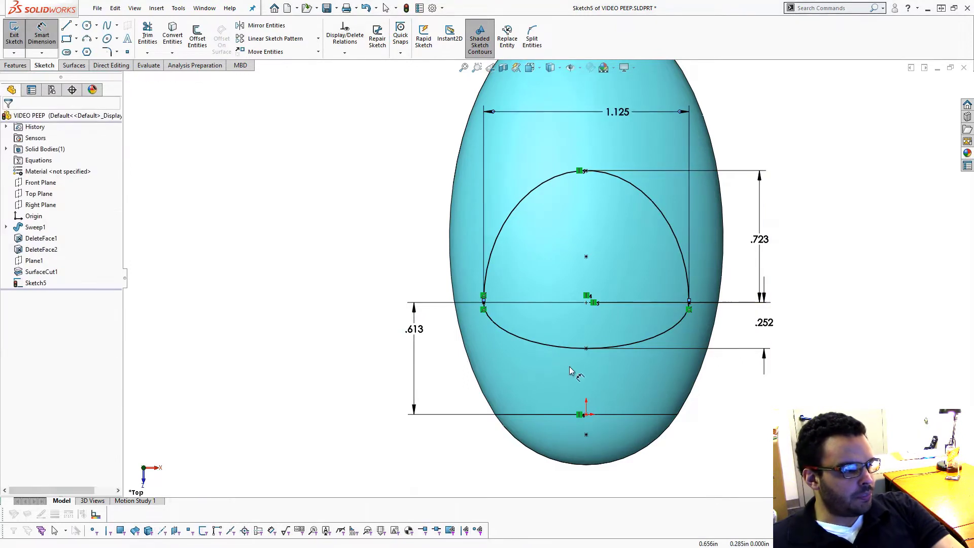
Step: Change the centre height to .750, lower half to .750 and upper half to 1.100
{"action": "double_click", "coordinate": [414, 329]}
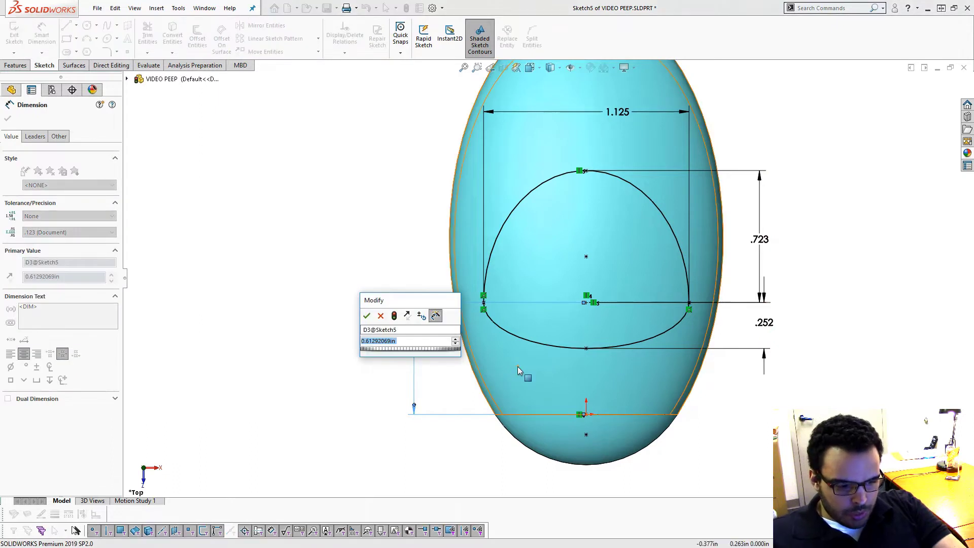
{"action": "type", "text": ".75"}
{"action": "key", "text": "Return"}
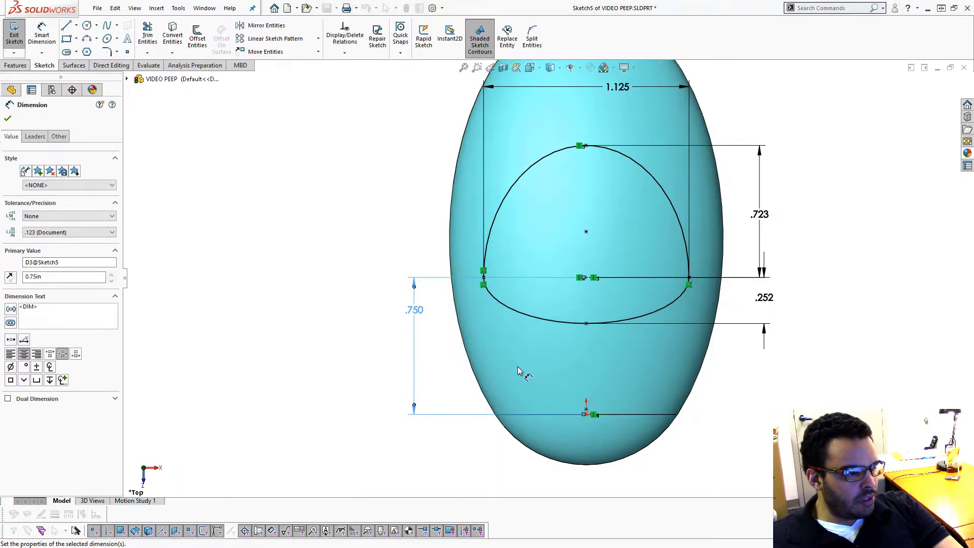
{"action": "double_click", "coordinate": [765, 297]}
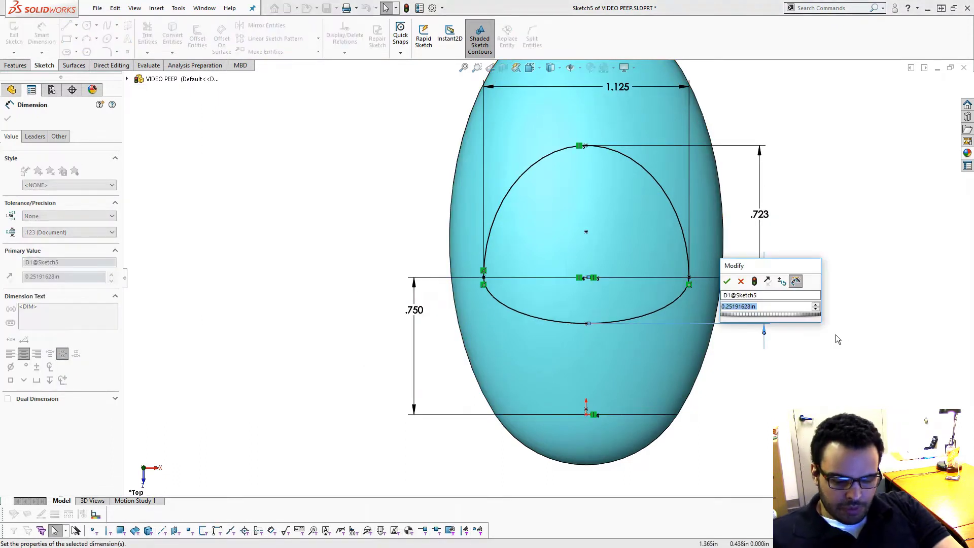
{"action": "type", "text": ".75"}
{"action": "key", "text": "Return"}
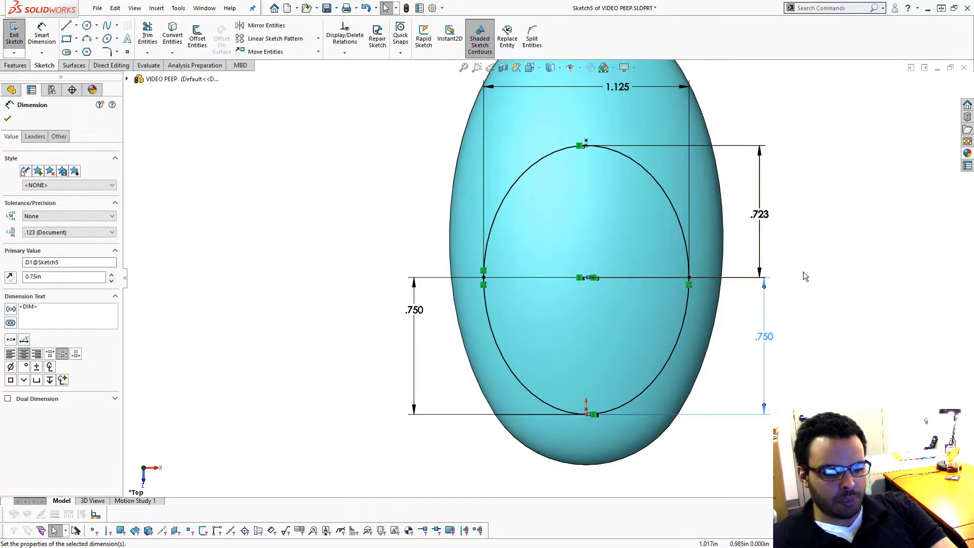
{"action": "double_click", "coordinate": [763, 215]}
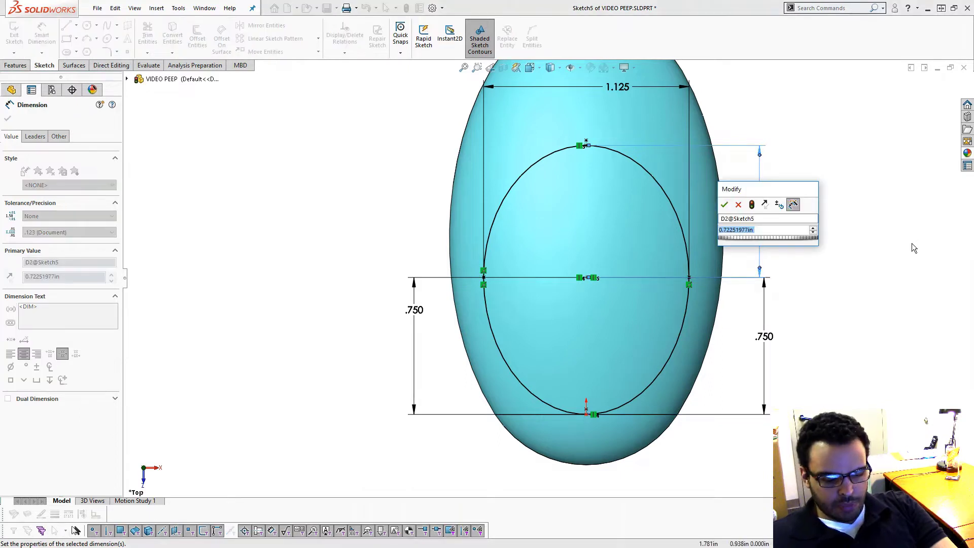
{"action": "type", "text": "1.1"}
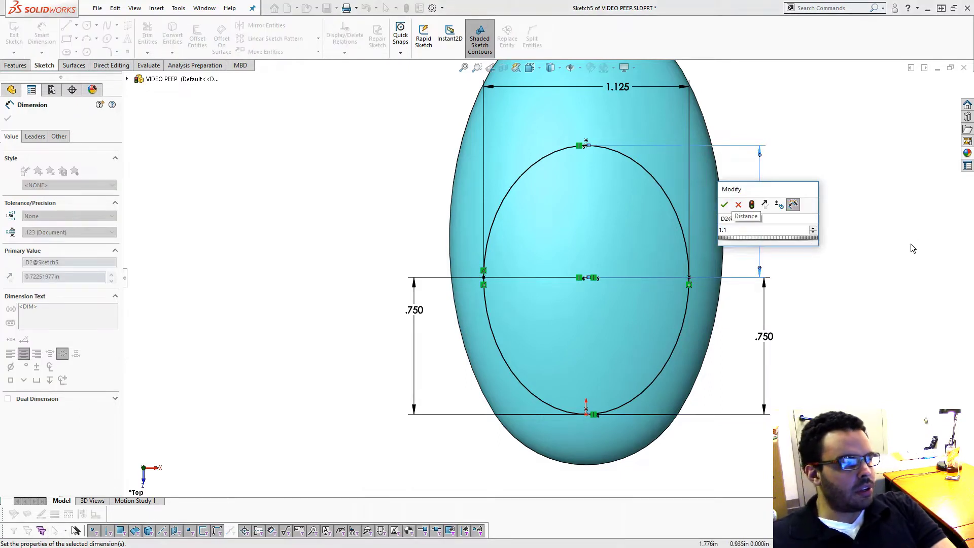
{"action": "key", "text": "Return"}
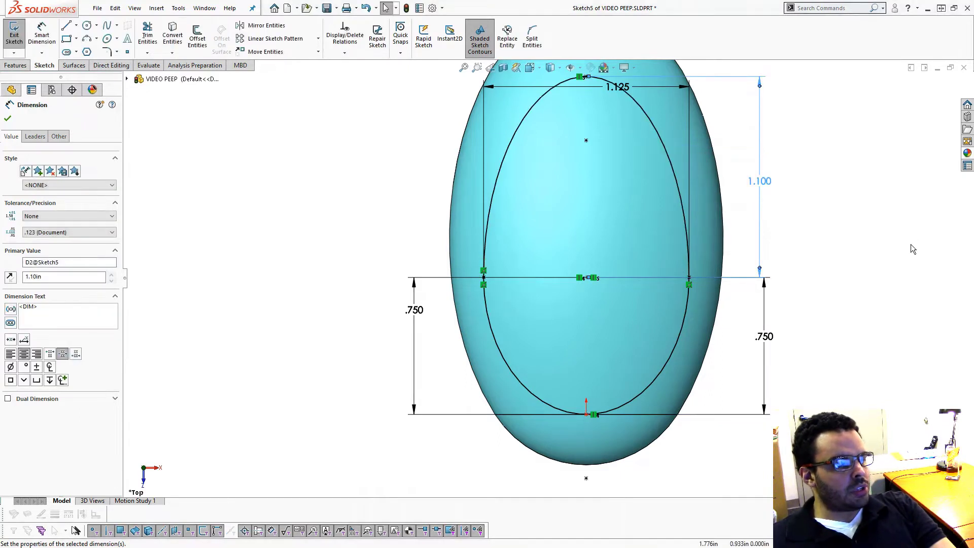
{"action": "scroll", "coordinate": [680, 199], "scroll_direction": "up", "scroll_amount": 2}
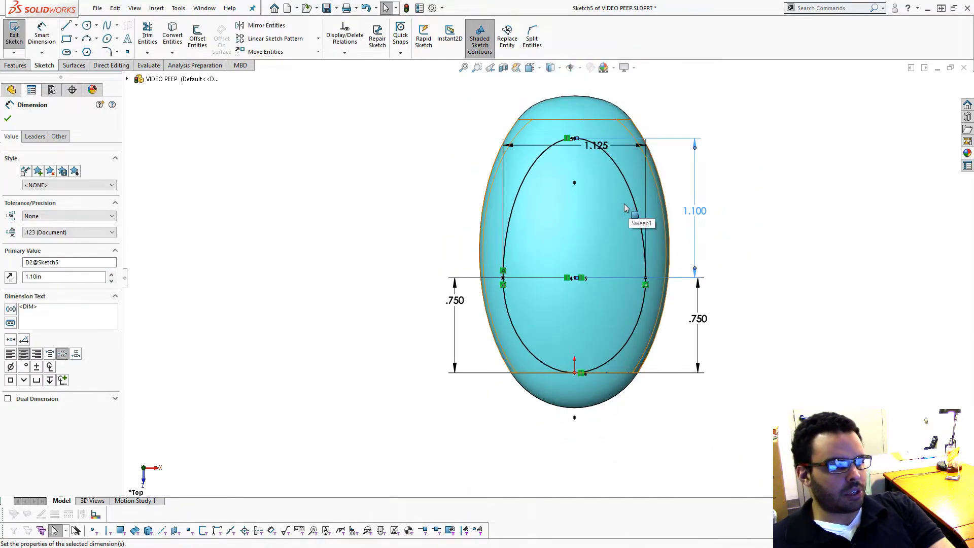
{"action": "left_click_drag", "start_coordinate": [527, 147], "coordinate": [426, 147]}
{"action": "left_click", "coordinate": [404, 199]}
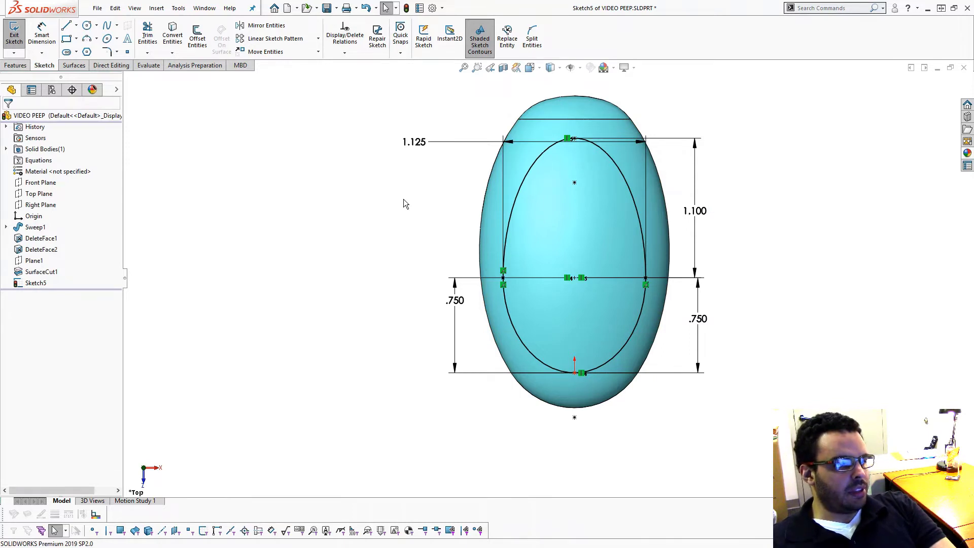
Step: Exit the egg sketch and orbit to a tilted side view of the body
{"action": "left_click", "coordinate": [14, 34]}
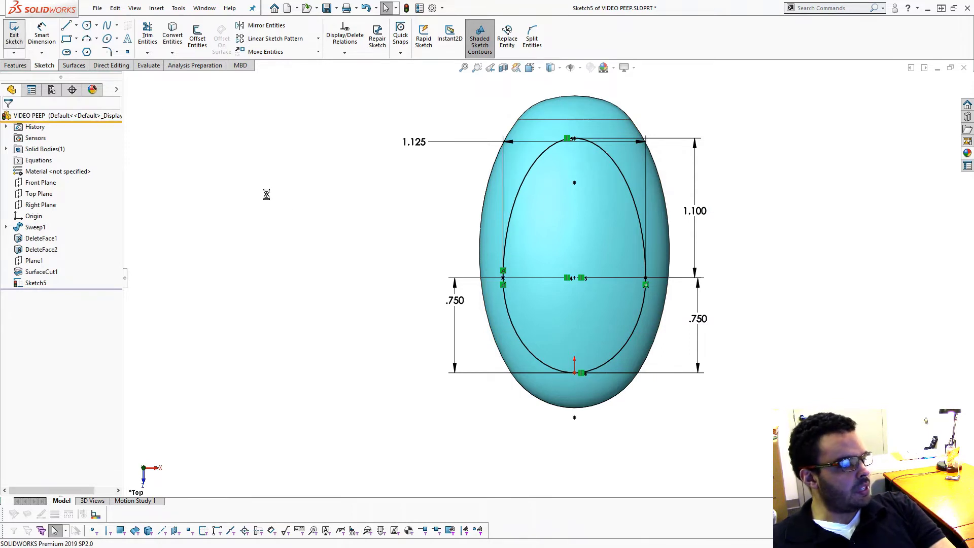
{"action": "middle_click_drag", "start_coordinate": [411, 278], "coordinate": [519, 341]}
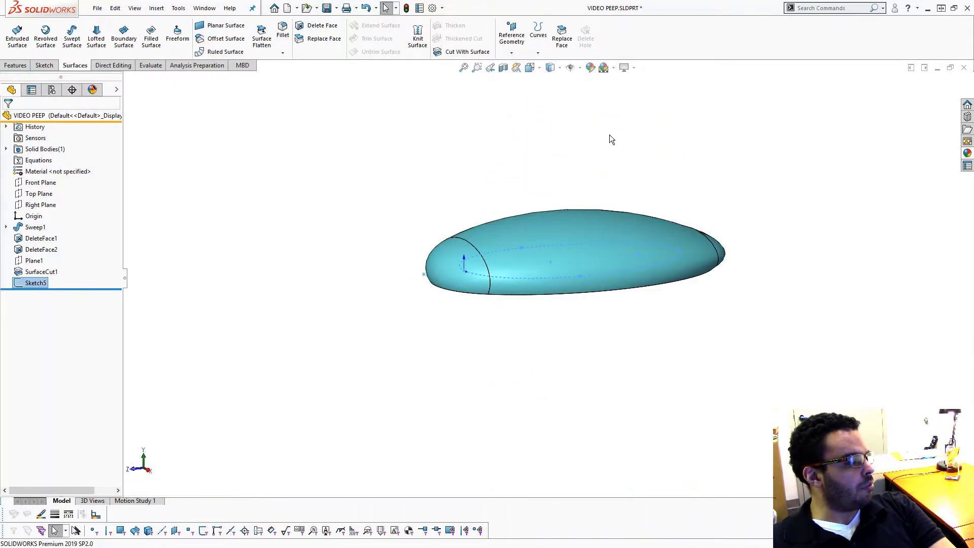
{"action": "left_click", "coordinate": [452, 190]}
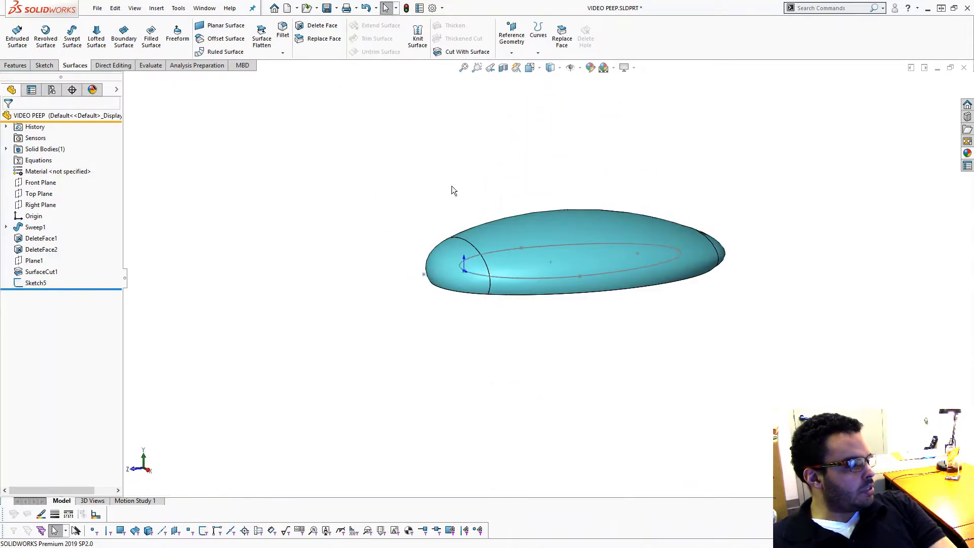
Step: Create Plane2 offset 1.000 in above Plane1
{"action": "left_click", "coordinate": [34, 261]}
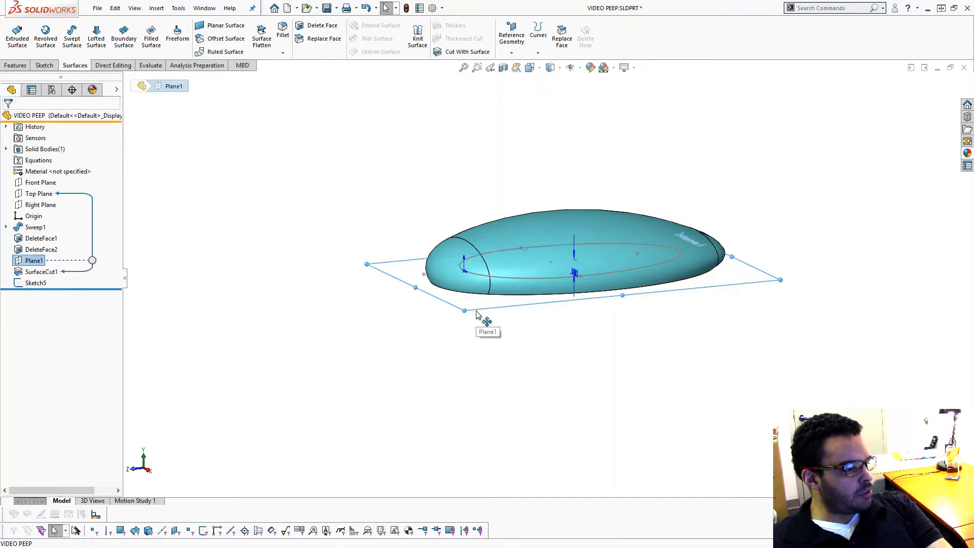
{"action": "middle_click_drag", "start_coordinate": [482, 313], "coordinate": [471, 311]}
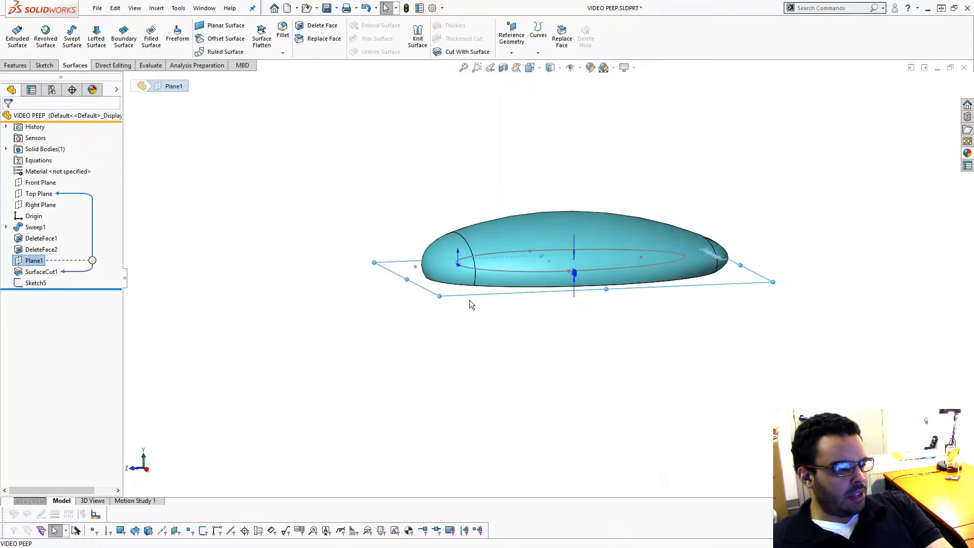
{"action": "left_click_drag", "start_coordinate": [471, 299], "coordinate": [501, 153], "text": "ctrl"}
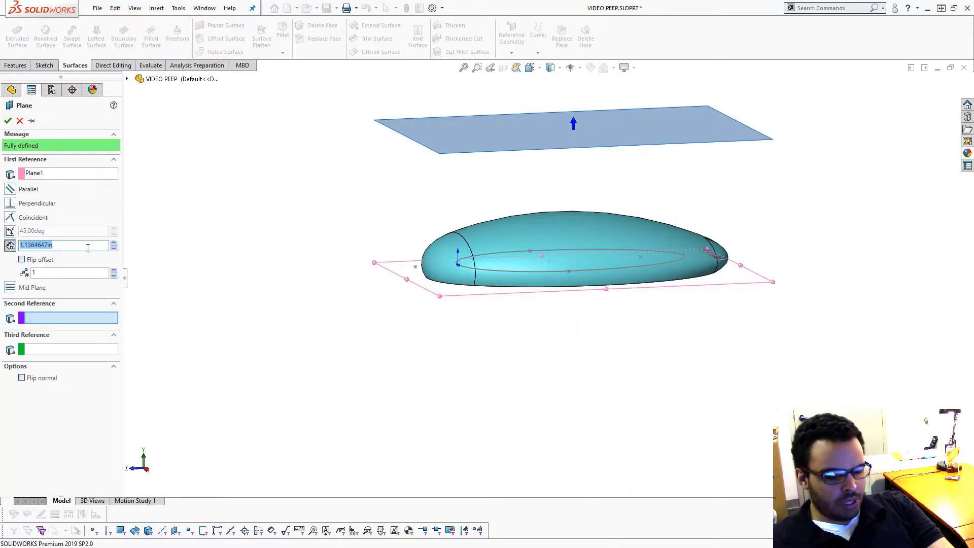
{"action": "key", "text": "Return"}
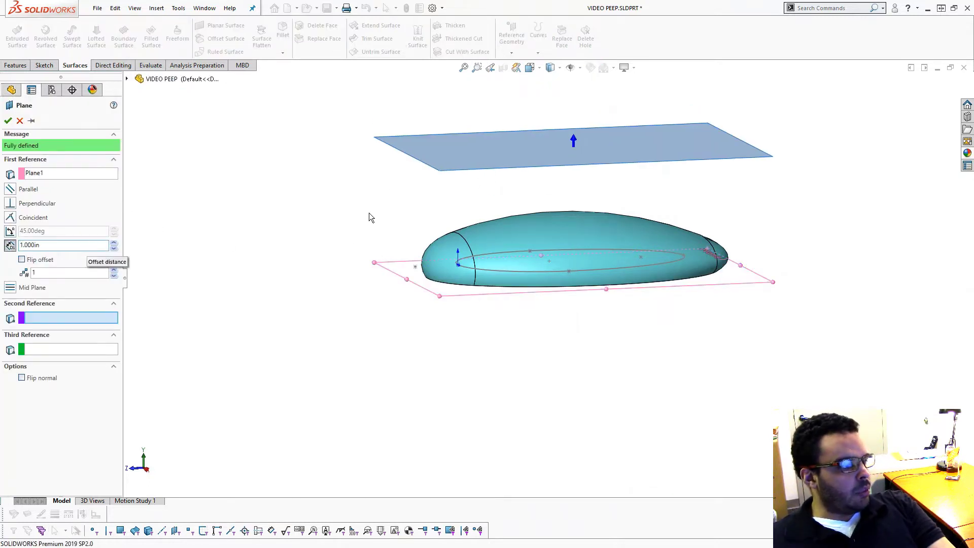
{"action": "left_click", "coordinate": [8, 122]}
{"action": "middle_click_drag", "start_coordinate": [337, 209], "coordinate": [369, 229]}
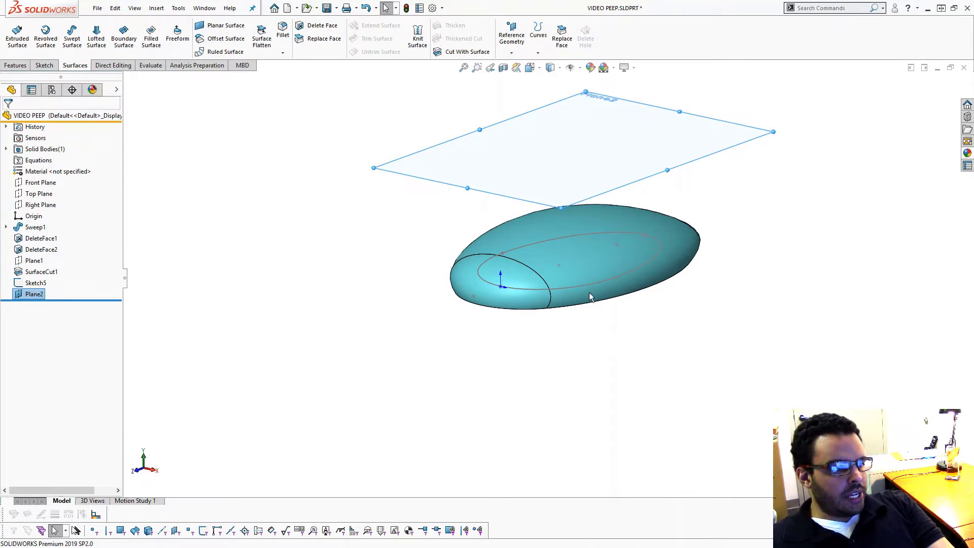
Step: Check Sketch5, then select Plane2 and the ellipse sketch on it (Sketch6)
{"action": "left_click", "coordinate": [35, 282]}
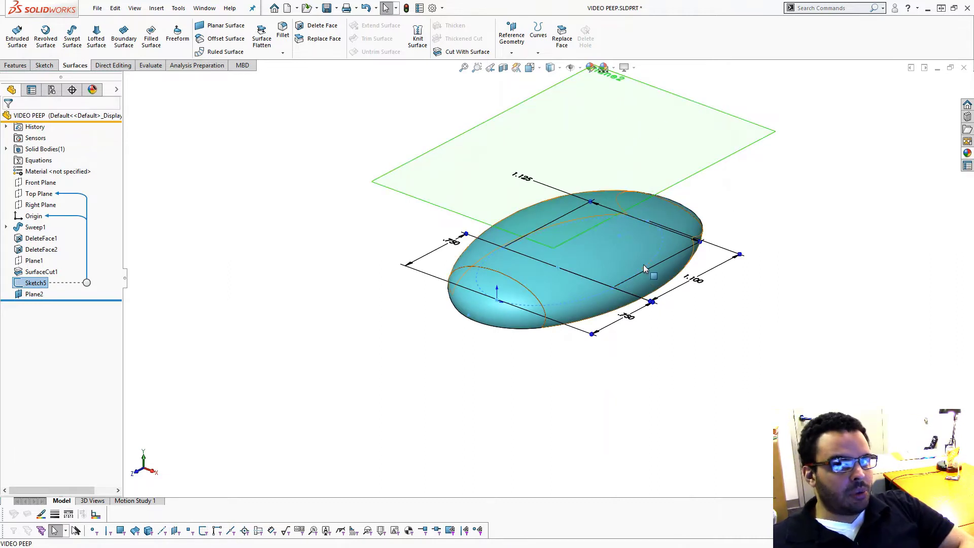
{"action": "left_click", "coordinate": [342, 301]}
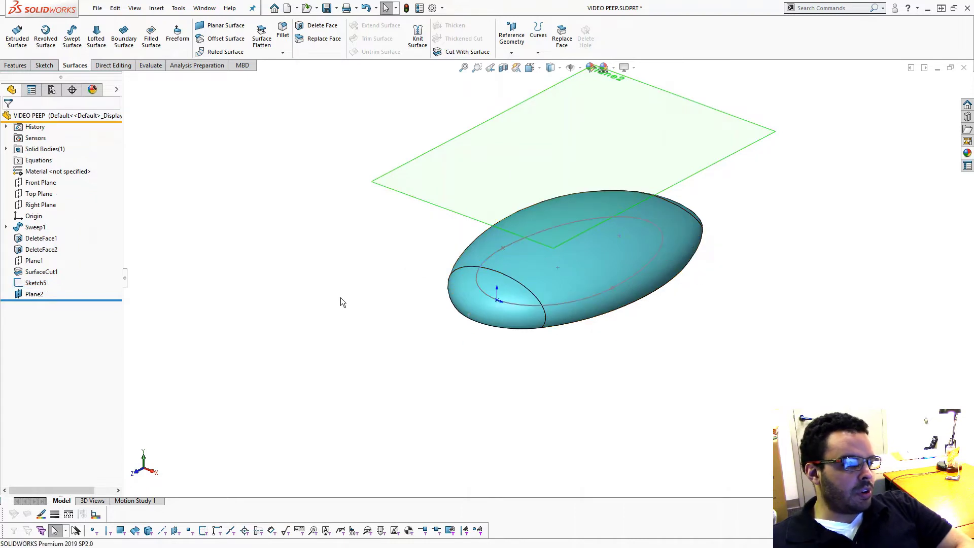
{"action": "left_click", "coordinate": [39, 287]}
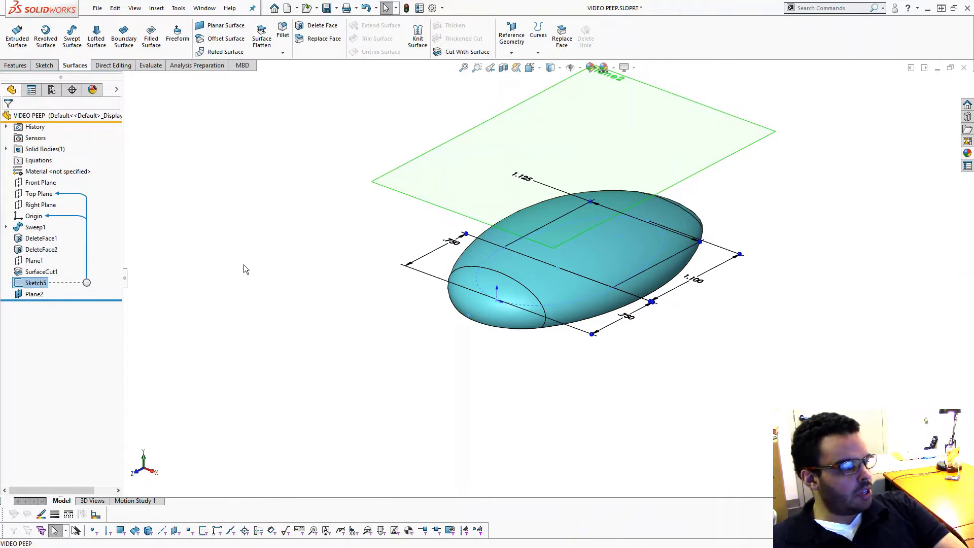
{"action": "left_click", "coordinate": [26, 293]}
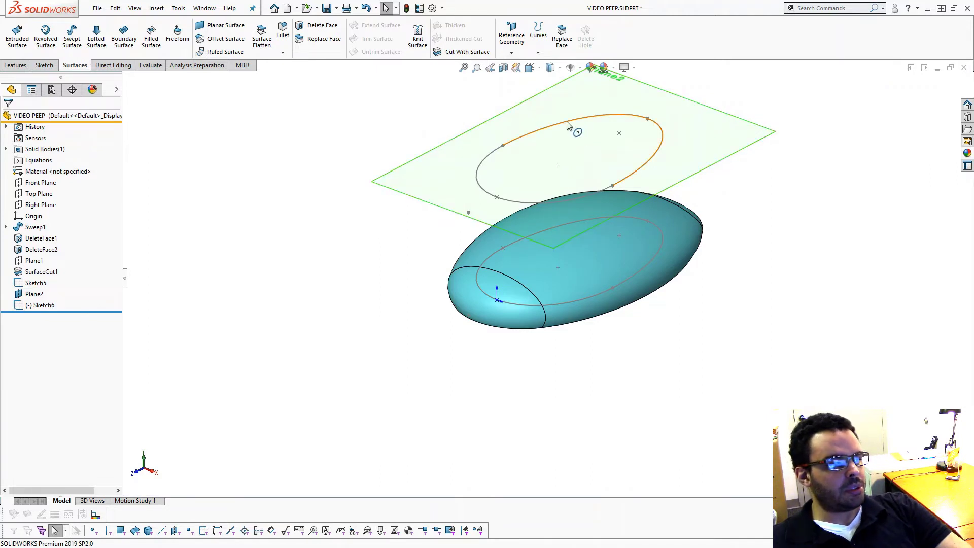
{"action": "left_click", "coordinate": [587, 115]}
Step: Edit Sketch6 in Normal To view, raise the ellipse, and make its centre vertical with the origin
{"action": "left_click", "coordinate": [597, 81]}
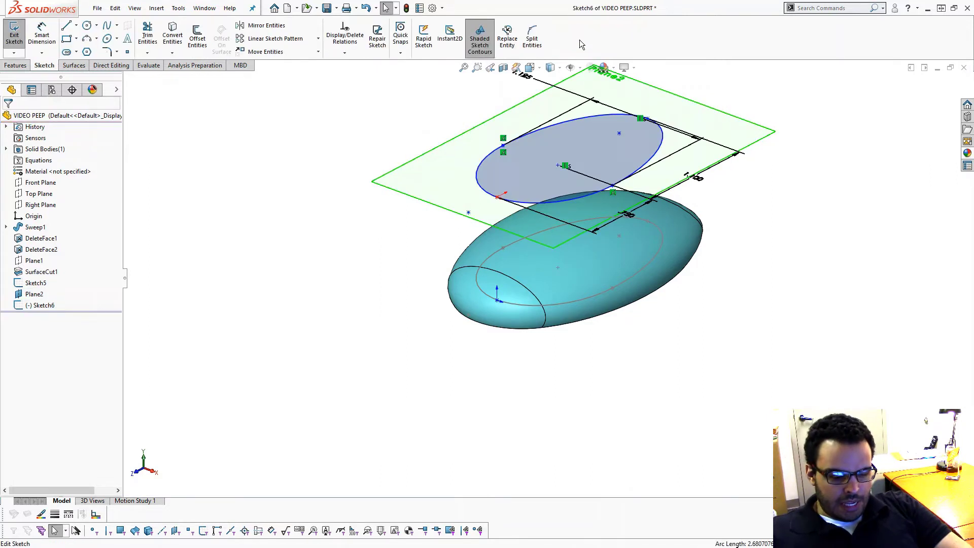
{"action": "key", "text": "ctrl+8"}
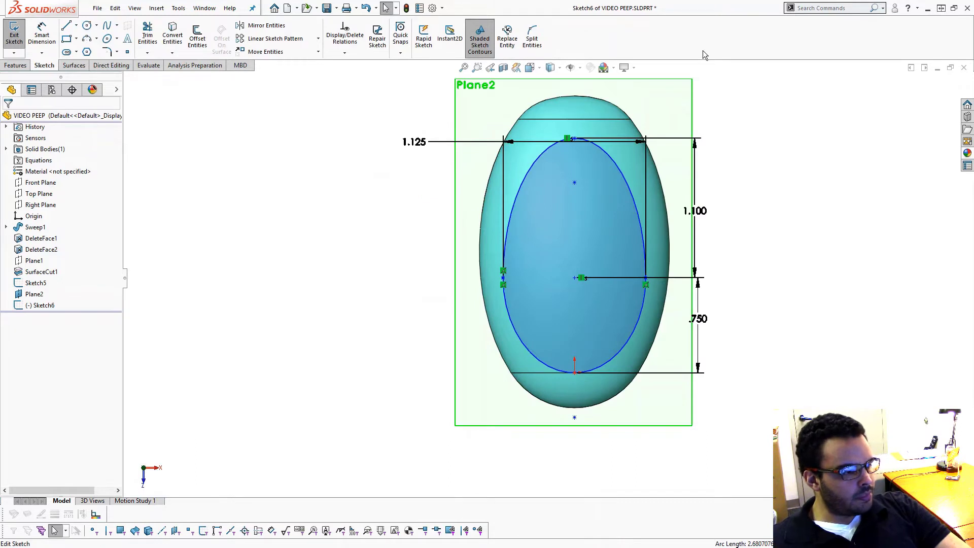
{"action": "left_click_drag", "start_coordinate": [574, 277], "coordinate": [574, 218]}
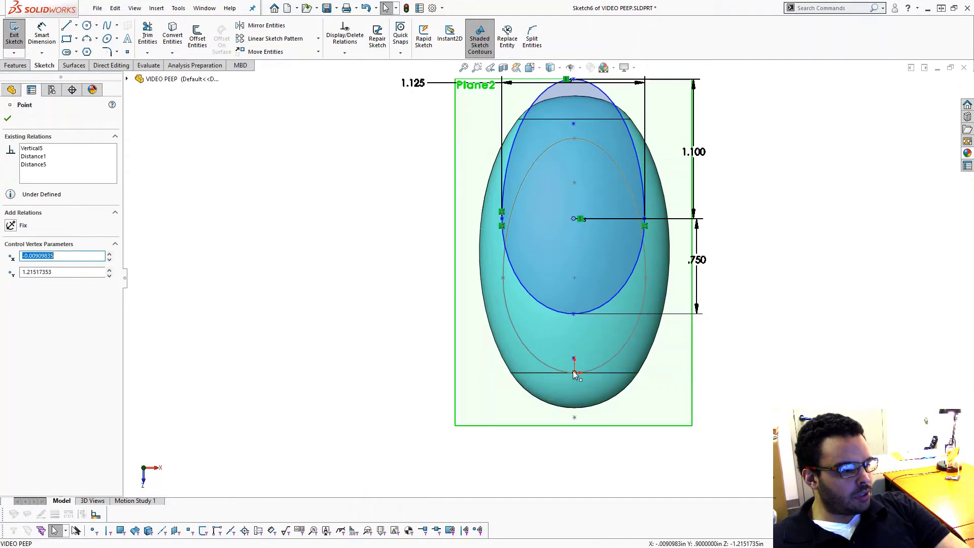
{"action": "left_click", "coordinate": [574, 372], "text": "ctrl"}
{"action": "left_click", "coordinate": [618, 325]}
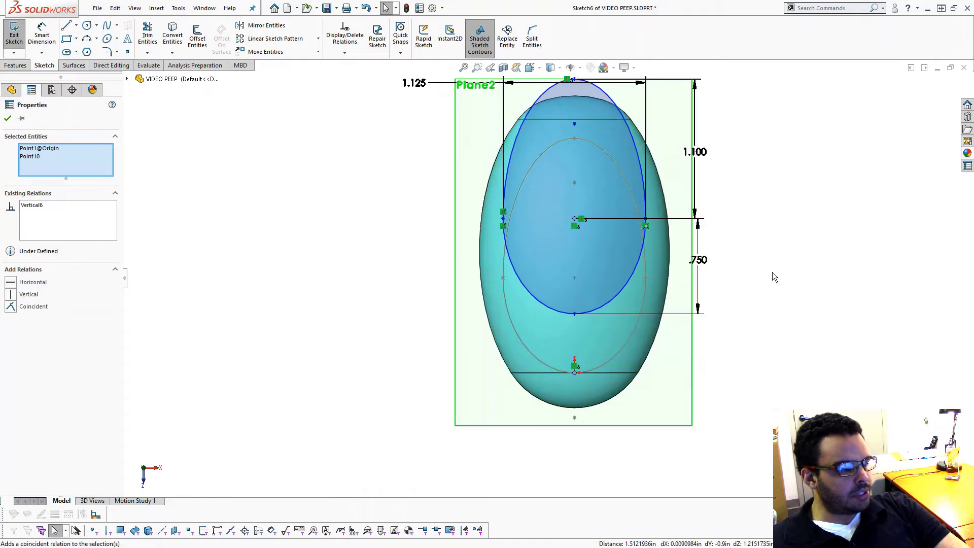
{"action": "left_click", "coordinate": [771, 276]}
Step: Dimension the ellipse centre 1.215 from the origin
{"action": "key", "text": "d"}
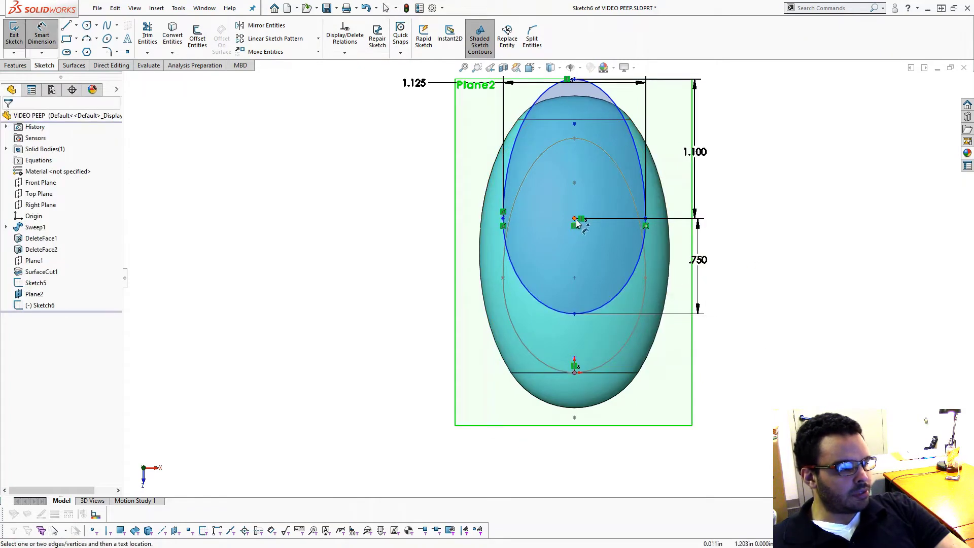
{"action": "left_click", "coordinate": [574, 219]}
{"action": "left_click", "coordinate": [558, 367]}
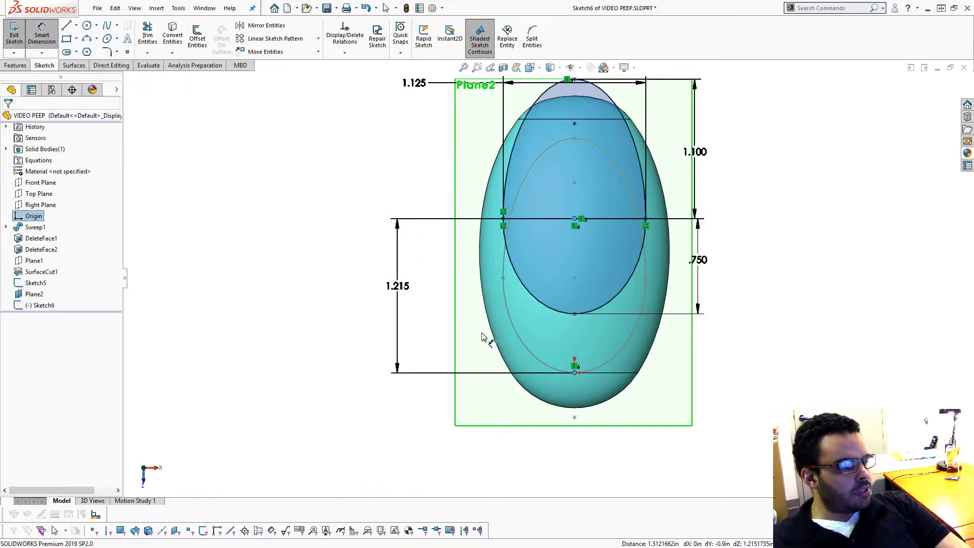
{"action": "left_click", "coordinate": [399, 287]}
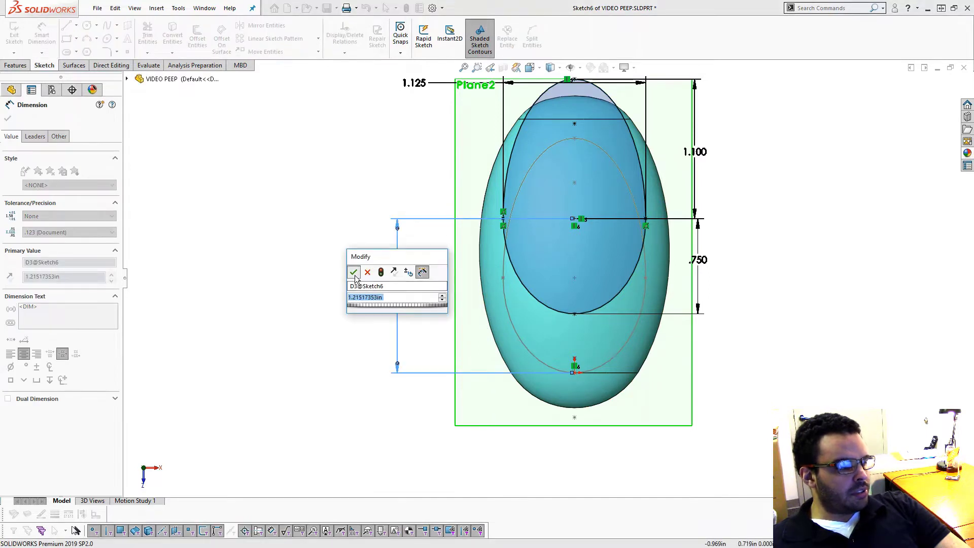
{"action": "left_click", "coordinate": [353, 272]}
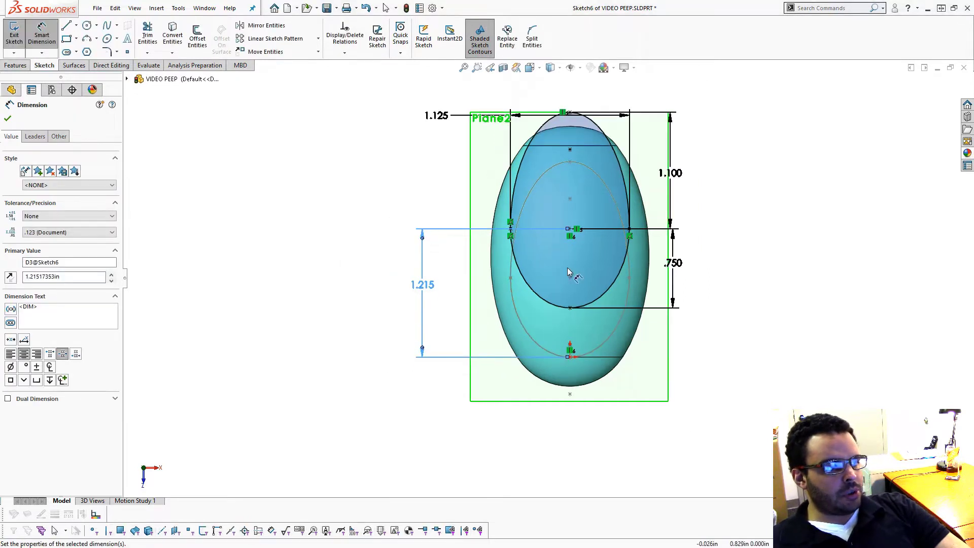
{"action": "key", "text": "Escape"}
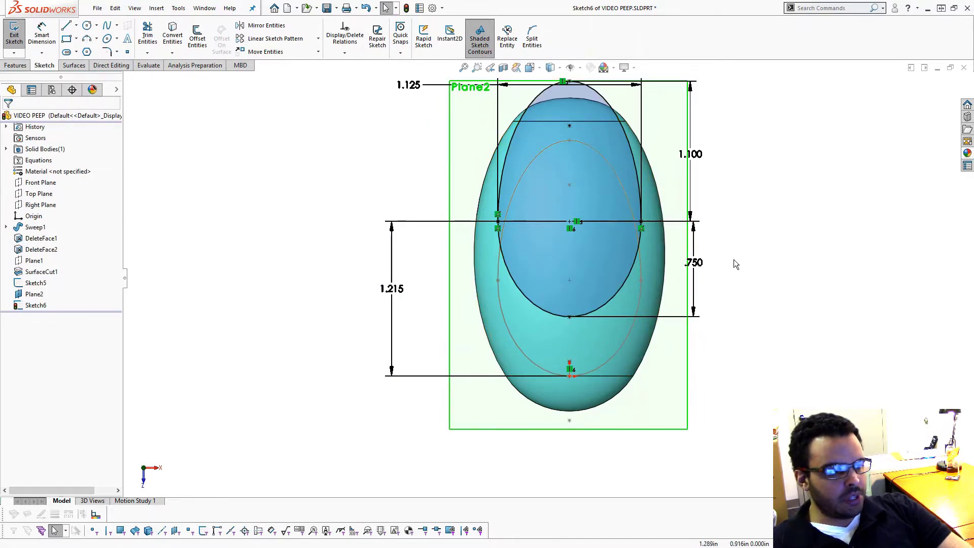
Step: Change the 1.100 height to .550 and set the centre-to-origin distance to 1.300
{"action": "left_click", "coordinate": [696, 154]}
{"action": "double_click", "coordinate": [696, 153]}
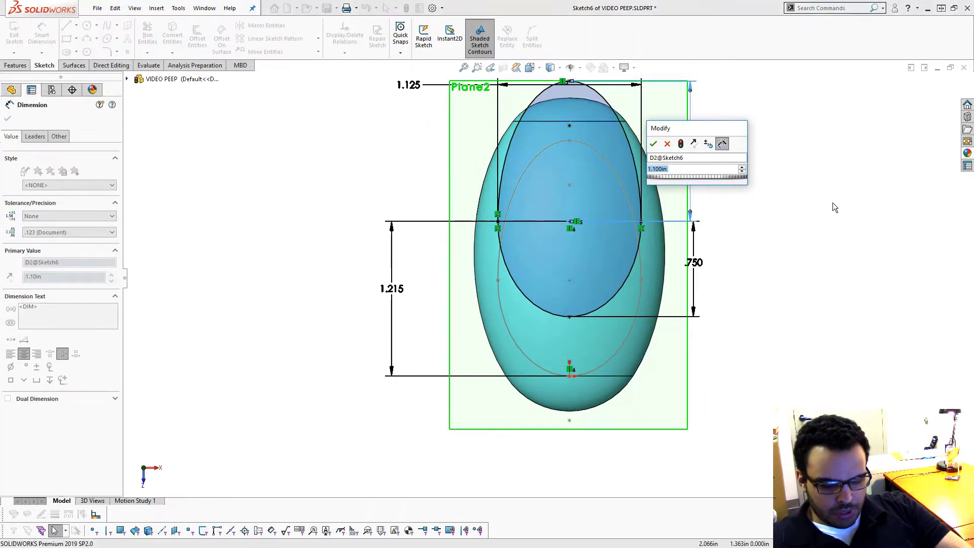
{"action": "type", "text": ".55"}
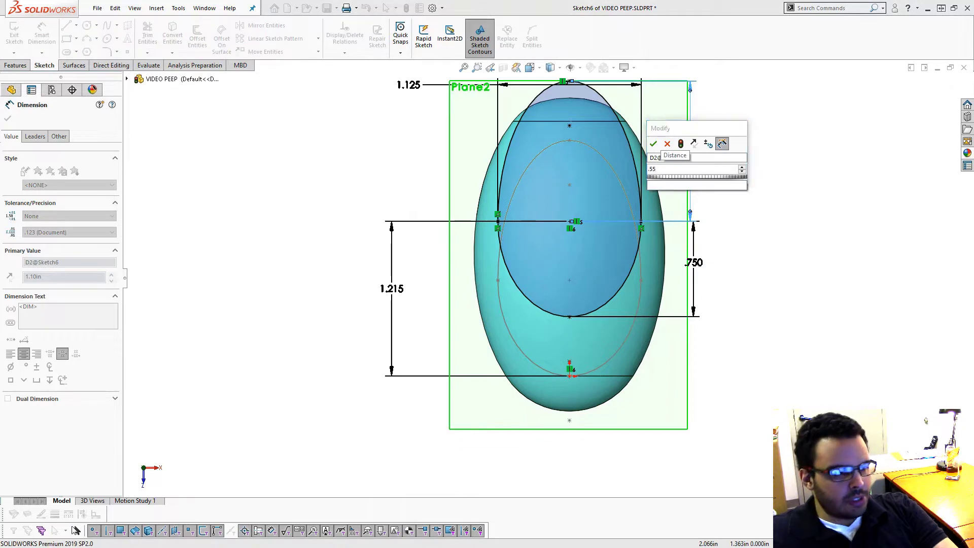
{"action": "key", "text": "Return"}
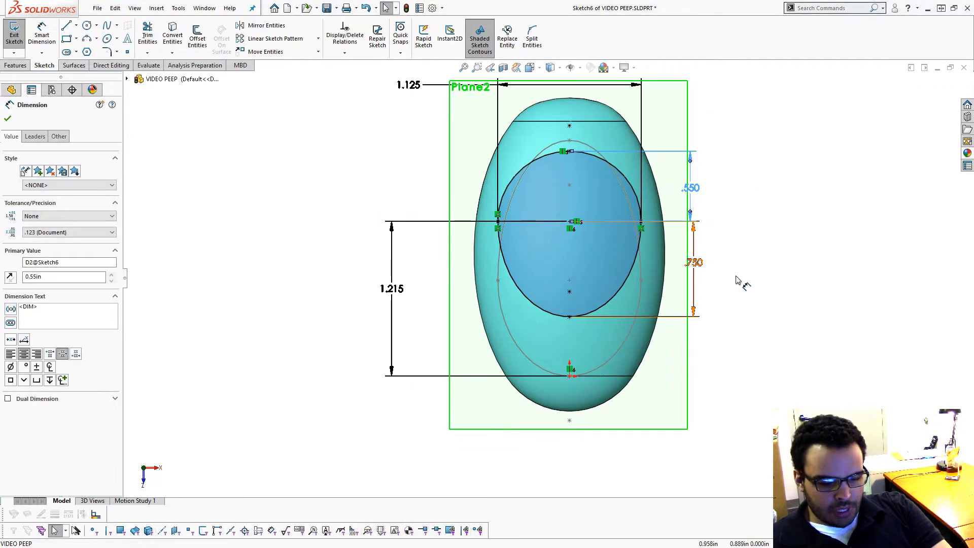
{"action": "double_click", "coordinate": [740, 279]}
{"action": "type", "text": "1."}
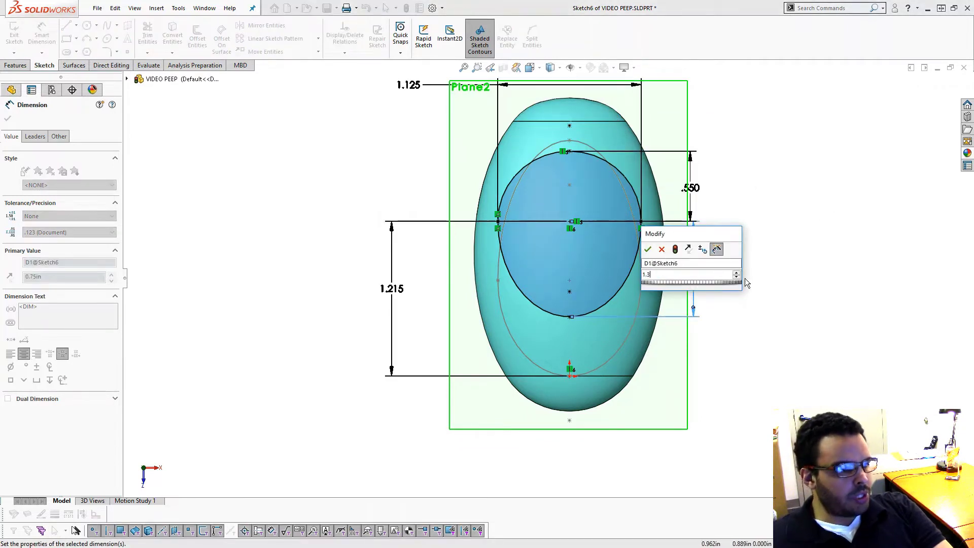
{"action": "type", "text": "3"}
{"action": "key", "text": "Return"}
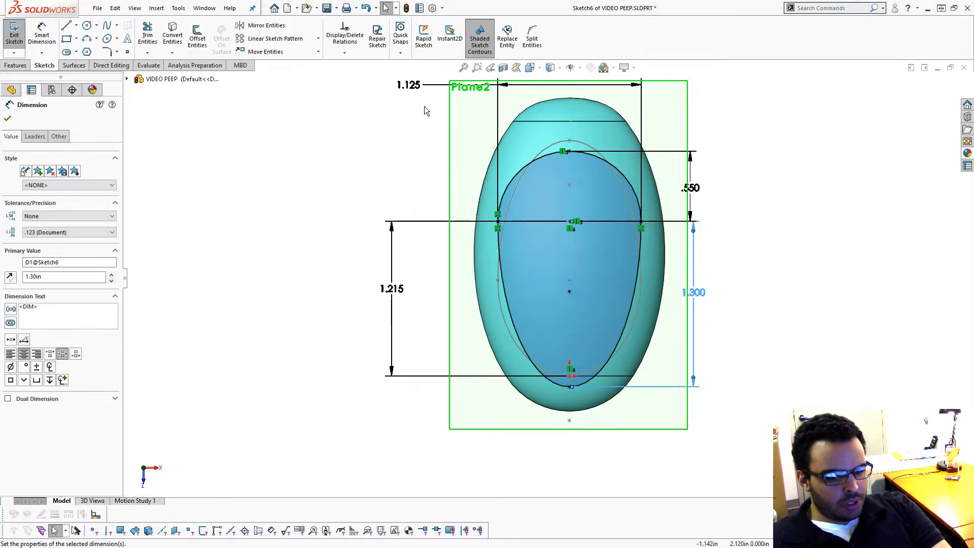
{"action": "double_click", "coordinate": [398, 289]}
{"action": "type", "text": "1.3"}
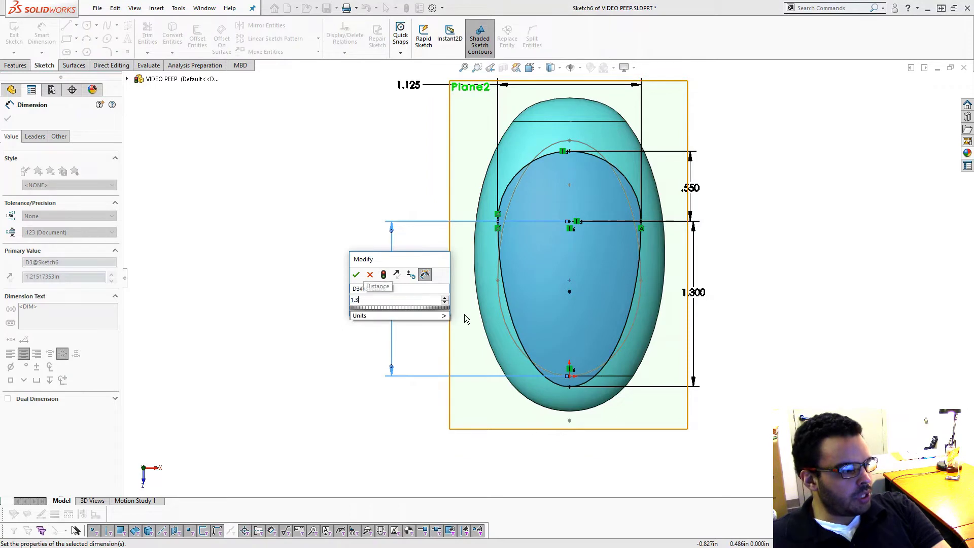
{"action": "key", "text": "Return"}
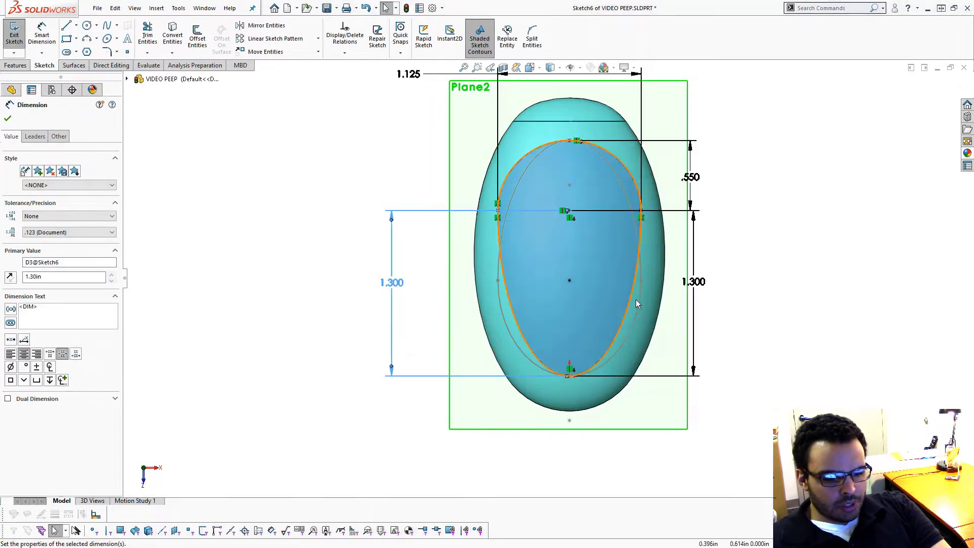
Step: Set the lower height to .450 and the 1.125 width to .875
{"action": "double_click", "coordinate": [693, 282]}
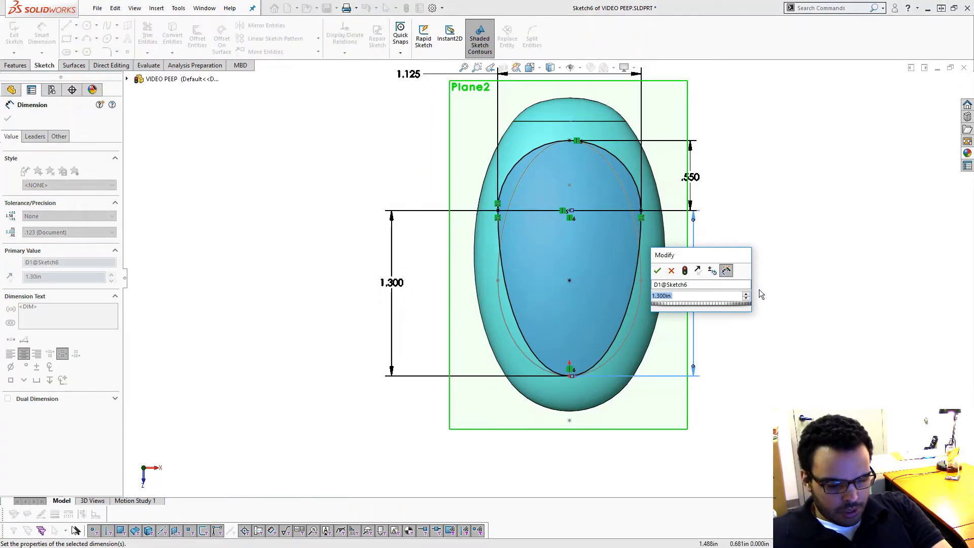
{"action": "type", "text": "1.3"}
{"action": "key", "text": "Return"}
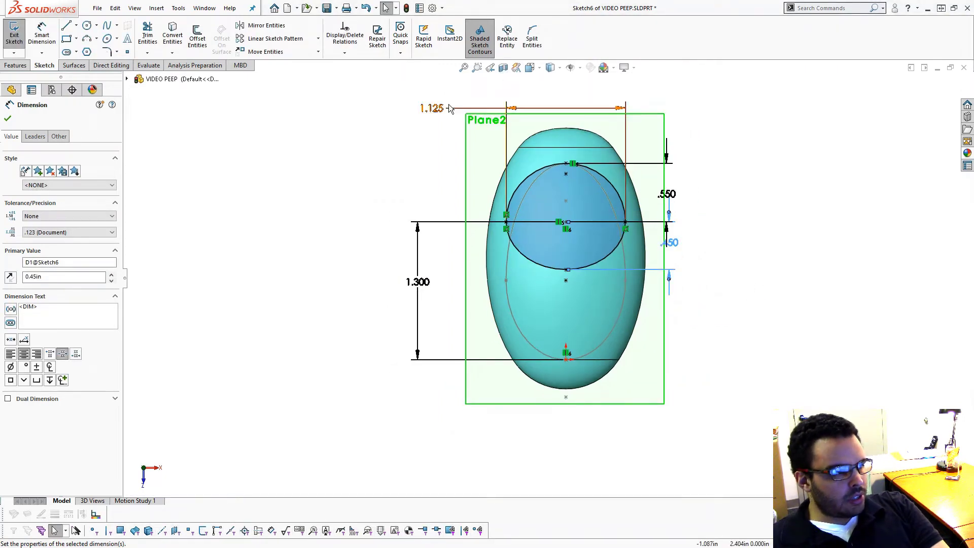
{"action": "double_click", "coordinate": [431, 108]}
{"action": "type", "text": ".875"}
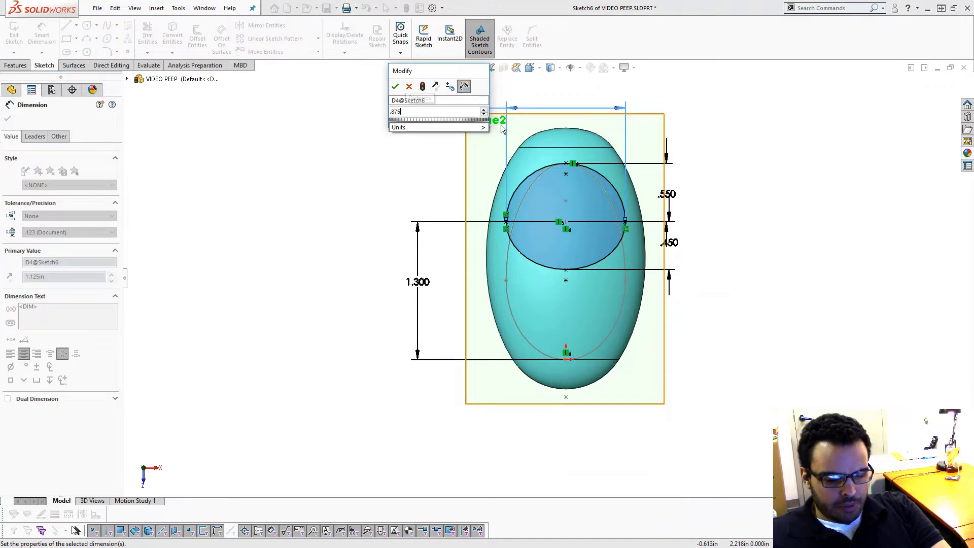
{"action": "key", "text": "Return"}
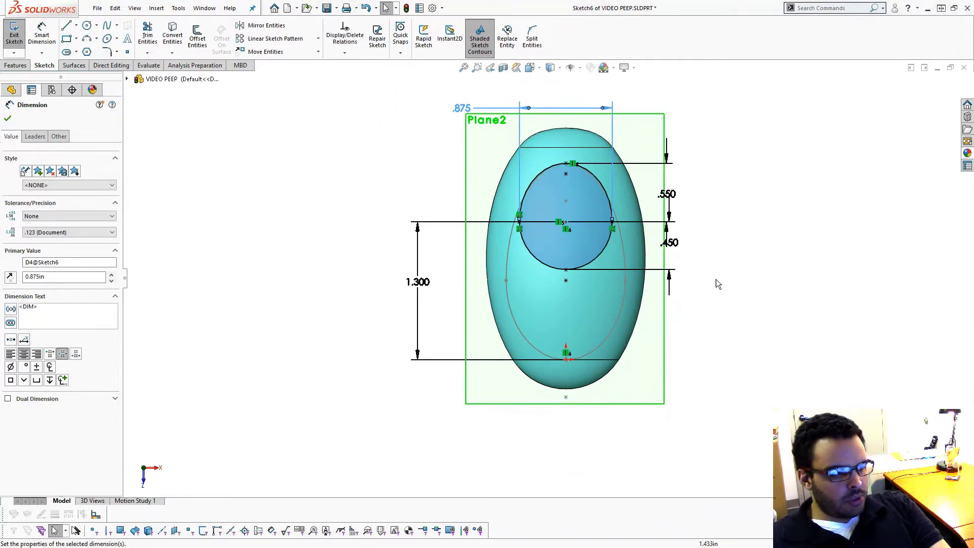
Step: Rearrange the 1.300, .450 and .550 dimensions neatly around the ellipse
{"action": "mouse_move", "coordinate": [429, 290]}
{"action": "left_mouse_down"}
{"action": "mouse_move", "coordinate": [600, 300]}
{"action": "mouse_move", "coordinate": [760, 291]}
{"action": "left_mouse_up"}
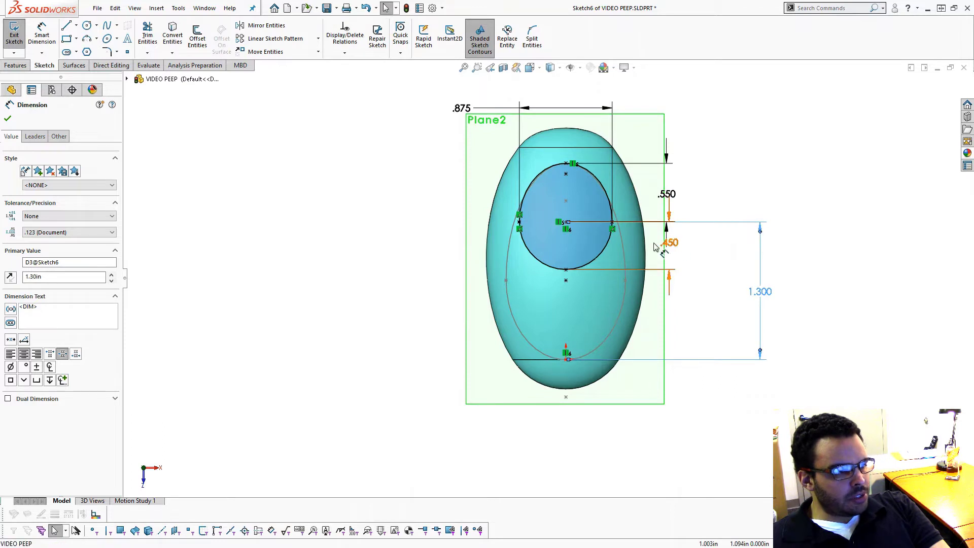
{"action": "left_click_drag", "start_coordinate": [670, 243], "coordinate": [454, 245]}
{"action": "key", "text": "z"}
{"action": "left_click", "coordinate": [455, 201]}
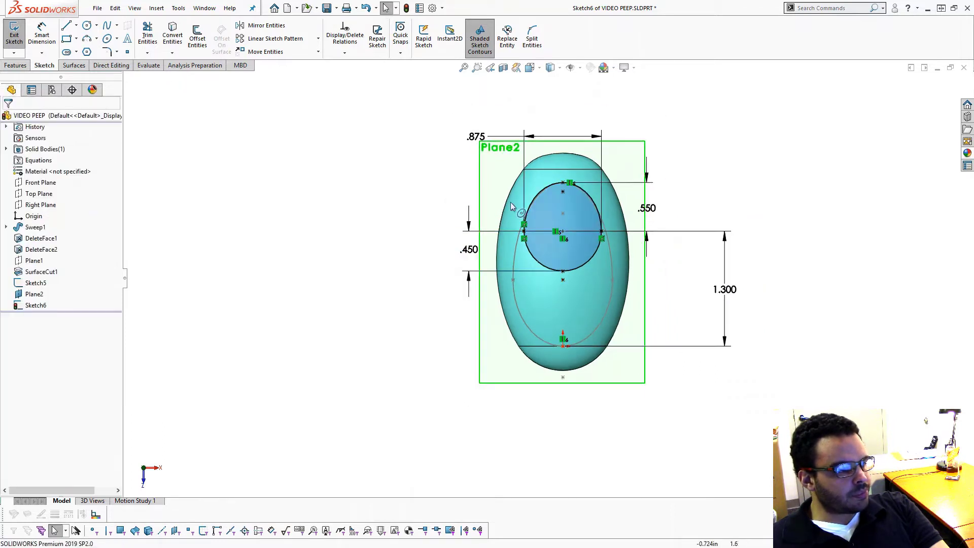
{"action": "left_click_drag", "start_coordinate": [647, 208], "coordinate": [666, 210]}
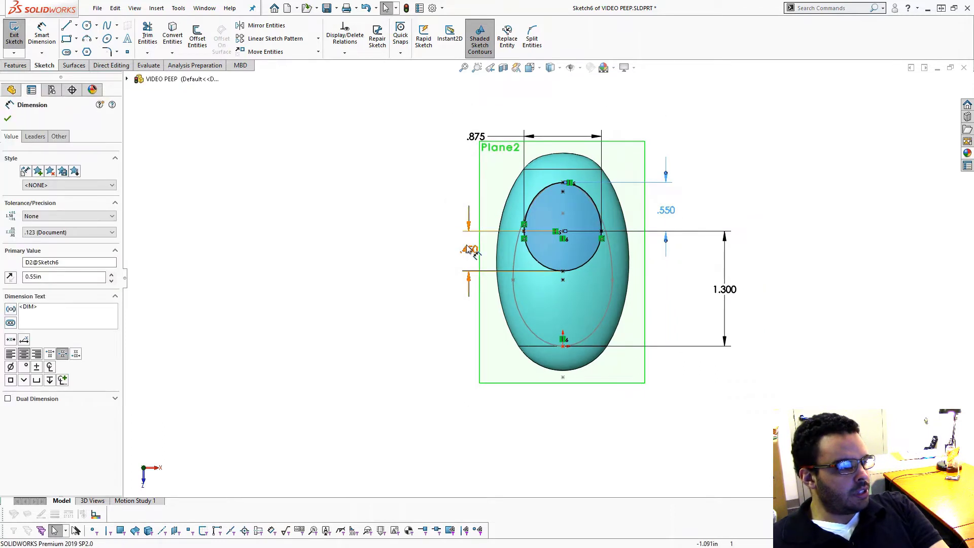
{"action": "left_click_drag", "start_coordinate": [469, 232], "coordinate": [457, 234]}
{"action": "left_click", "coordinate": [417, 257]}
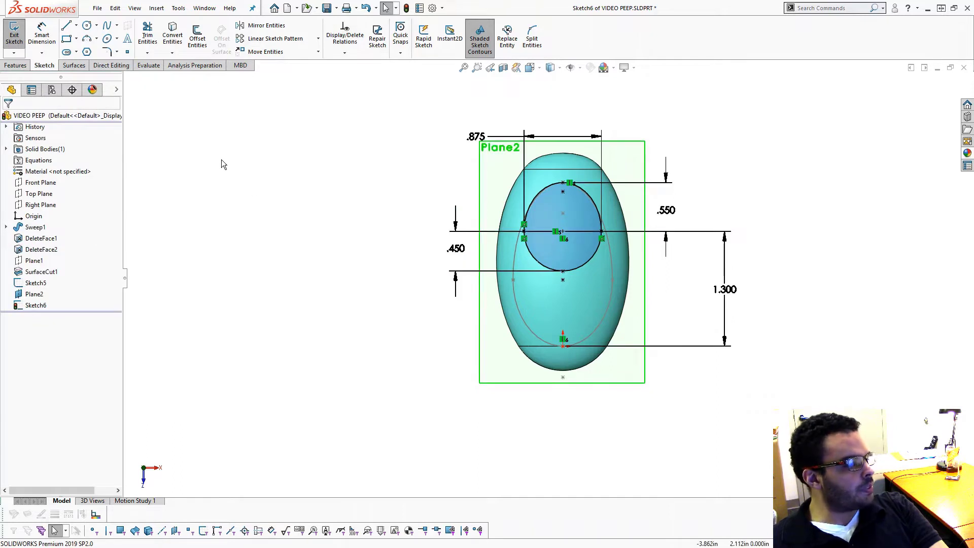
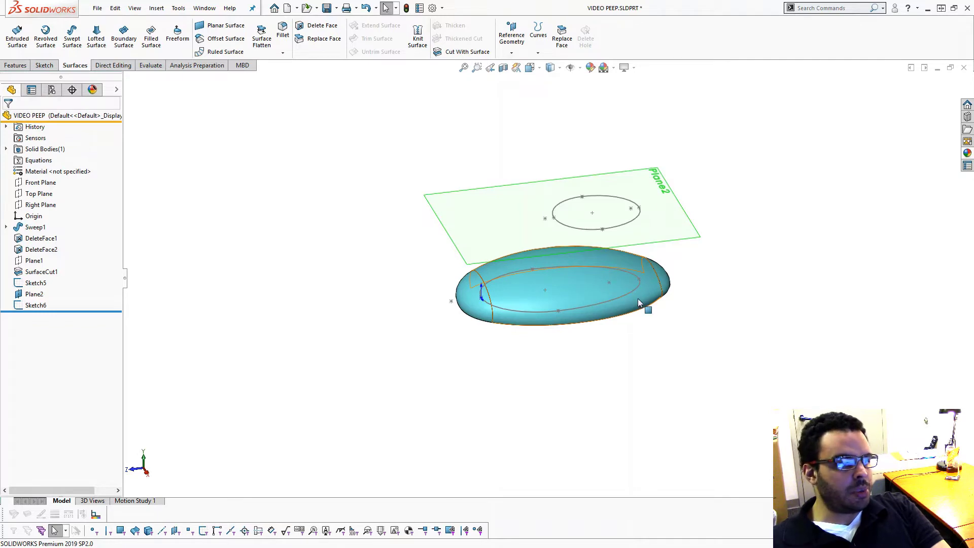
Step: Hide Plane2 in the graphics area, then begin a sketch on the Right Plane
{"action": "scroll", "coordinate": [611, 233], "scroll_direction": "down", "scroll_amount": 2}
{"action": "left_click", "coordinate": [656, 177]}
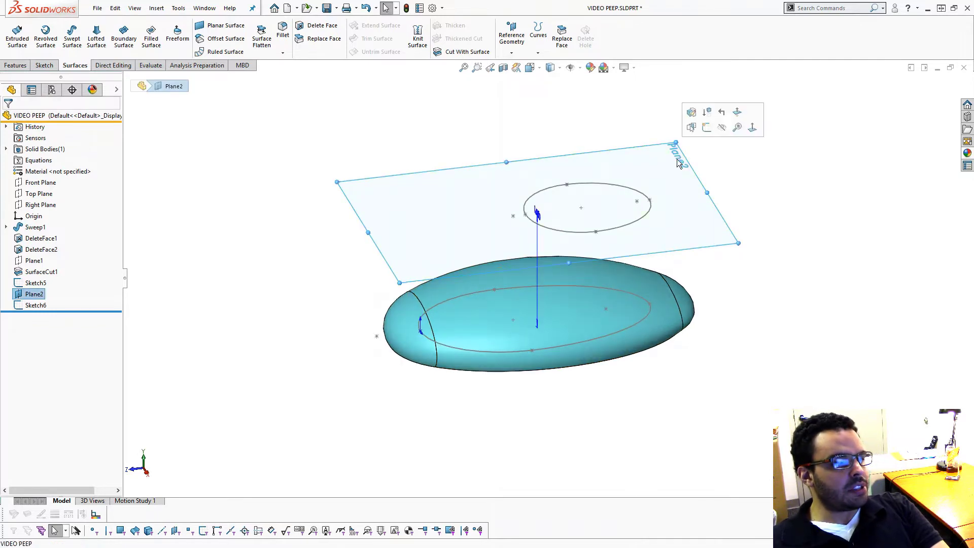
{"action": "left_click", "coordinate": [724, 129]}
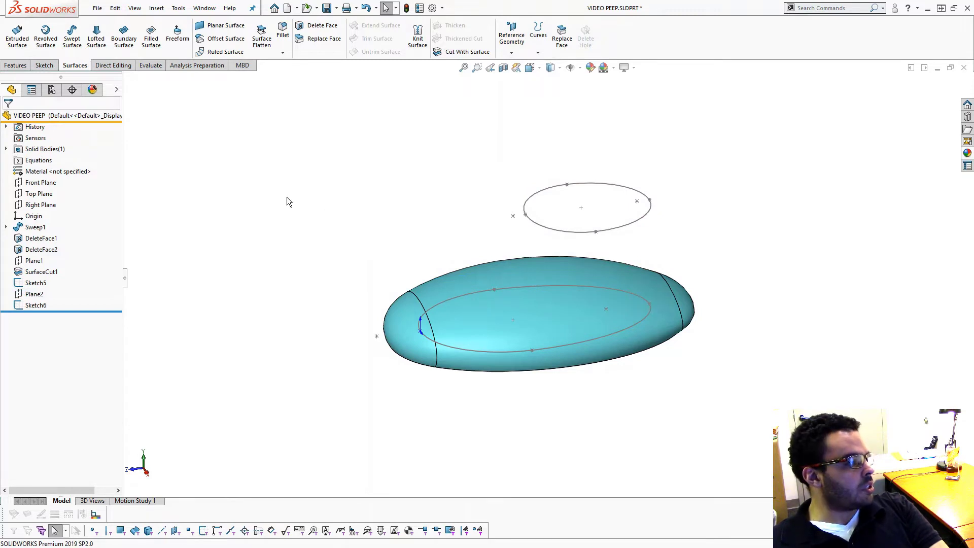
{"action": "left_click", "coordinate": [51, 205]}
{"action": "left_click", "coordinate": [86, 185]}
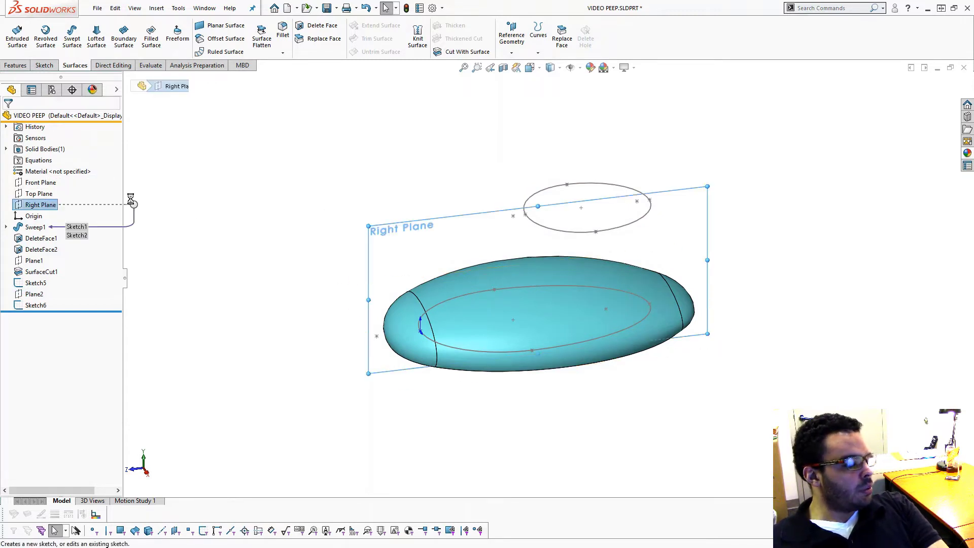
Step: Draw a slanted line above the body's left end and a three-point arc bulging right
{"action": "key", "text": "ctrl+8"}
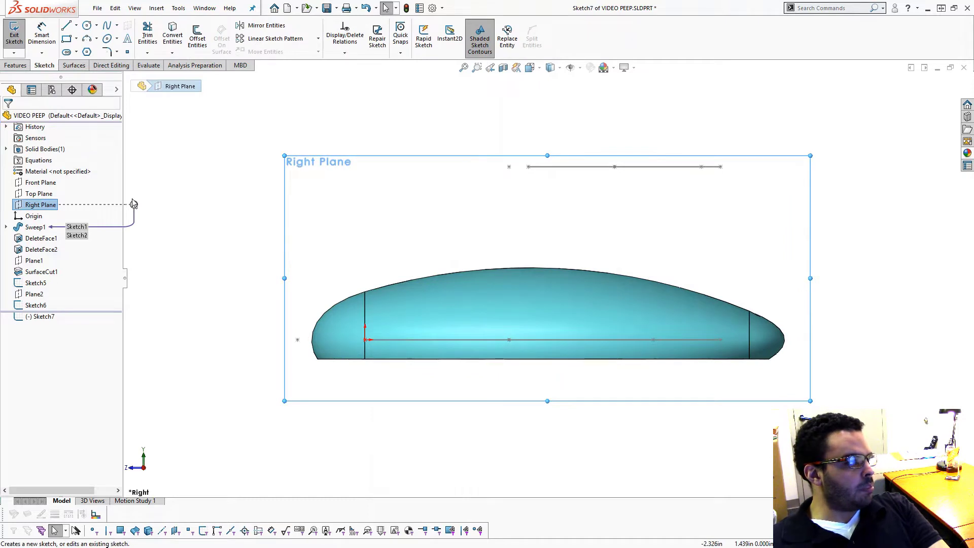
{"action": "left_click", "coordinate": [66, 26]}
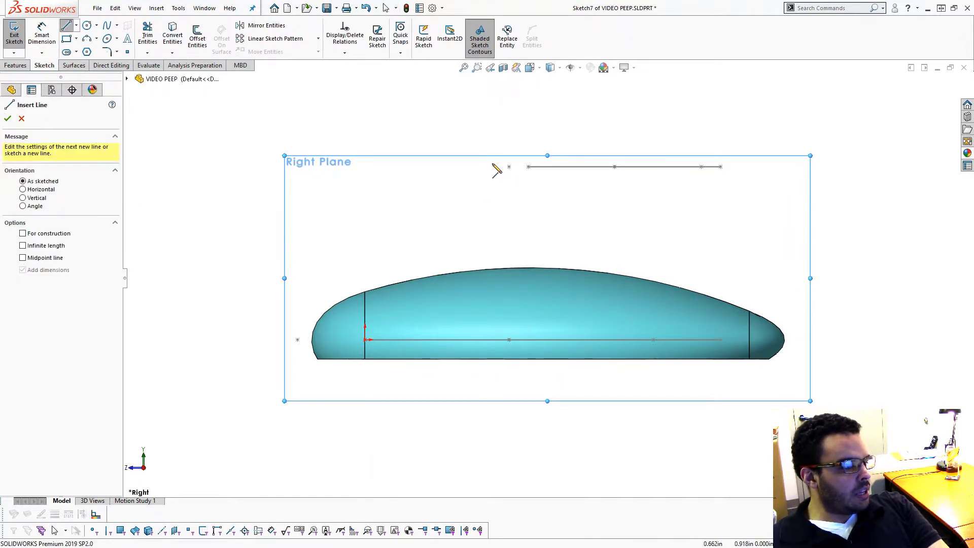
{"action": "mouse_move", "coordinate": [493, 160]}
{"action": "left_mouse_down"}
{"action": "mouse_move", "coordinate": [352, 260]}
{"action": "mouse_move", "coordinate": [316, 304]}
{"action": "left_mouse_up"}
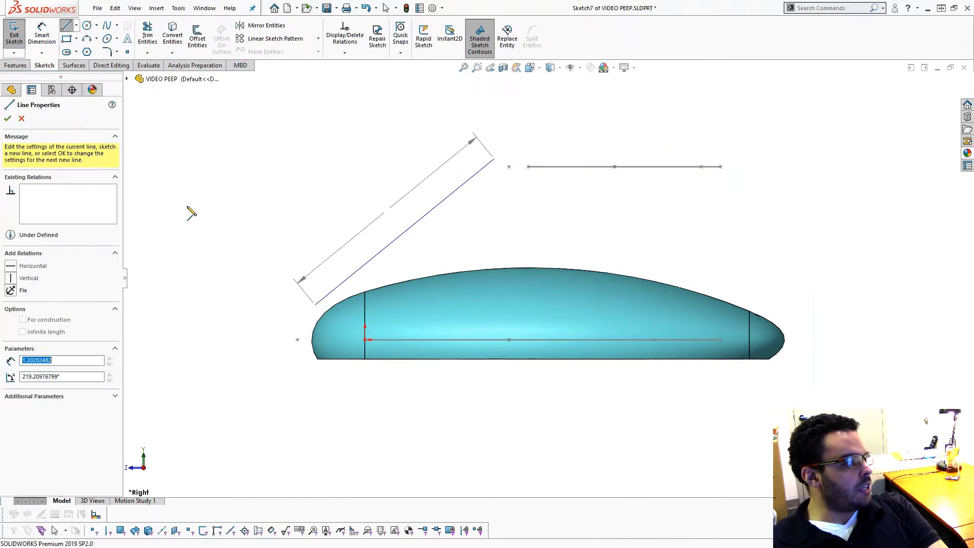
{"action": "key", "text": "a"}
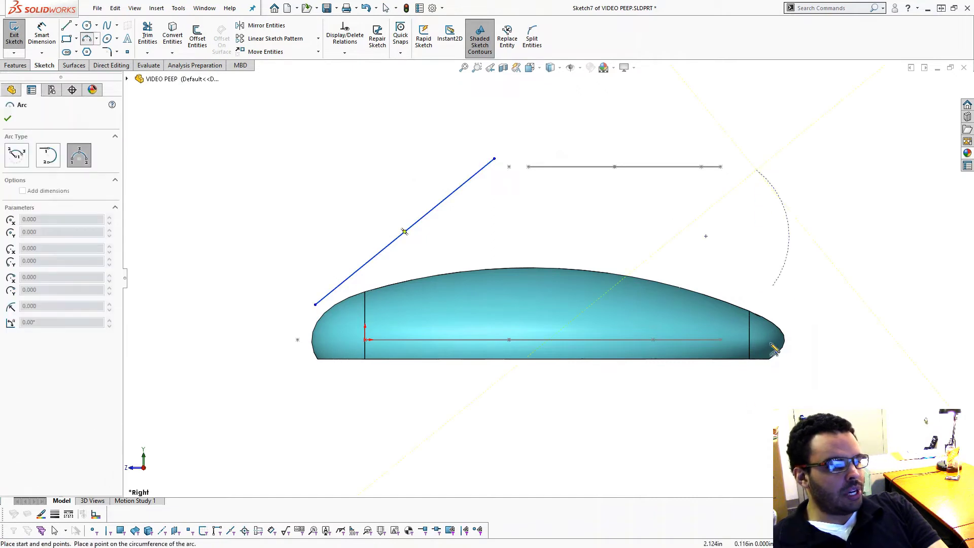
{"action": "left_click", "coordinate": [745, 402]}
{"action": "left_click", "coordinate": [799, 276]}
{"action": "key", "text": "Escape"}
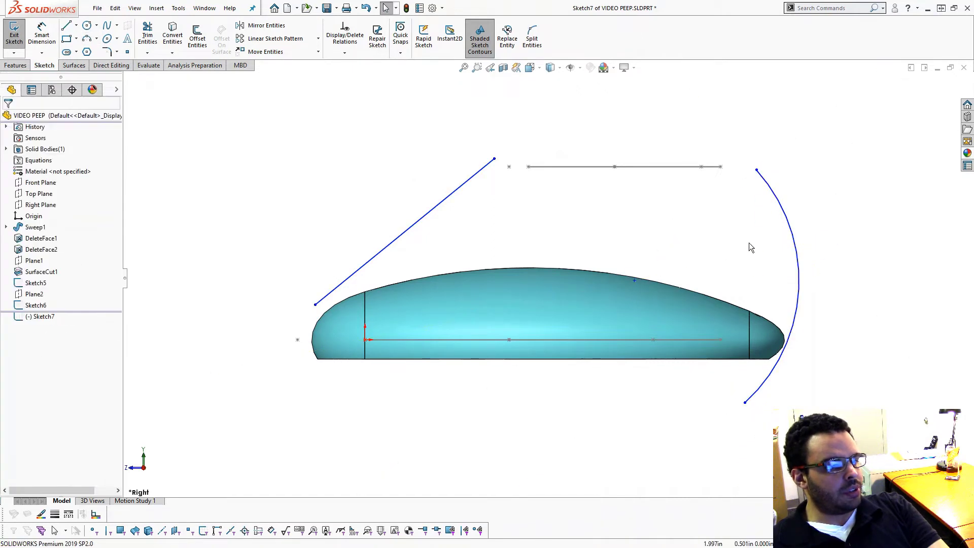
Step: Pierce the line's top end to the upper ellipse and its bottom end to the lower ellipse
{"action": "middle_click_drag", "start_coordinate": [751, 248], "coordinate": [771, 282]}
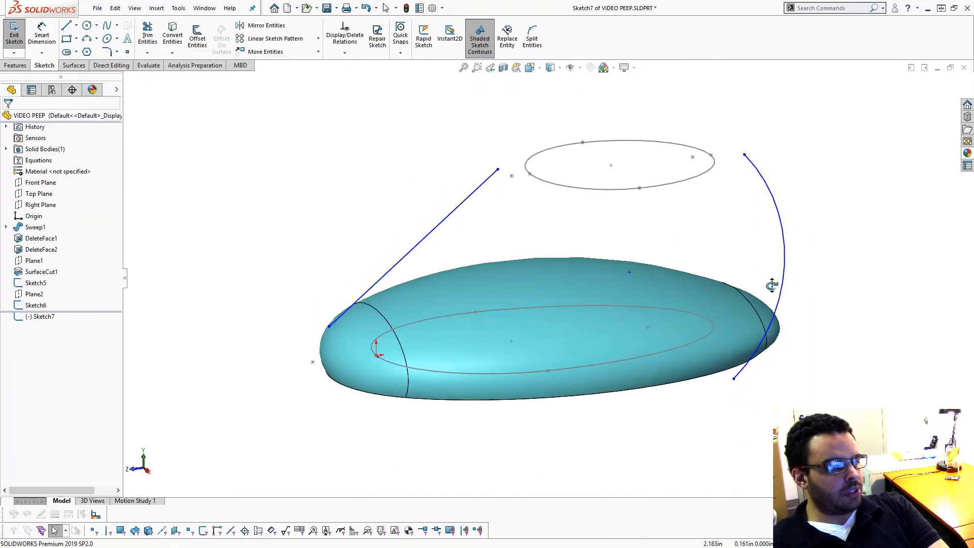
{"action": "left_click", "coordinate": [498, 170]}
{"action": "left_click", "coordinate": [558, 151], "text": "ctrl"}
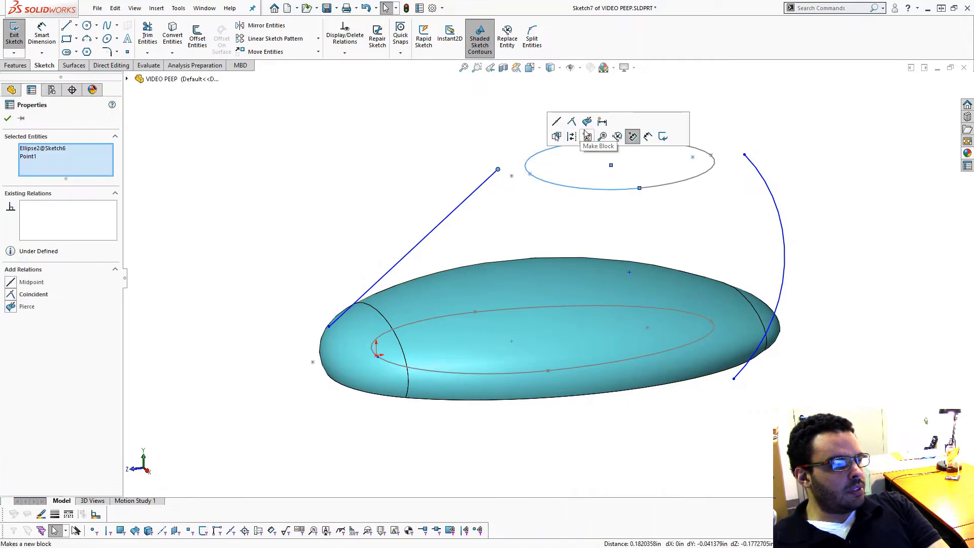
{"action": "left_click", "coordinate": [586, 123]}
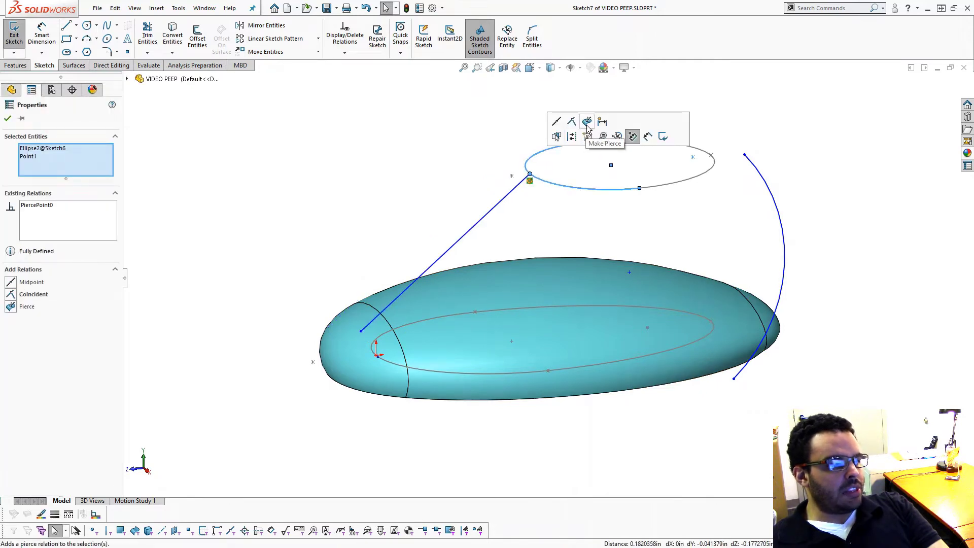
{"action": "left_click", "coordinate": [484, 157]}
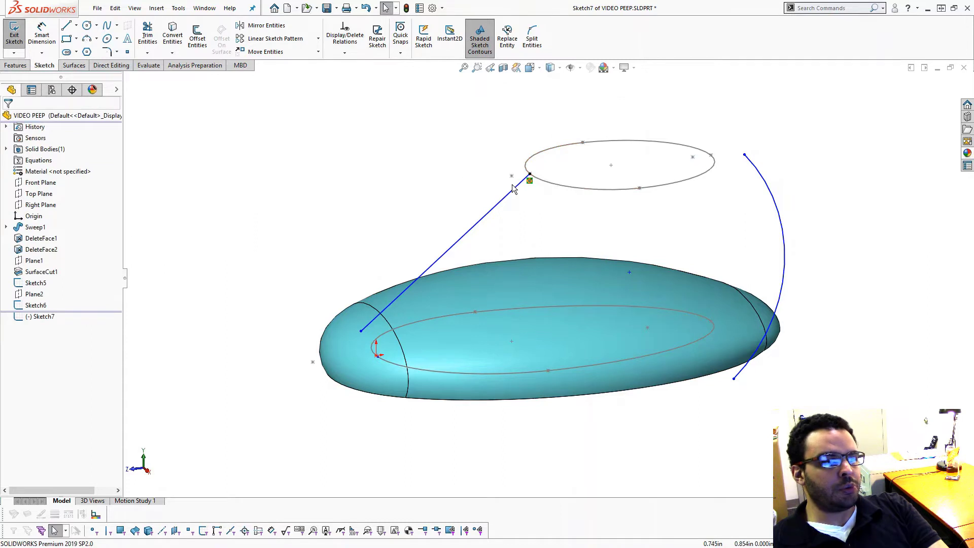
{"action": "left_click", "coordinate": [361, 331]}
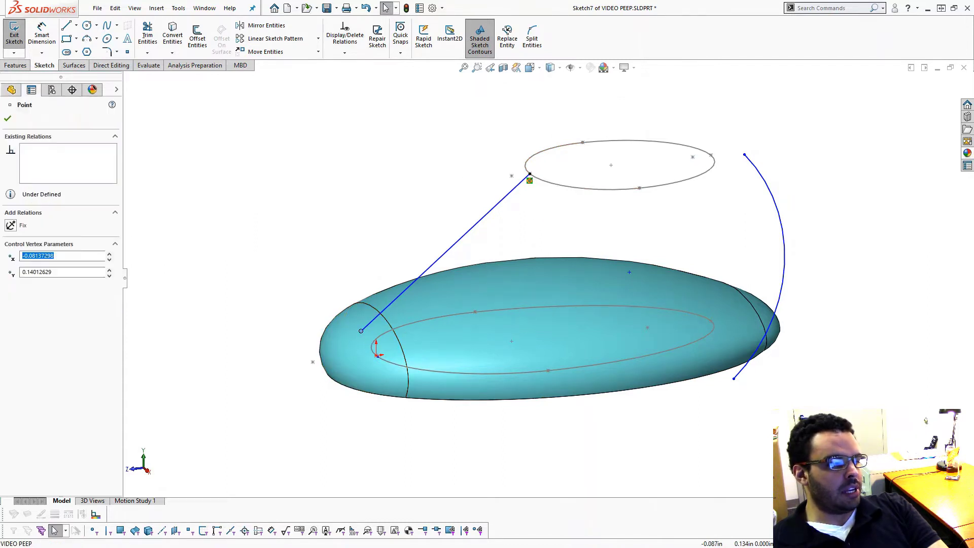
{"action": "left_click", "coordinate": [391, 366], "text": "ctrl"}
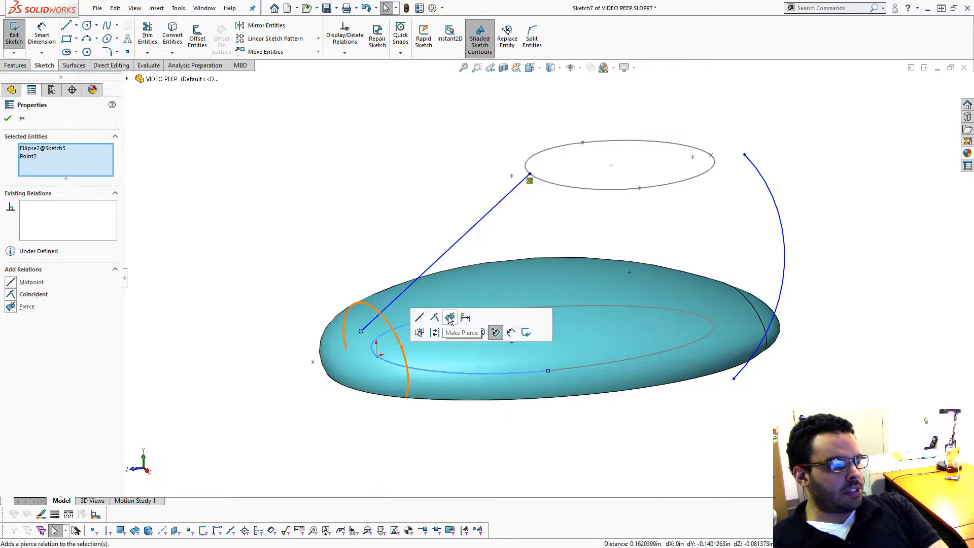
{"action": "left_click", "coordinate": [496, 332]}
{"action": "left_click", "coordinate": [394, 197]}
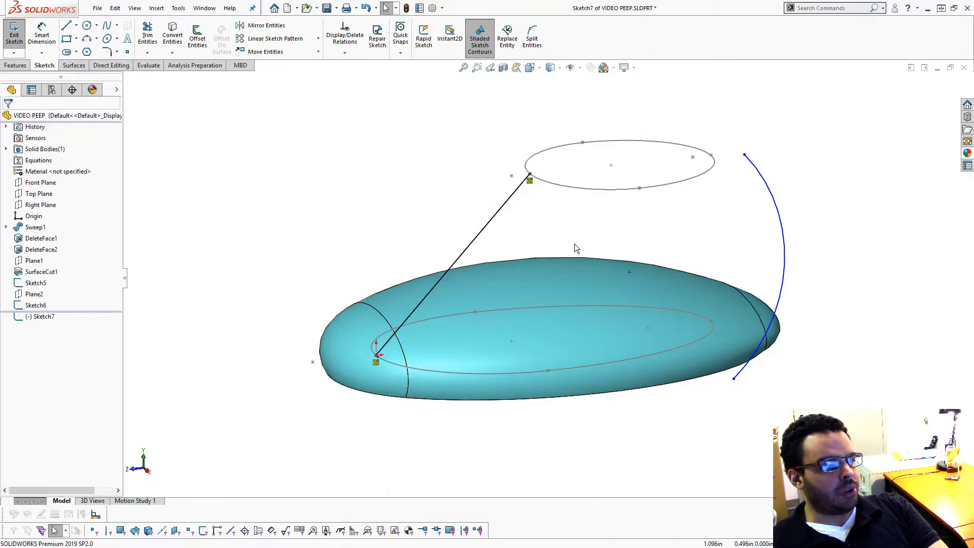
Step: Make the arc's top and bottom endpoints coincident with the upper and lower ellipses
{"action": "left_click", "coordinate": [744, 155]}
{"action": "left_click", "coordinate": [714, 169], "text": "ctrl"}
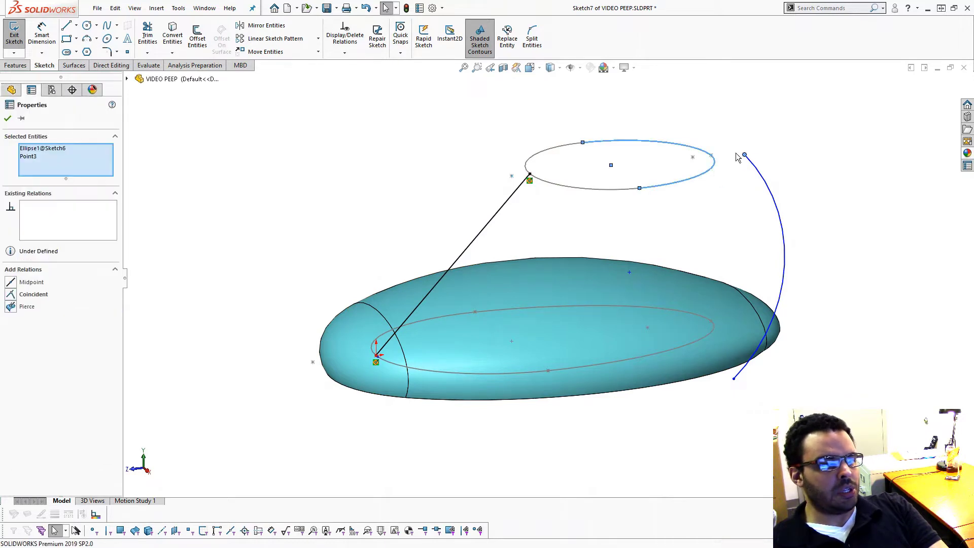
{"action": "left_click", "coordinate": [775, 128]}
{"action": "left_click", "coordinate": [803, 217]}
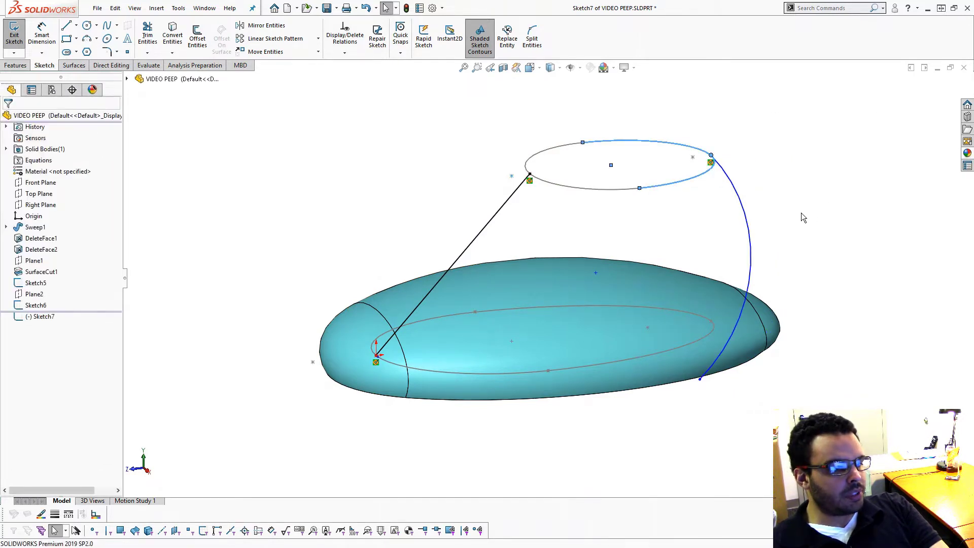
{"action": "left_click", "coordinate": [700, 379]}
{"action": "left_click", "coordinate": [714, 330], "text": "ctrl"}
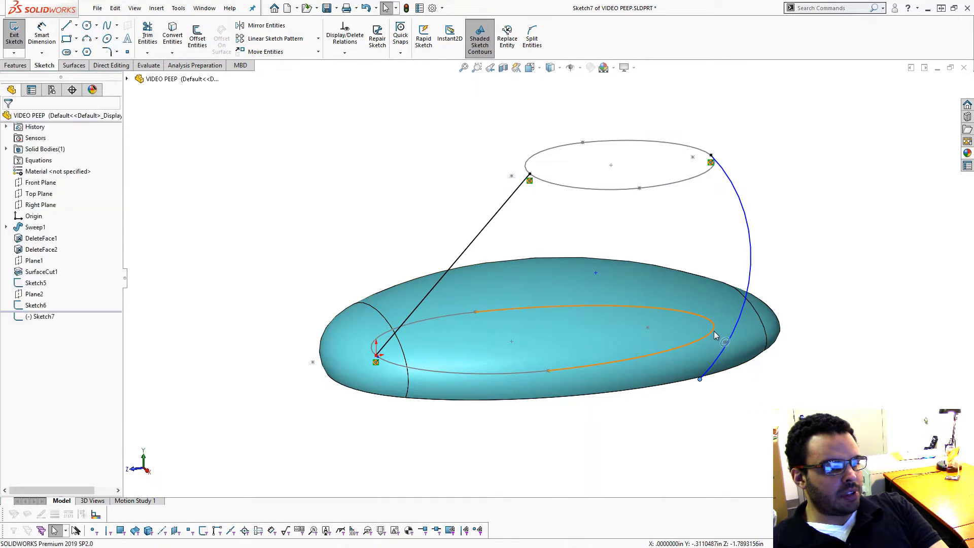
{"action": "left_click", "coordinate": [758, 286]}
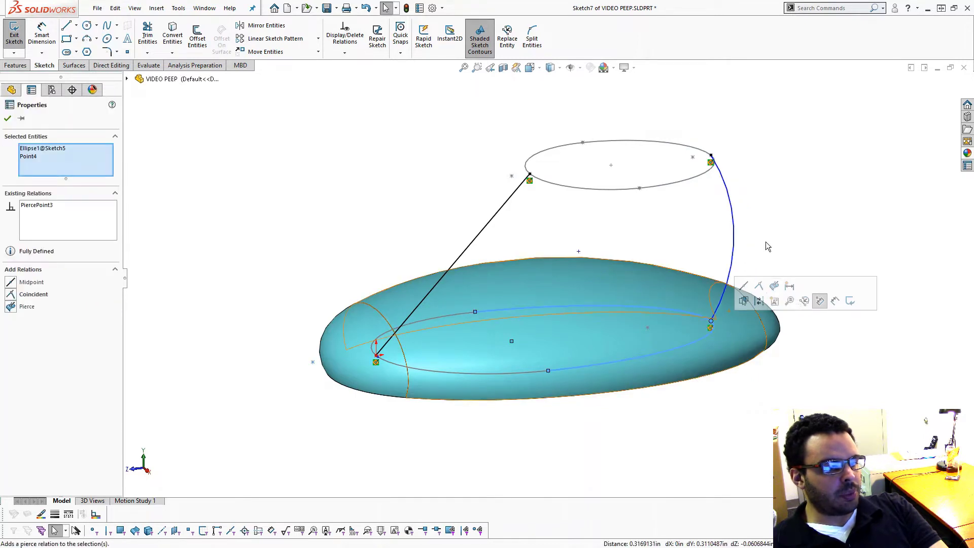
{"action": "left_click", "coordinate": [765, 241]}
Step: Widen the arc, dimension its radius to 1.000, and exit Sketch7
{"action": "mouse_move", "coordinate": [814, 177]}
{"action": "middle_mouse_down"}
{"action": "mouse_move", "coordinate": [764, 157]}
{"action": "mouse_move", "coordinate": [776, 167]}
{"action": "middle_mouse_up"}
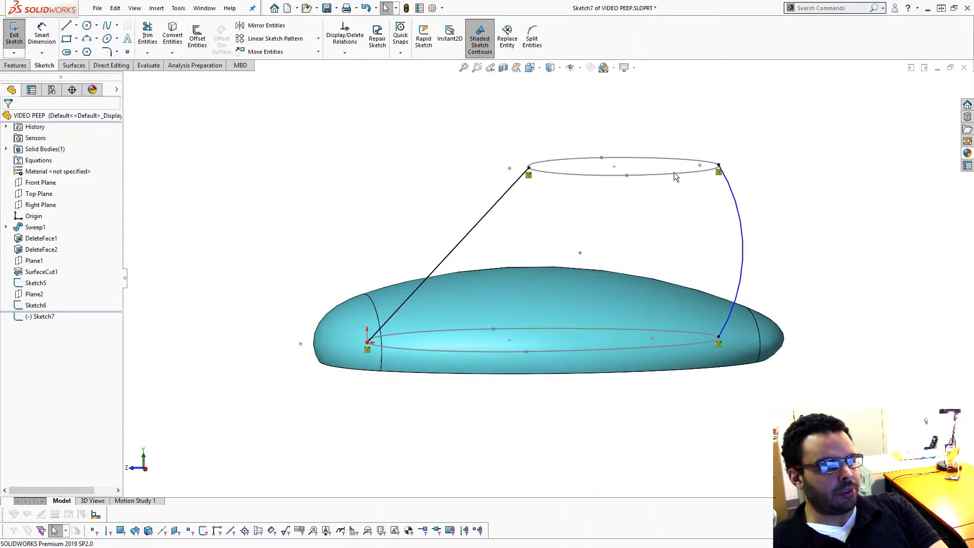
{"action": "left_click_drag", "start_coordinate": [743, 251], "coordinate": [762, 244]}
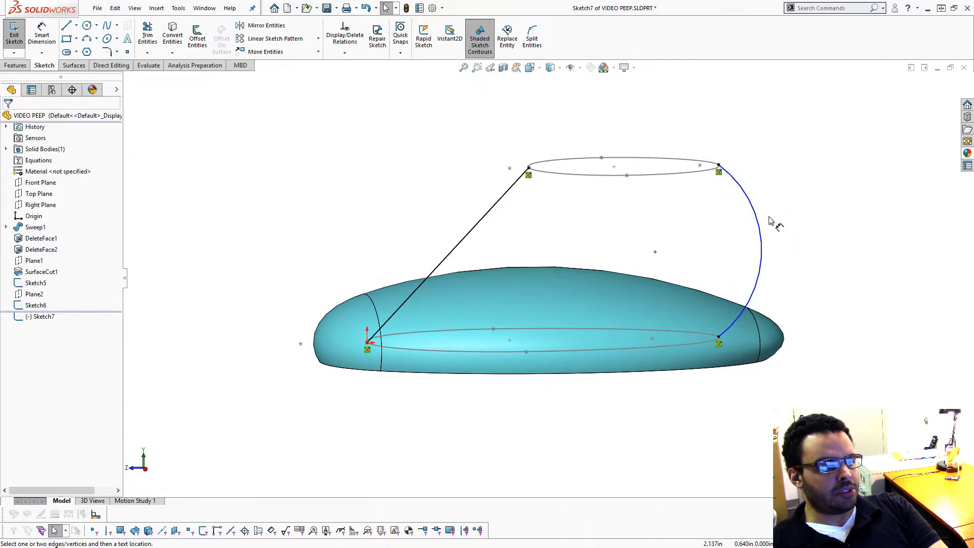
{"action": "left_click", "coordinate": [763, 233]}
{"action": "left_click", "coordinate": [842, 277]}
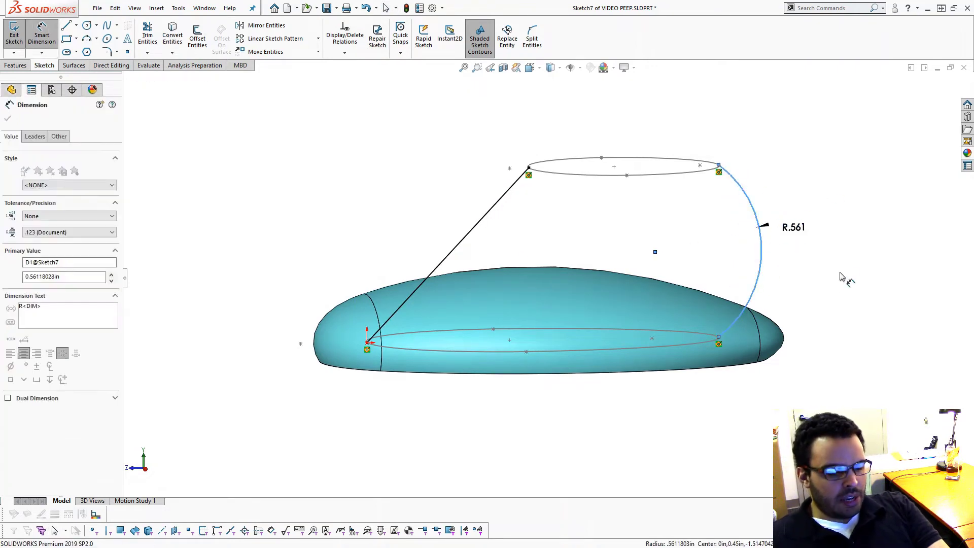
{"action": "key", "text": "Return"}
{"action": "key", "text": "Escape"}
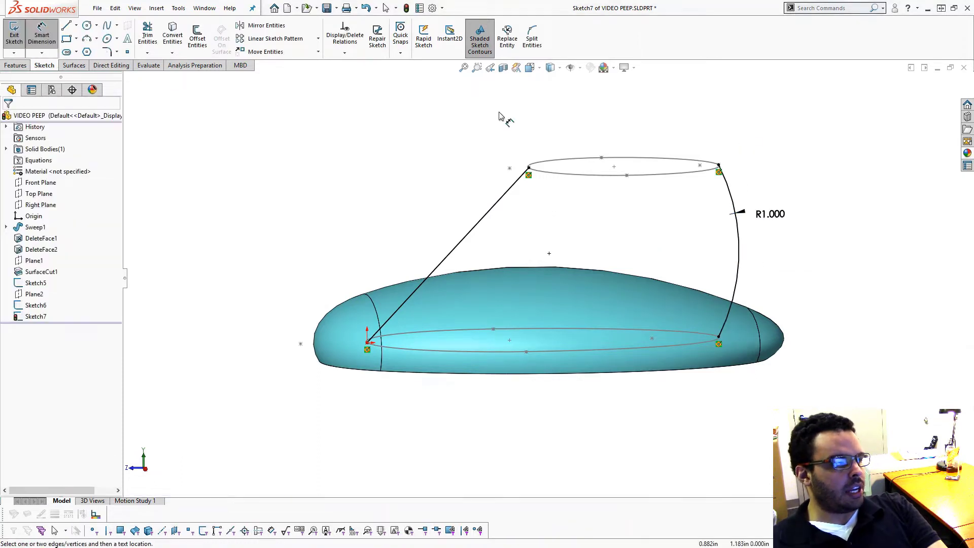
{"action": "left_click", "coordinate": [14, 33]}
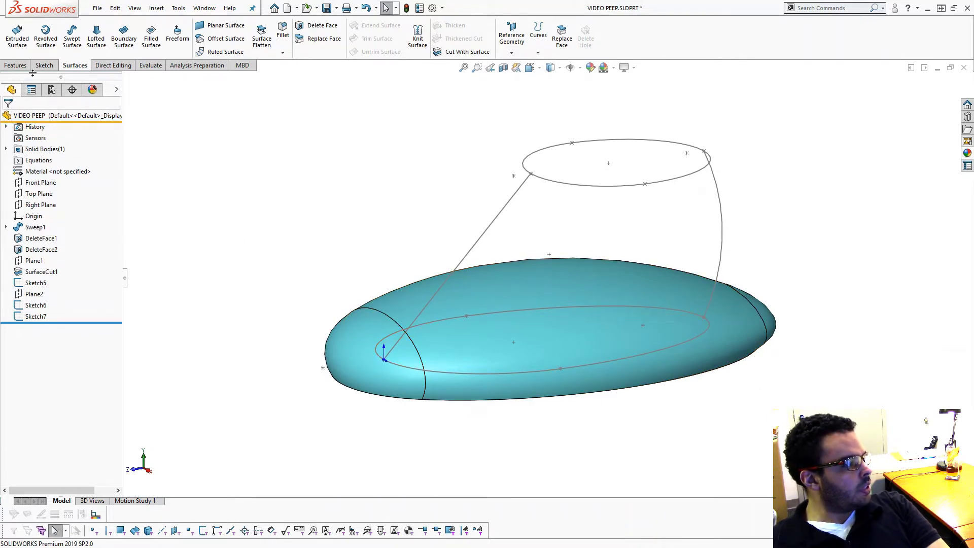
Step: Start a loft using the Sketch5 and Sketch6 ellipses as profiles
{"action": "left_click", "coordinate": [17, 67]}
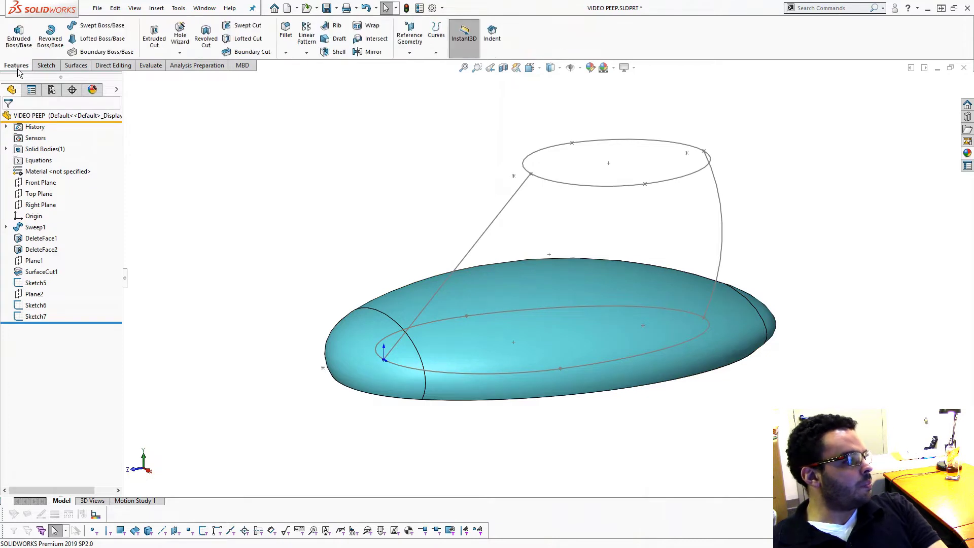
{"action": "left_click", "coordinate": [85, 39]}
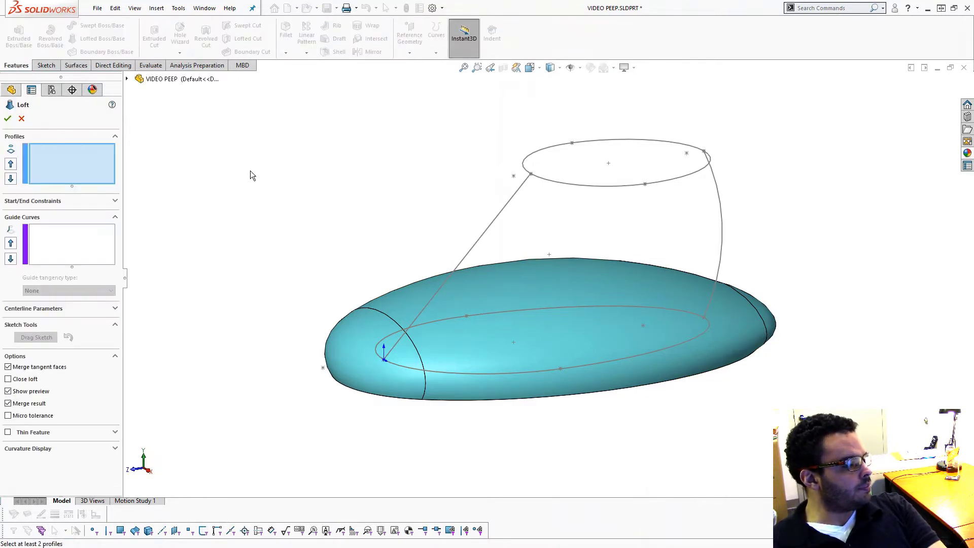
{"action": "left_click", "coordinate": [401, 368]}
{"action": "left_click", "coordinate": [547, 180]}
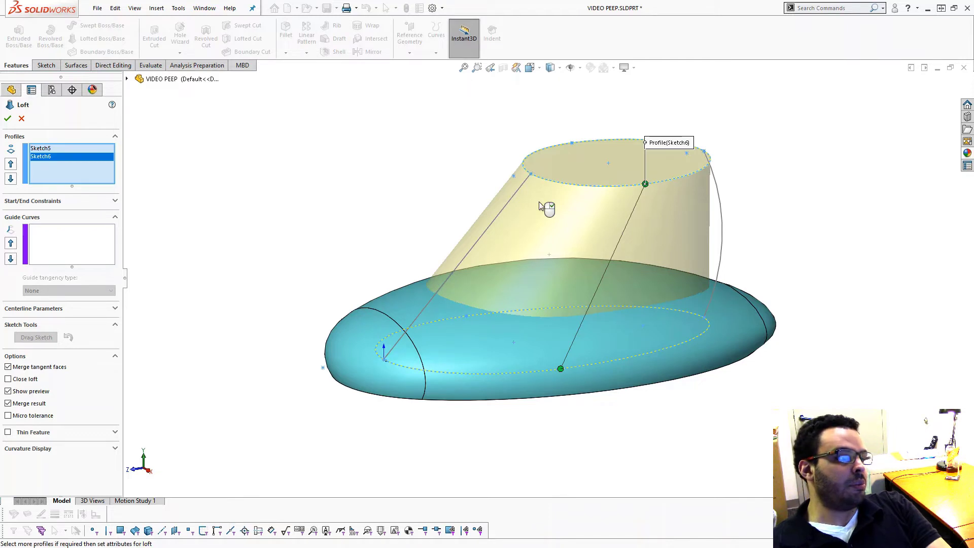
Step: Add the right-hand arc and the slanted line as guide curves and accept Loft1
{"action": "left_click", "coordinate": [64, 232]}
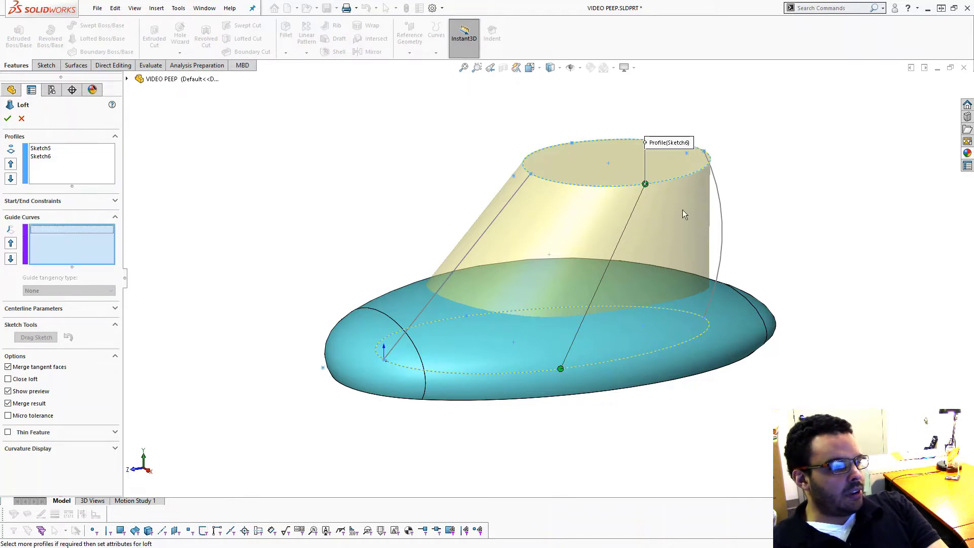
{"action": "left_click", "coordinate": [715, 184]}
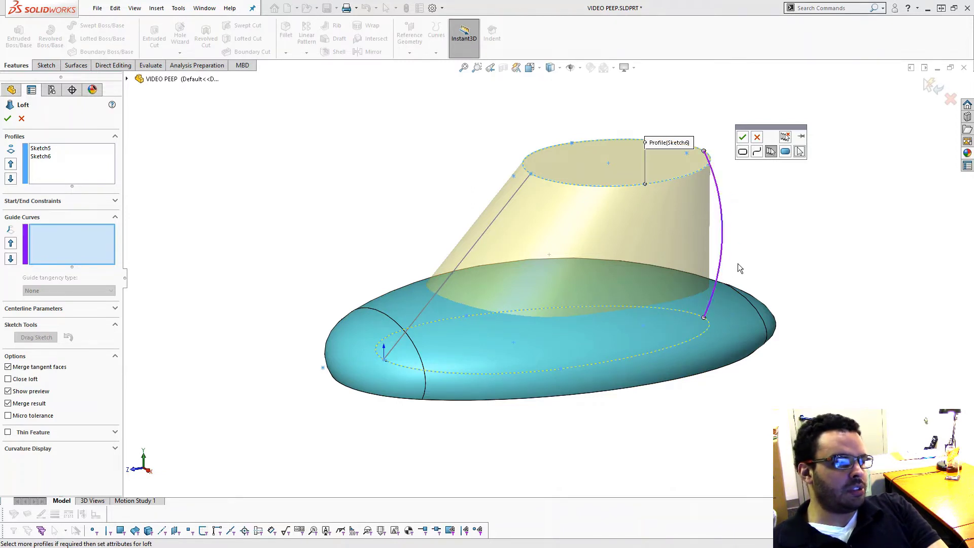
{"action": "left_click", "coordinate": [743, 139]}
{"action": "middle_click_drag", "start_coordinate": [683, 160], "coordinate": [568, 187]}
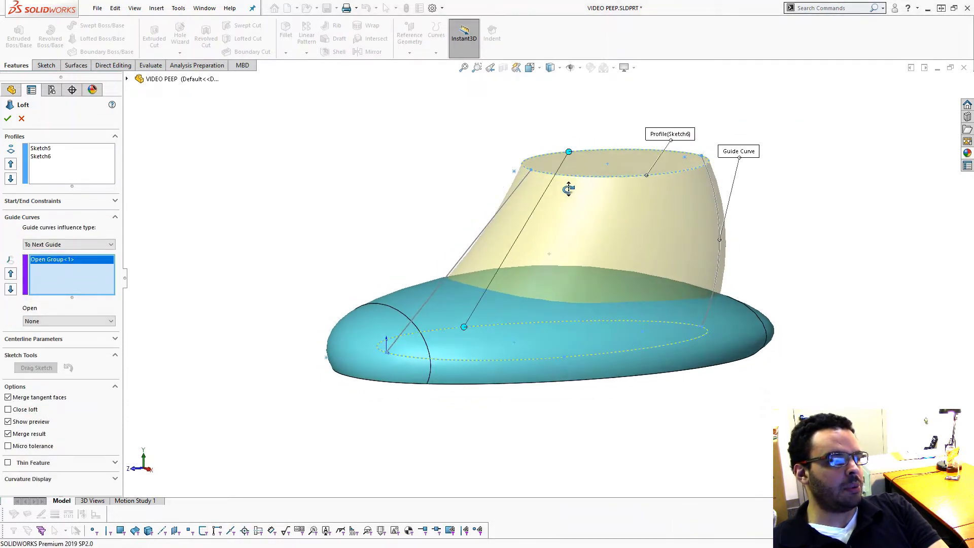
{"action": "left_click", "coordinate": [505, 202]}
{"action": "left_click", "coordinate": [543, 150]}
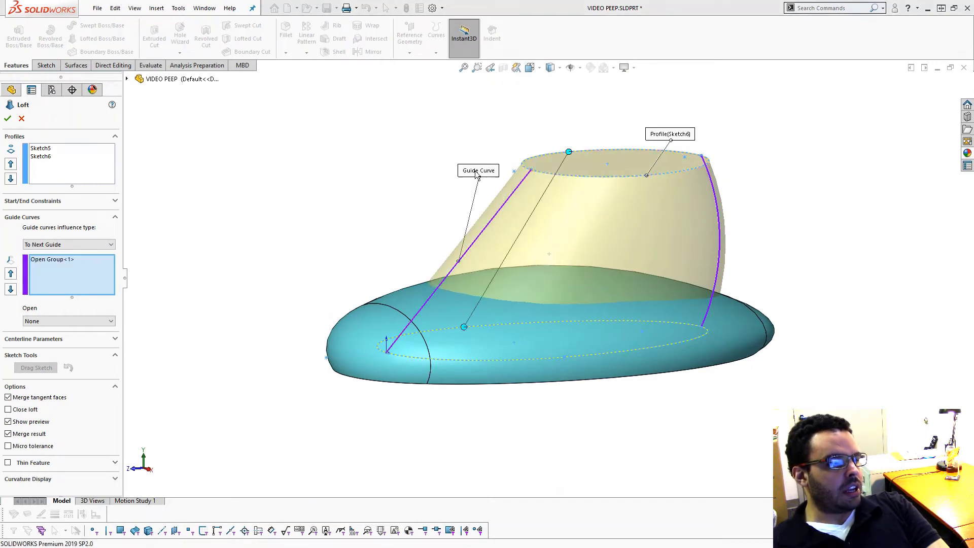
{"action": "mouse_move", "coordinate": [542, 150]}
{"action": "middle_mouse_down"}
{"action": "mouse_move", "coordinate": [429, 155]}
{"action": "mouse_move", "coordinate": [480, 185]}
{"action": "mouse_move", "coordinate": [472, 183]}
{"action": "middle_mouse_up"}
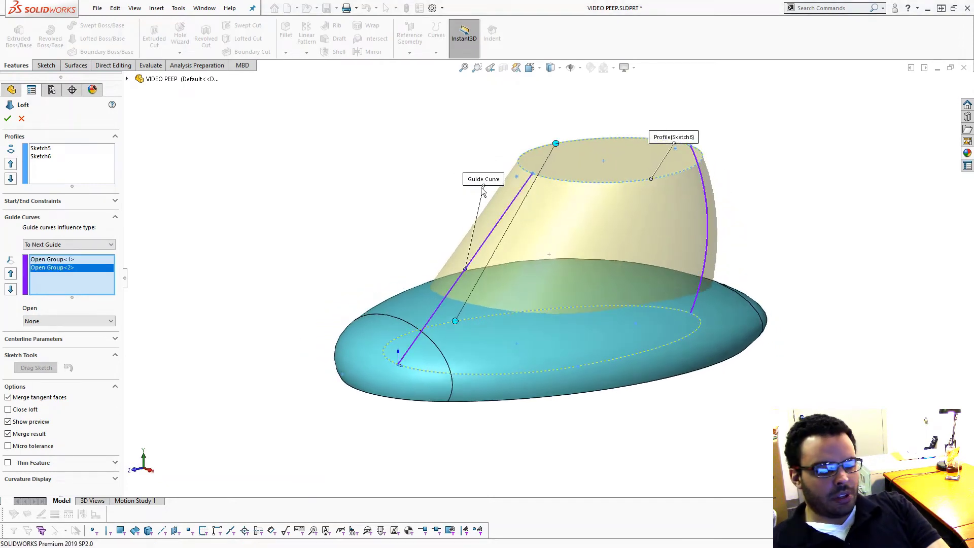
{"action": "left_click", "coordinate": [10, 118]}
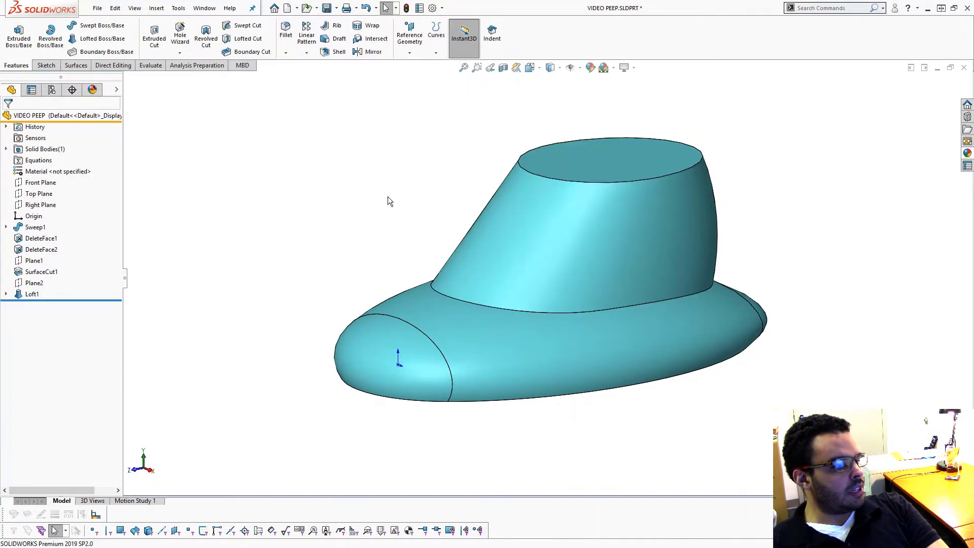
{"action": "mouse_move", "coordinate": [387, 196]}
{"action": "middle_mouse_down"}
{"action": "mouse_move", "coordinate": [322, 129]}
{"action": "mouse_move", "coordinate": [395, 185]}
{"action": "middle_mouse_up"}
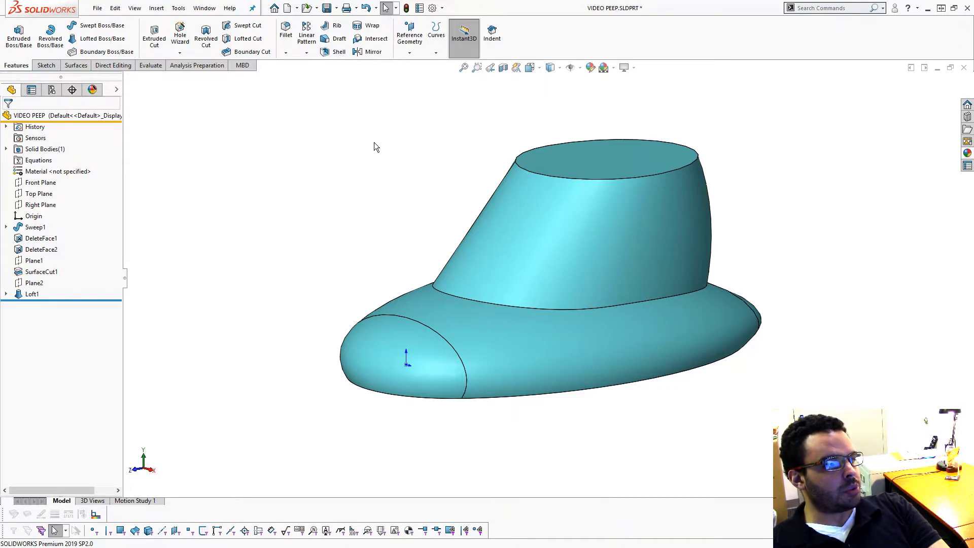
Step: Dome the flat top face 0.300in high with Continuous dome unchecked
{"action": "left_click", "coordinate": [813, 8]}
{"action": "type", "text": "DOM"}
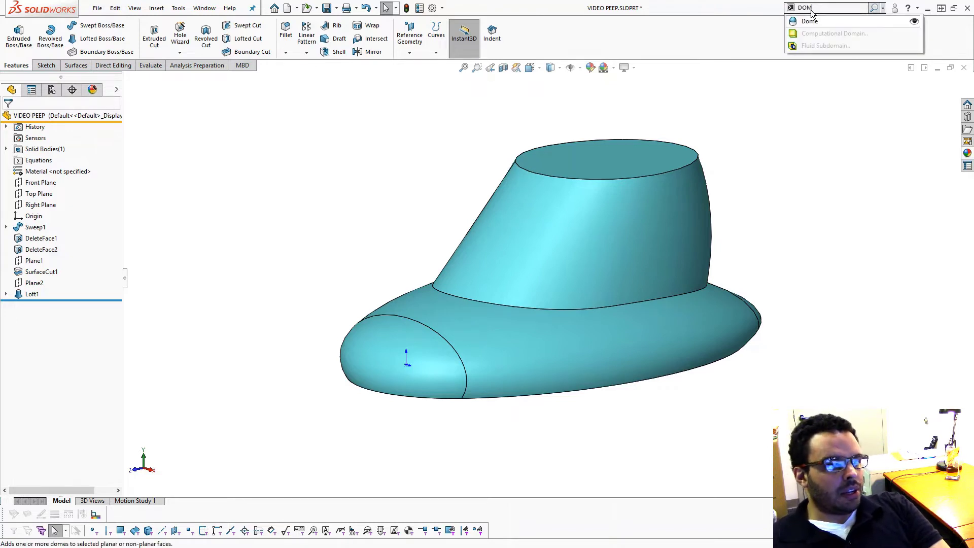
{"action": "left_click", "coordinate": [809, 20]}
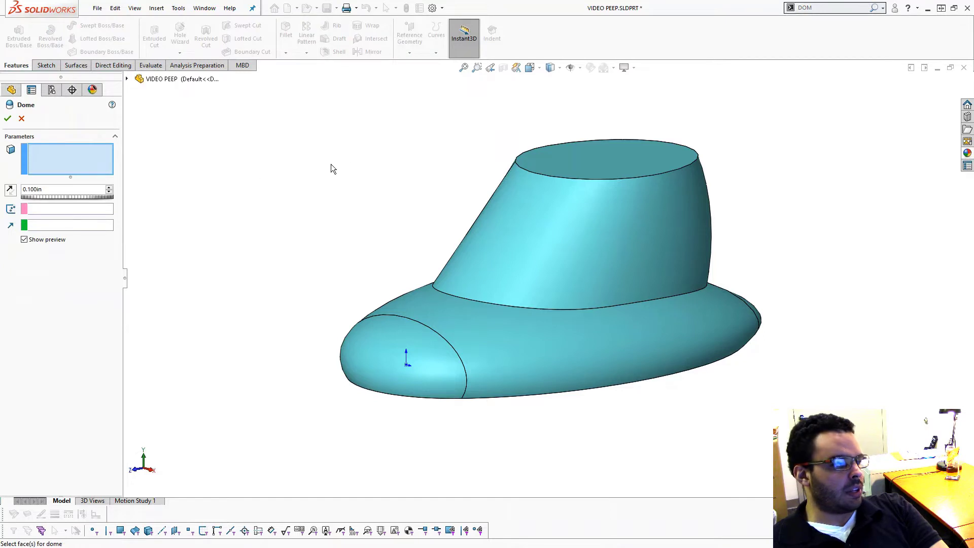
{"action": "left_click", "coordinate": [567, 155]}
{"action": "scroll", "coordinate": [585, 157], "scroll_direction": "down", "scroll_amount": 5}
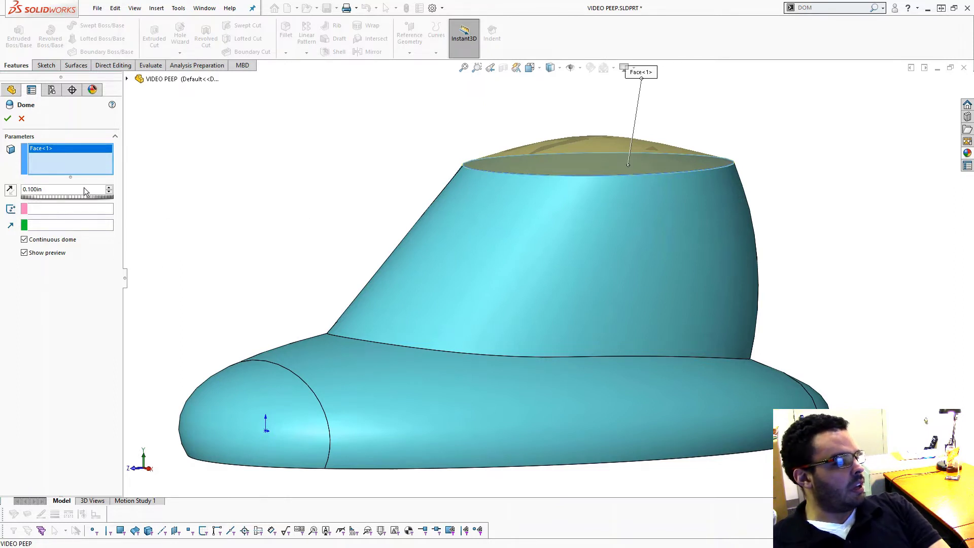
{"action": "left_click", "coordinate": [24, 241]}
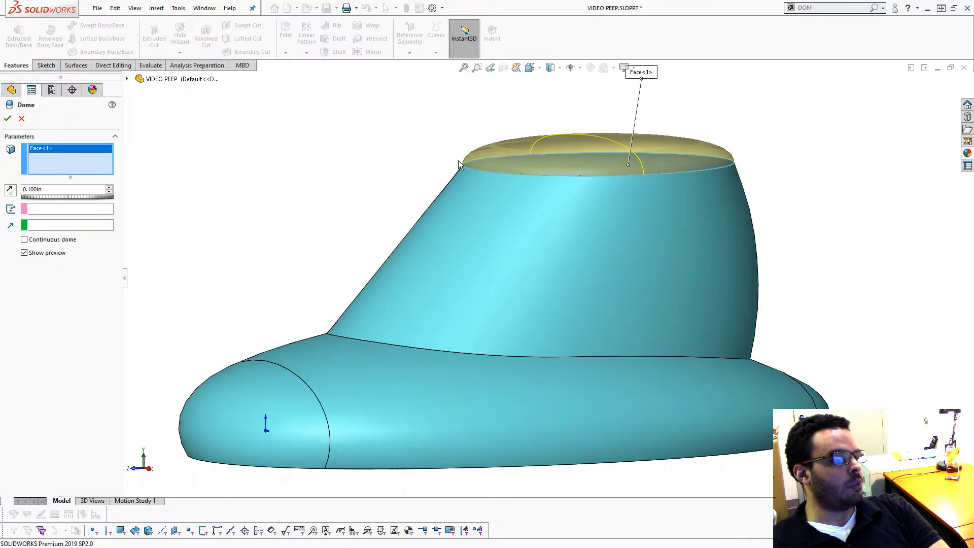
{"action": "double_click", "coordinate": [57, 189]}
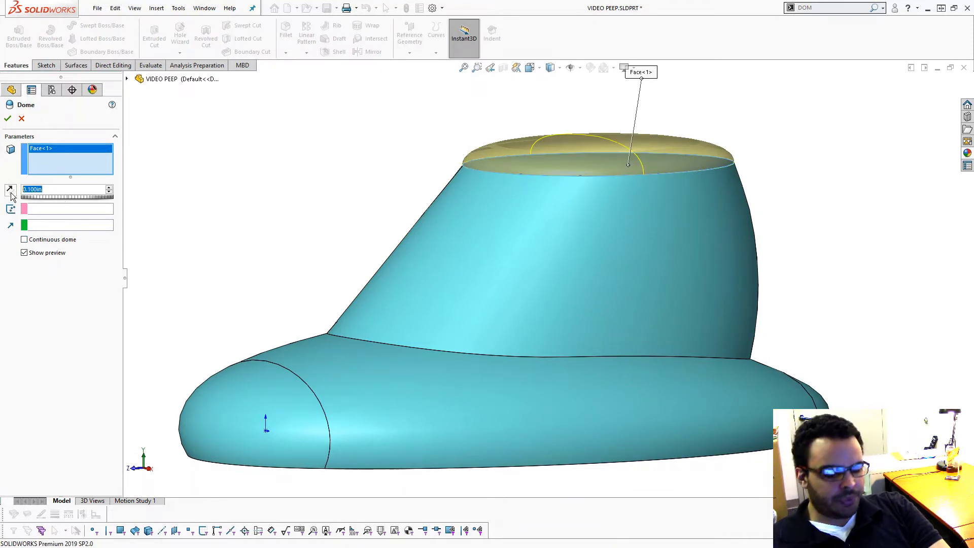
{"action": "key", "text": "Tab"}
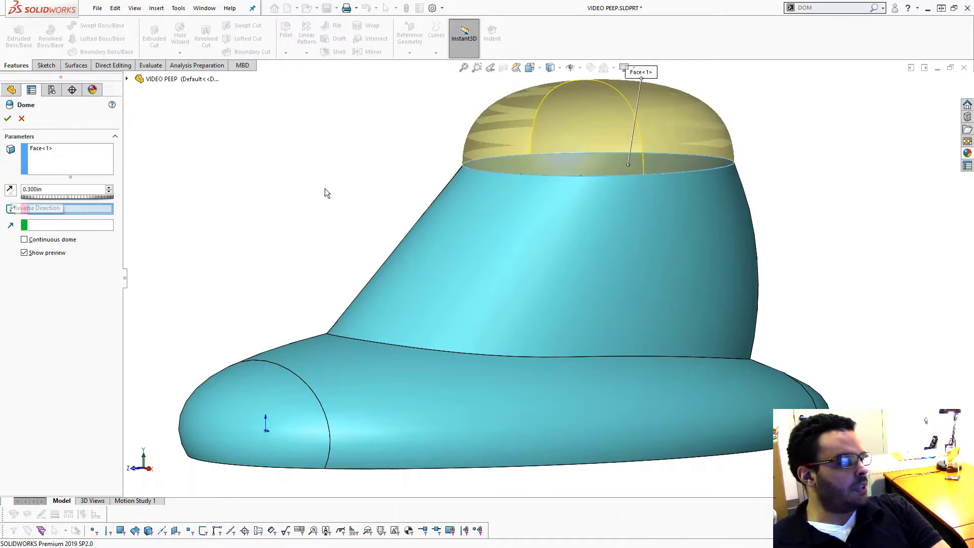
{"action": "middle_click_drag", "start_coordinate": [665, 124], "coordinate": [528, 168]}
{"action": "middle_click_drag", "start_coordinate": [604, 151], "coordinate": [619, 157]}
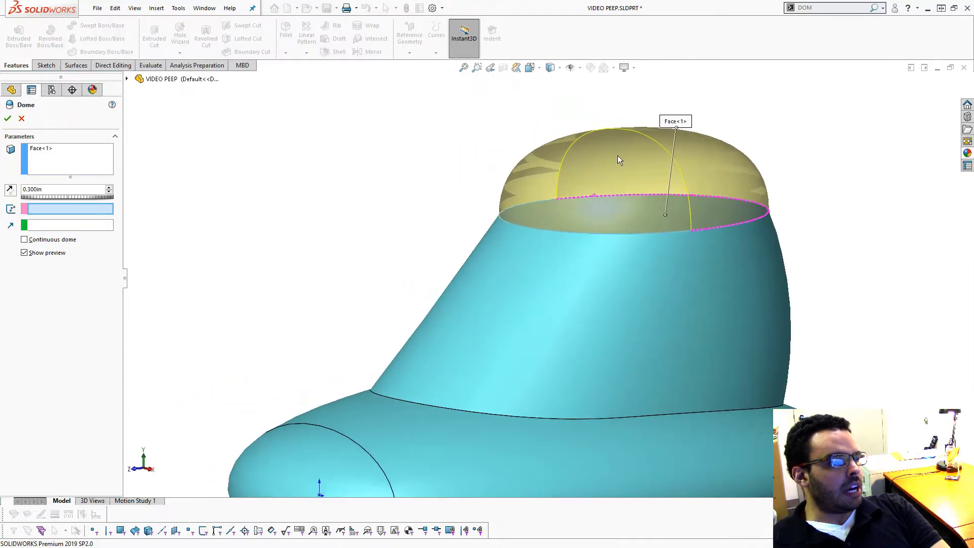
{"action": "key", "text": "Return"}
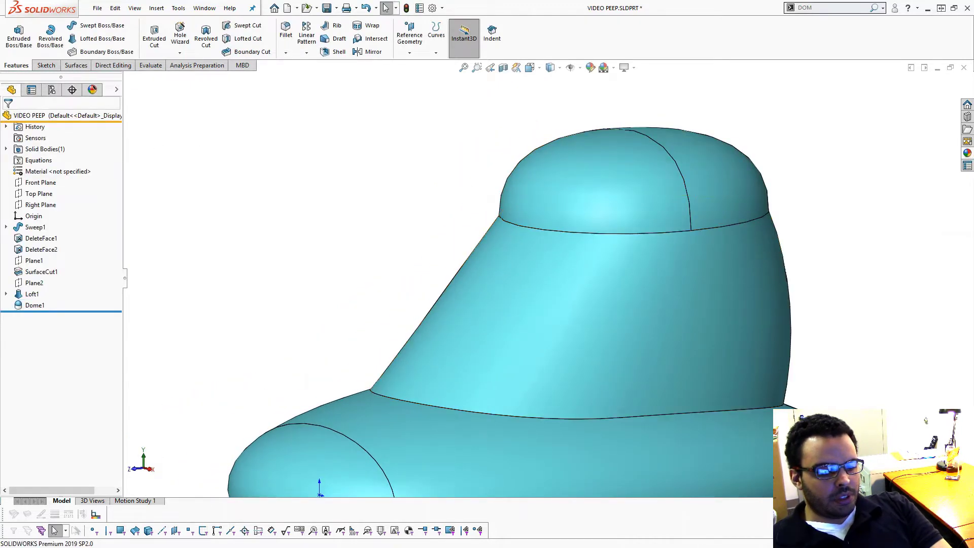
Step: Orbit out and select the new dome face to inspect it
{"action": "middle_click_drag", "start_coordinate": [736, 226], "coordinate": [684, 213]}
{"action": "scroll", "coordinate": [706, 250], "scroll_direction": "up", "scroll_amount": 2}
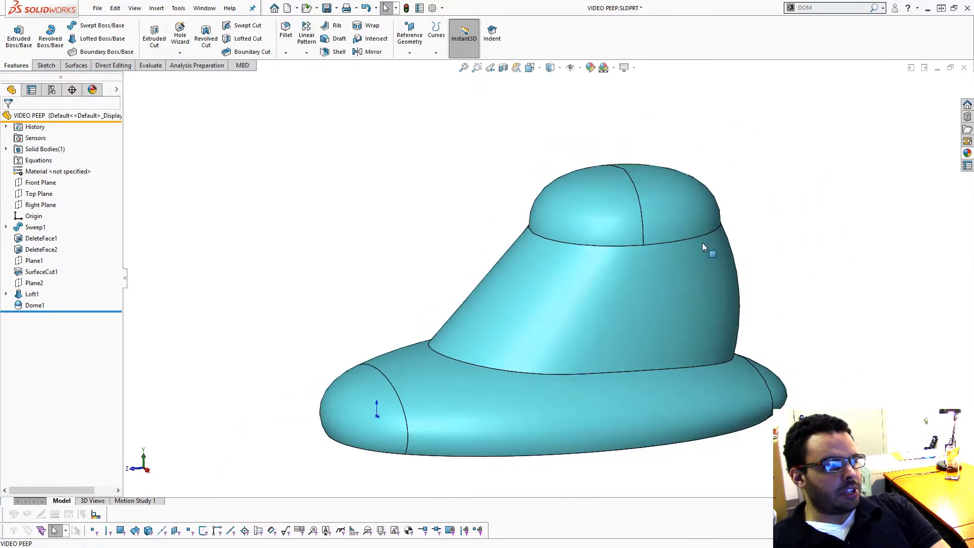
{"action": "middle_click_drag", "start_coordinate": [706, 250], "coordinate": [675, 254]}
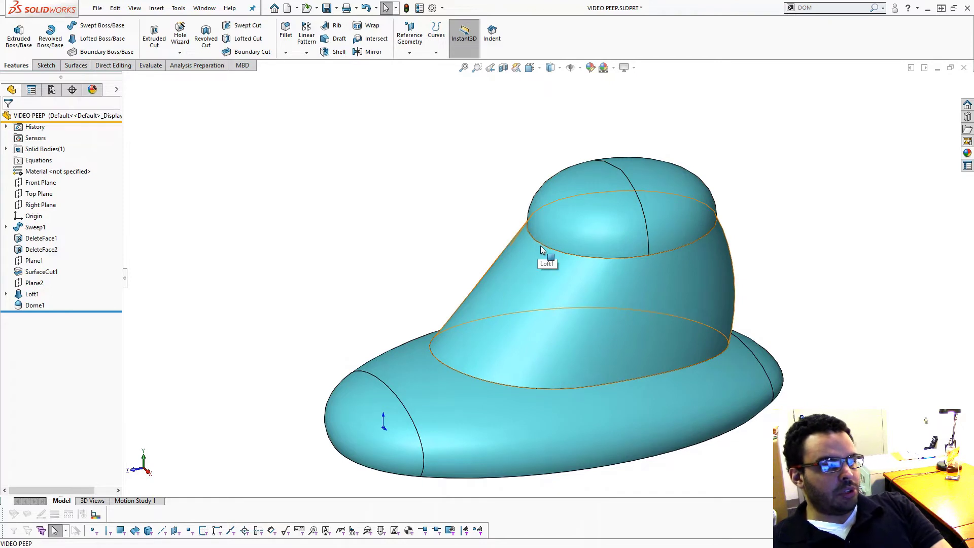
{"action": "left_click", "coordinate": [631, 187]}
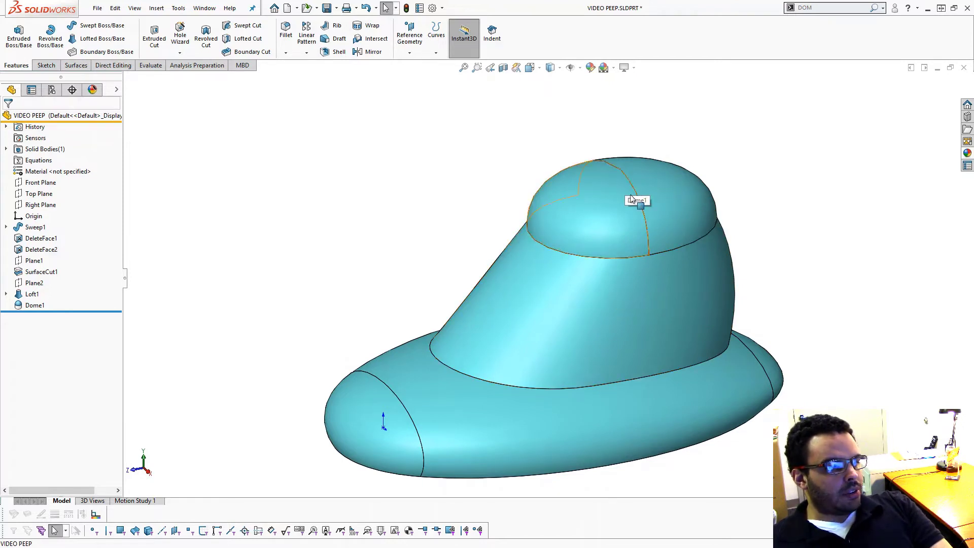
{"action": "scroll", "coordinate": [616, 223], "scroll_direction": "down", "scroll_amount": 3}
{"action": "middle_click_drag", "start_coordinate": [616, 223], "coordinate": [620, 229]}
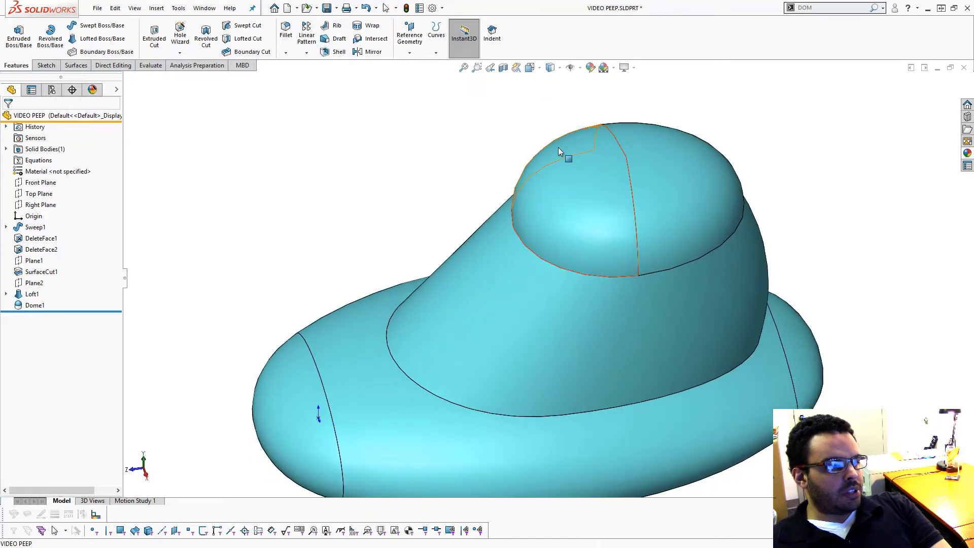
{"action": "left_click", "coordinate": [575, 198]}
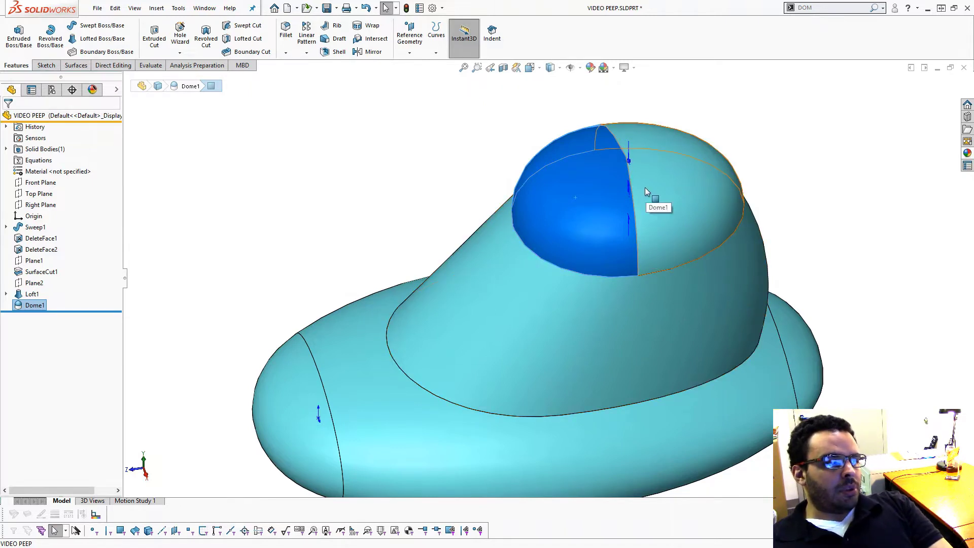
Step: Check the seam edge across the dome, then start a sketch on the Top Plane
{"action": "middle_click_drag", "start_coordinate": [644, 196], "coordinate": [674, 211]}
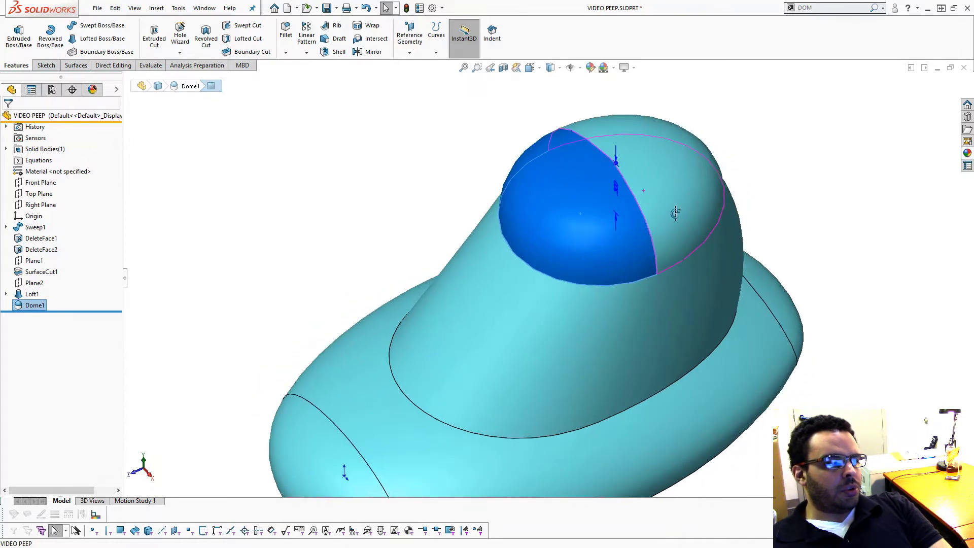
{"action": "scroll", "coordinate": [630, 189], "scroll_direction": "down", "scroll_amount": 3}
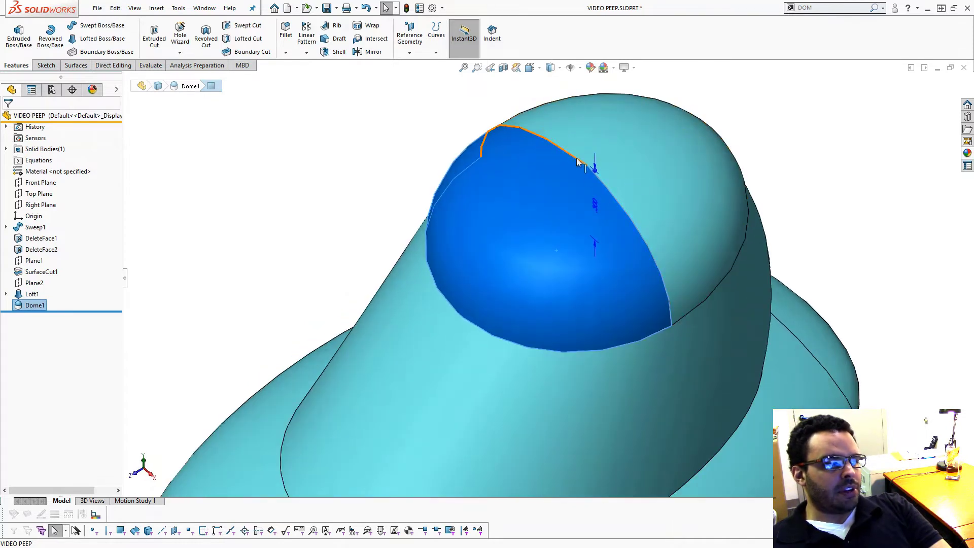
{"action": "left_click", "coordinate": [604, 187]}
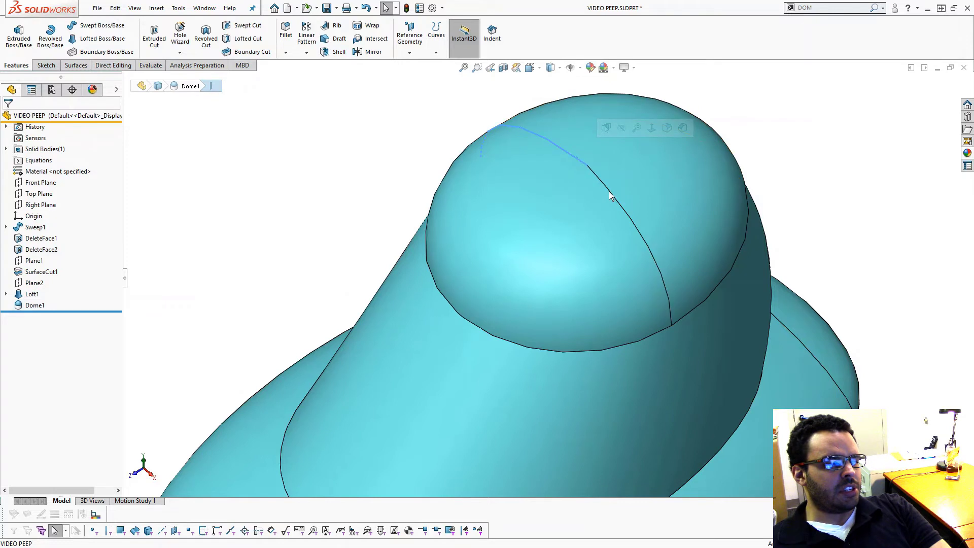
{"action": "left_click", "coordinate": [659, 267]}
{"action": "scroll", "coordinate": [631, 250], "scroll_direction": "up", "scroll_amount": 2}
{"action": "middle_click_drag", "start_coordinate": [631, 249], "coordinate": [741, 313]}
{"action": "left_click", "coordinate": [364, 230]}
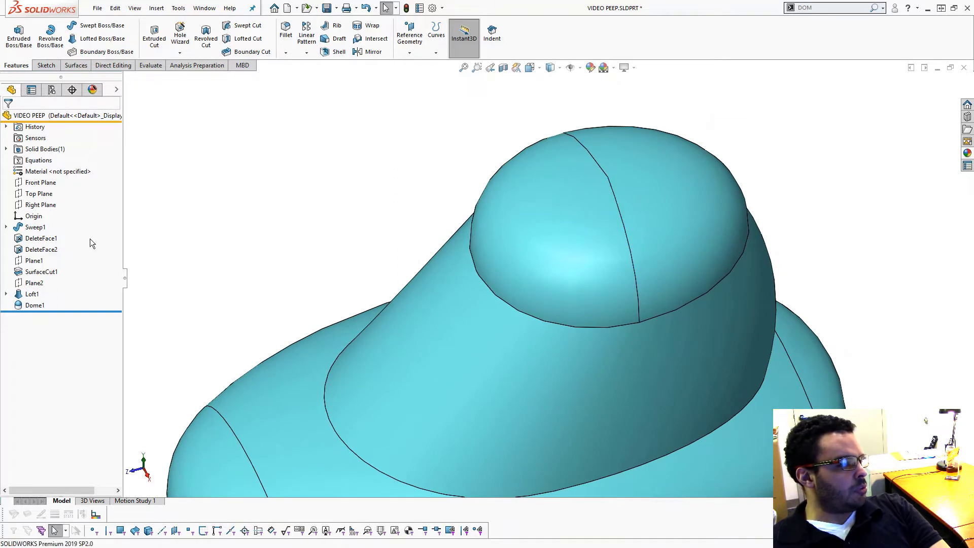
{"action": "left_click", "coordinate": [43, 194]}
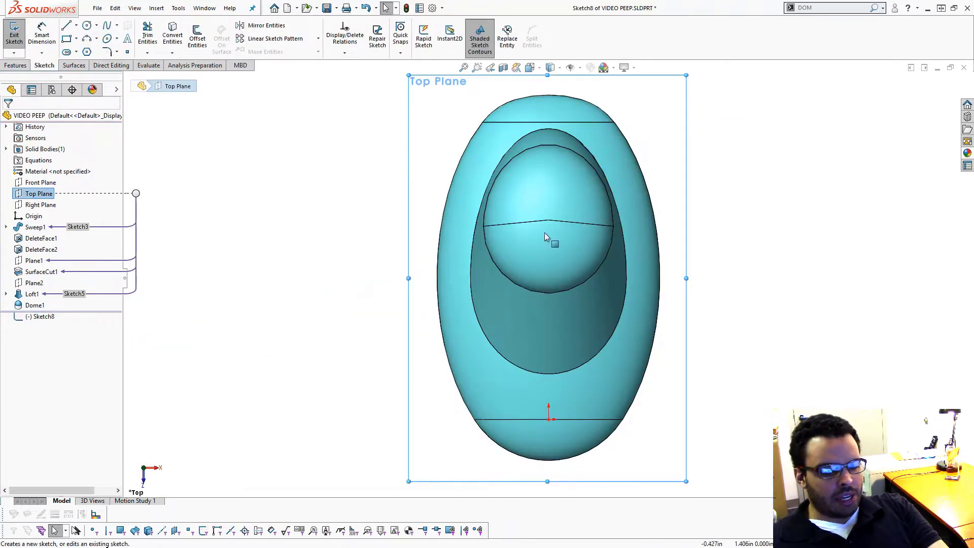
Step: Draw a horizontal line across the shoe and nudge it slightly upward
{"action": "scroll", "coordinate": [581, 223], "scroll_direction": "down", "scroll_amount": 2}
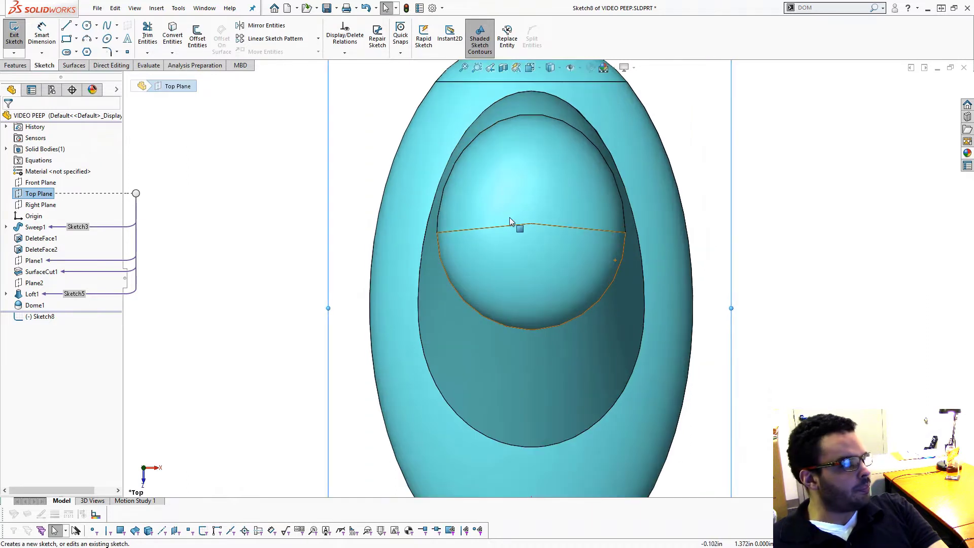
{"action": "left_click", "coordinate": [66, 26]}
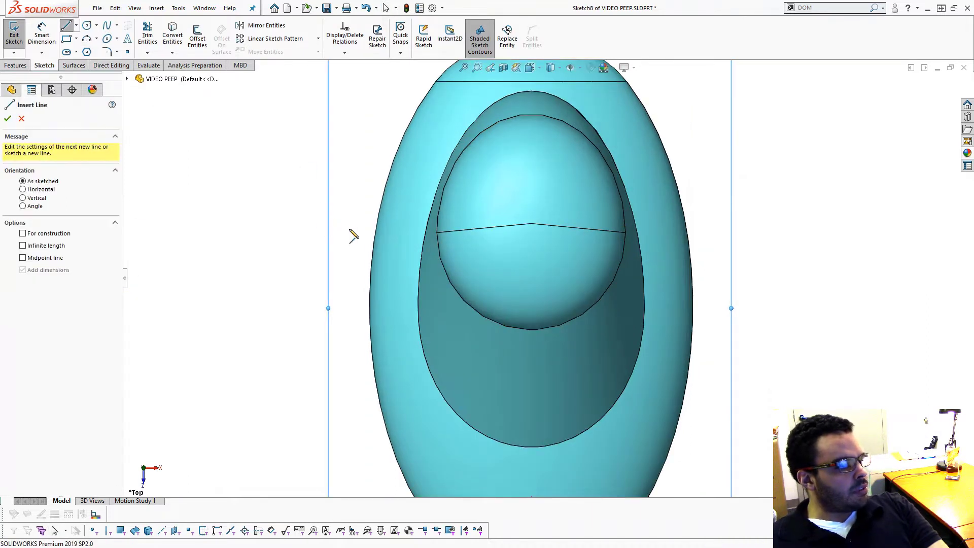
{"action": "left_click", "coordinate": [319, 226]}
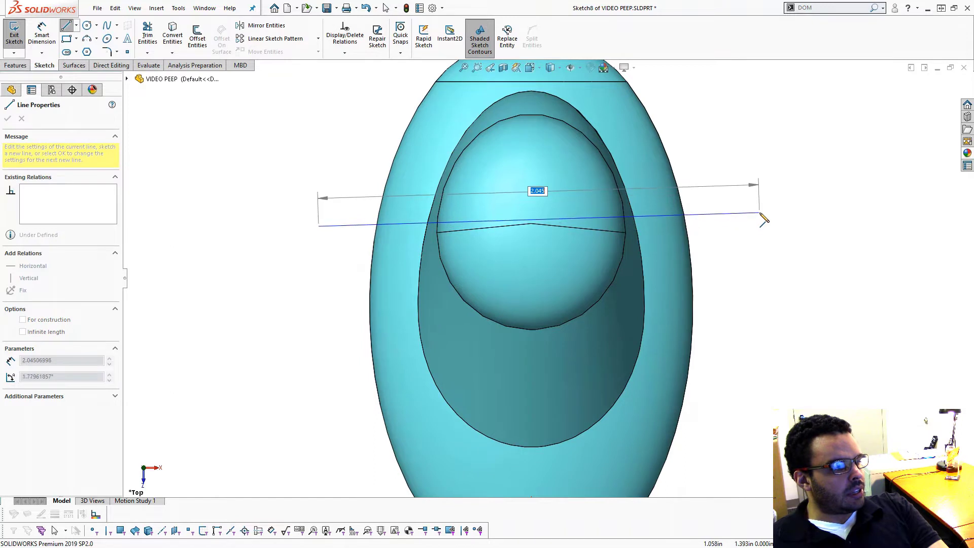
{"action": "left_click", "coordinate": [763, 226]}
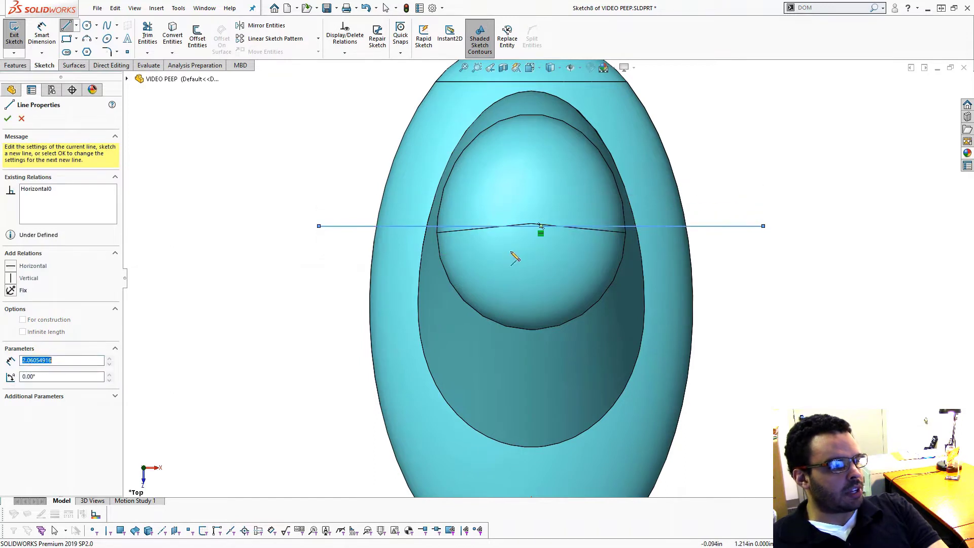
{"action": "key", "text": "Escape"}
{"action": "mouse_move", "coordinate": [763, 226]}
{"action": "left_mouse_down"}
{"action": "mouse_move", "coordinate": [771, 196]}
{"action": "mouse_move", "coordinate": [764, 208]}
{"action": "left_mouse_up"}
Step: Dimension the line .005 from the dome's seam vertex
{"action": "key", "text": "Escape"}
{"action": "key", "text": "d"}
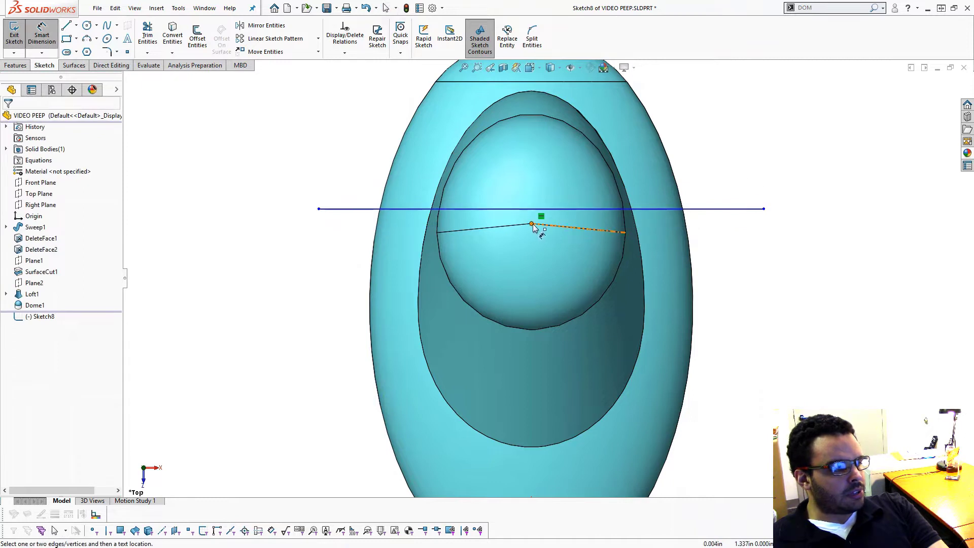
{"action": "left_click", "coordinate": [531, 223]}
{"action": "left_click", "coordinate": [536, 208]}
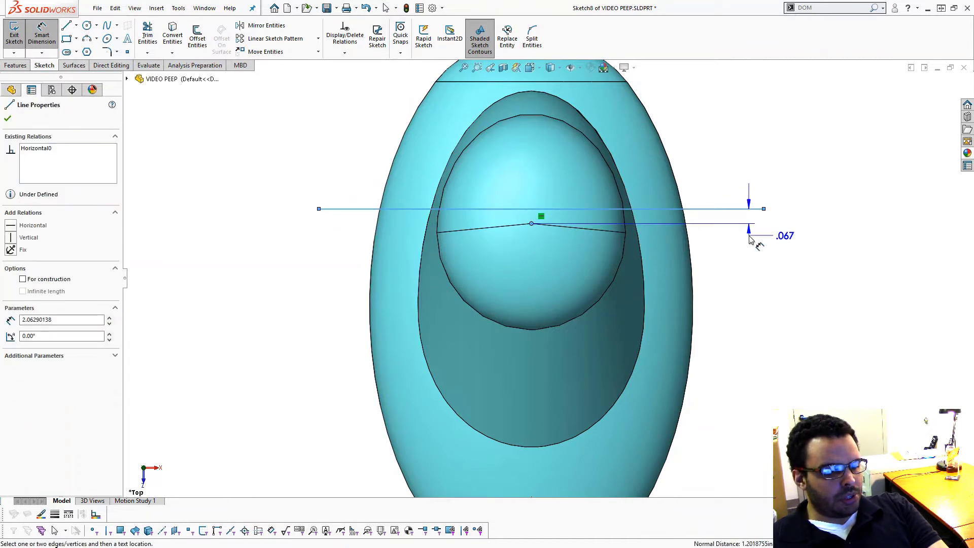
{"action": "left_click", "coordinate": [763, 258]}
{"action": "type", "text": ".005"}
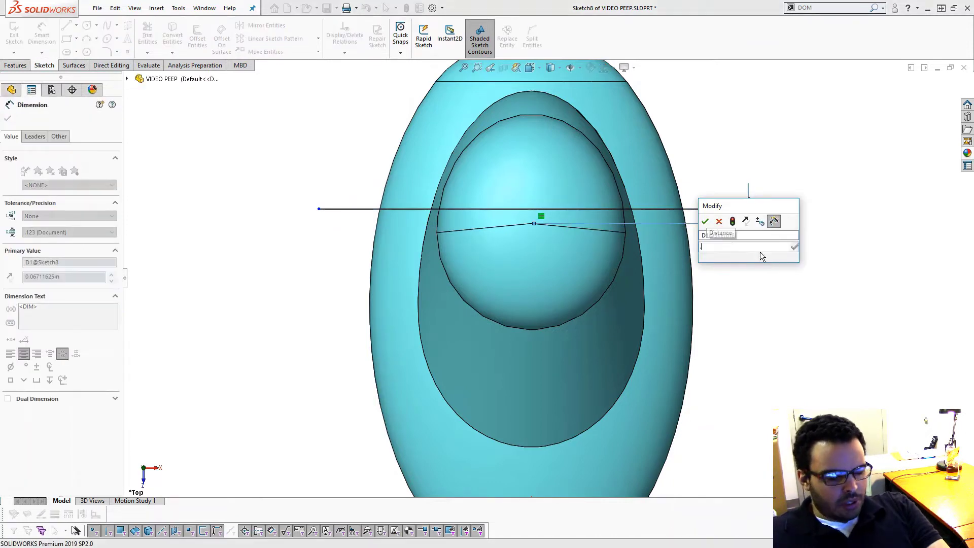
{"action": "key", "text": "Return"}
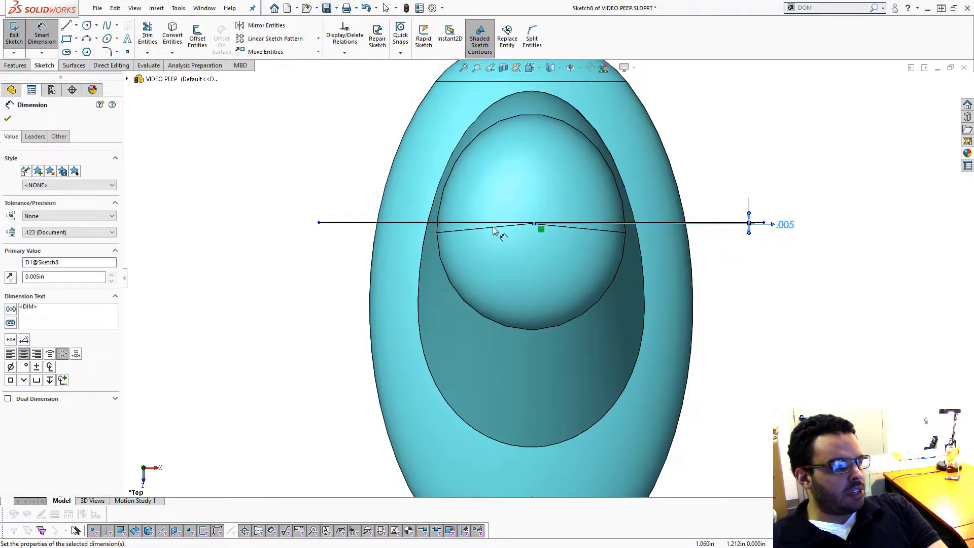
{"action": "scroll", "coordinate": [533, 228], "scroll_direction": "down", "scroll_amount": 3}
{"action": "scroll", "coordinate": [557, 238], "scroll_direction": "down", "scroll_amount": 5}
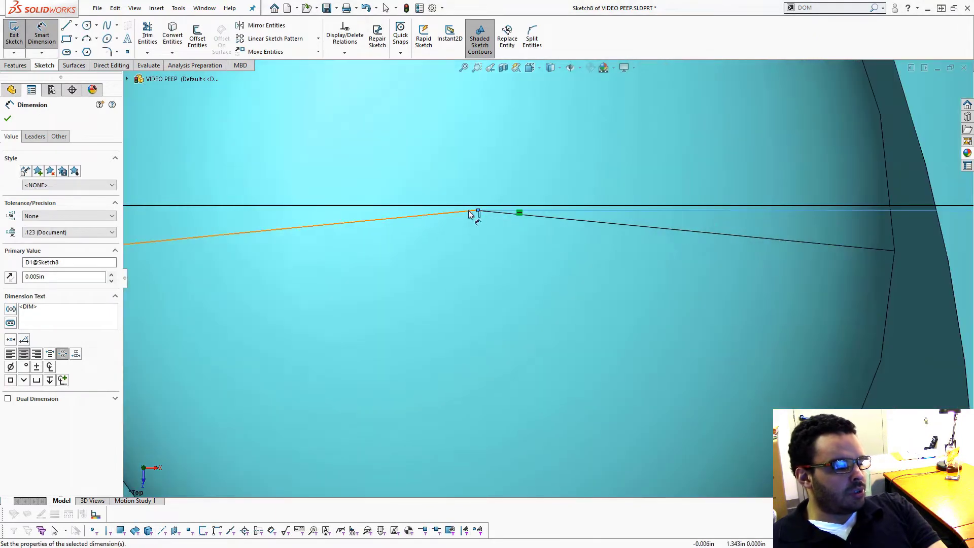
{"action": "scroll", "coordinate": [482, 215], "scroll_direction": "up", "scroll_amount": 5}
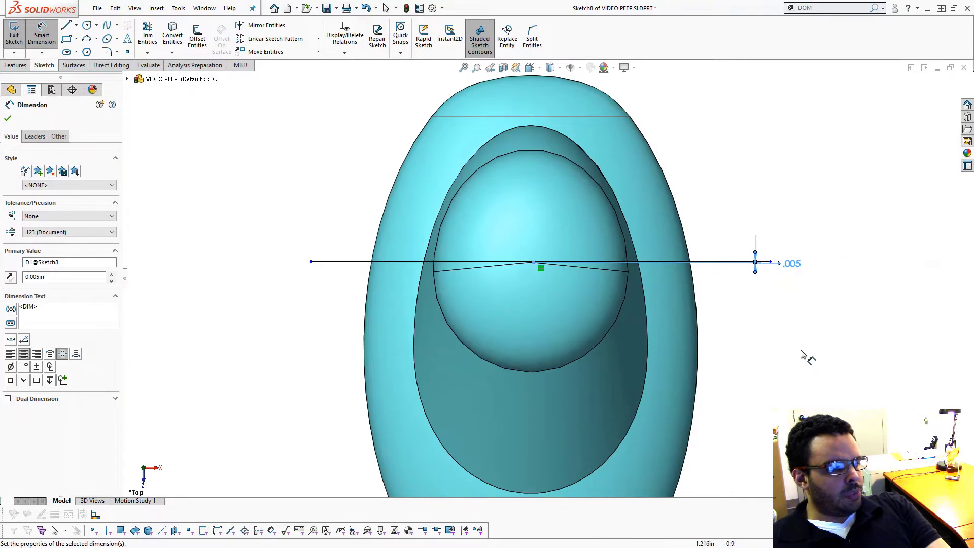
{"action": "left_click", "coordinate": [804, 351]}
Step: Add a Vertical relation between the line's midpoint and the origin
{"action": "left_click", "coordinate": [661, 261]}
{"action": "right_click", "coordinate": [661, 260]}
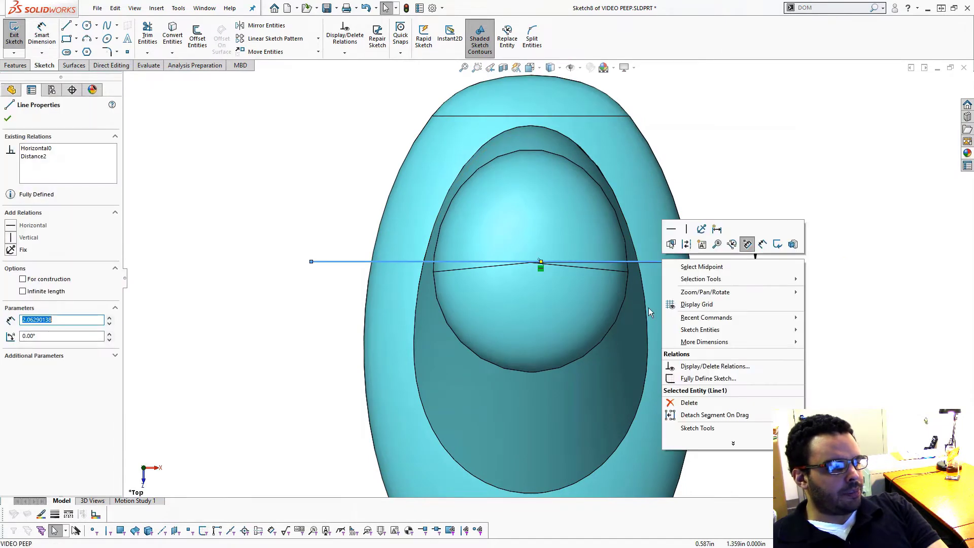
{"action": "scroll", "coordinate": [666, 290], "scroll_direction": "up", "scroll_amount": 3}
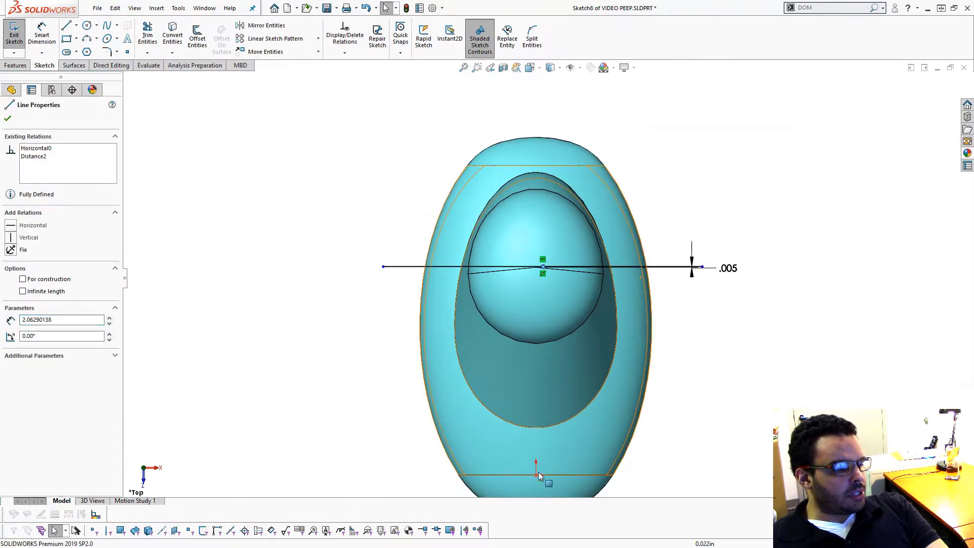
{"action": "left_click", "coordinate": [535, 474], "text": "ctrl"}
{"action": "left_click", "coordinate": [582, 429]}
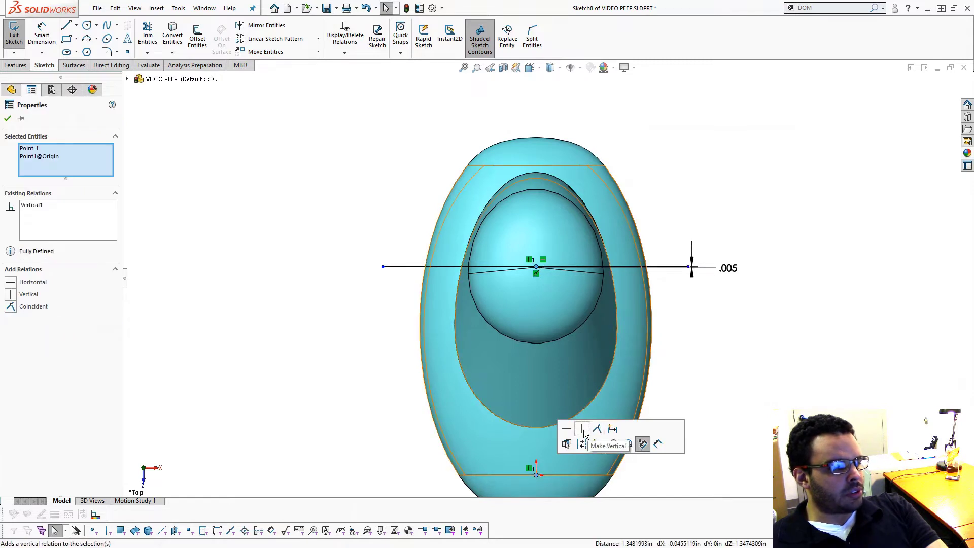
{"action": "left_click", "coordinate": [665, 323]}
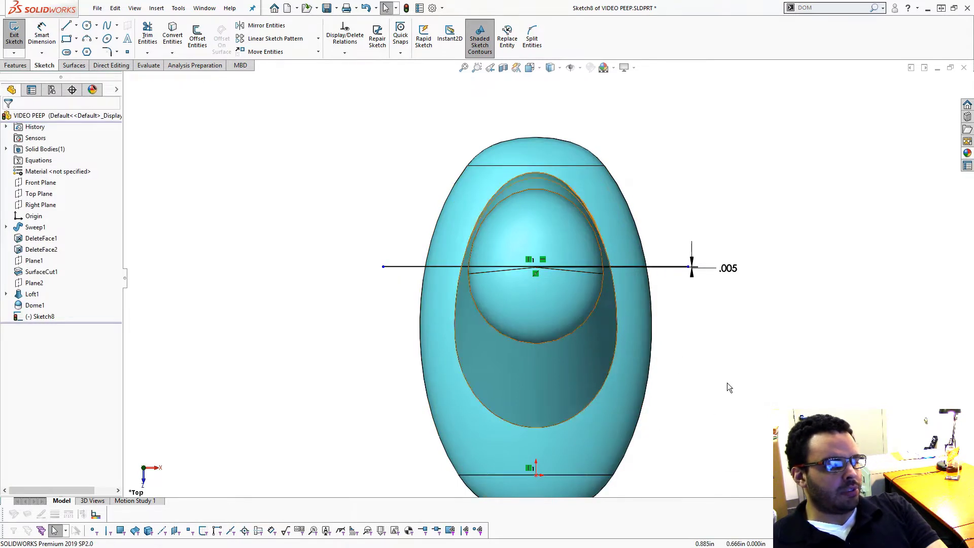
Step: Dimension the line's length to 2.000 and exit Sketch8
{"action": "key", "text": "d"}
{"action": "left_click", "coordinate": [661, 267]}
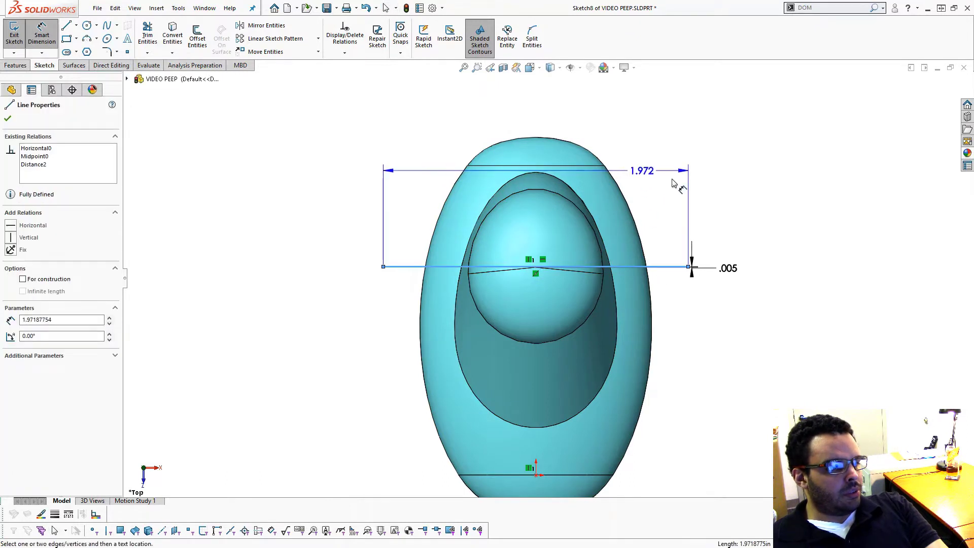
{"action": "left_click", "coordinate": [674, 183]}
{"action": "key", "text": "Return"}
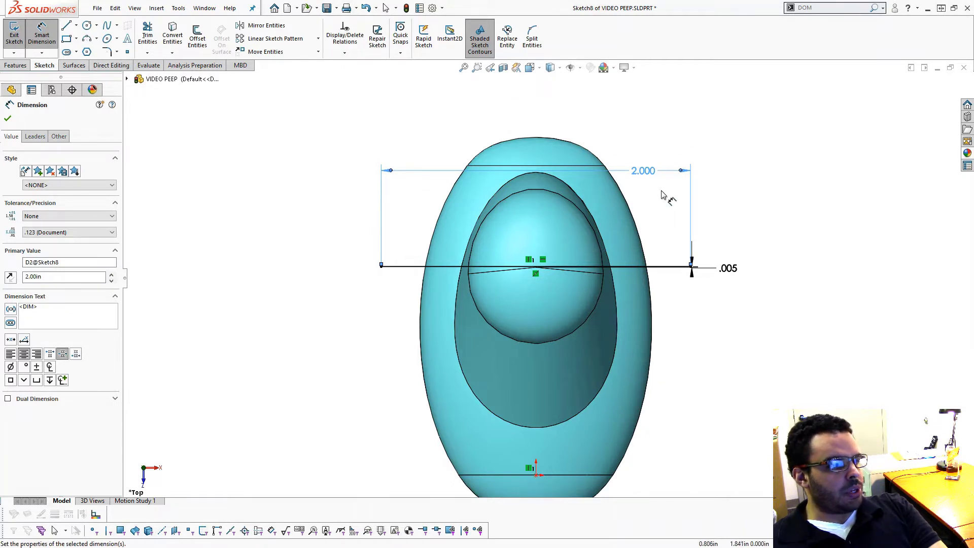
{"action": "mouse_move", "coordinate": [658, 175]}
{"action": "left_mouse_down"}
{"action": "mouse_move", "coordinate": [654, 151]}
{"action": "mouse_move", "coordinate": [672, 175]}
{"action": "left_mouse_up"}
{"action": "left_click", "coordinate": [688, 319]}
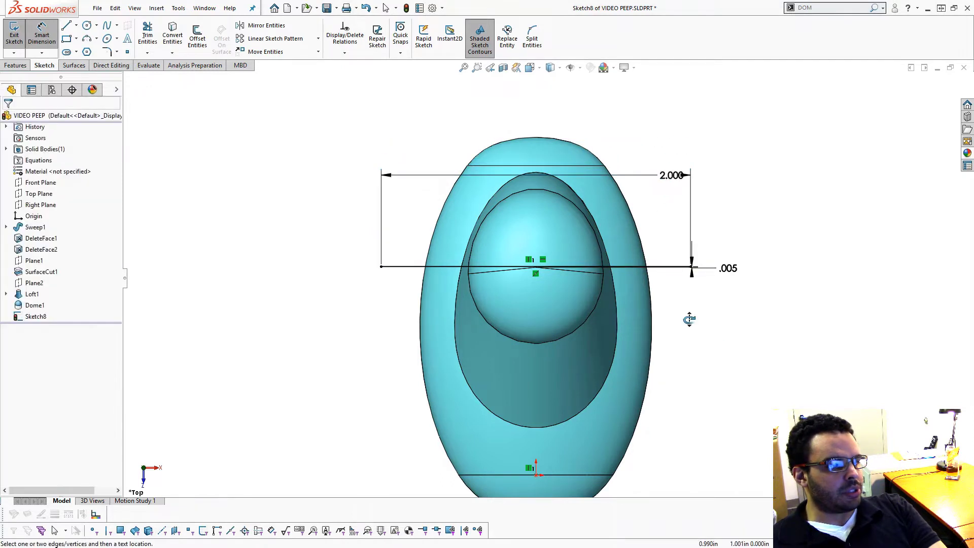
{"action": "middle_click_drag", "start_coordinate": [689, 319], "coordinate": [693, 304]}
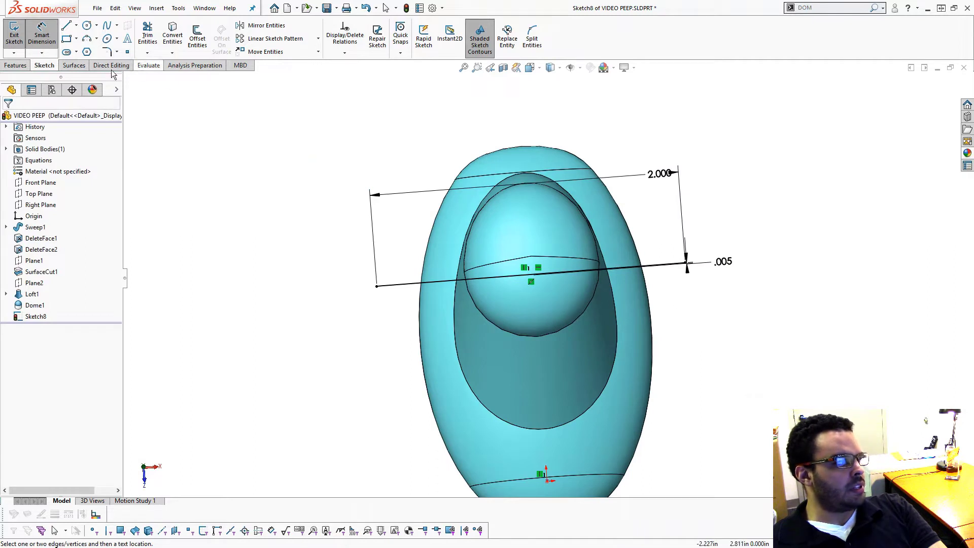
{"action": "left_click", "coordinate": [15, 36]}
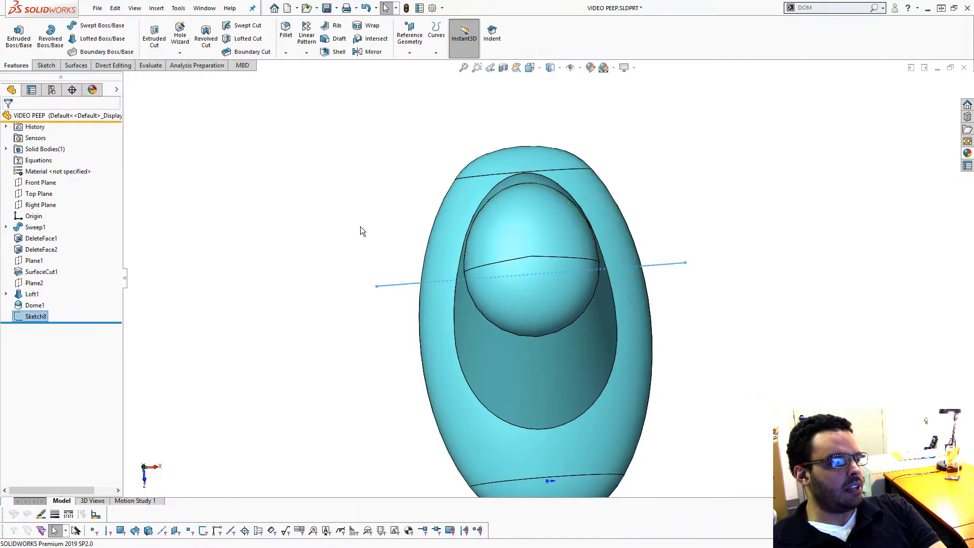
Step: Create Split Line1 by projecting Sketch8 onto the dome's top face
{"action": "middle_click_drag", "start_coordinate": [361, 230], "coordinate": [385, 222]}
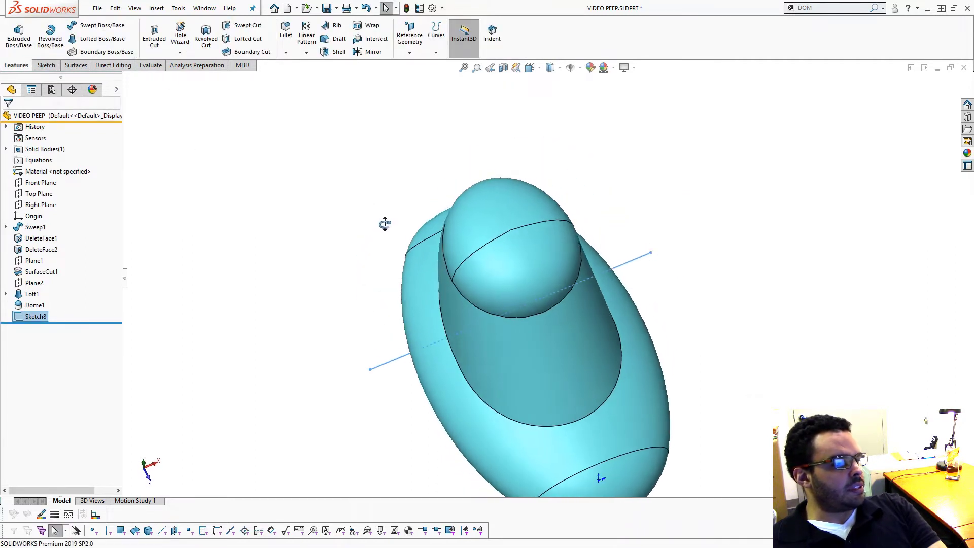
{"action": "left_click", "coordinate": [433, 49]}
{"action": "left_click", "coordinate": [440, 65]}
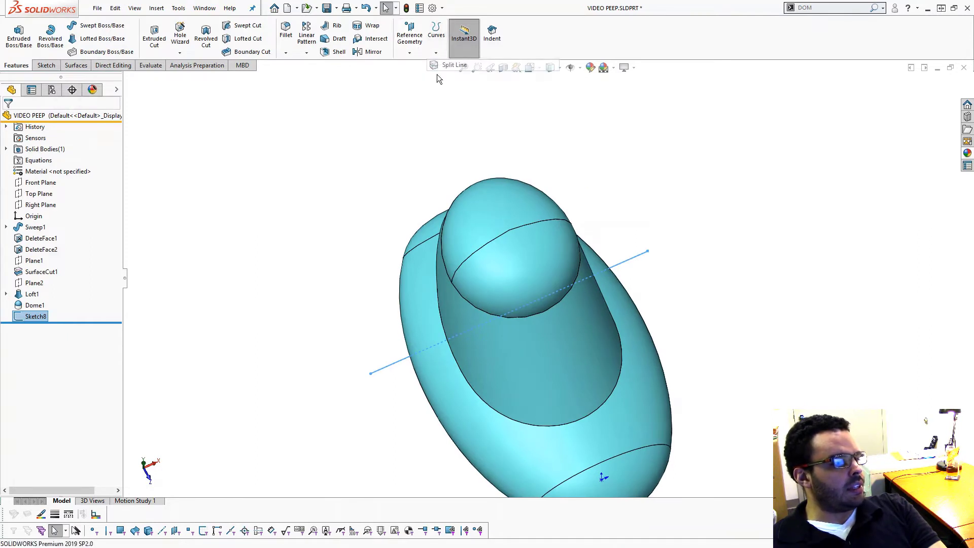
{"action": "left_click", "coordinate": [482, 233]}
{"action": "key", "text": "Return"}
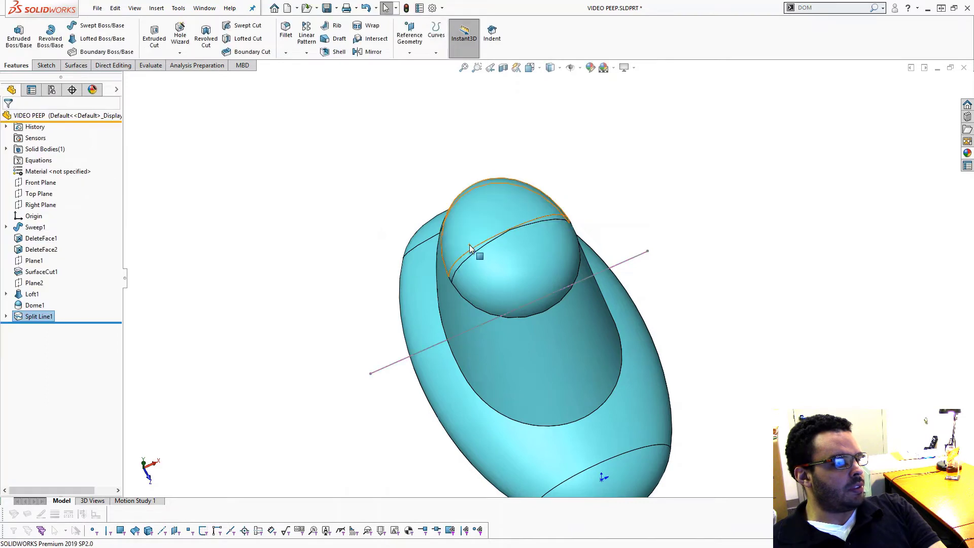
{"action": "middle_click_drag", "start_coordinate": [461, 222], "coordinate": [401, 276]}
{"action": "scroll", "coordinate": [421, 235], "scroll_direction": "down", "scroll_amount": 3}
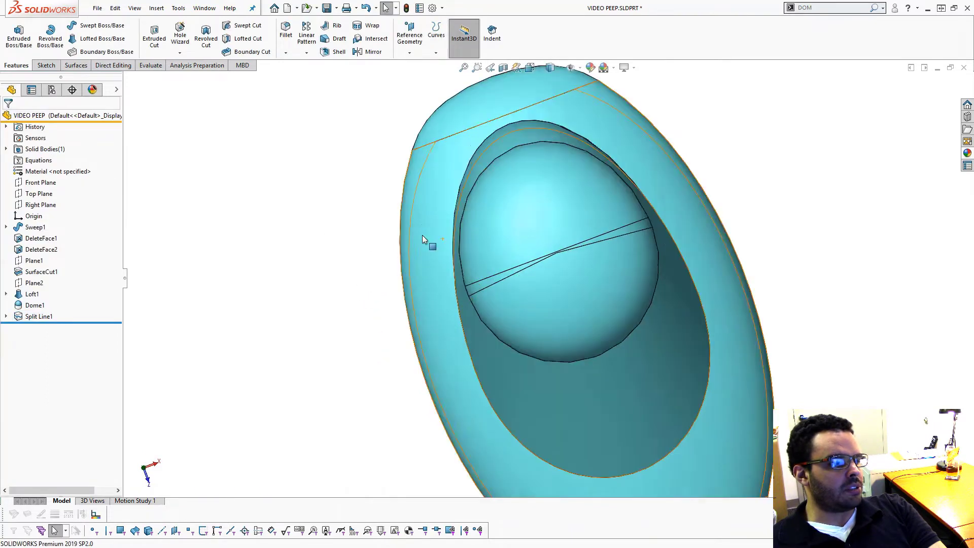
Step: Reopen Split Line1 to review its sketch and face selections
{"action": "left_click", "coordinate": [39, 315]}
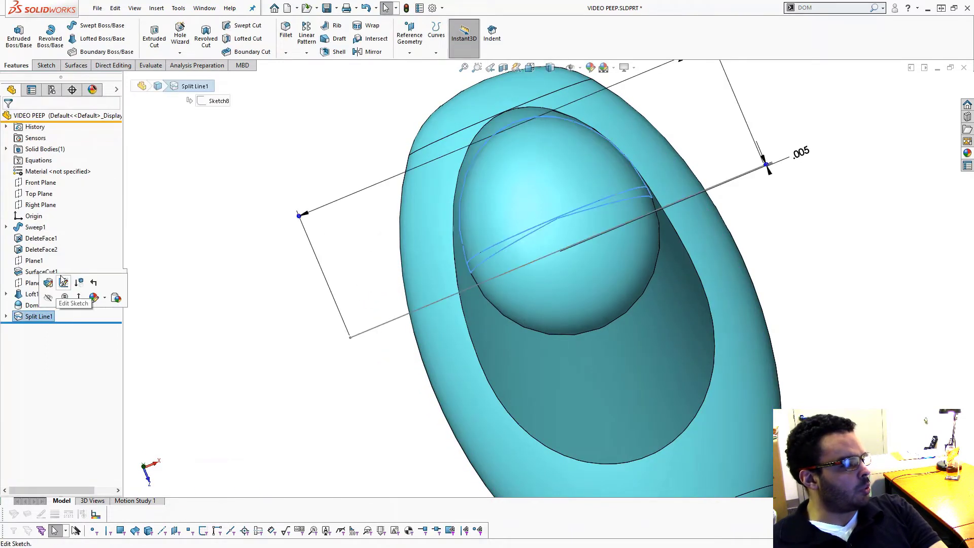
{"action": "left_click", "coordinate": [63, 282]}
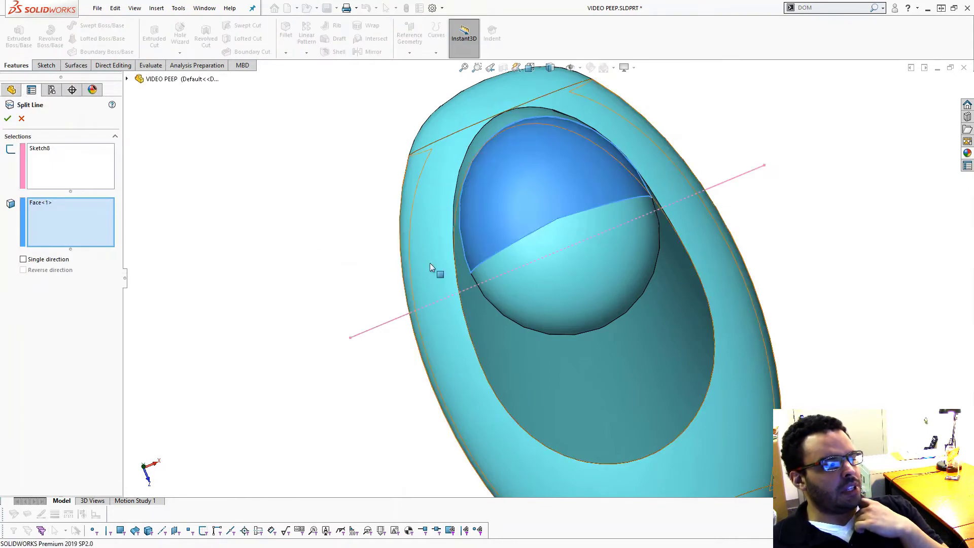
{"action": "left_click", "coordinate": [46, 153]}
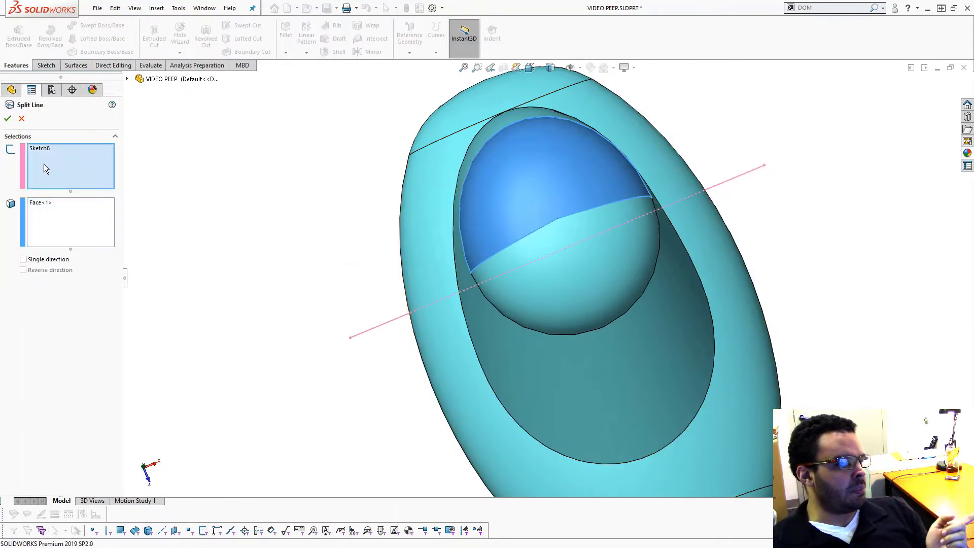
{"action": "left_click", "coordinate": [40, 213]}
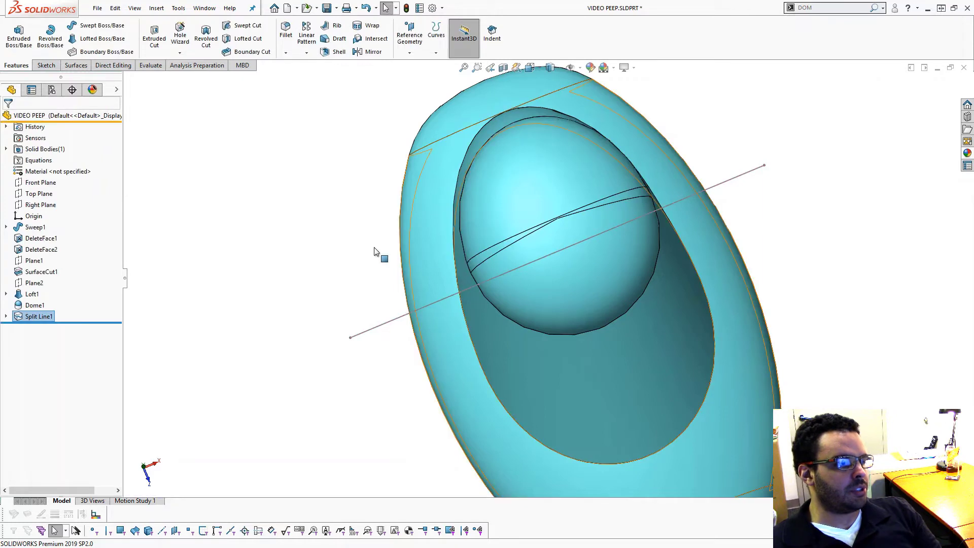
{"action": "scroll", "coordinate": [578, 216], "scroll_direction": "down", "scroll_amount": 2}
{"action": "scroll", "coordinate": [578, 216], "scroll_direction": "down", "scroll_amount": 1}
Step: Select the thin split band and the dome cap to inspect the split
{"action": "left_click", "coordinate": [635, 196]}
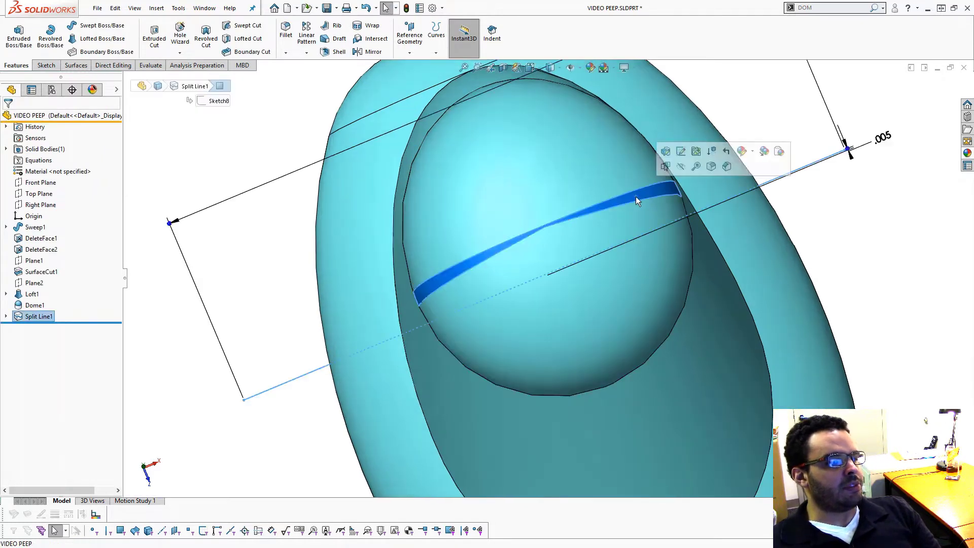
{"action": "middle_click_drag", "start_coordinate": [634, 198], "coordinate": [572, 124]}
{"action": "left_click", "coordinate": [526, 239]}
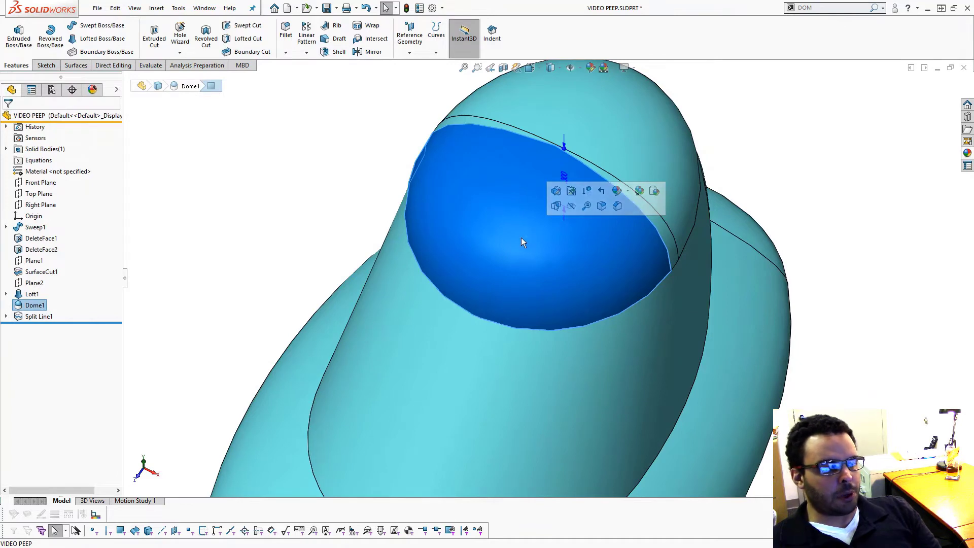
{"action": "middle_click_drag", "start_coordinate": [522, 237], "coordinate": [424, 224]}
{"action": "left_click", "coordinate": [424, 224]}
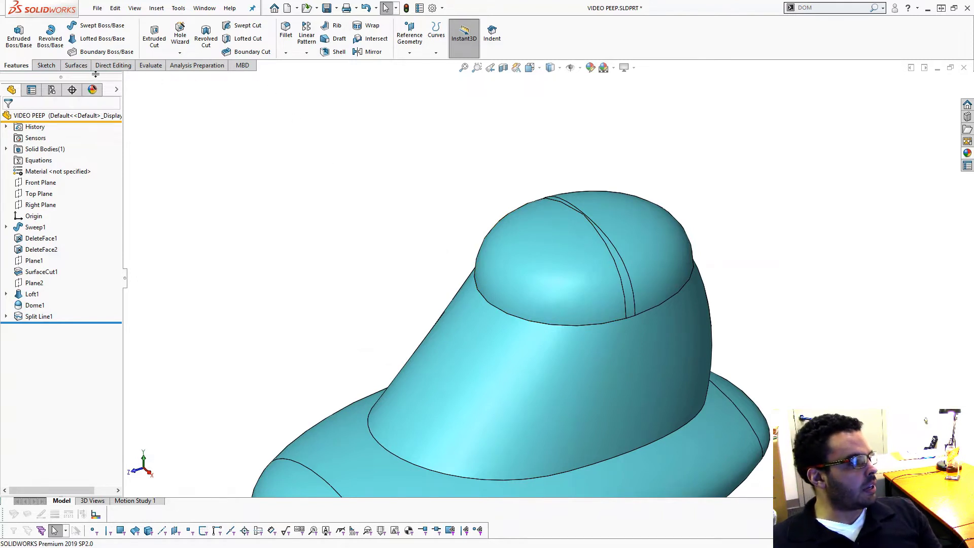
Step: Delete the dome's cap face and thin split strip using Delete without patching
{"action": "left_click", "coordinate": [76, 65]}
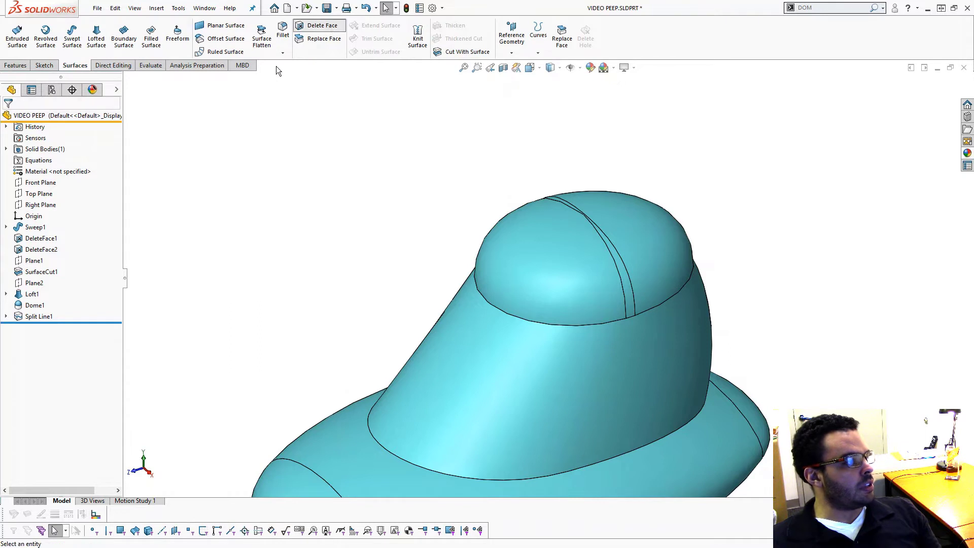
{"action": "left_click", "coordinate": [321, 25]}
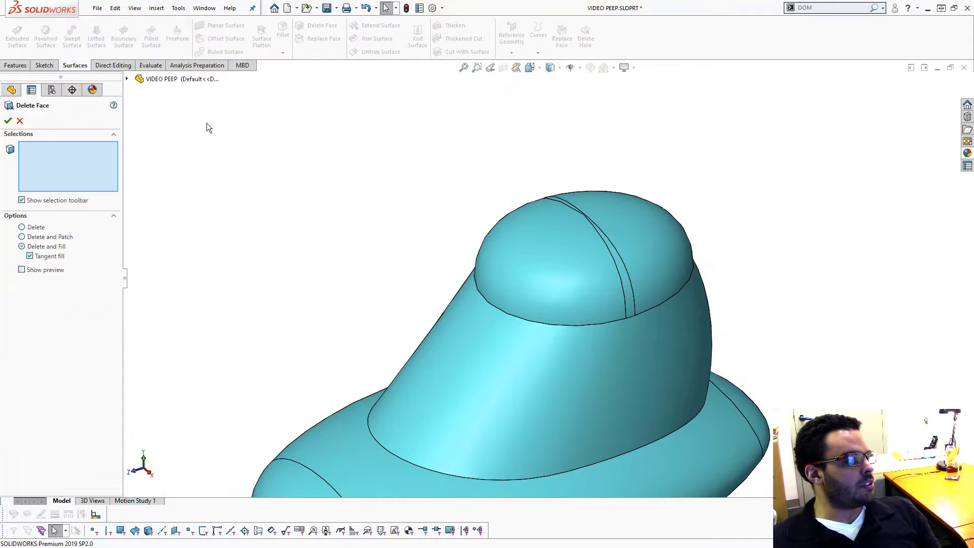
{"action": "left_click", "coordinate": [35, 227]}
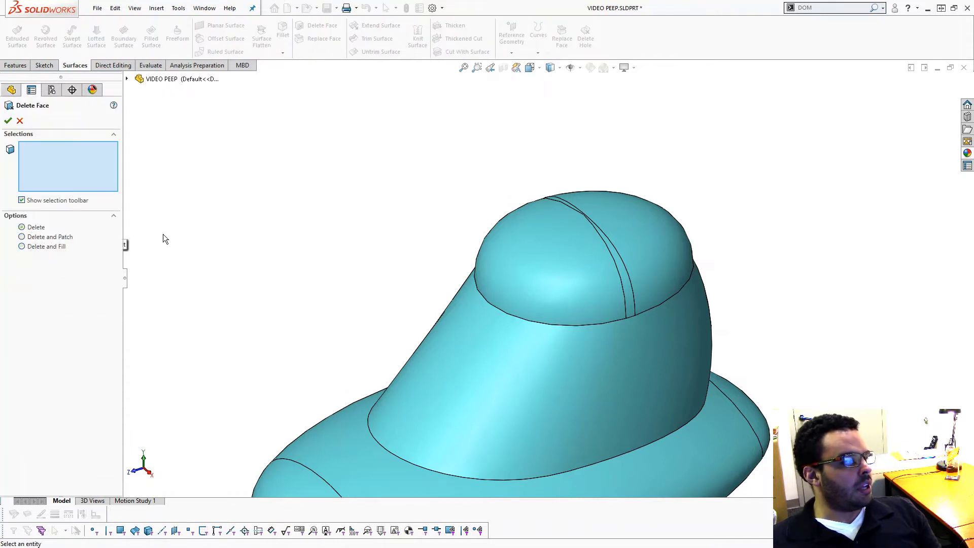
{"action": "left_click", "coordinate": [605, 263]}
{"action": "left_click", "coordinate": [618, 258]}
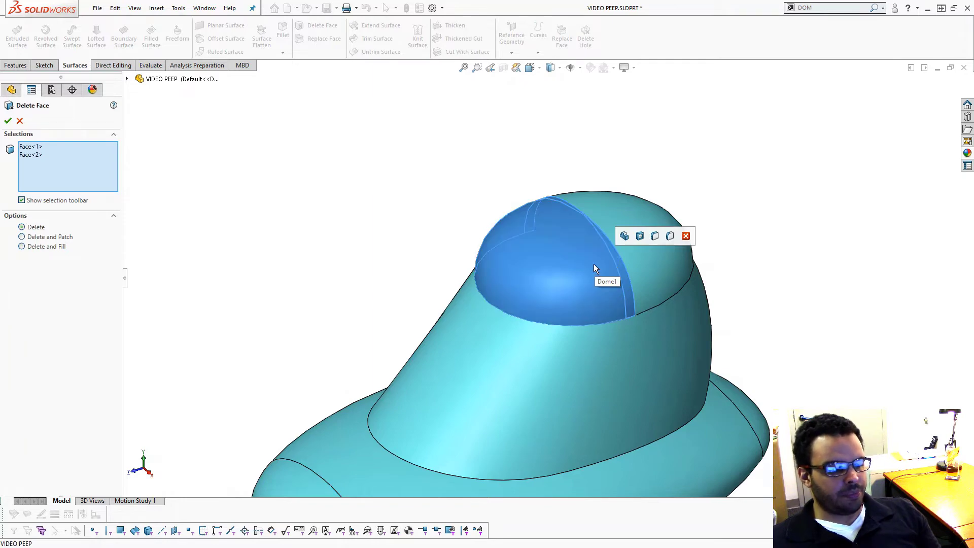
{"action": "key", "text": "Return"}
Step: Orbit around the new opening and inspect the flat face inside it
{"action": "middle_click_drag", "start_coordinate": [443, 209], "coordinate": [515, 169]}
{"action": "middle_click_drag", "start_coordinate": [561, 265], "coordinate": [556, 352]}
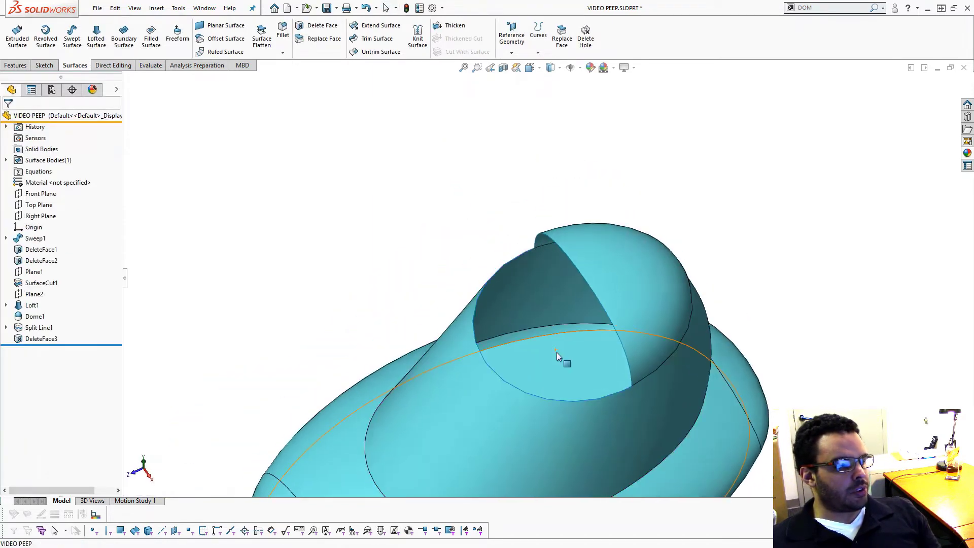
{"action": "left_click", "coordinate": [558, 350]}
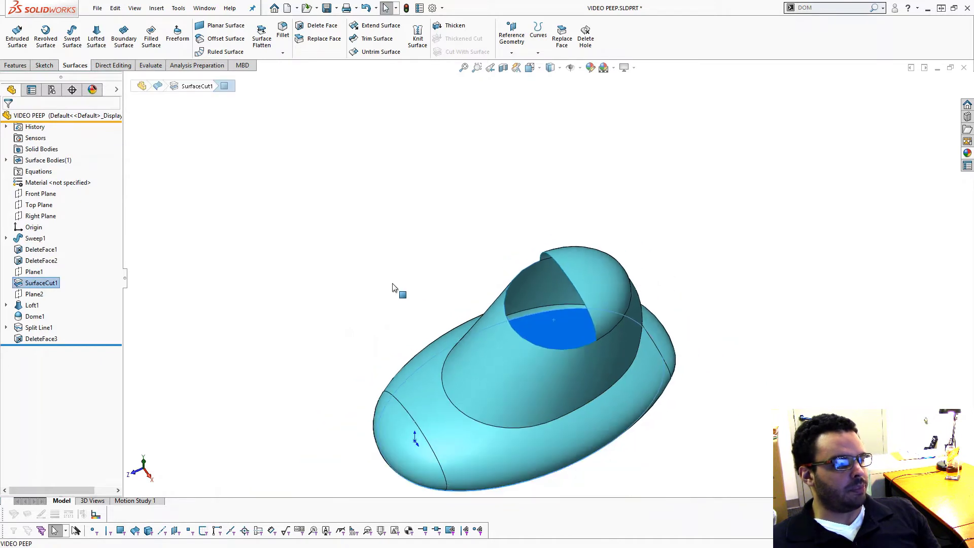
{"action": "left_click", "coordinate": [394, 286]}
{"action": "middle_click_drag", "start_coordinate": [394, 286], "coordinate": [506, 300]}
{"action": "scroll", "coordinate": [506, 300], "scroll_direction": "down", "scroll_amount": 2}
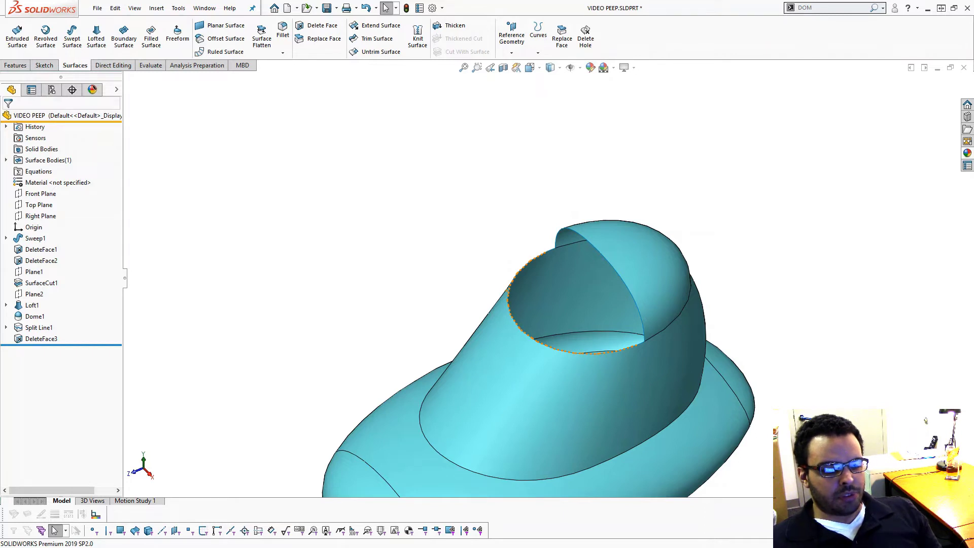
Step: Start a sketch on the Right Plane and place a point above the collar
{"action": "left_click", "coordinate": [41, 218]}
{"action": "left_click", "coordinate": [67, 202]}
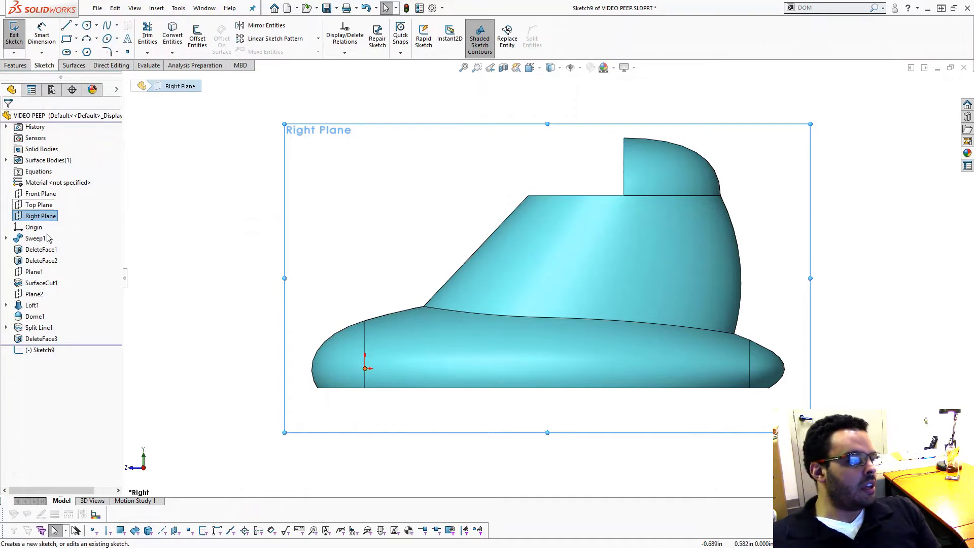
{"action": "left_click", "coordinate": [127, 52]}
{"action": "left_click", "coordinate": [494, 168]}
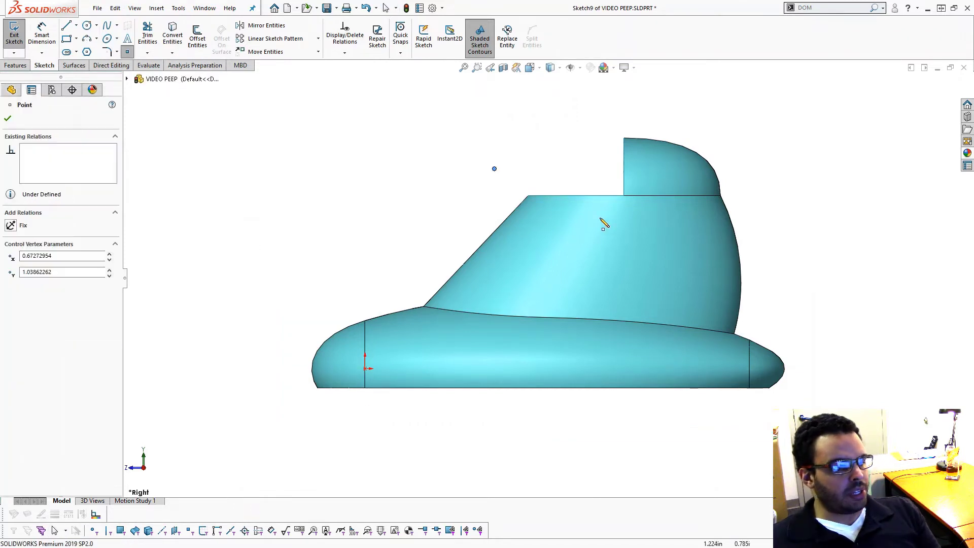
{"action": "middle_click_drag", "start_coordinate": [540, 152], "coordinate": [543, 157]}
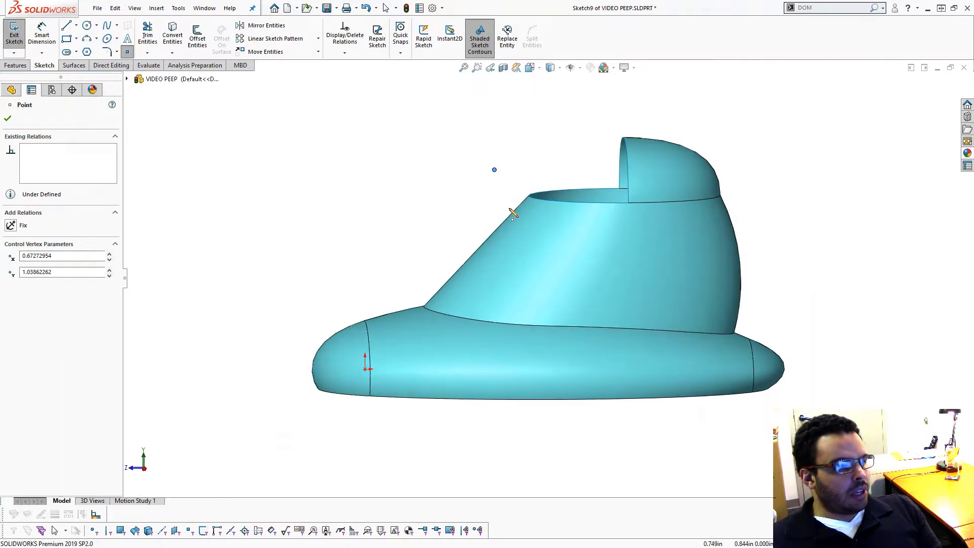
{"action": "right_click_drag", "start_coordinate": [532, 178], "coordinate": [530, 136]}
Step: Dimension the sketch point .100 in above the collar rim
{"action": "left_click", "coordinate": [494, 170]}
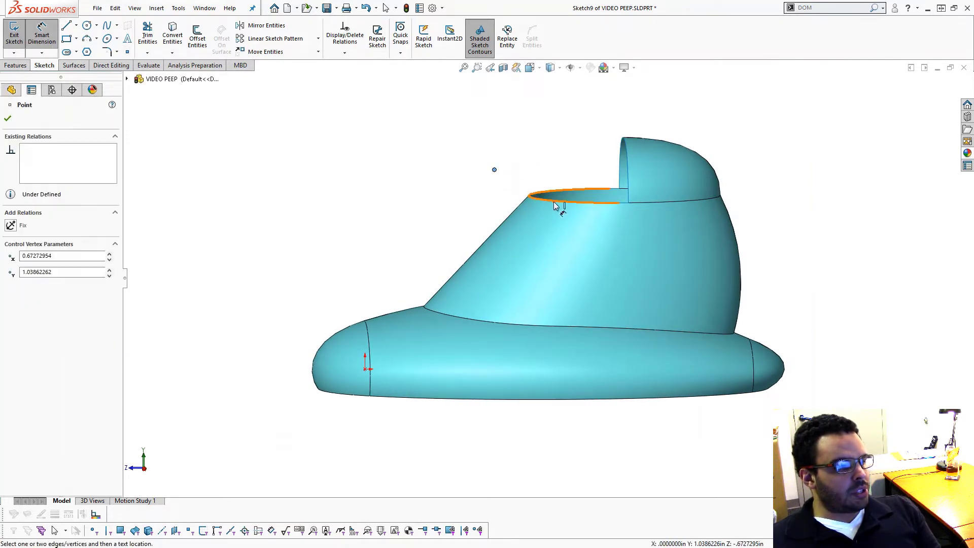
{"action": "left_click", "coordinate": [555, 205]}
{"action": "left_click", "coordinate": [463, 184]}
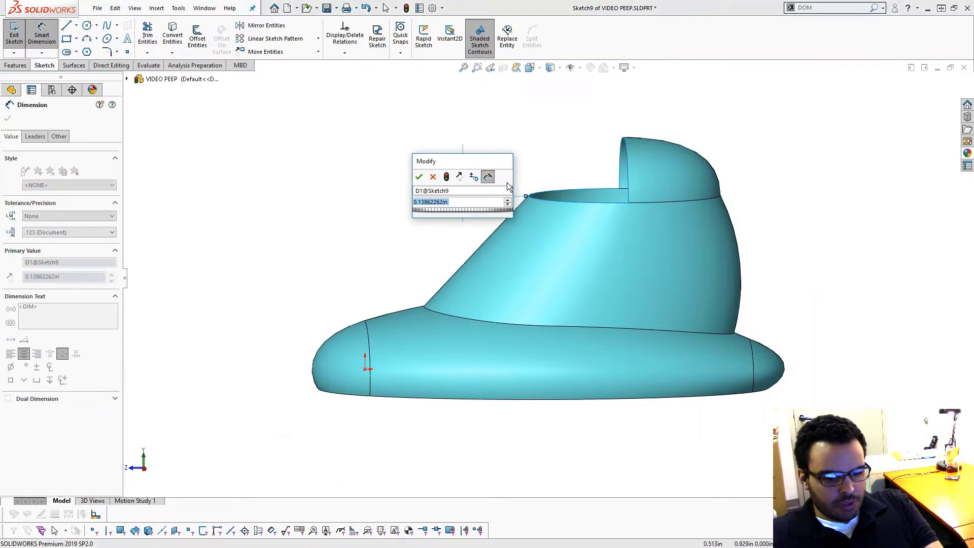
{"action": "key", "text": "Return"}
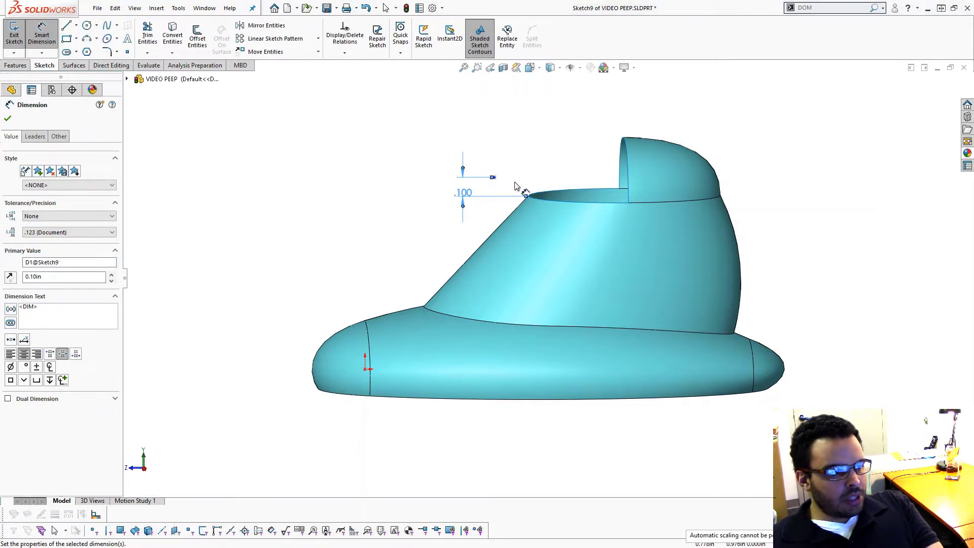
Step: Dimension the point .750 in from the dome edge and exit Sketch9
{"action": "left_click", "coordinate": [628, 202]}
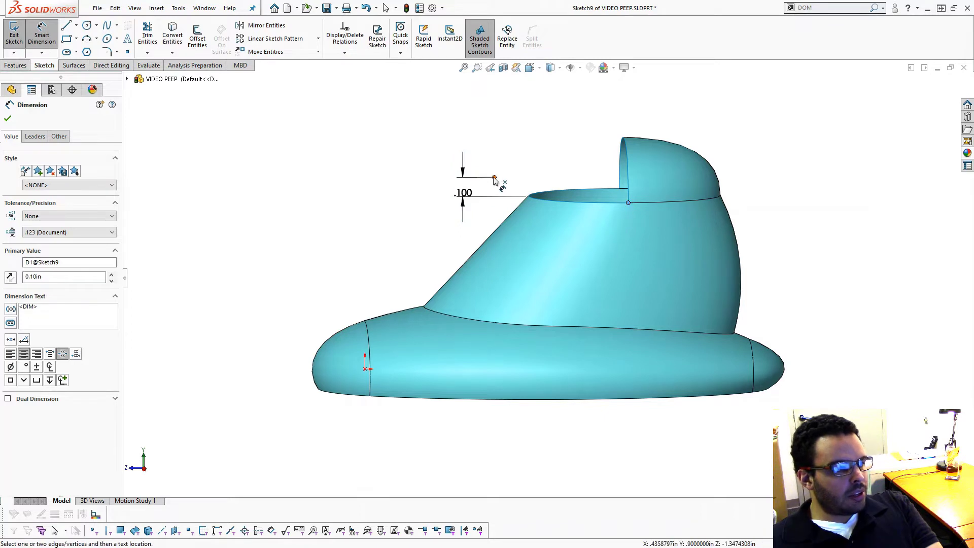
{"action": "left_click", "coordinate": [495, 178]}
{"action": "left_click", "coordinate": [546, 130]}
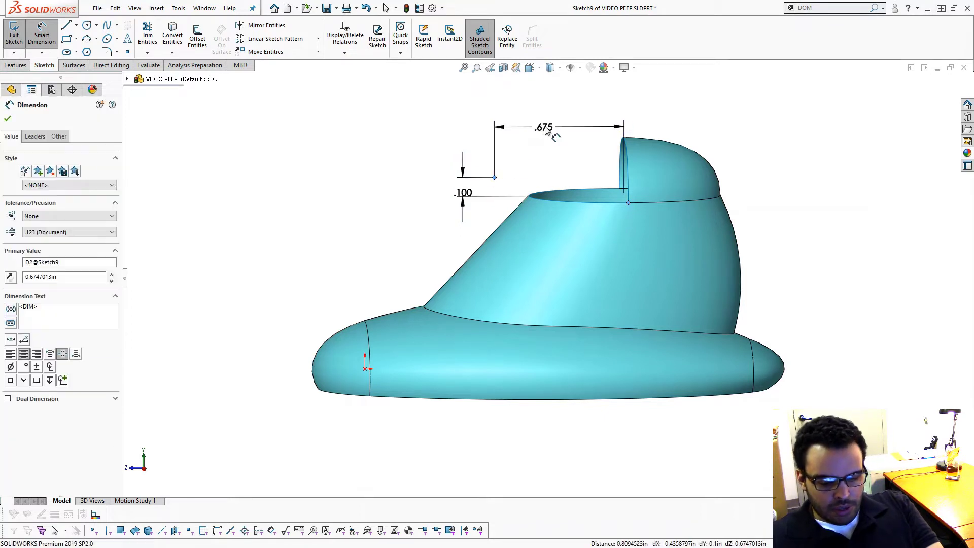
{"action": "type", "text": ".75"}
{"action": "key", "text": "Return"}
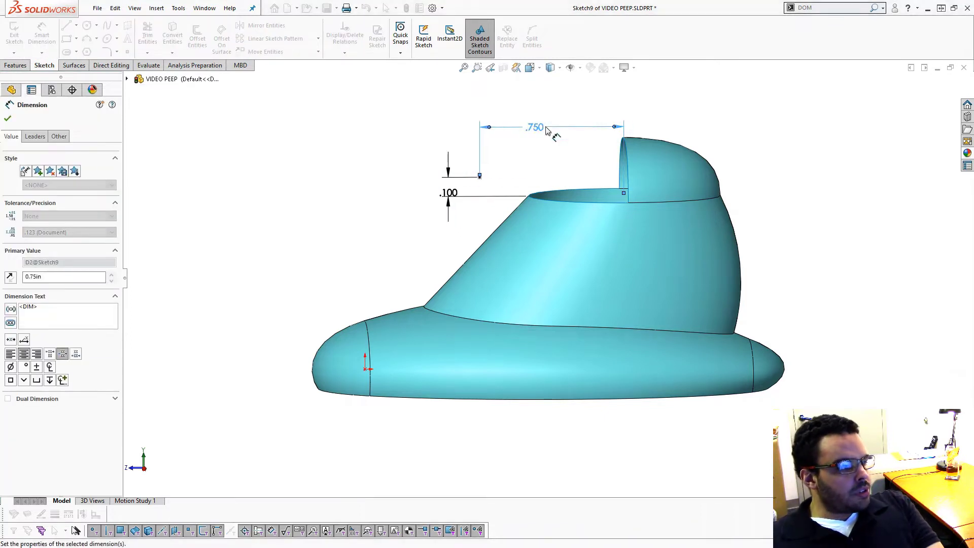
{"action": "left_click", "coordinate": [517, 167]}
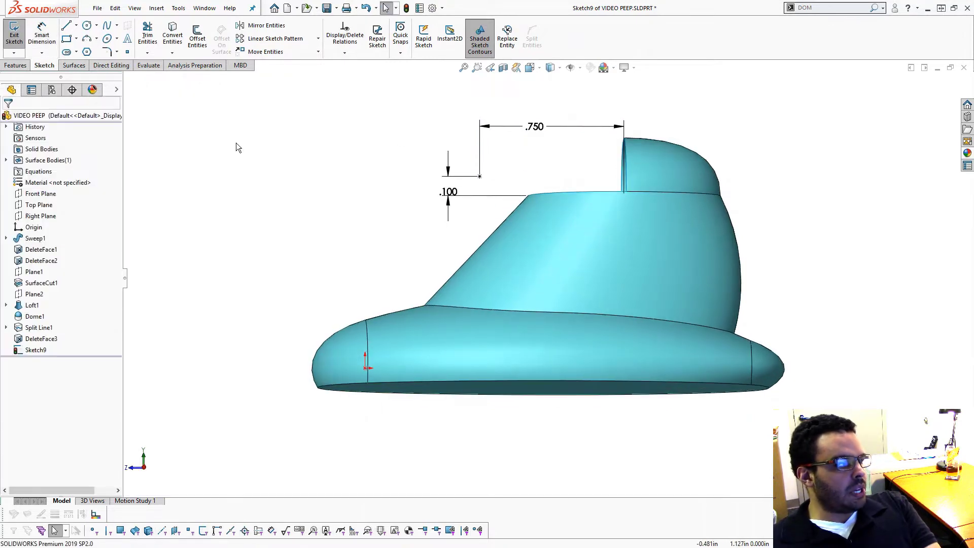
{"action": "left_click", "coordinate": [14, 37]}
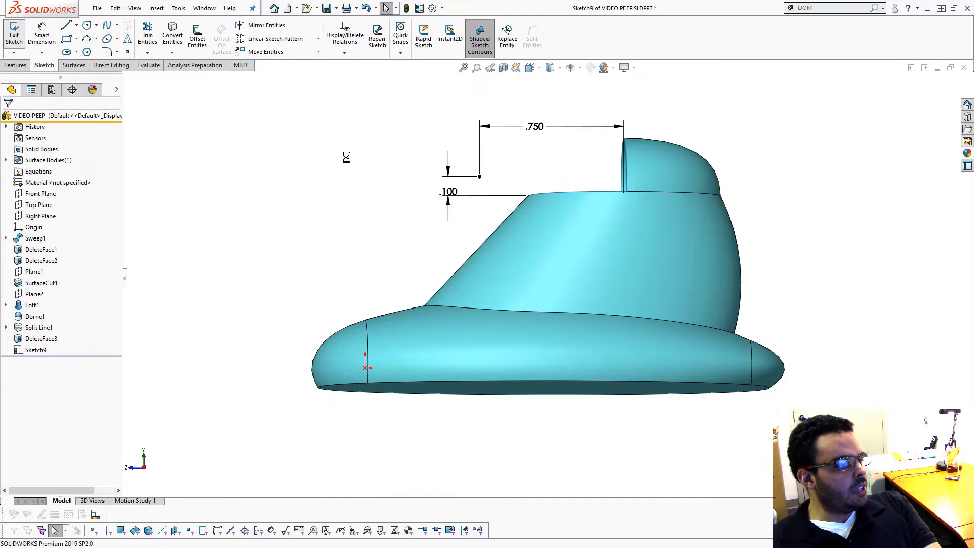
{"action": "middle_click_drag", "start_coordinate": [426, 168], "coordinate": [589, 168]}
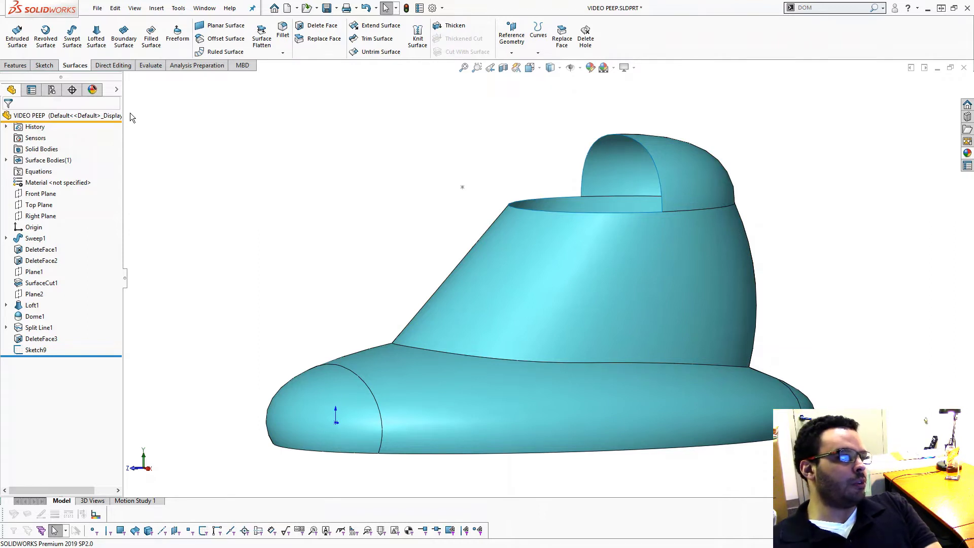
Step: Start a boundary surface from the dome's arc edge to the Sketch9 point
{"action": "left_click", "coordinate": [128, 41]}
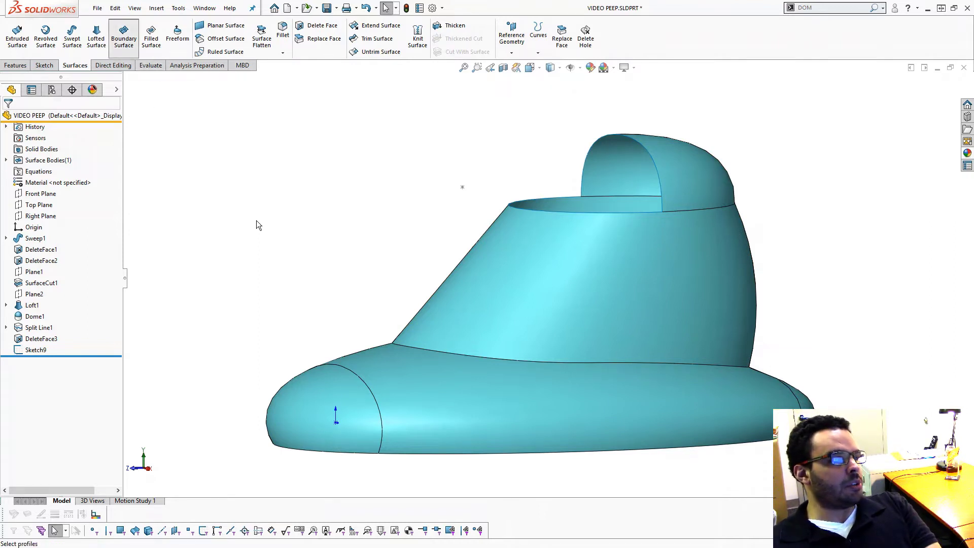
{"action": "left_click", "coordinate": [662, 192]}
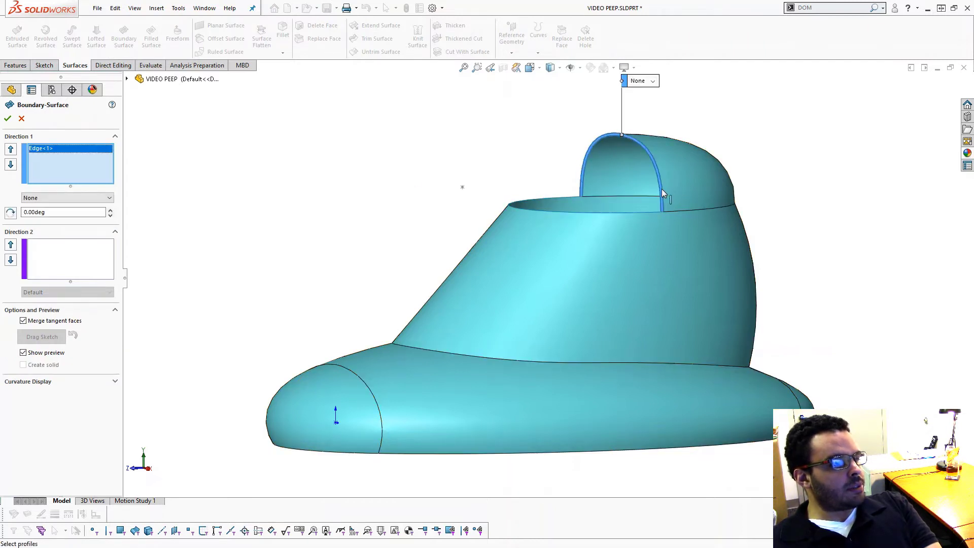
{"action": "left_click", "coordinate": [462, 187]}
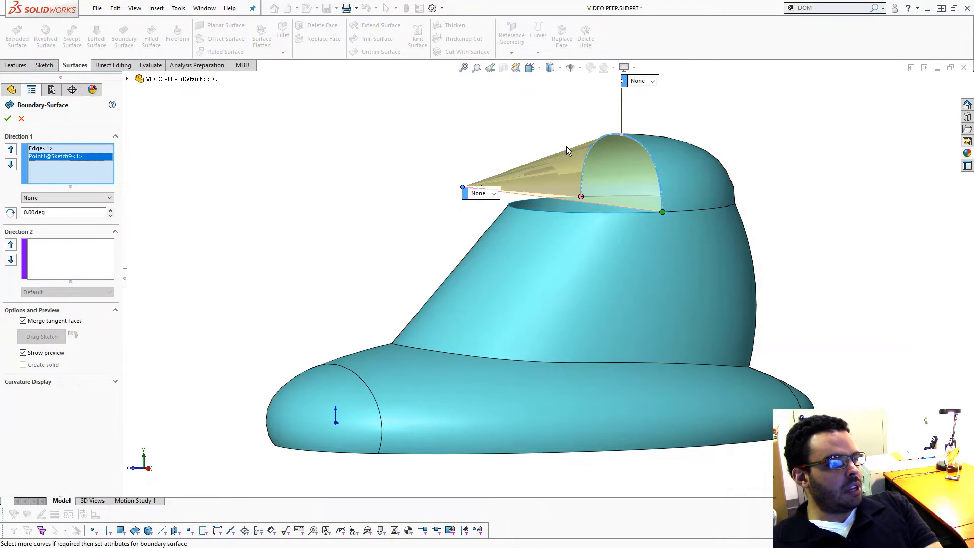
{"action": "middle_click_drag", "start_coordinate": [566, 146], "coordinate": [644, 126]}
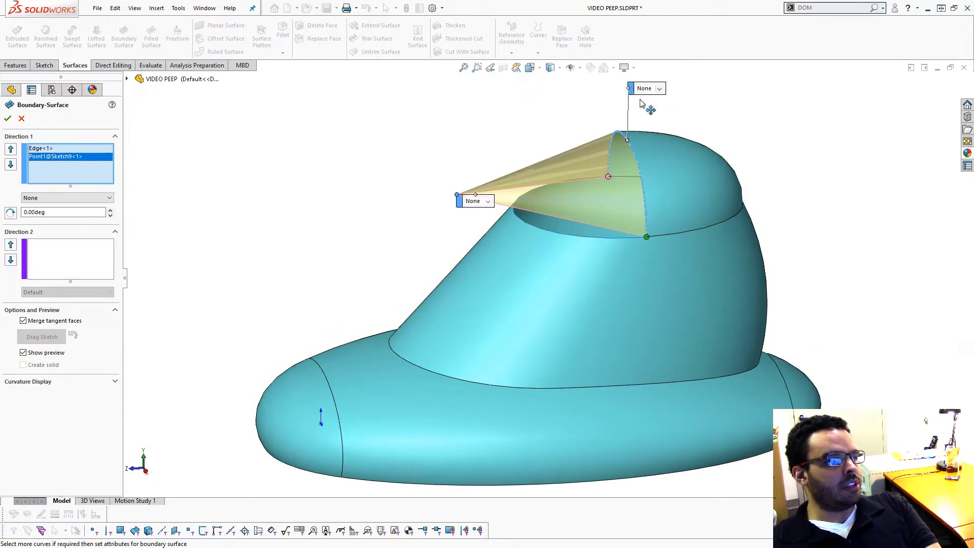
Step: Set the arc edge to Tangency To Face and create Boundary-Surface1
{"action": "left_click_drag", "start_coordinate": [640, 103], "coordinate": [663, 104]}
{"action": "left_click", "coordinate": [674, 100]}
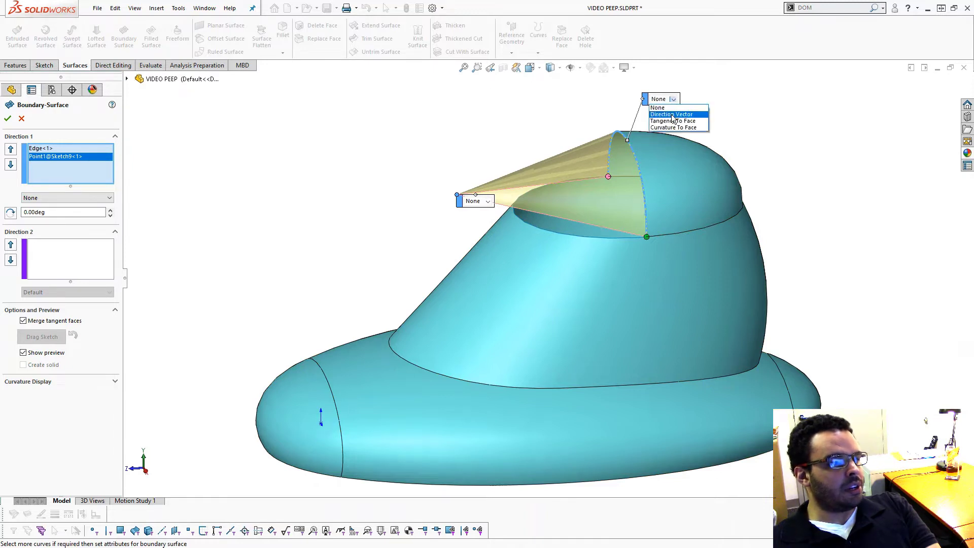
{"action": "left_click", "coordinate": [668, 121]}
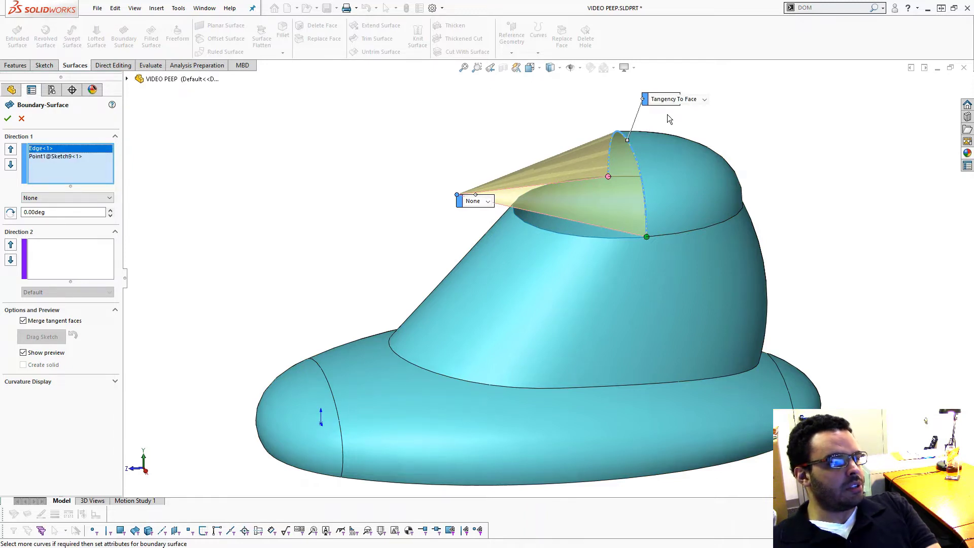
{"action": "middle_click_drag", "start_coordinate": [667, 115], "coordinate": [631, 149], "text": "ctrl"}
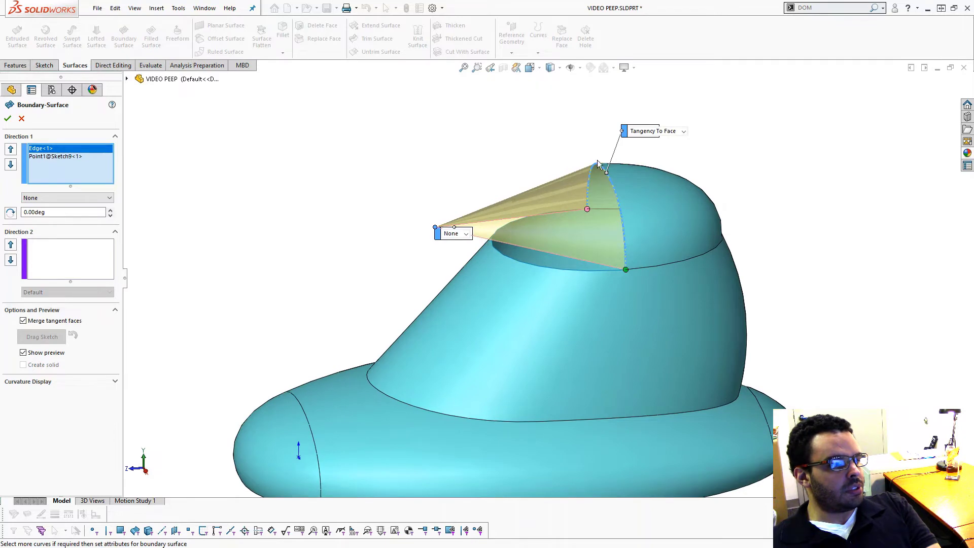
{"action": "scroll", "coordinate": [627, 159], "scroll_direction": "down", "scroll_amount": 1}
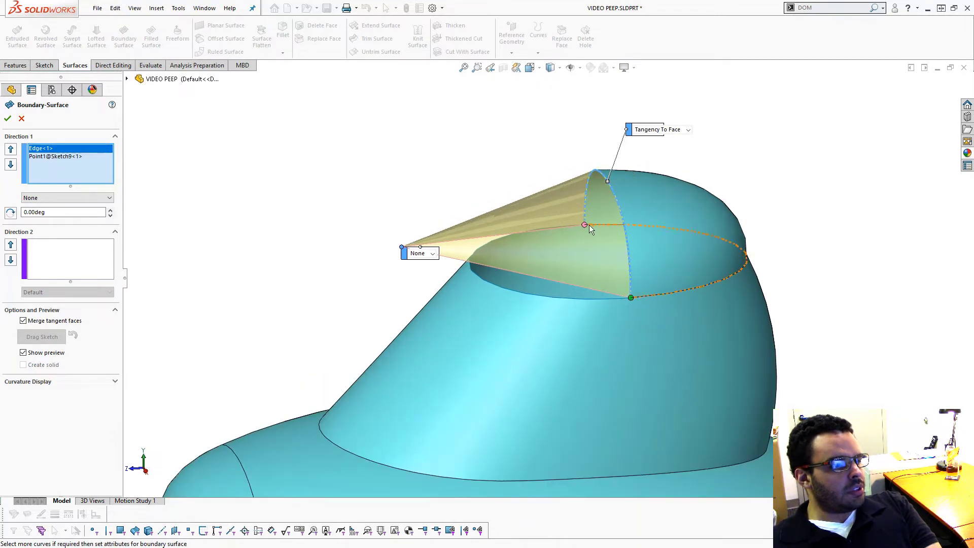
{"action": "left_click", "coordinate": [48, 148]}
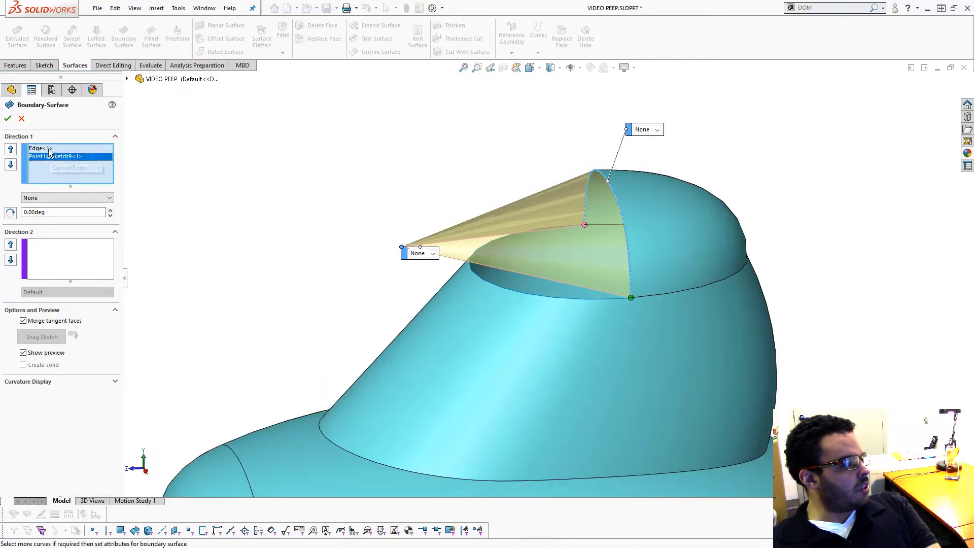
{"action": "left_click", "coordinate": [75, 197]}
{"action": "left_click", "coordinate": [65, 220]}
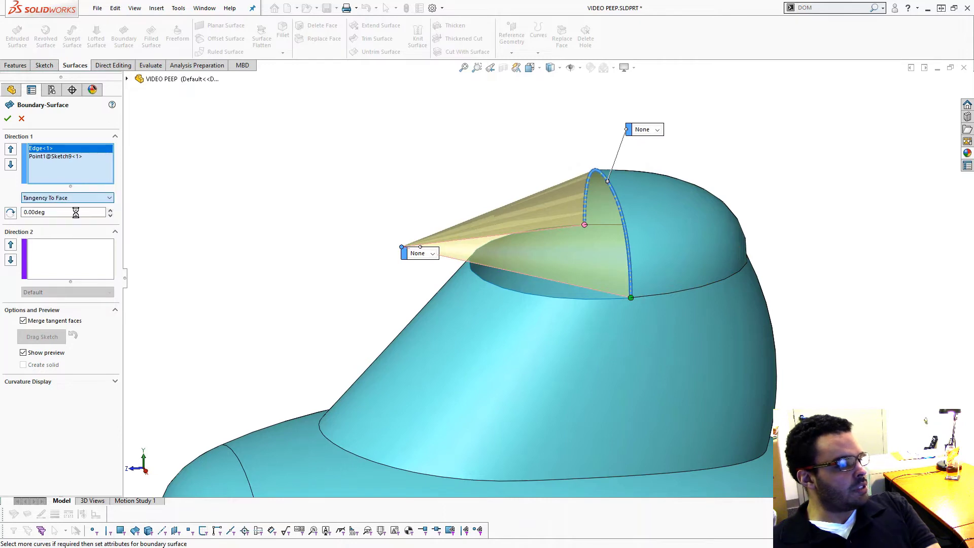
{"action": "middle_click_drag", "start_coordinate": [449, 184], "coordinate": [618, 183]}
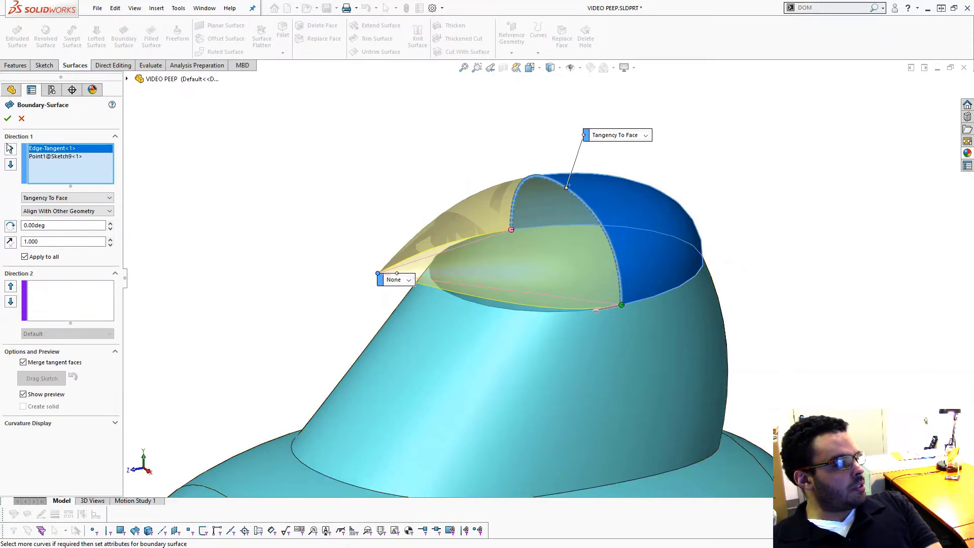
{"action": "left_click", "coordinate": [8, 120]}
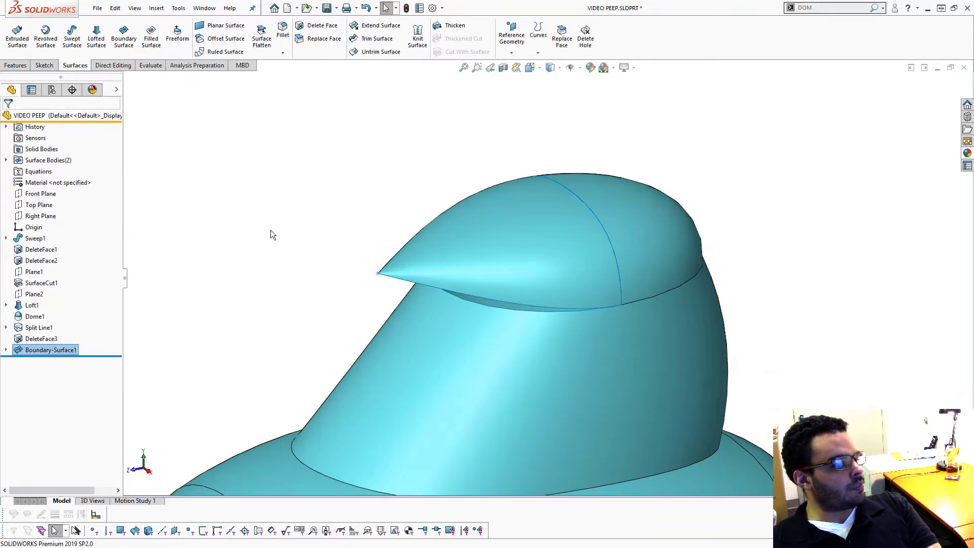
Step: Build a boundary surface from the visor's lower edge to the grouped collar rim edges
{"action": "middle_click_drag", "start_coordinate": [319, 181], "coordinate": [311, 154]}
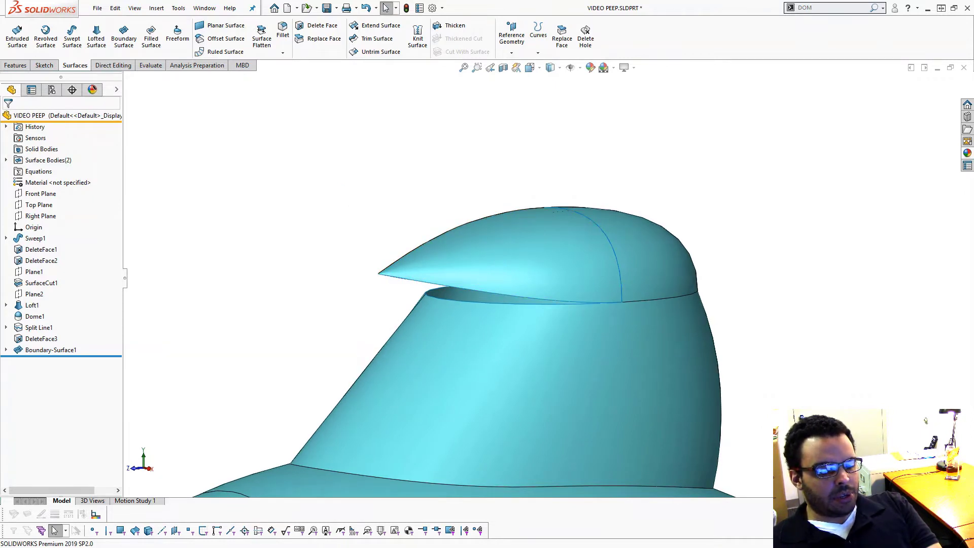
{"action": "middle_click_drag", "start_coordinate": [521, 287], "coordinate": [348, 269]}
{"action": "scroll", "coordinate": [395, 280], "scroll_direction": "down", "scroll_amount": 3}
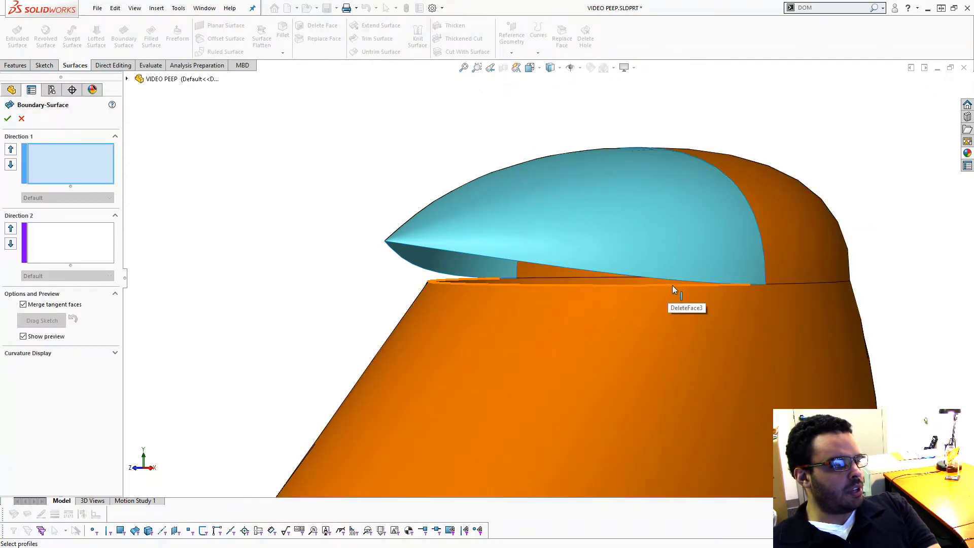
{"action": "left_click", "coordinate": [670, 285]}
{"action": "right_click", "coordinate": [90, 174]}
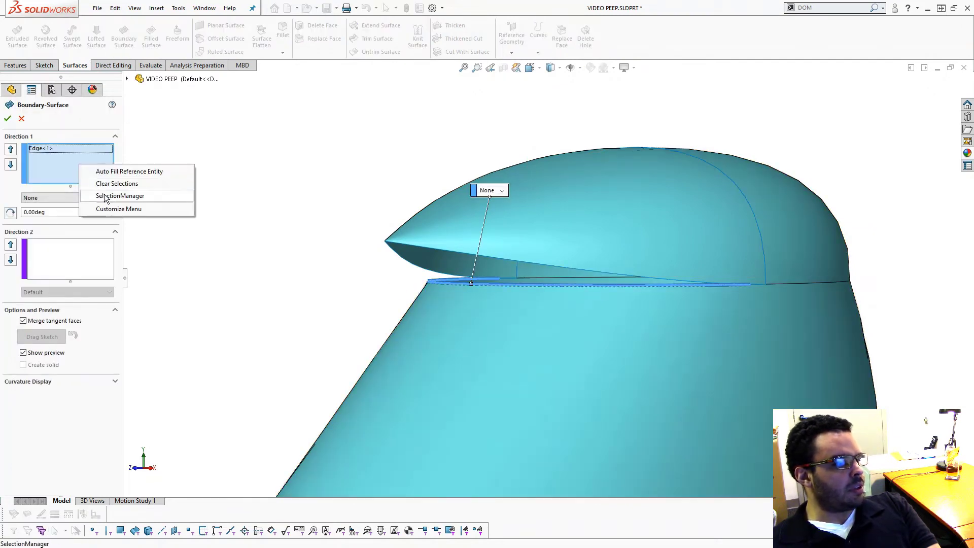
{"action": "left_click", "coordinate": [134, 196]}
{"action": "left_click", "coordinate": [428, 248]}
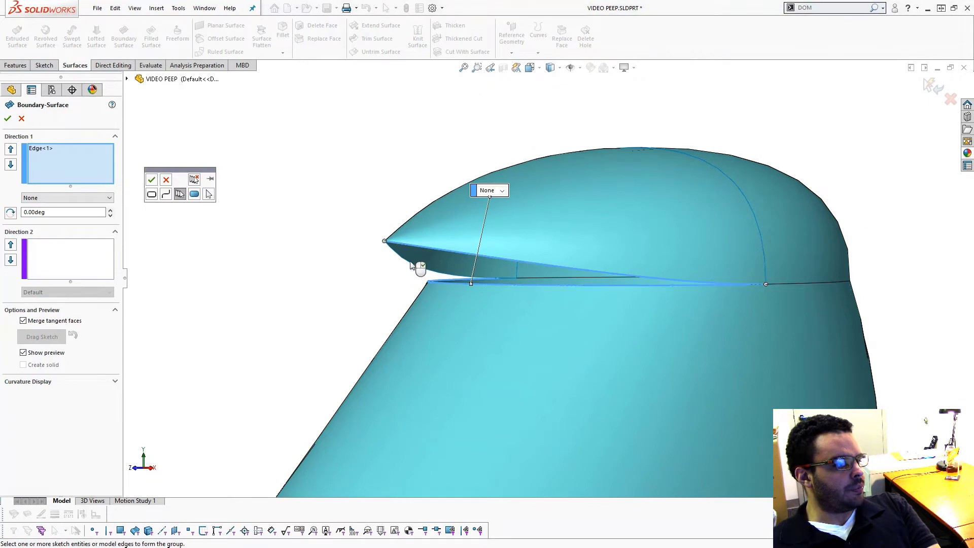
{"action": "right_click", "coordinate": [407, 261]}
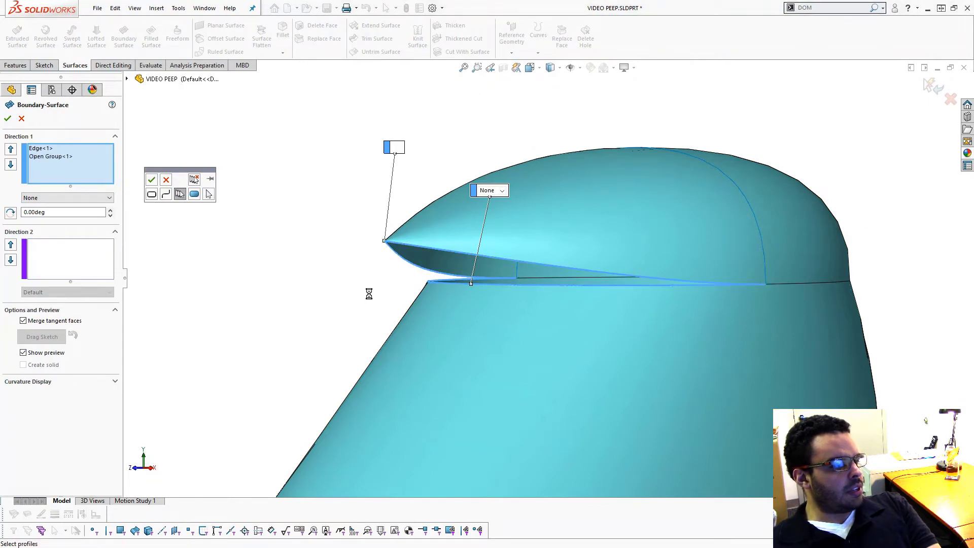
{"action": "mouse_move", "coordinate": [383, 276]}
{"action": "middle_mouse_down"}
{"action": "mouse_move", "coordinate": [463, 261]}
{"action": "mouse_move", "coordinate": [373, 265]}
{"action": "middle_mouse_up"}
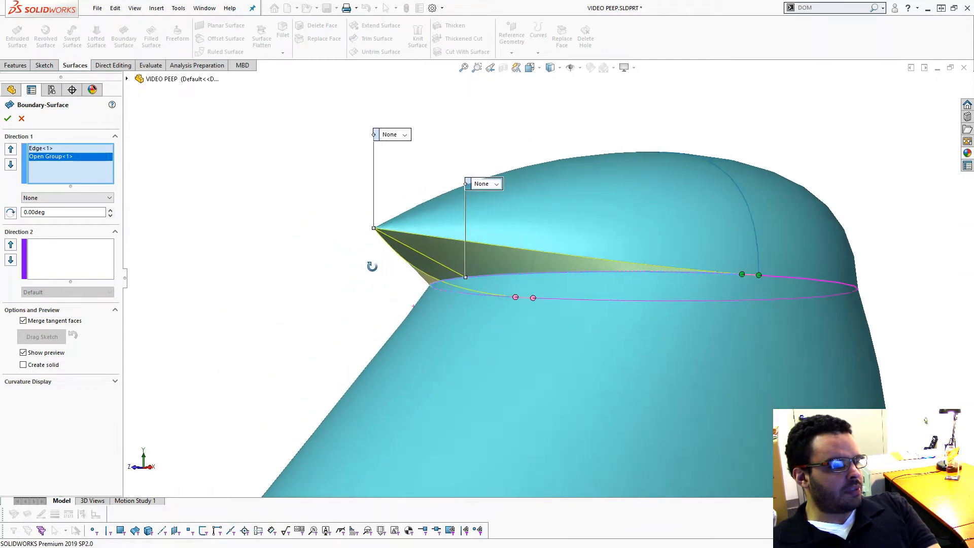
{"action": "left_click", "coordinate": [7, 119]}
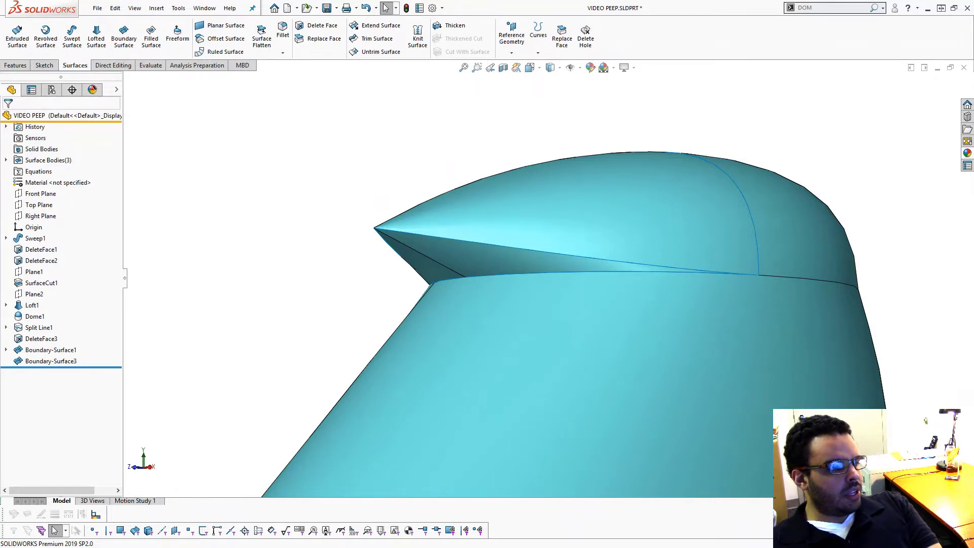
{"action": "scroll", "coordinate": [683, 377], "scroll_direction": "up", "scroll_amount": 4}
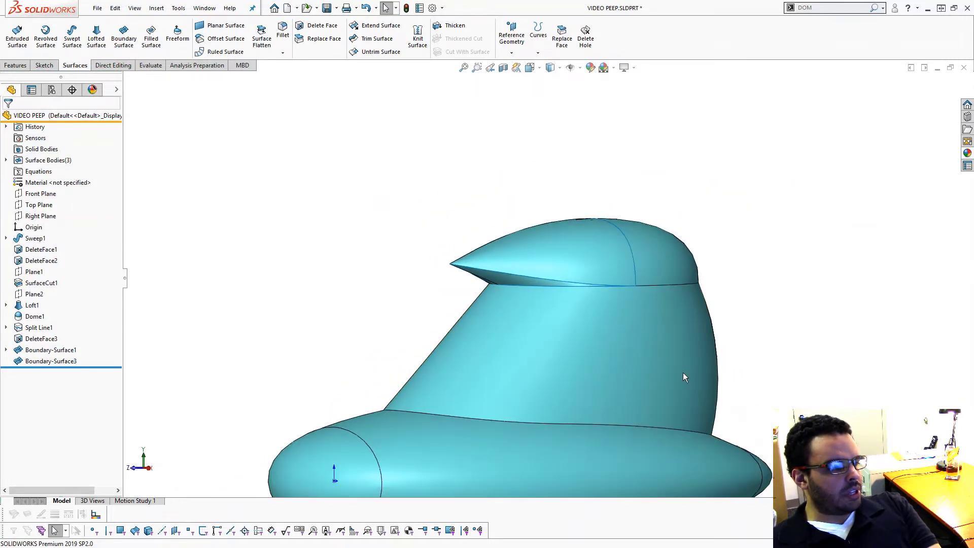
Step: Knit Boundary-Surface1, Boundary-Surface3 and DeleteFace3 together
{"action": "mouse_move", "coordinate": [683, 377]}
{"action": "middle_mouse_down"}
{"action": "mouse_move", "coordinate": [646, 365]}
{"action": "mouse_move", "coordinate": [691, 373]}
{"action": "middle_mouse_up"}
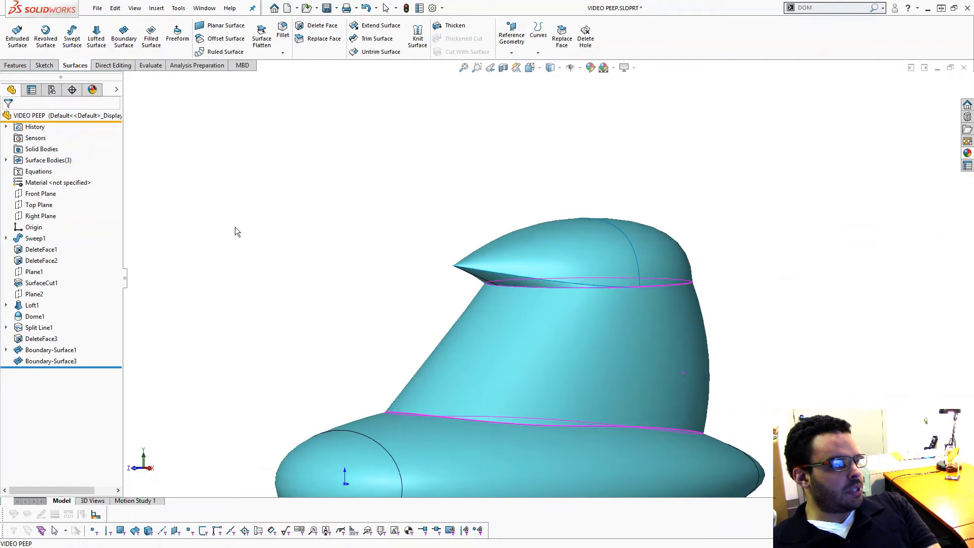
{"action": "key", "text": "Escape"}
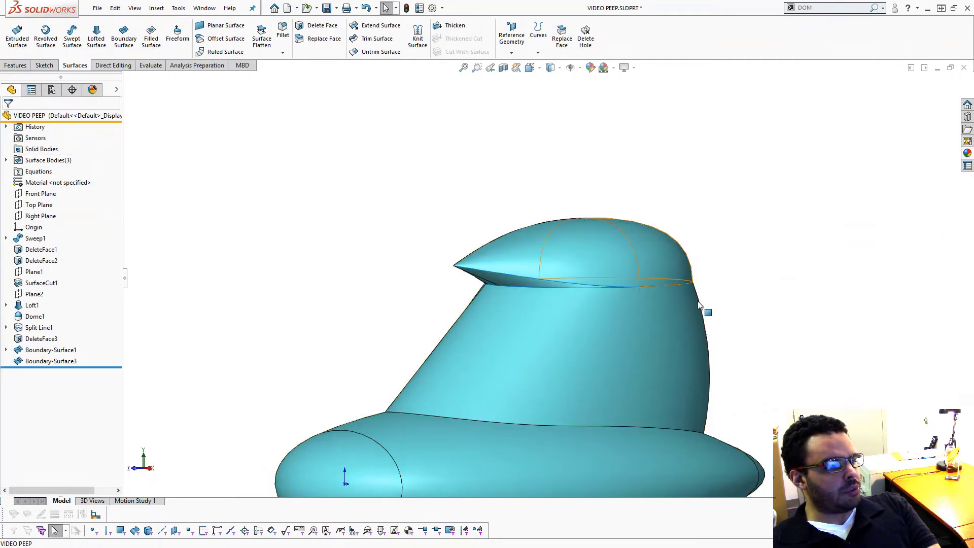
{"action": "scroll", "coordinate": [702, 330], "scroll_direction": "up", "scroll_amount": 2}
{"action": "middle_click_drag", "start_coordinate": [706, 352], "coordinate": [687, 381]}
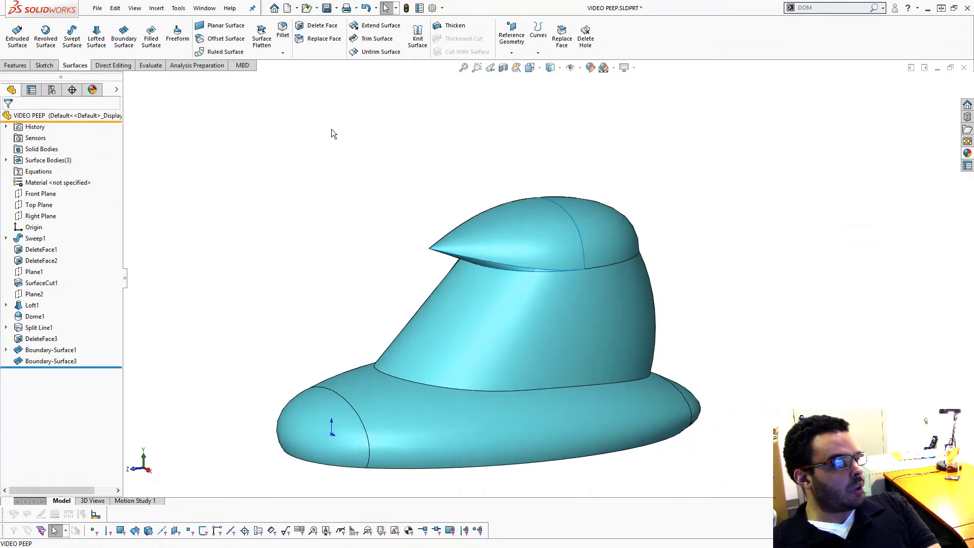
{"action": "left_click", "coordinate": [417, 38]}
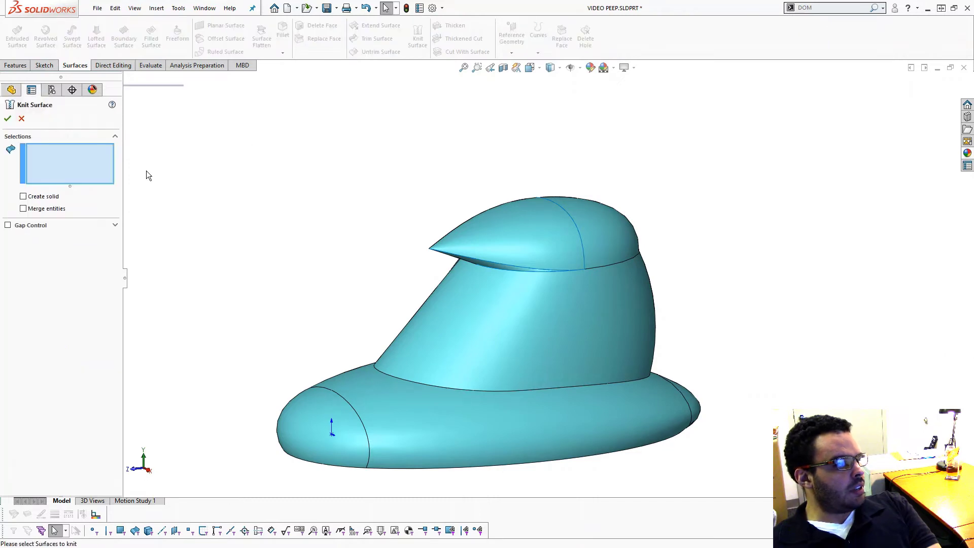
{"action": "left_click", "coordinate": [500, 267]}
{"action": "left_click", "coordinate": [504, 274]}
{"action": "left_click", "coordinate": [560, 306]}
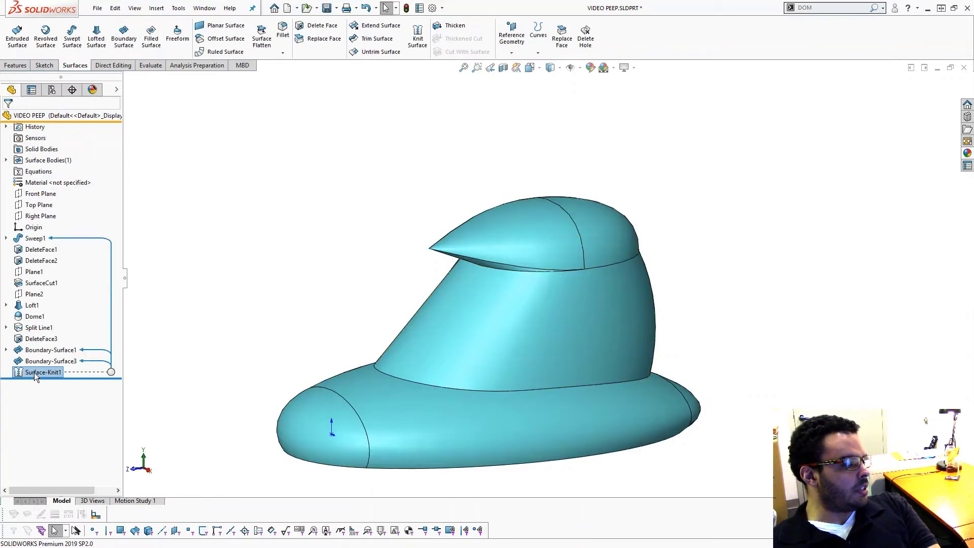
Step: Re-edit and confirm Surface-Knit1, then expand Solid Bodies to show it
{"action": "right_click", "coordinate": [34, 373]}
{"action": "left_click", "coordinate": [44, 292]}
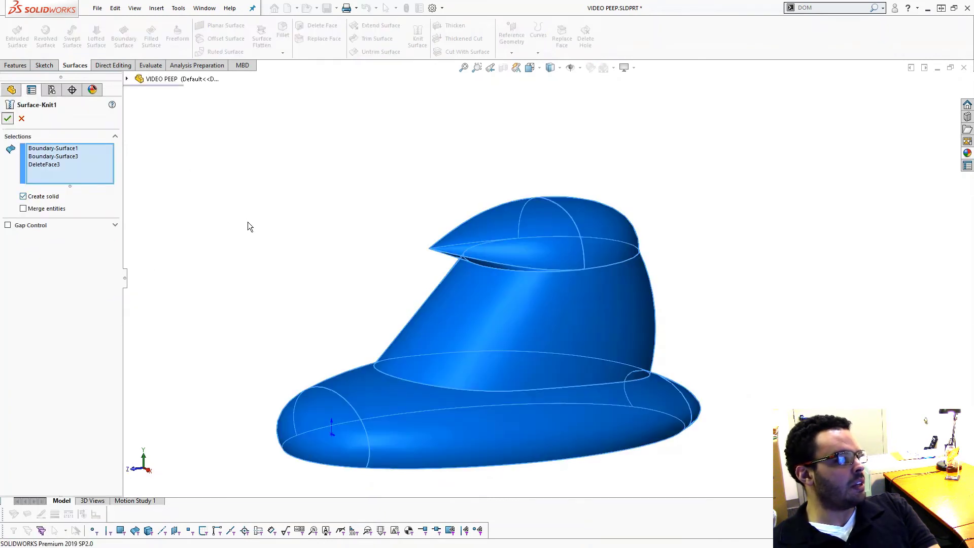
{"action": "key", "text": "Return"}
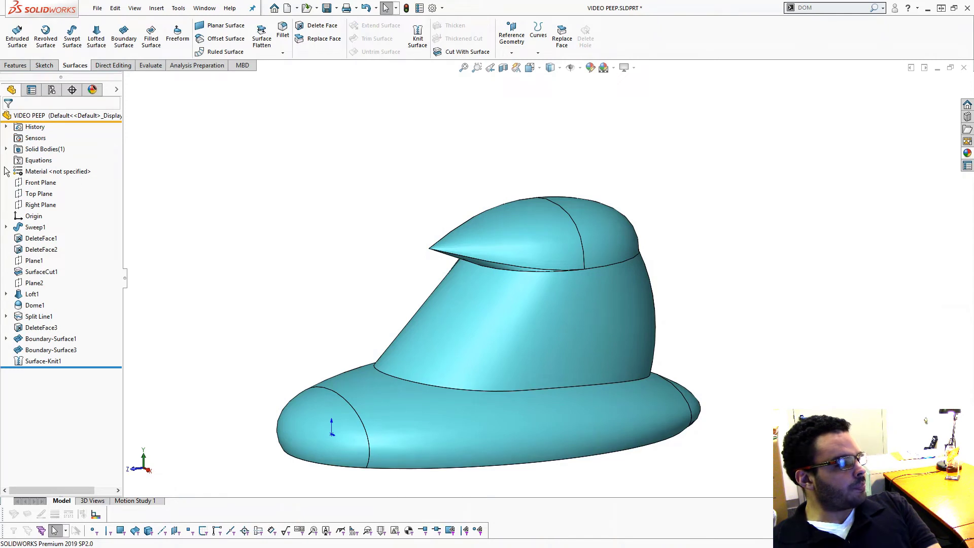
{"action": "left_click", "coordinate": [7, 150]}
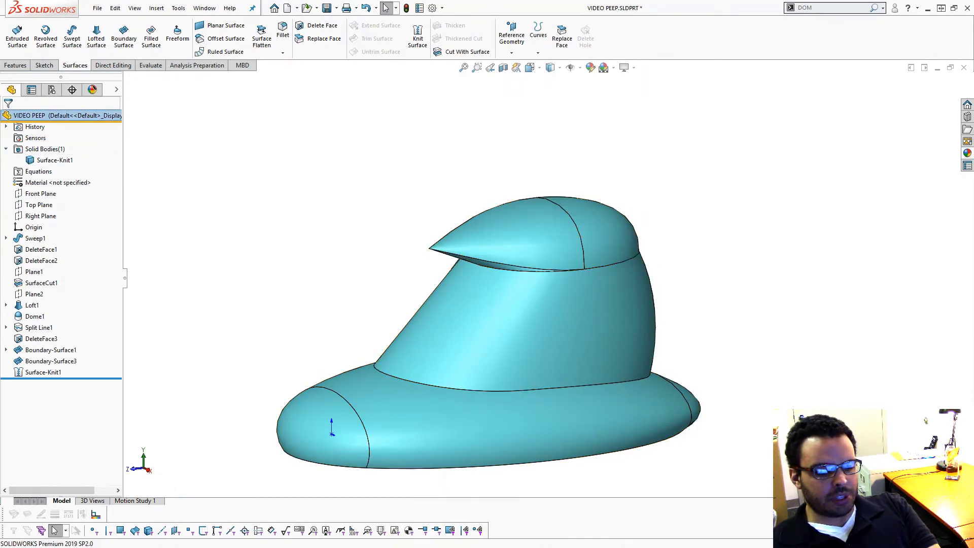
Step: View the shoe body from the Right side and nudge the view slightly
{"action": "key", "text": "ctrl+4"}
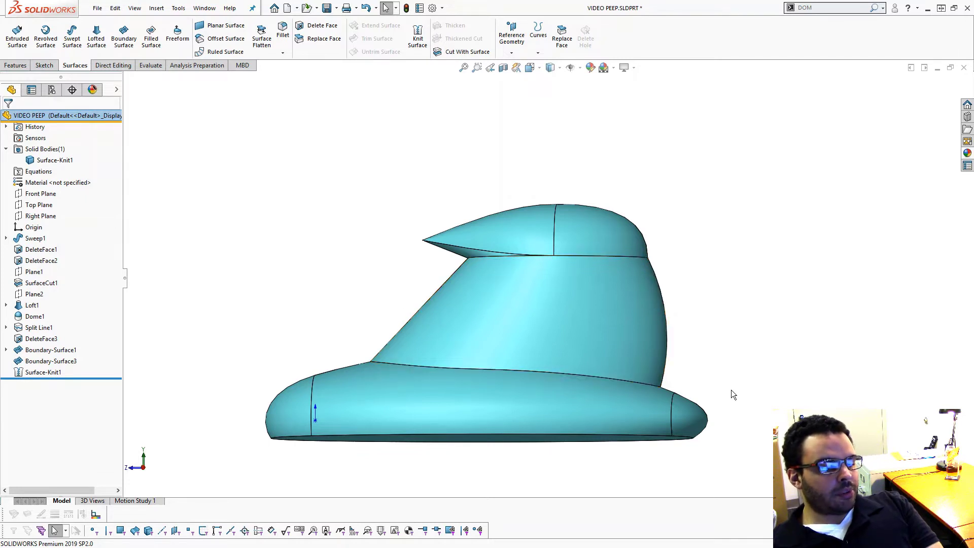
{"action": "middle_click_drag", "start_coordinate": [524, 346], "coordinate": [540, 358]}
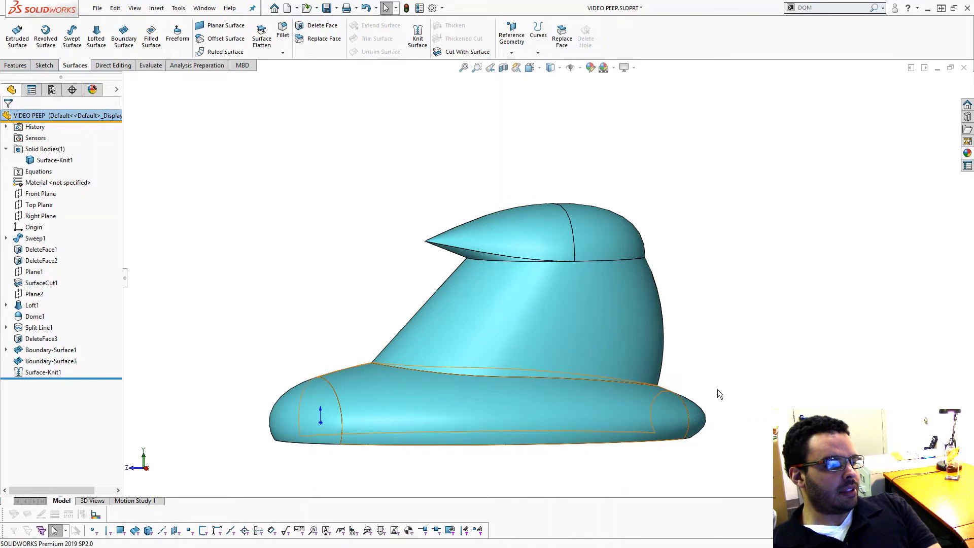
Step: Sketch on the Right Plane a 3-point arc from the front top to the base back
{"action": "left_click", "coordinate": [51, 216]}
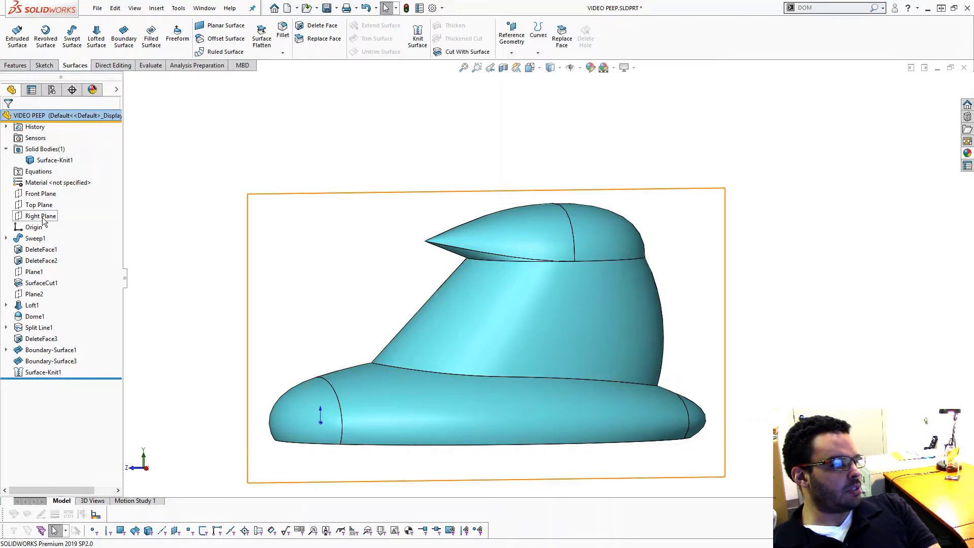
{"action": "left_click", "coordinate": [65, 202]}
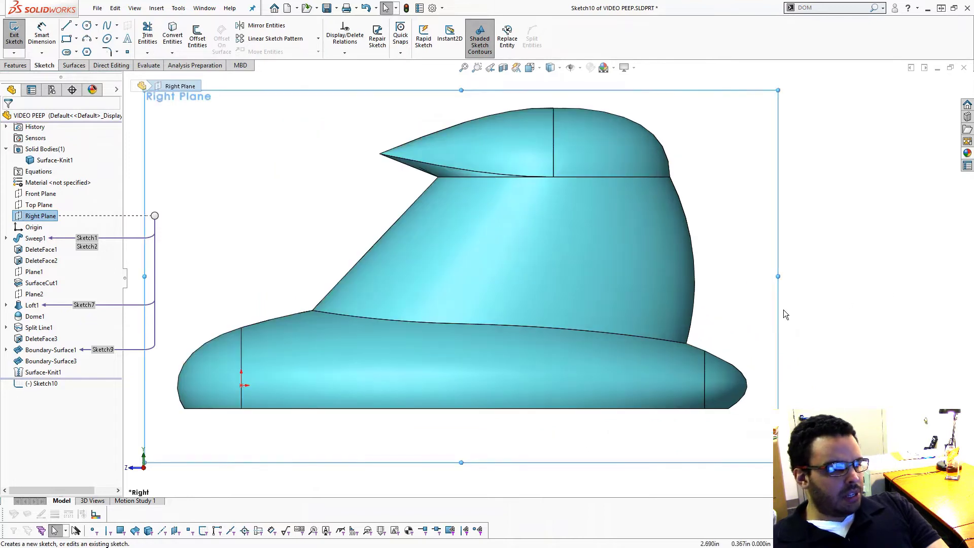
{"action": "left_click", "coordinate": [88, 40]}
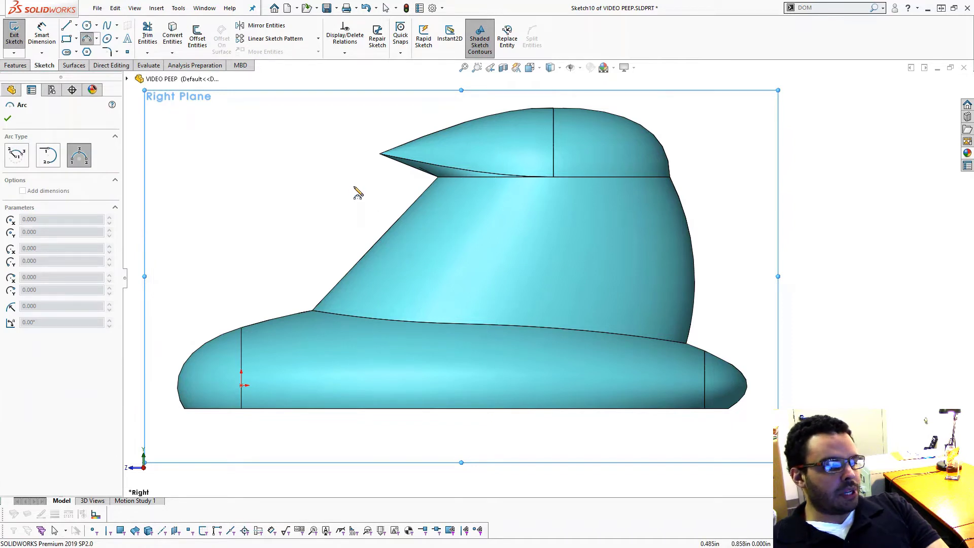
{"action": "left_click", "coordinate": [366, 181]}
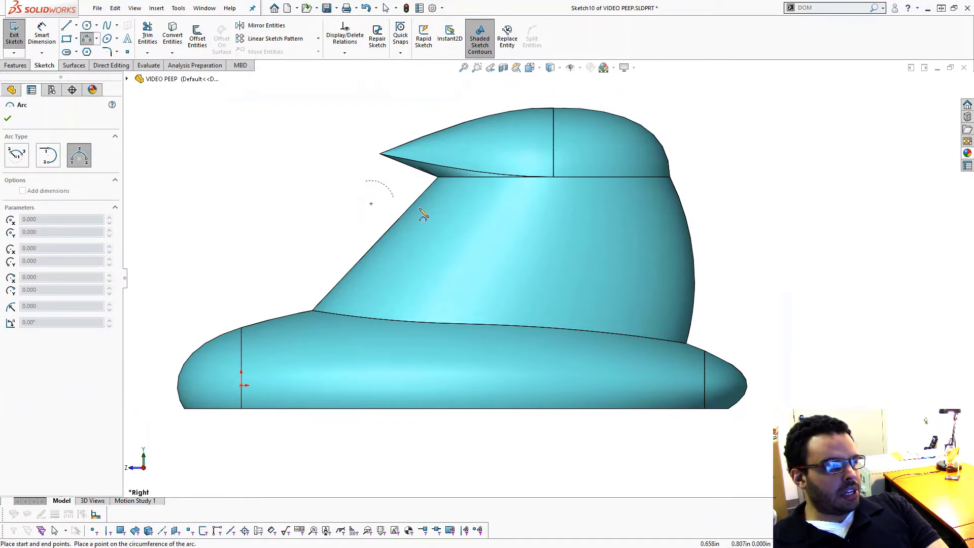
{"action": "left_click", "coordinate": [699, 343]}
{"action": "left_click", "coordinate": [510, 280]}
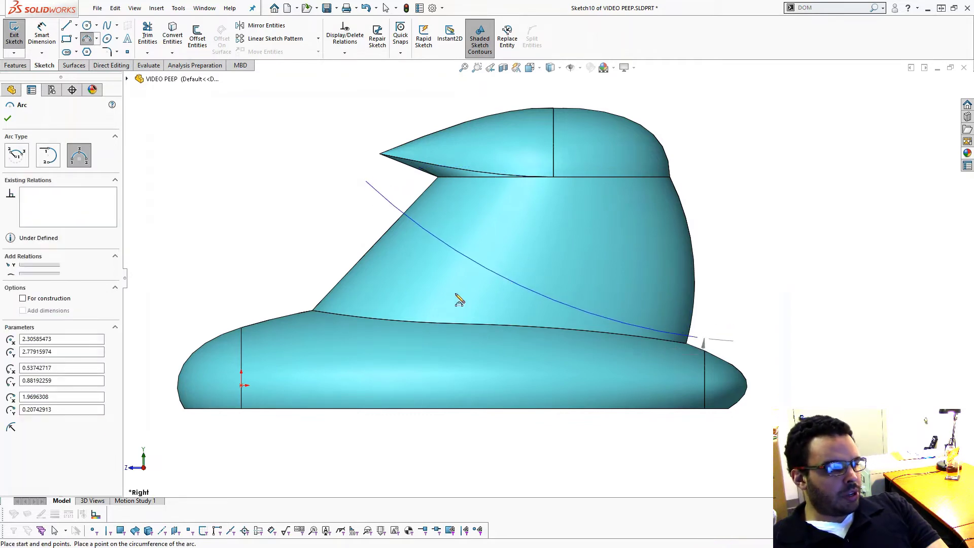
Step: Draw a second, shallow 3-point arc along the base from front to rear
{"action": "left_click", "coordinate": [242, 327]}
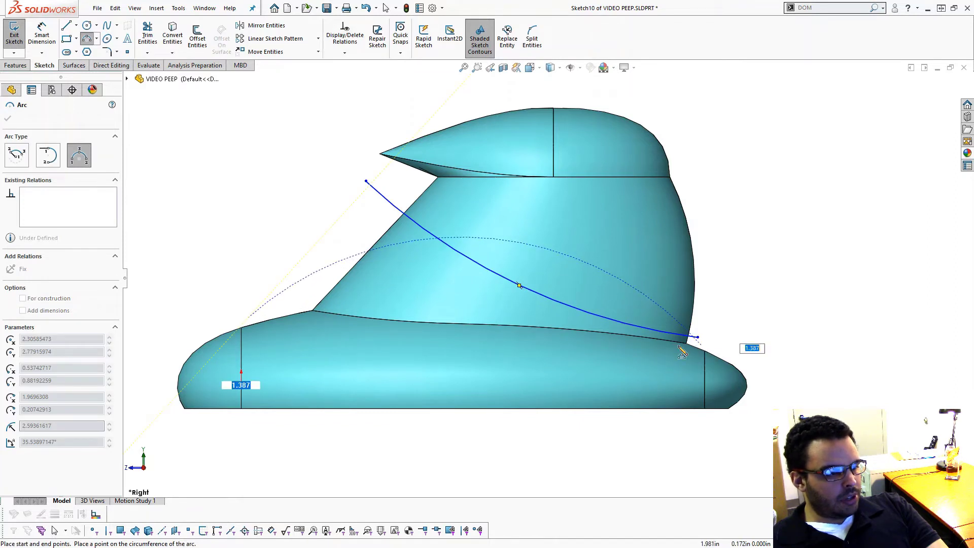
{"action": "left_click", "coordinate": [702, 345]}
{"action": "left_click", "coordinate": [562, 352]}
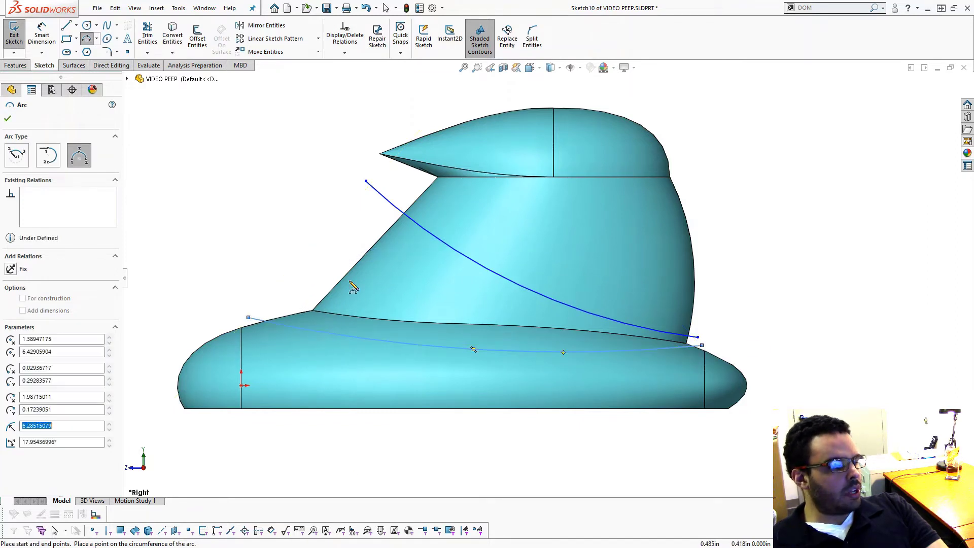
{"action": "scroll", "coordinate": [353, 287], "scroll_direction": "down", "scroll_amount": 2}
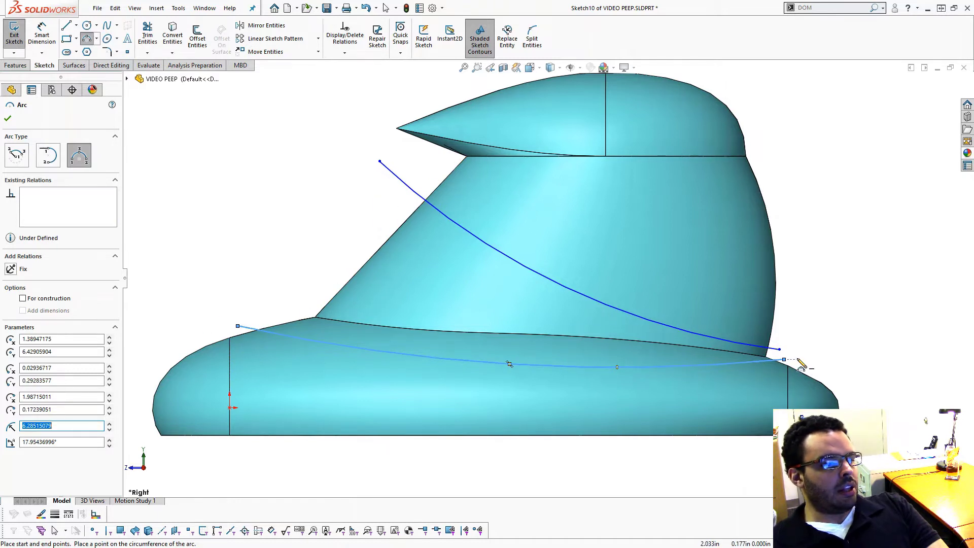
{"action": "scroll", "coordinate": [801, 363], "scroll_direction": "down", "scroll_amount": 2}
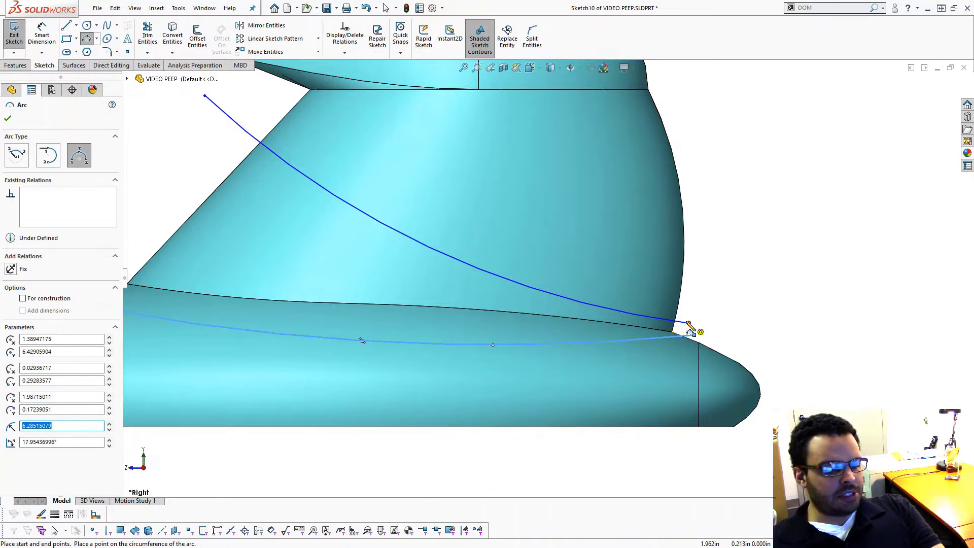
{"action": "scroll", "coordinate": [705, 339], "scroll_direction": "up", "scroll_amount": 2}
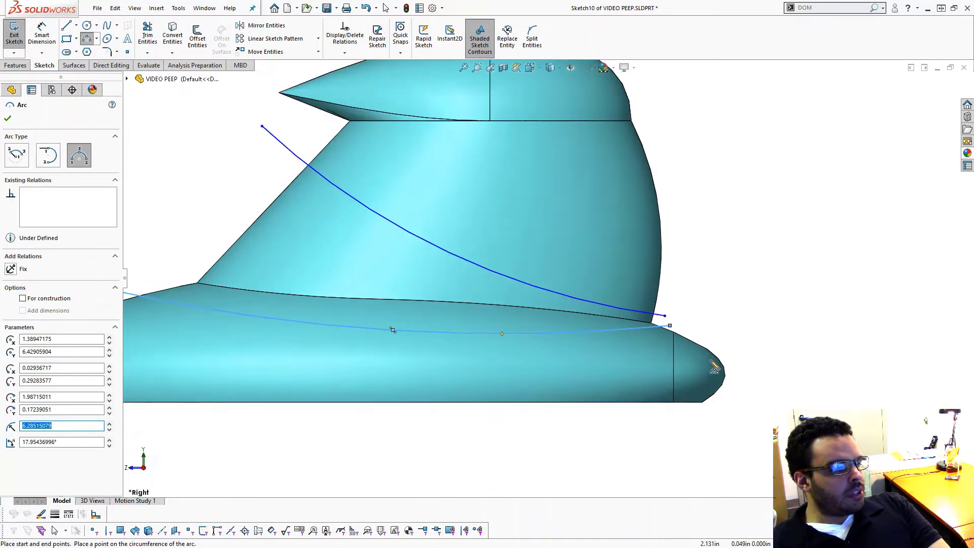
{"action": "scroll", "coordinate": [711, 368], "scroll_direction": "up", "scroll_amount": 1}
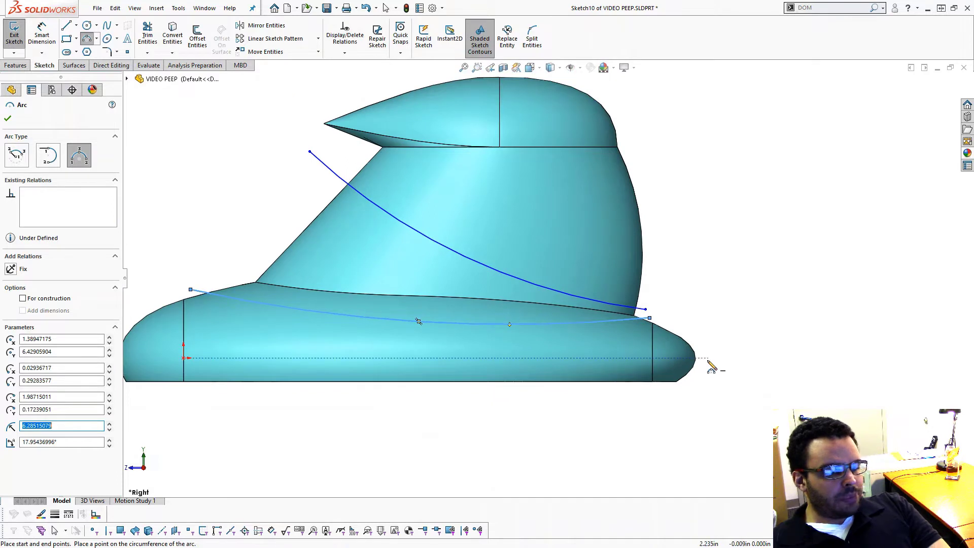
Step: Begin a vertical centerline at the rear bottom of the base
{"action": "left_click", "coordinate": [76, 26]}
{"action": "left_click", "coordinate": [90, 51]}
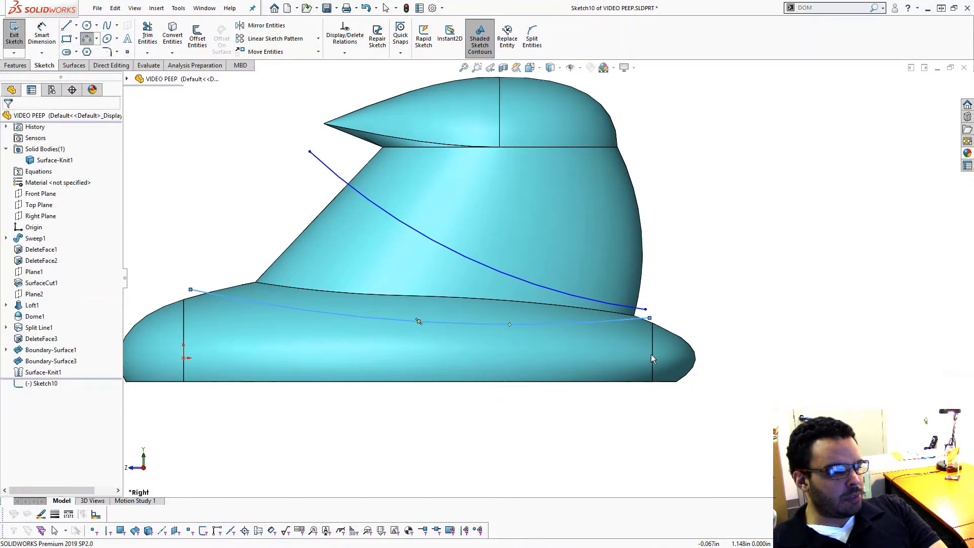
{"action": "left_click", "coordinate": [653, 381]}
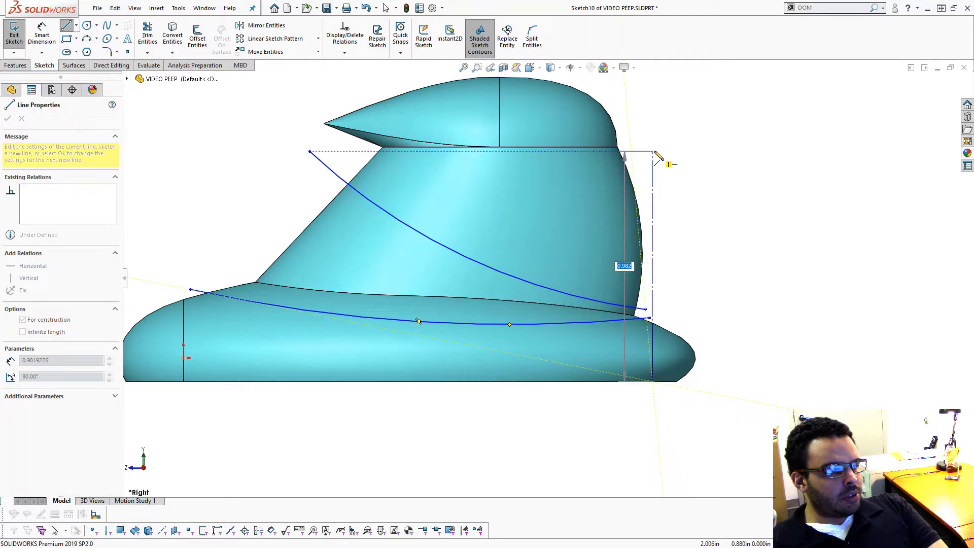
Step: Finish the rear vertical centerline and snap the lower arc's rear end onto it
{"action": "left_click", "coordinate": [653, 158]}
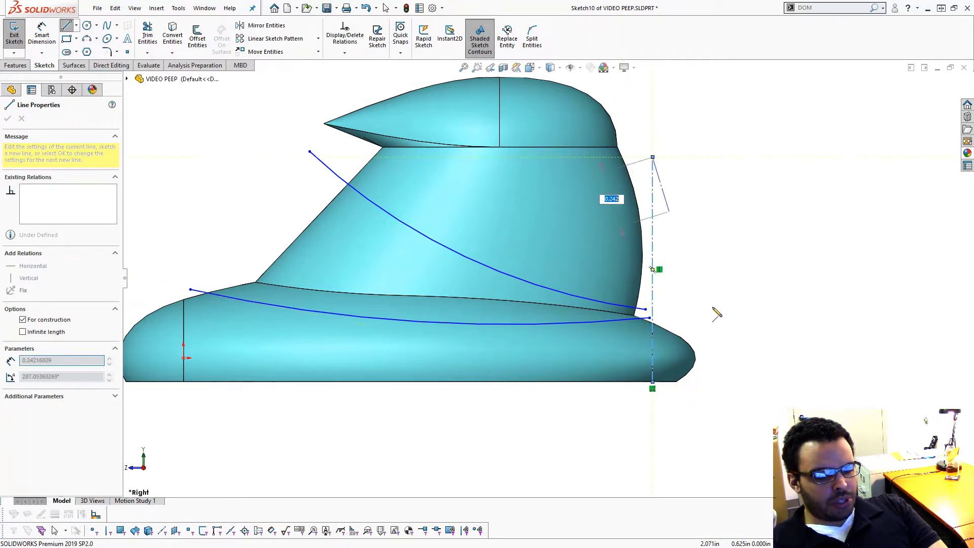
{"action": "key", "text": "Escape"}
{"action": "scroll", "coordinate": [680, 312], "scroll_direction": "down", "scroll_amount": 2}
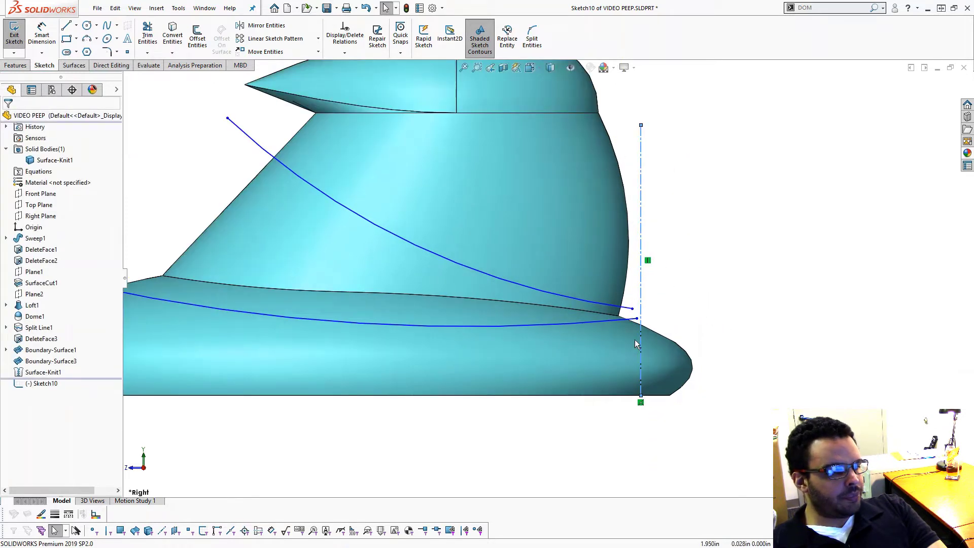
{"action": "left_click", "coordinate": [636, 320]}
{"action": "left_click_drag", "start_coordinate": [636, 319], "coordinate": [641, 307]}
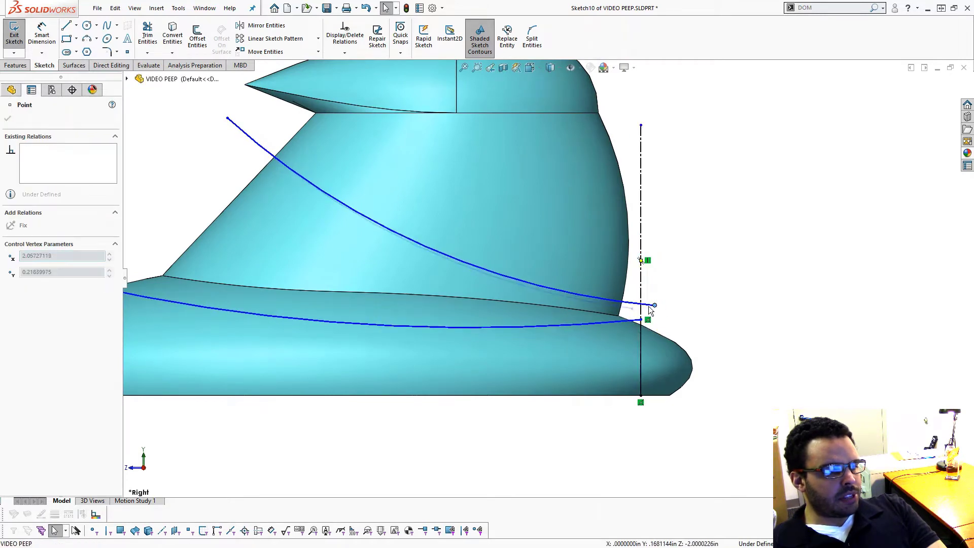
{"action": "left_click", "coordinate": [643, 401]}
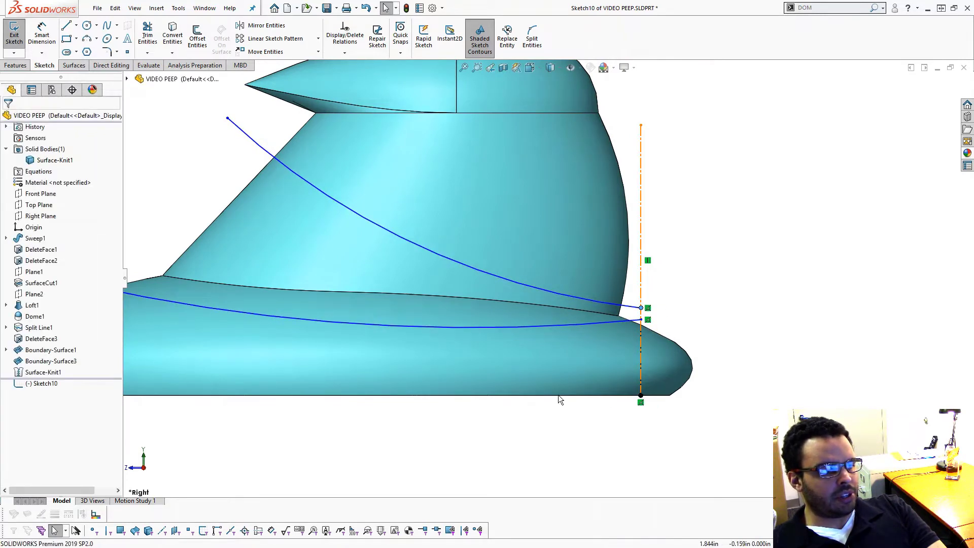
{"action": "scroll", "coordinate": [482, 381], "scroll_direction": "up", "scroll_amount": 3}
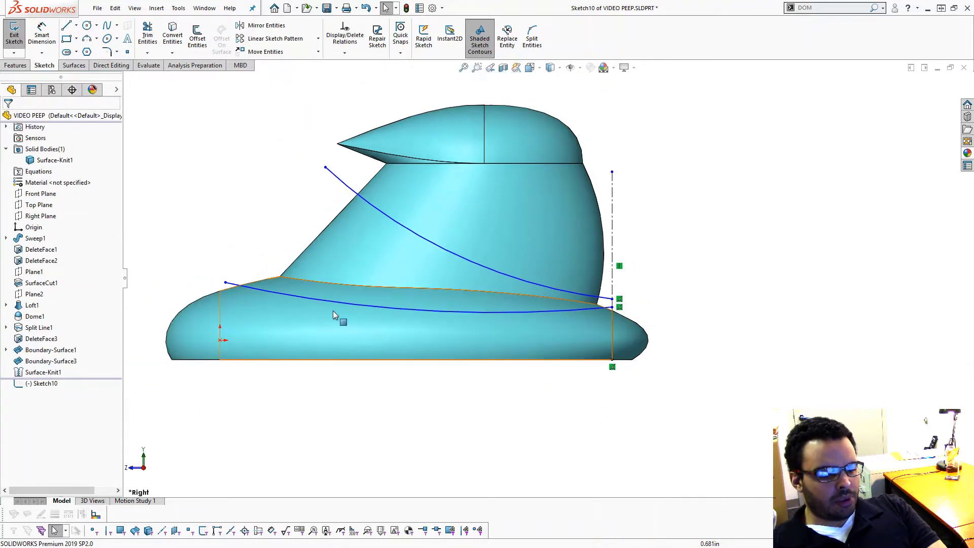
Step: Make the lower arc's front endpoint vertical with the origin
{"action": "left_click", "coordinate": [226, 282]}
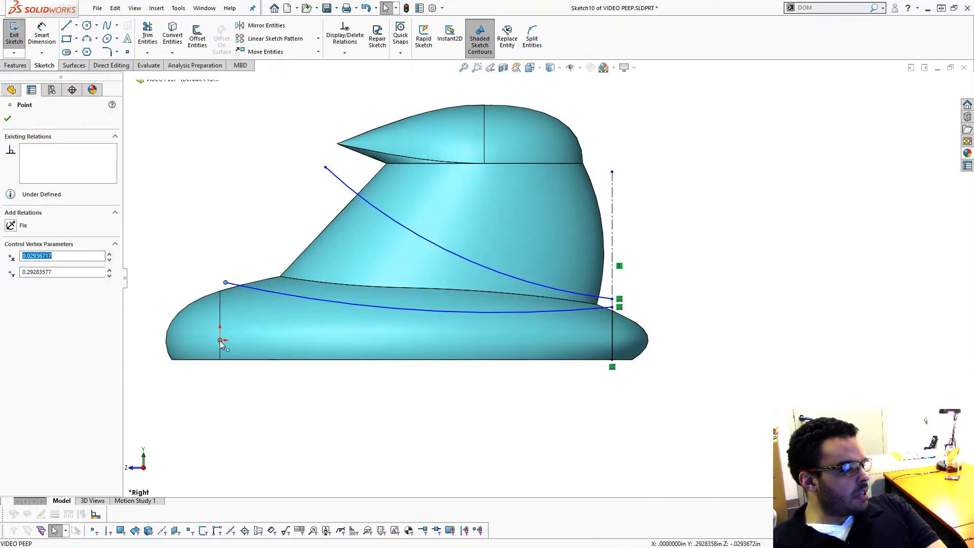
{"action": "left_click", "coordinate": [220, 340], "text": "ctrl"}
{"action": "left_click", "coordinate": [265, 298]}
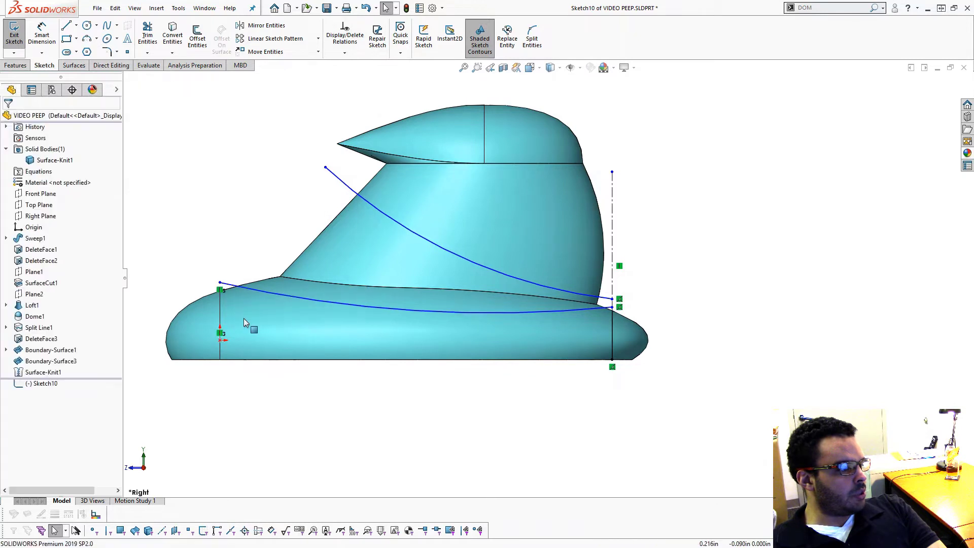
{"action": "left_click", "coordinate": [221, 279]}
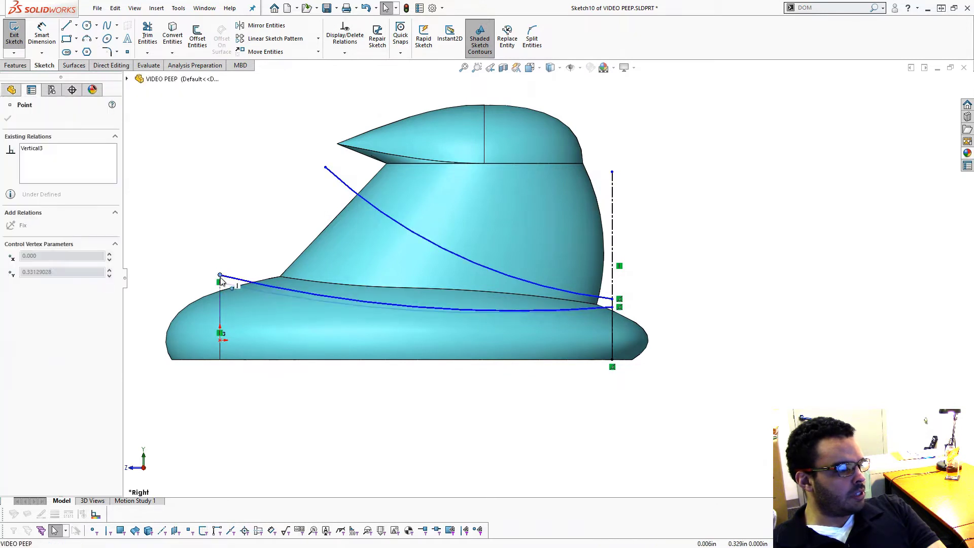
{"action": "left_click", "coordinate": [361, 404]}
Step: Align the upper arc's front endpoint vertically under the visor tip
{"action": "left_click", "coordinate": [328, 171]}
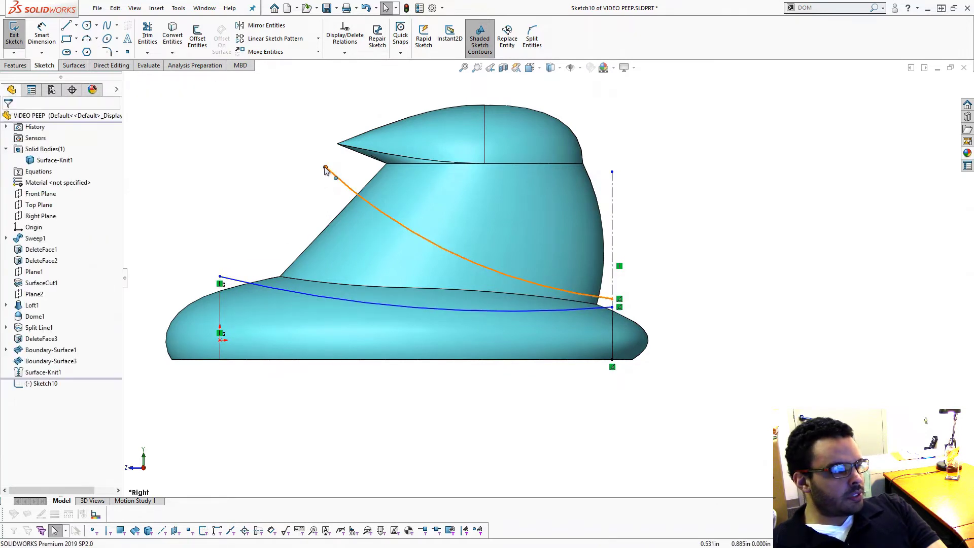
{"action": "left_click", "coordinate": [338, 145], "text": "ctrl"}
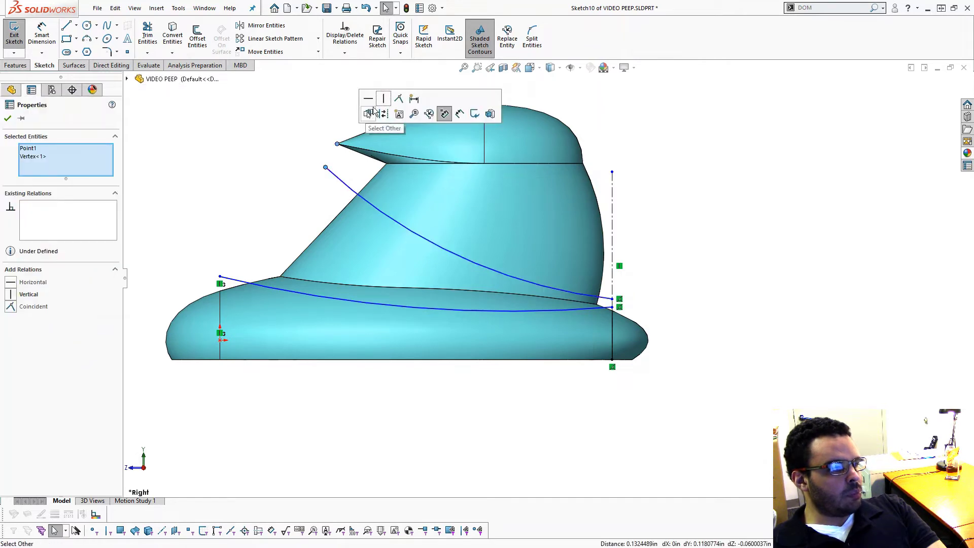
{"action": "left_click", "coordinate": [367, 111]}
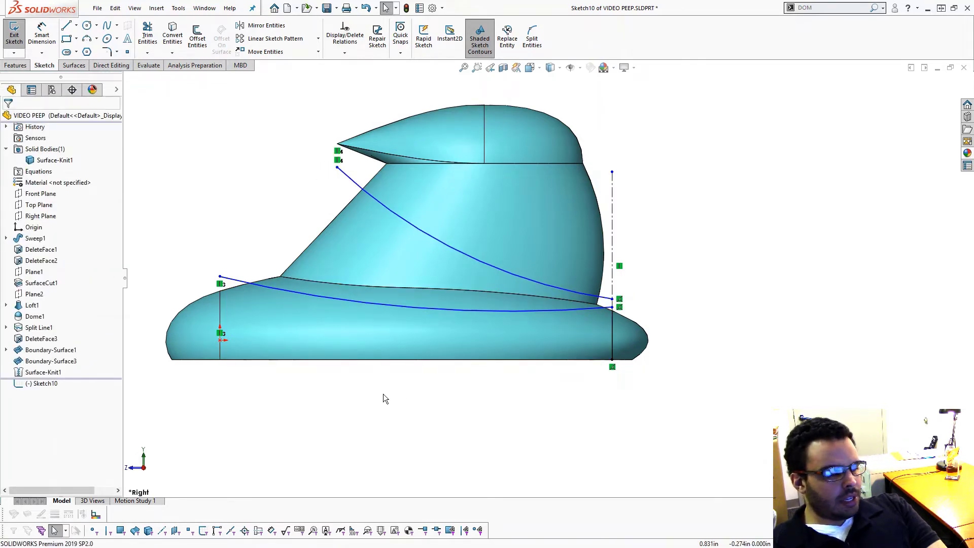
{"action": "right_click_drag", "start_coordinate": [384, 397], "coordinate": [396, 267]}
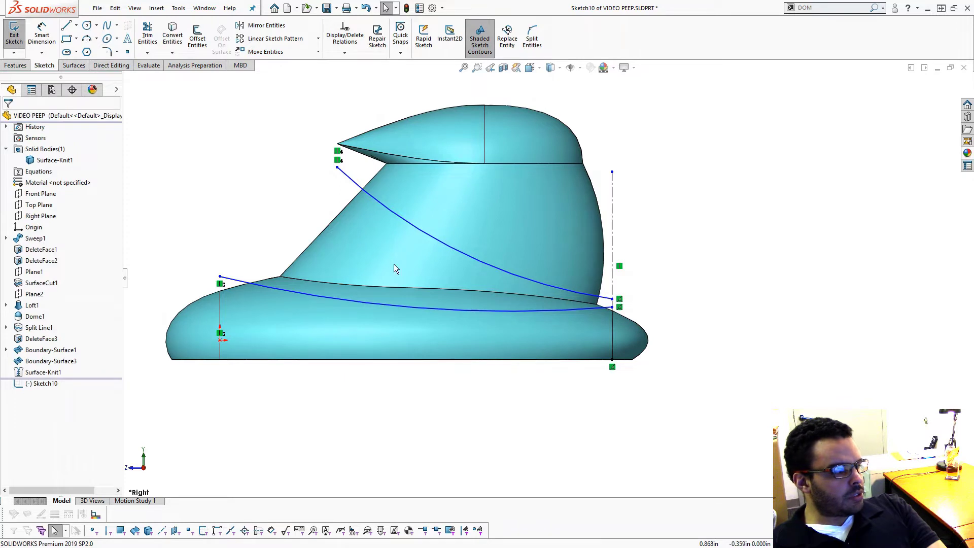
Step: Dimension the lower arc's endpoint heights as .280 and .160
{"action": "left_click", "coordinate": [220, 277]}
{"action": "left_click", "coordinate": [220, 340]}
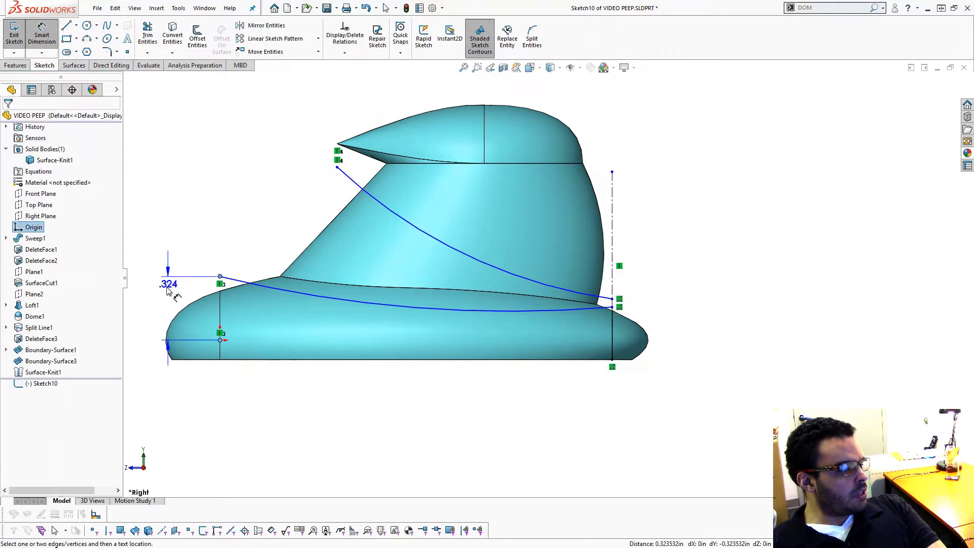
{"action": "left_click", "coordinate": [167, 312]}
{"action": "type", "text": ".280"}
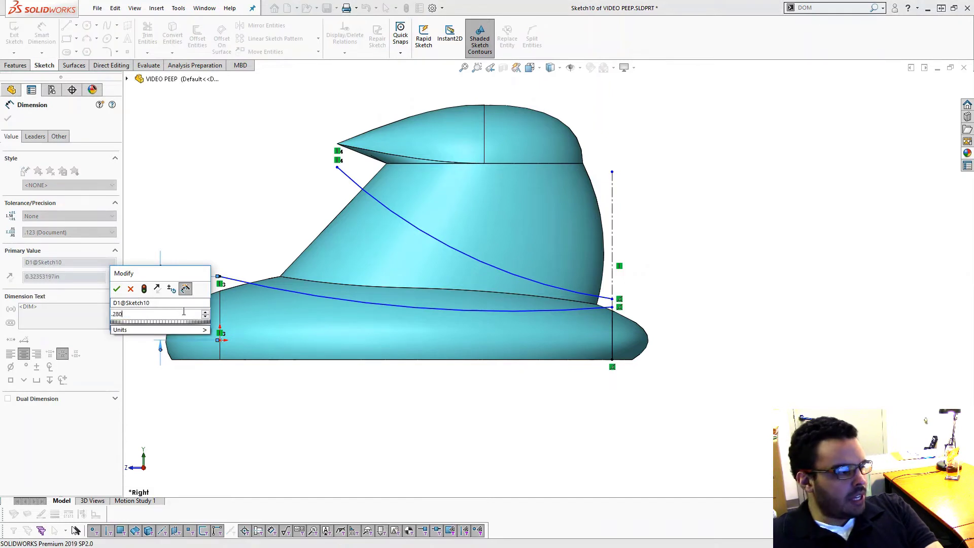
{"action": "key", "text": "Return"}
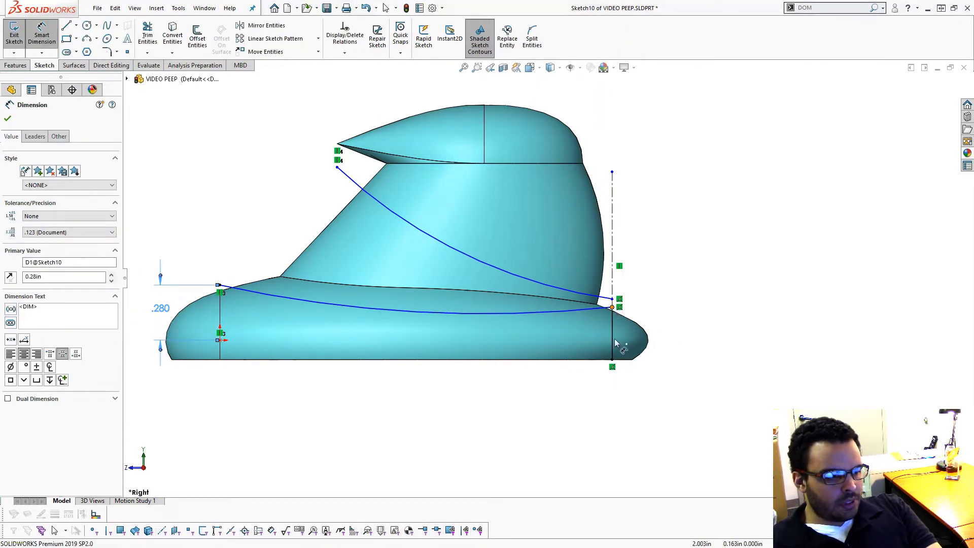
{"action": "left_click", "coordinate": [612, 360]}
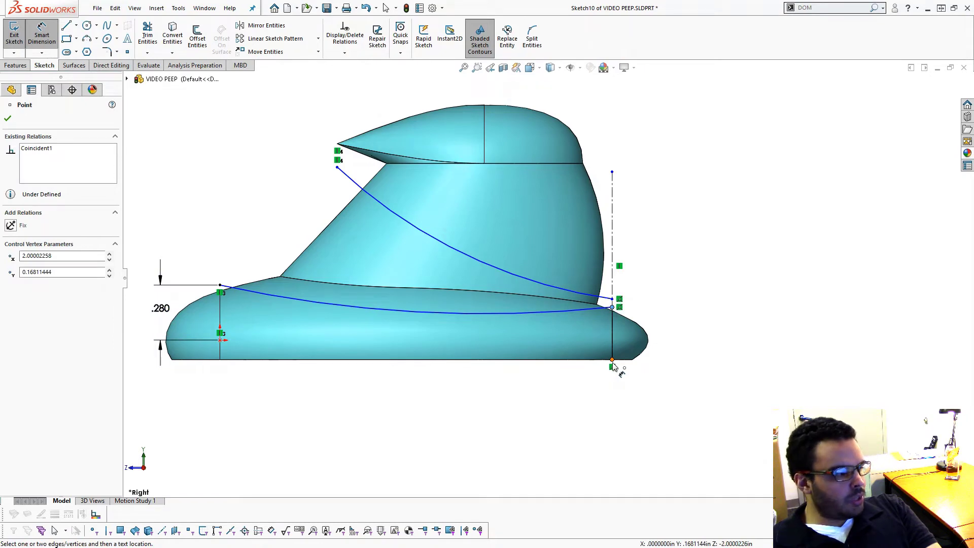
{"action": "left_click", "coordinate": [221, 340]}
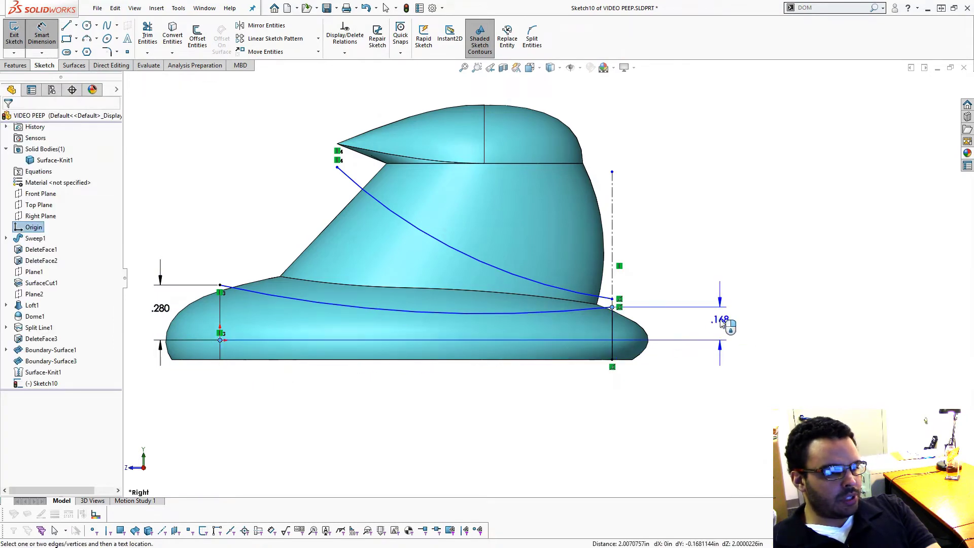
{"action": "left_click", "coordinate": [737, 332]}
{"action": "key", "text": "BackSpace"}
{"action": "type", "text": "."}
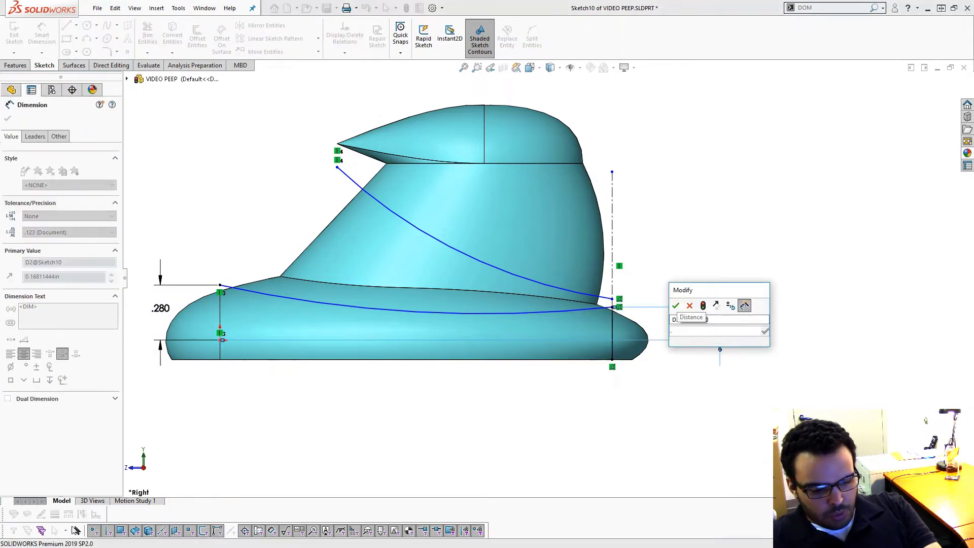
{"action": "type", "text": "16"}
{"action": "key", "text": "Return"}
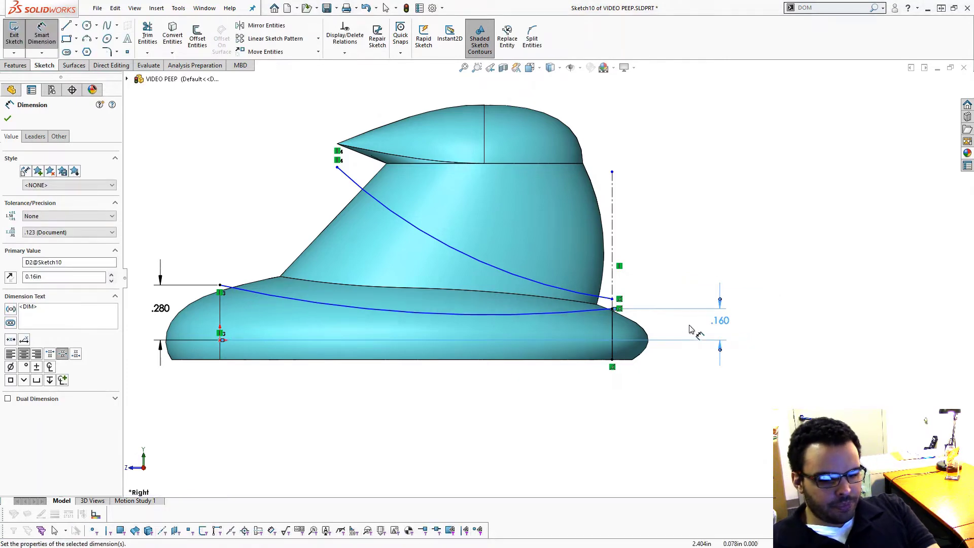
Step: Dimension the upper arc's endpoint heights as .200 and .800
{"action": "left_click", "coordinate": [613, 301]}
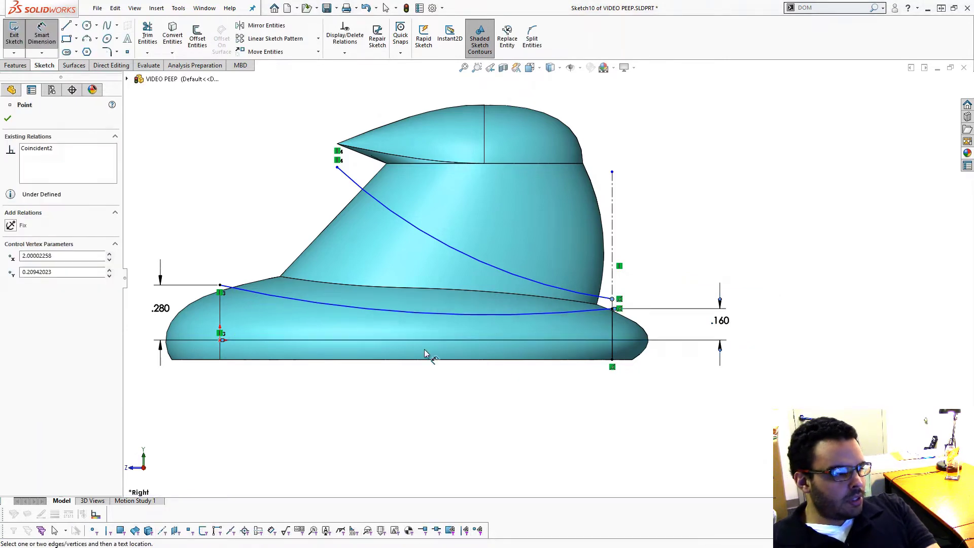
{"action": "left_click", "coordinate": [220, 338]}
{"action": "left_click", "coordinate": [782, 324]}
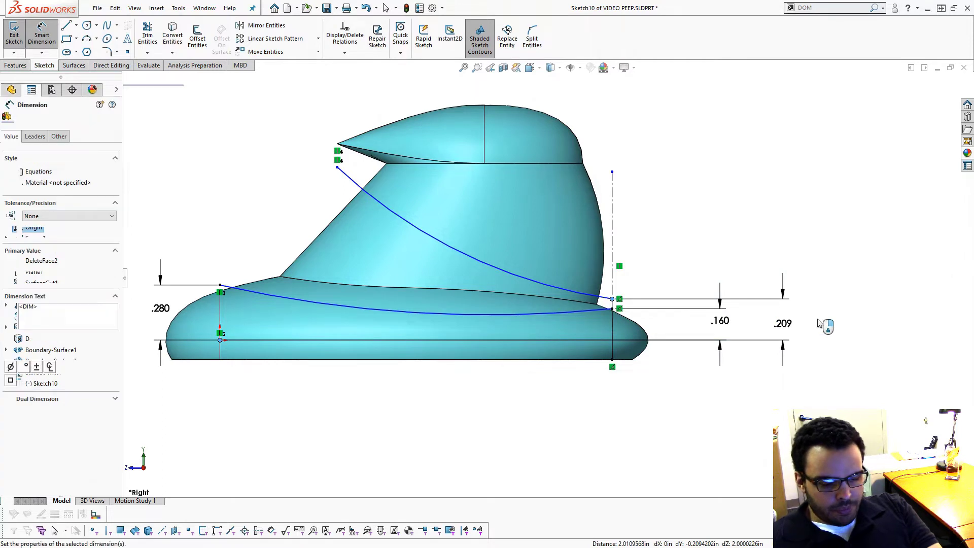
{"action": "type", "text": ".2"}
{"action": "key", "text": "Return"}
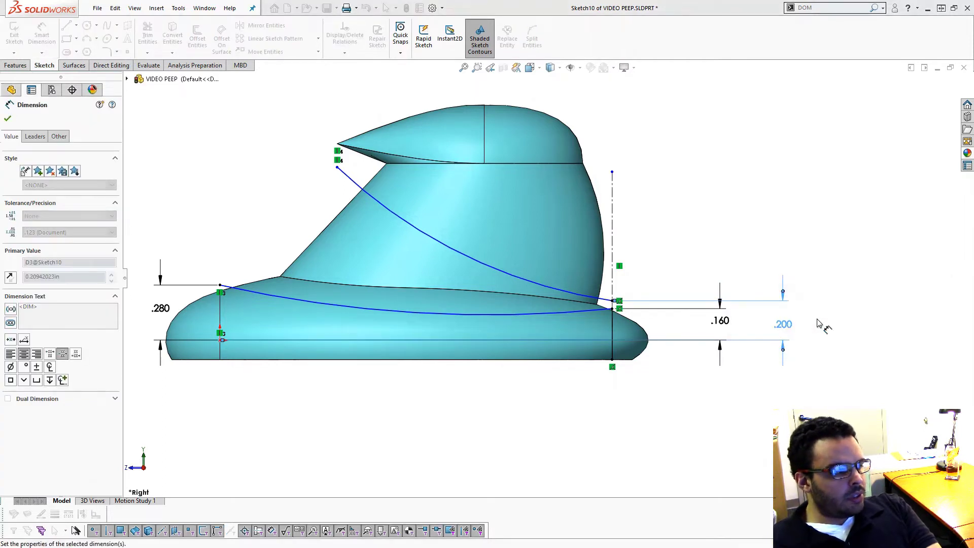
{"action": "left_click", "coordinate": [337, 167]}
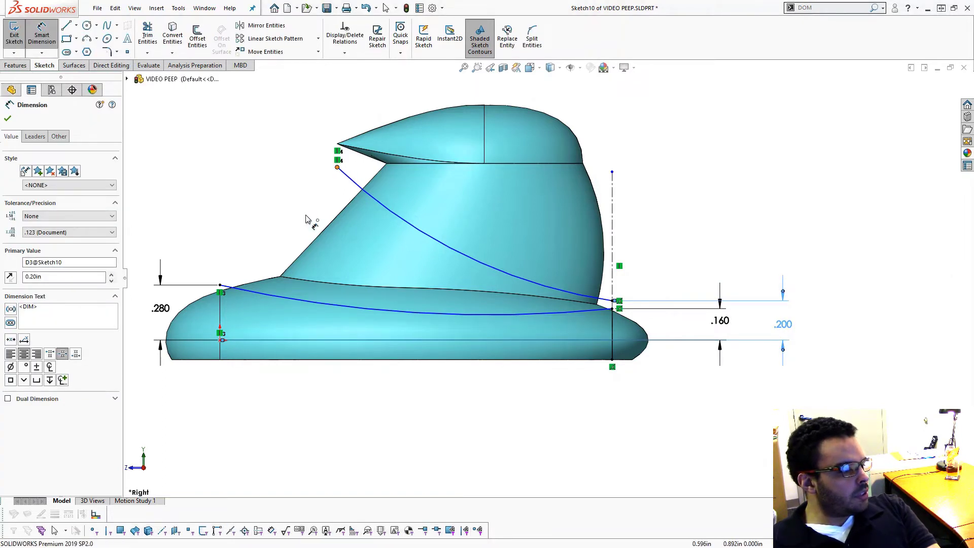
{"action": "left_click", "coordinate": [220, 339]}
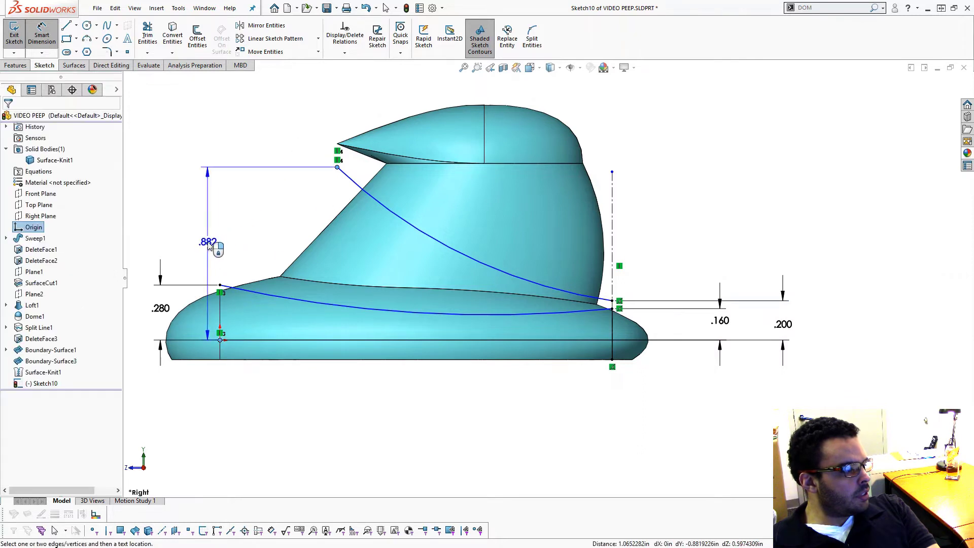
{"action": "left_click", "coordinate": [205, 241]}
{"action": "type", "text": ".8"}
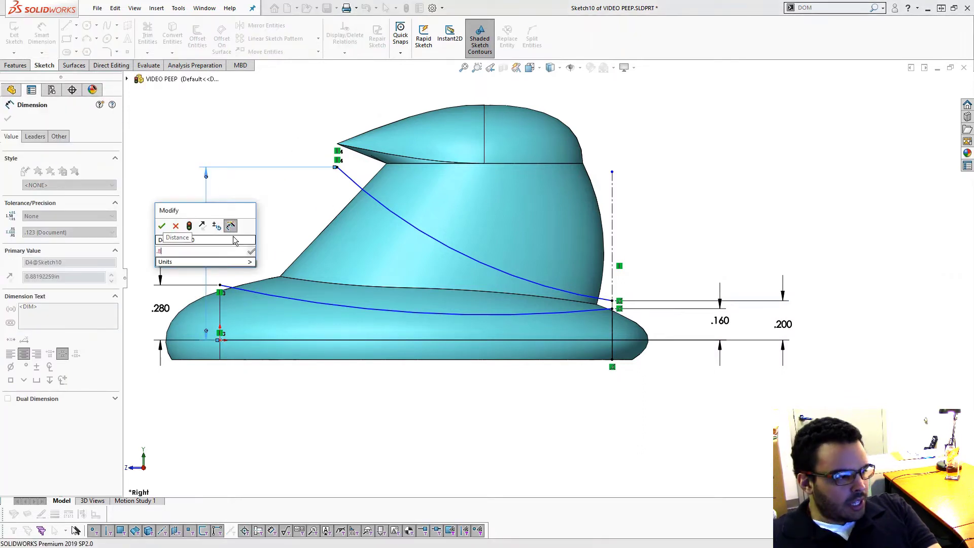
{"action": "key", "text": "Return"}
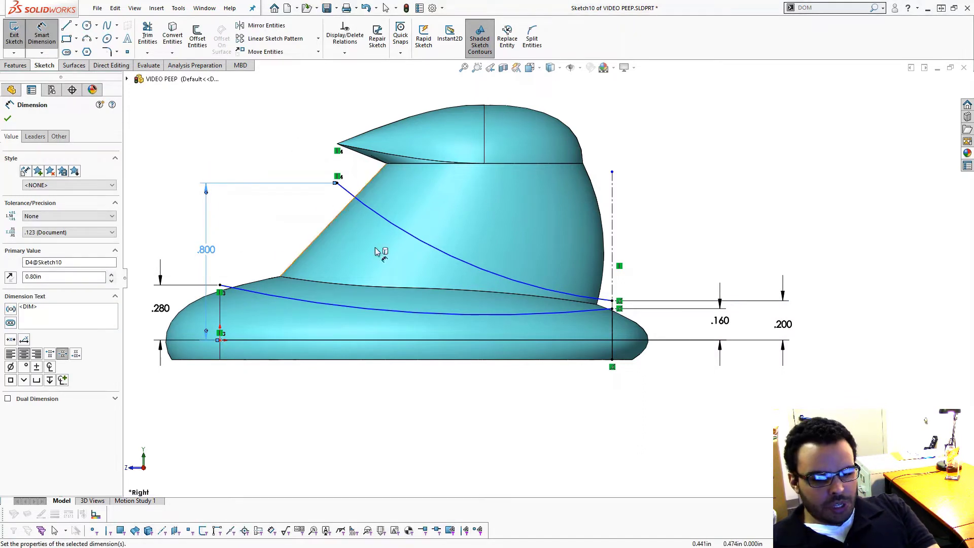
Step: Set the arc radii to R2.625 and R8.375, then exit Sketch10
{"action": "left_click", "coordinate": [517, 279]}
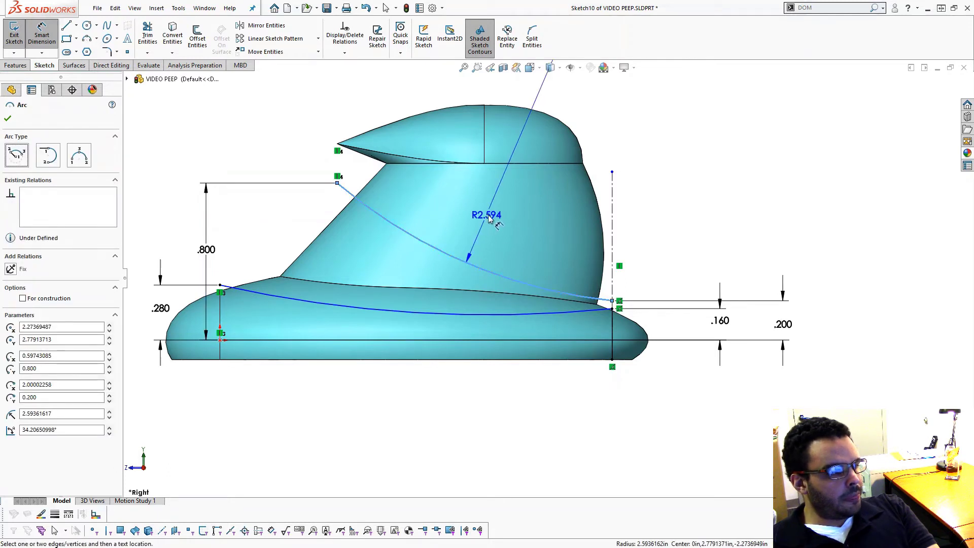
{"action": "left_click", "coordinate": [494, 216]}
{"action": "type", "text": "2.625"}
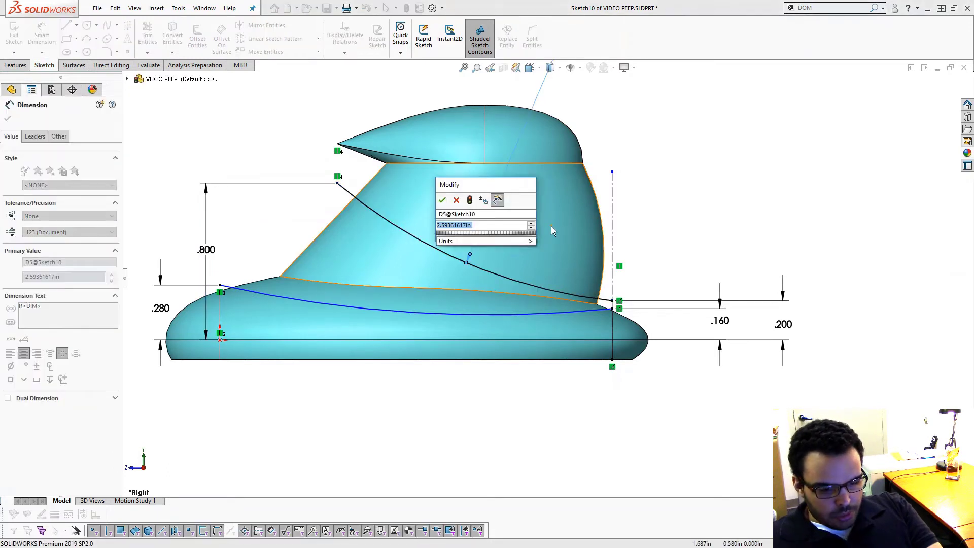
{"action": "key", "text": "Return"}
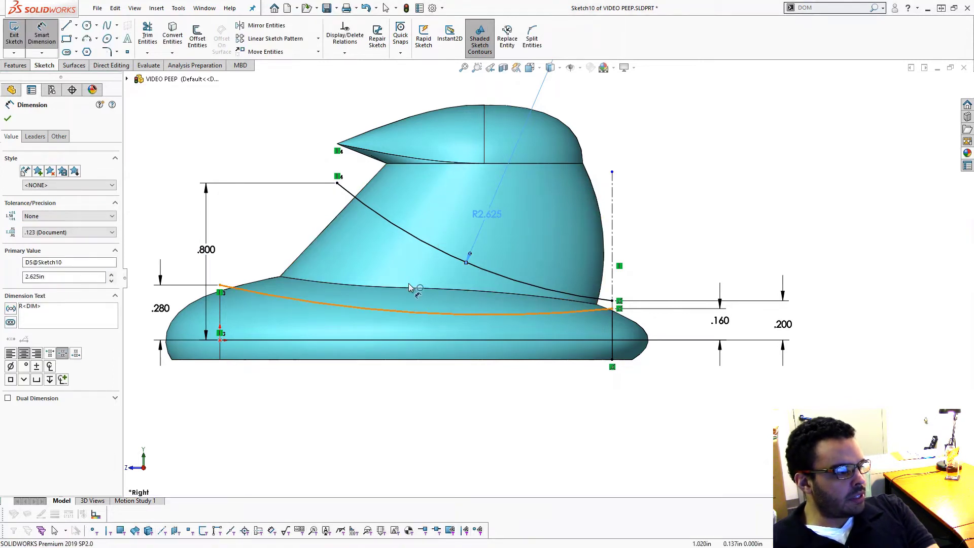
{"action": "left_click", "coordinate": [420, 313]}
{"action": "left_click", "coordinate": [407, 405]}
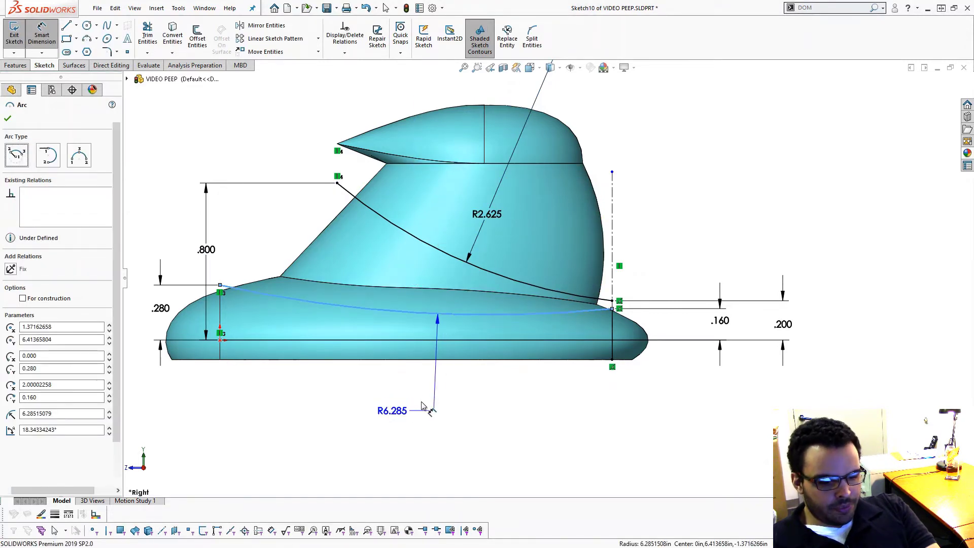
{"action": "type", "text": "8.375"}
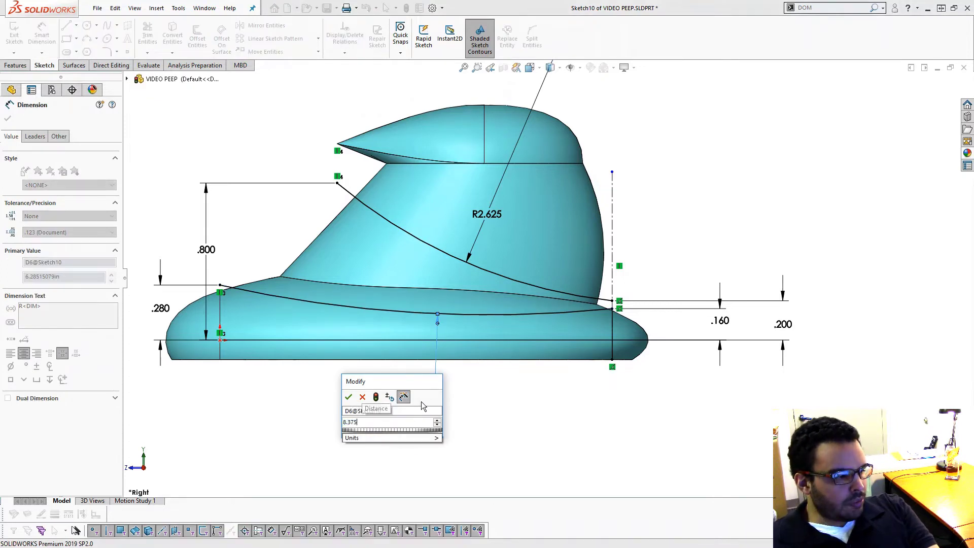
{"action": "key", "text": "Return"}
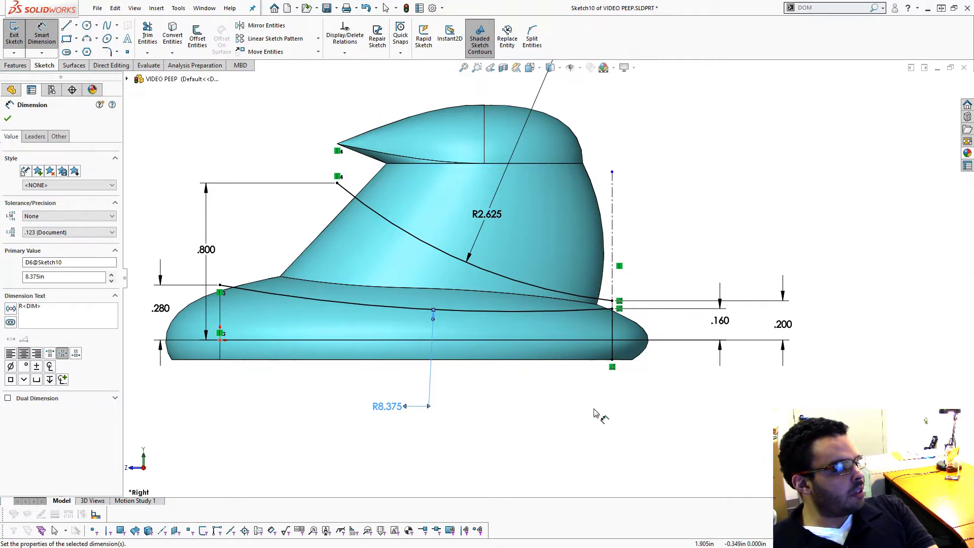
{"action": "scroll", "coordinate": [477, 297], "scroll_direction": "up", "scroll_amount": 2}
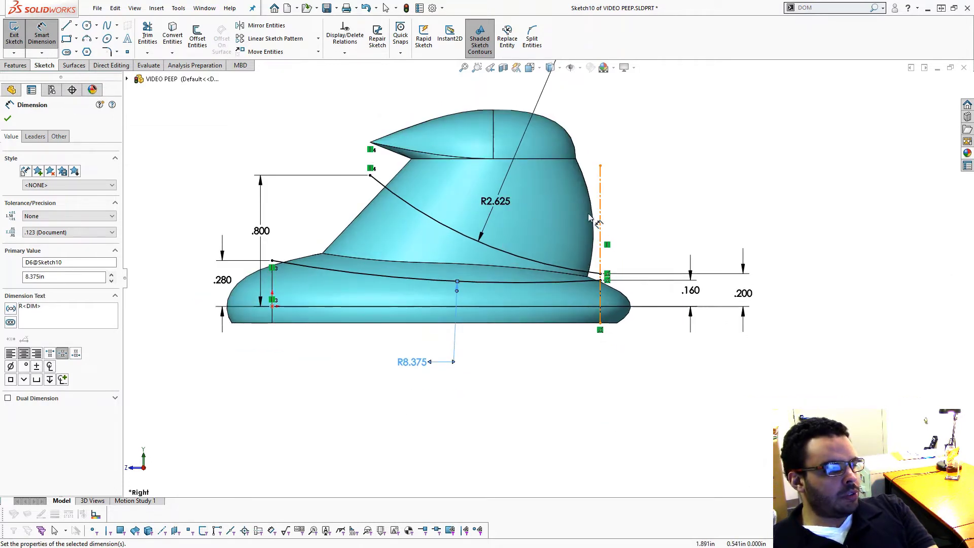
{"action": "left_click", "coordinate": [658, 245]}
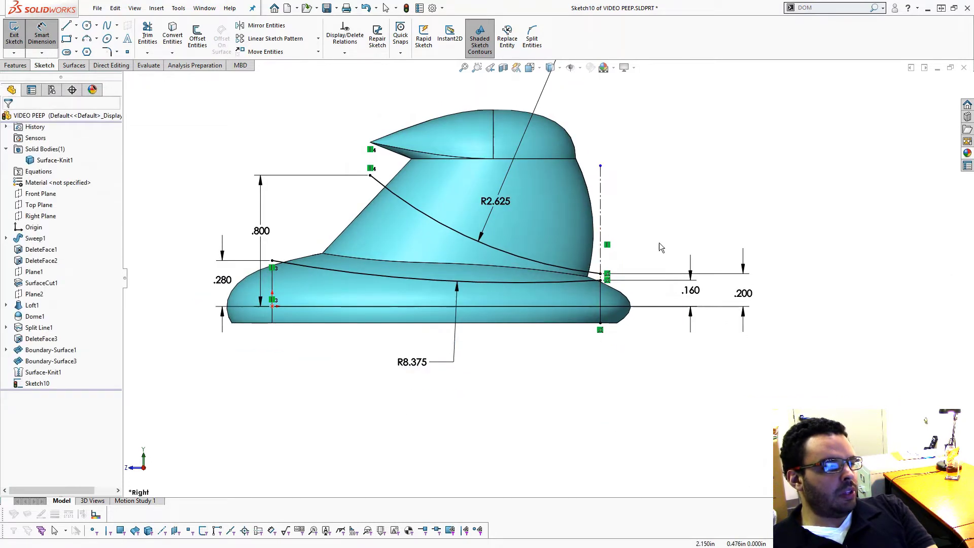
{"action": "left_click", "coordinate": [14, 37]}
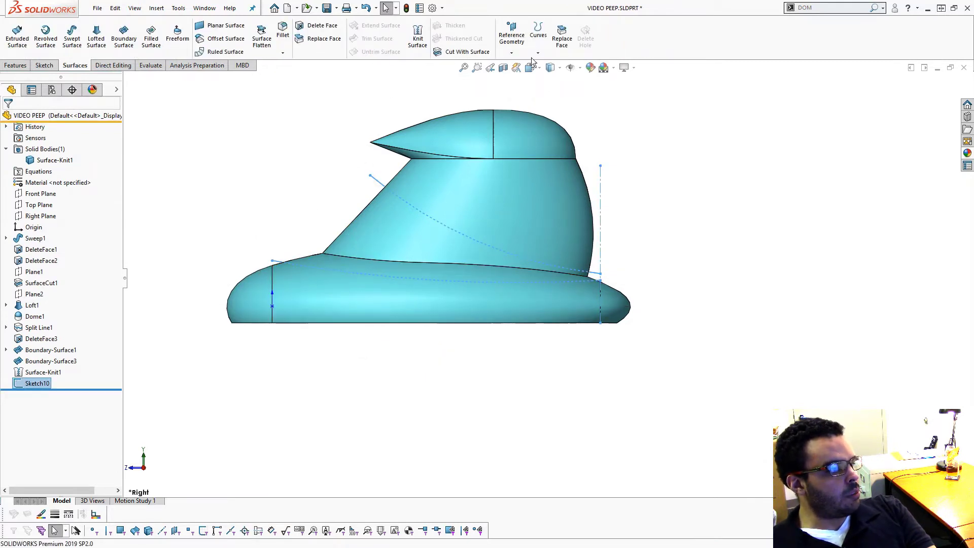
Step: Create a projection Split Line from Sketch10 on the Loft1 and lower body faces
{"action": "left_click", "coordinate": [15, 65]}
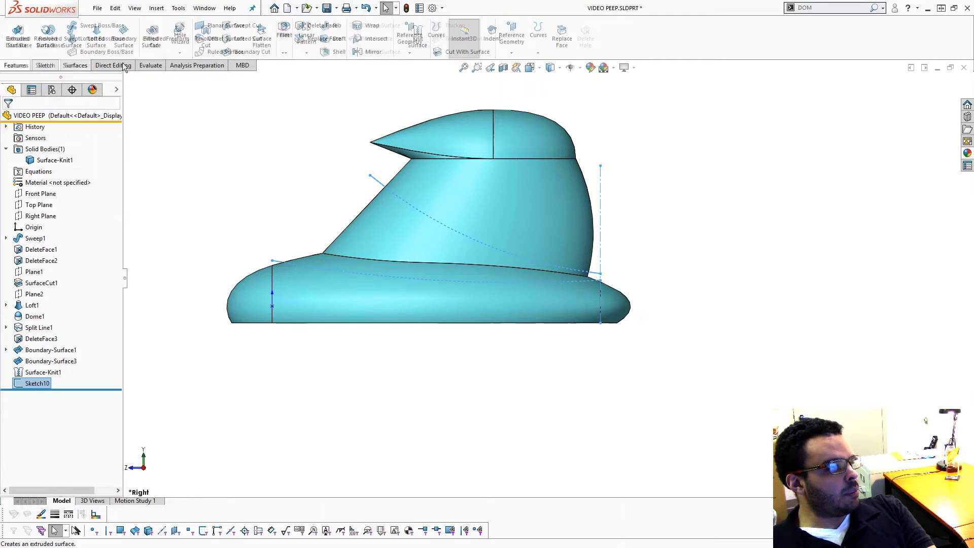
{"action": "left_click", "coordinate": [420, 54]}
{"action": "left_click", "coordinate": [436, 52]}
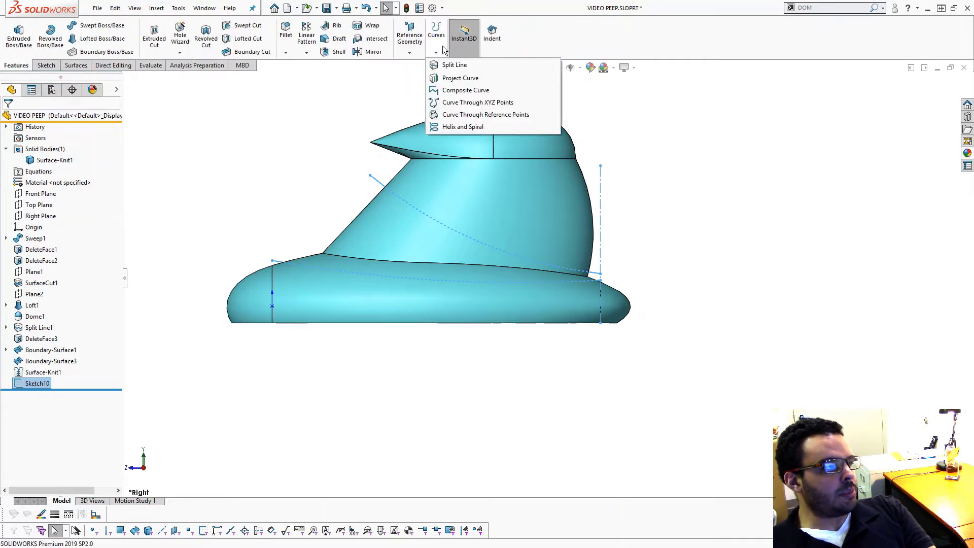
{"action": "left_click", "coordinate": [443, 64]}
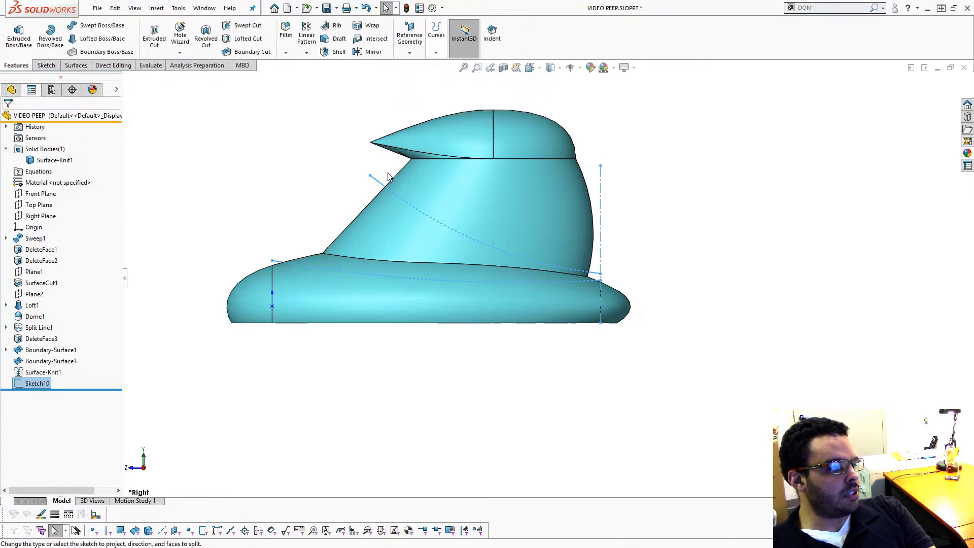
{"action": "left_click", "coordinate": [384, 218]}
{"action": "left_click", "coordinate": [342, 269]}
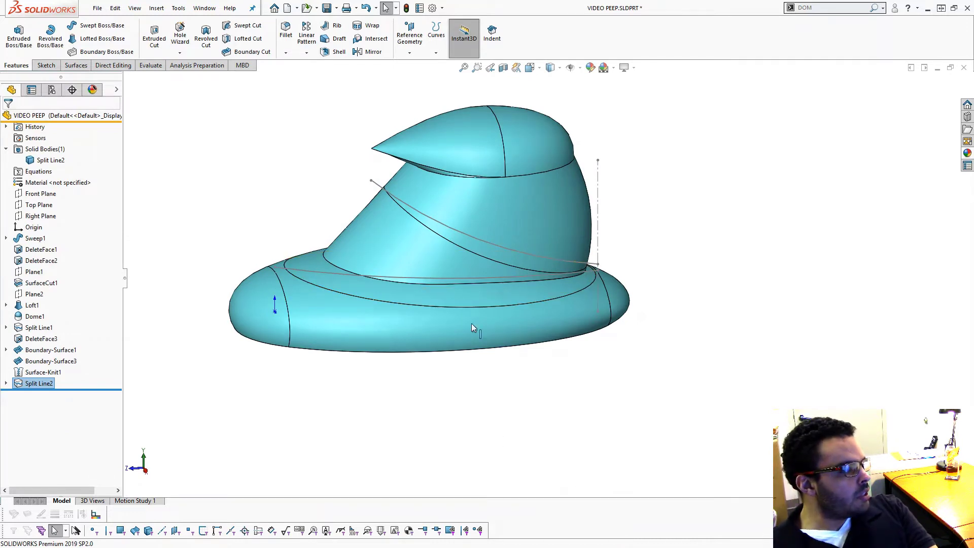
{"action": "left_click", "coordinate": [307, 119]}
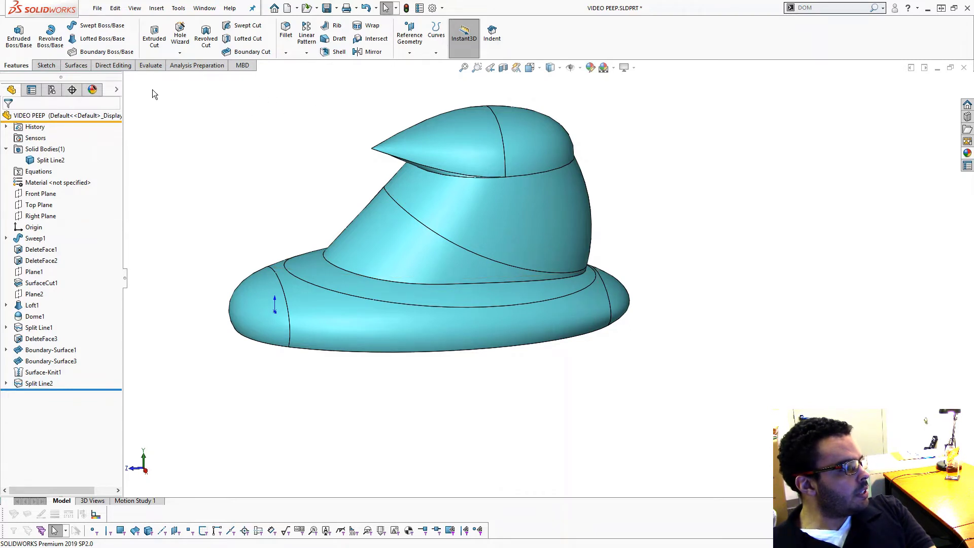
Step: Delete the split cone band face and the ring face around the cone base
{"action": "left_click", "coordinate": [76, 65]}
{"action": "left_click", "coordinate": [320, 25]}
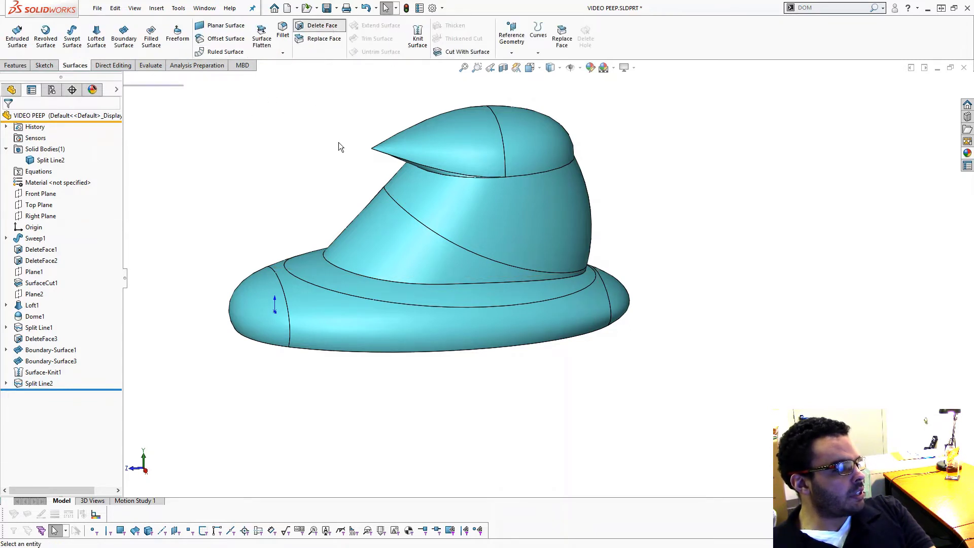
{"action": "left_click", "coordinate": [363, 212]}
{"action": "left_click", "coordinate": [391, 272]}
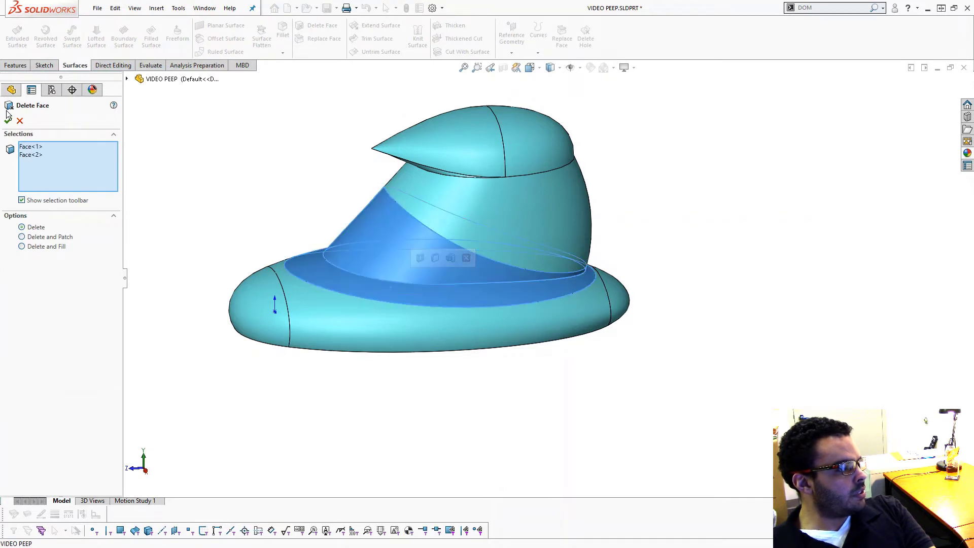
{"action": "key", "text": "Return"}
{"action": "middle_click_drag", "start_coordinate": [283, 197], "coordinate": [283, 171]}
{"action": "scroll", "coordinate": [282, 170], "scroll_direction": "down", "scroll_amount": 2}
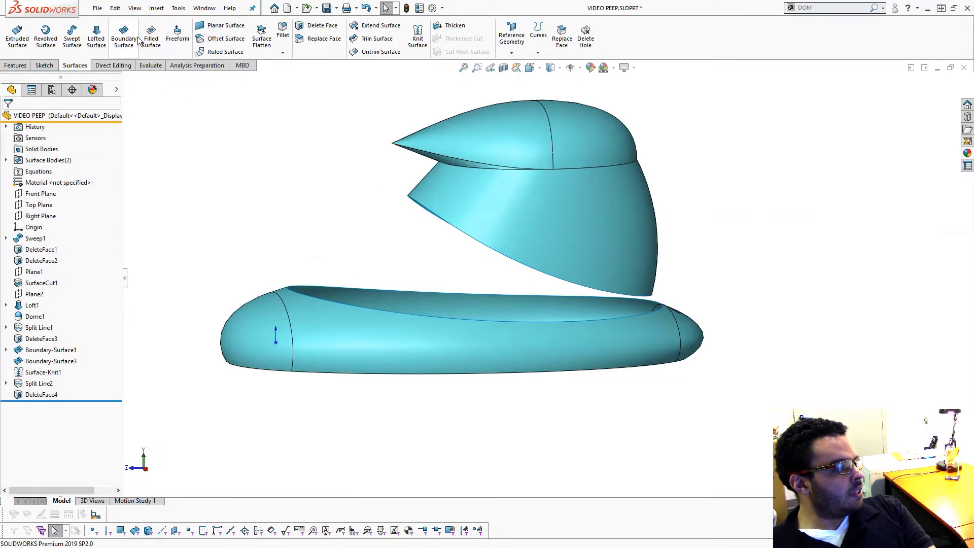
Step: Start a boundary surface from the cone's lower edge to the lower body rim
{"action": "left_click", "coordinate": [138, 41]}
{"action": "left_click", "coordinate": [411, 198]}
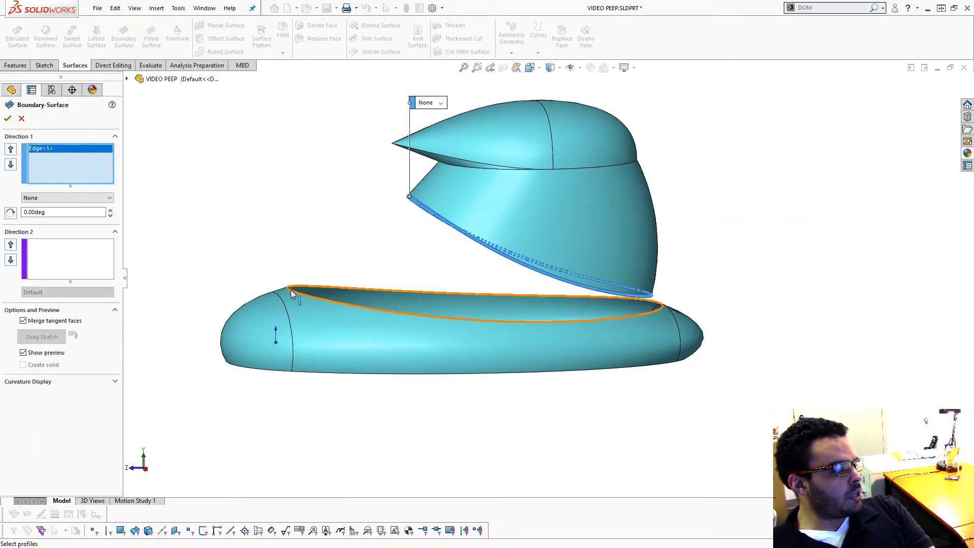
{"action": "left_click", "coordinate": [350, 292]}
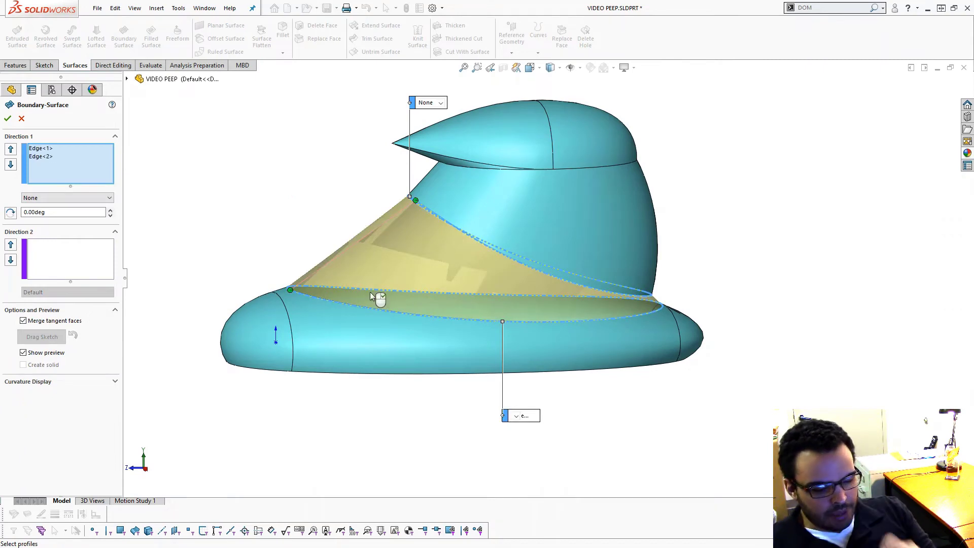
{"action": "key", "text": "ctrl+8"}
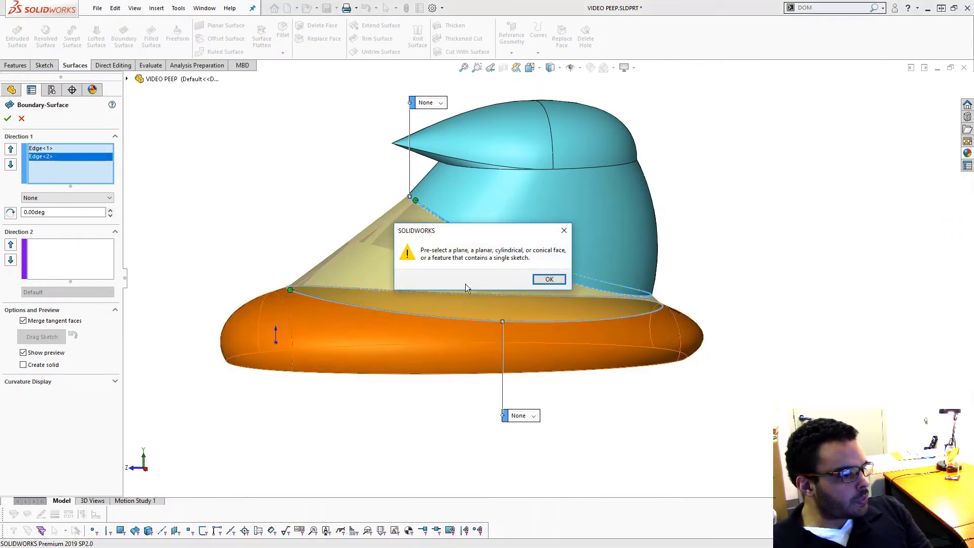
{"action": "left_click", "coordinate": [548, 280]}
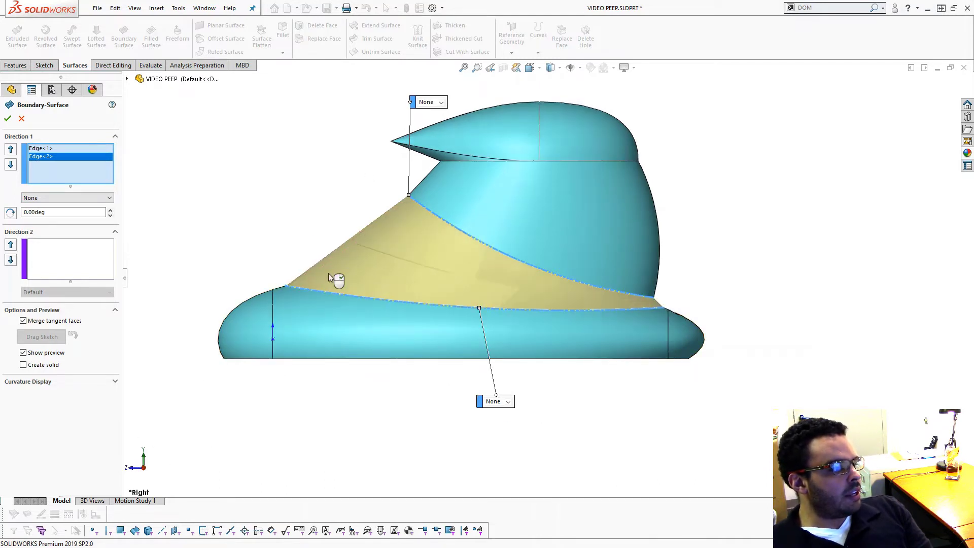
Step: Set Tangency To Face on both edges and create Boundary-Surface4
{"action": "scroll", "coordinate": [297, 298], "scroll_direction": "down", "scroll_amount": 2}
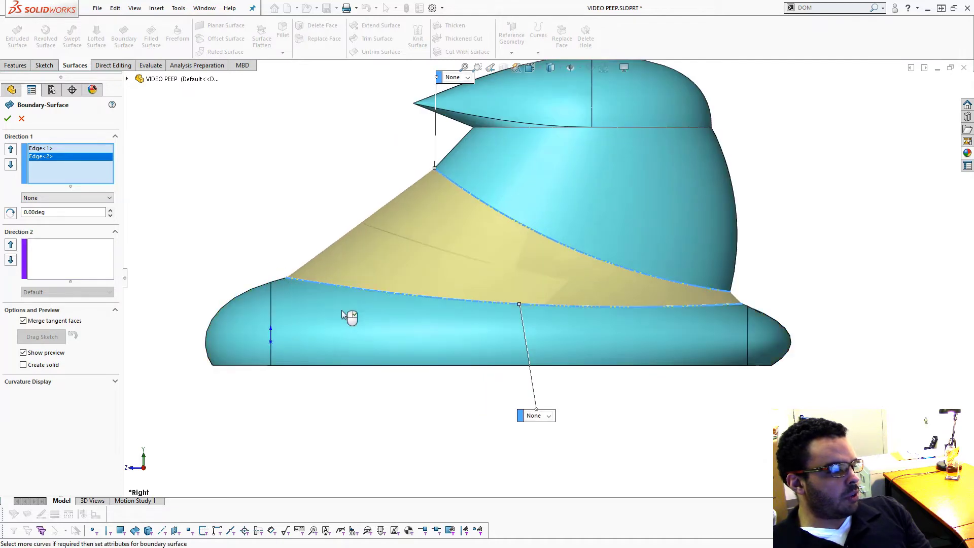
{"action": "middle_click_drag", "start_coordinate": [320, 233], "coordinate": [358, 222]}
{"action": "scroll", "coordinate": [358, 222], "scroll_direction": "up", "scroll_amount": 2}
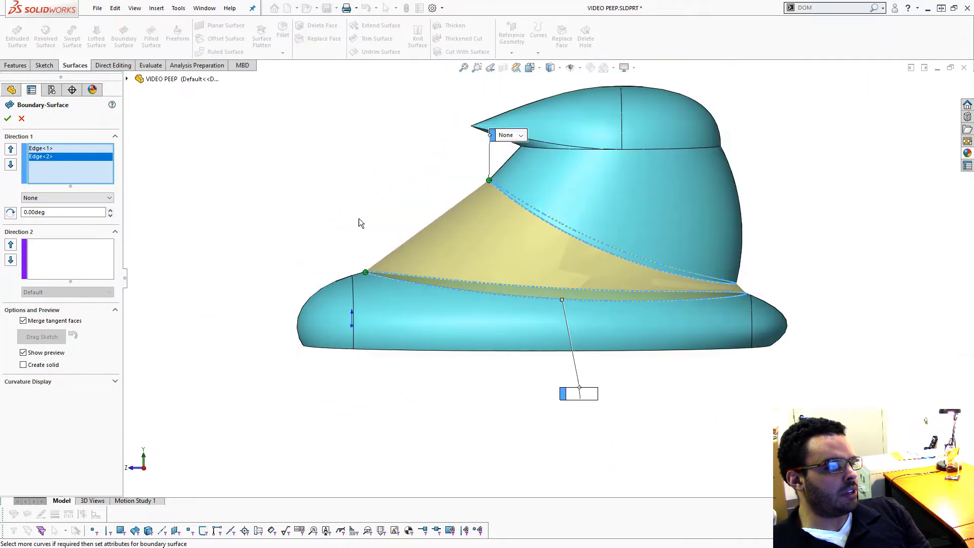
{"action": "left_click", "coordinate": [519, 135]}
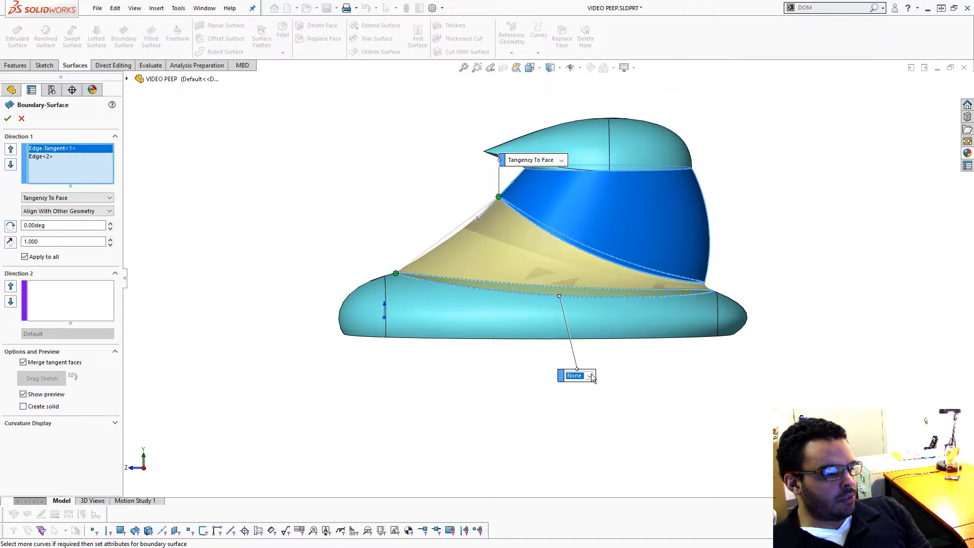
{"action": "left_click", "coordinate": [587, 376]}
{"action": "left_click", "coordinate": [598, 397]}
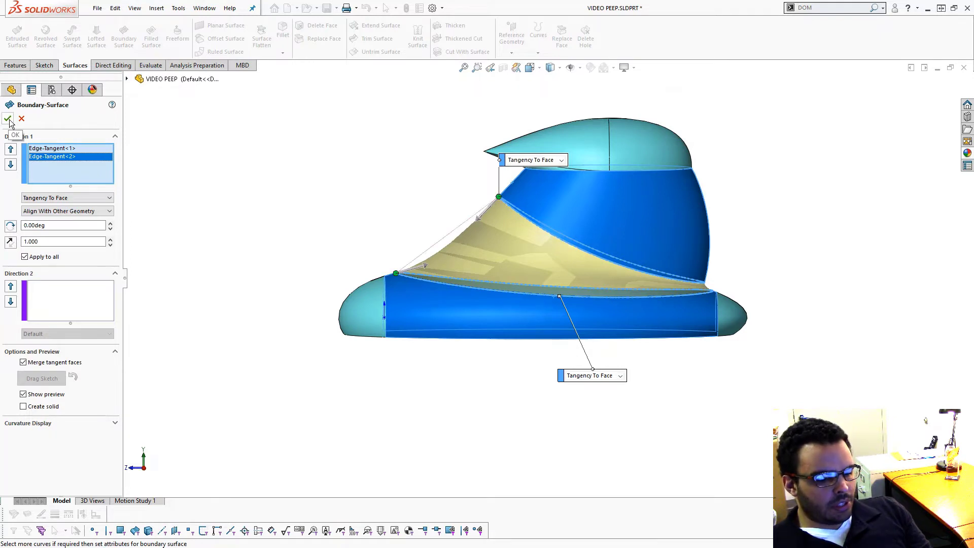
{"action": "left_click", "coordinate": [8, 120]}
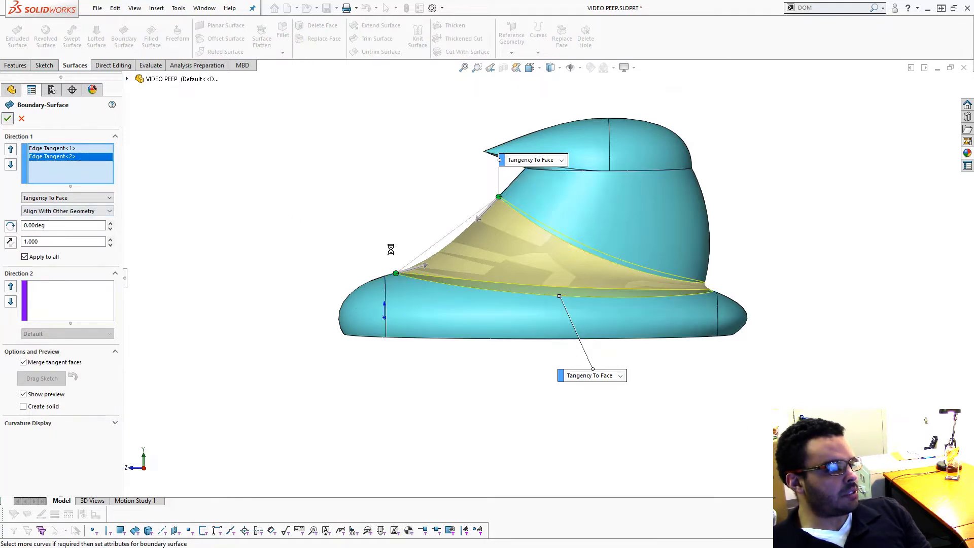
Step: Start Sketch11 on the Right Plane in a true side view of the patched body
{"action": "middle_click_drag", "start_coordinate": [355, 225], "coordinate": [480, 236]}
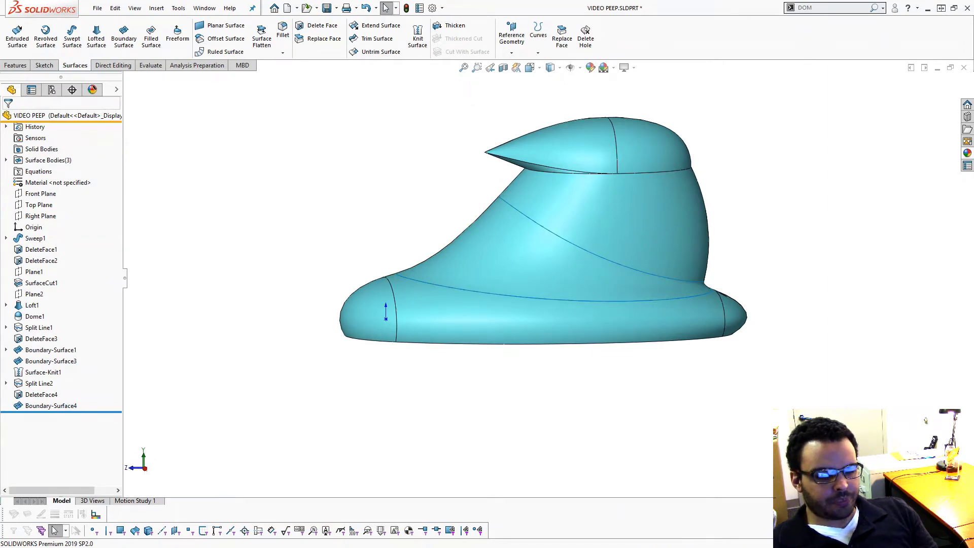
{"action": "scroll", "coordinate": [646, 174], "scroll_direction": "down", "scroll_amount": 3}
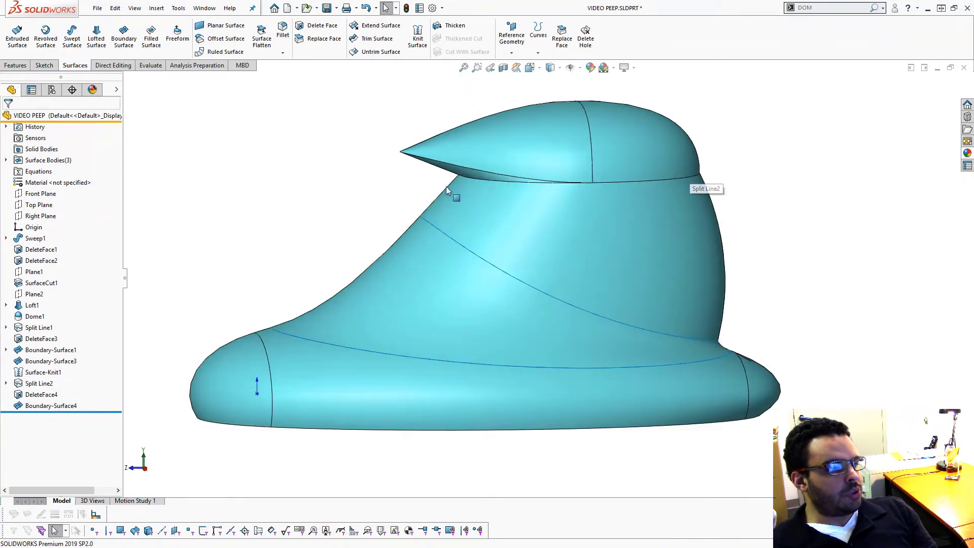
{"action": "key", "text": "ctrl+4"}
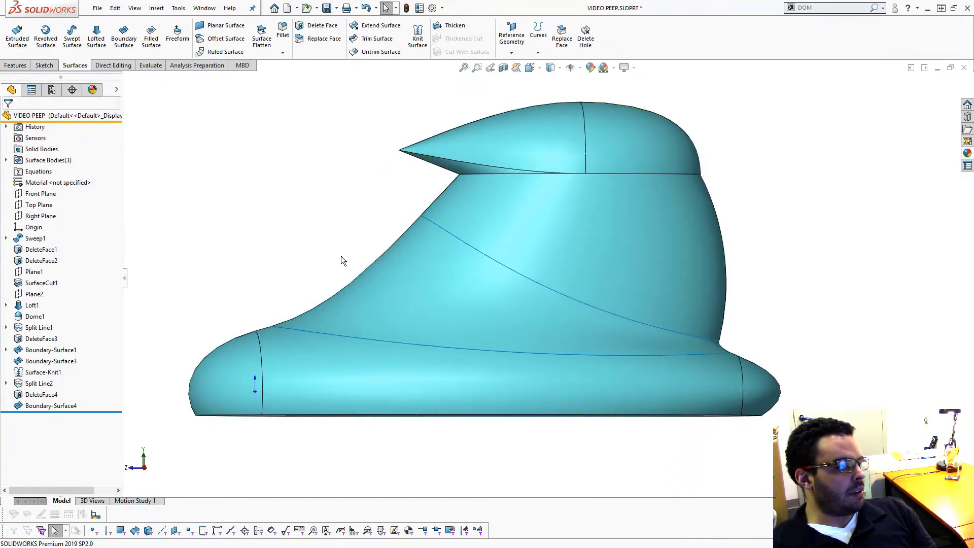
{"action": "left_click", "coordinate": [40, 216]}
{"action": "key", "text": "s"}
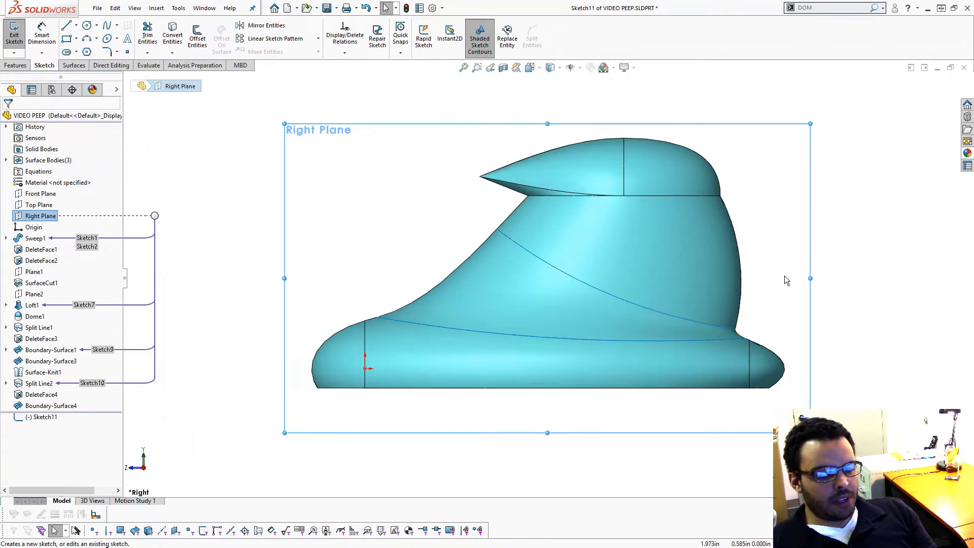
Step: Draw two shallow three-point arcs across the upper body, at the dome's base and just below
{"action": "scroll", "coordinate": [771, 203], "scroll_direction": "down", "scroll_amount": 3}
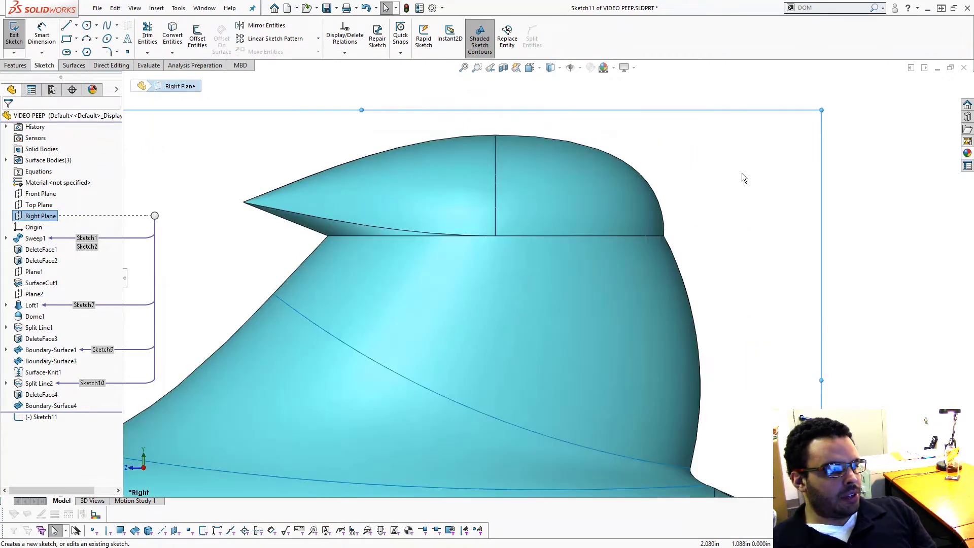
{"action": "left_click", "coordinate": [87, 39]}
{"action": "left_click", "coordinate": [305, 237]}
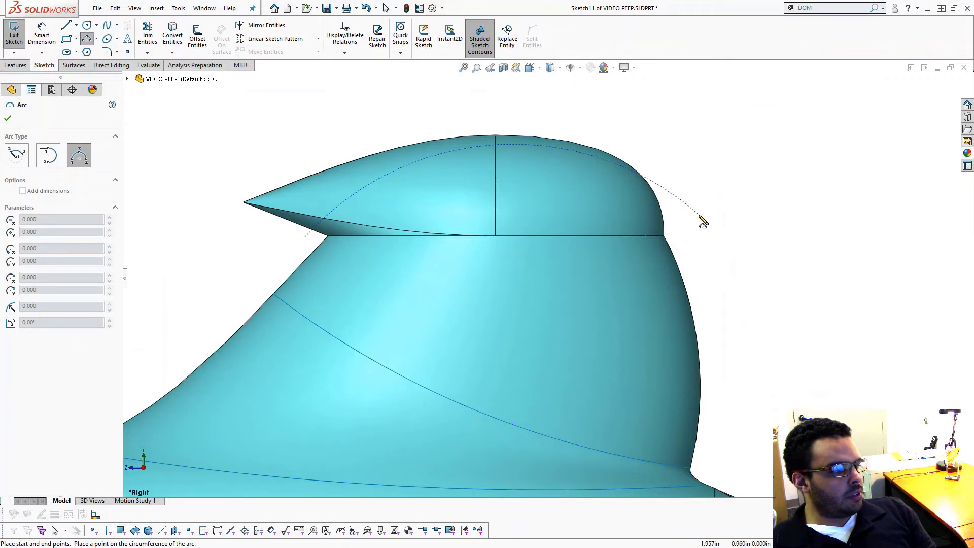
{"action": "left_click", "coordinate": [685, 212]}
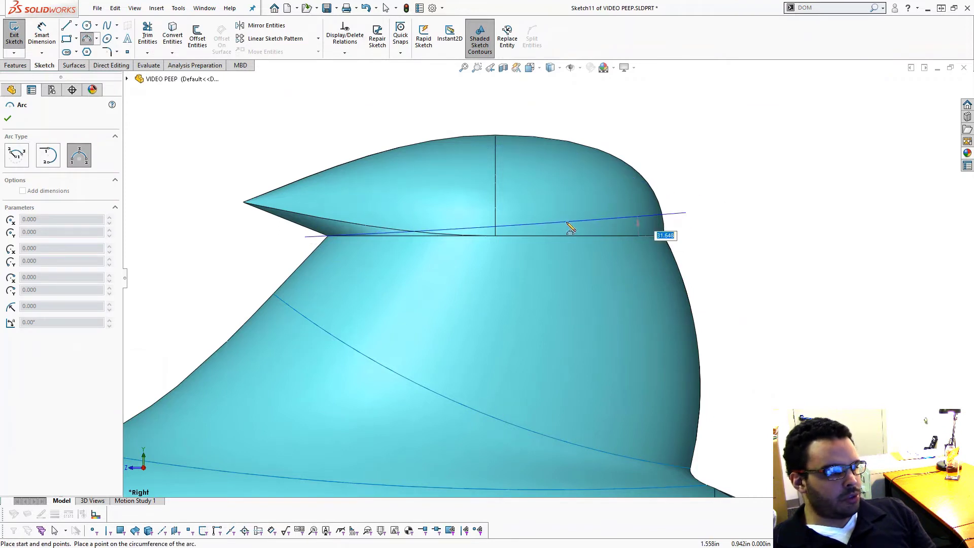
{"action": "left_click", "coordinate": [570, 226]}
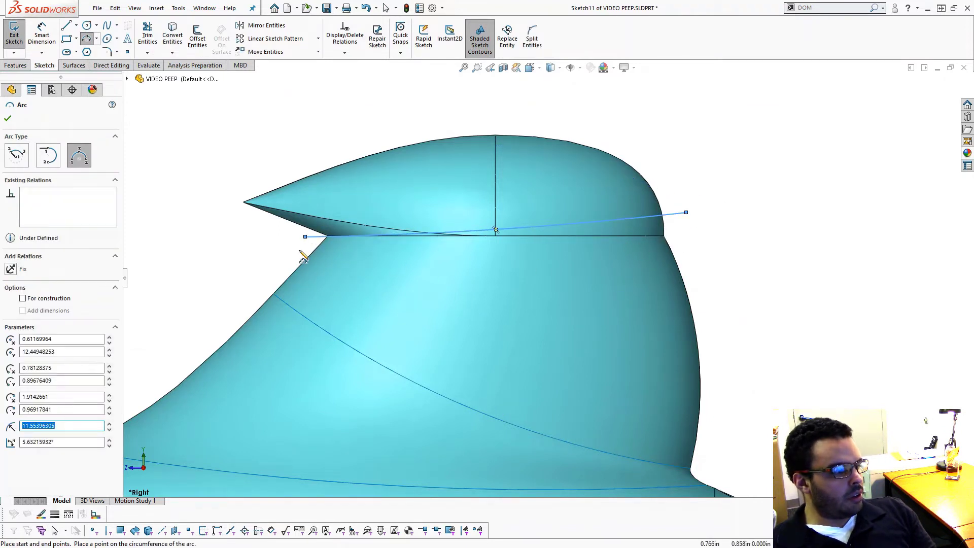
{"action": "left_click", "coordinate": [299, 250]}
{"action": "left_click", "coordinate": [713, 313]}
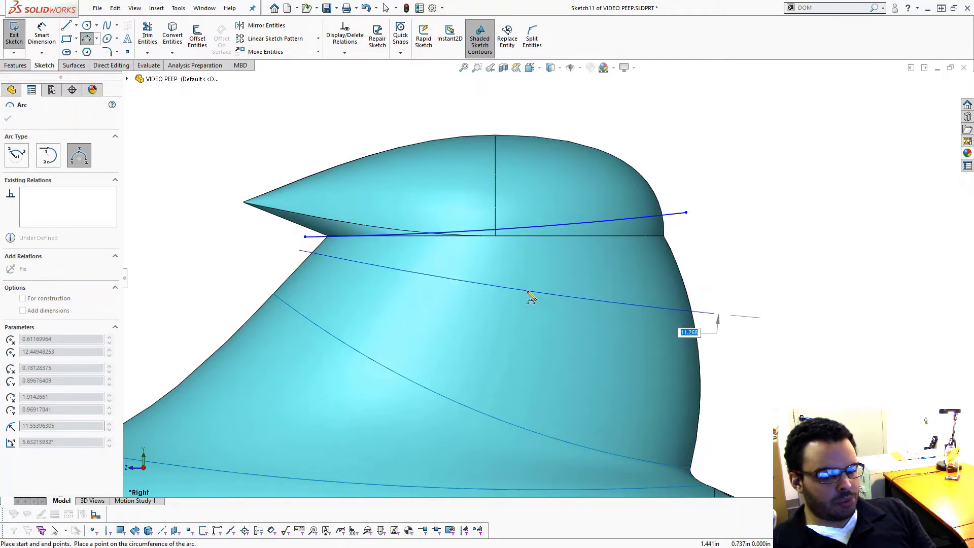
{"action": "left_click", "coordinate": [528, 294]}
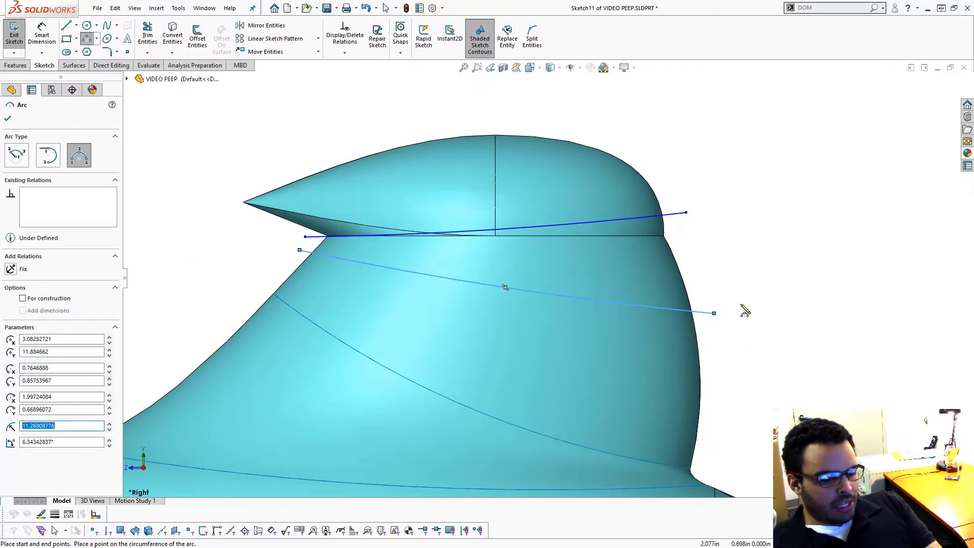
{"action": "key", "text": "Escape"}
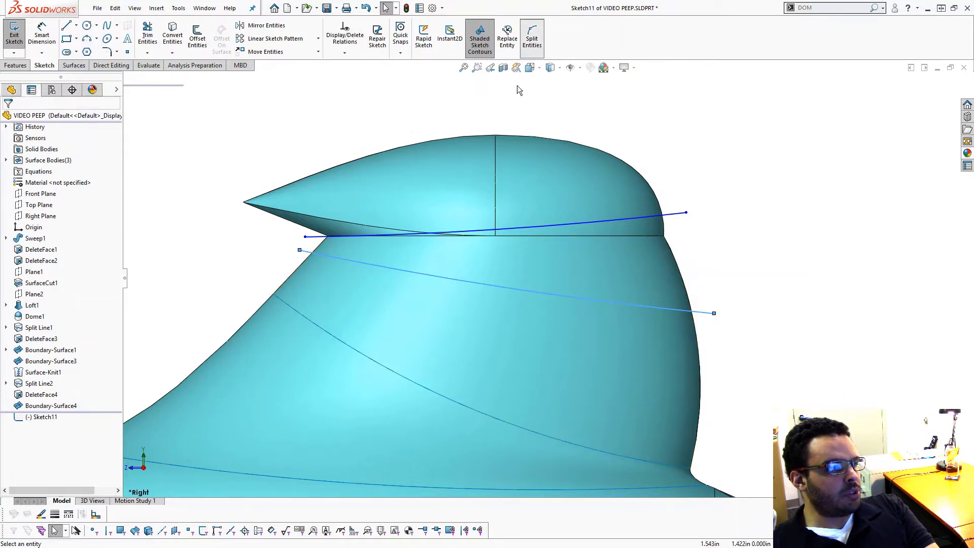
Step: Split the lower arc into two pieces near its middle with Split Entities
{"action": "left_click", "coordinate": [533, 42]}
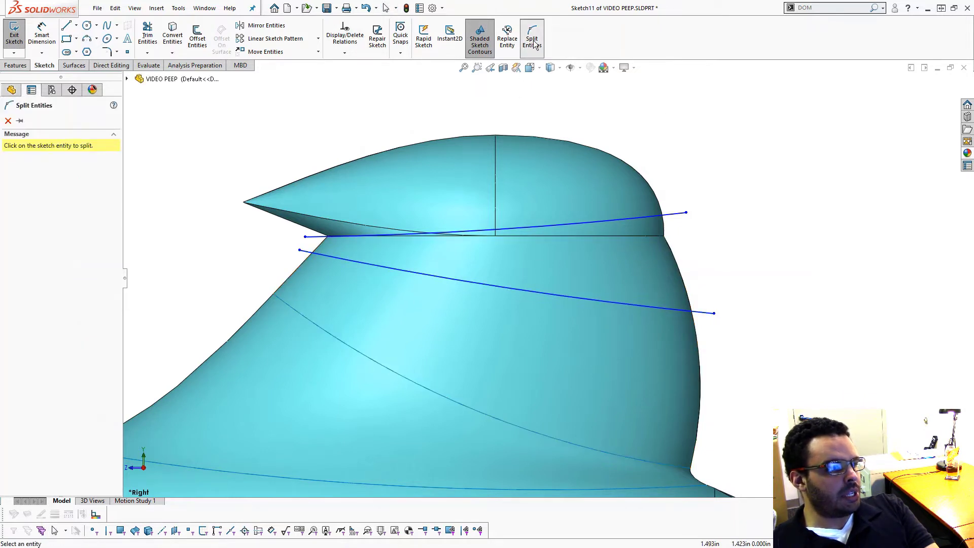
{"action": "left_click", "coordinate": [407, 273]}
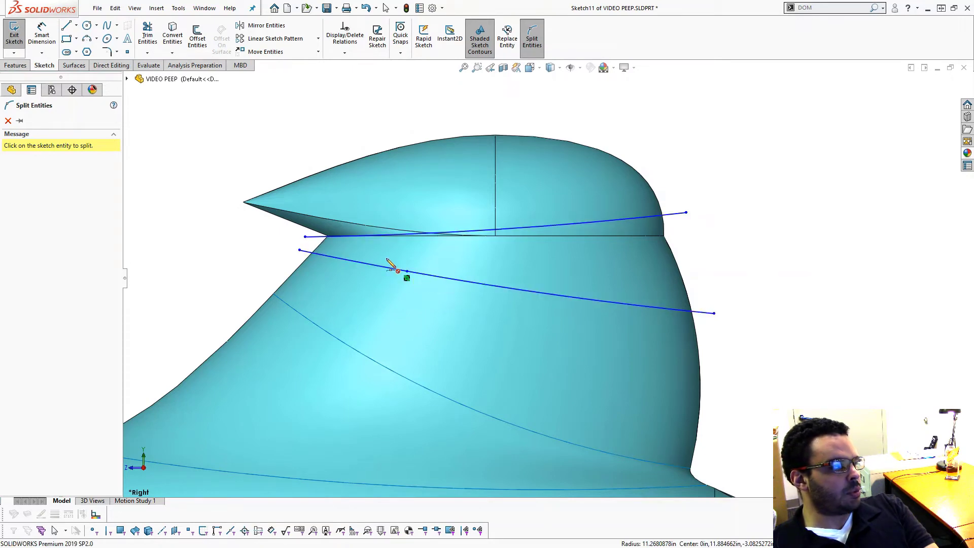
{"action": "left_click", "coordinate": [8, 121]}
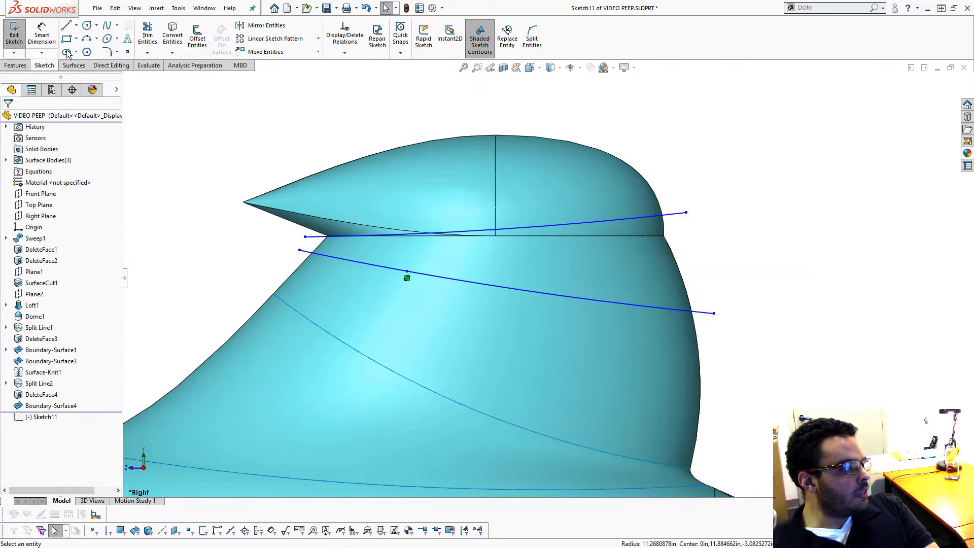
Step: Drag the upper arc's end points to fine-tune its position beside the dome
{"action": "left_click", "coordinate": [306, 238]}
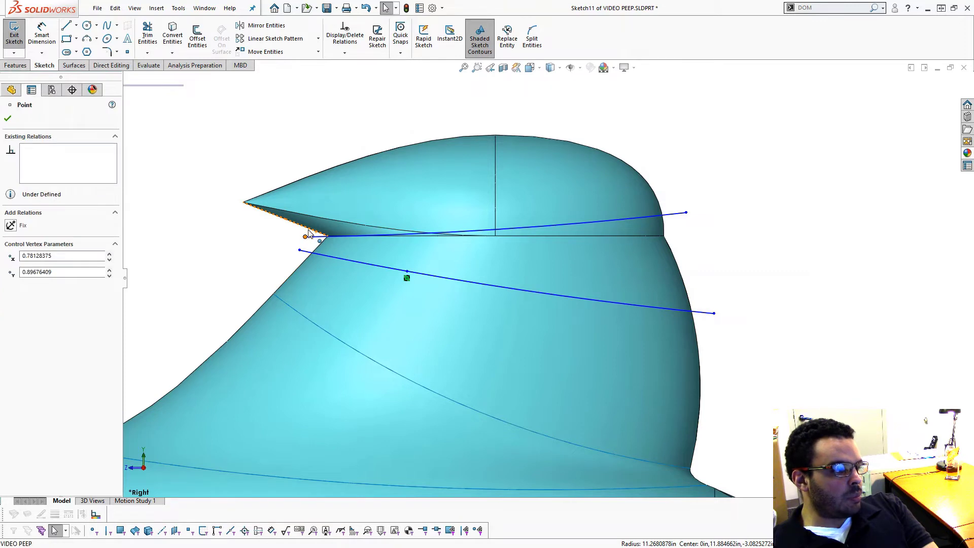
{"action": "left_click_drag", "start_coordinate": [307, 235], "coordinate": [311, 235]}
{"action": "scroll", "coordinate": [345, 231], "scroll_direction": "down", "scroll_amount": 2}
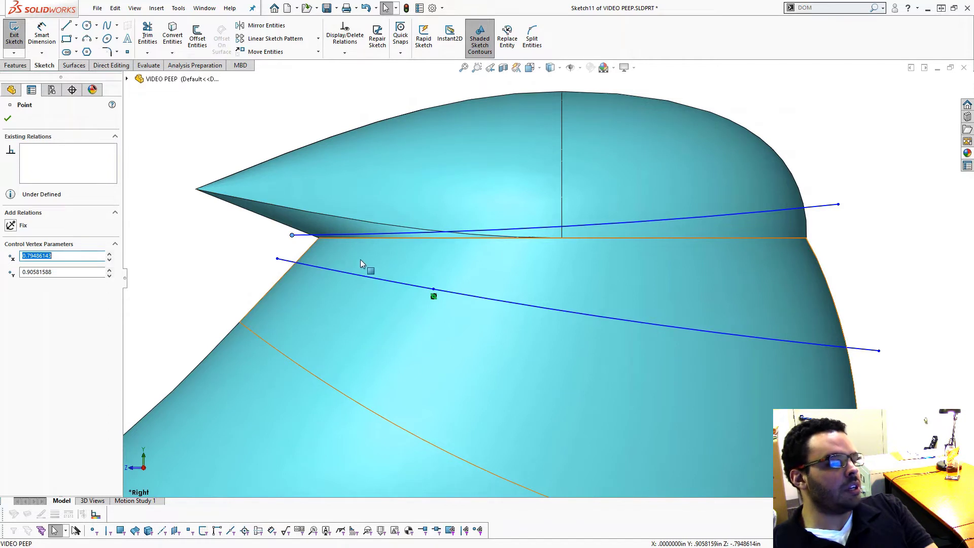
{"action": "mouse_move", "coordinate": [838, 205]}
{"action": "left_mouse_down"}
{"action": "mouse_move", "coordinate": [839, 243]}
{"action": "mouse_move", "coordinate": [841, 204]}
{"action": "left_mouse_up"}
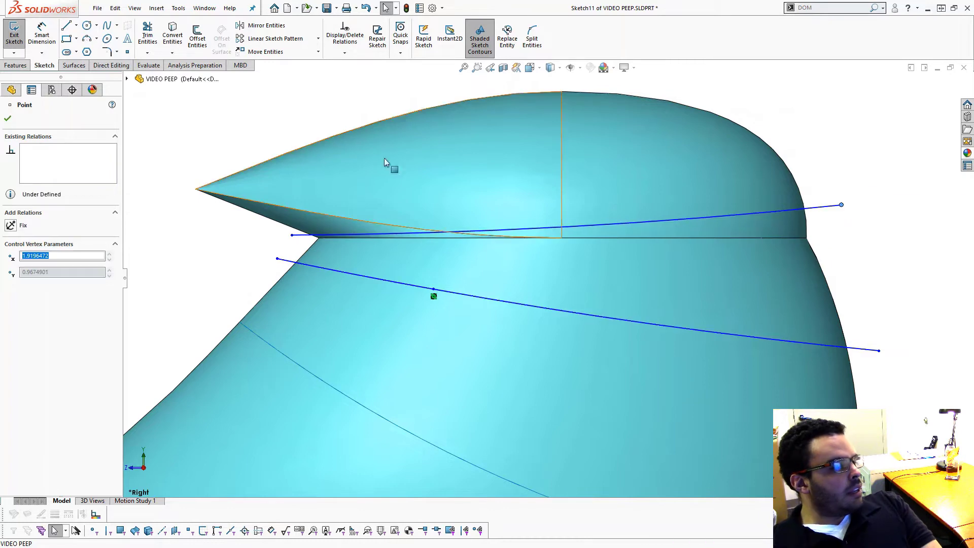
{"action": "left_click", "coordinate": [154, 138]}
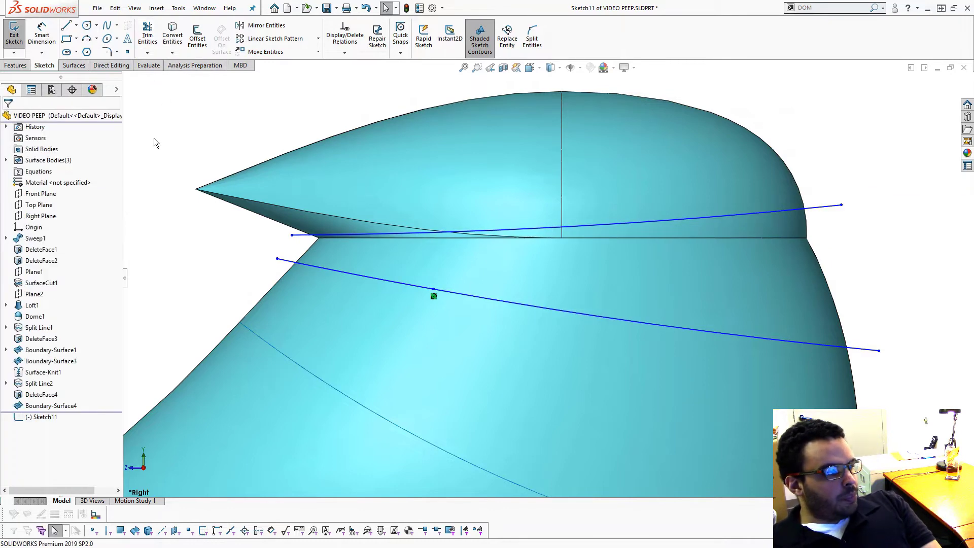
{"action": "left_click", "coordinate": [77, 26]}
Step: Draw a vertical centerline from the bottom edge up past the body's rear
{"action": "left_click", "coordinate": [94, 51]}
{"action": "scroll", "coordinate": [431, 193], "scroll_direction": "up", "scroll_amount": 5}
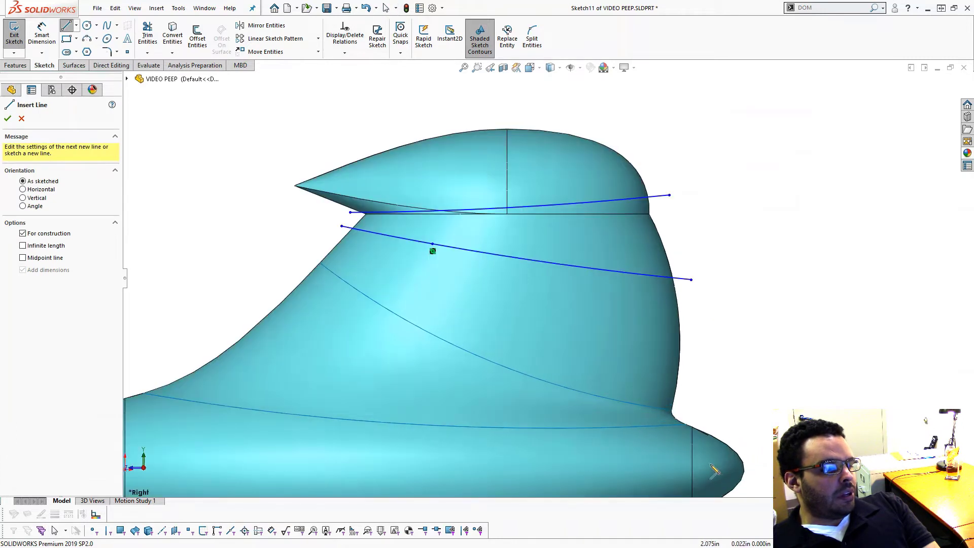
{"action": "scroll", "coordinate": [711, 465], "scroll_direction": "up", "scroll_amount": 2}
{"action": "left_click", "coordinate": [668, 460]}
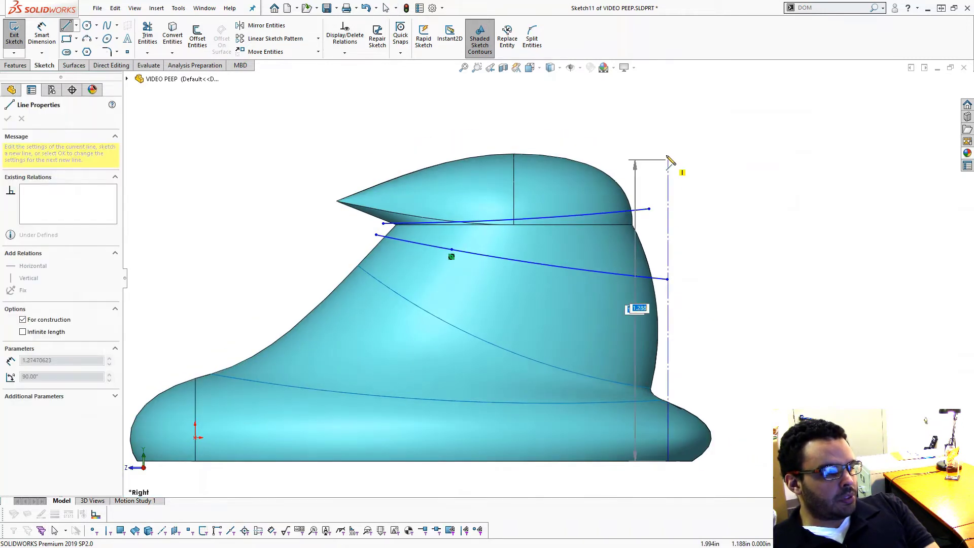
{"action": "left_click", "coordinate": [667, 136]}
{"action": "key", "text": "Escape"}
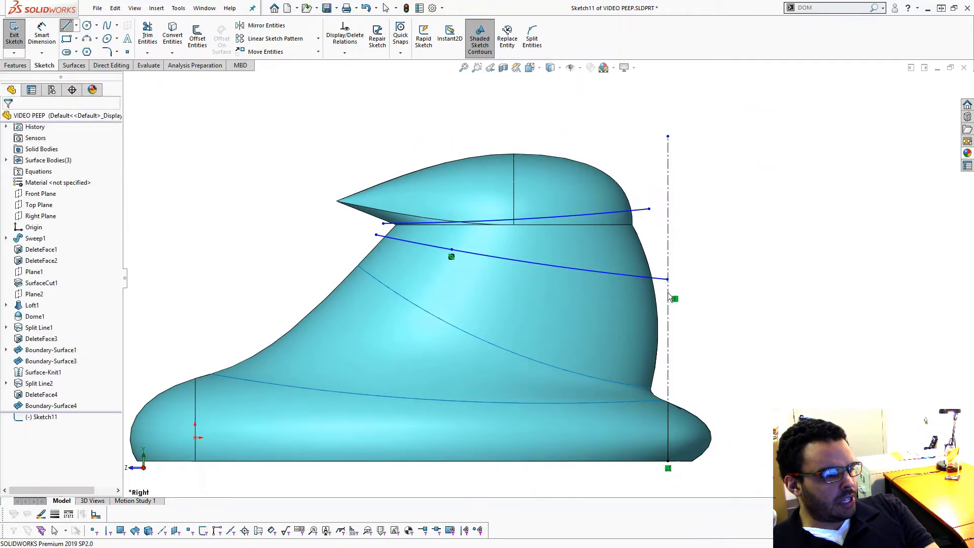
{"action": "key", "text": "Escape"}
Step: Make both arcs' right end points lie on the rear centerline
{"action": "left_click", "coordinate": [667, 279]}
{"action": "left_click", "coordinate": [649, 209]}
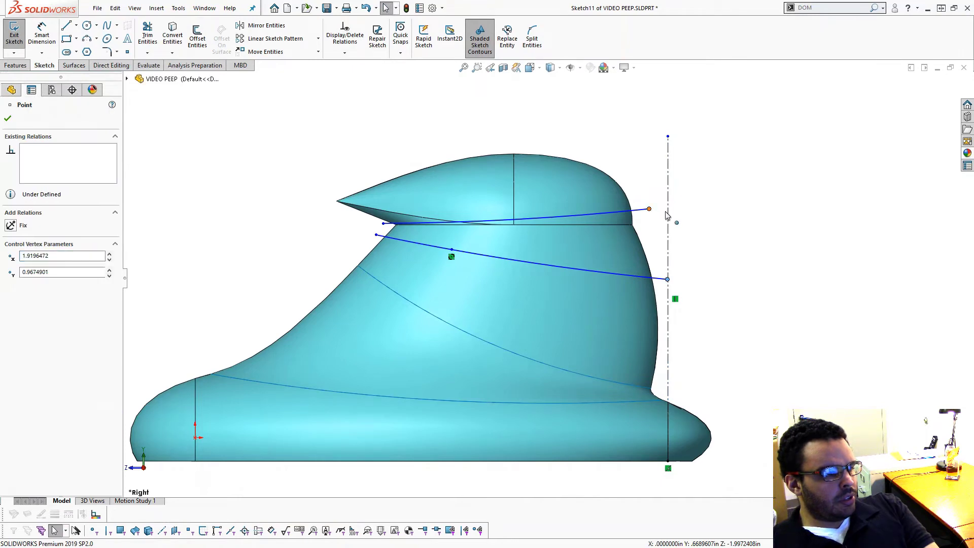
{"action": "left_click", "coordinate": [667, 215], "text": "ctrl"}
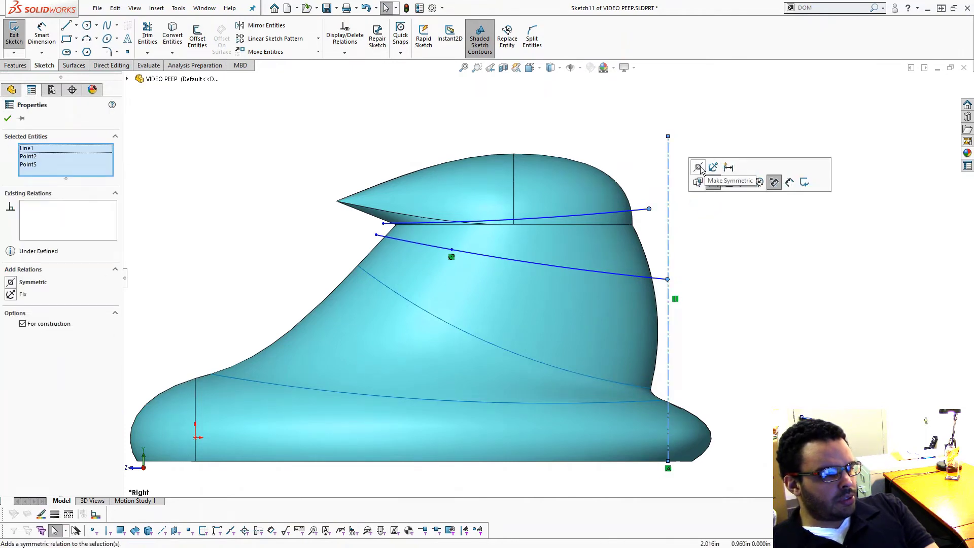
{"action": "key", "text": "Escape"}
{"action": "left_click", "coordinate": [668, 279]}
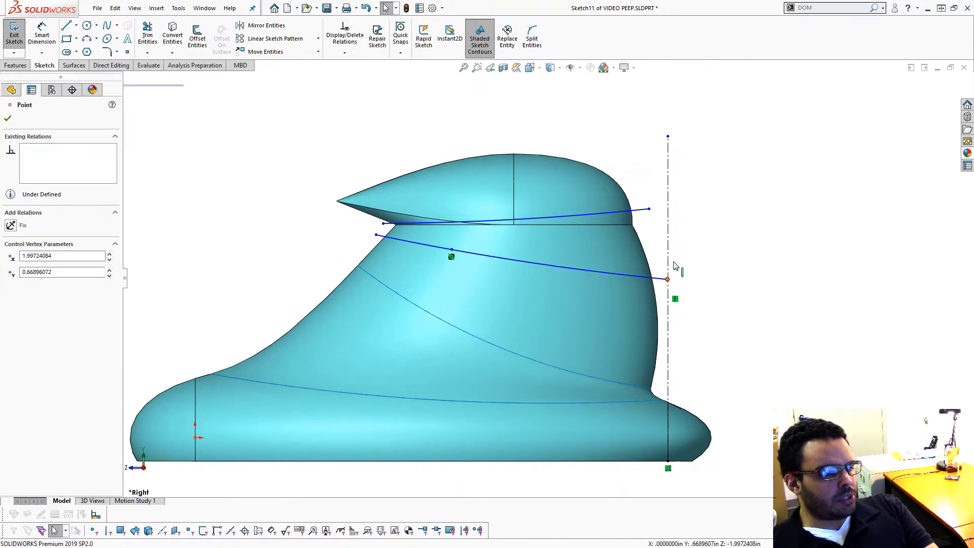
{"action": "left_click", "coordinate": [700, 224]}
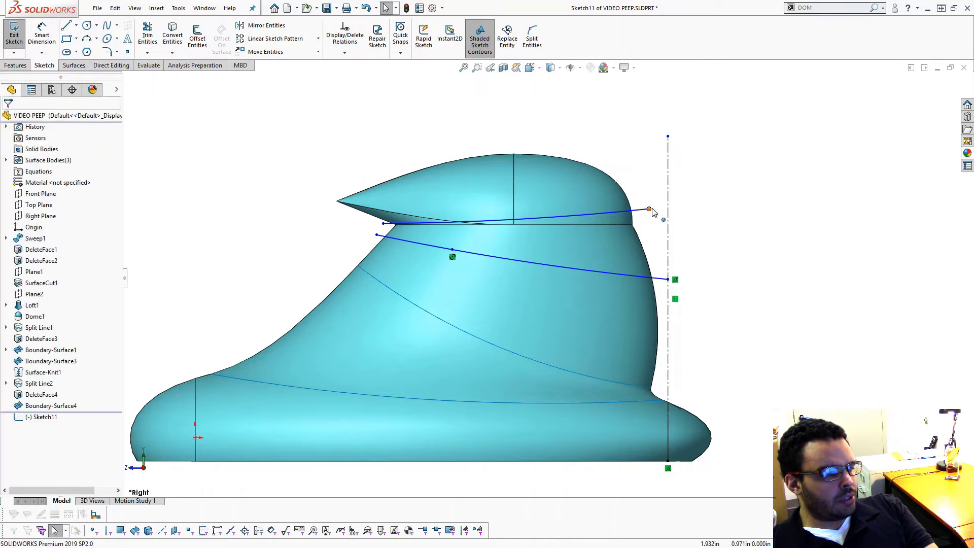
{"action": "left_click", "coordinate": [667, 214]}
{"action": "left_click", "coordinate": [648, 208], "text": "ctrl"}
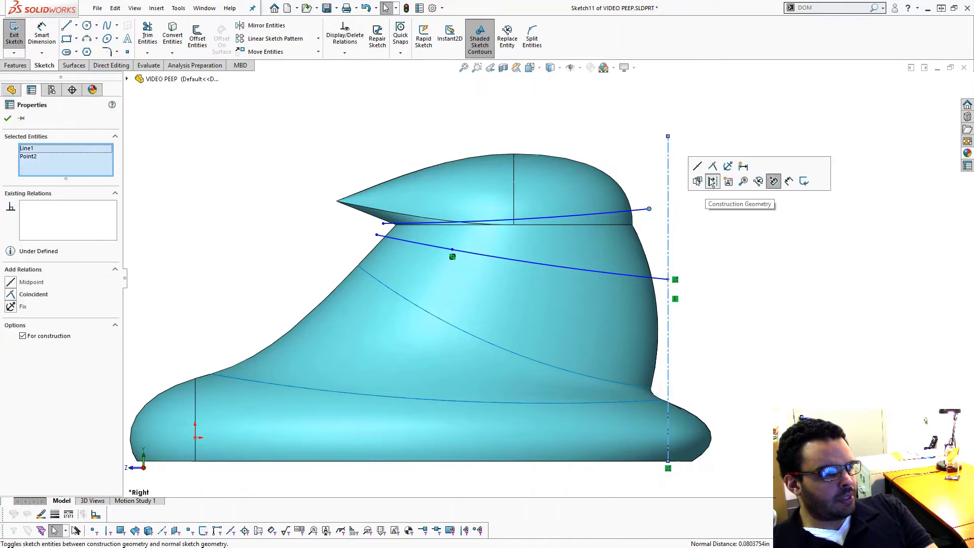
{"action": "left_click", "coordinate": [713, 181]}
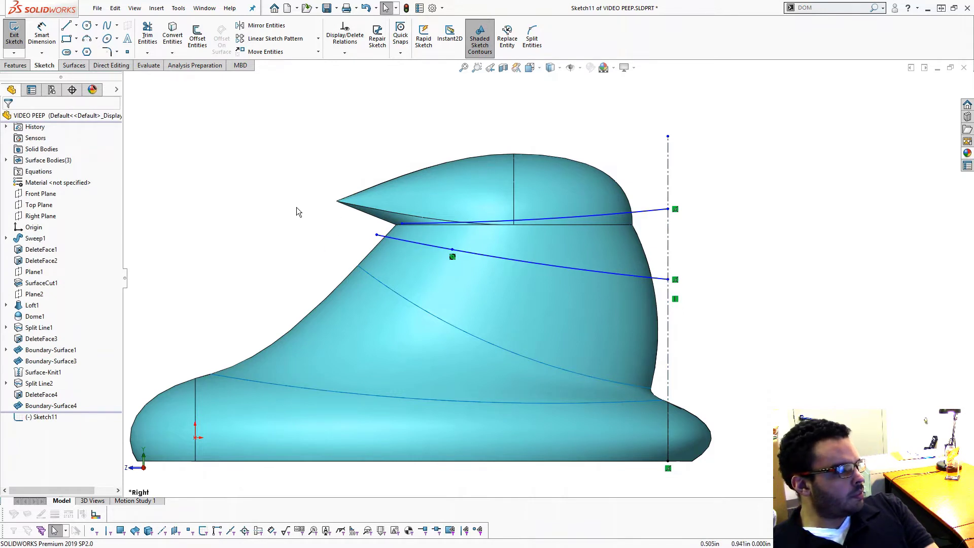
Step: Add a second vertical centerline from the bottom edge to above the front slope
{"action": "left_click", "coordinate": [75, 26]}
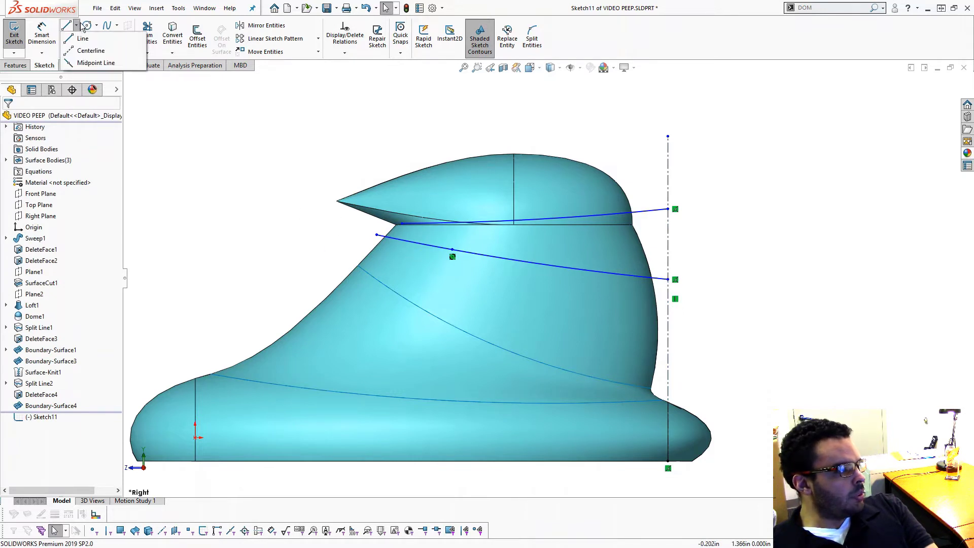
{"action": "left_click", "coordinate": [92, 51]}
{"action": "left_click", "coordinate": [356, 461]}
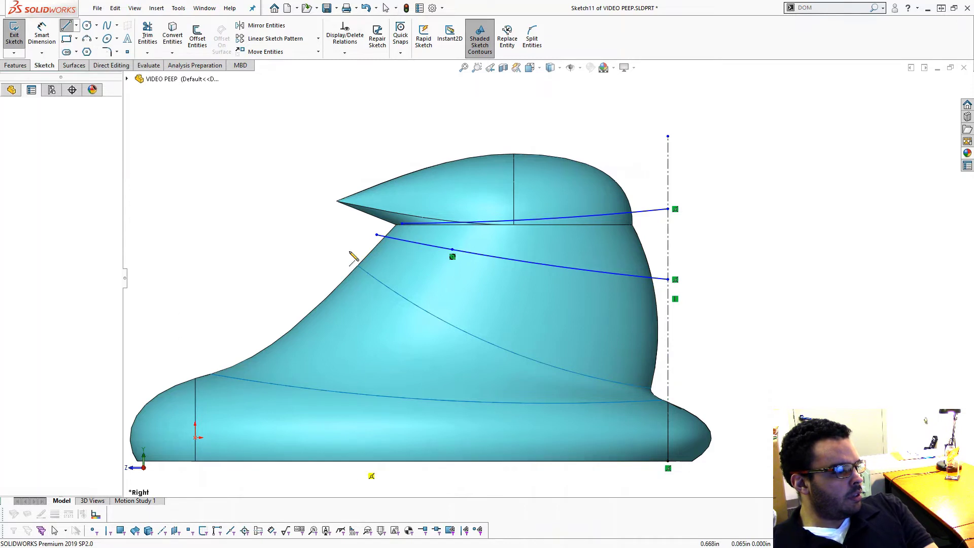
{"action": "left_click", "coordinate": [357, 219]}
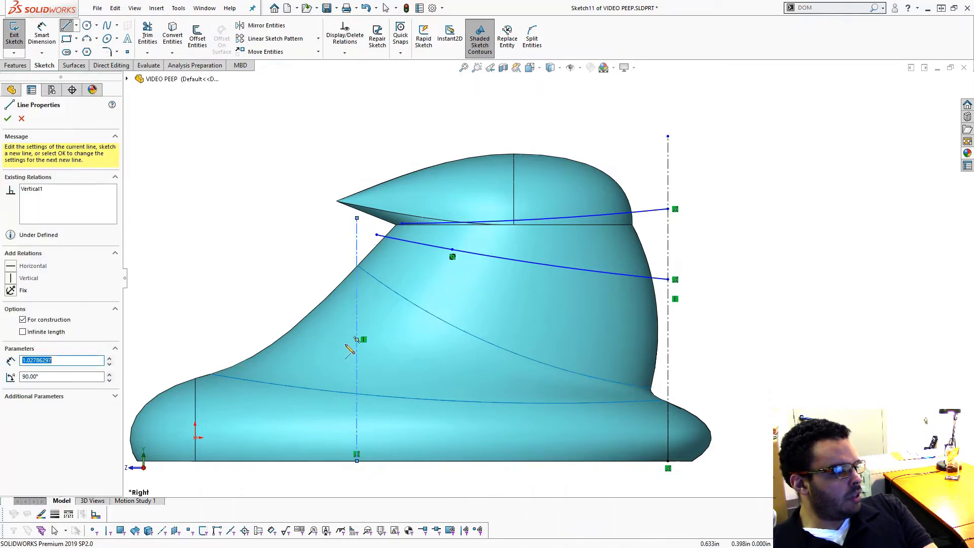
{"action": "key", "text": "Escape"}
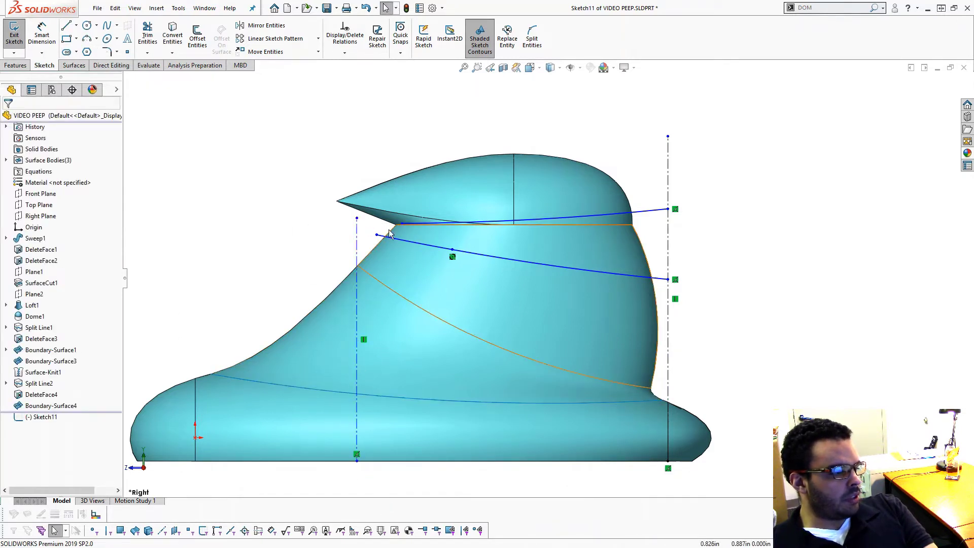
{"action": "right_click_drag", "start_coordinate": [282, 297], "coordinate": [293, 229]}
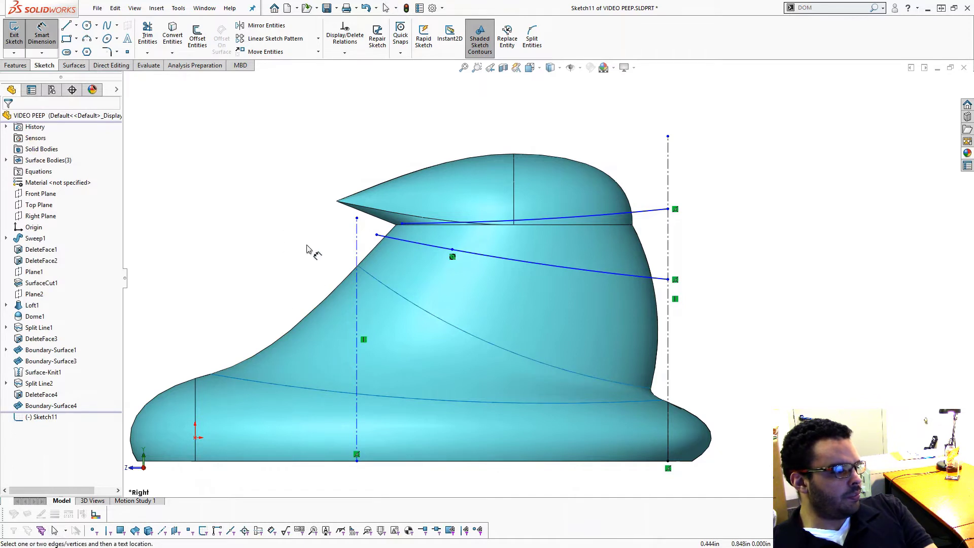
Step: Dimension the front centerline .750 from the origin
{"action": "left_click", "coordinate": [357, 312]}
{"action": "left_click", "coordinate": [195, 437]}
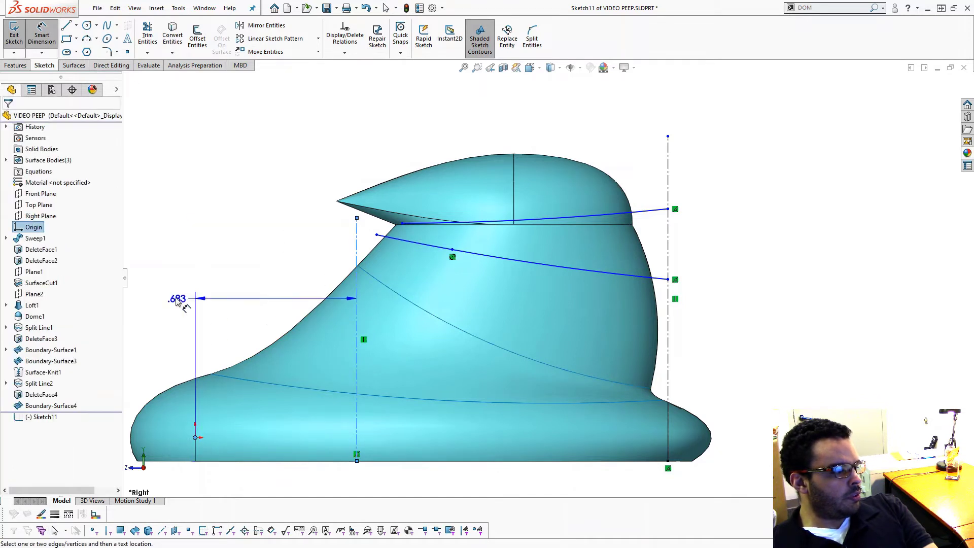
{"action": "left_click", "coordinate": [206, 303]}
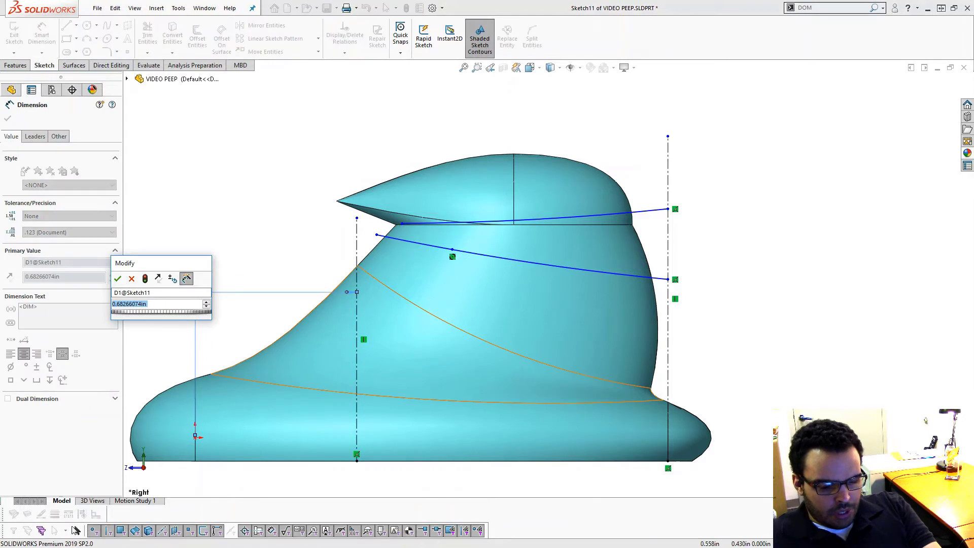
{"action": "type", "text": ".75"}
{"action": "key", "text": "Return"}
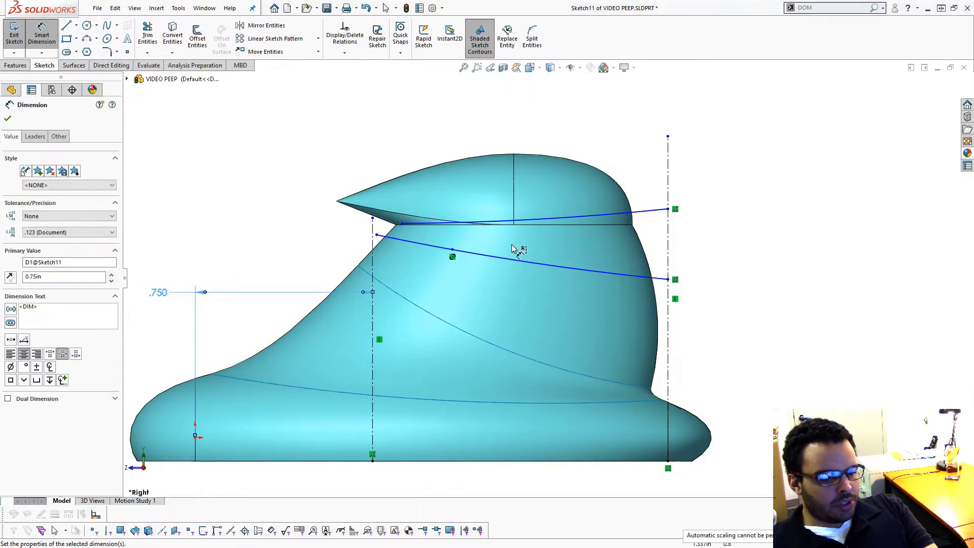
Step: Attach the upper arc's left end to the front centerline
{"action": "scroll", "coordinate": [512, 249], "scroll_direction": "down", "scroll_amount": 2}
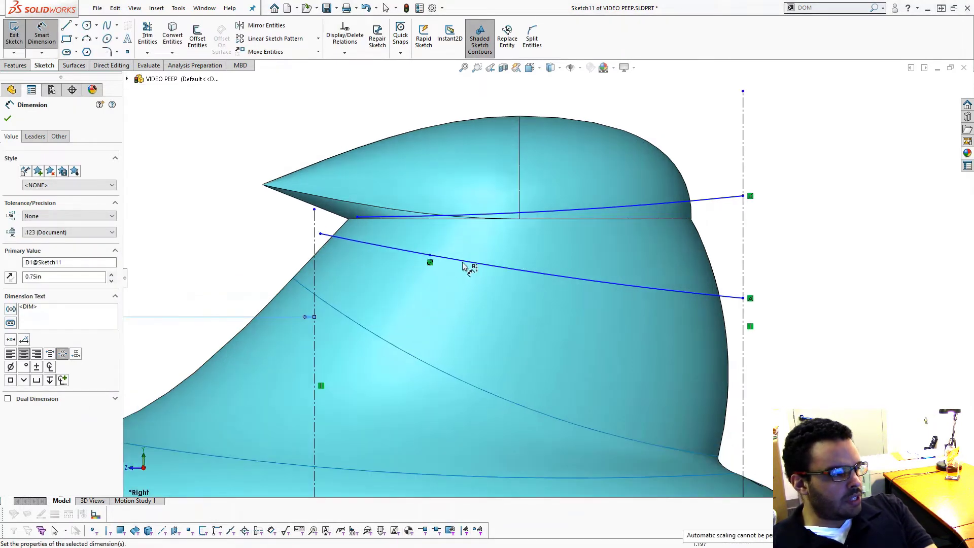
{"action": "left_click", "coordinate": [315, 209]}
{"action": "key", "text": "Escape"}
{"action": "key", "text": "Escape"}
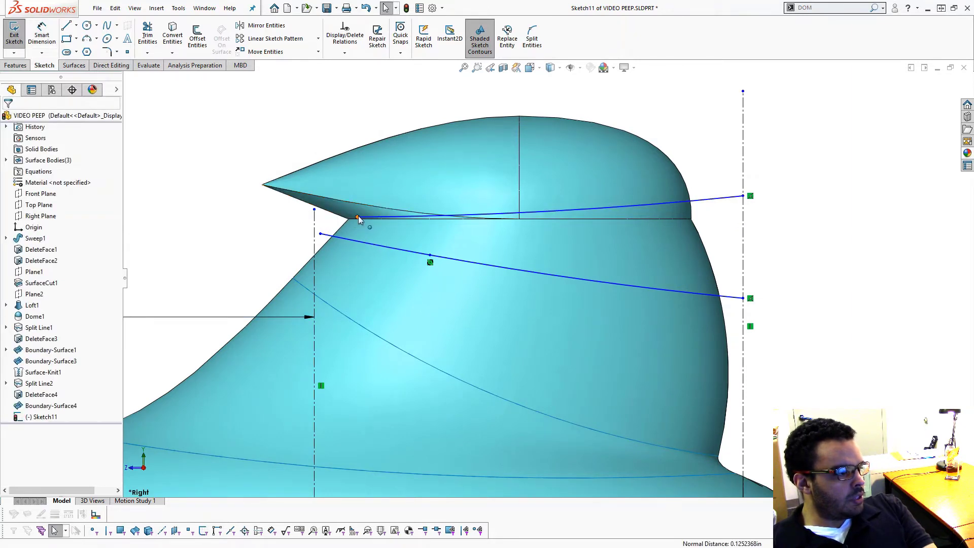
{"action": "mouse_move", "coordinate": [358, 218]}
{"action": "left_mouse_down"}
{"action": "mouse_move", "coordinate": [315, 209]}
{"action": "mouse_move", "coordinate": [314, 234]}
{"action": "left_mouse_up"}
{"action": "left_click", "coordinate": [320, 234]}
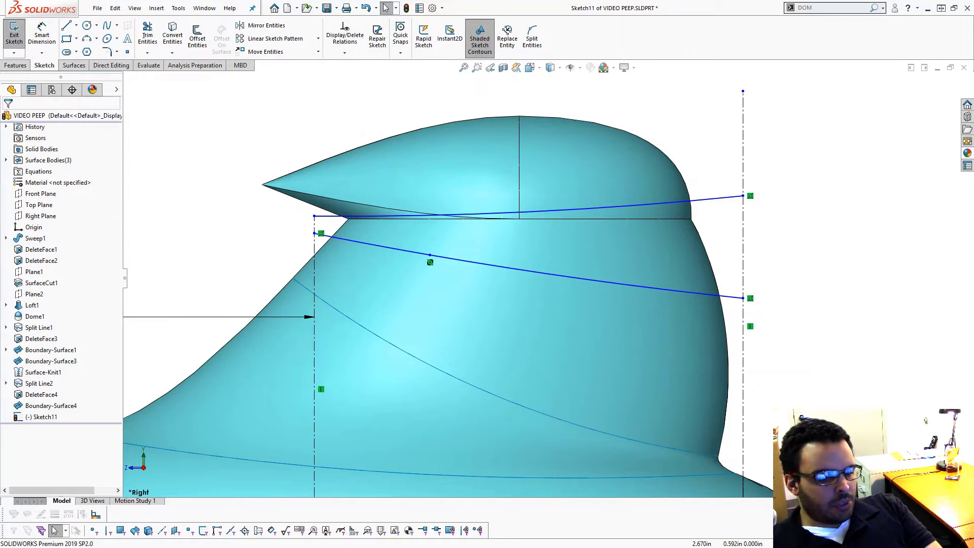
{"action": "scroll", "coordinate": [423, 321], "scroll_direction": "up", "scroll_amount": 1}
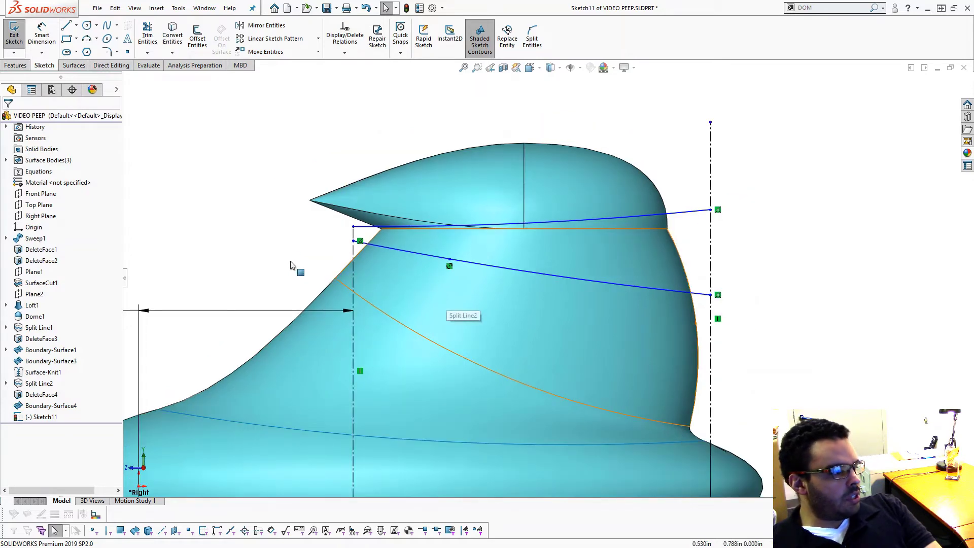
{"action": "right_click_drag", "start_coordinate": [292, 265], "coordinate": [292, 212]}
Step: Dimension the arcs' left end heights at 1.000 and .988
{"action": "left_click", "coordinate": [354, 227]}
{"action": "key", "text": "f"}
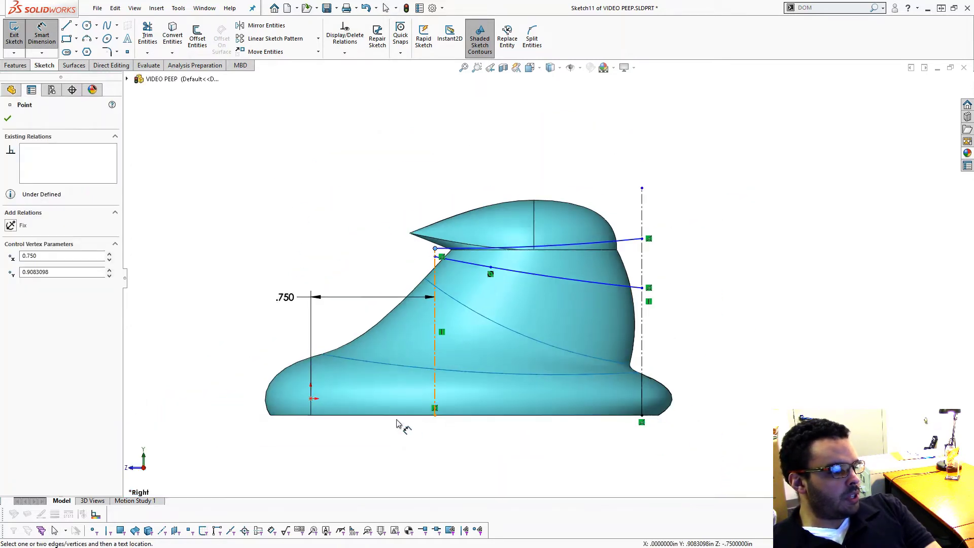
{"action": "left_click", "coordinate": [435, 417]}
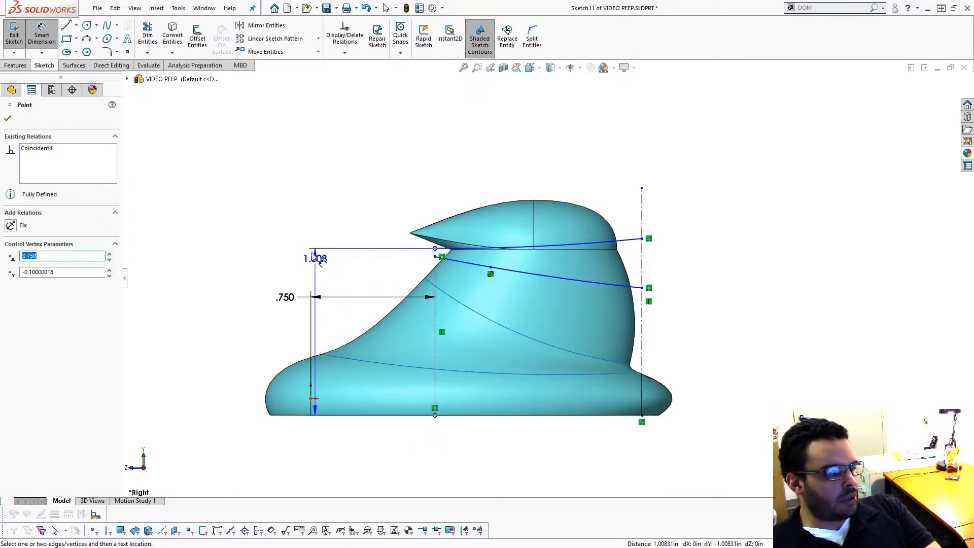
{"action": "left_click", "coordinate": [304, 209]}
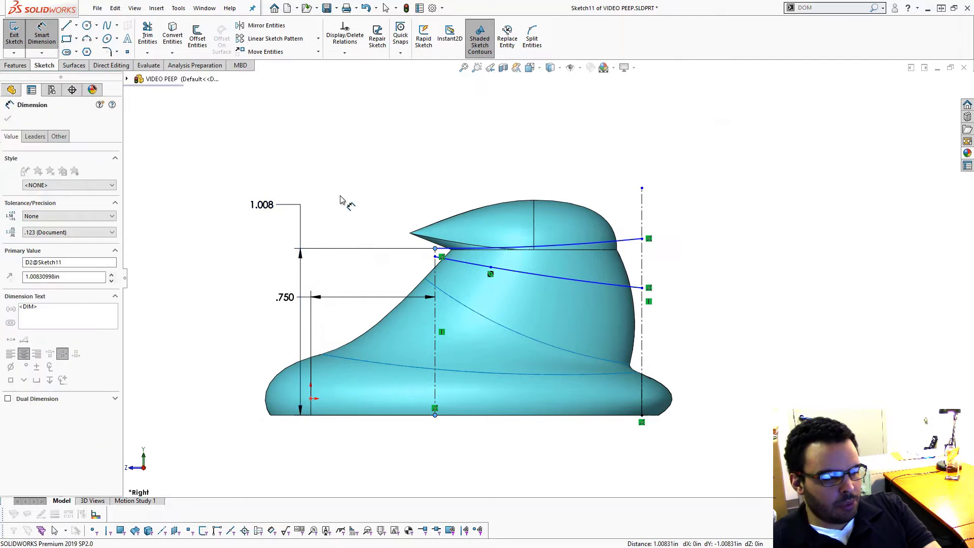
{"action": "type", "text": "1"}
{"action": "key", "text": "Return"}
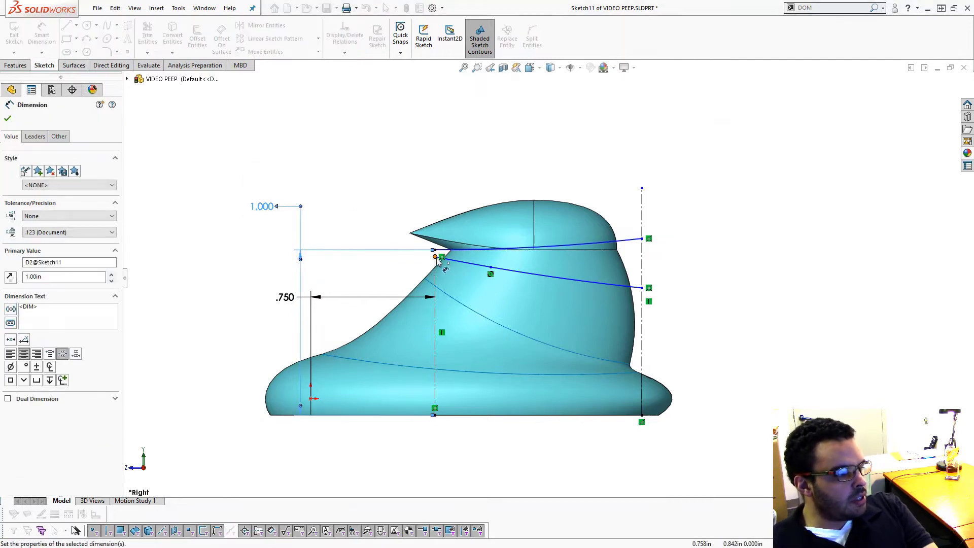
{"action": "left_click", "coordinate": [435, 257]}
{"action": "left_click", "coordinate": [419, 416]}
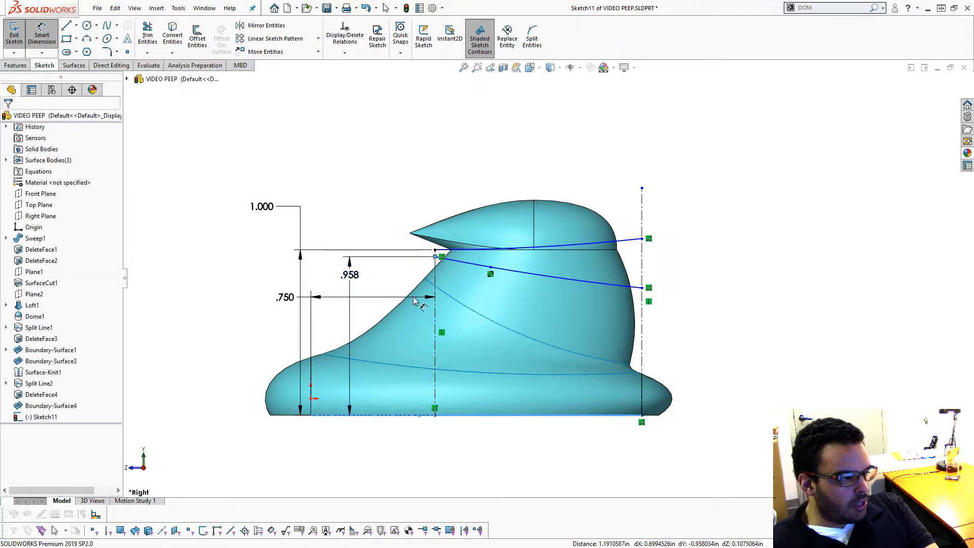
{"action": "left_click", "coordinate": [413, 296]}
{"action": "type", "text": ".9875"}
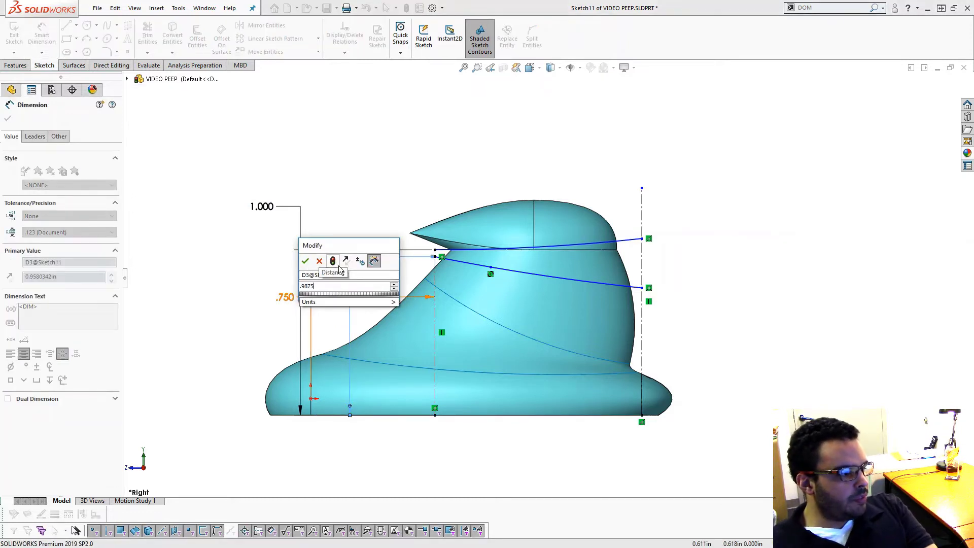
{"action": "left_click", "coordinate": [305, 261]}
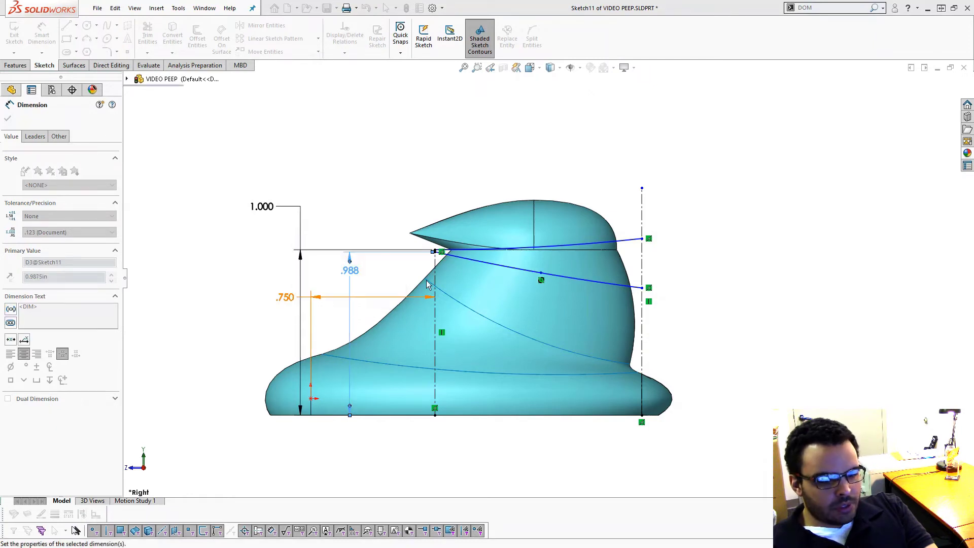
Step: Dimension the arcs' right end heights at 1.125 and .750
{"action": "scroll", "coordinate": [674, 287], "scroll_direction": "down", "scroll_amount": 2}
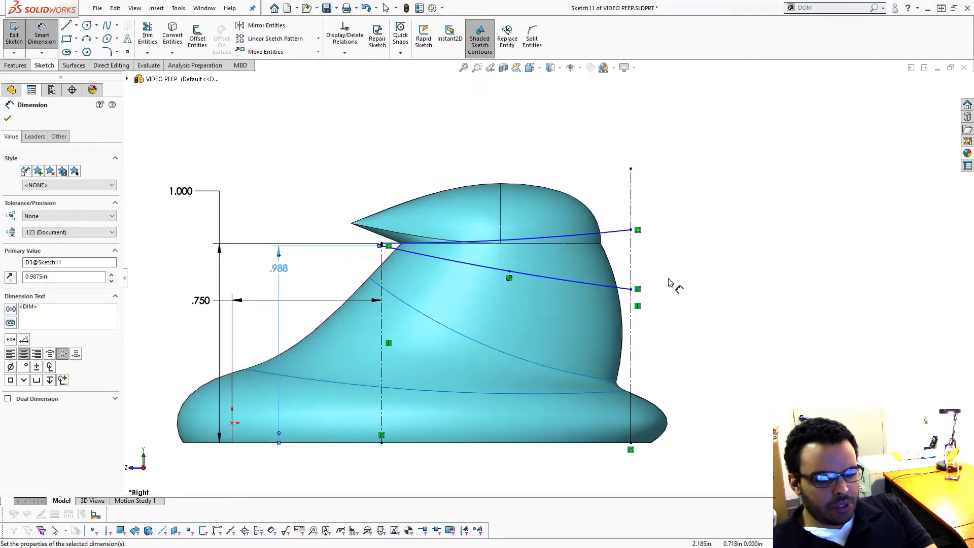
{"action": "key", "text": "Escape"}
{"action": "left_click", "coordinate": [631, 222]}
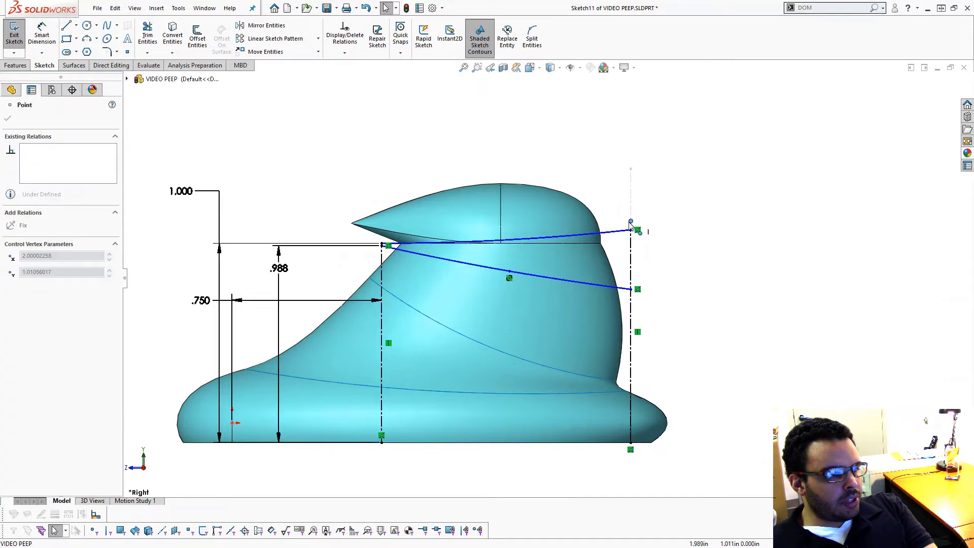
{"action": "key", "text": "Escape"}
{"action": "right_click_drag", "start_coordinate": [663, 282], "coordinate": [640, 221]}
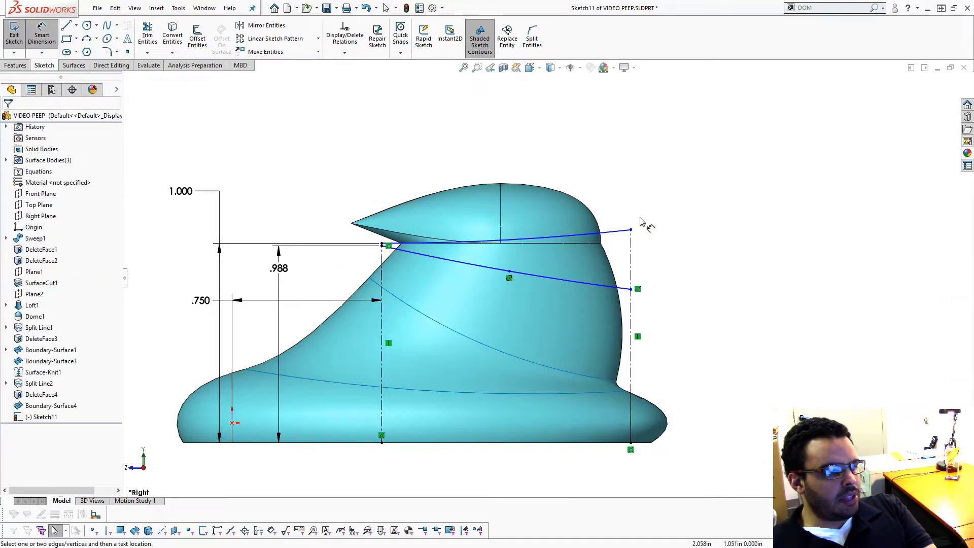
{"action": "left_click", "coordinate": [632, 246]}
{"action": "left_click", "coordinate": [746, 302]}
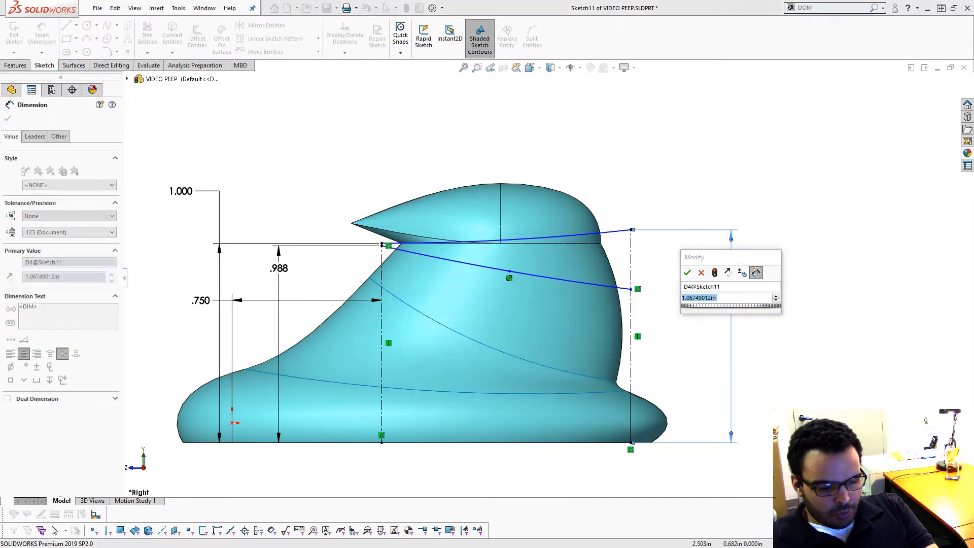
{"action": "type", "text": "1.125"}
{"action": "key", "text": "Return"}
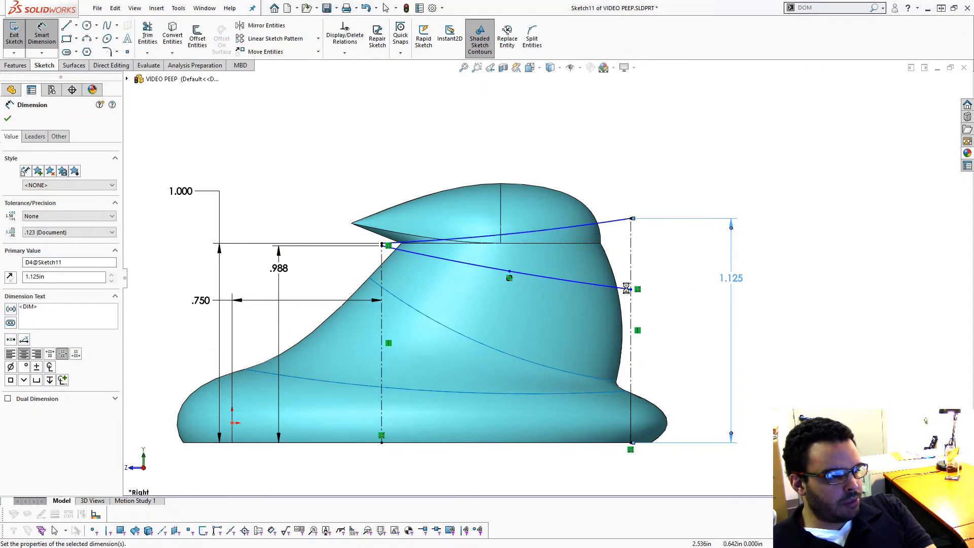
{"action": "left_click", "coordinate": [630, 289]}
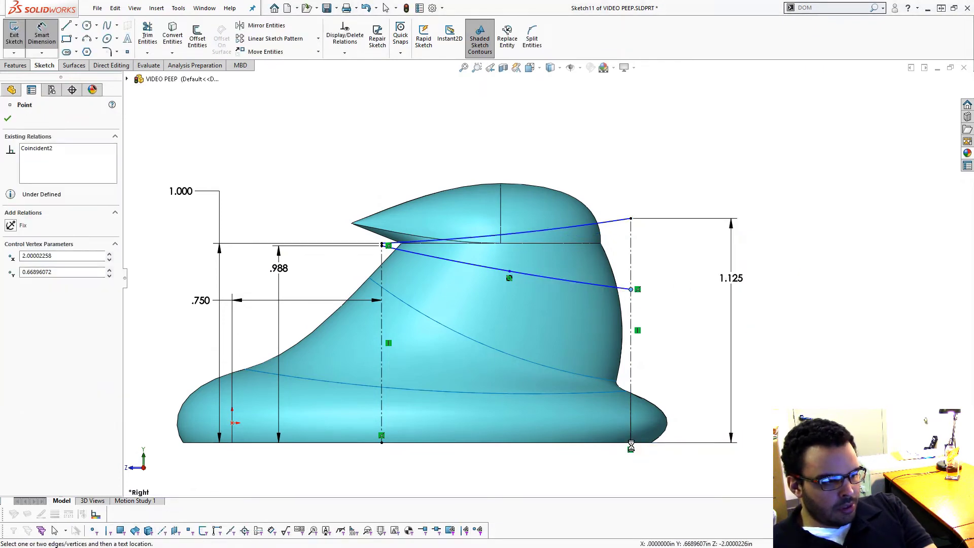
{"action": "left_click", "coordinate": [630, 446]}
{"action": "left_click", "coordinate": [705, 348]}
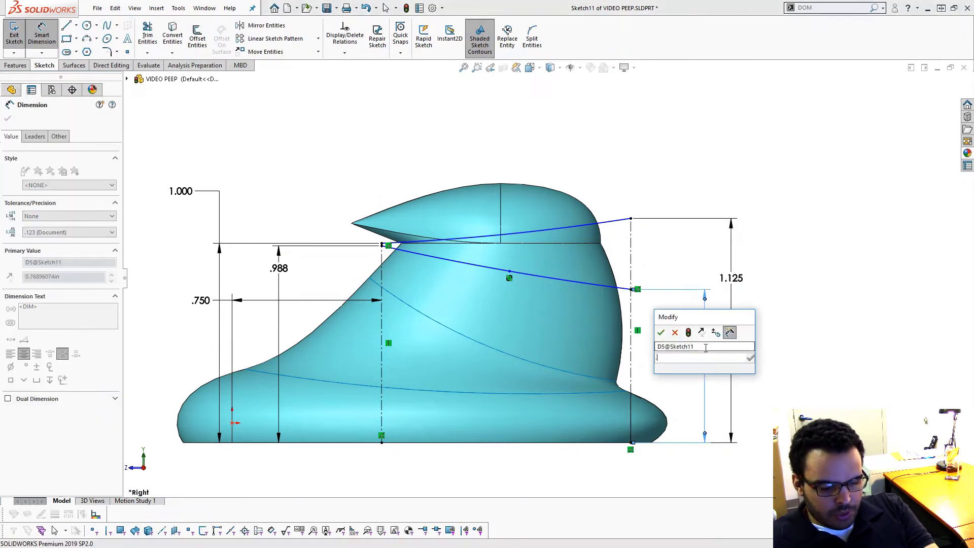
{"action": "type", "text": ".75"}
{"action": "key", "text": "Return"}
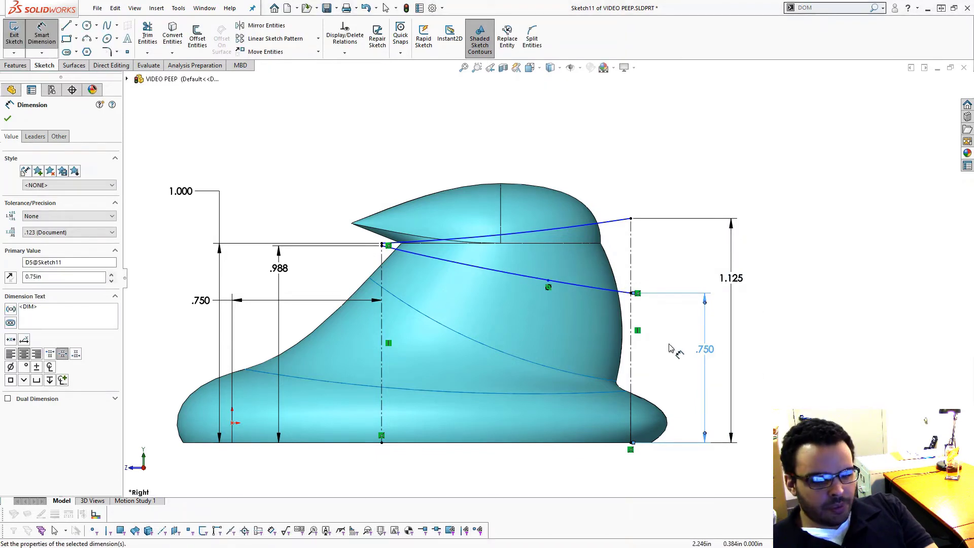
Step: Give the upper arc an 8.5 radius and the short arc a 3.5 radius
{"action": "left_click", "coordinate": [574, 225]}
{"action": "left_click", "coordinate": [572, 165]}
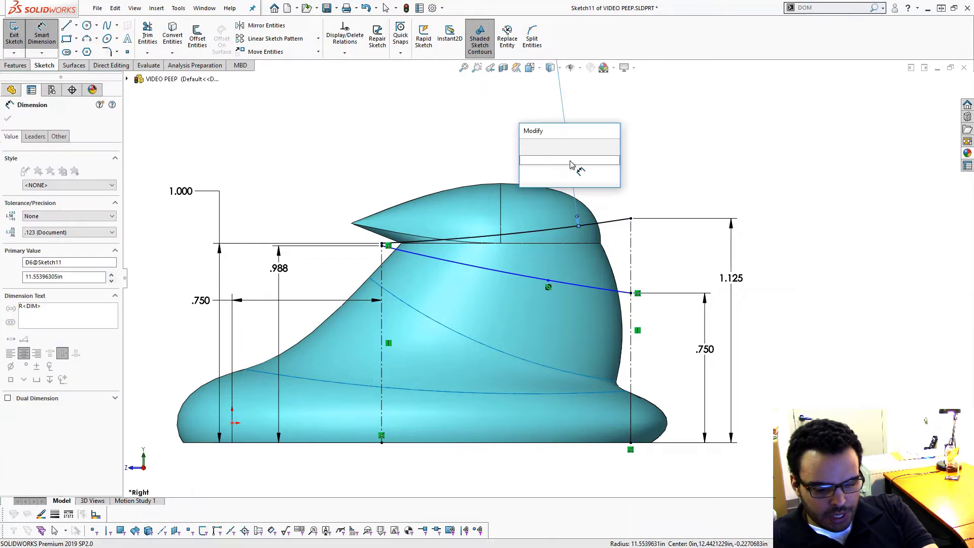
{"action": "type", "text": "8.5"}
{"action": "key", "text": "Return"}
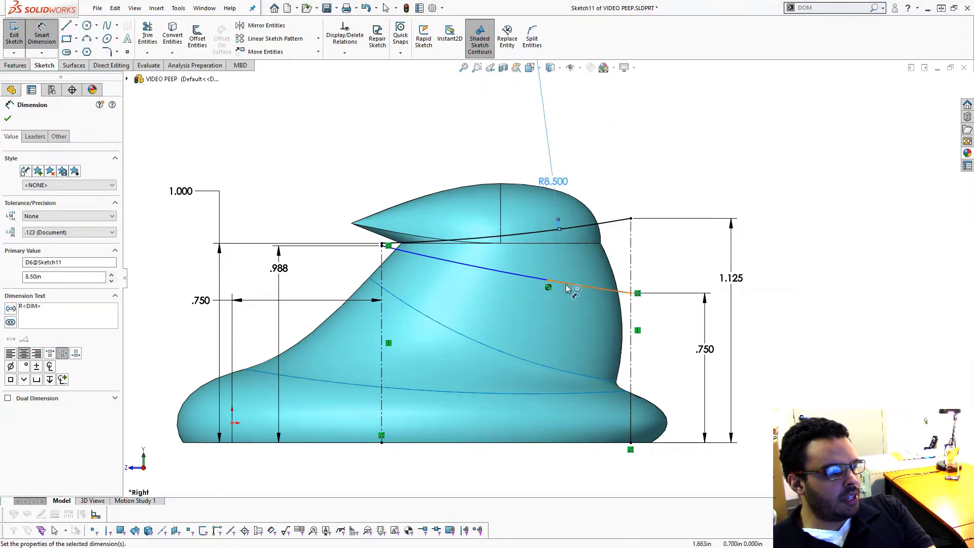
{"action": "left_click", "coordinate": [567, 288]}
{"action": "left_click", "coordinate": [614, 169]}
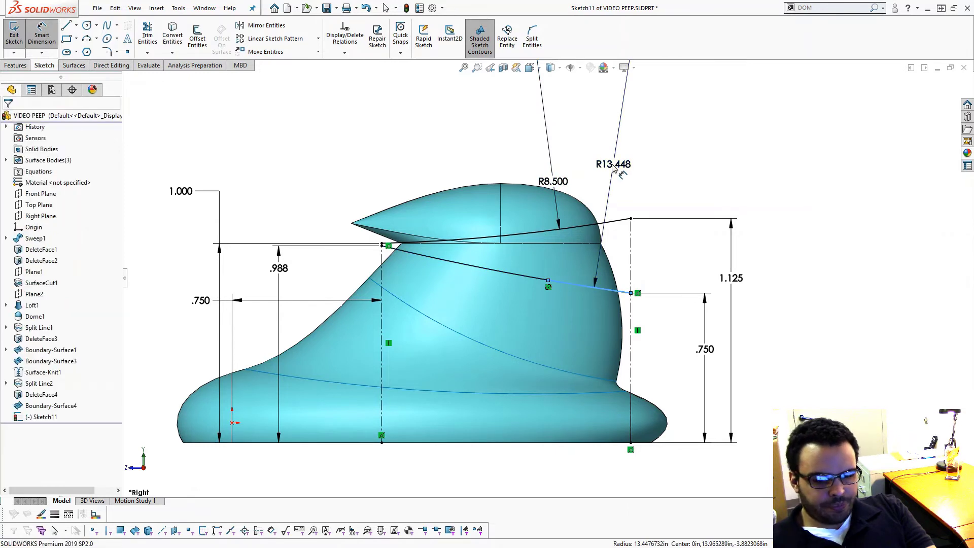
{"action": "type", "text": "3"}
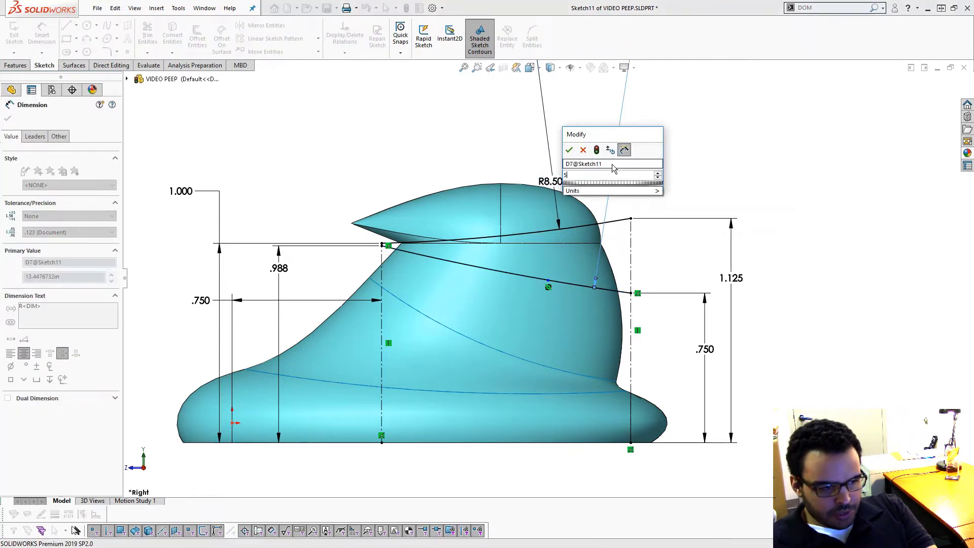
{"action": "type", "text": ".5"}
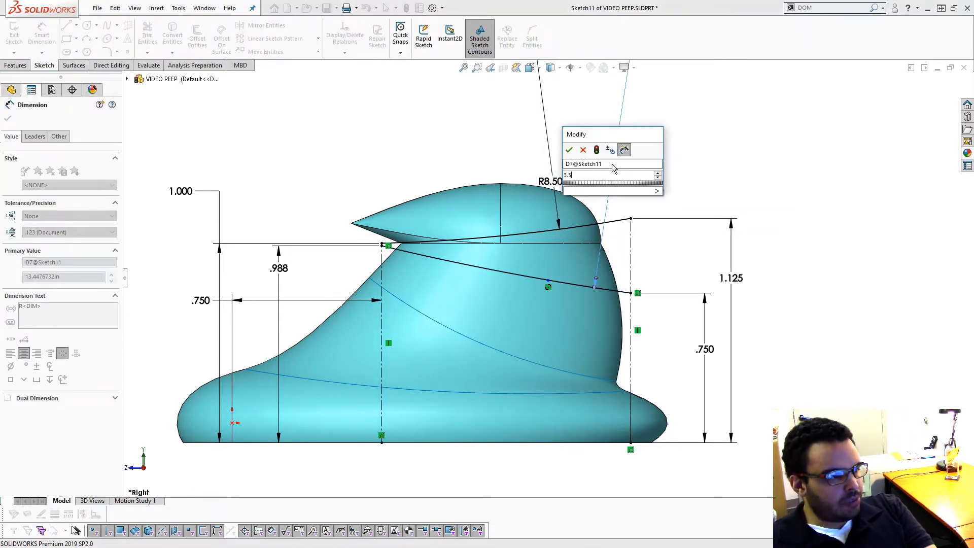
{"action": "key", "text": "Return"}
{"action": "key", "text": "Escape"}
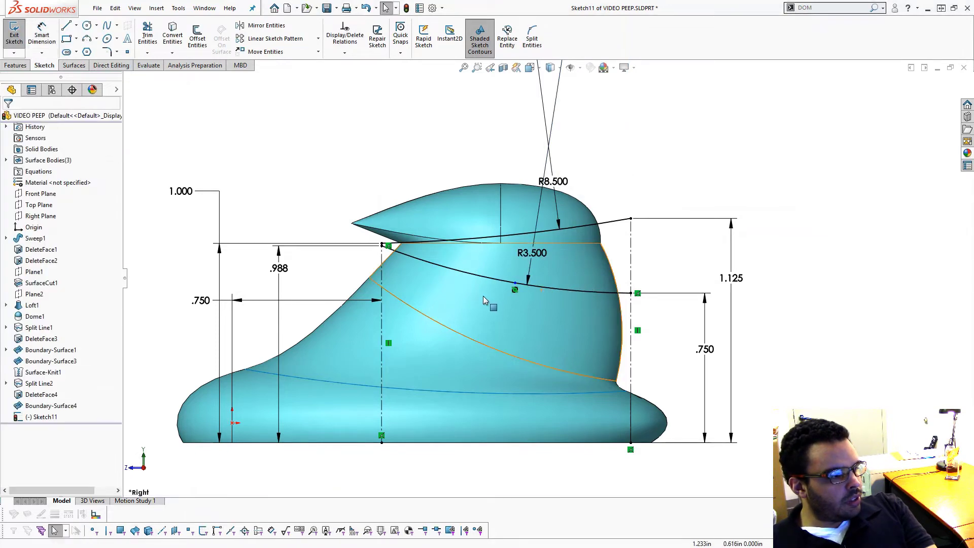
Step: Slide the spline point left and add a .350 dimension near the lower arc's left end
{"action": "left_click_drag", "start_coordinate": [515, 285], "coordinate": [478, 283]}
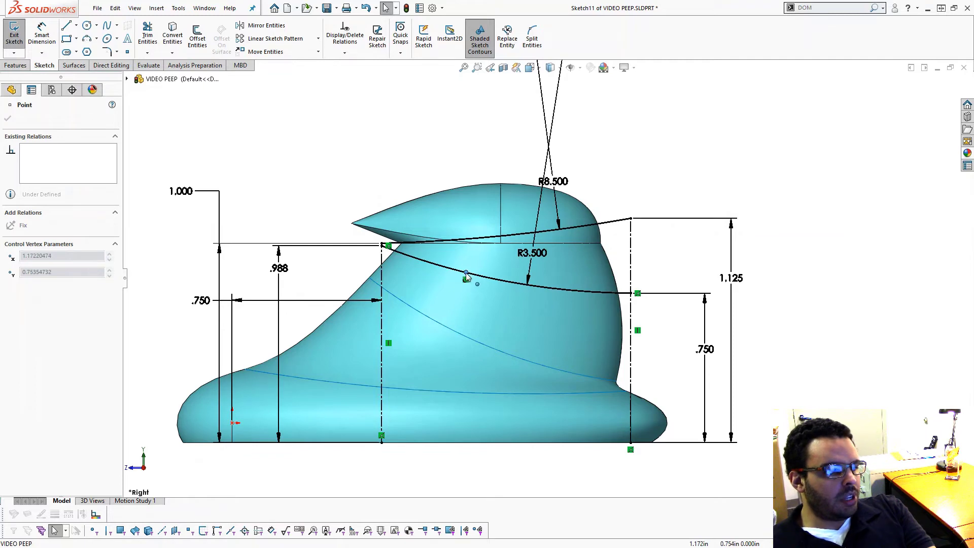
{"action": "left_click", "coordinate": [339, 198]}
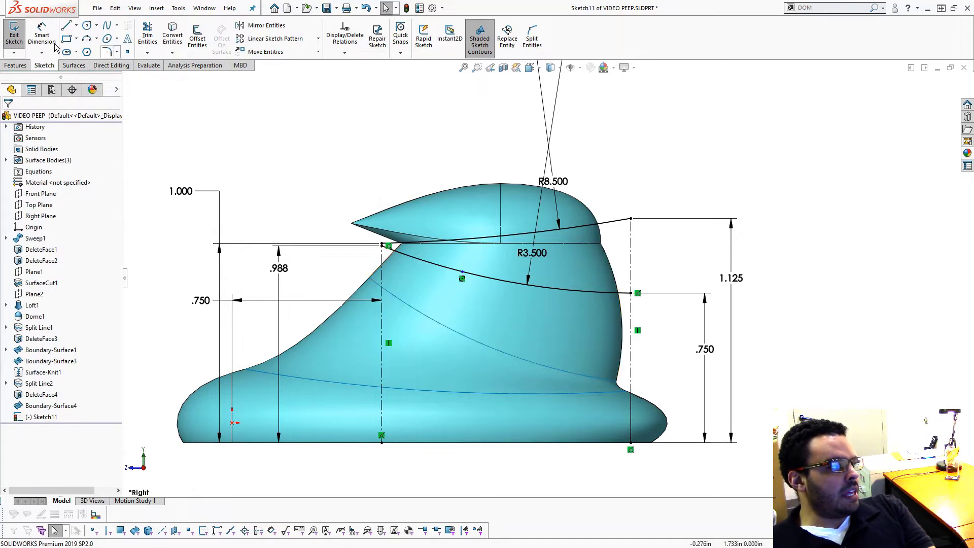
{"action": "key", "text": "d"}
{"action": "scroll", "coordinate": [421, 276], "scroll_direction": "down", "scroll_amount": 1}
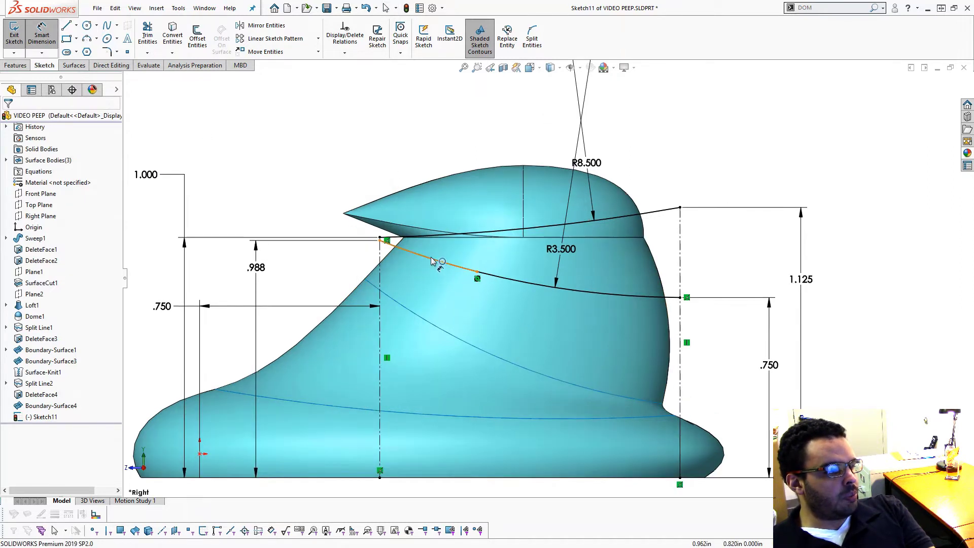
{"action": "left_click", "coordinate": [432, 261]}
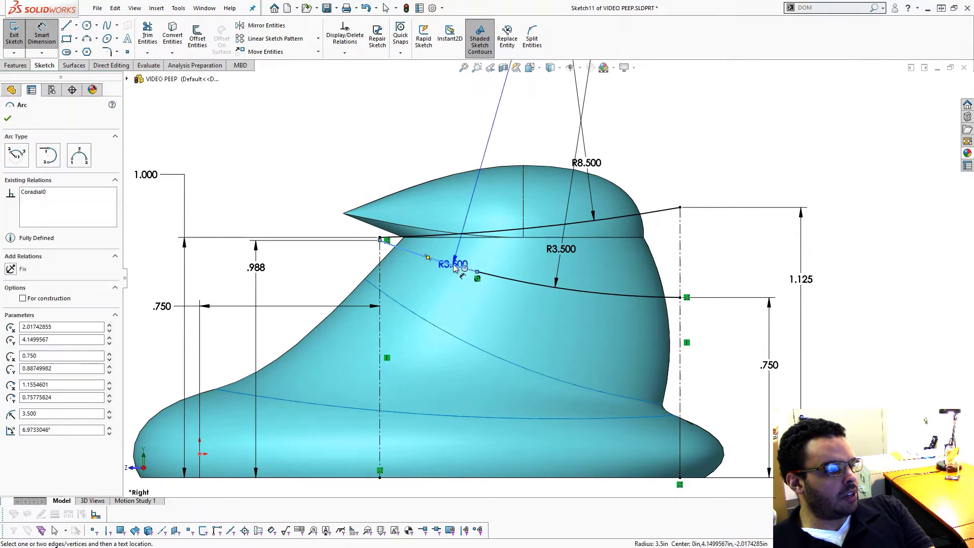
{"action": "left_click", "coordinate": [387, 241]}
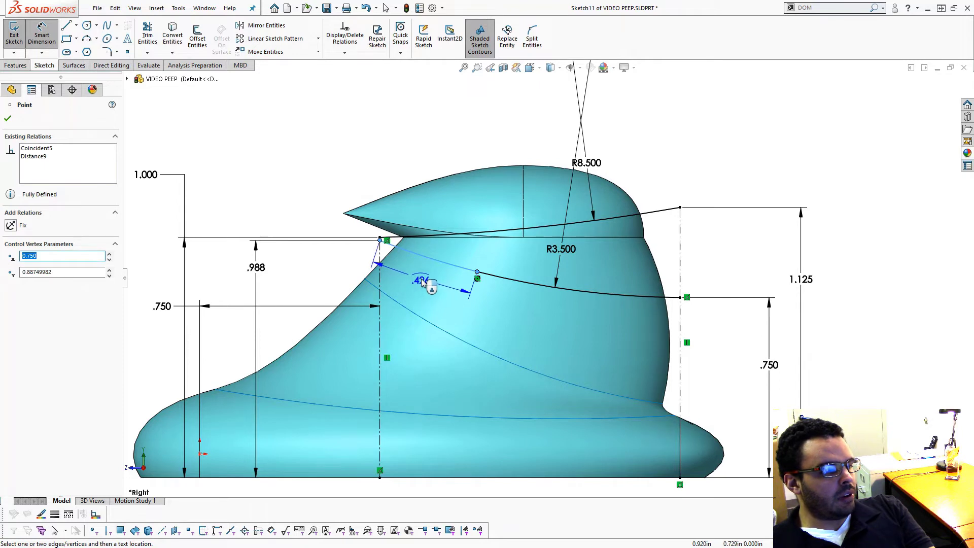
{"action": "left_click", "coordinate": [427, 282]}
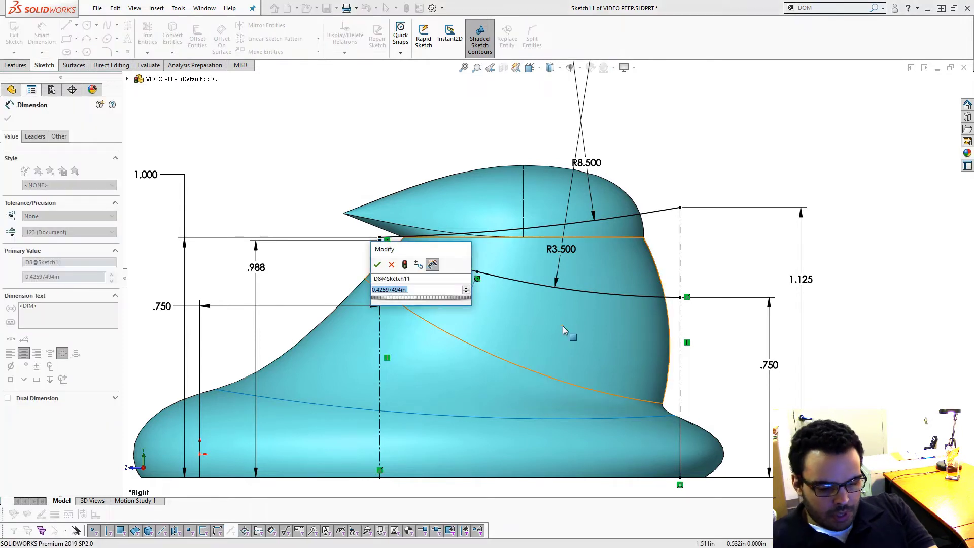
{"action": "key", "text": "BackSpace"}
{"action": "type", "text": ".35"}
{"action": "key", "text": "Return"}
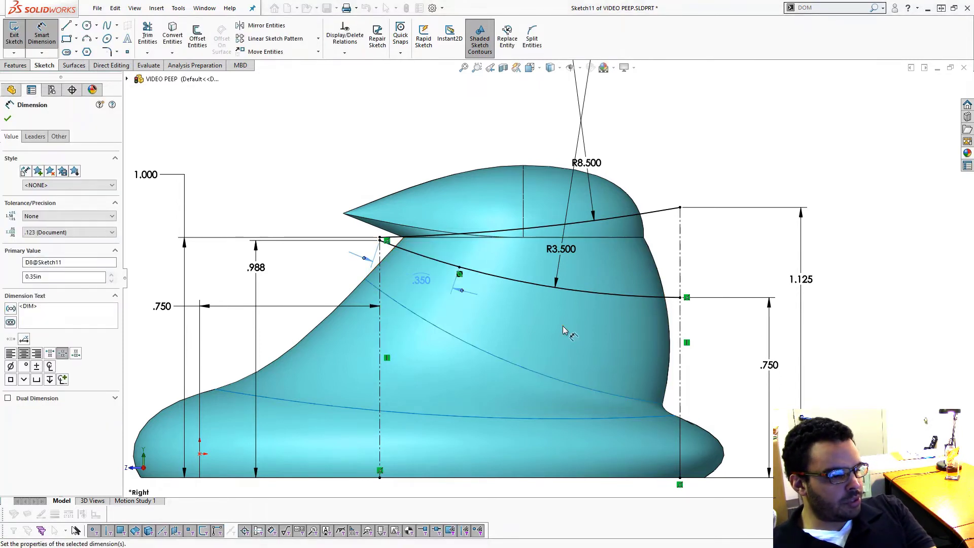
Step: Move the R3.500 label right and the R8.500 label left
{"action": "scroll", "coordinate": [548, 281], "scroll_direction": "up", "scroll_amount": 2}
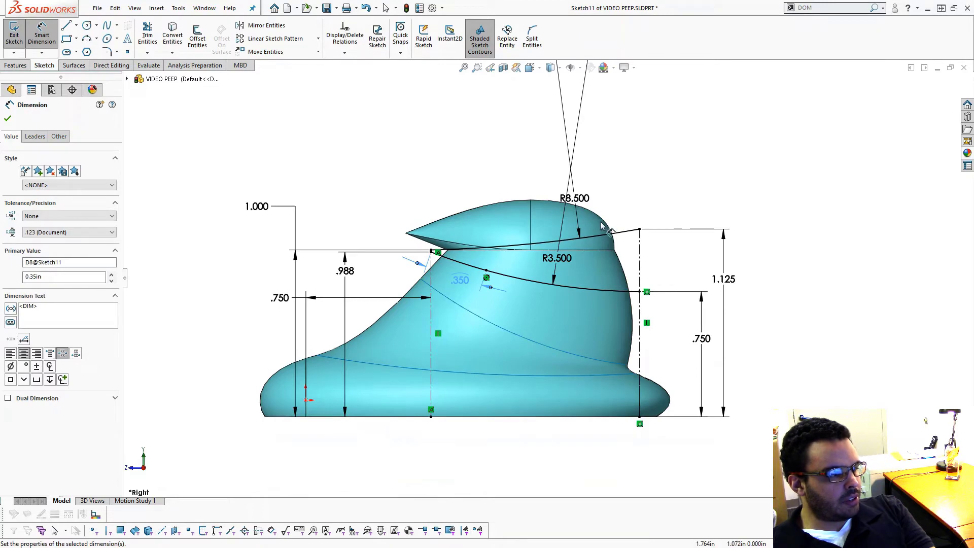
{"action": "key", "text": "Escape"}
{"action": "left_click_drag", "start_coordinate": [561, 259], "coordinate": [606, 264]}
{"action": "left_click_drag", "start_coordinate": [574, 197], "coordinate": [559, 197]}
Step: Create a split line projecting Sketch11 onto five upper-body faces around the beak
{"action": "left_click", "coordinate": [167, 145]}
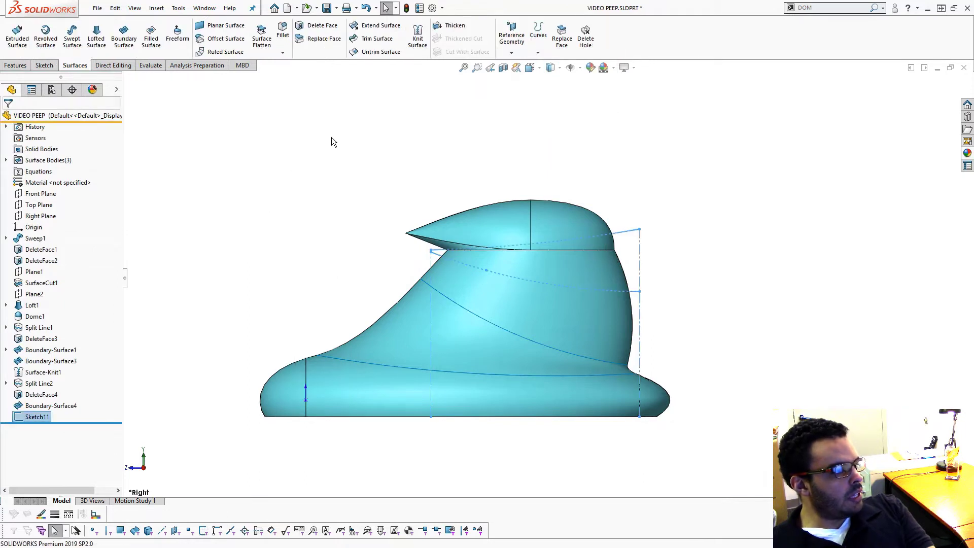
{"action": "left_click", "coordinate": [509, 53]}
{"action": "left_click", "coordinate": [537, 53]}
{"action": "left_click", "coordinate": [550, 63]}
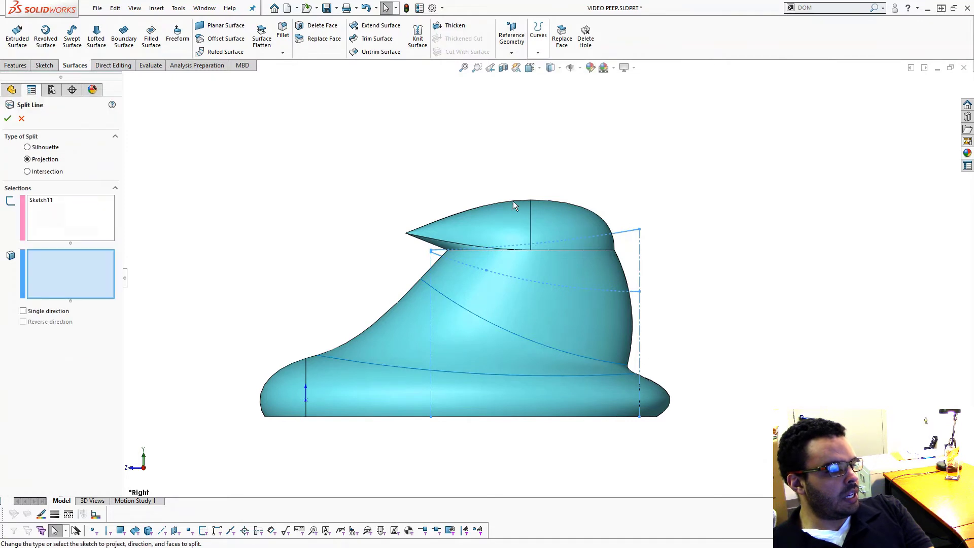
{"action": "left_click", "coordinate": [449, 242]}
{"action": "left_click", "coordinate": [475, 232]}
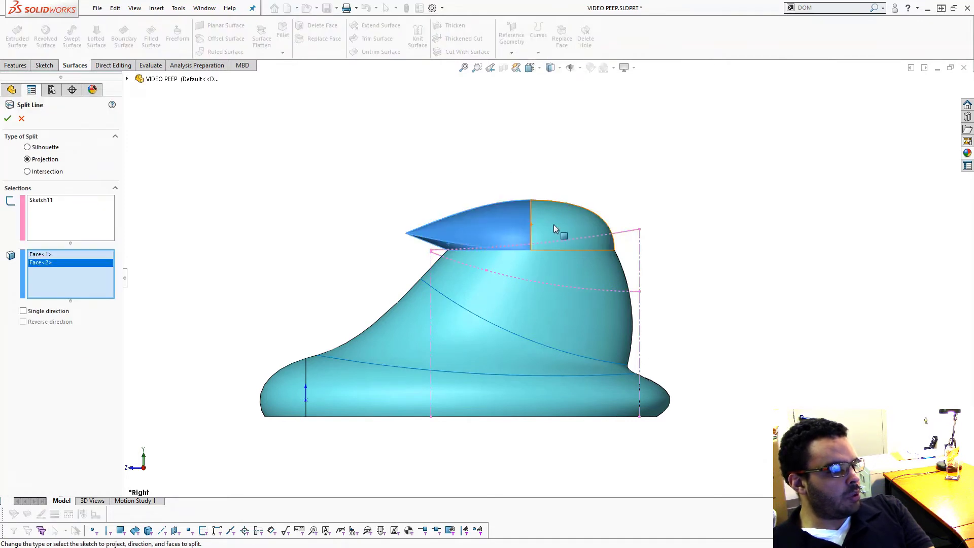
{"action": "left_click", "coordinate": [554, 226]}
{"action": "left_click", "coordinate": [548, 274]}
{"action": "mouse_move", "coordinate": [479, 257]}
{"action": "middle_mouse_down"}
{"action": "mouse_move", "coordinate": [578, 254]}
{"action": "mouse_move", "coordinate": [482, 252]}
{"action": "middle_mouse_up"}
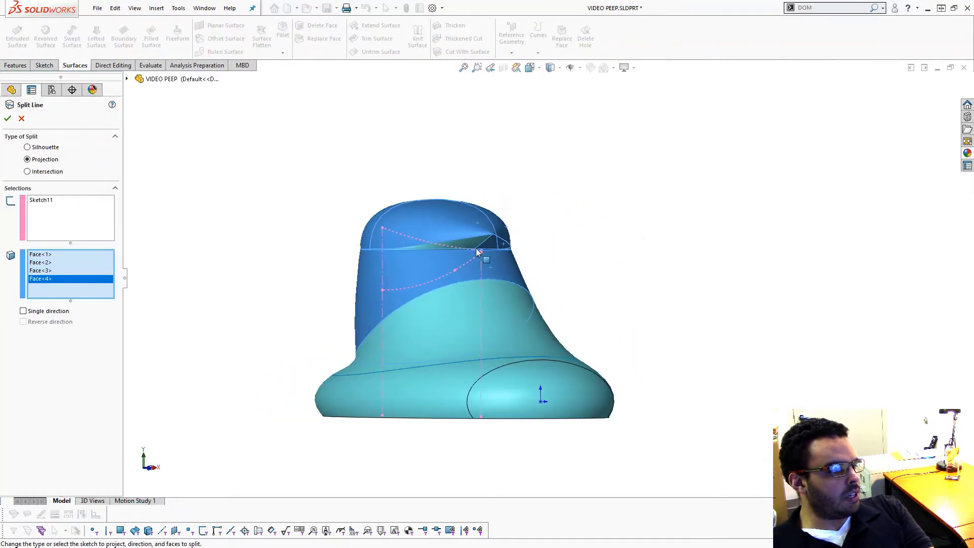
{"action": "left_click", "coordinate": [421, 246]}
{"action": "middle_click_drag", "start_coordinate": [421, 244], "coordinate": [280, 241]}
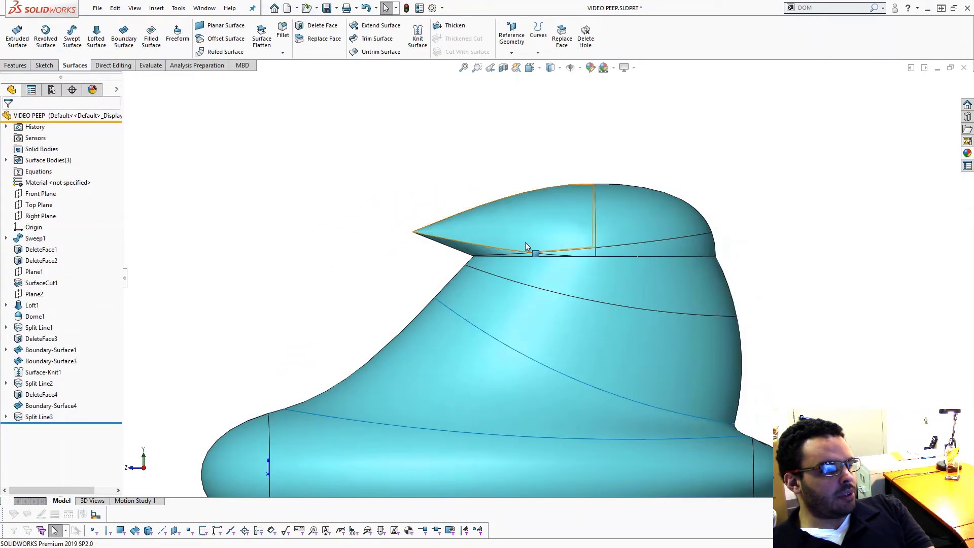
{"action": "scroll", "coordinate": [541, 227], "scroll_direction": "down", "scroll_amount": 3}
{"action": "middle_click_drag", "start_coordinate": [541, 228], "coordinate": [560, 245]}
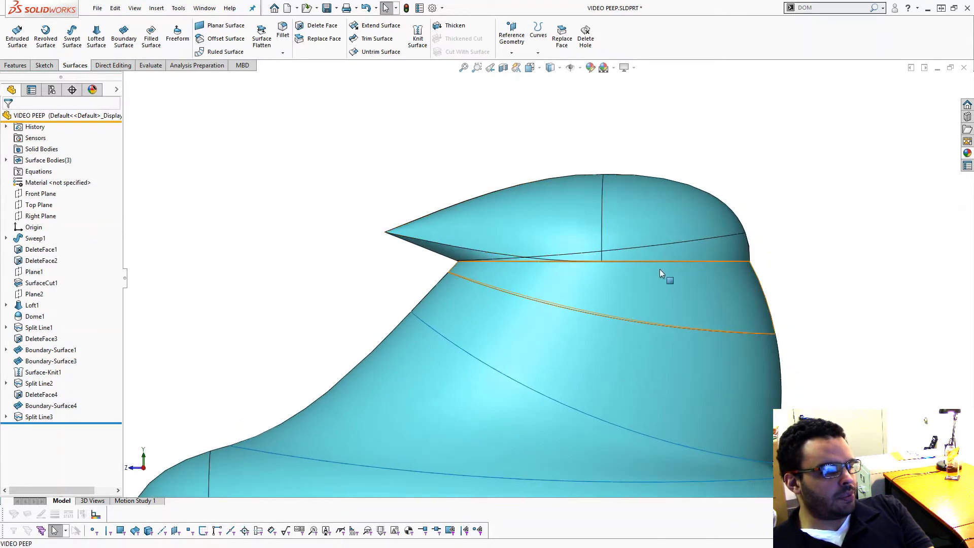
{"action": "scroll", "coordinate": [651, 273], "scroll_direction": "down", "scroll_amount": 2}
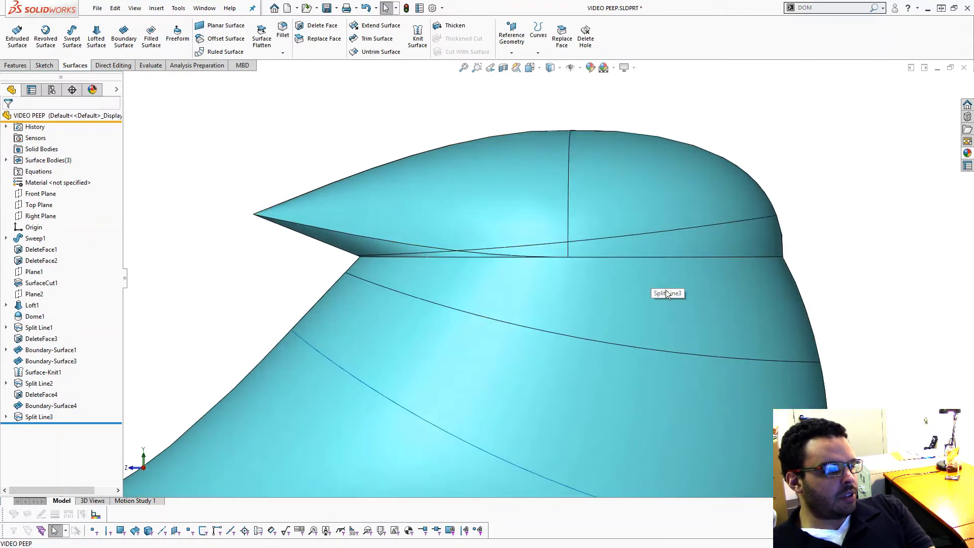
{"action": "left_click", "coordinate": [499, 254]}
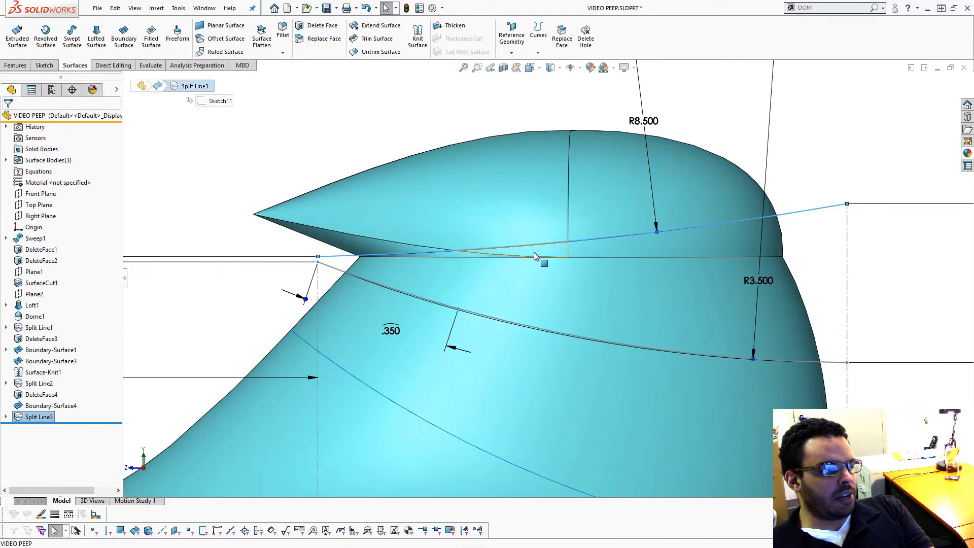
{"action": "left_click", "coordinate": [602, 248]}
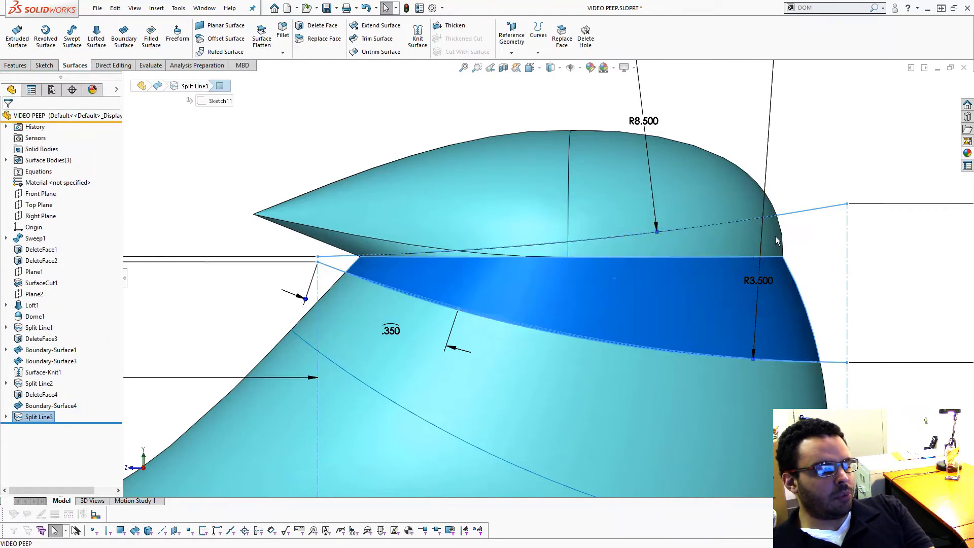
{"action": "mouse_move", "coordinate": [785, 239]}
{"action": "middle_mouse_down"}
{"action": "mouse_move", "coordinate": [610, 274]}
{"action": "mouse_move", "coordinate": [547, 239]}
{"action": "mouse_move", "coordinate": [394, 261]}
{"action": "middle_mouse_up"}
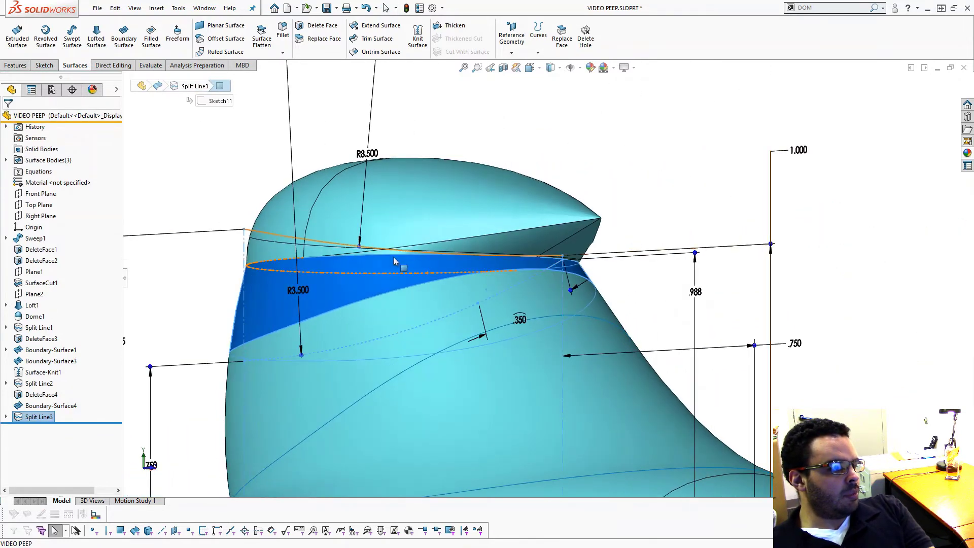
{"action": "scroll", "coordinate": [385, 250], "scroll_direction": "down", "scroll_amount": 3}
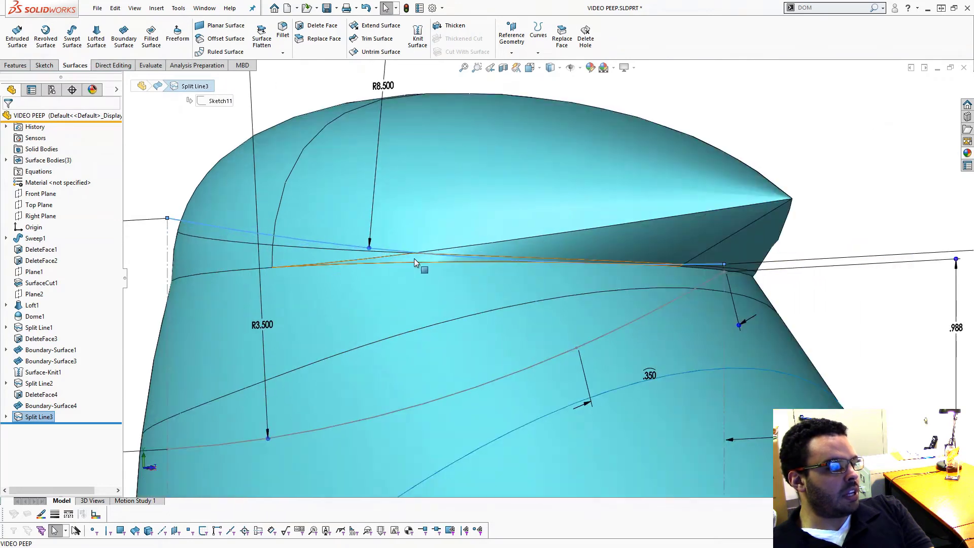
{"action": "left_click", "coordinate": [414, 260]}
{"action": "left_click", "coordinate": [358, 256]}
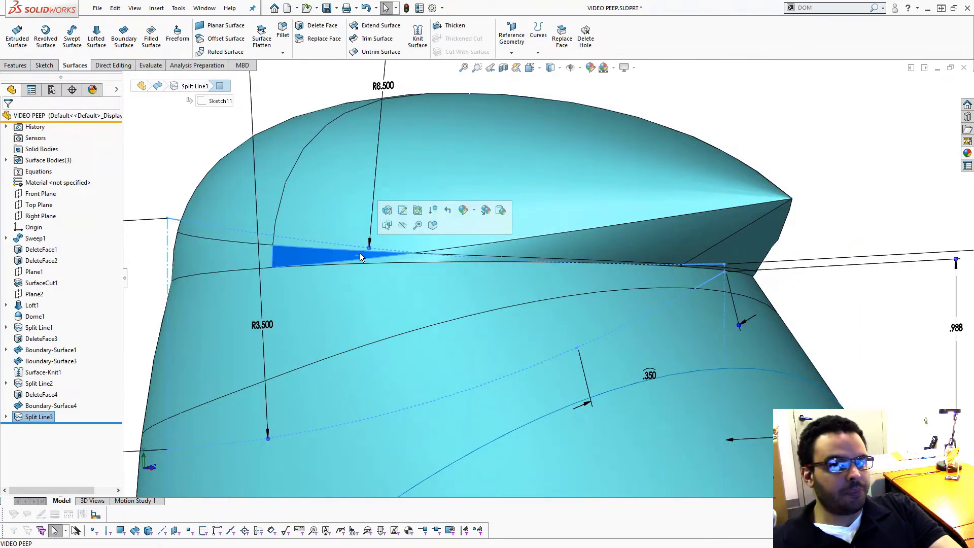
{"action": "scroll", "coordinate": [317, 247], "scroll_direction": "up", "scroll_amount": 5}
{"action": "middle_click_drag", "start_coordinate": [693, 295], "coordinate": [583, 284]}
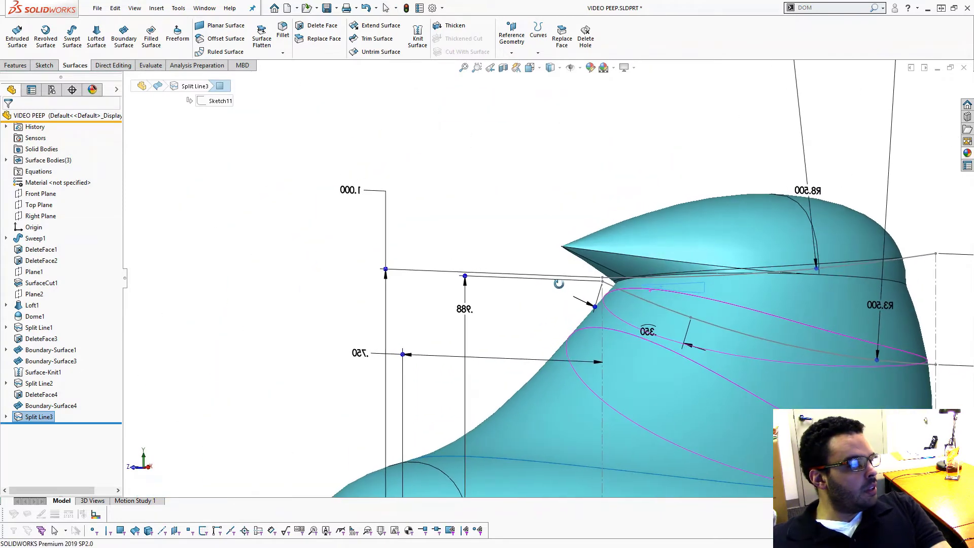
Step: Run Delete Face with the Delete option on the five split band faces
{"action": "left_click", "coordinate": [378, 157]}
{"action": "left_click", "coordinate": [321, 27]}
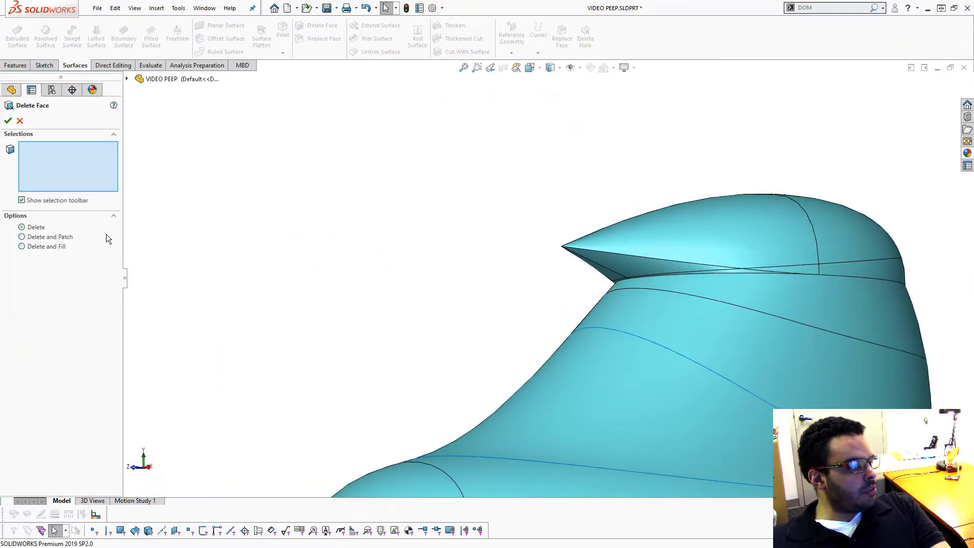
{"action": "left_click", "coordinate": [778, 264]}
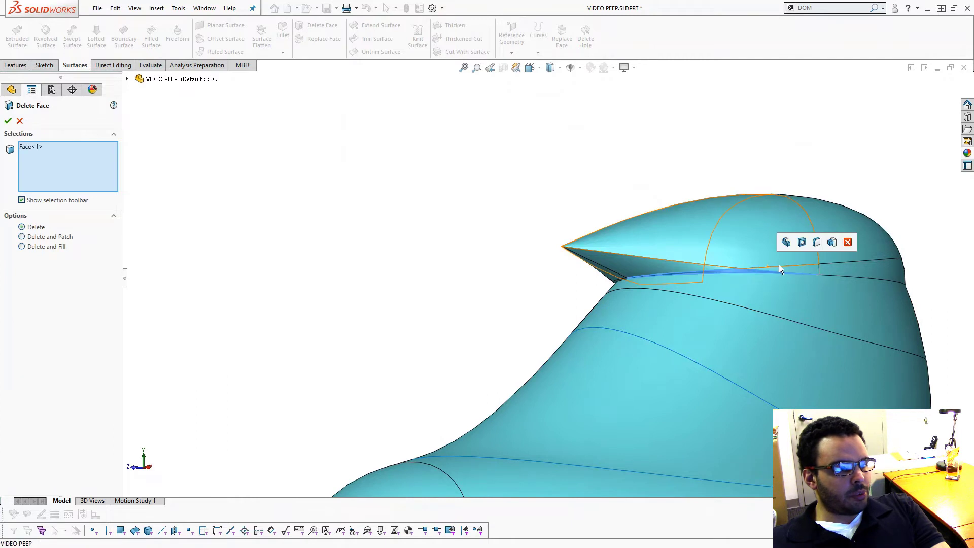
{"action": "left_click", "coordinate": [798, 288]}
{"action": "left_click", "coordinate": [817, 279]}
{"action": "left_click", "coordinate": [831, 271]}
{"action": "middle_click_drag", "start_coordinate": [716, 276], "coordinate": [793, 278]}
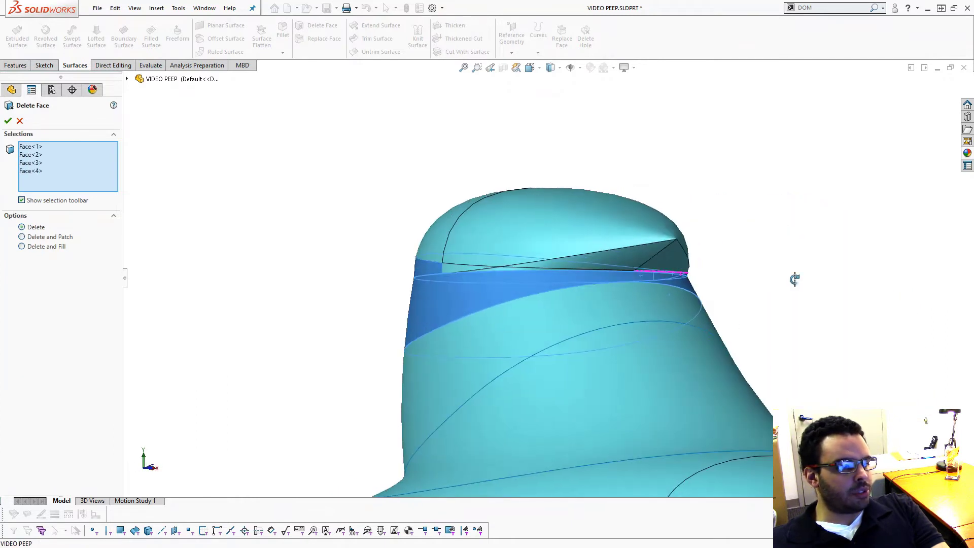
{"action": "scroll", "coordinate": [507, 268], "scroll_direction": "up", "scroll_amount": 3}
{"action": "left_click", "coordinate": [520, 267]}
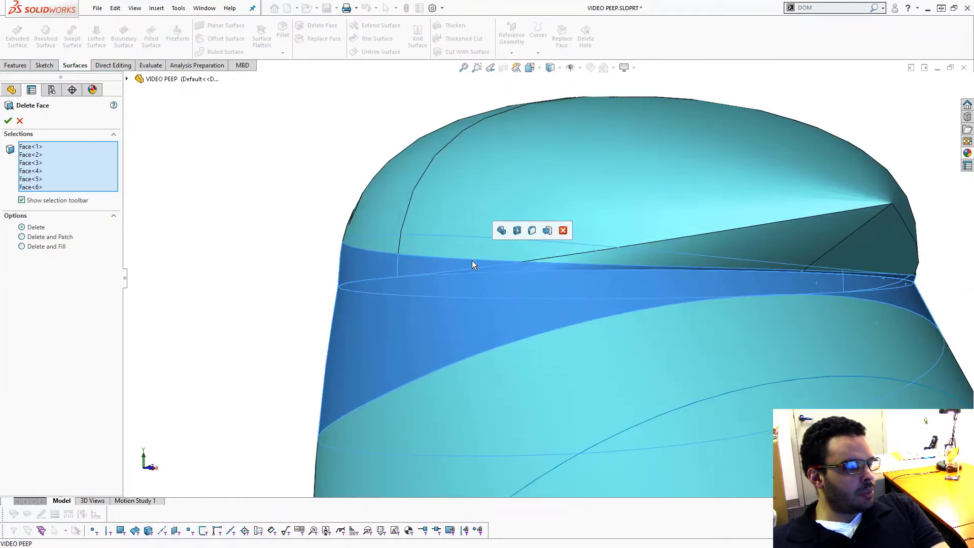
{"action": "key", "text": "Return"}
Step: Orbit around the open collar gap from below, briefly checking the split line's dimensions
{"action": "middle_click_drag", "start_coordinate": [534, 269], "coordinate": [588, 330]}
{"action": "left_click", "coordinate": [588, 330]}
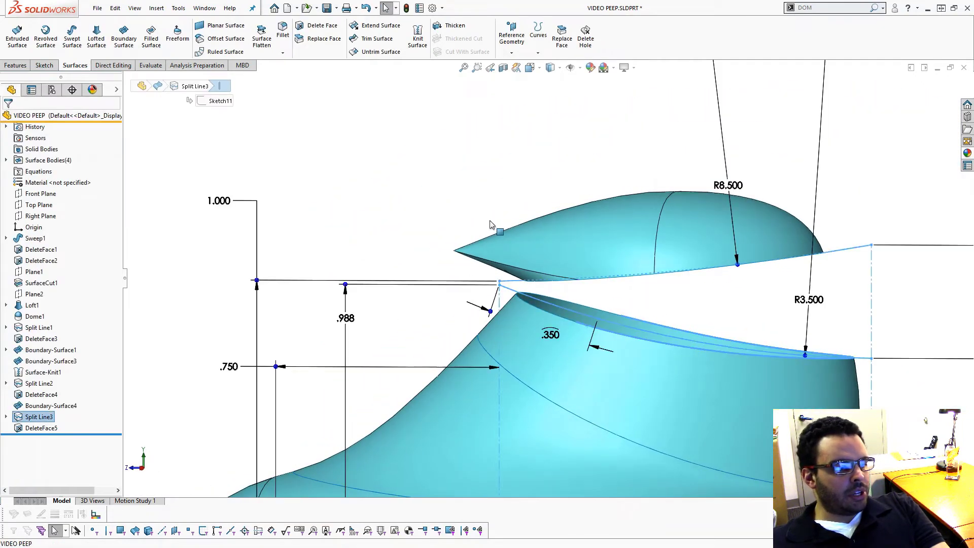
{"action": "middle_click_drag", "start_coordinate": [491, 220], "coordinate": [578, 215]}
{"action": "left_click", "coordinate": [533, 196]}
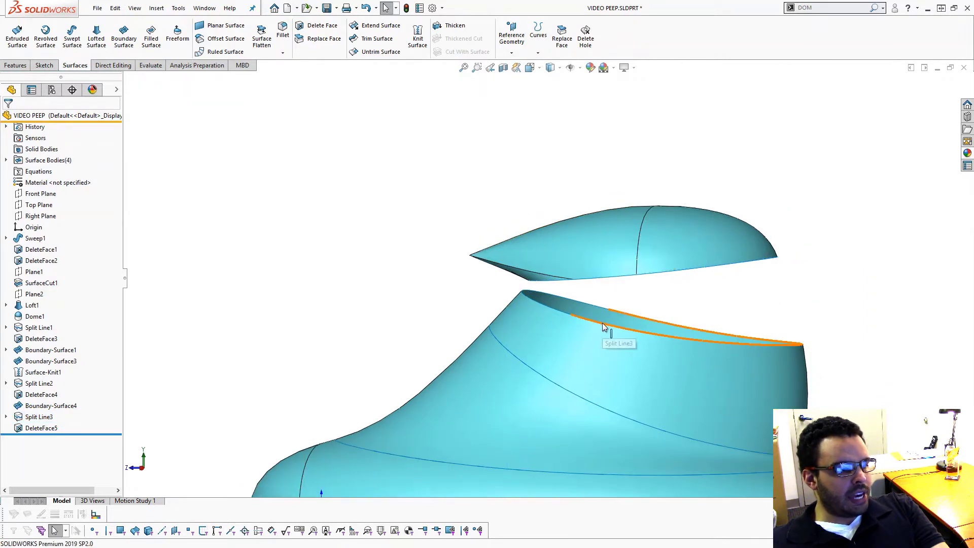
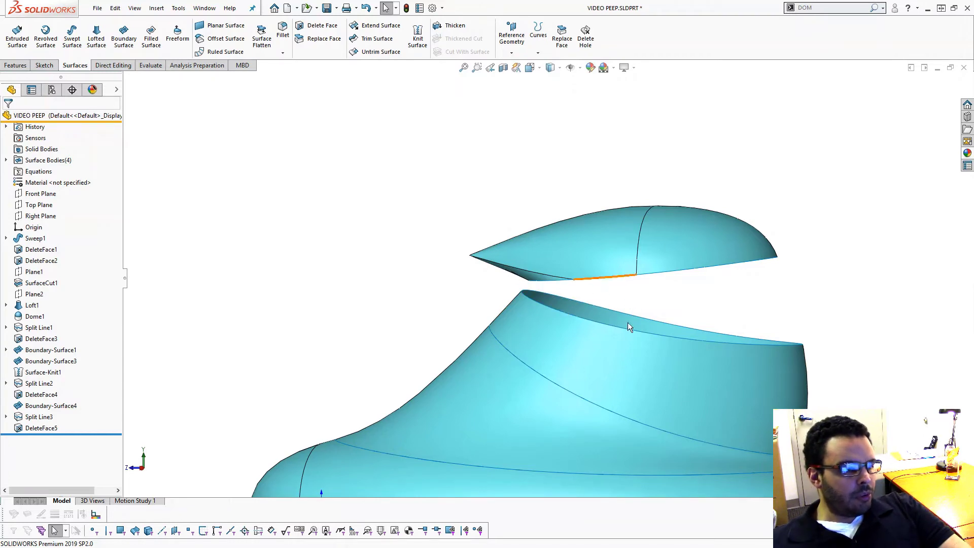
Step: Start a Face Fillet with the dome face as Face Set 1 and the triangular faces as Face Set 2
{"action": "scroll", "coordinate": [553, 270], "scroll_direction": "down", "scroll_amount": 3}
{"action": "middle_click_drag", "start_coordinate": [533, 276], "coordinate": [540, 261]}
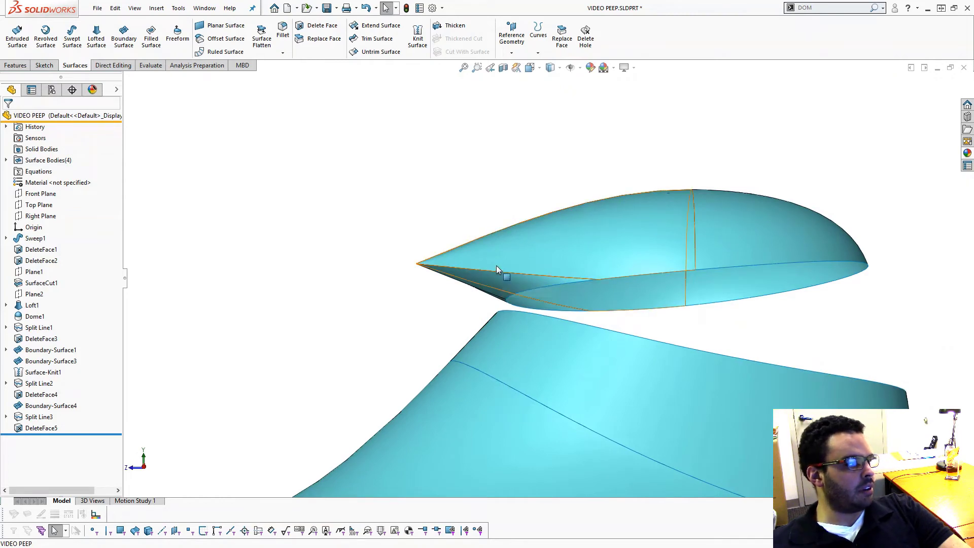
{"action": "left_click", "coordinate": [282, 31]}
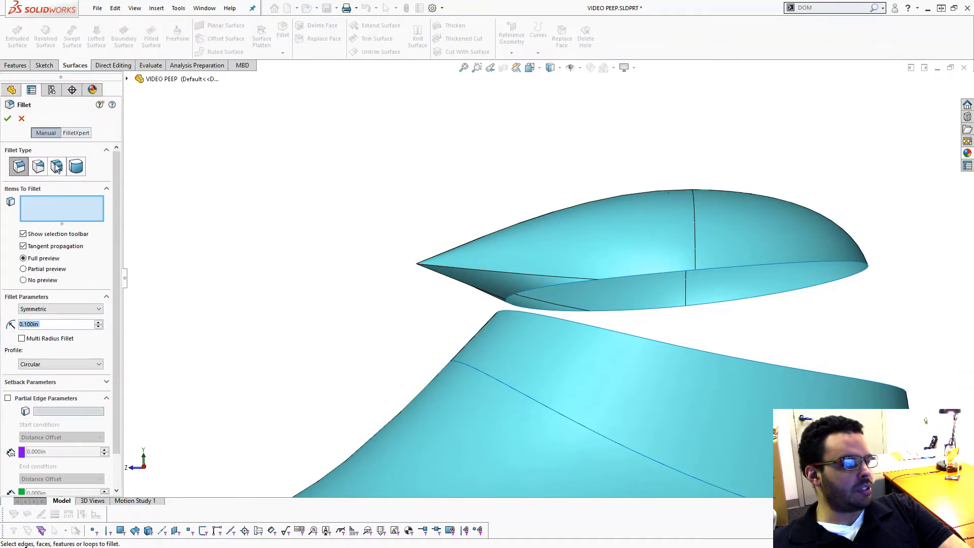
{"action": "left_click", "coordinate": [57, 167]}
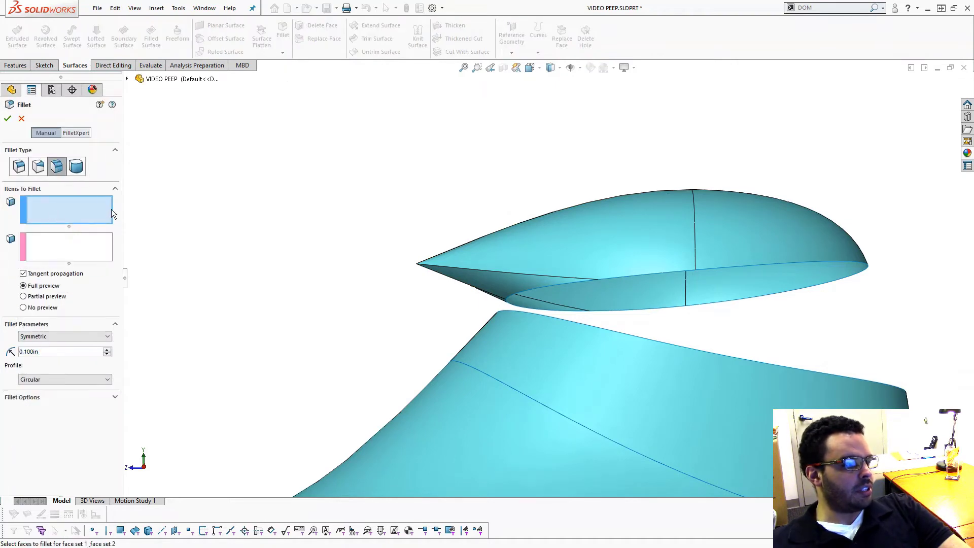
{"action": "middle_click_drag", "start_coordinate": [177, 233], "coordinate": [410, 217]}
{"action": "left_click", "coordinate": [428, 209]}
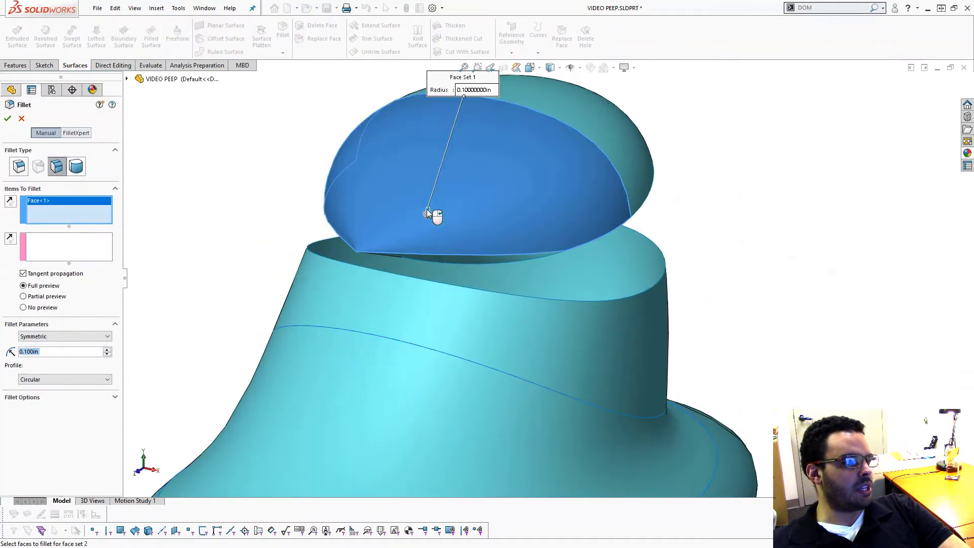
{"action": "middle_click_drag", "start_coordinate": [222, 220], "coordinate": [407, 198]}
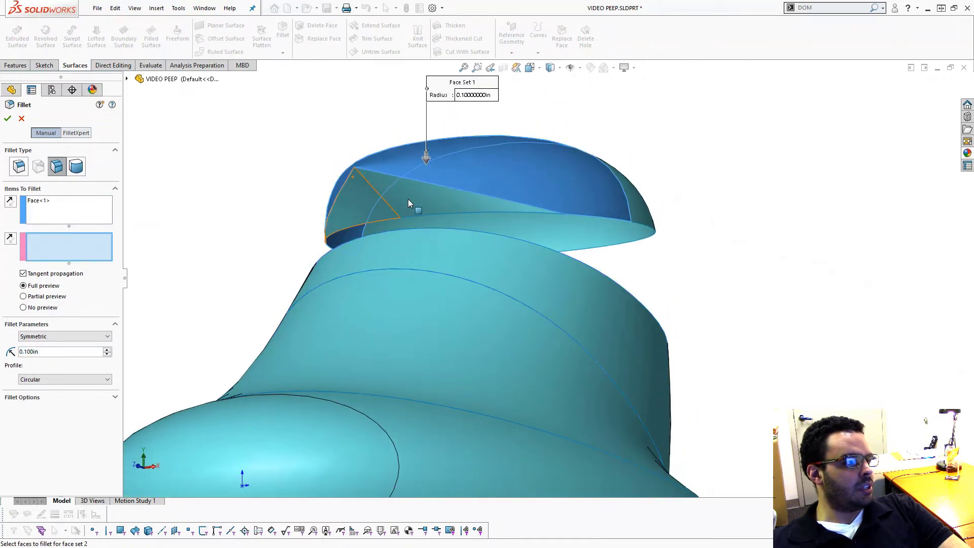
{"action": "left_click", "coordinate": [360, 198]}
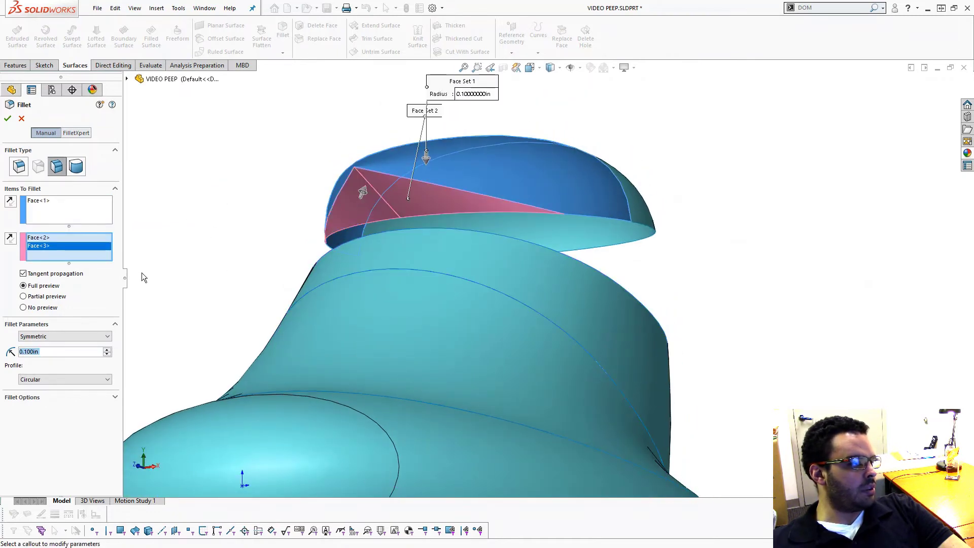
Step: Set the face fillet radius to 0.0125in and accept it as Fillet1
{"action": "right_click", "coordinate": [52, 351]}
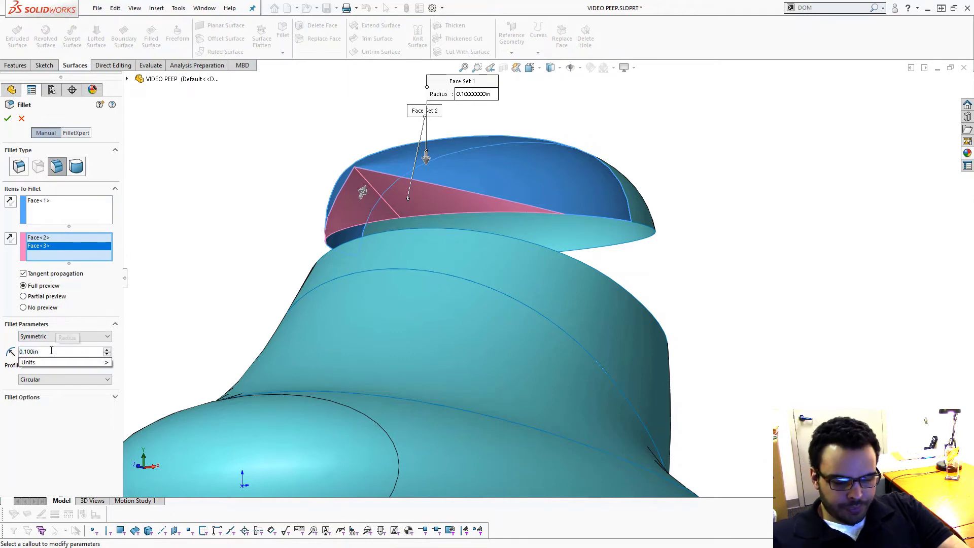
{"action": "type", "text": "01"}
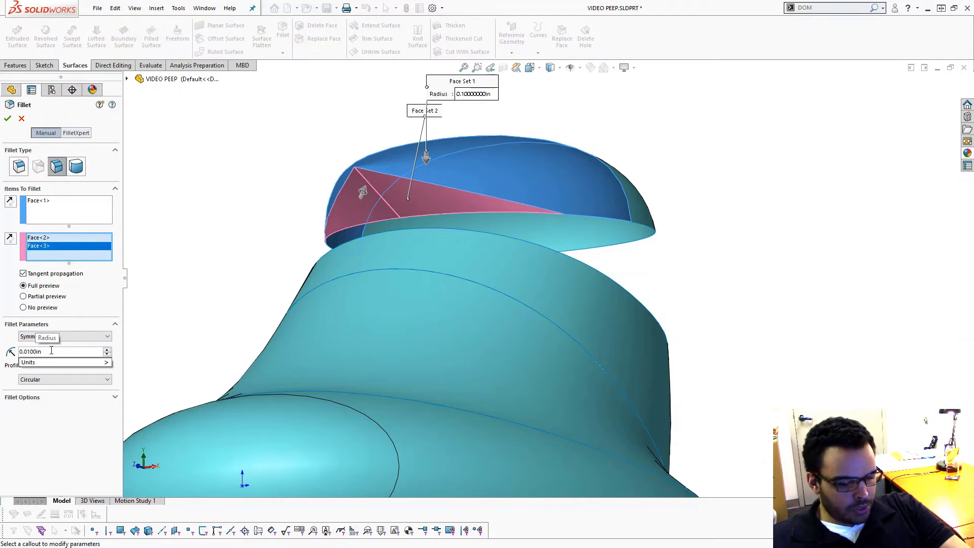
{"action": "type", "text": "25"}
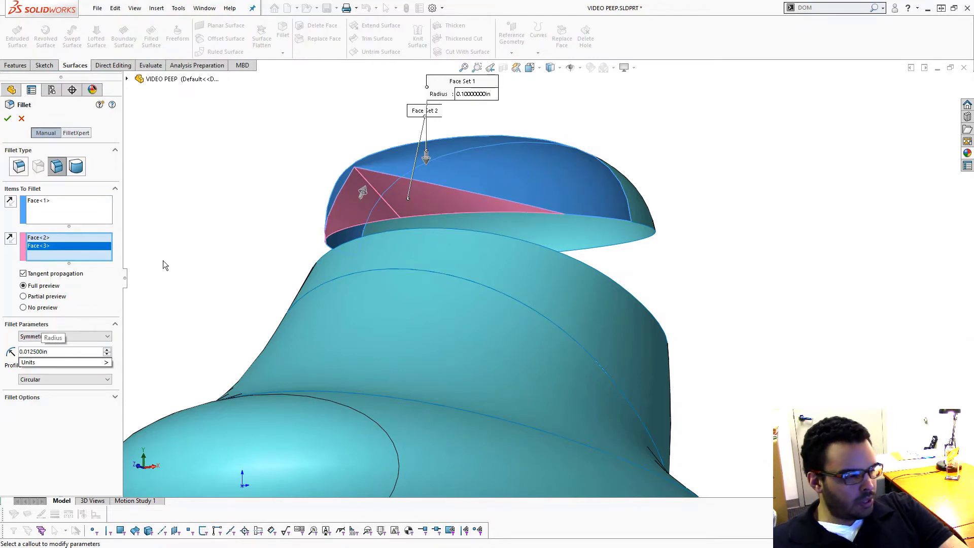
{"action": "key", "text": "Return"}
{"action": "middle_click_drag", "start_coordinate": [270, 184], "coordinate": [264, 215]}
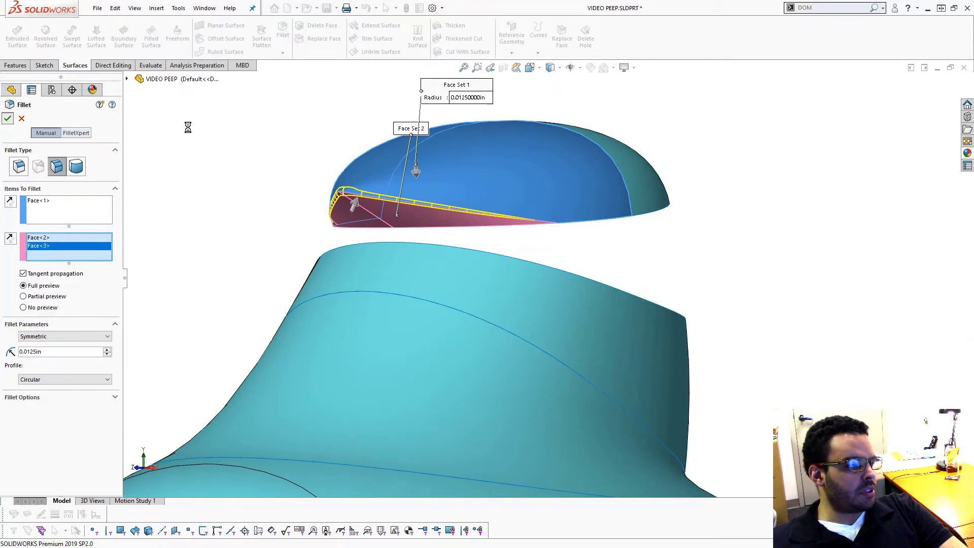
{"action": "mouse_move", "coordinate": [252, 154]}
{"action": "middle_mouse_down"}
{"action": "mouse_move", "coordinate": [183, 144]}
{"action": "mouse_move", "coordinate": [190, 157]}
{"action": "middle_mouse_up"}
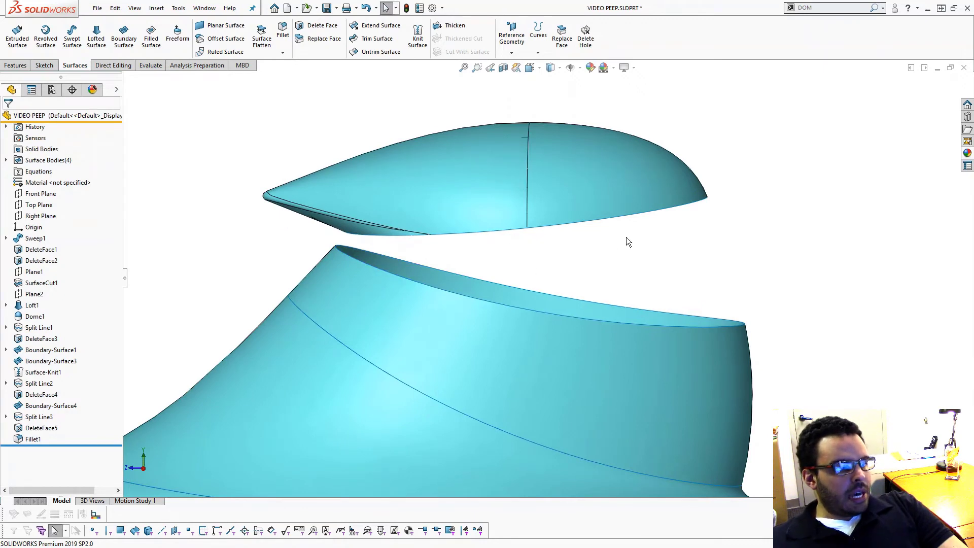
Step: Start a Boundary Surface with the grouped cap lower edges and the body's top rim as profiles
{"action": "middle_click_drag", "start_coordinate": [626, 236], "coordinate": [611, 232]}
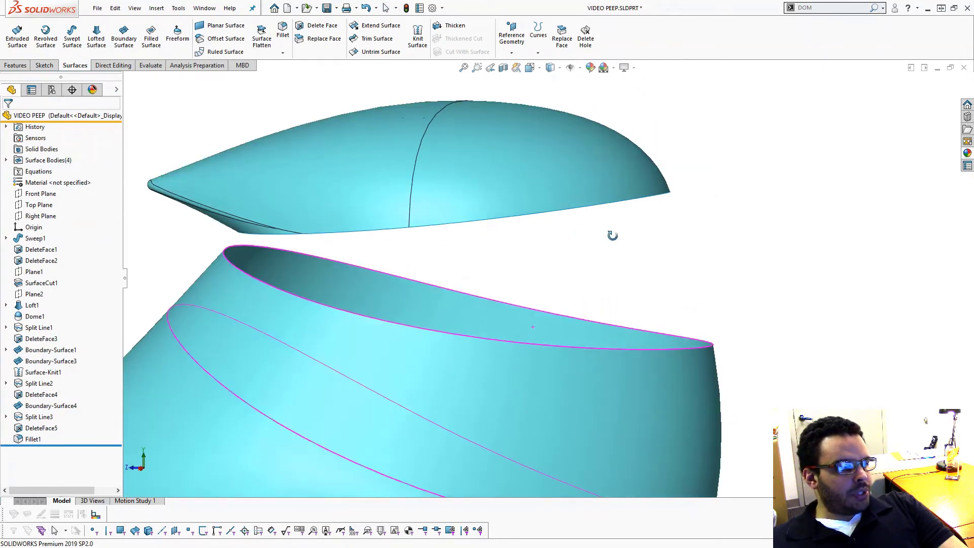
{"action": "left_click", "coordinate": [350, 304]}
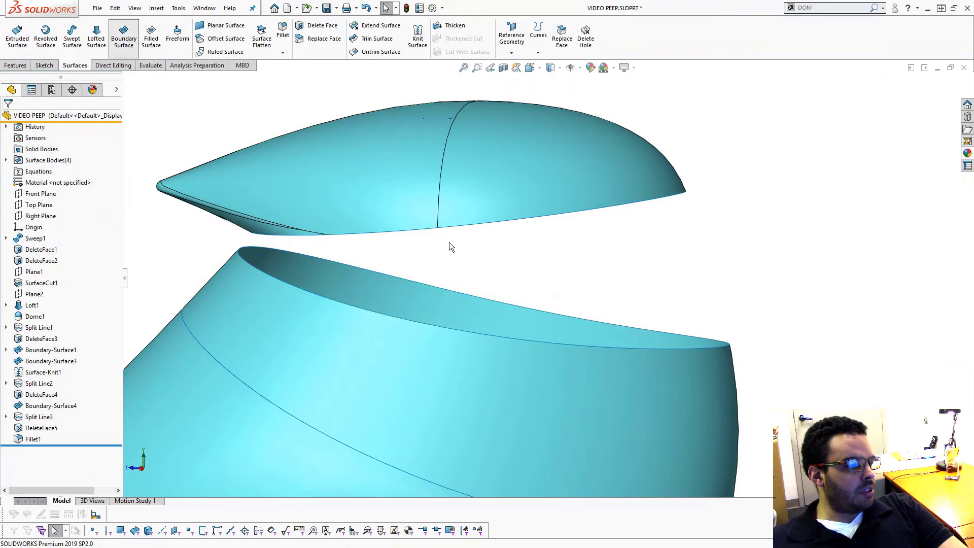
{"action": "key", "text": "Return"}
{"action": "right_click", "coordinate": [93, 177]}
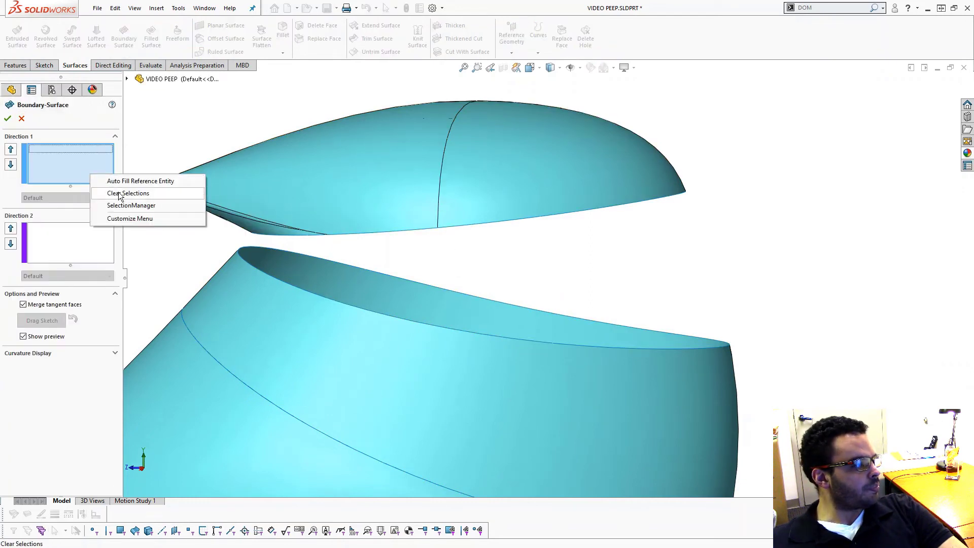
{"action": "left_click", "coordinate": [130, 205]}
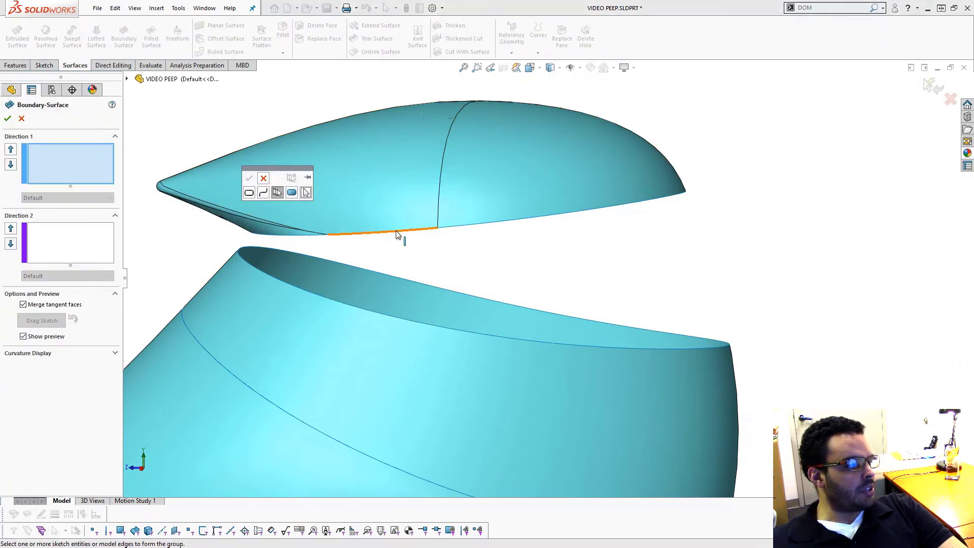
{"action": "left_click", "coordinate": [396, 231]}
{"action": "left_click", "coordinate": [526, 217]}
{"action": "middle_click_drag", "start_coordinate": [463, 218], "coordinate": [496, 268]}
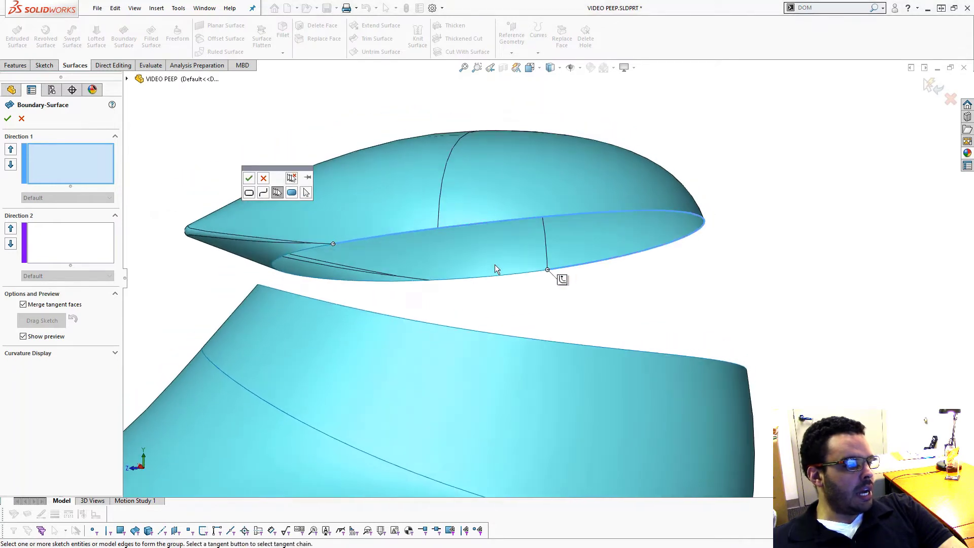
{"action": "left_click", "coordinate": [499, 280]}
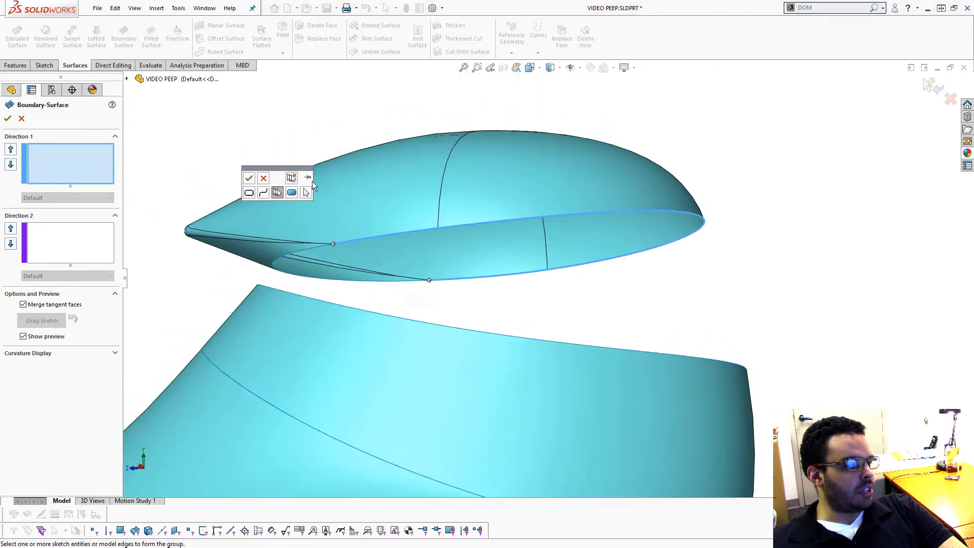
{"action": "right_click", "coordinate": [396, 269]}
{"action": "middle_click_drag", "start_coordinate": [396, 270], "coordinate": [409, 270]}
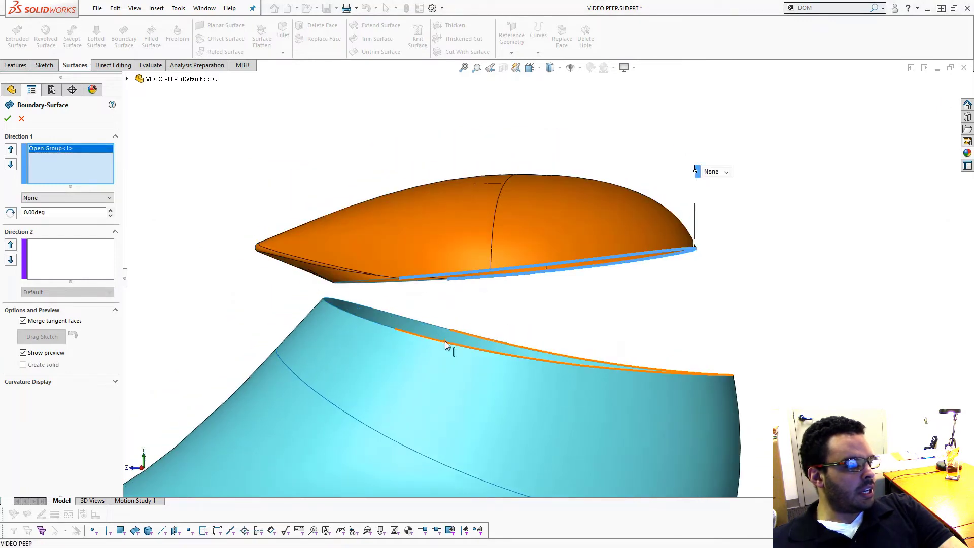
{"action": "left_click", "coordinate": [445, 343]}
Step: Set both profile ends to Tangency To Face and accept Boundary-Surface5
{"action": "middle_click_drag", "start_coordinate": [713, 265], "coordinate": [727, 217]}
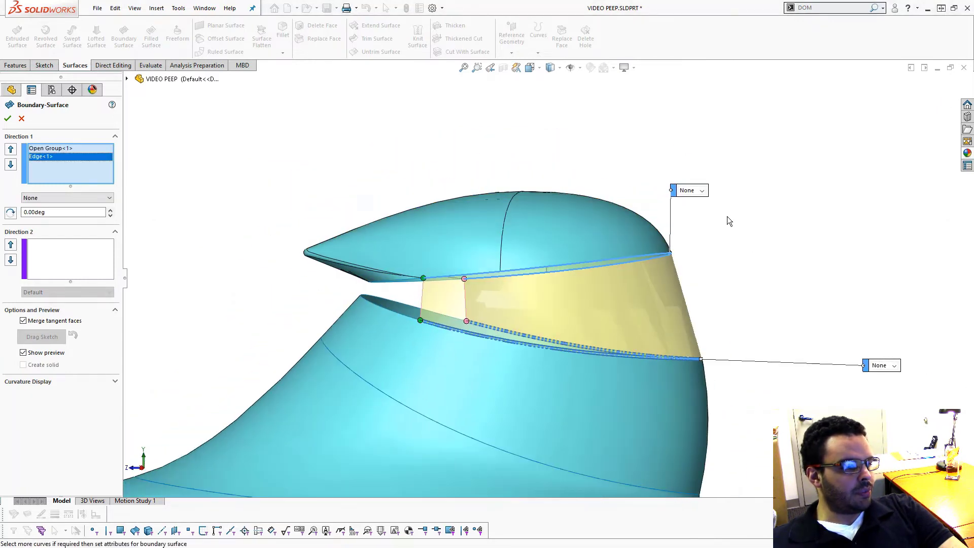
{"action": "left_click", "coordinate": [701, 191]}
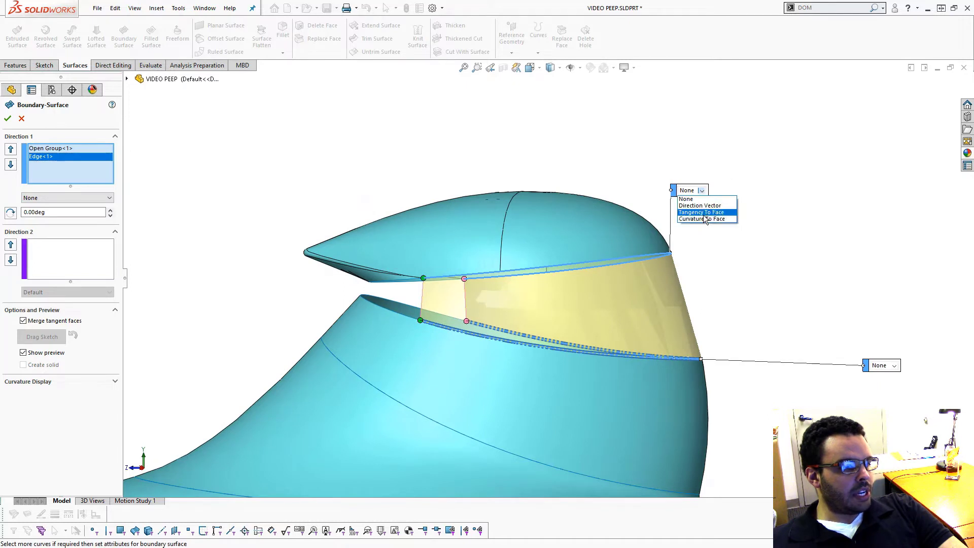
{"action": "left_click", "coordinate": [704, 213]}
{"action": "left_click", "coordinate": [895, 366]}
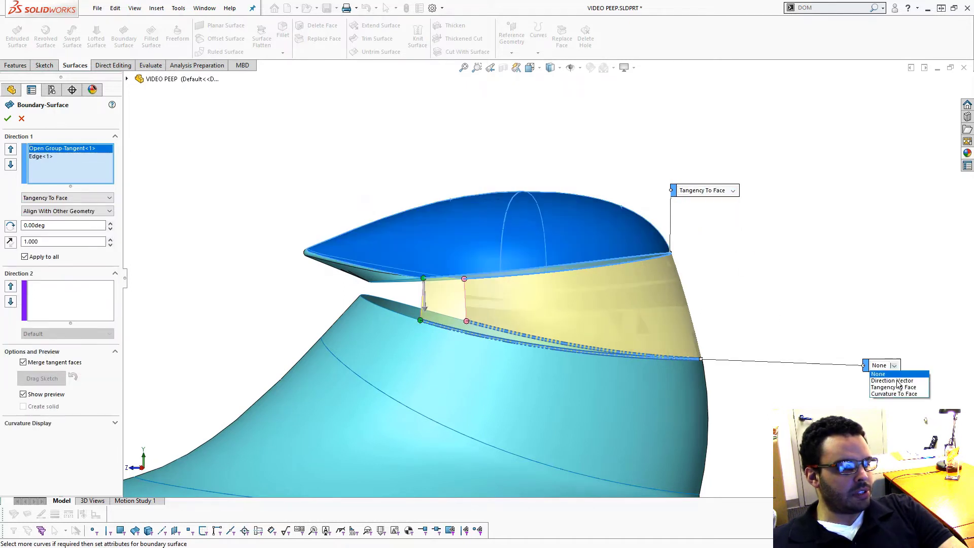
{"action": "left_click", "coordinate": [894, 387]}
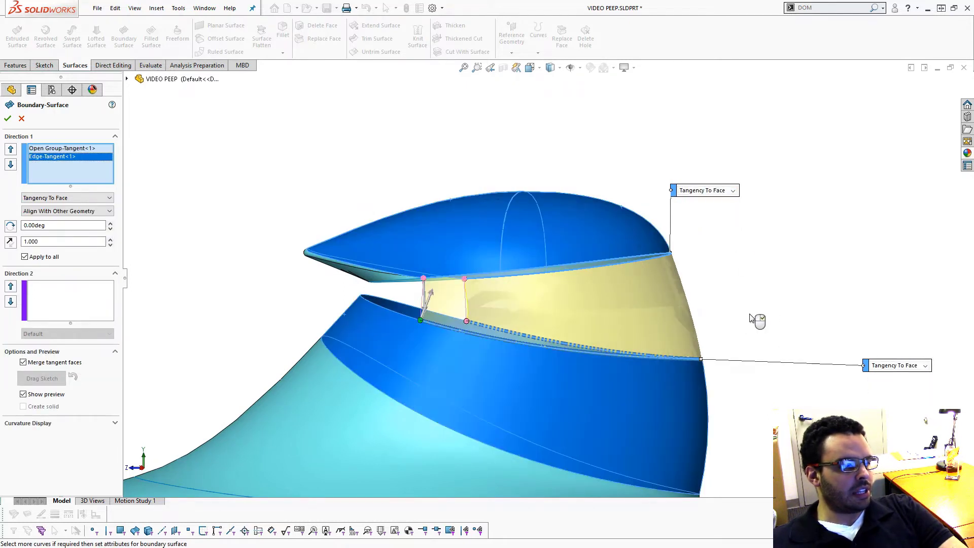
{"action": "middle_click_drag", "start_coordinate": [750, 317], "coordinate": [742, 319]}
{"action": "left_click", "coordinate": [9, 119]}
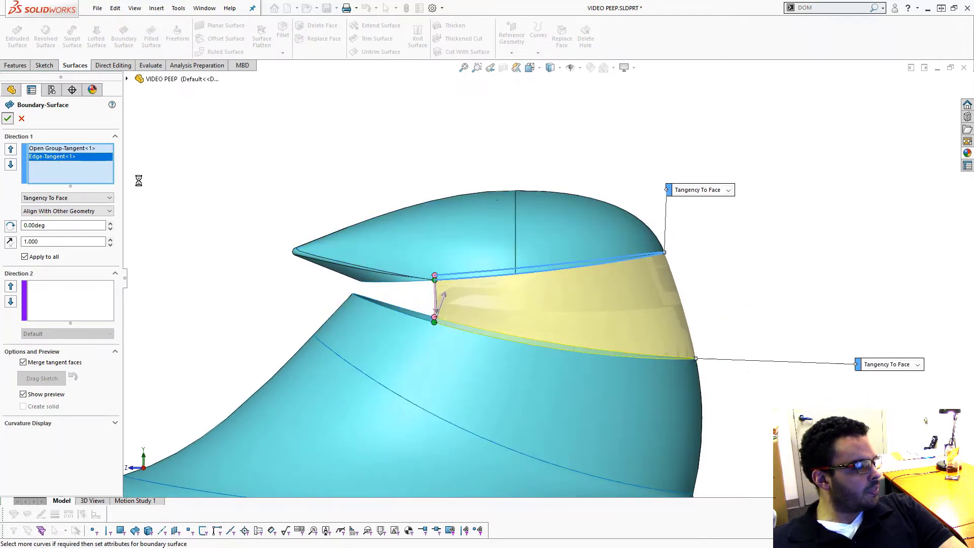
{"action": "middle_click_drag", "start_coordinate": [217, 213], "coordinate": [275, 214]}
Step: Start another Boundary Surface with the notch's chained upper lip edges as Open Group<1> in Direction 1
{"action": "key", "text": "Escape"}
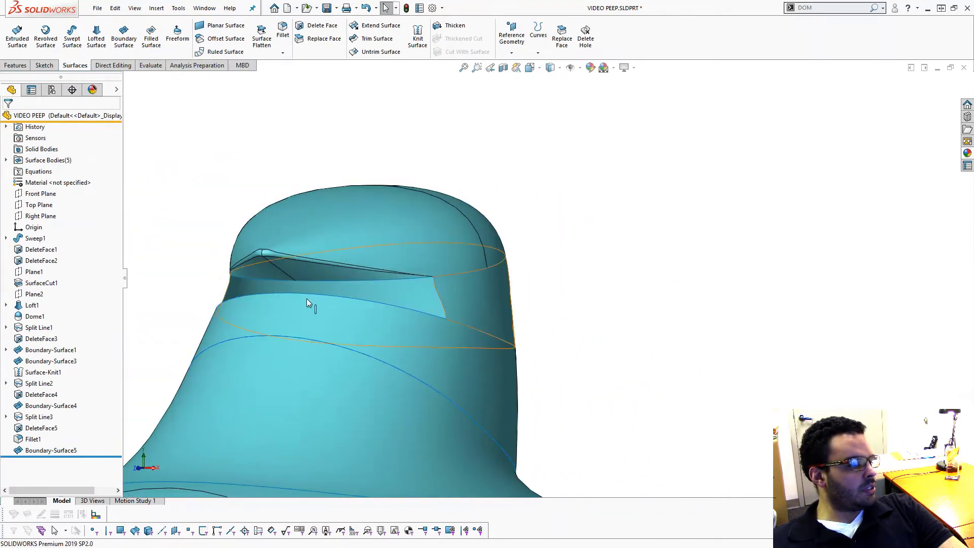
{"action": "left_click", "coordinate": [136, 46]}
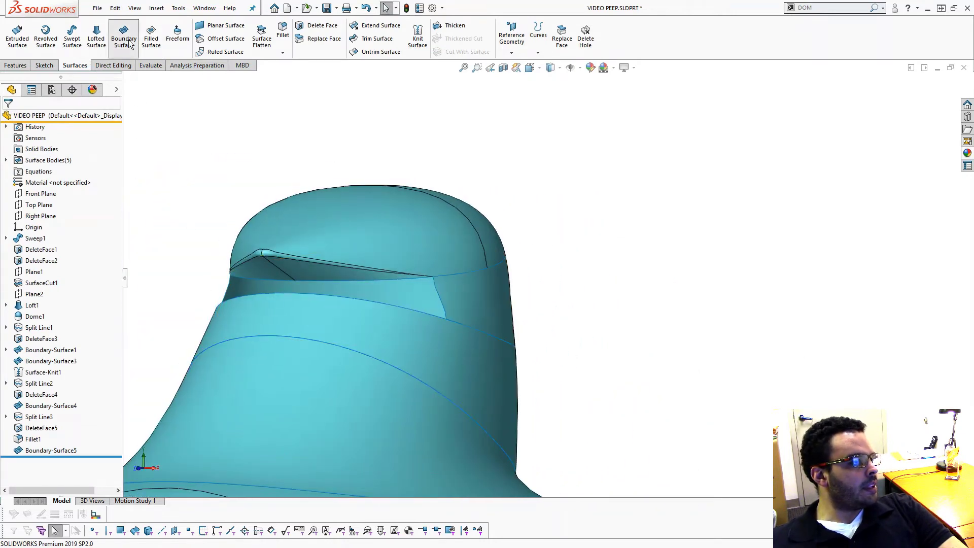
{"action": "scroll", "coordinate": [299, 281], "scroll_direction": "down", "scroll_amount": 3}
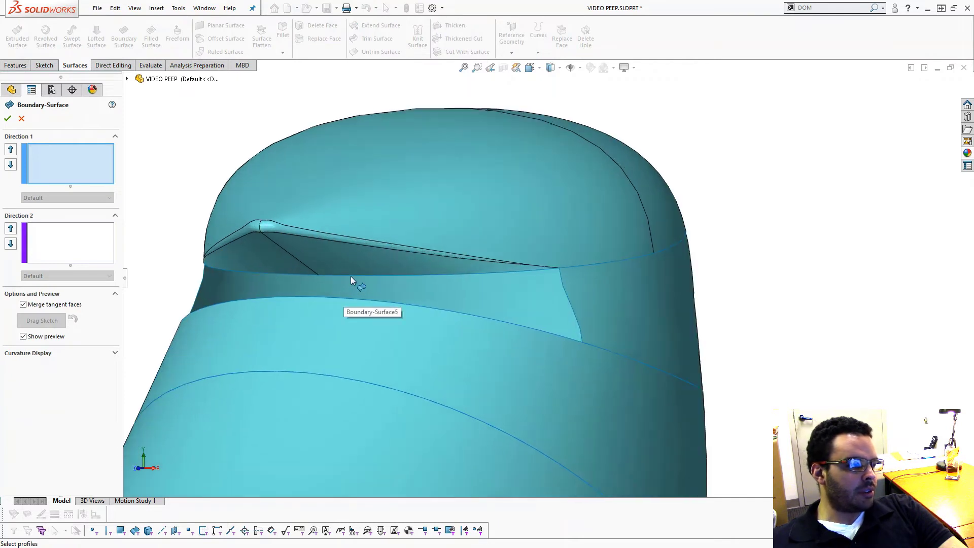
{"action": "right_click", "coordinate": [111, 170]}
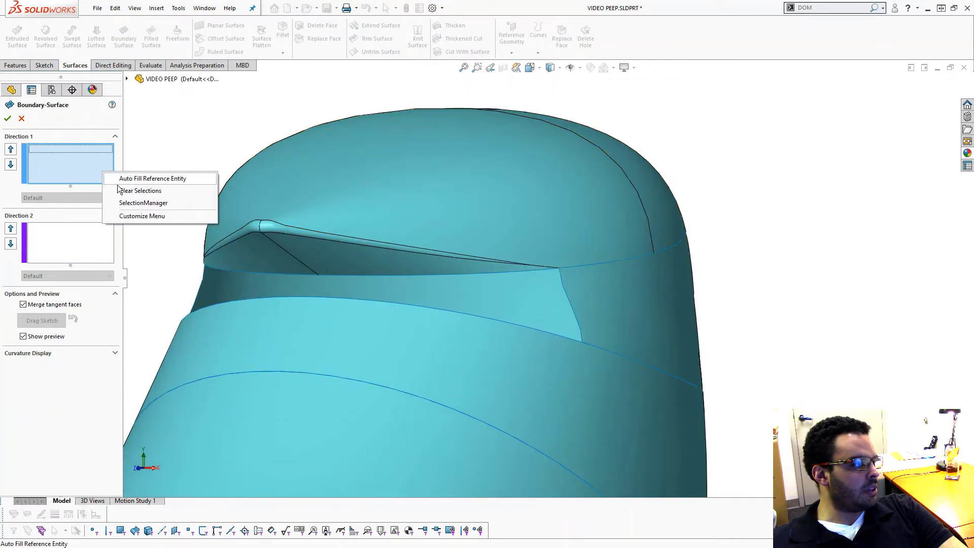
{"action": "left_click", "coordinate": [127, 200]}
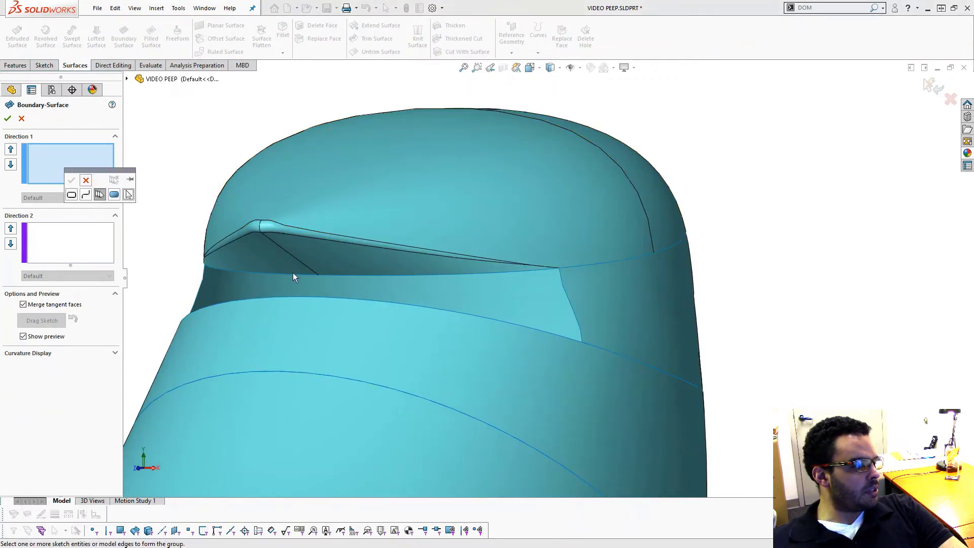
{"action": "left_click", "coordinate": [302, 273]}
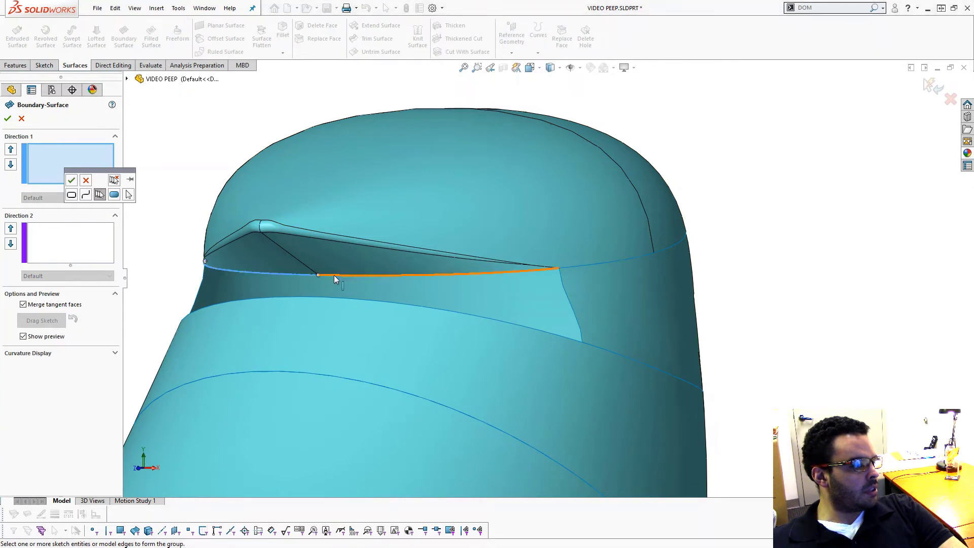
{"action": "left_click", "coordinate": [333, 275]}
{"action": "right_click", "coordinate": [333, 275]}
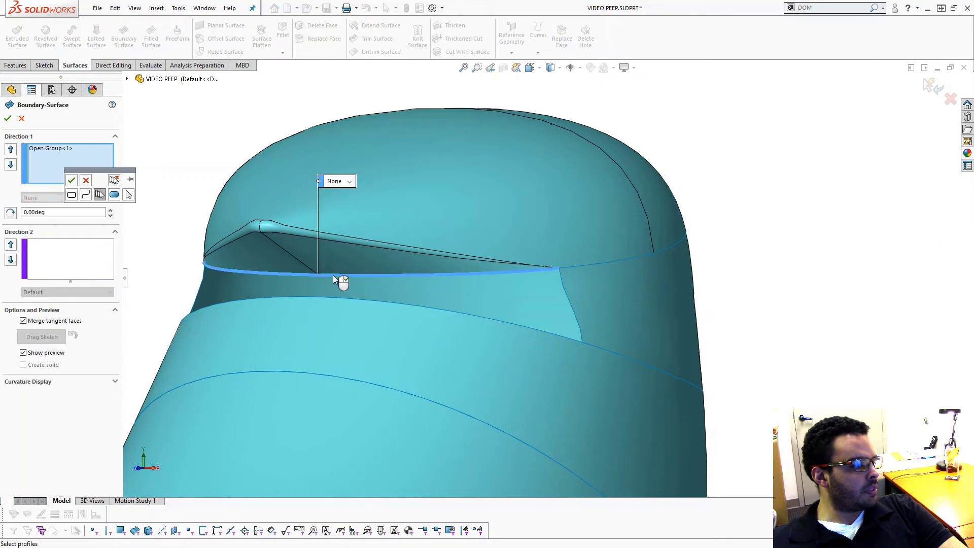
{"action": "left_click", "coordinate": [198, 311]}
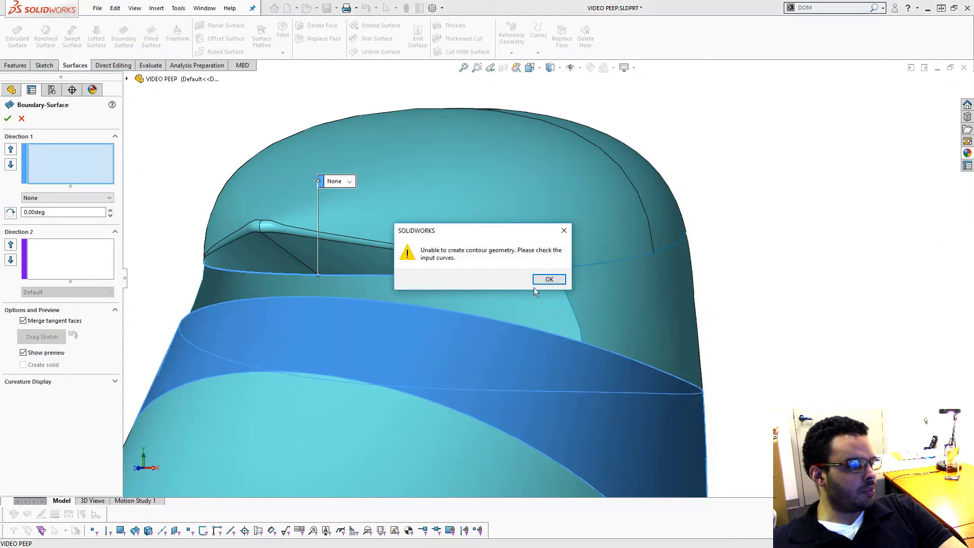
{"action": "left_click", "coordinate": [539, 280]}
{"action": "middle_click_drag", "start_coordinate": [372, 282], "coordinate": [311, 363]}
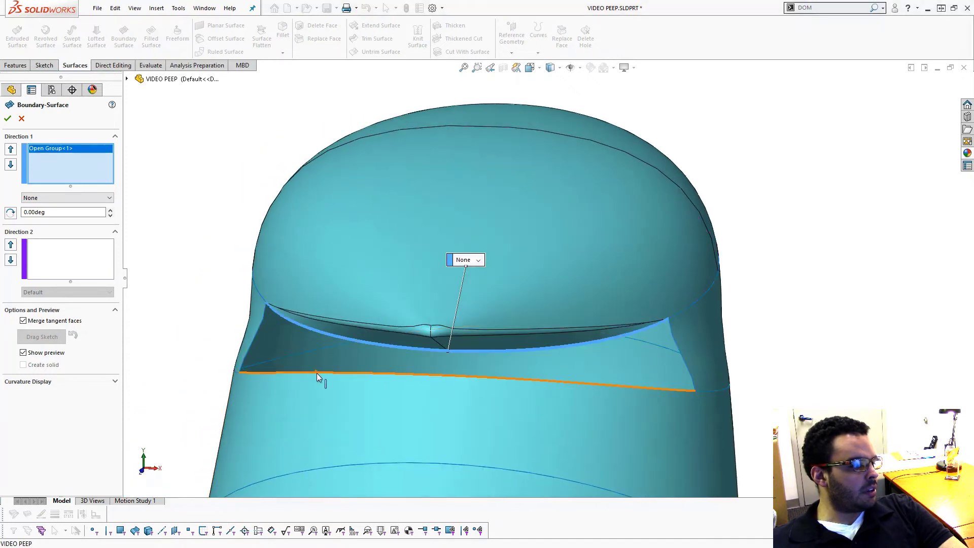
Step: Add the gap's bottom edge to Direction 1 and both side edges to Direction 2
{"action": "left_click", "coordinate": [317, 373]}
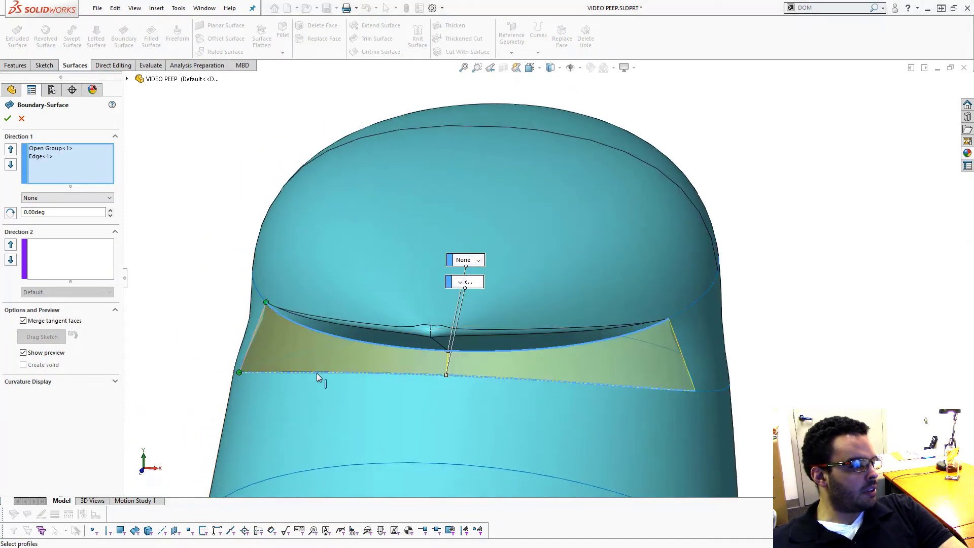
{"action": "left_click", "coordinate": [69, 268]}
{"action": "left_click", "coordinate": [261, 324]}
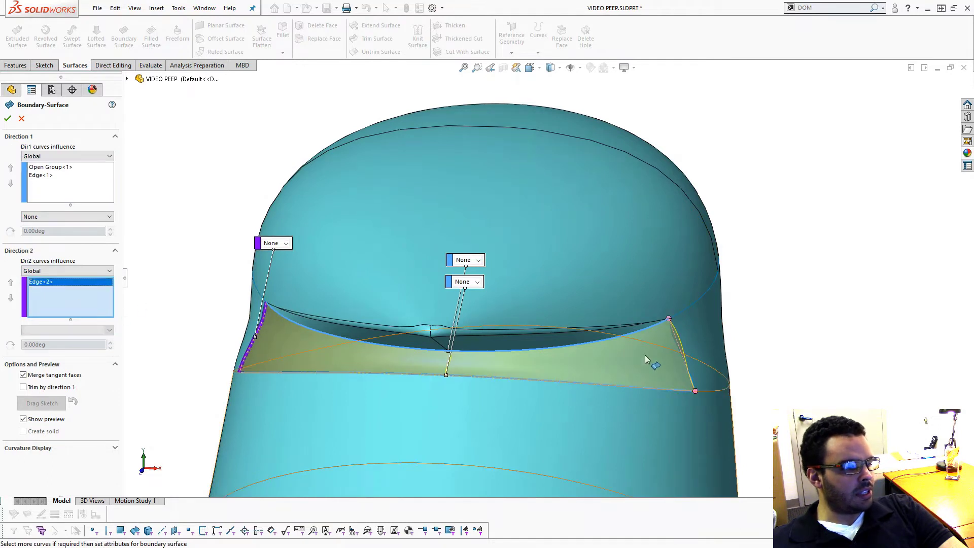
{"action": "left_click", "coordinate": [677, 346]}
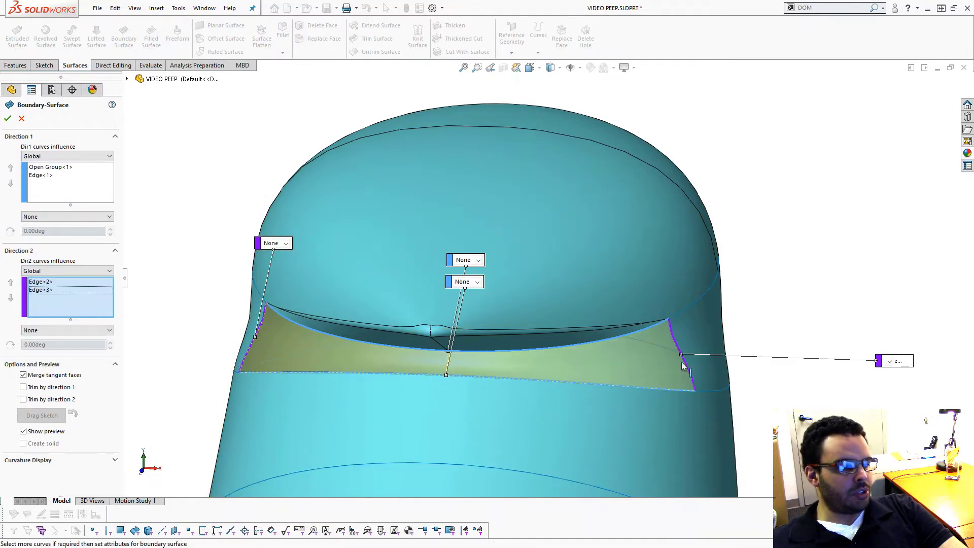
{"action": "middle_click_drag", "start_coordinate": [501, 350], "coordinate": [418, 316]}
{"action": "scroll", "coordinate": [462, 263], "scroll_direction": "down", "scroll_amount": 1}
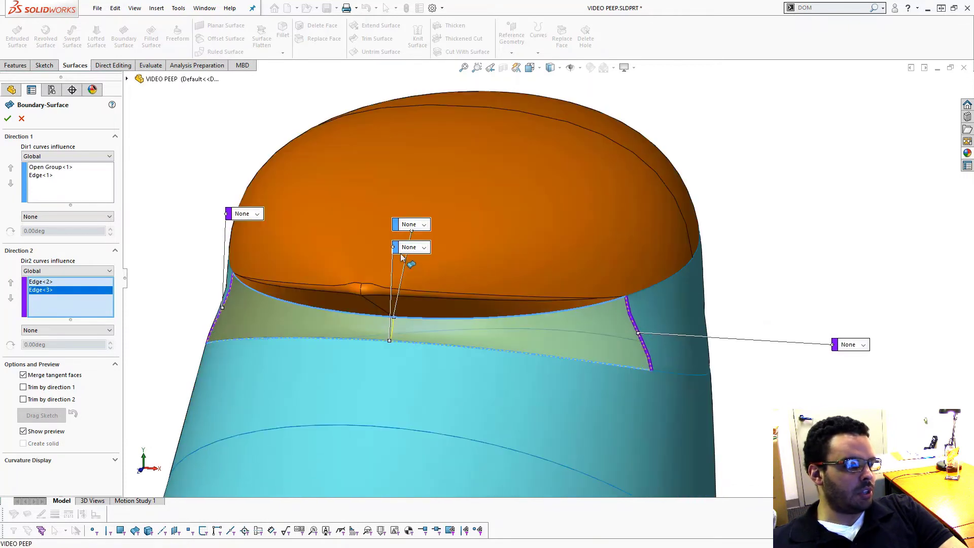
Step: Set the bottom, left and right edges to Tangency To Face and accept Boundary-Surface6
{"action": "left_click_drag", "start_coordinate": [392, 248], "coordinate": [270, 313]}
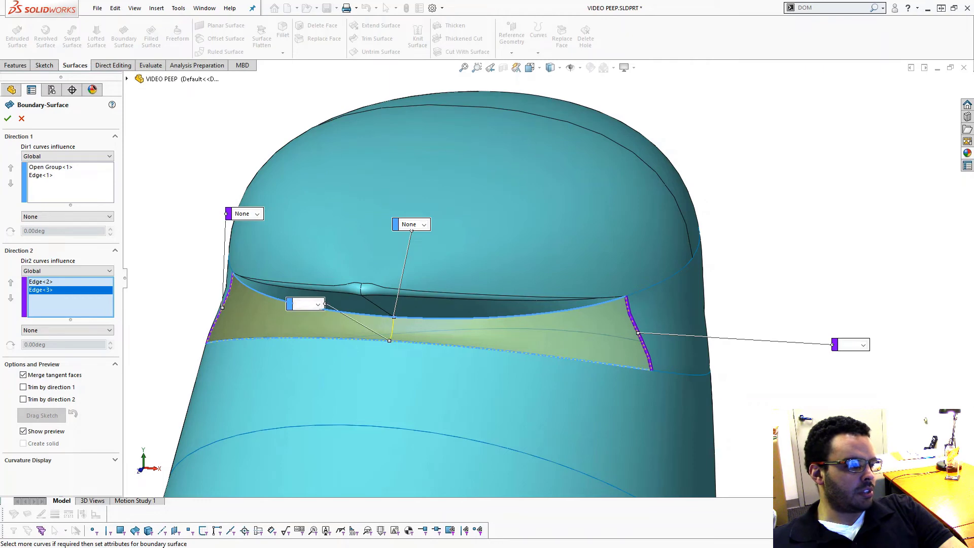
{"action": "left_click", "coordinate": [318, 304]}
{"action": "left_click", "coordinate": [314, 328]}
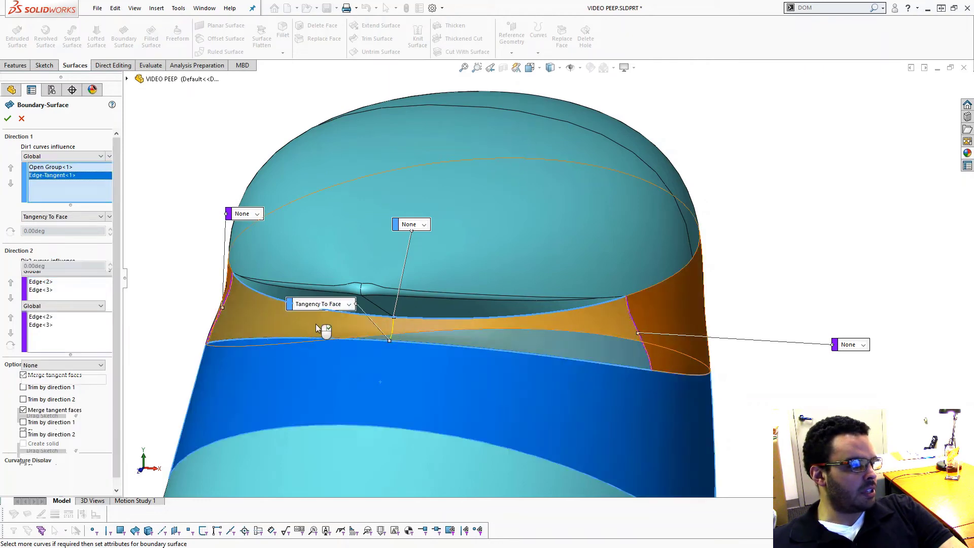
{"action": "left_click", "coordinate": [257, 213]}
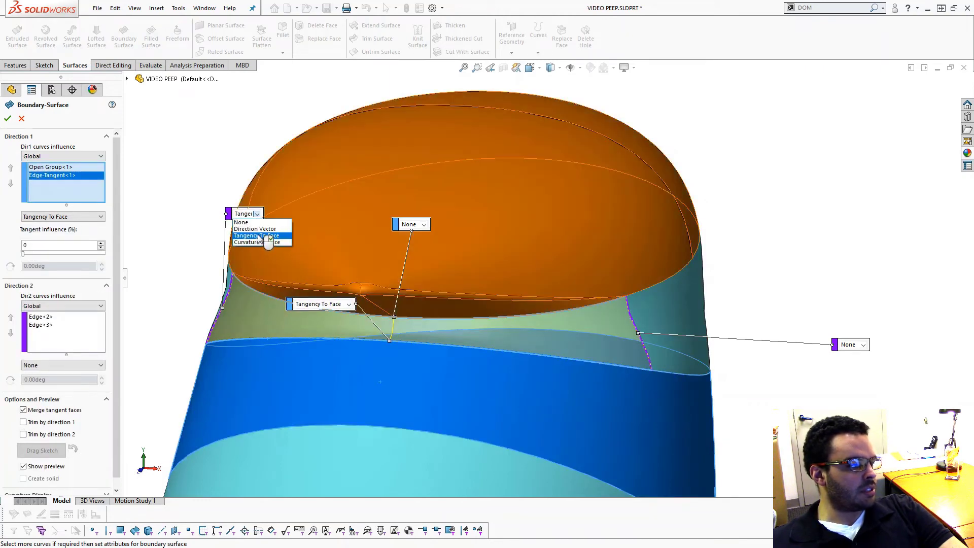
{"action": "left_click", "coordinate": [258, 236]}
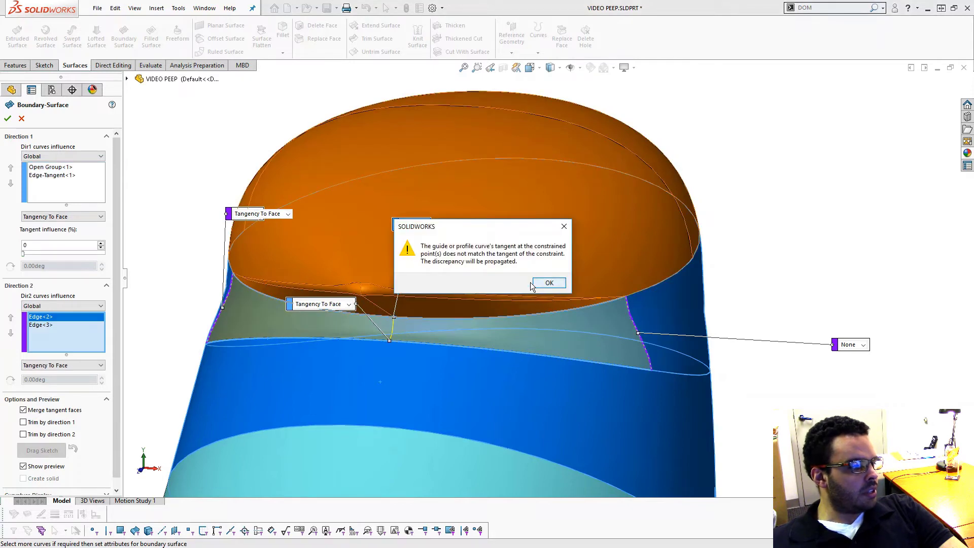
{"action": "left_click", "coordinate": [547, 283]}
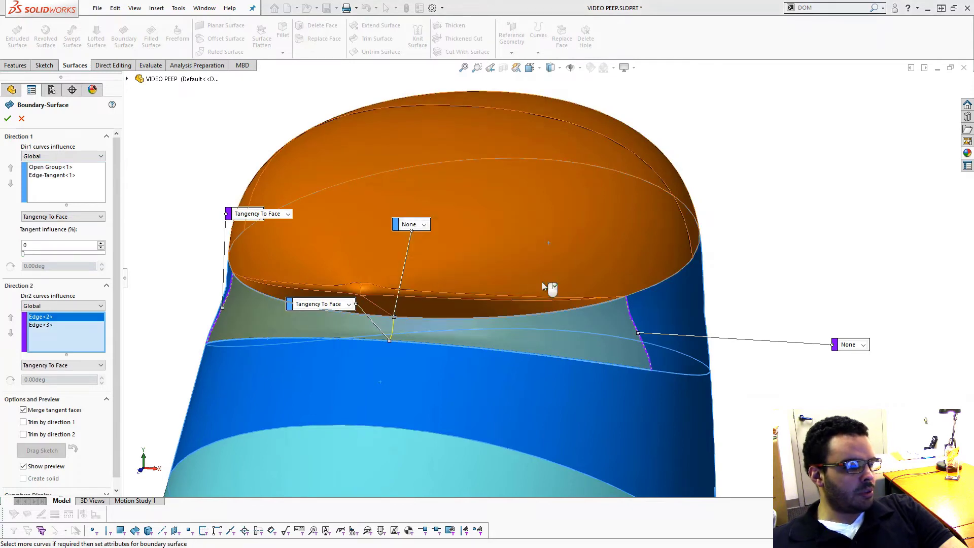
{"action": "left_click", "coordinate": [862, 344]}
{"action": "left_click", "coordinate": [862, 366]}
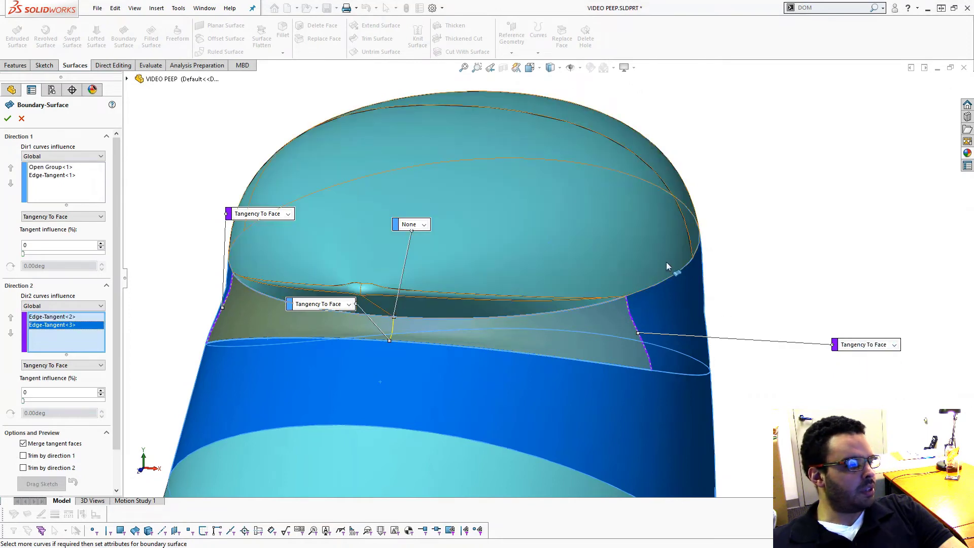
{"action": "middle_click_drag", "start_coordinate": [611, 256], "coordinate": [578, 233]}
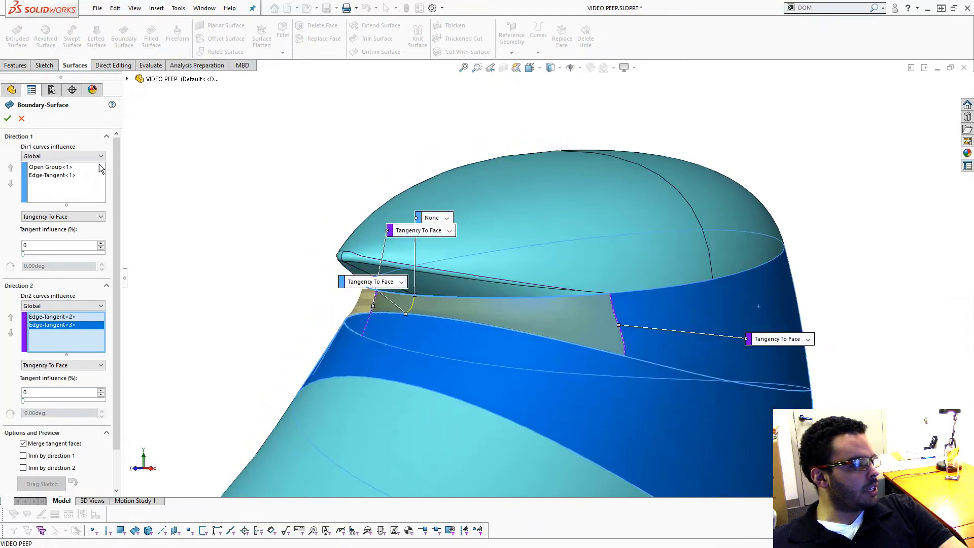
{"action": "left_click", "coordinate": [8, 119]}
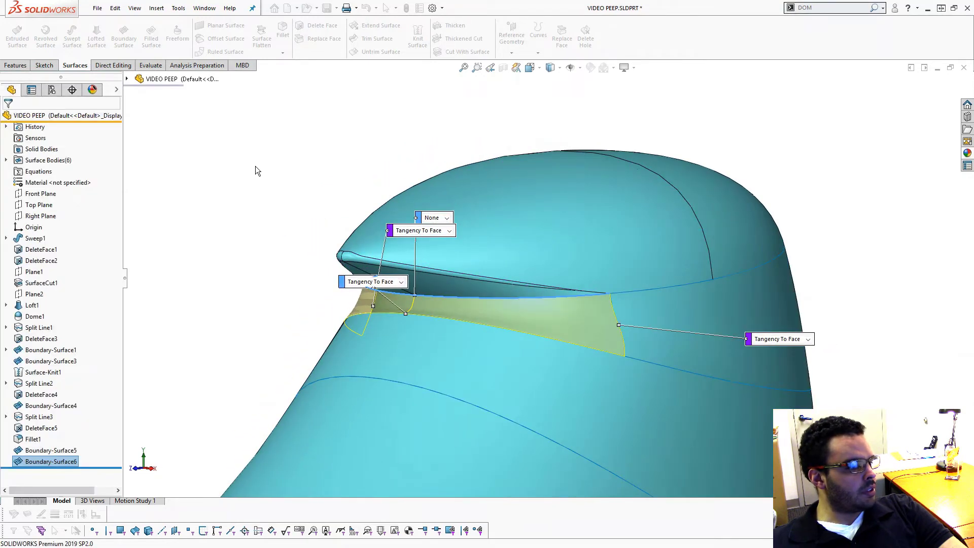
Step: Select Fillet1, Boundary-Surface4, 5, 6 and the DeleteFace4 and DeleteFace5 bodies for a Knit Surface
{"action": "key", "text": "z"}
{"action": "key", "text": "z"}
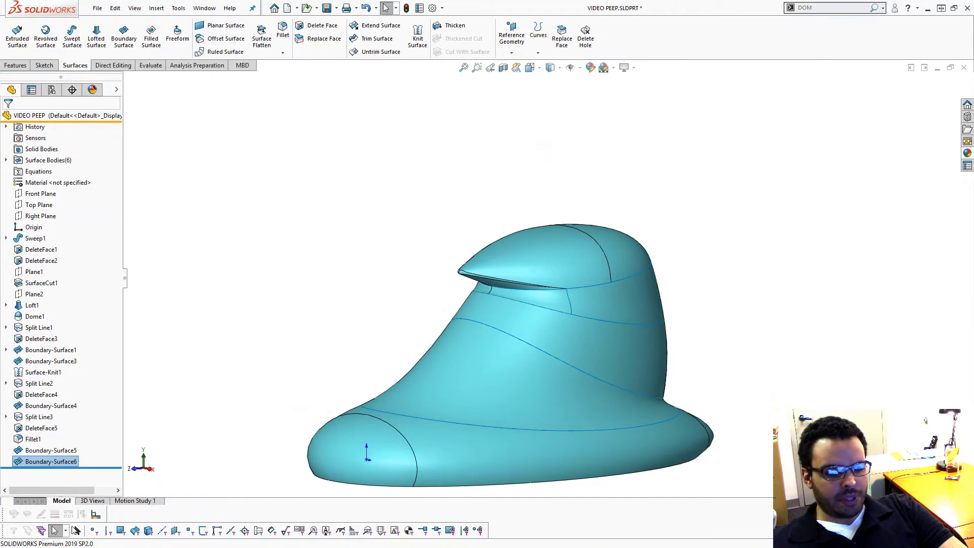
{"action": "middle_click_drag", "start_coordinate": [599, 326], "coordinate": [533, 312]}
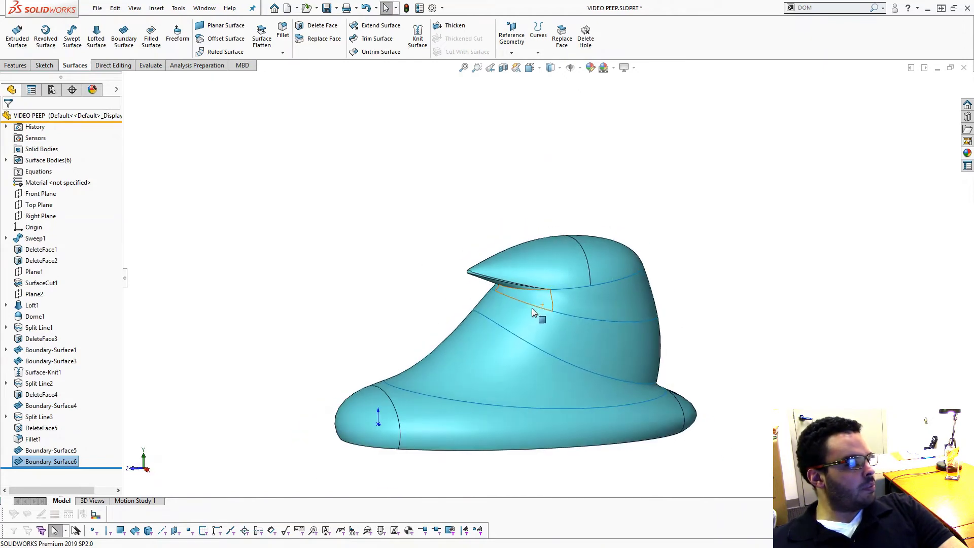
{"action": "left_click", "coordinate": [419, 45]}
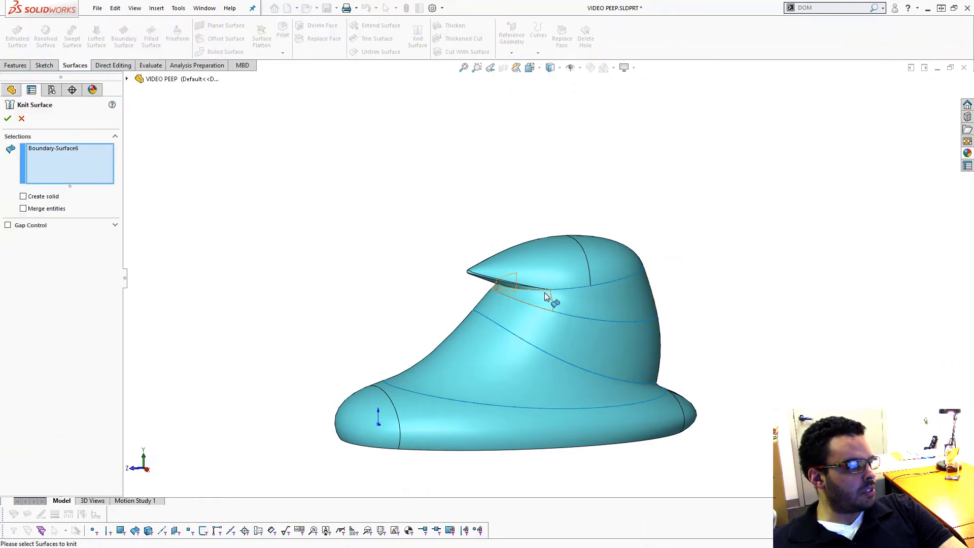
{"action": "right_click", "coordinate": [56, 163]}
{"action": "left_click", "coordinate": [96, 172]}
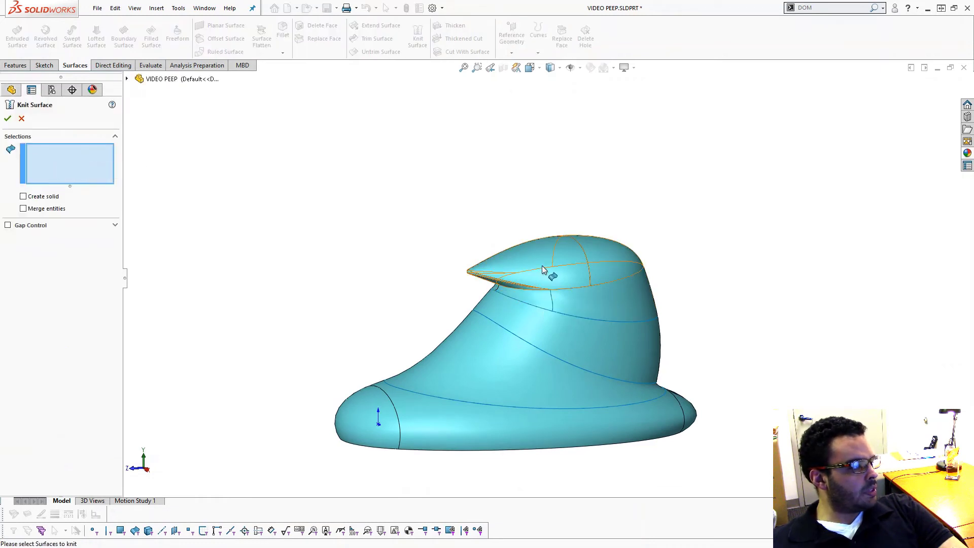
{"action": "left_click", "coordinate": [542, 269]}
{"action": "left_click", "coordinate": [568, 300]}
{"action": "left_click", "coordinate": [536, 300]}
{"action": "left_click", "coordinate": [541, 333]}
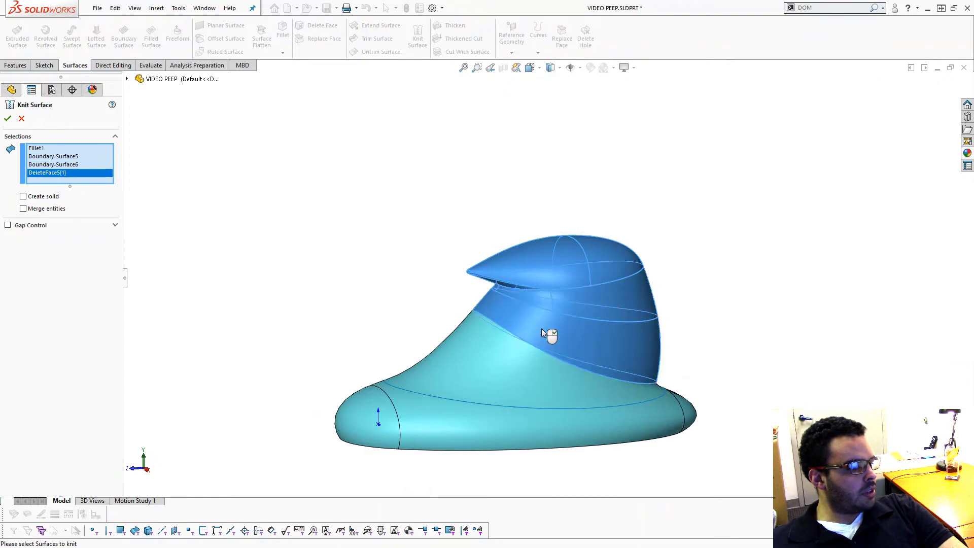
{"action": "left_click", "coordinate": [519, 376]}
{"action": "left_click", "coordinate": [455, 427]}
Step: Knit the selected surfaces into the single solid body Surface-Knit2
{"action": "middle_click_drag", "start_coordinate": [437, 408], "coordinate": [403, 396]}
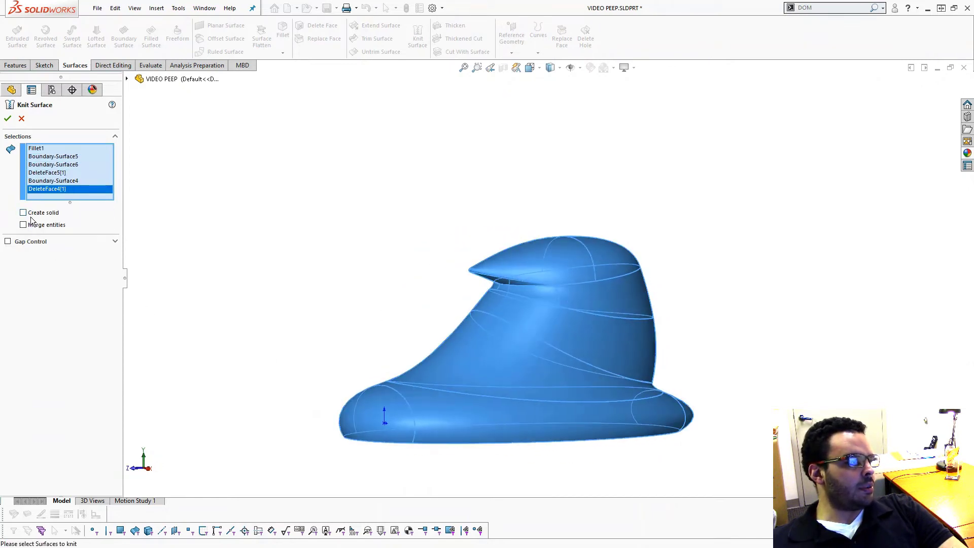
{"action": "left_click", "coordinate": [7, 119]}
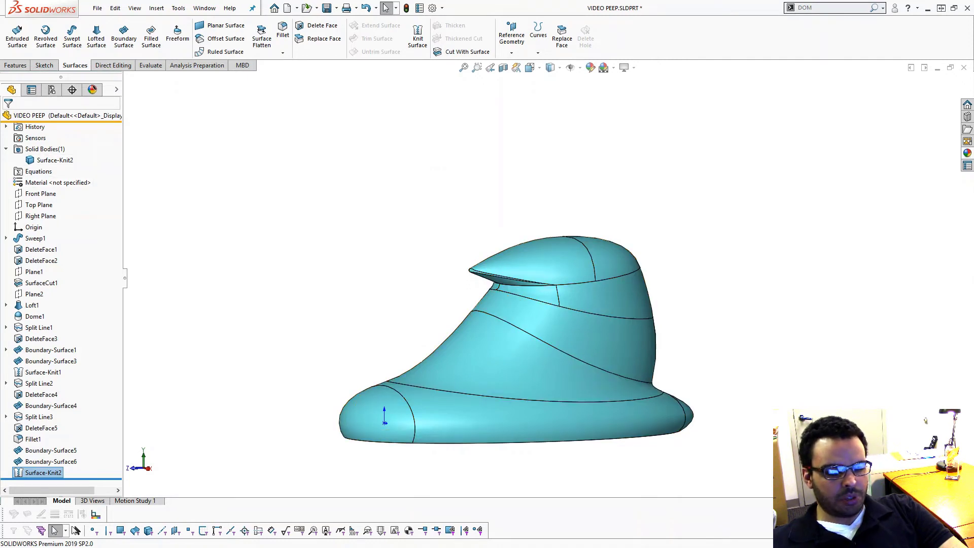
{"action": "middle_click_drag", "start_coordinate": [709, 357], "coordinate": [699, 393]}
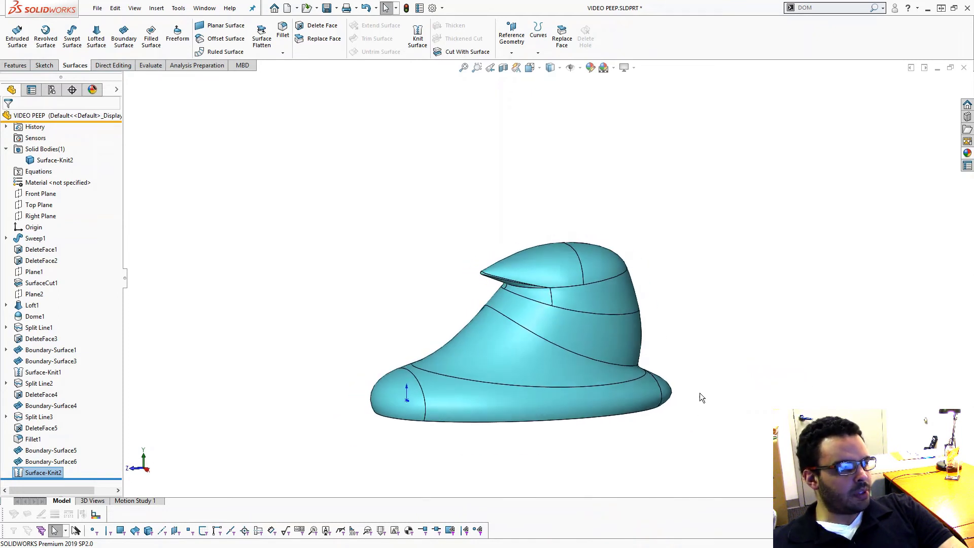
{"action": "scroll", "coordinate": [698, 398], "scroll_direction": "down", "scroll_amount": 2}
{"action": "scroll", "coordinate": [413, 350], "scroll_direction": "down", "scroll_amount": 2}
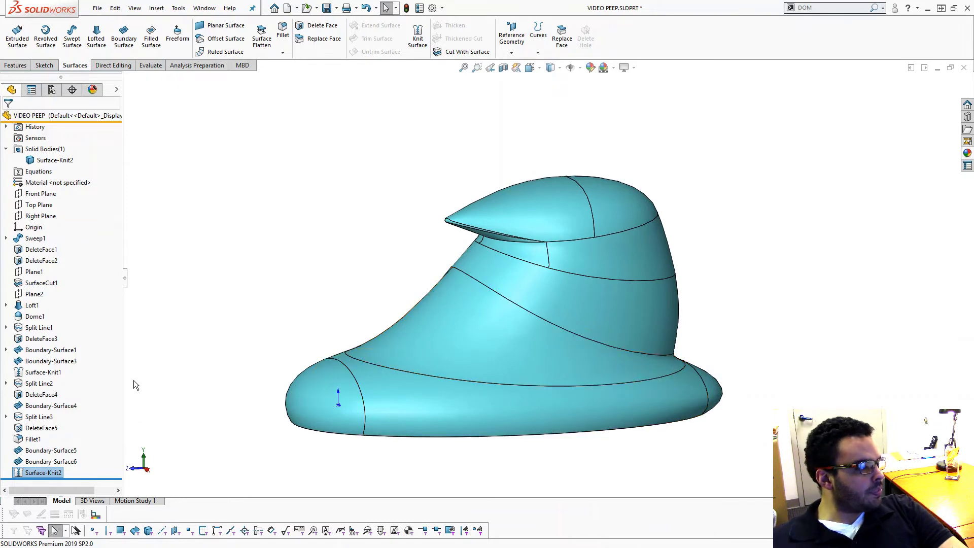
Step: Draw a three-point arc at the bird's tail end in a new Right Plane sketch
{"action": "left_click", "coordinate": [41, 215]}
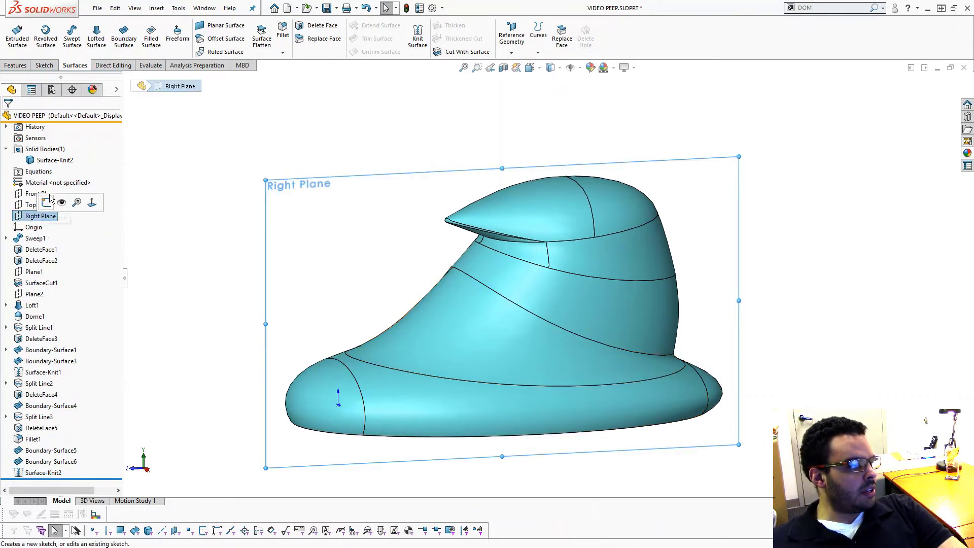
{"action": "left_click", "coordinate": [59, 198]}
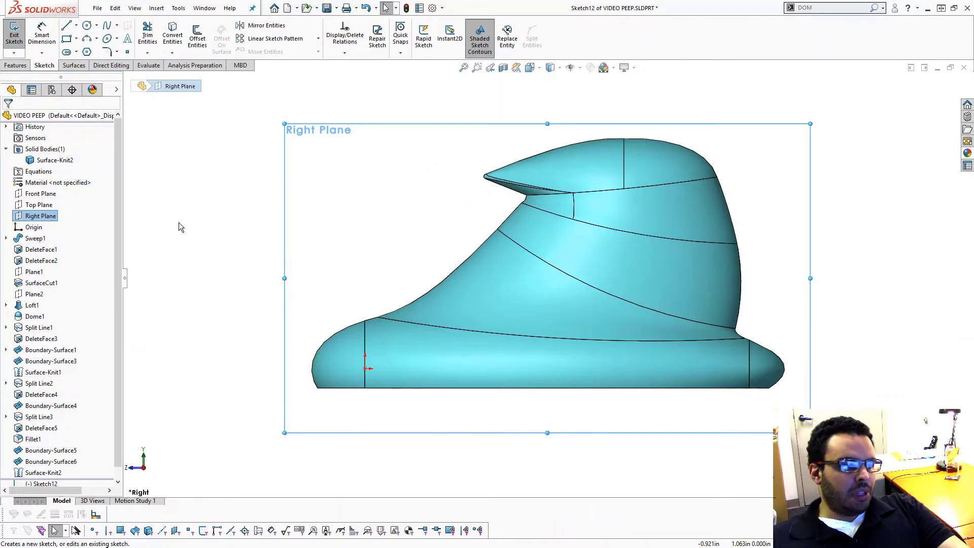
{"action": "left_click", "coordinate": [87, 40]}
{"action": "scroll", "coordinate": [777, 380], "scroll_direction": "down", "scroll_amount": 3}
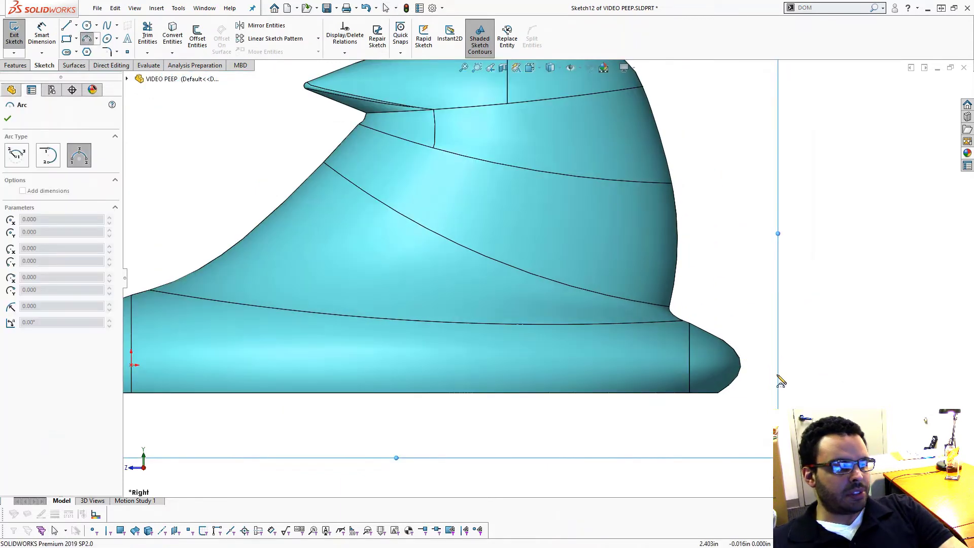
{"action": "left_click", "coordinate": [669, 392]}
{"action": "left_click", "coordinate": [713, 274]}
{"action": "left_click", "coordinate": [716, 304]}
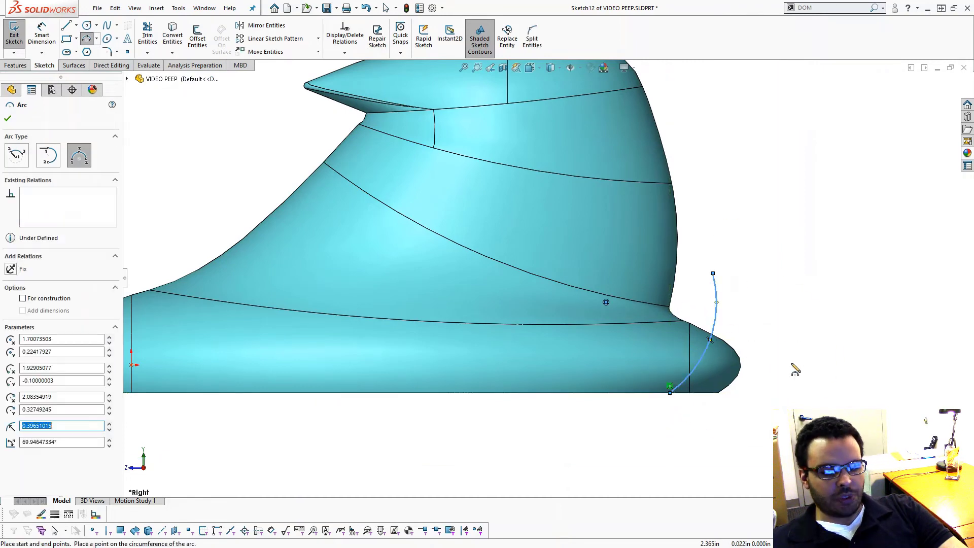
{"action": "key", "text": "Escape"}
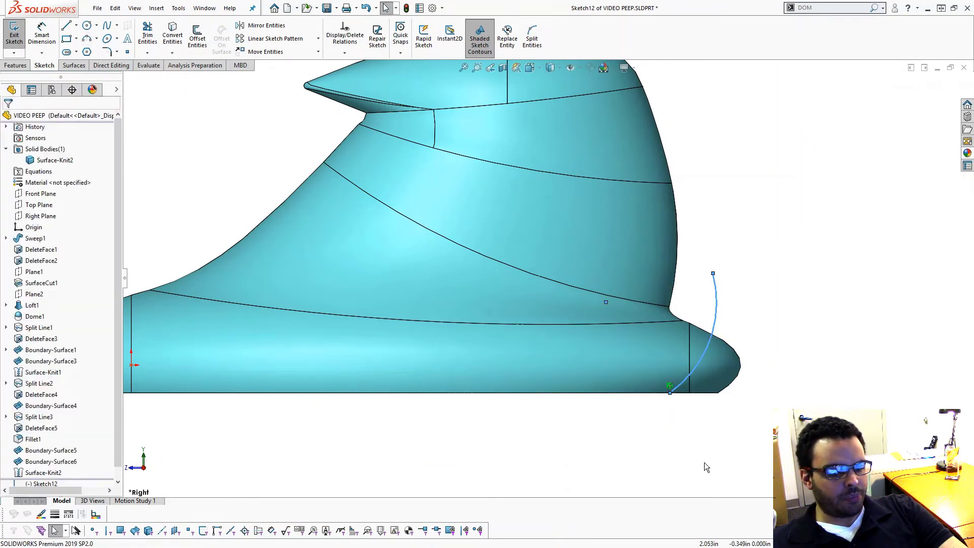
Step: Dimension the arc's lower and top endpoints 1.925 and 2.175 from the origin
{"action": "right_click_drag", "start_coordinate": [680, 446], "coordinate": [681, 369]}
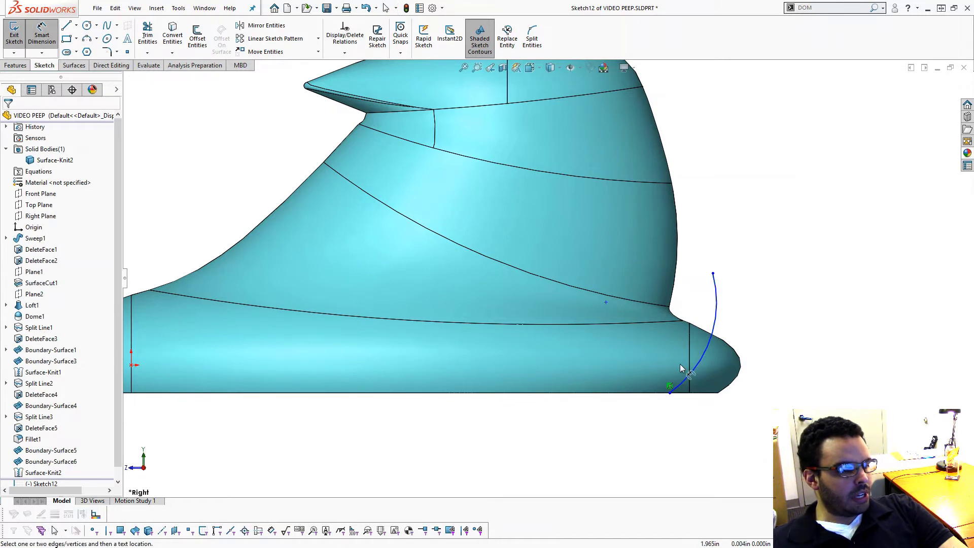
{"action": "left_click", "coordinate": [669, 392]}
{"action": "scroll", "coordinate": [296, 384], "scroll_direction": "up", "scroll_amount": 2}
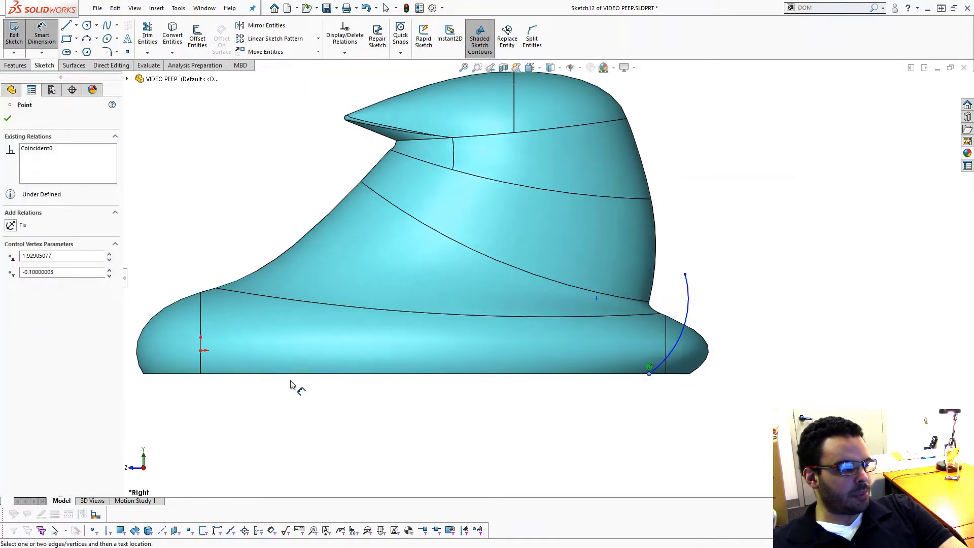
{"action": "left_click", "coordinate": [201, 351]}
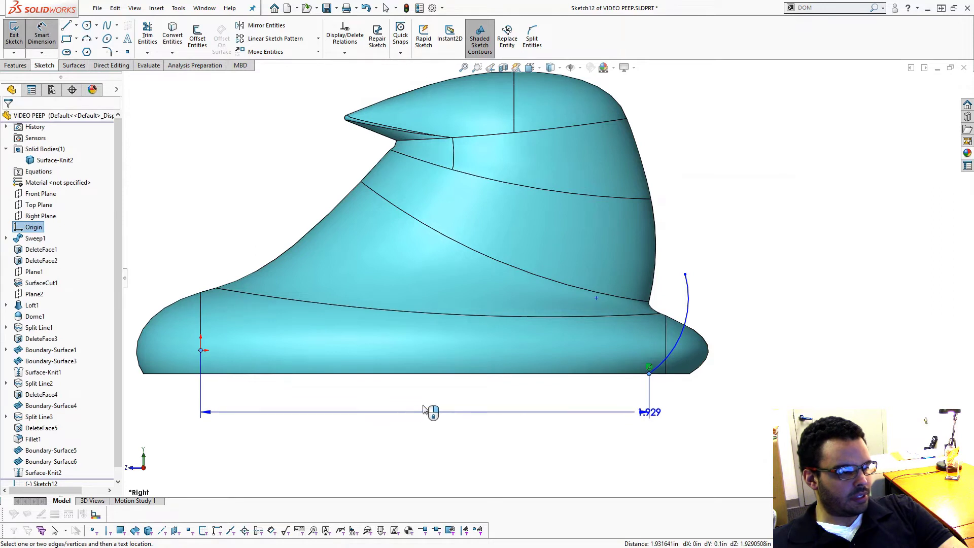
{"action": "left_click", "coordinate": [378, 420]}
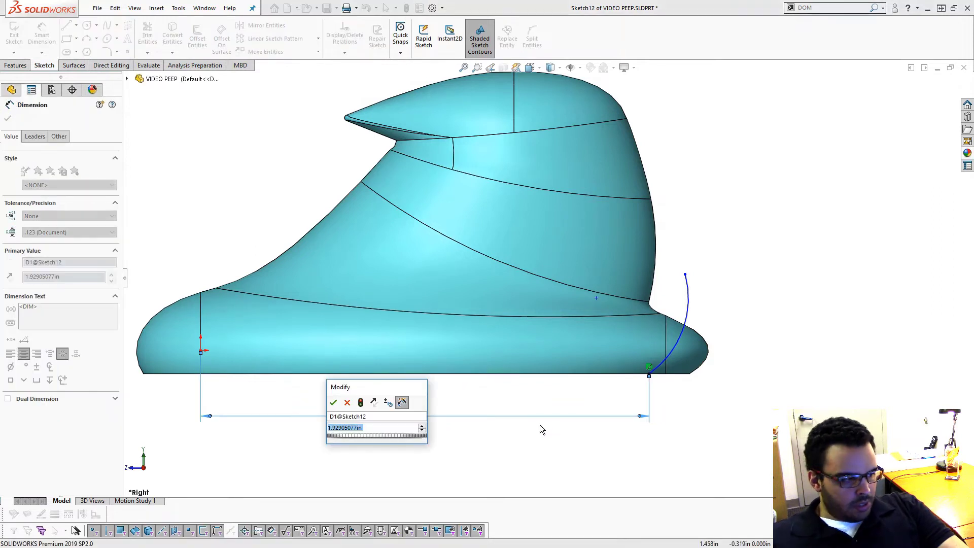
{"action": "type", "text": "1."}
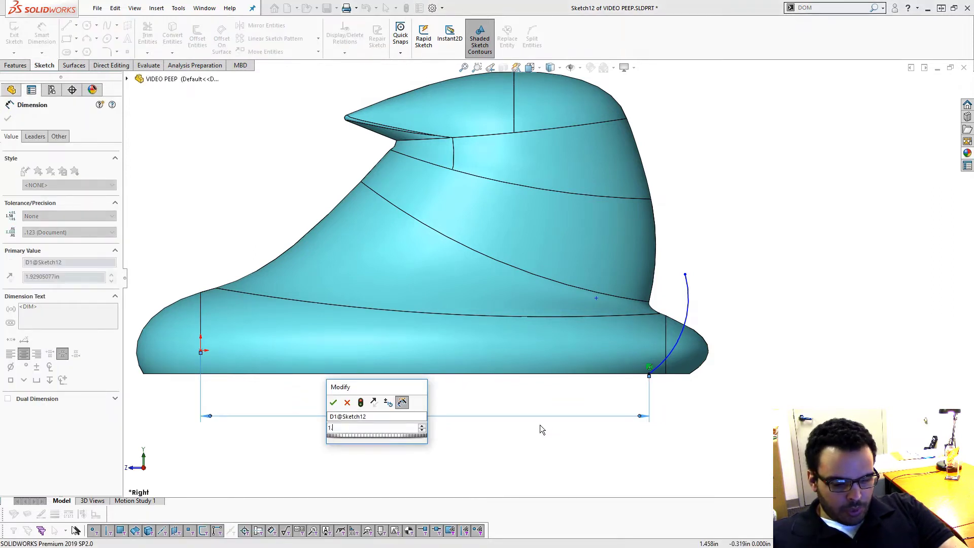
{"action": "type", "text": "925"}
{"action": "key", "text": "Return"}
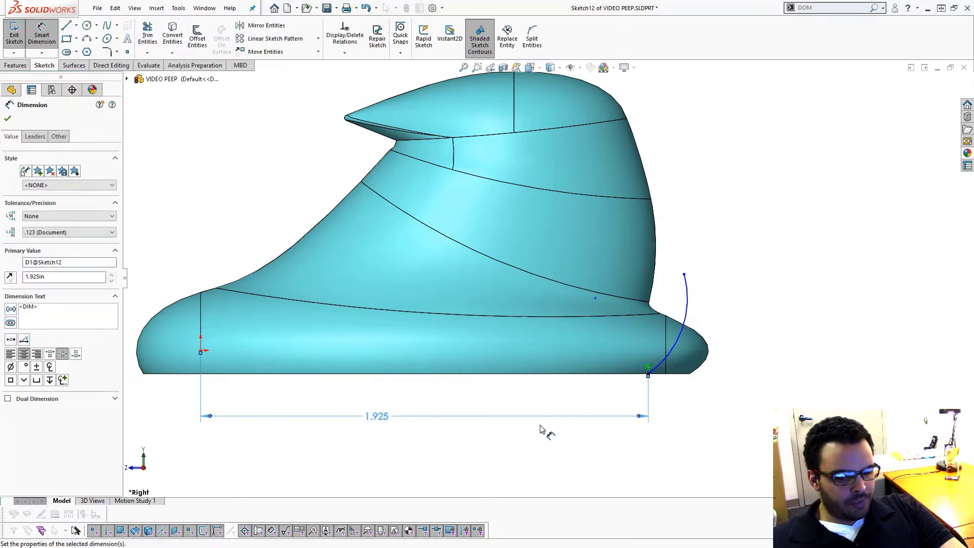
{"action": "left_click", "coordinate": [684, 274]}
{"action": "left_click", "coordinate": [201, 350]}
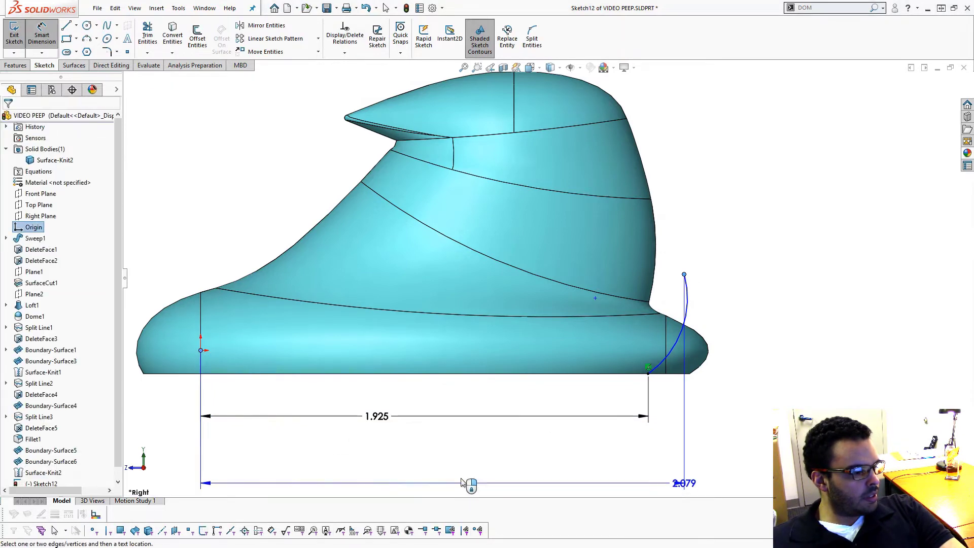
{"action": "left_click", "coordinate": [461, 472]}
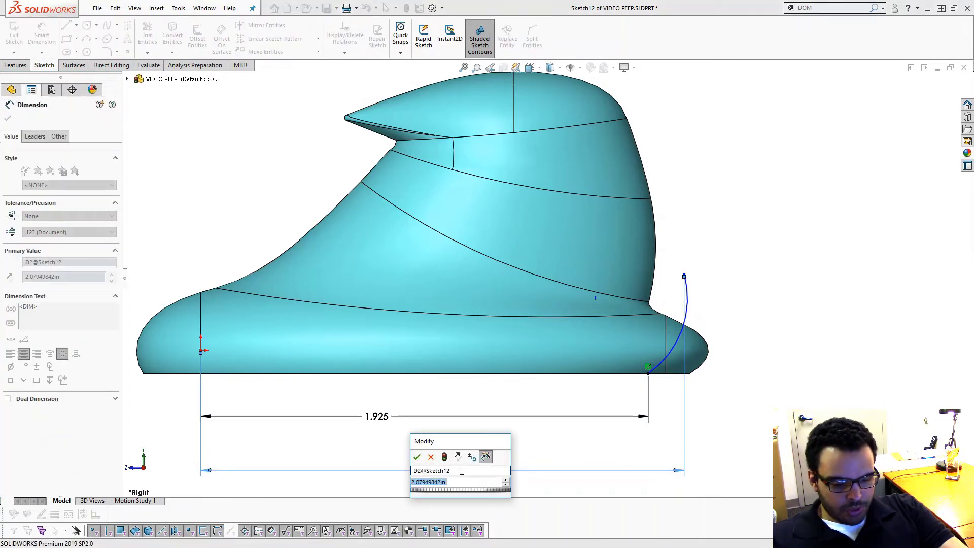
{"action": "type", "text": "2.17"}
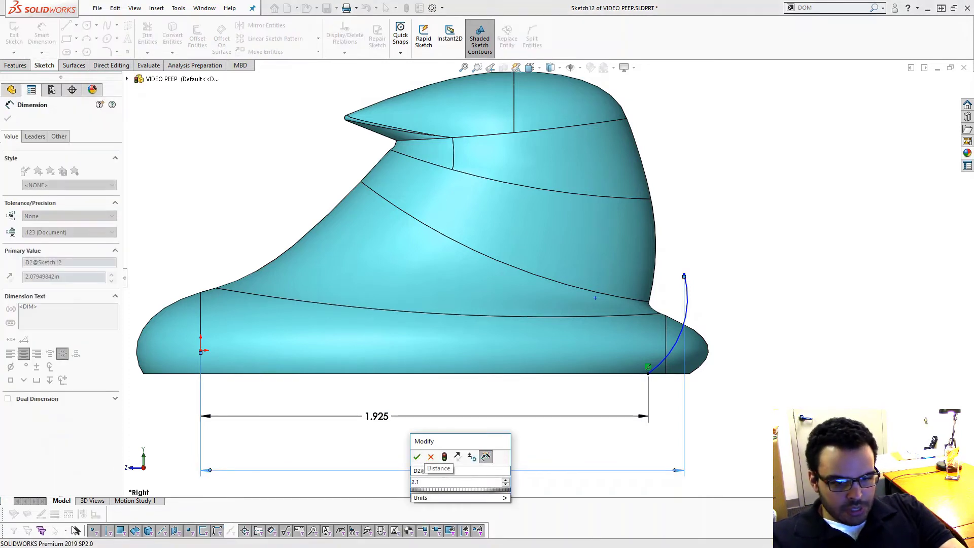
{"action": "type", "text": "5"}
{"action": "key", "text": "Return"}
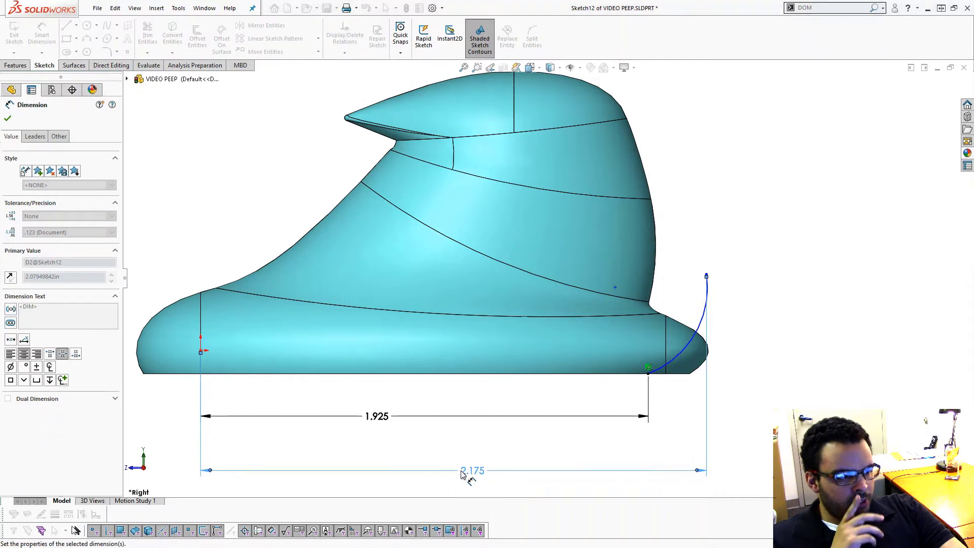
Step: Give the arc a 0.5 radius and its top endpoint a .375 height, then exit the sketch
{"action": "left_click", "coordinate": [702, 330]}
{"action": "left_click", "coordinate": [761, 376]}
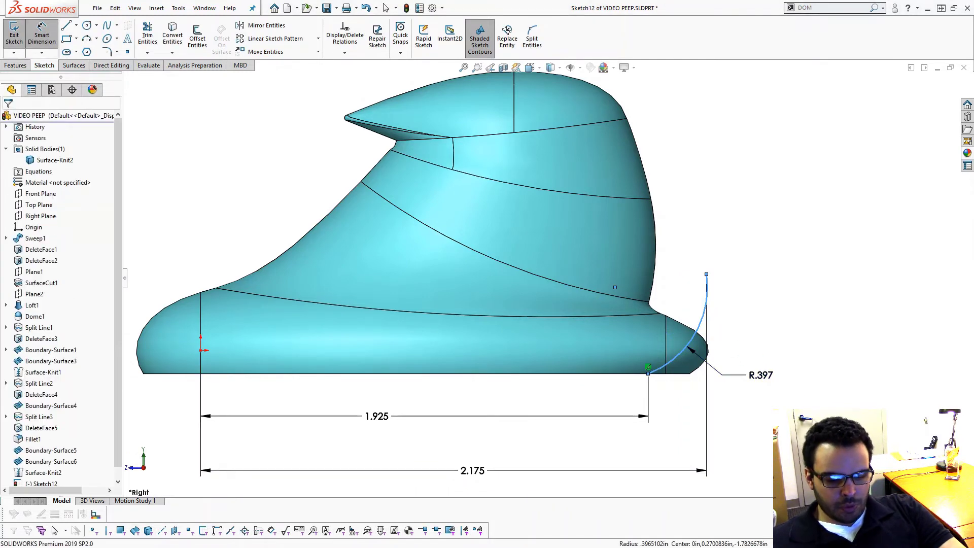
{"action": "type", "text": ".5"}
{"action": "key", "text": "Return"}
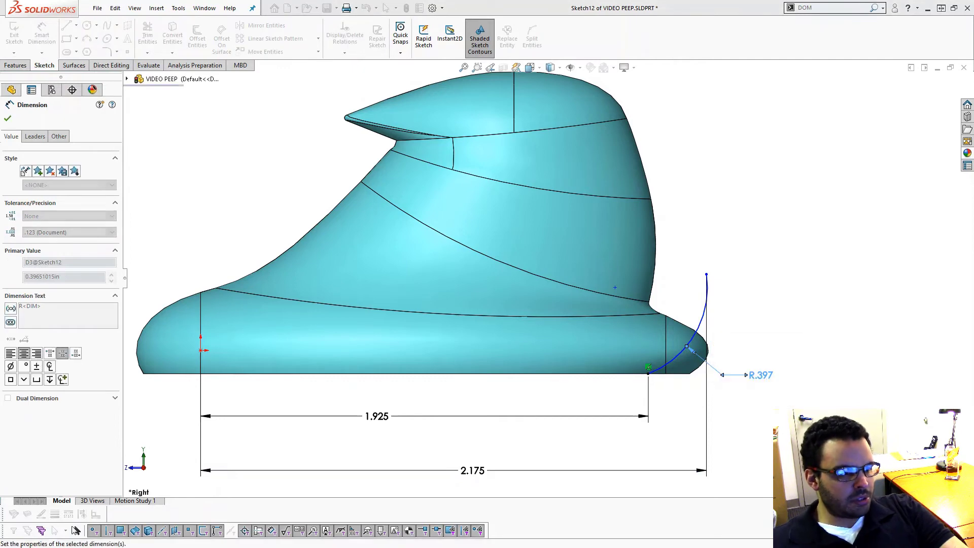
{"action": "left_click", "coordinate": [706, 275]}
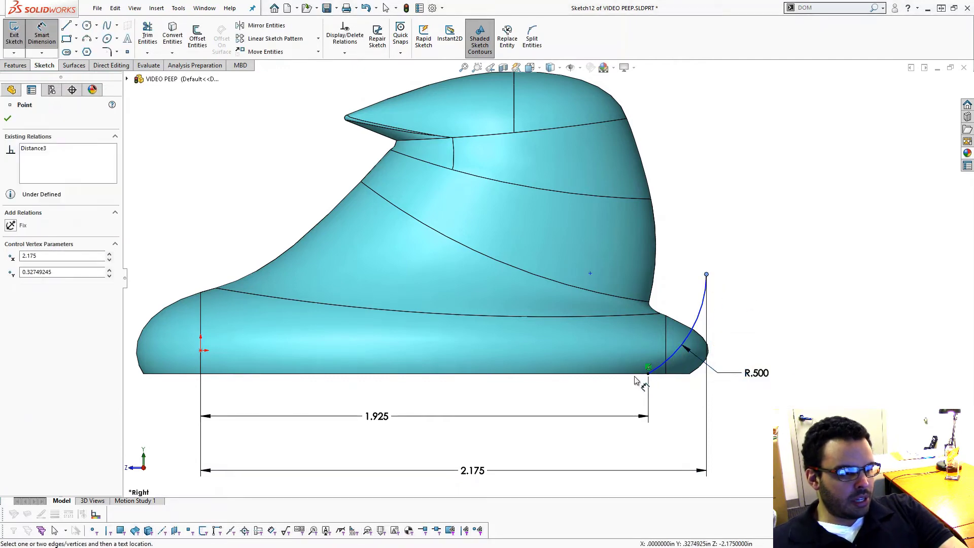
{"action": "left_click", "coordinate": [633, 378]}
{"action": "left_click", "coordinate": [873, 366]}
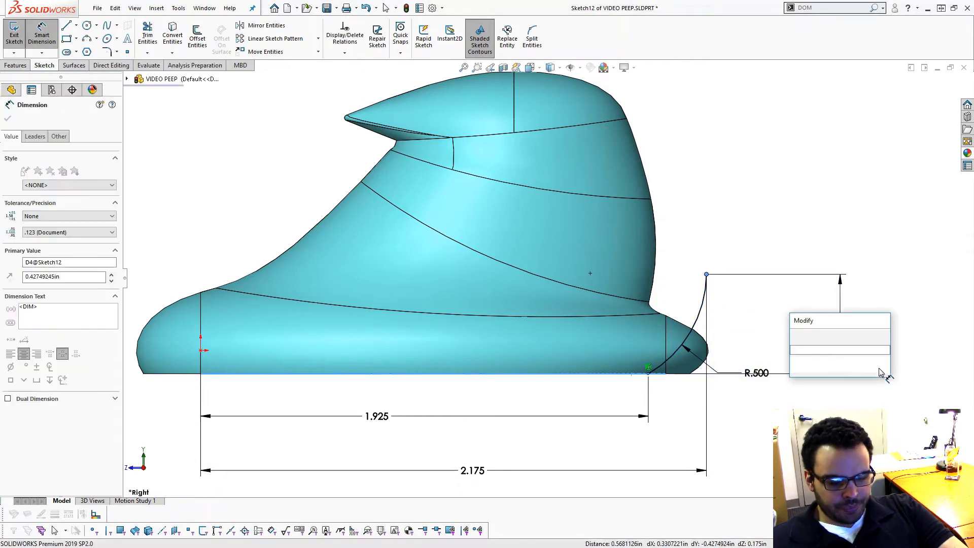
{"action": "type", "text": ".375"}
{"action": "key", "text": "Return"}
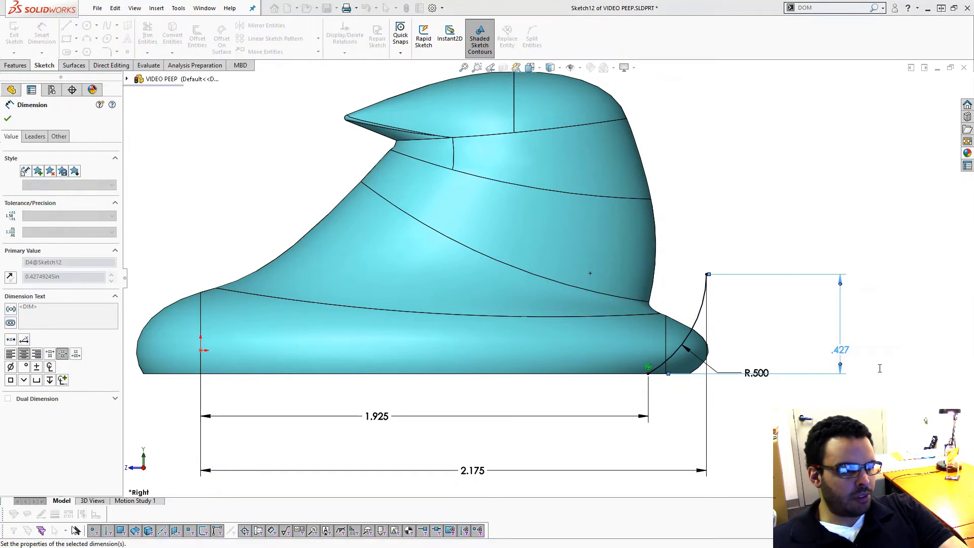
{"action": "left_click", "coordinate": [698, 223]}
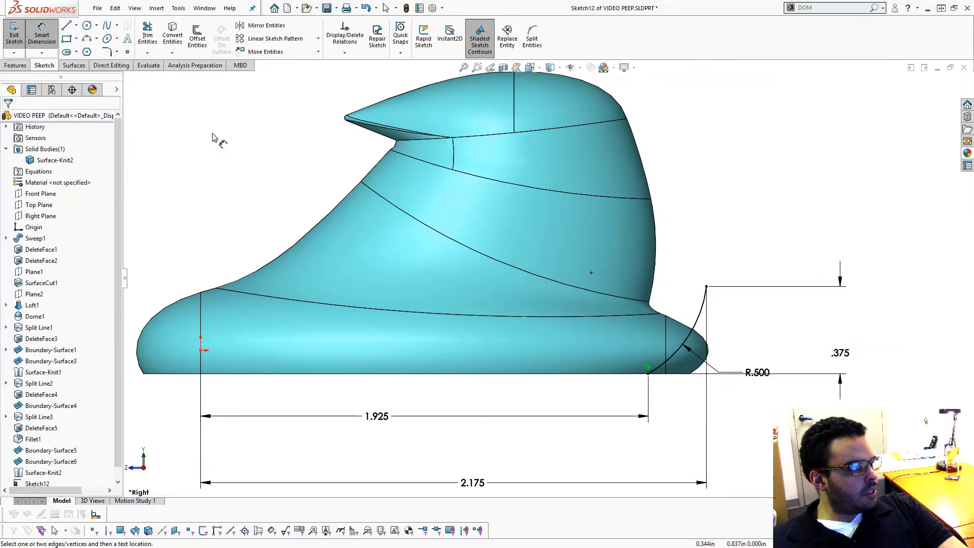
{"action": "left_click", "coordinate": [11, 36]}
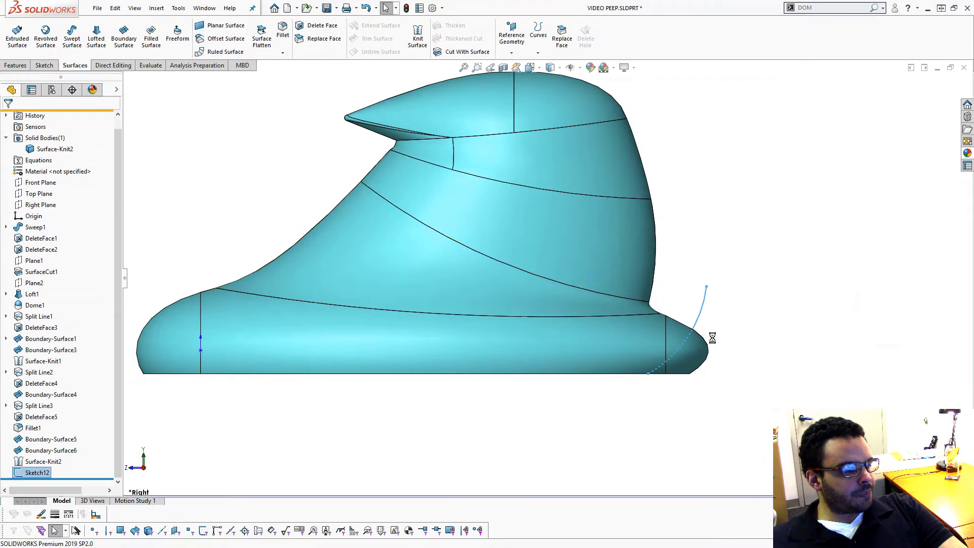
Step: Sketch a 0.25 diameter circle beside the tail on the Top Plane
{"action": "scroll", "coordinate": [87, 291], "scroll_direction": "up", "scroll_amount": 1}
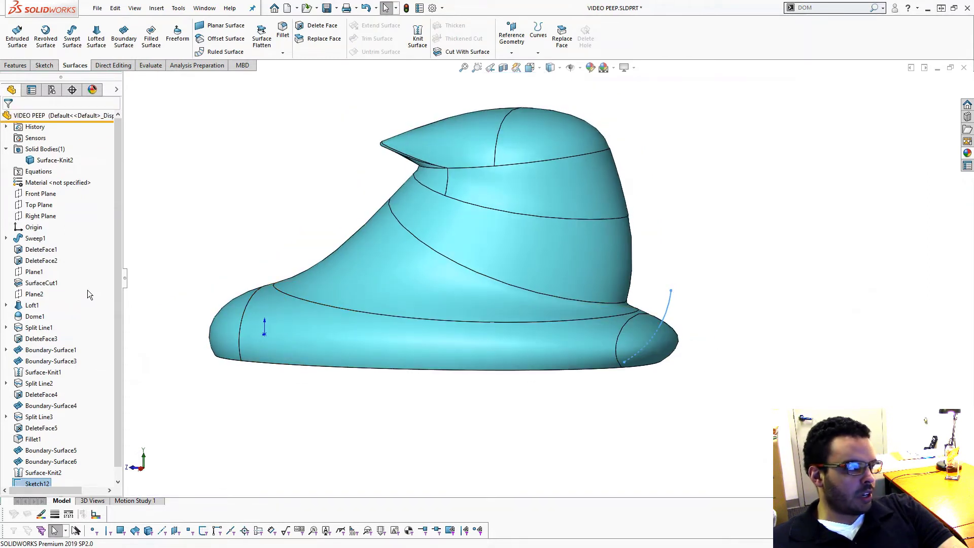
{"action": "left_click", "coordinate": [38, 204]}
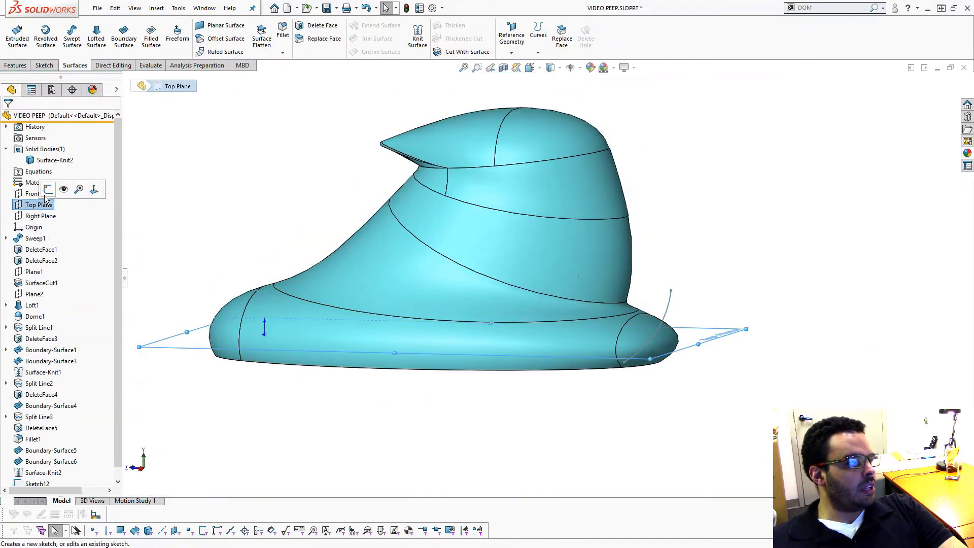
{"action": "left_click", "coordinate": [51, 190]}
{"action": "middle_click_drag", "start_coordinate": [695, 342], "coordinate": [583, 274]}
{"action": "scroll", "coordinate": [583, 273], "scroll_direction": "down", "scroll_amount": 3}
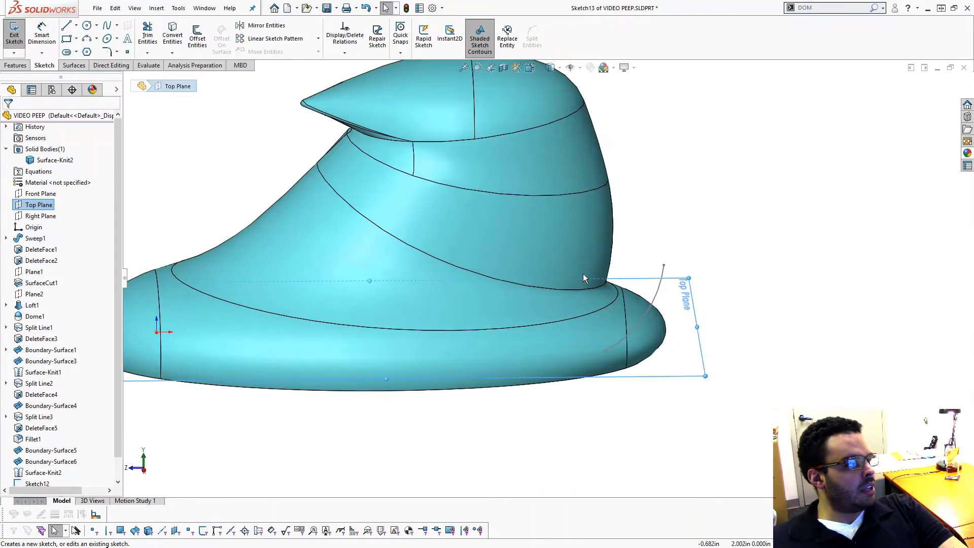
{"action": "left_click", "coordinate": [710, 331]}
{"action": "left_click", "coordinate": [751, 331]}
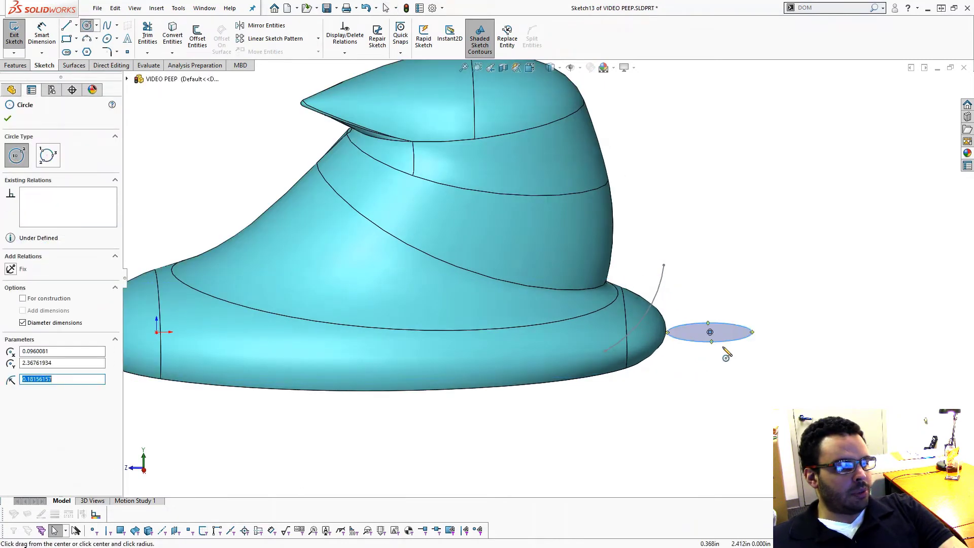
{"action": "key", "text": "Escape"}
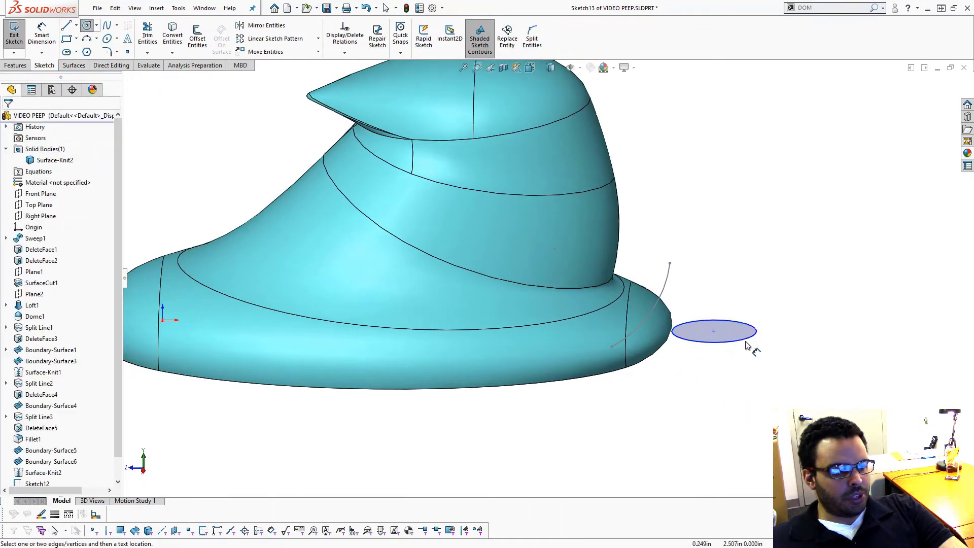
{"action": "key", "text": "d"}
{"action": "left_click", "coordinate": [762, 370]}
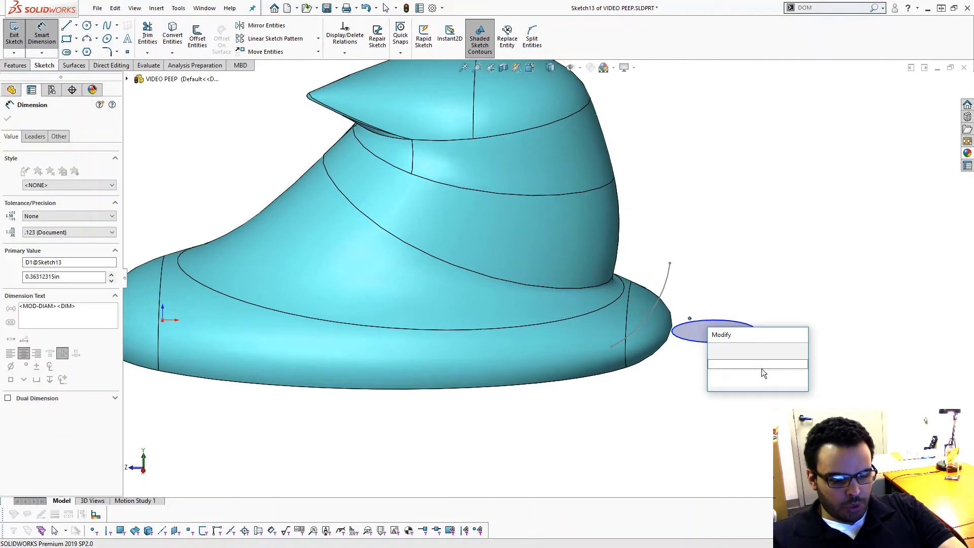
{"action": "type", "text": ".25"}
{"action": "key", "text": "Return"}
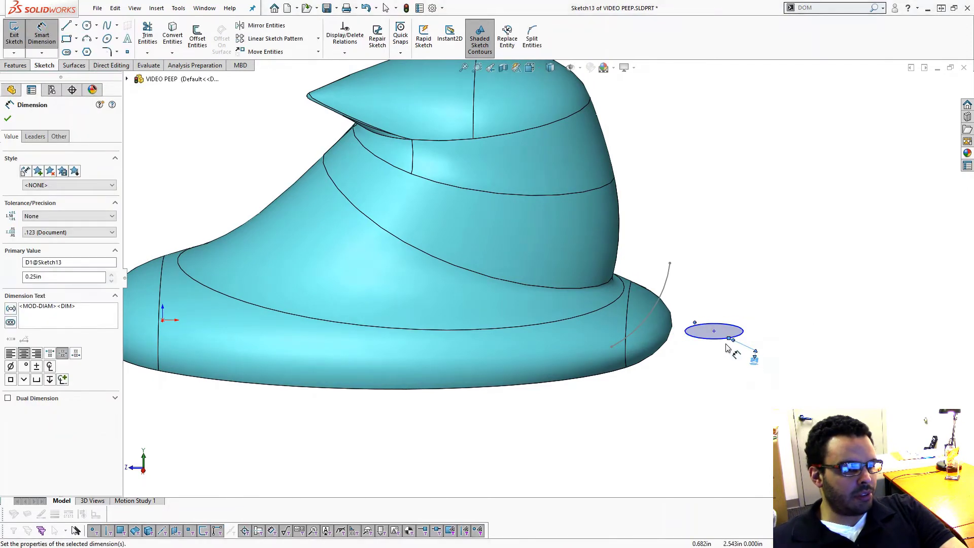
{"action": "key", "text": "Escape"}
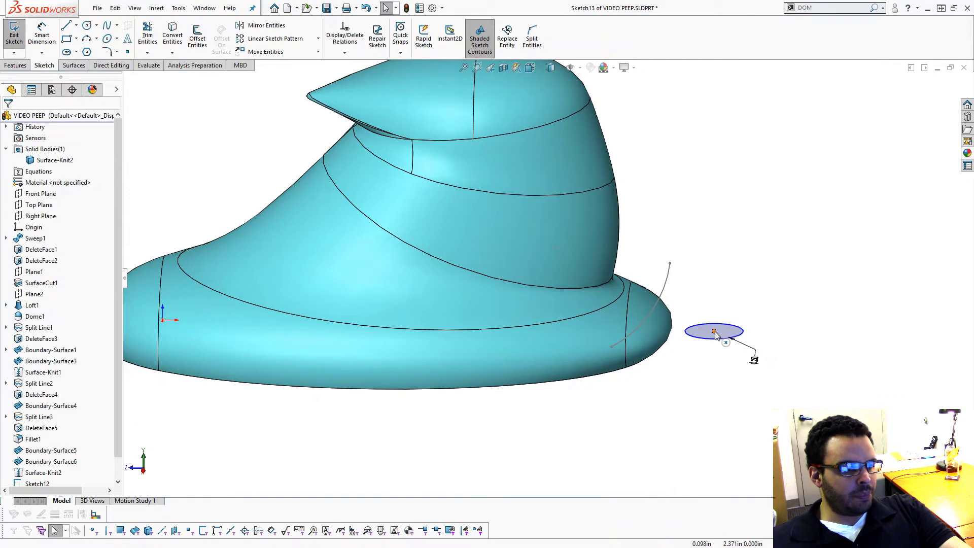
Step: Pierce the circle's centre onto the Sketch12 arc and exit Sketch13
{"action": "left_click", "coordinate": [714, 331]}
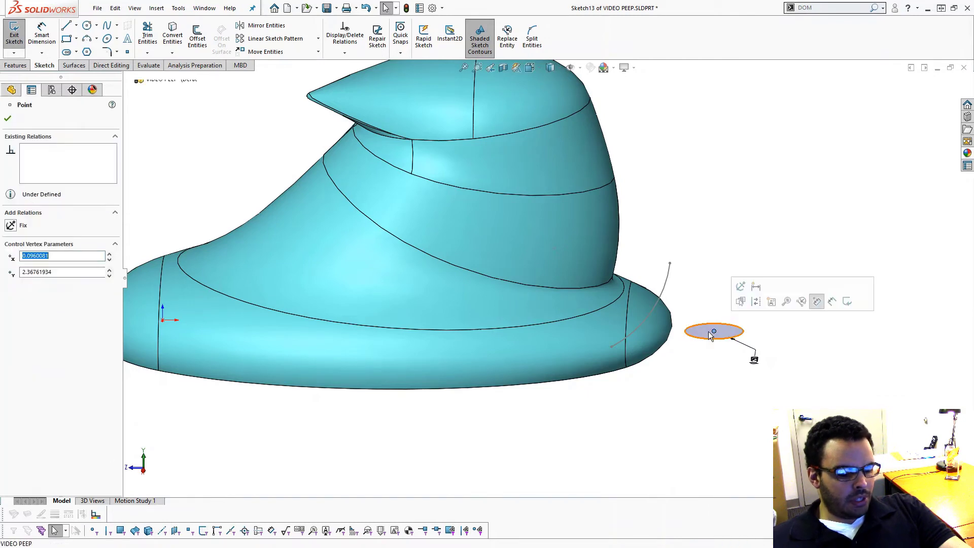
{"action": "left_click", "coordinate": [649, 313], "text": "ctrl"}
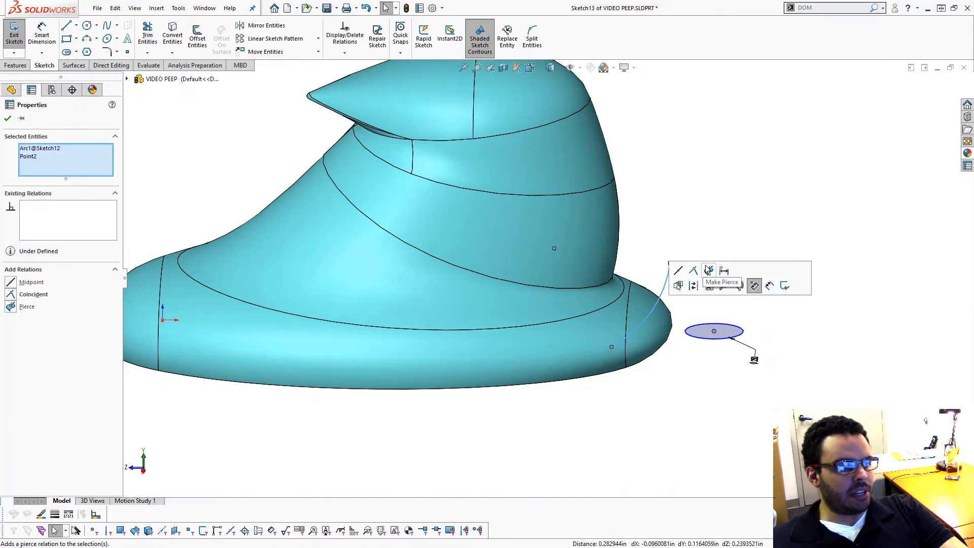
{"action": "left_click", "coordinate": [709, 269]}
{"action": "middle_click_drag", "start_coordinate": [729, 313], "coordinate": [705, 319]}
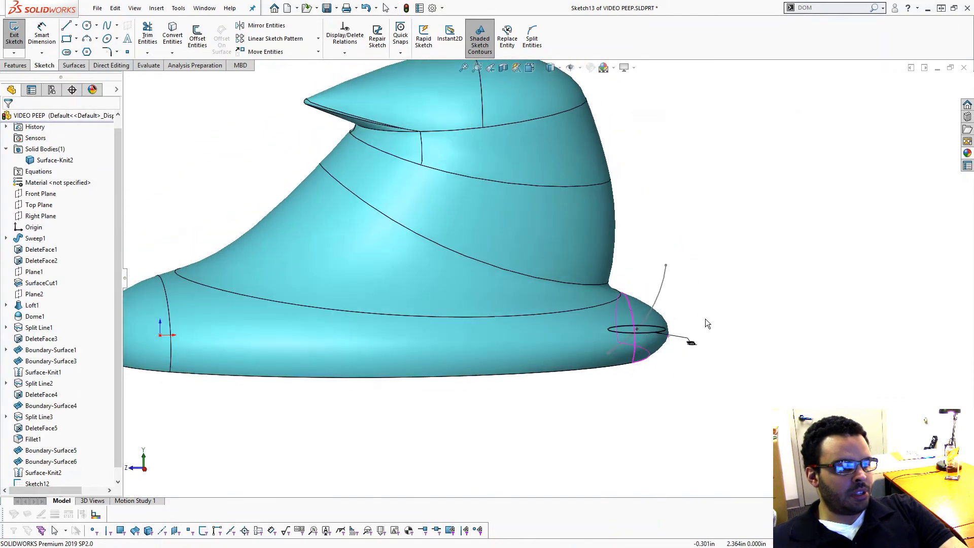
{"action": "left_click", "coordinate": [14, 39]}
{"action": "middle_click_drag", "start_coordinate": [702, 326], "coordinate": [669, 345]}
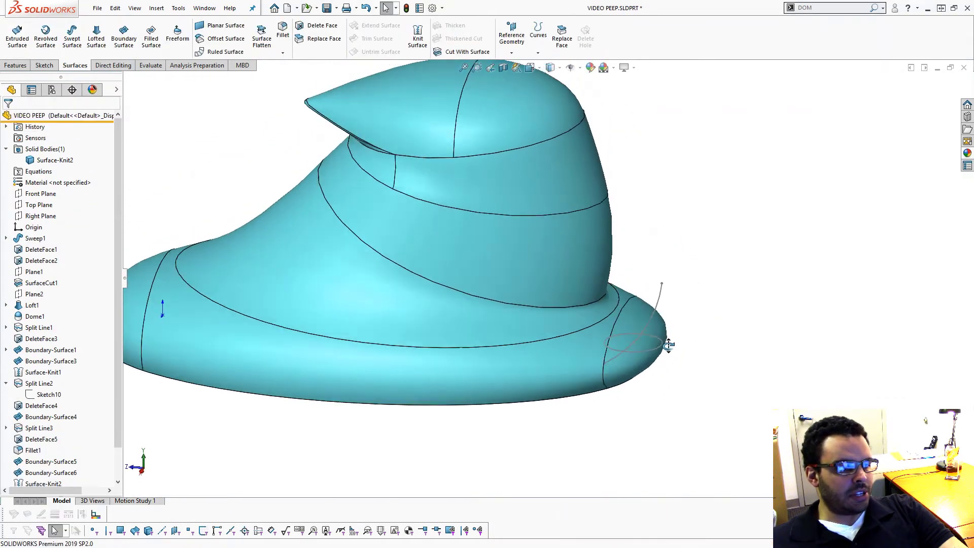
{"action": "scroll", "coordinate": [654, 345], "scroll_direction": "down", "scroll_amount": 2}
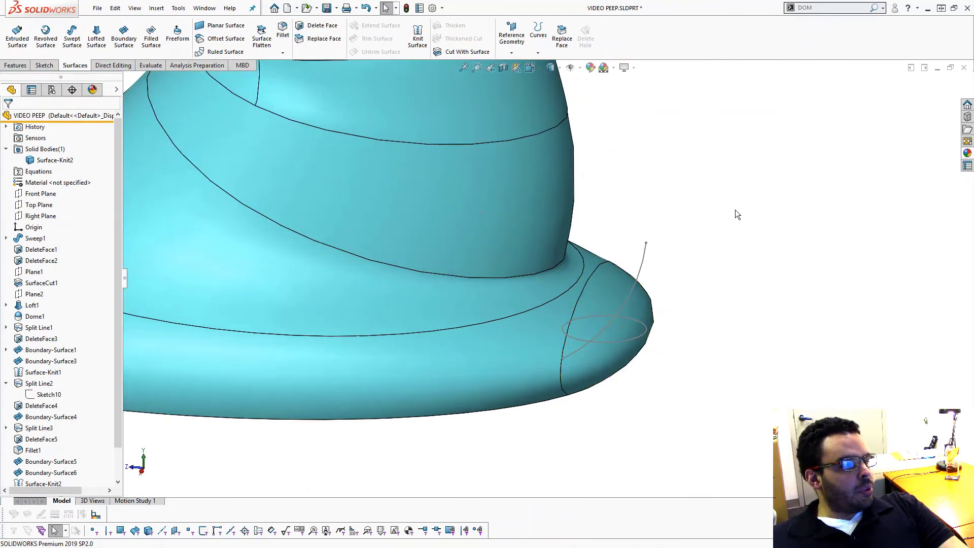
Step: Create reference Point1 at Sketch12's upper end and turn on View Points
{"action": "left_click", "coordinate": [521, 41]}
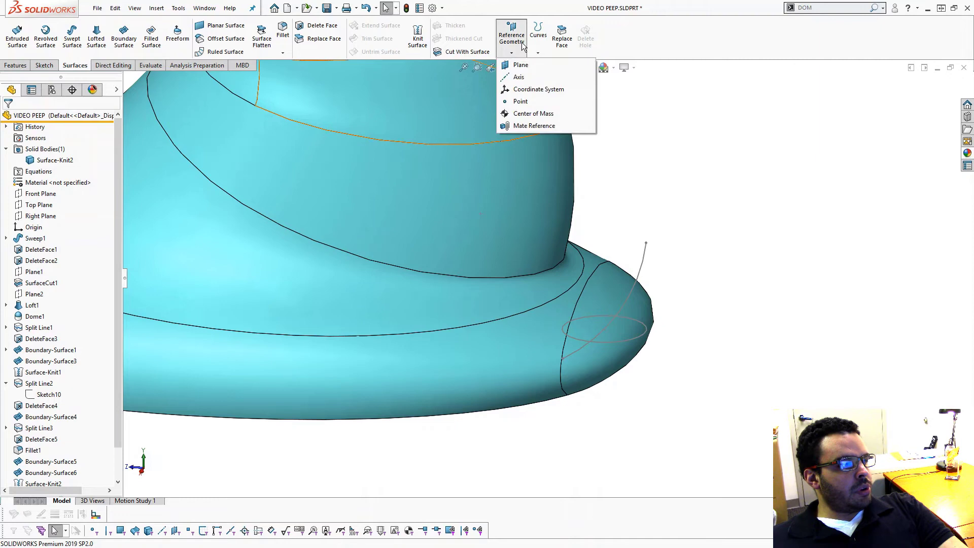
{"action": "left_click", "coordinate": [525, 99]}
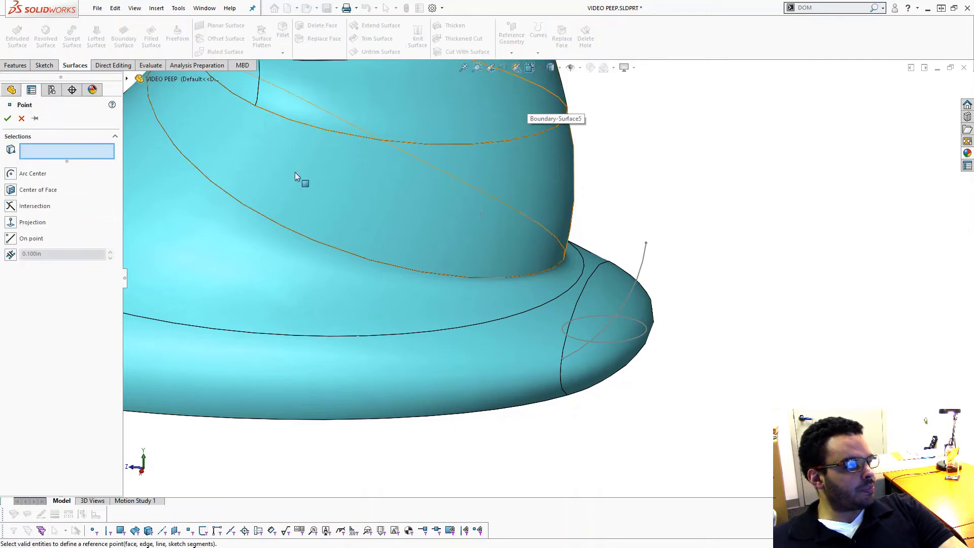
{"action": "left_click", "coordinate": [646, 243]}
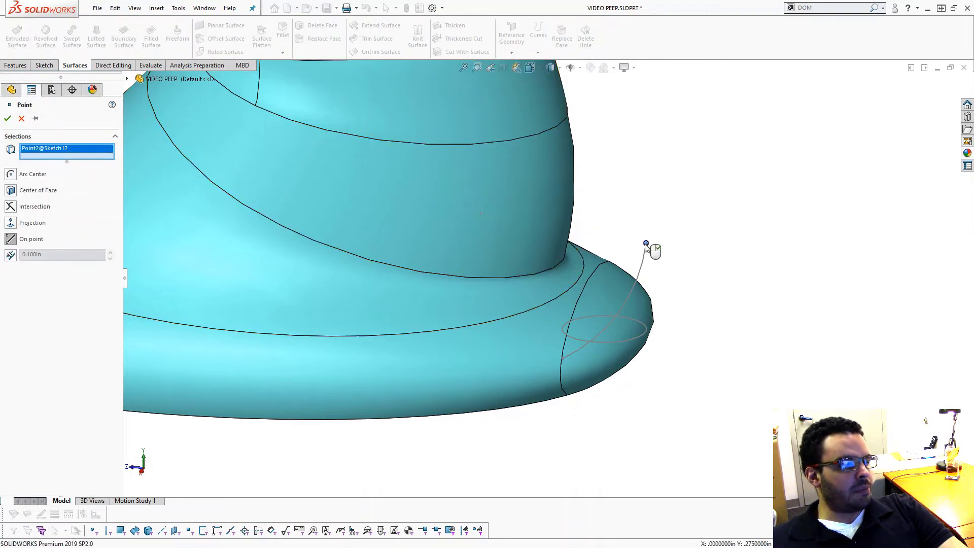
{"action": "key", "text": "Return"}
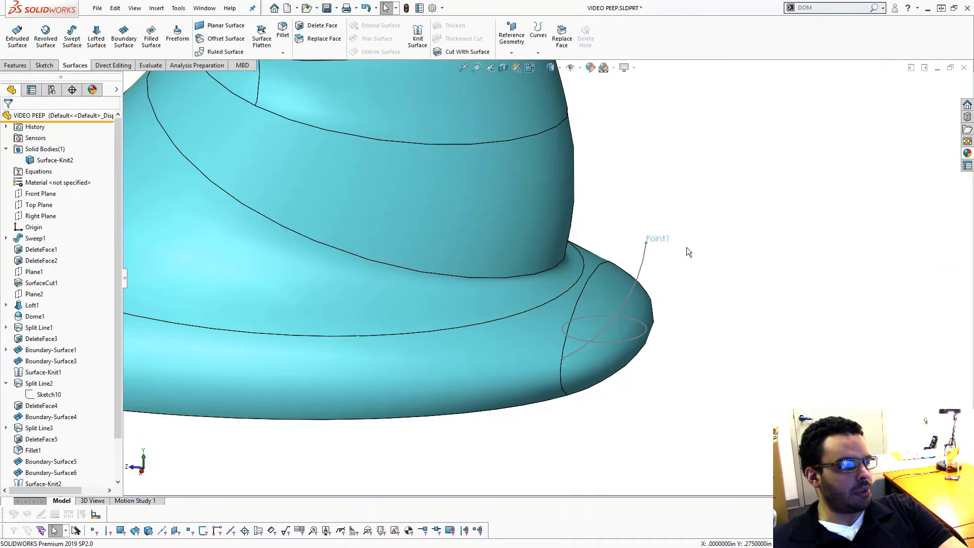
{"action": "middle_click_drag", "start_coordinate": [764, 303], "coordinate": [715, 316]}
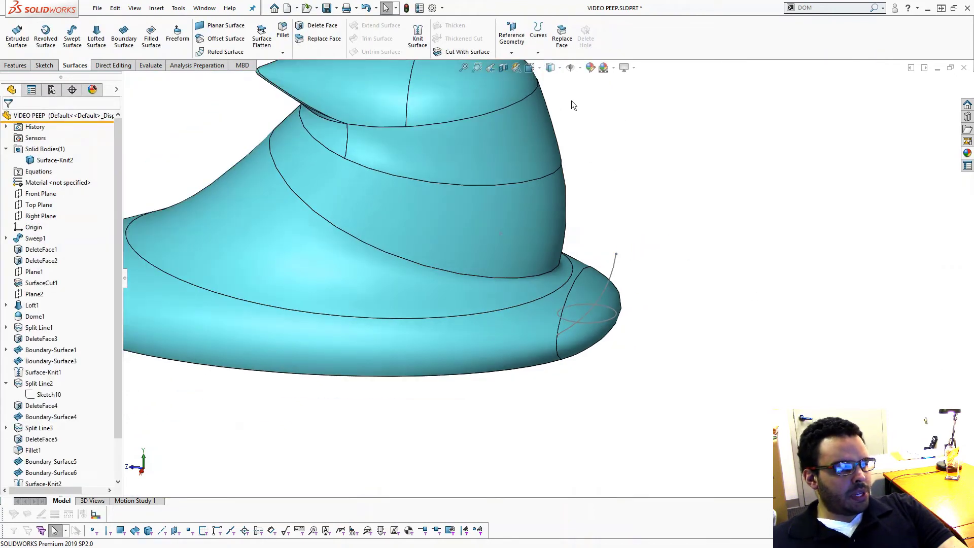
{"action": "left_click", "coordinate": [581, 69]}
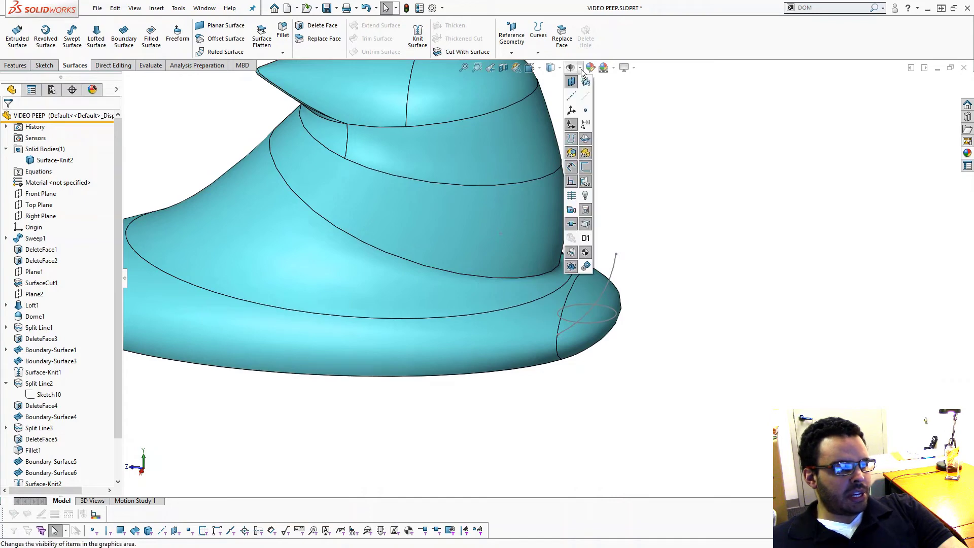
{"action": "left_click", "coordinate": [585, 114]}
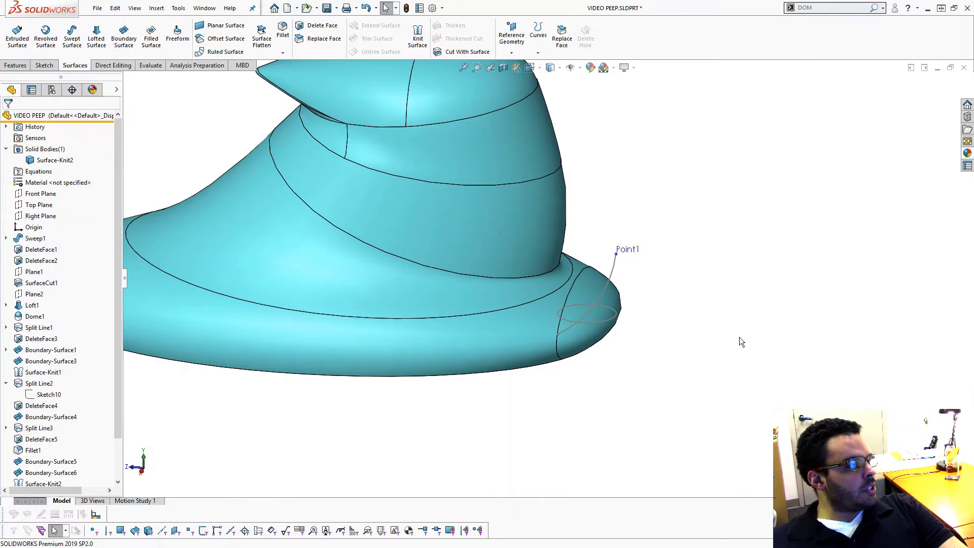
Step: Loft the Sketch13 tail circle to Point1 along the Sketch12 centerline
{"action": "left_click", "coordinate": [28, 65]}
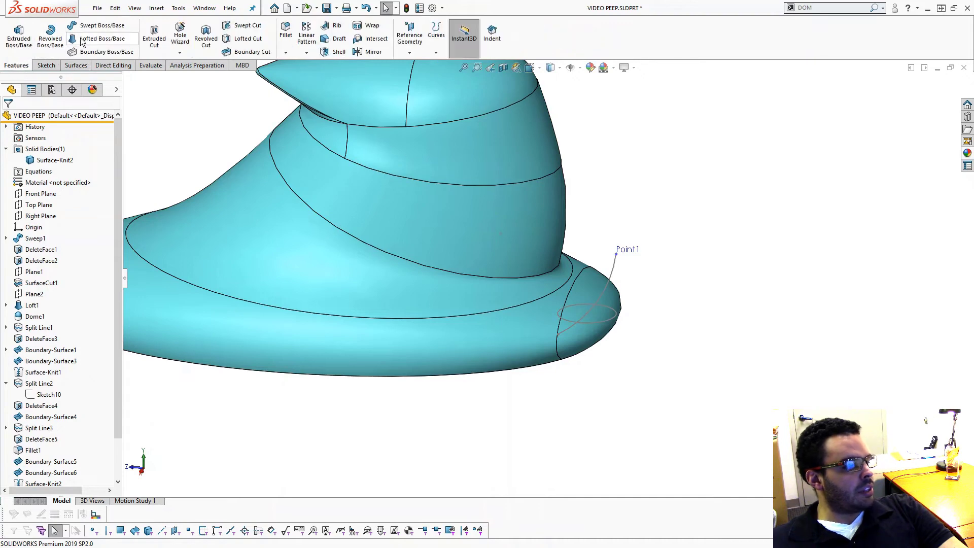
{"action": "left_click", "coordinate": [99, 38]}
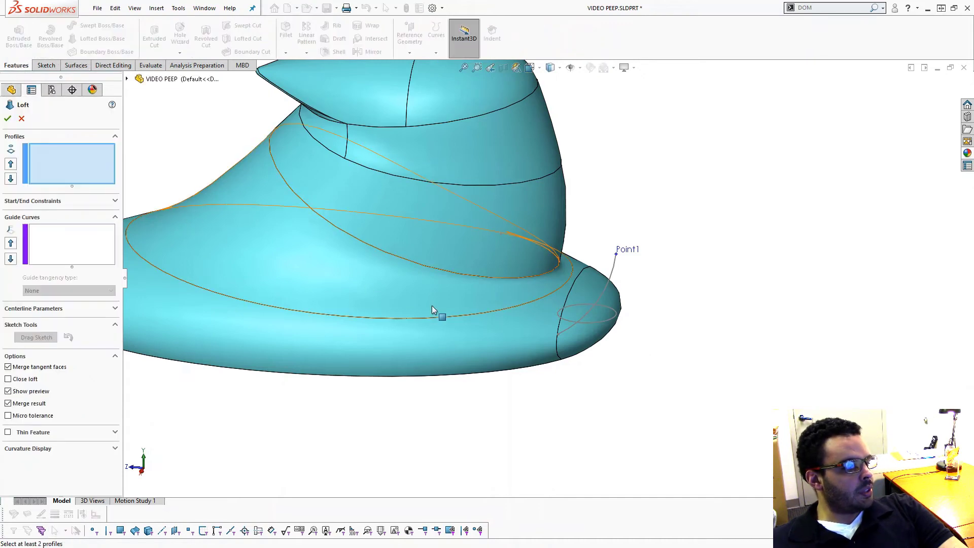
{"action": "left_click", "coordinate": [589, 322]}
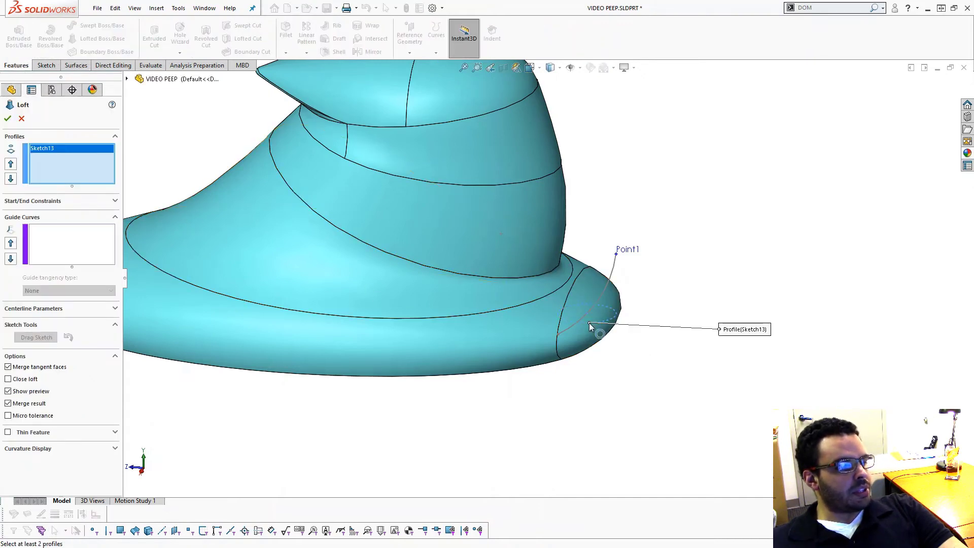
{"action": "left_click", "coordinate": [616, 254]}
{"action": "scroll", "coordinate": [616, 291], "scroll_direction": "down", "scroll_amount": 4}
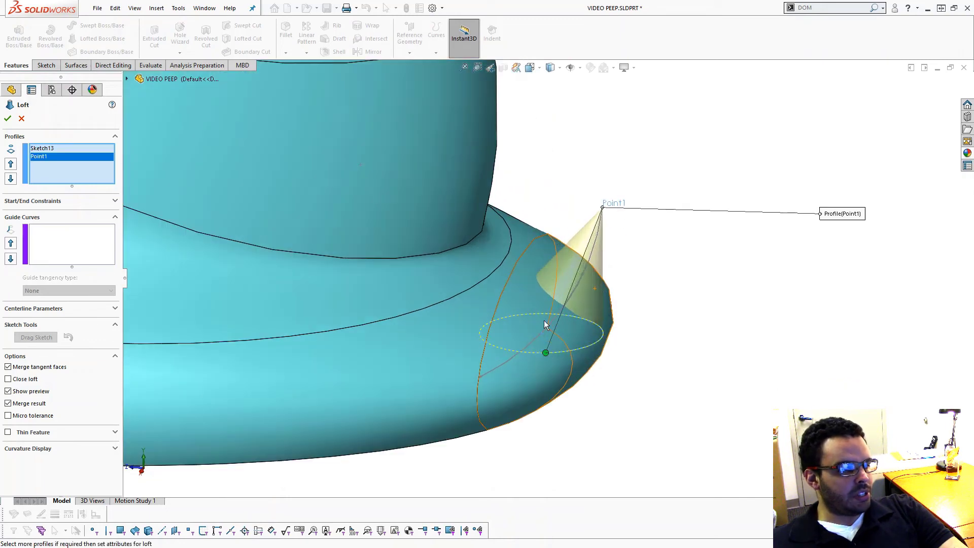
{"action": "scroll", "coordinate": [567, 336], "scroll_direction": "up", "scroll_amount": 1}
{"action": "middle_click_drag", "start_coordinate": [568, 337], "coordinate": [462, 325]}
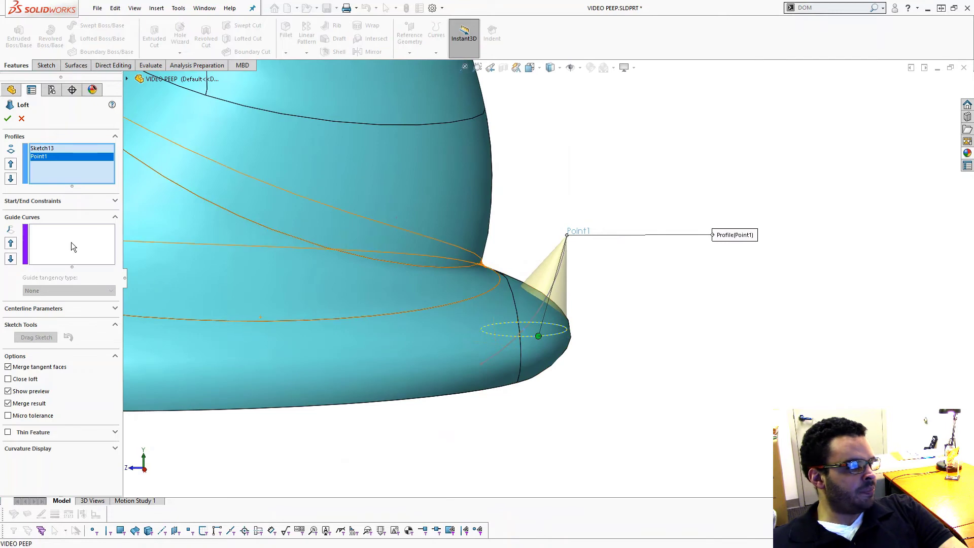
{"action": "left_click", "coordinate": [32, 310]}
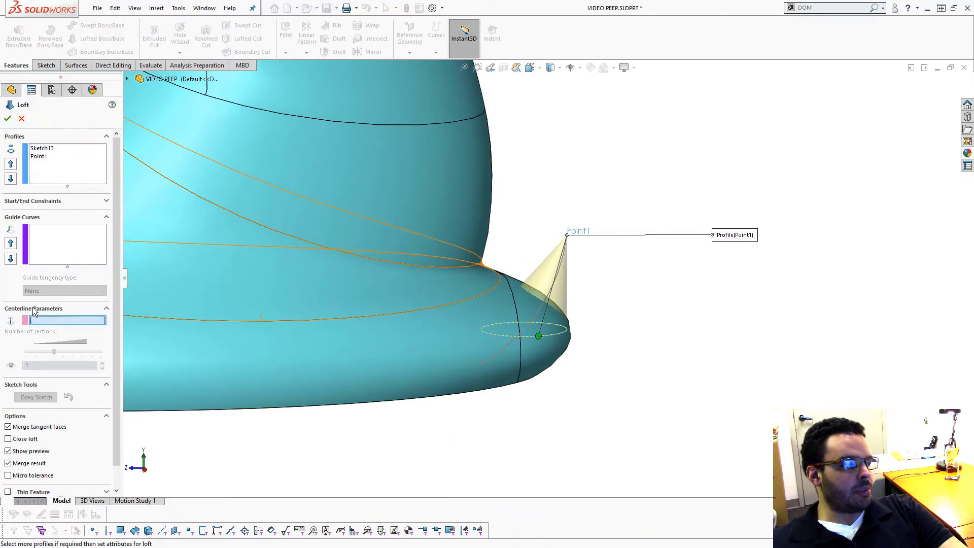
{"action": "left_click", "coordinate": [554, 284]}
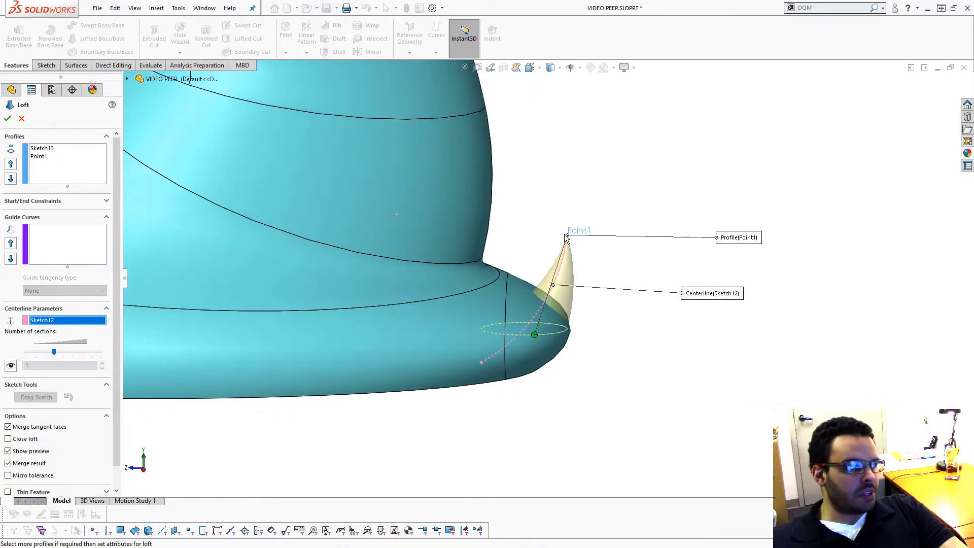
{"action": "key", "text": "Return"}
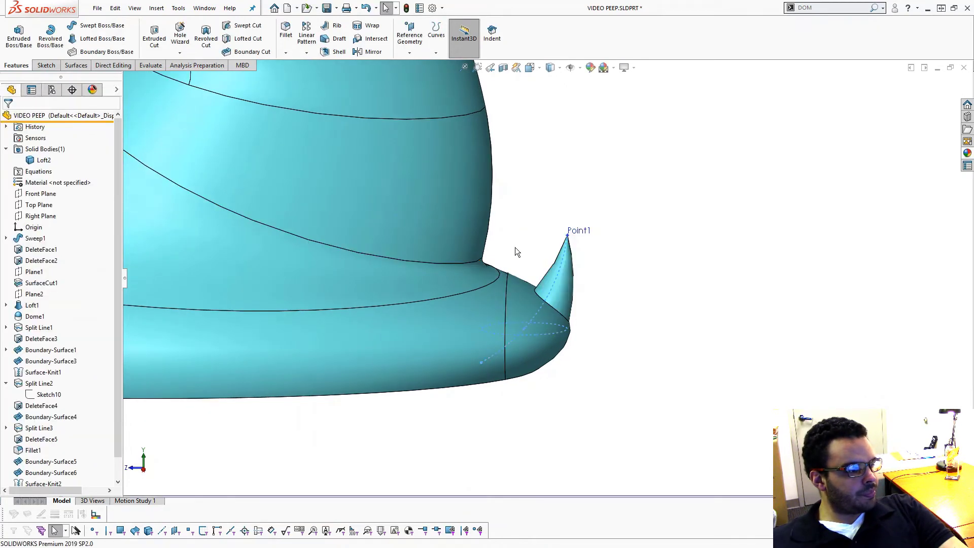
Step: Hide the Point1 reference point and view the new tail spike from above
{"action": "middle_click_drag", "start_coordinate": [515, 247], "coordinate": [573, 248]}
{"action": "scroll", "coordinate": [534, 261], "scroll_direction": "down", "scroll_amount": 3}
{"action": "scroll", "coordinate": [583, 284], "scroll_direction": "up", "scroll_amount": 4}
{"action": "left_click", "coordinate": [573, 249]}
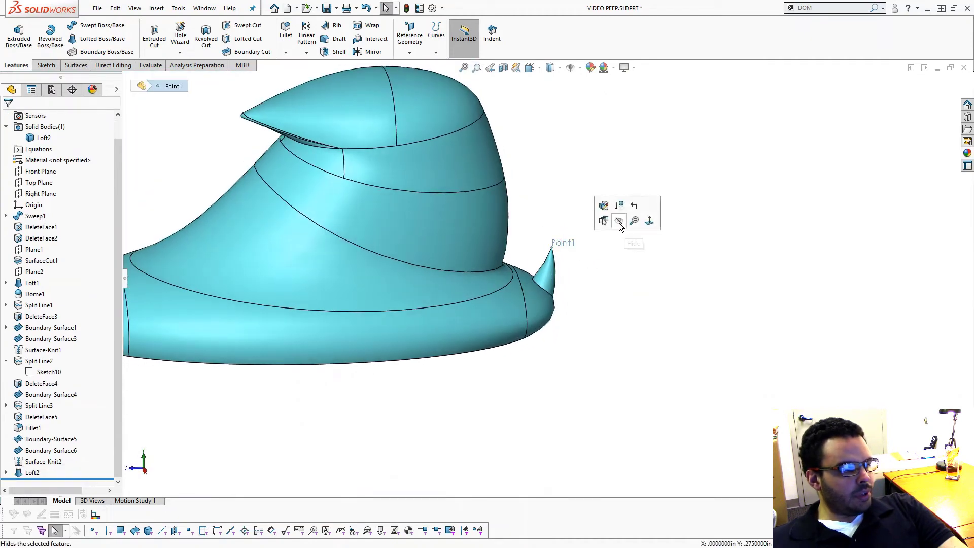
{"action": "scroll", "coordinate": [543, 265], "scroll_direction": "down", "scroll_amount": 3}
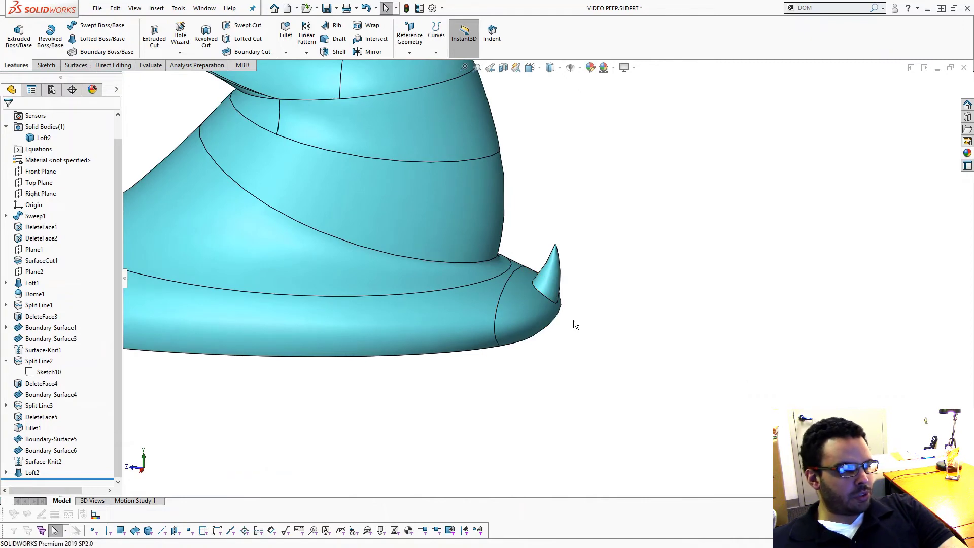
{"action": "middle_click_drag", "start_coordinate": [590, 294], "coordinate": [582, 295]}
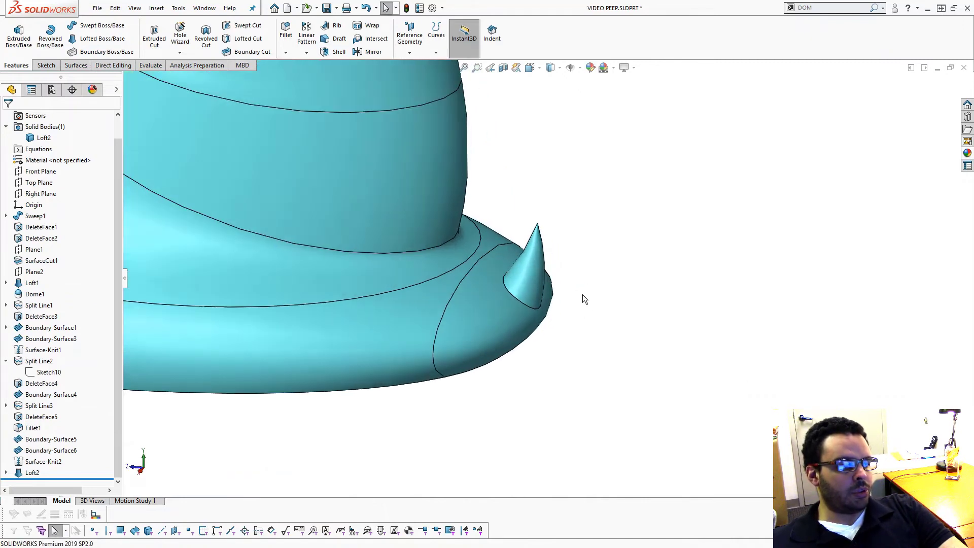
Step: Fillet the edge around the spike's base with a 0.125 in radius
{"action": "left_click", "coordinate": [522, 302]}
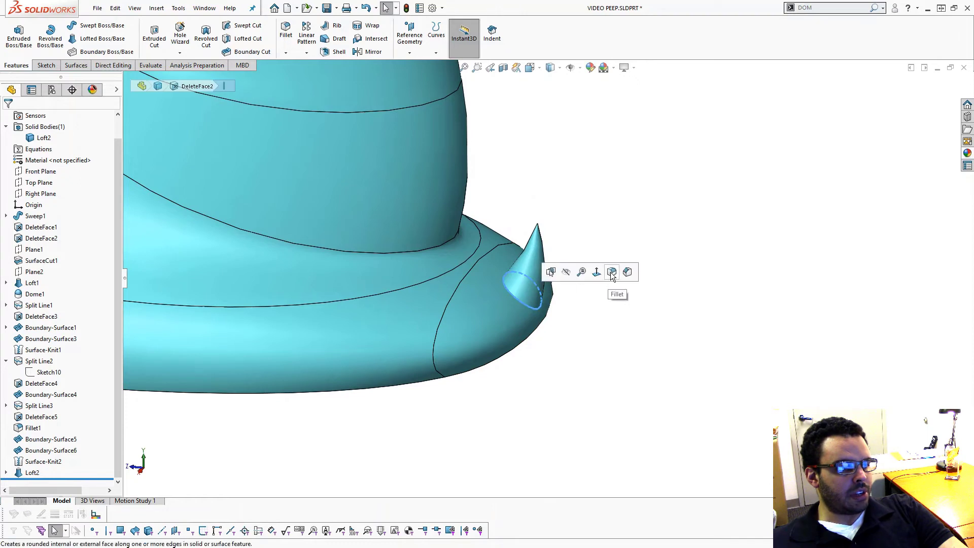
{"action": "left_click", "coordinate": [612, 275]}
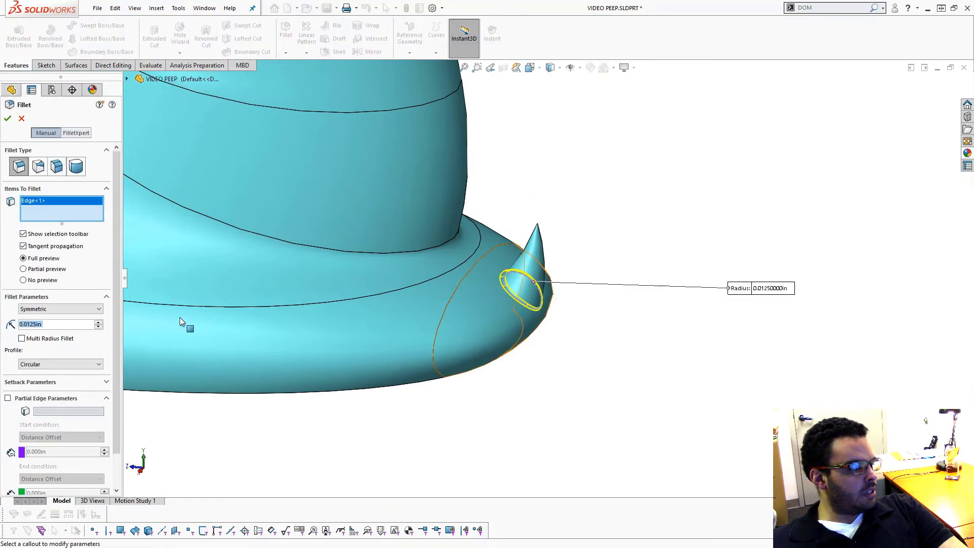
{"action": "type", "text": "0.125"}
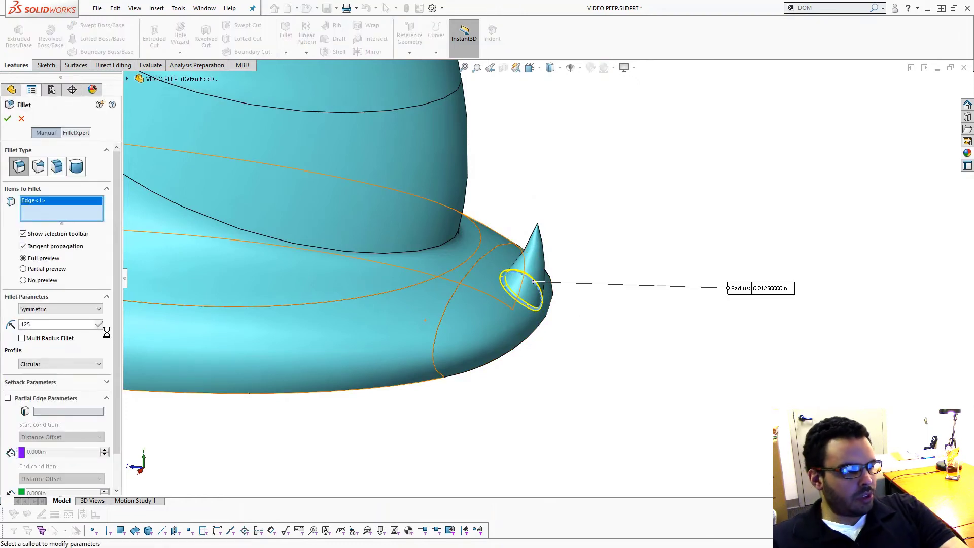
{"action": "key", "text": "Return"}
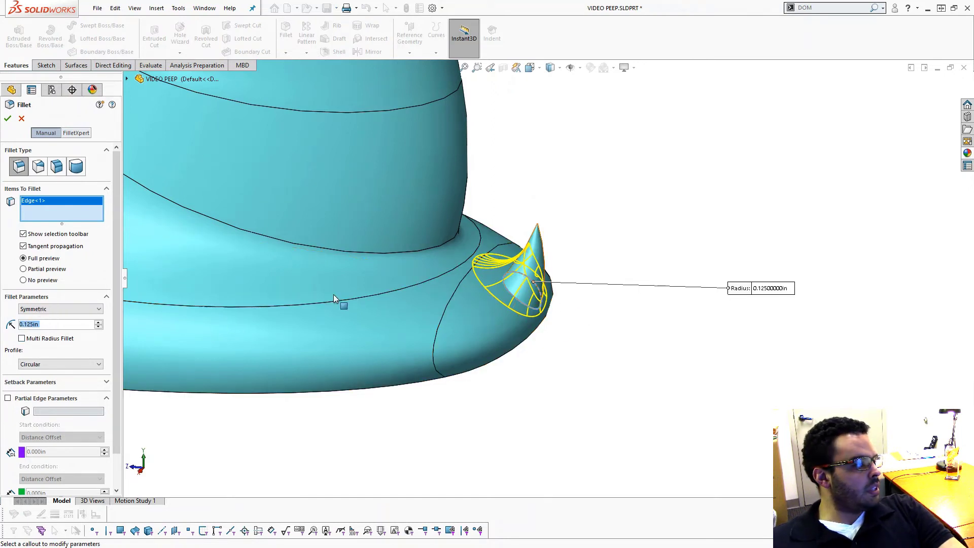
{"action": "left_click", "coordinate": [9, 119]}
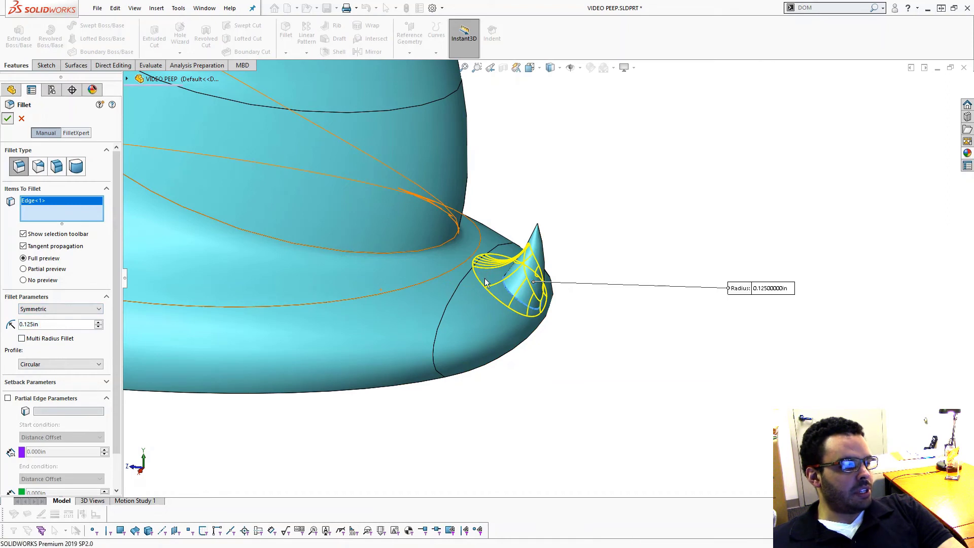
{"action": "mouse_move", "coordinate": [540, 247]}
{"action": "middle_mouse_down"}
{"action": "mouse_move", "coordinate": [576, 311]}
{"action": "mouse_move", "coordinate": [561, 317]}
{"action": "mouse_move", "coordinate": [533, 253]}
{"action": "middle_mouse_up"}
Step: Switch the display to Shaded, then back to Shaded With Edges
{"action": "left_click", "coordinate": [555, 65]}
{"action": "left_click", "coordinate": [551, 91]}
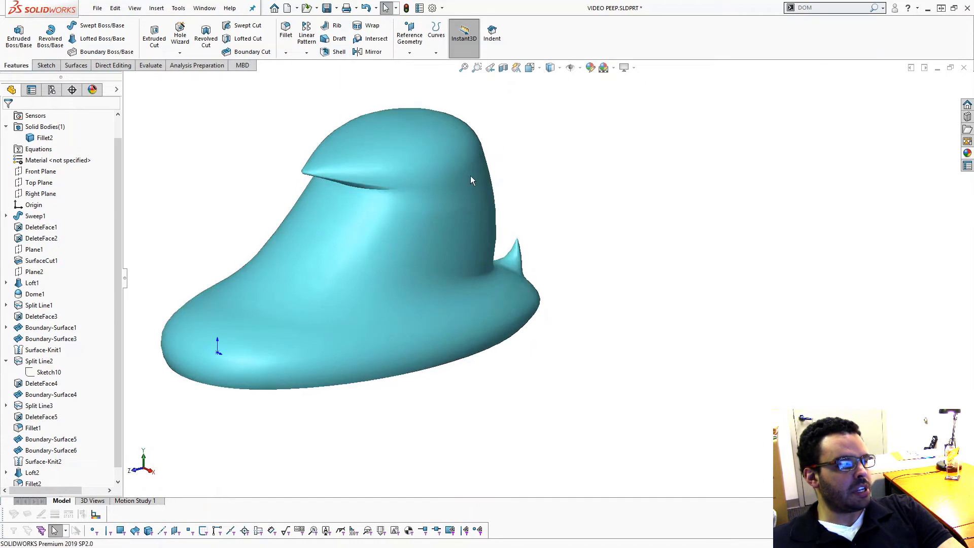
{"action": "mouse_move", "coordinate": [470, 175]}
{"action": "middle_mouse_down"}
{"action": "mouse_move", "coordinate": [406, 162]}
{"action": "mouse_move", "coordinate": [370, 171]}
{"action": "mouse_move", "coordinate": [476, 189]}
{"action": "mouse_move", "coordinate": [465, 207]}
{"action": "middle_mouse_up"}
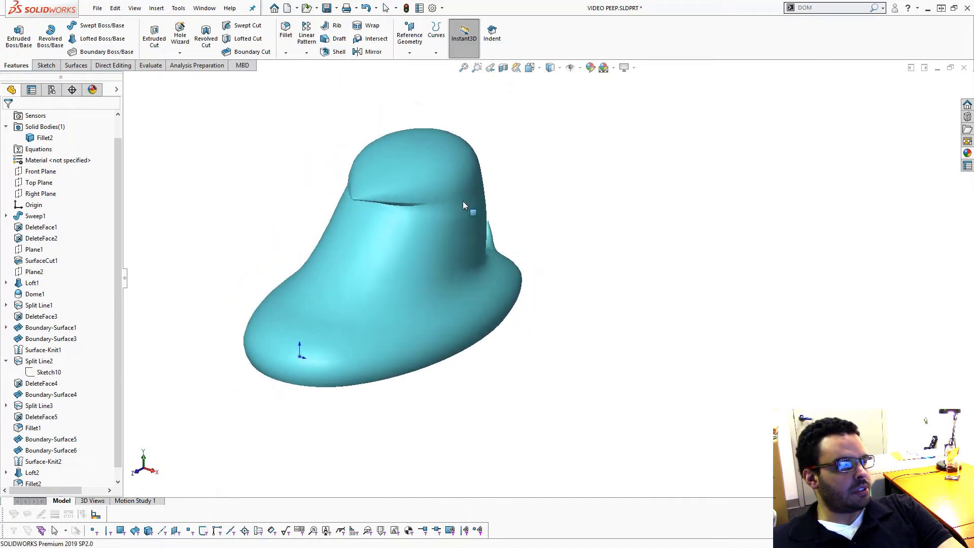
{"action": "left_click", "coordinate": [551, 69]}
{"action": "left_click", "coordinate": [552, 82]}
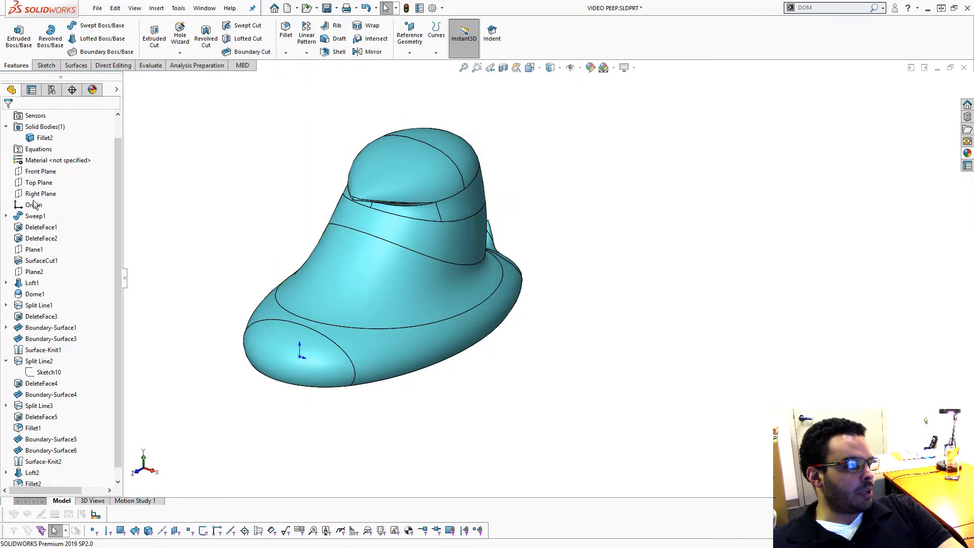
Step: Start a sketch on the Top Plane and draw two small eye circles side by side
{"action": "left_click", "coordinate": [21, 183]}
{"action": "left_click", "coordinate": [51, 163]}
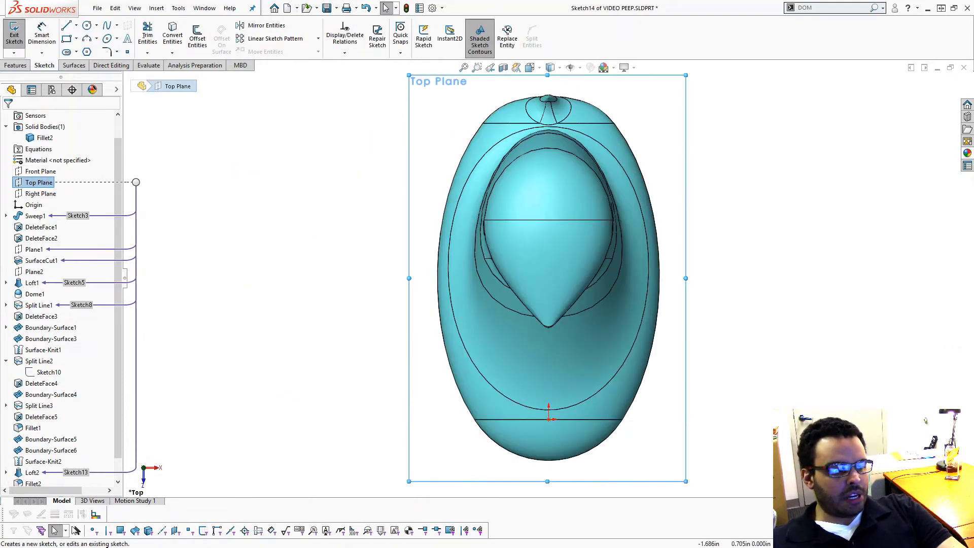
{"action": "left_click", "coordinate": [307, 223]}
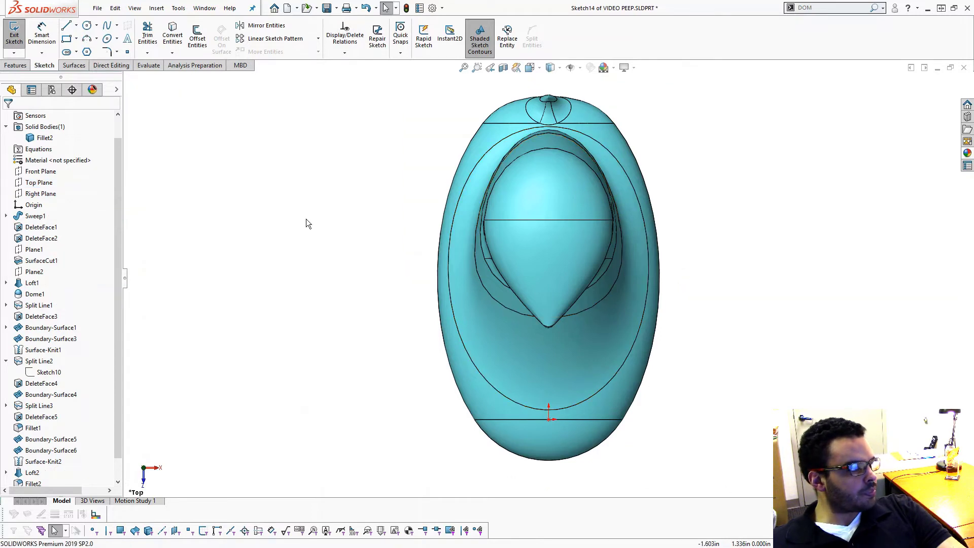
{"action": "left_click", "coordinate": [87, 26]}
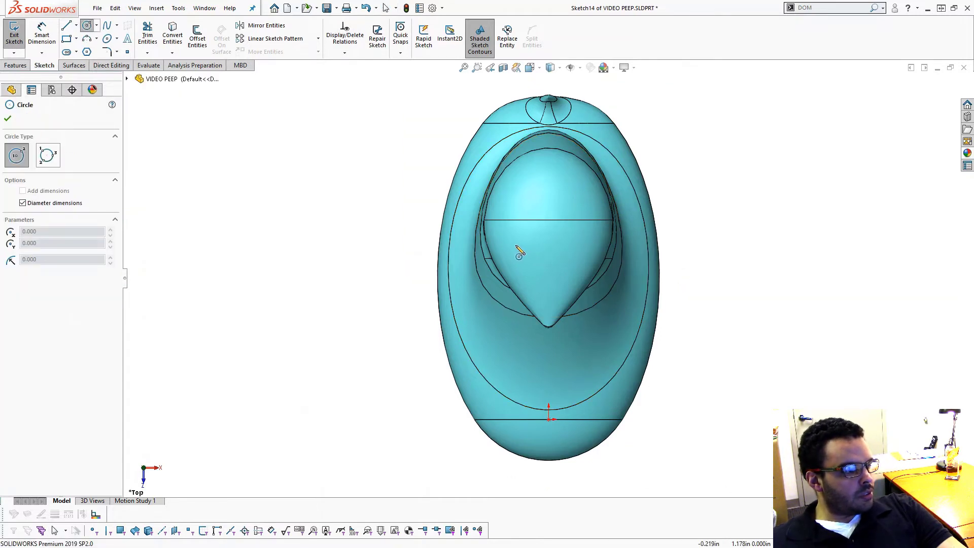
{"action": "left_click", "coordinate": [515, 246]}
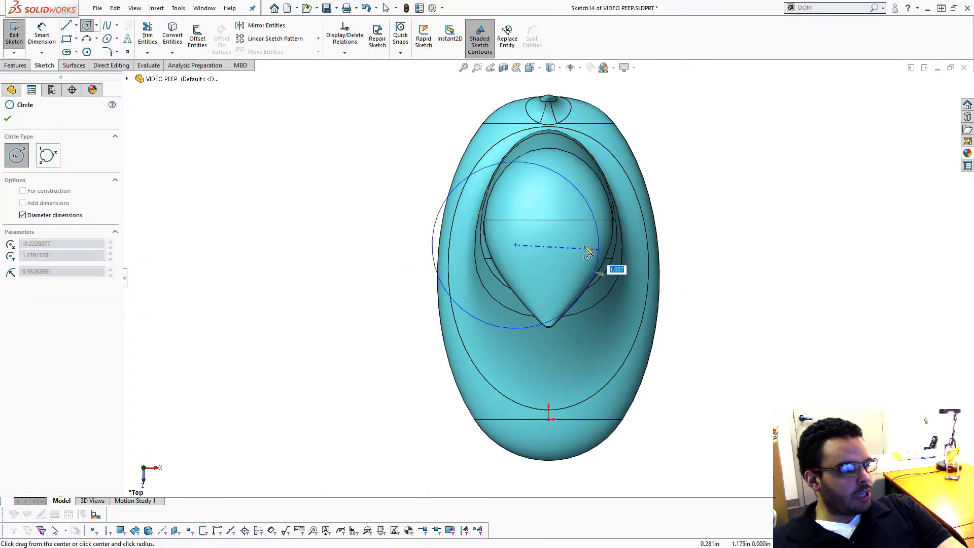
{"action": "left_click", "coordinate": [527, 245]}
{"action": "left_click", "coordinate": [584, 245]}
{"action": "left_click", "coordinate": [591, 249]}
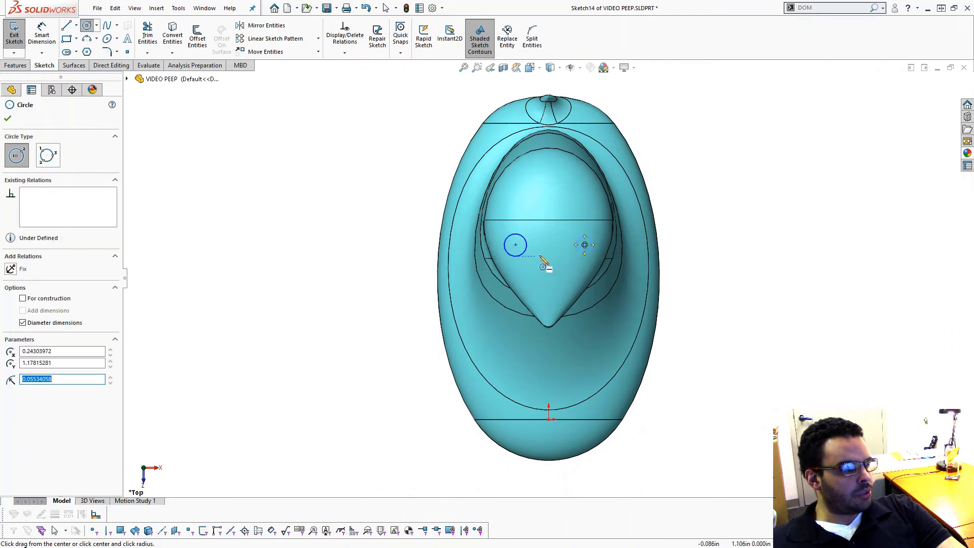
{"action": "key", "text": "Escape"}
Step: Make the eye circles equal and align their centreline midpoint vertically over the origin
{"action": "left_click_drag", "start_coordinate": [405, 192], "coordinate": [668, 282]}
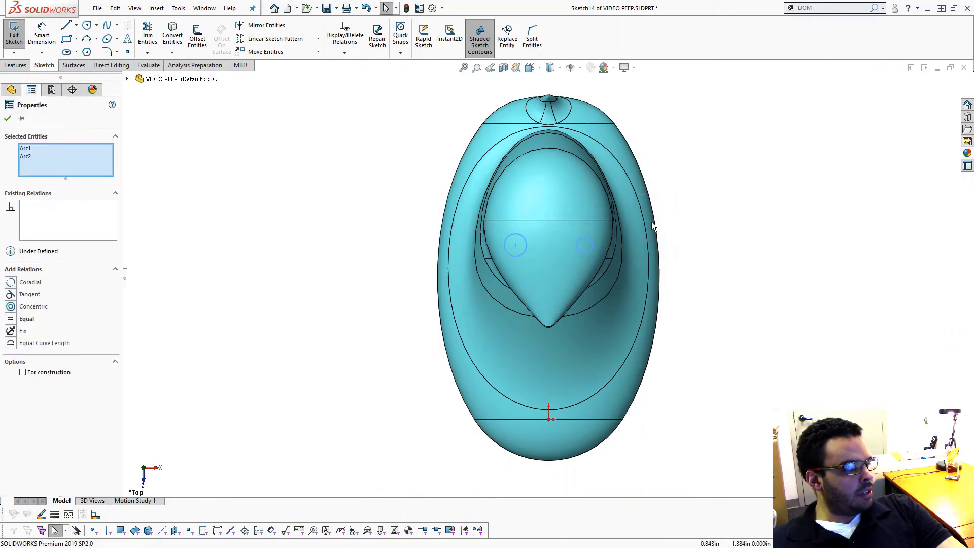
{"action": "left_click", "coordinate": [11, 318]}
{"action": "left_click", "coordinate": [239, 243]}
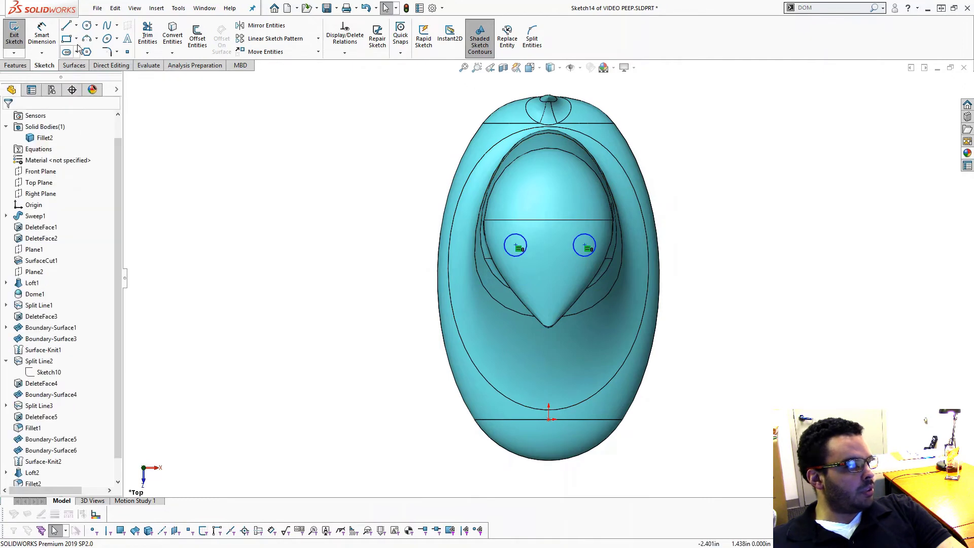
{"action": "left_click", "coordinate": [75, 26]}
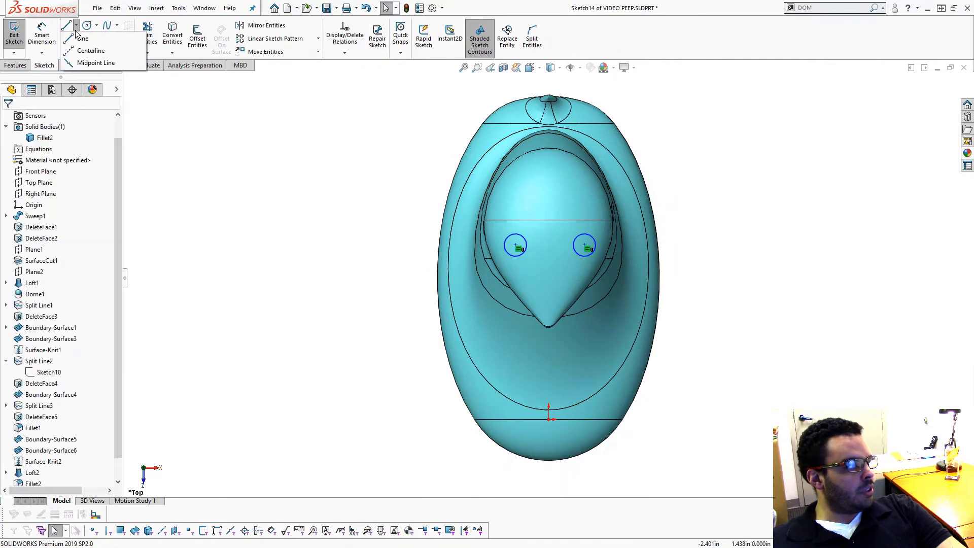
{"action": "left_click", "coordinate": [515, 247]}
{"action": "left_click", "coordinate": [585, 246]}
{"action": "key", "text": "Escape"}
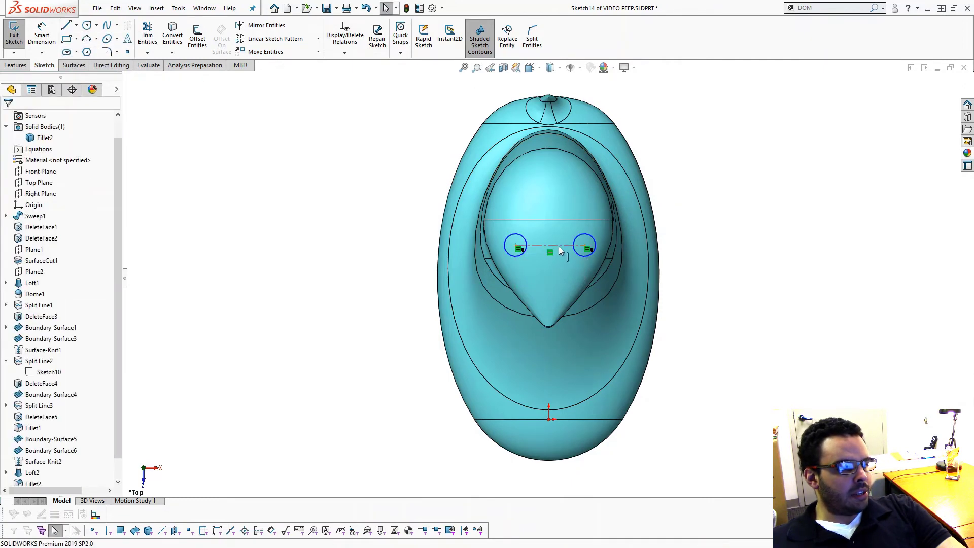
{"action": "right_click", "coordinate": [559, 246]}
{"action": "left_click", "coordinate": [588, 255]}
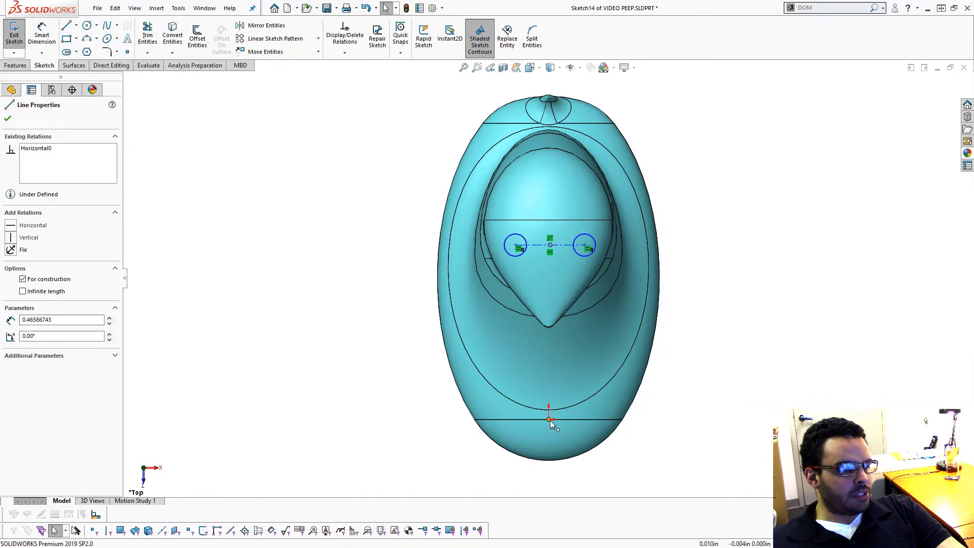
{"action": "left_click", "coordinate": [549, 420], "text": "ctrl"}
{"action": "left_click", "coordinate": [595, 375]}
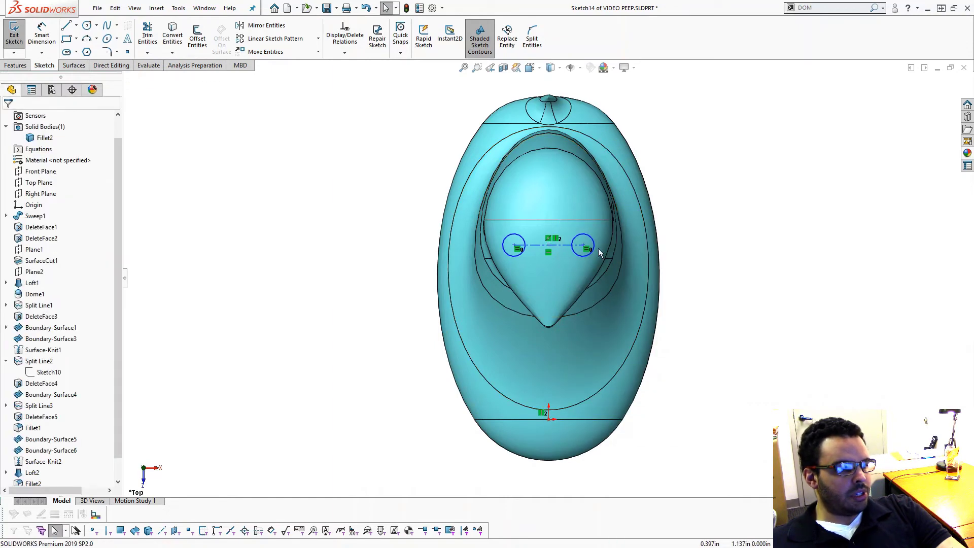
{"action": "left_click_drag", "start_coordinate": [583, 246], "coordinate": [577, 244]}
Step: Dimension the eye diameter at 0.100 and the centre spacing at 0.600
{"action": "left_click", "coordinate": [771, 343]}
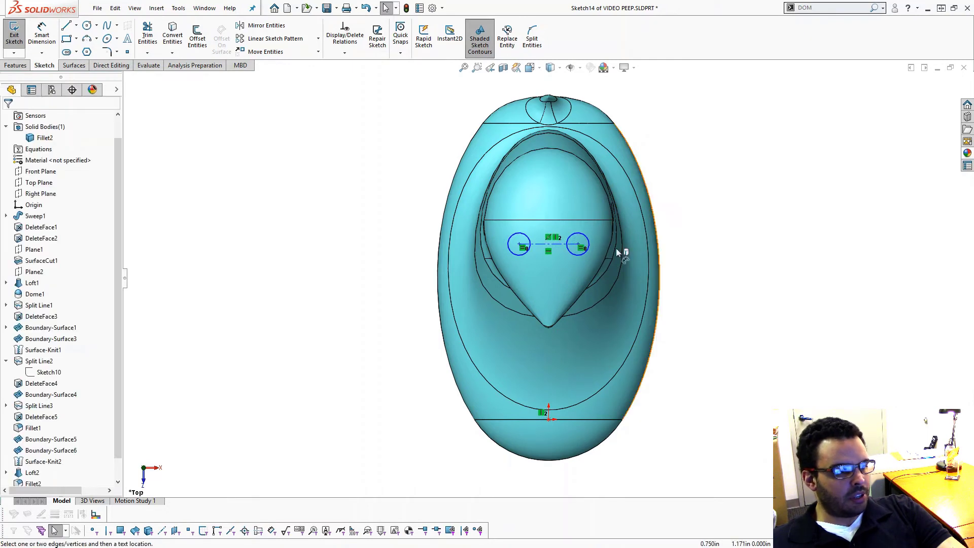
{"action": "right_click_drag", "start_coordinate": [616, 248], "coordinate": [615, 213]}
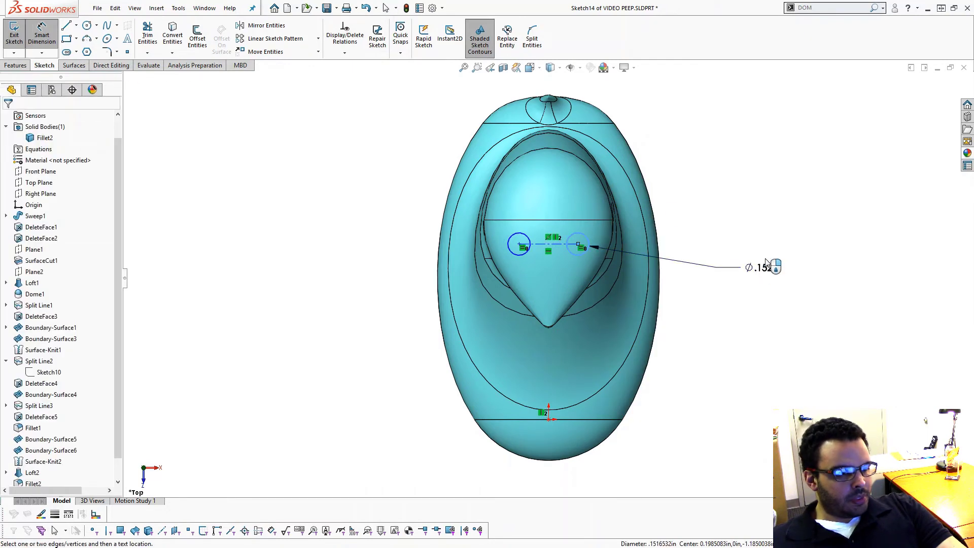
{"action": "left_click", "coordinate": [760, 266]}
{"action": "type", "text": ".1"}
{"action": "key", "text": "Return"}
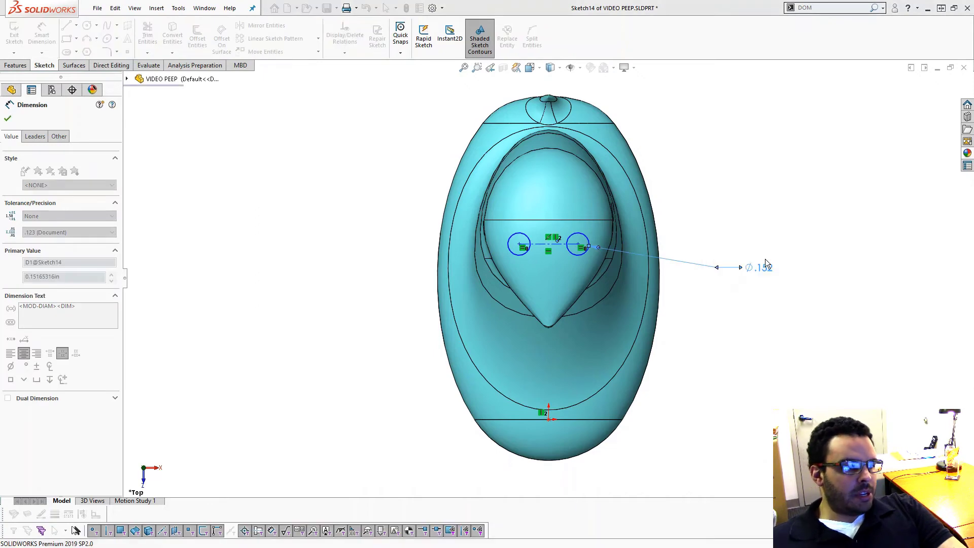
{"action": "left_click", "coordinate": [555, 243]}
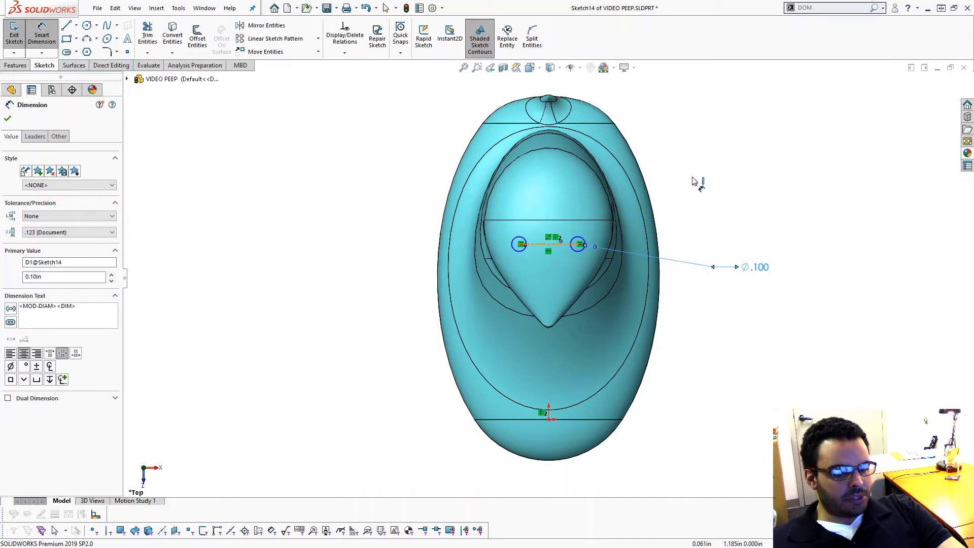
{"action": "left_click", "coordinate": [740, 178]}
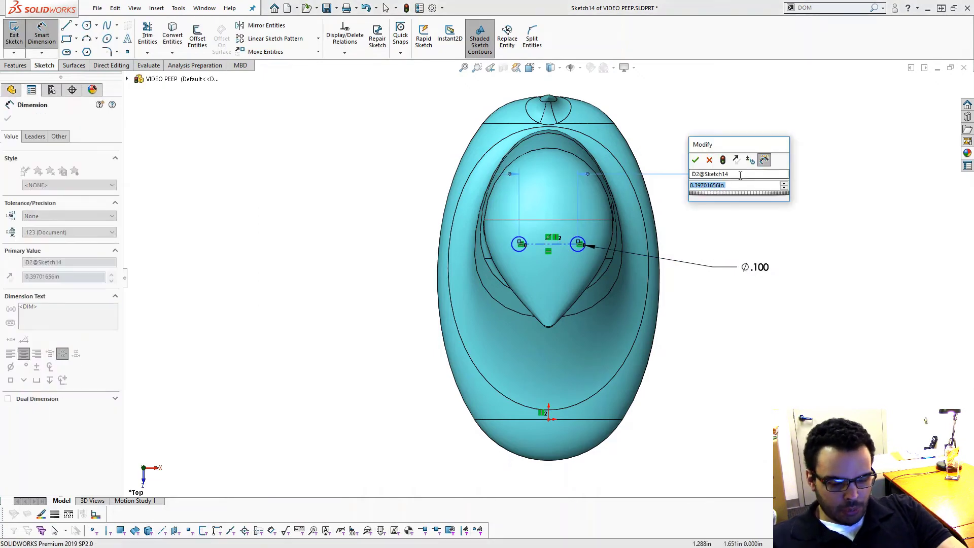
{"action": "type", "text": ".6"}
{"action": "key", "text": "Return"}
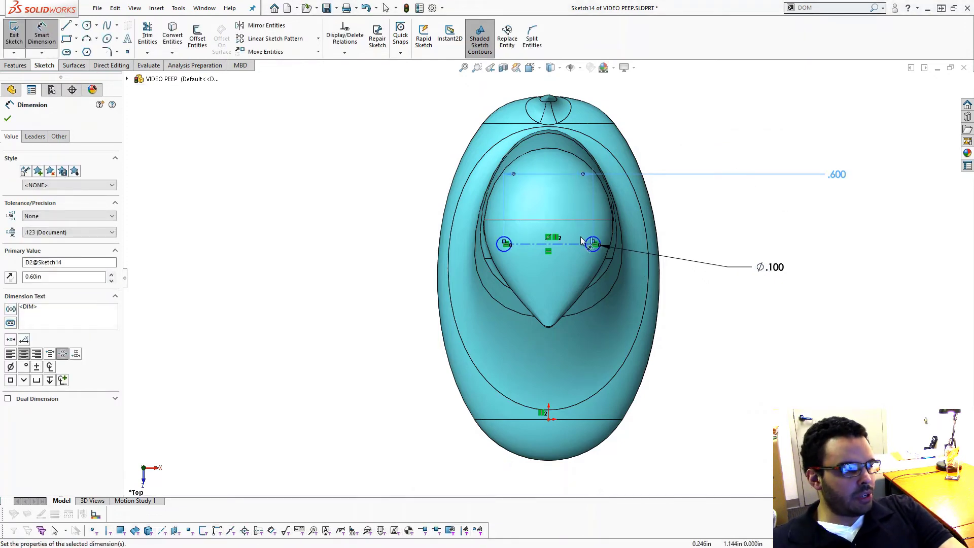
{"action": "key", "text": "Escape"}
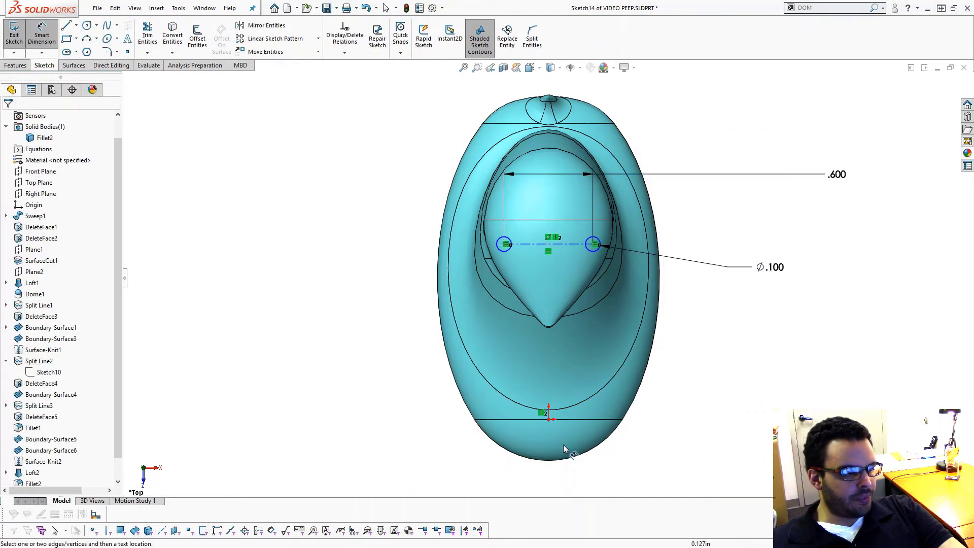
Step: Dimension the eye centreline 1.200 above the origin
{"action": "left_click", "coordinate": [572, 247]}
{"action": "left_click", "coordinate": [553, 419]}
{"action": "left_click", "coordinate": [700, 342]}
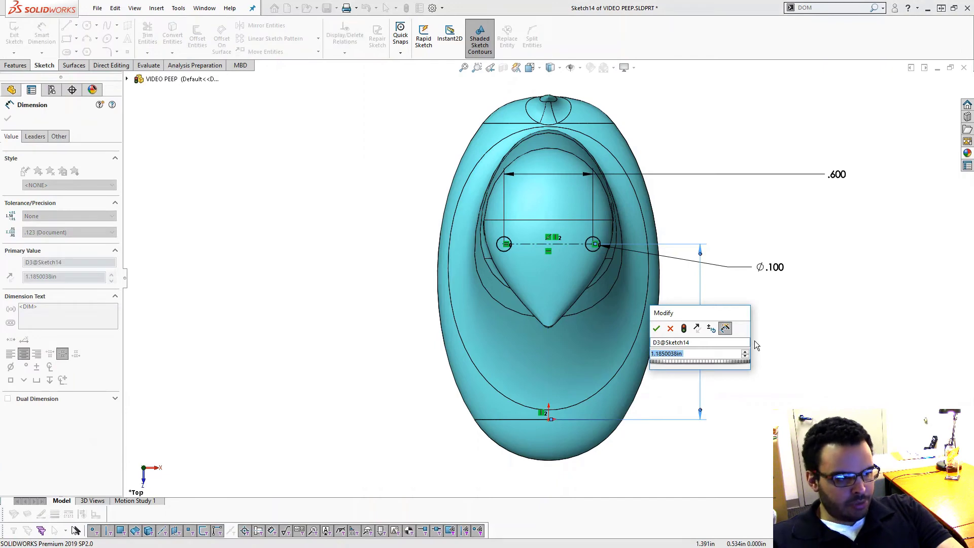
{"action": "type", "text": "1.2"}
{"action": "key", "text": "Return"}
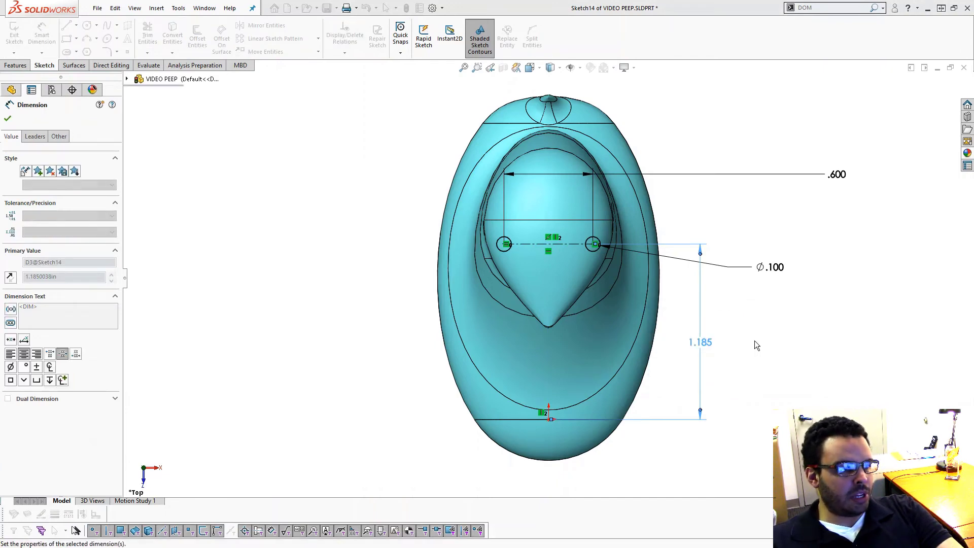
{"action": "key", "text": "Escape"}
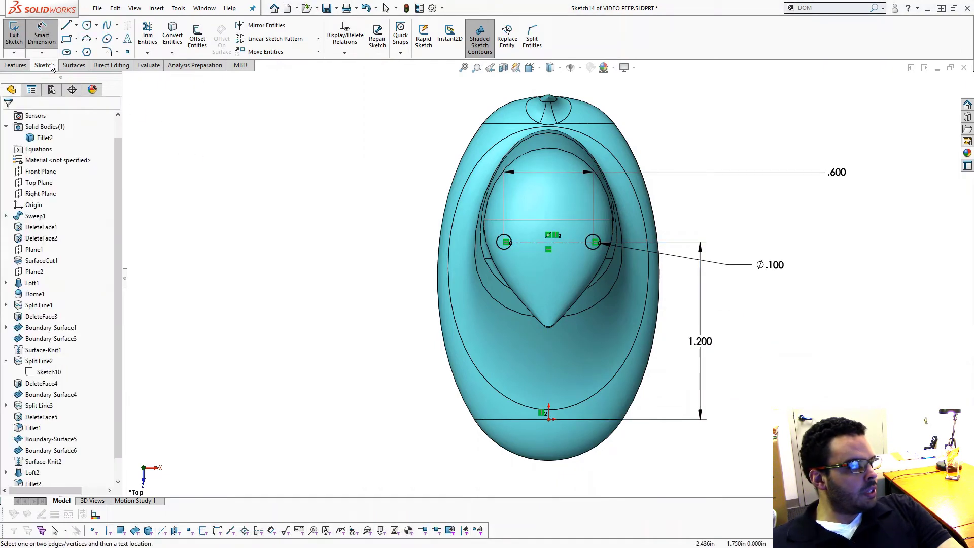
Step: Wrap Sketch14's eye circles onto the bird's head face to create Wrap1
{"action": "mouse_move", "coordinate": [397, 290]}
{"action": "middle_mouse_down"}
{"action": "mouse_move", "coordinate": [353, 212]}
{"action": "mouse_move", "coordinate": [369, 261]}
{"action": "mouse_move", "coordinate": [358, 204]}
{"action": "middle_mouse_up"}
{"action": "key", "text": "Escape"}
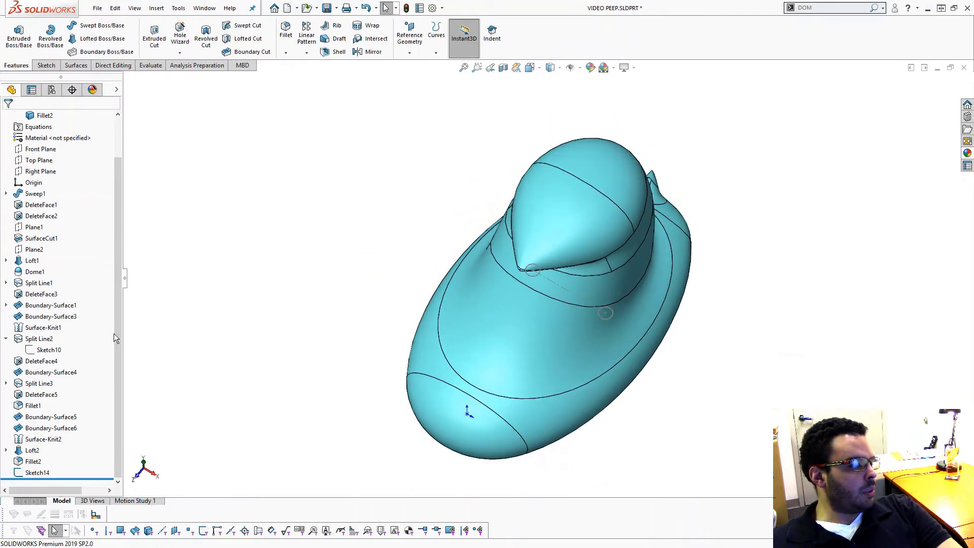
{"action": "left_click", "coordinate": [50, 474]}
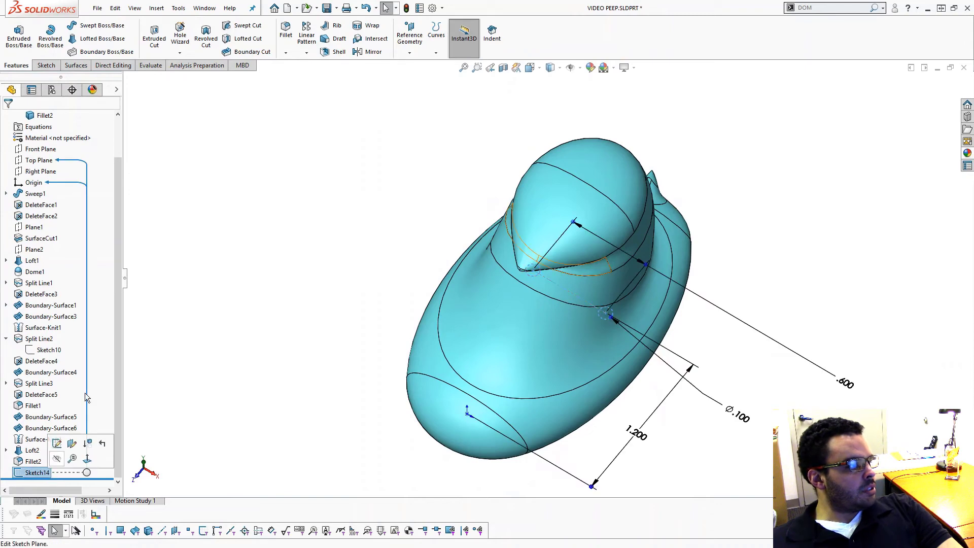
{"action": "left_click", "coordinate": [370, 26]}
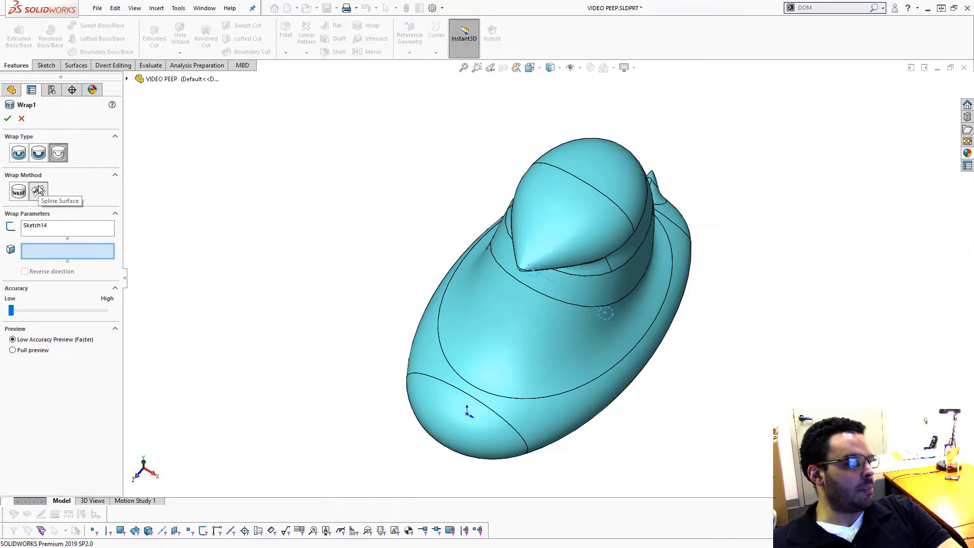
{"action": "left_click", "coordinate": [562, 210]}
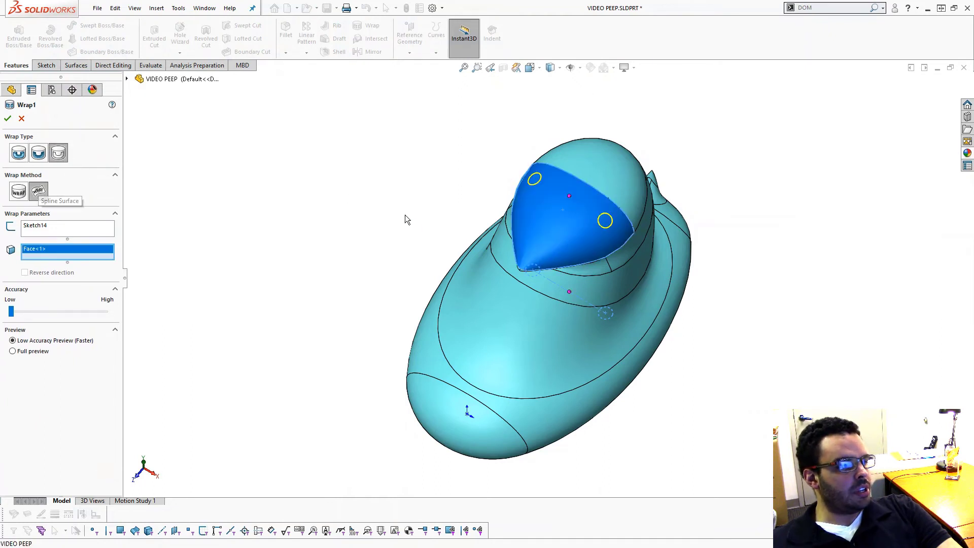
{"action": "scroll", "coordinate": [568, 216], "scroll_direction": "down", "scroll_amount": 3}
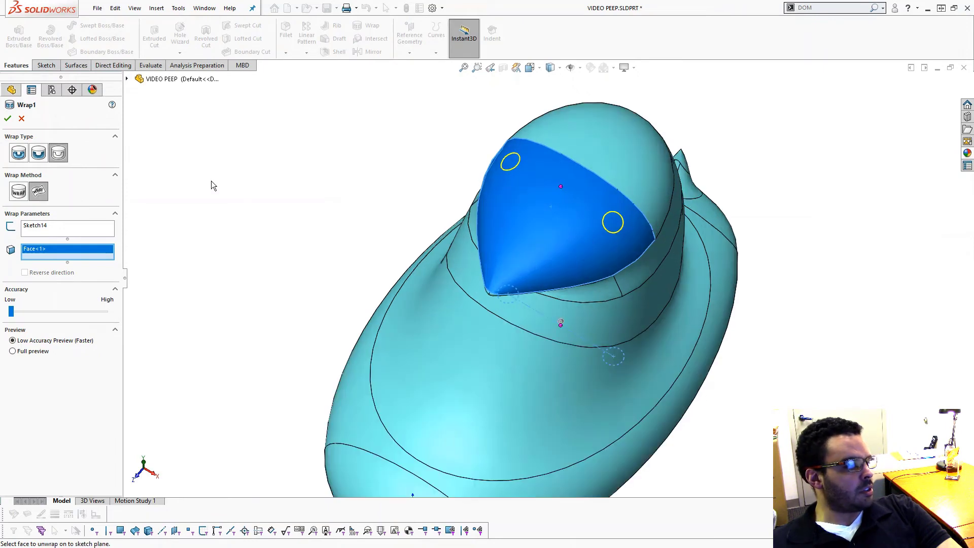
{"action": "left_click", "coordinate": [8, 119]}
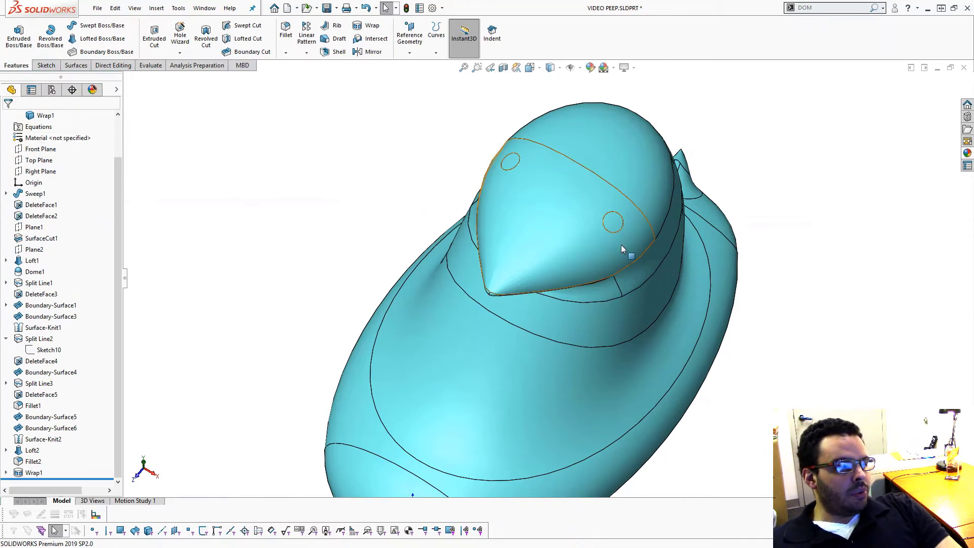
{"action": "middle_click_drag", "start_coordinate": [624, 250], "coordinate": [607, 209]}
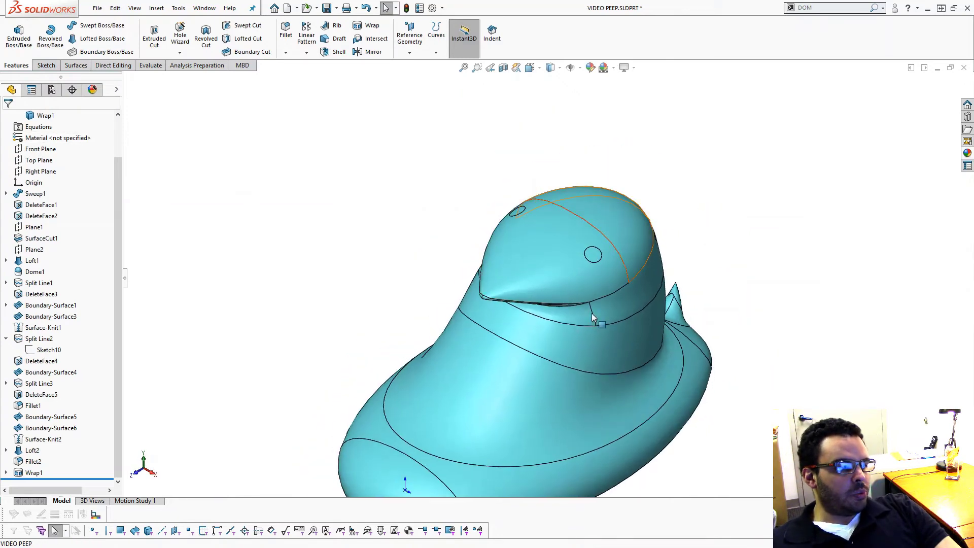
Step: Try a black appearance on the Wrap1 faces, then cancel it
{"action": "scroll", "coordinate": [593, 321], "scroll_direction": "up", "scroll_amount": 3}
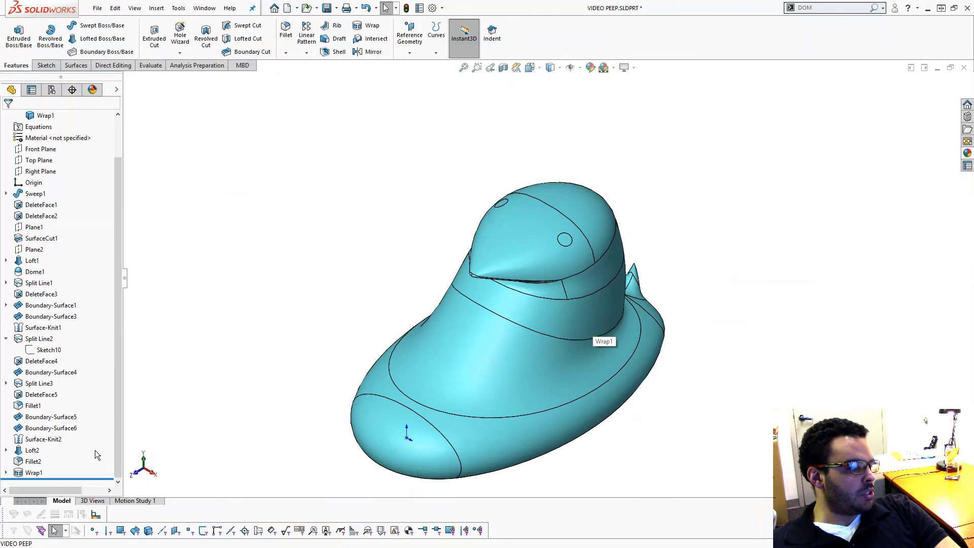
{"action": "right_click", "coordinate": [34, 472]}
{"action": "left_click", "coordinate": [90, 308]}
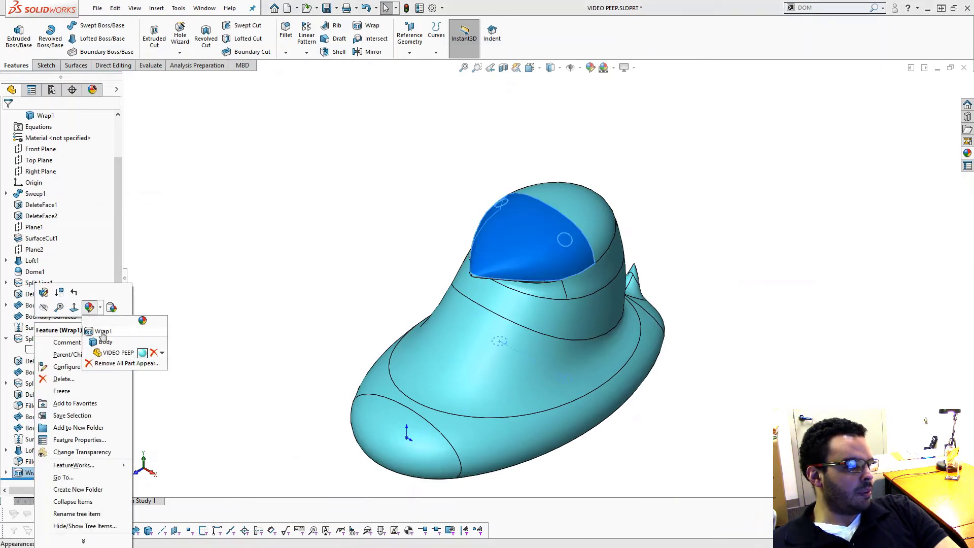
{"action": "left_click", "coordinate": [103, 332]}
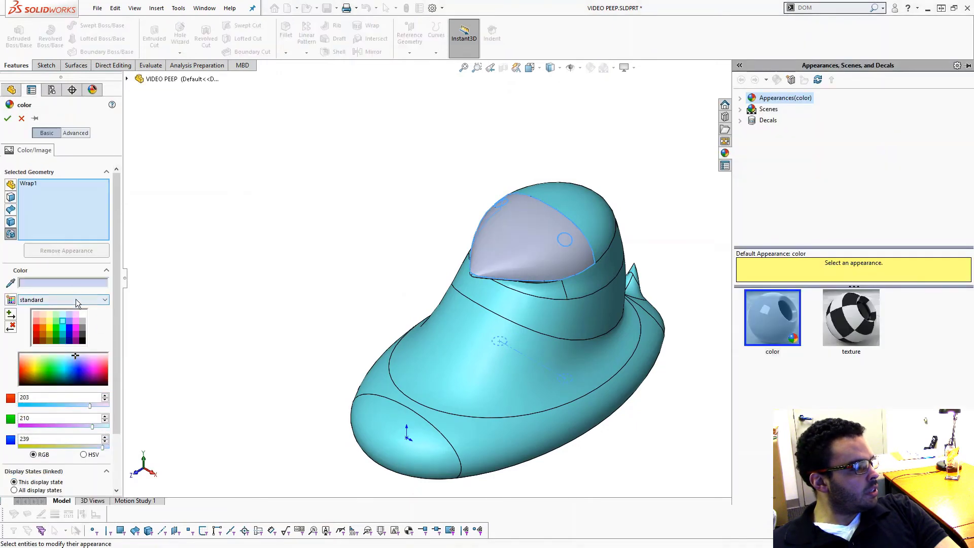
{"action": "left_click", "coordinate": [83, 339]}
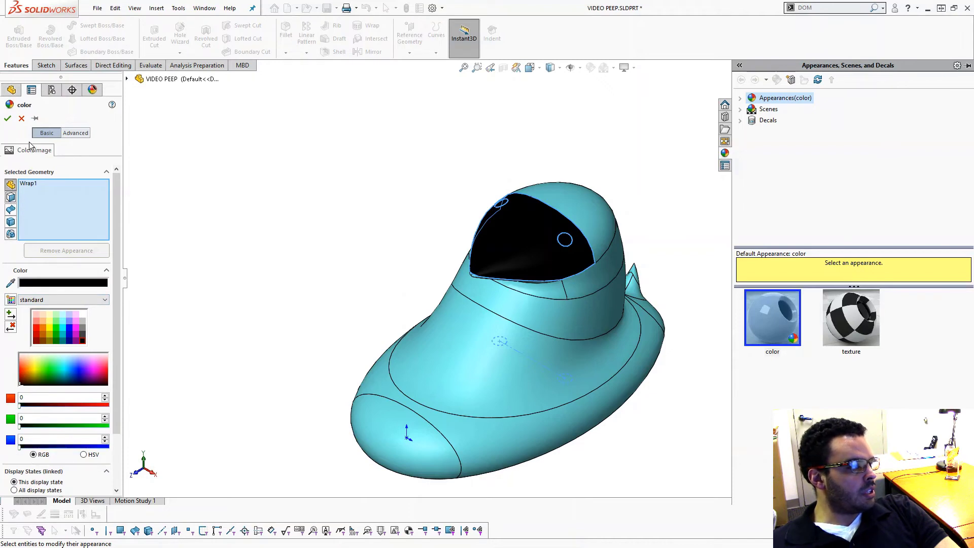
{"action": "left_click", "coordinate": [21, 119]}
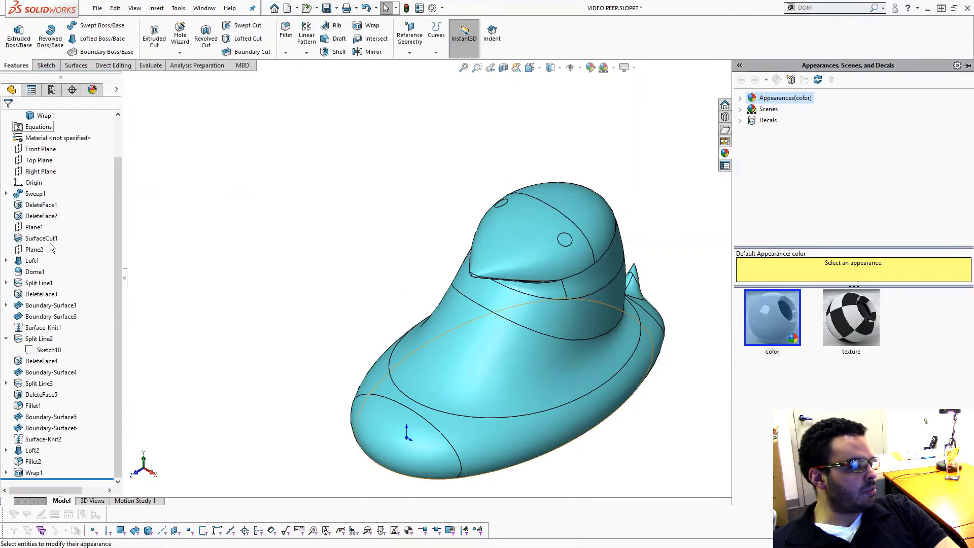
Step: Apply a black face appearance to both eye faces
{"action": "left_click", "coordinate": [564, 241]}
{"action": "left_click", "coordinate": [654, 194]}
{"action": "left_click", "coordinate": [659, 215]}
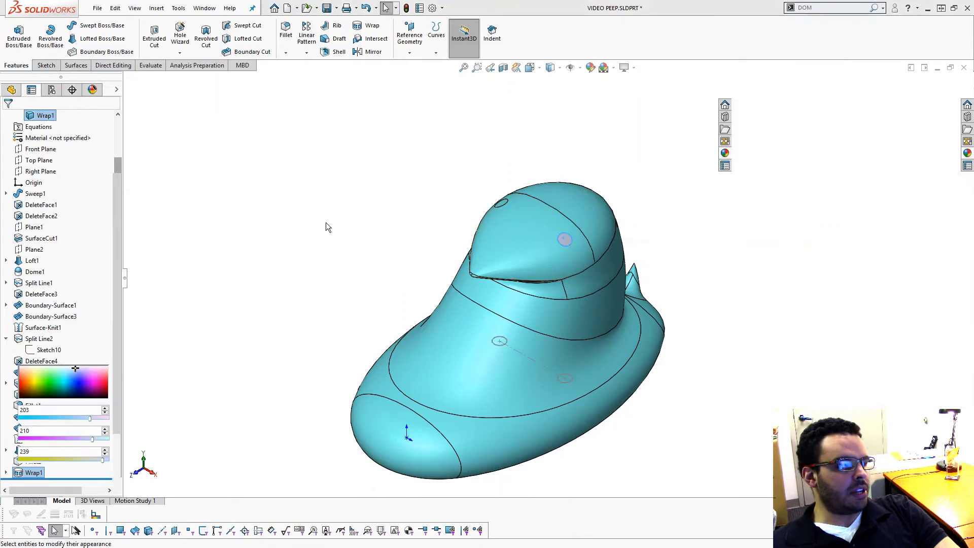
{"action": "left_click", "coordinate": [82, 339]}
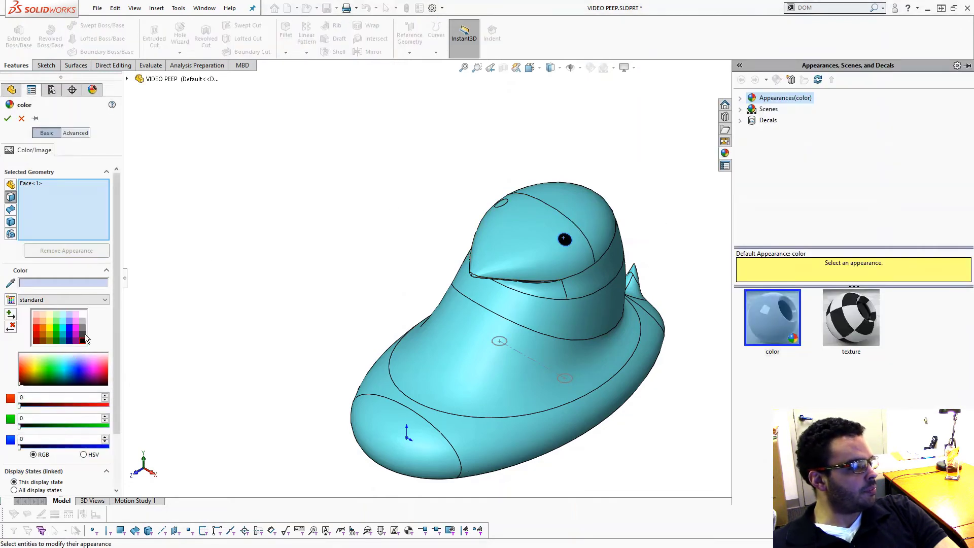
{"action": "left_click", "coordinate": [500, 203]}
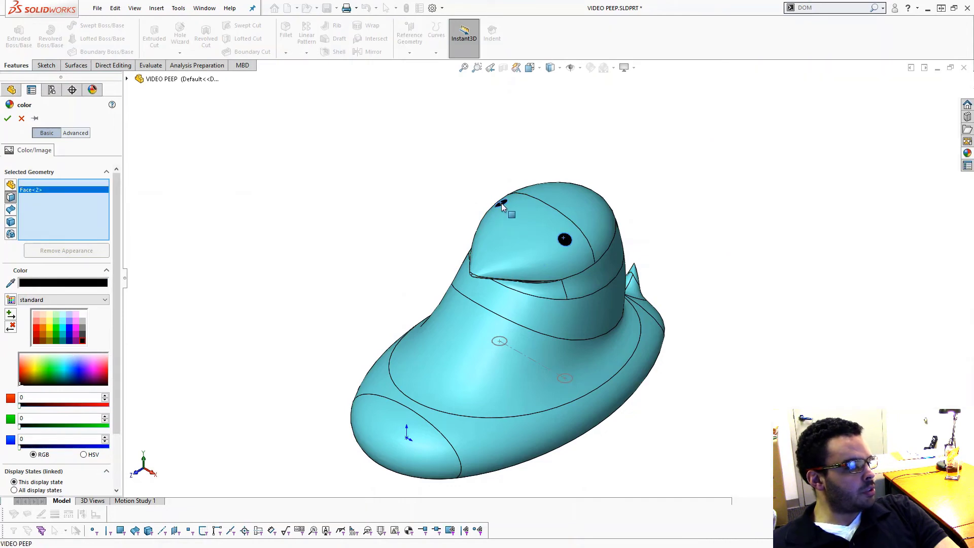
{"action": "left_click", "coordinate": [8, 118]}
{"action": "scroll", "coordinate": [565, 319], "scroll_direction": "up", "scroll_amount": 3}
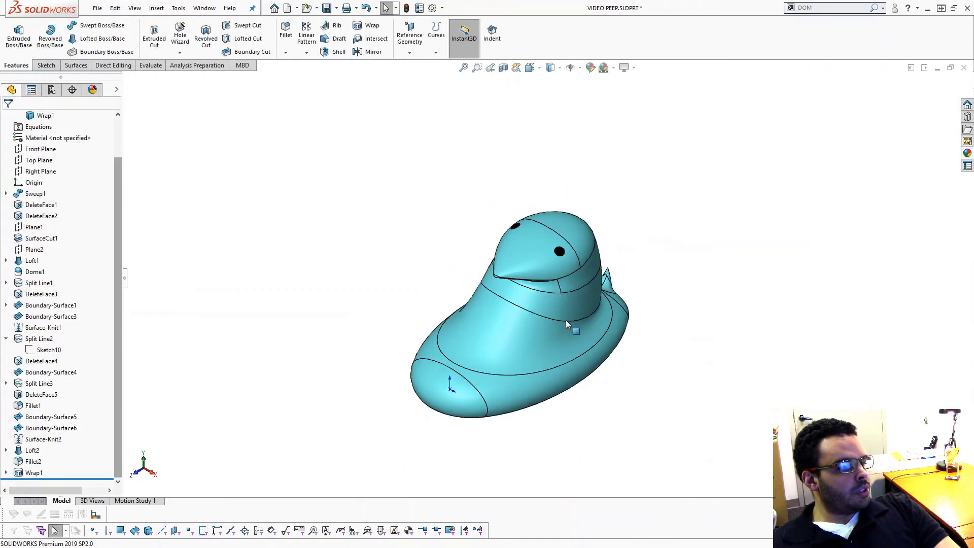
{"action": "scroll", "coordinate": [667, 311], "scroll_direction": "down", "scroll_amount": 2}
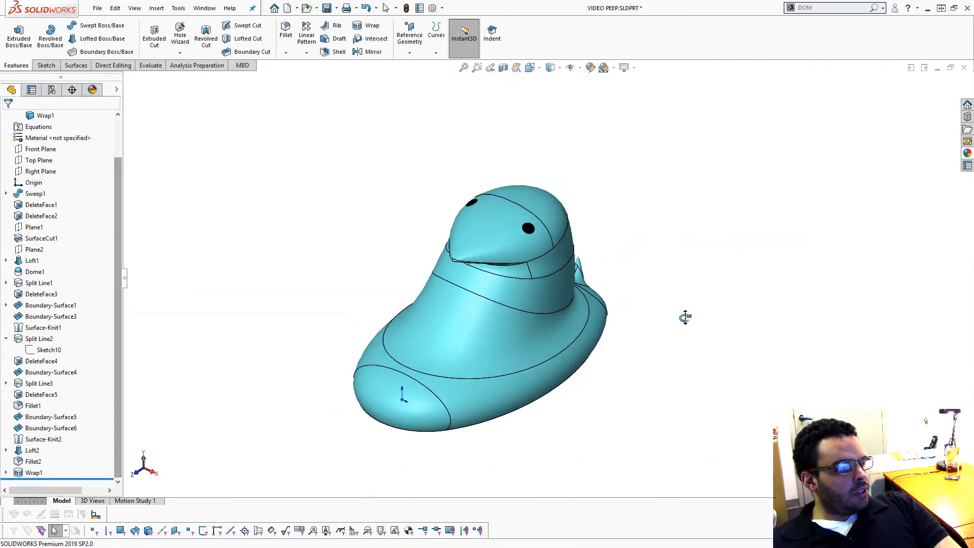
{"action": "left_click", "coordinate": [551, 67]}
Step: View the model shaded without edges from the front, then restore Shaded With Edges
{"action": "left_click", "coordinate": [551, 95]}
{"action": "mouse_move", "coordinate": [571, 135]}
{"action": "middle_mouse_down"}
{"action": "mouse_move", "coordinate": [561, 183]}
{"action": "mouse_move", "coordinate": [587, 137]}
{"action": "mouse_move", "coordinate": [656, 203]}
{"action": "mouse_move", "coordinate": [595, 191]}
{"action": "middle_mouse_up"}
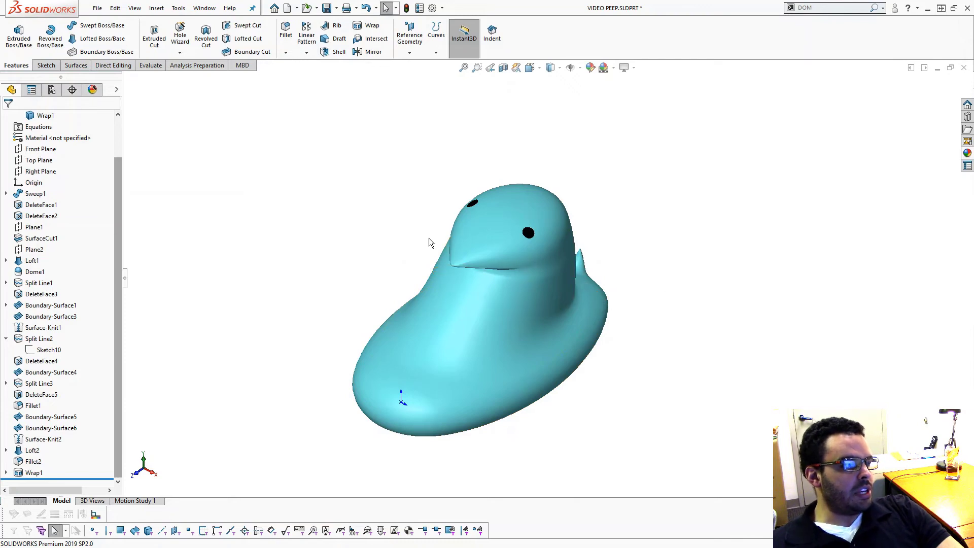
{"action": "left_click", "coordinate": [555, 86]}
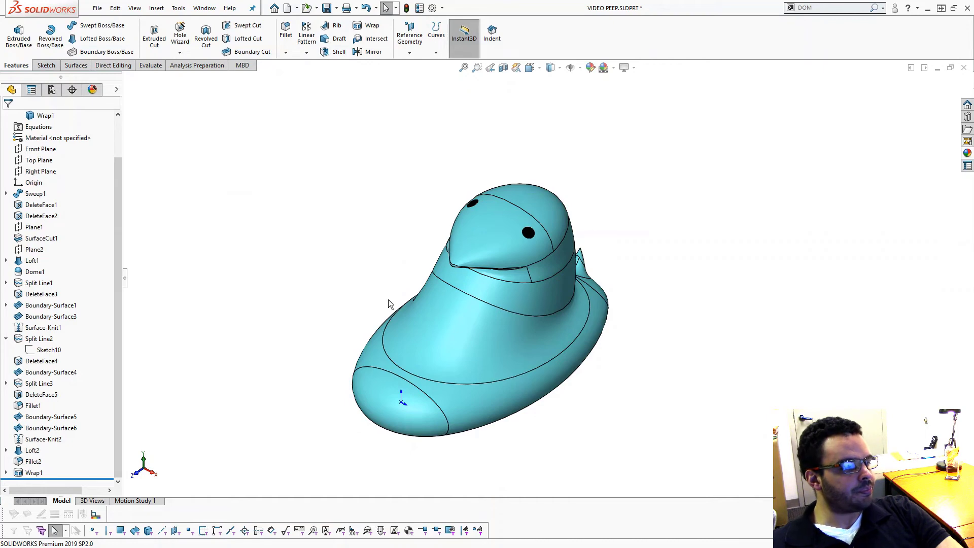
{"action": "scroll", "coordinate": [65, 202], "scroll_direction": "up", "scroll_amount": 2}
Step: Remove the color<2> black appearance from the DisplayManager appearances list
{"action": "left_click", "coordinate": [51, 90]}
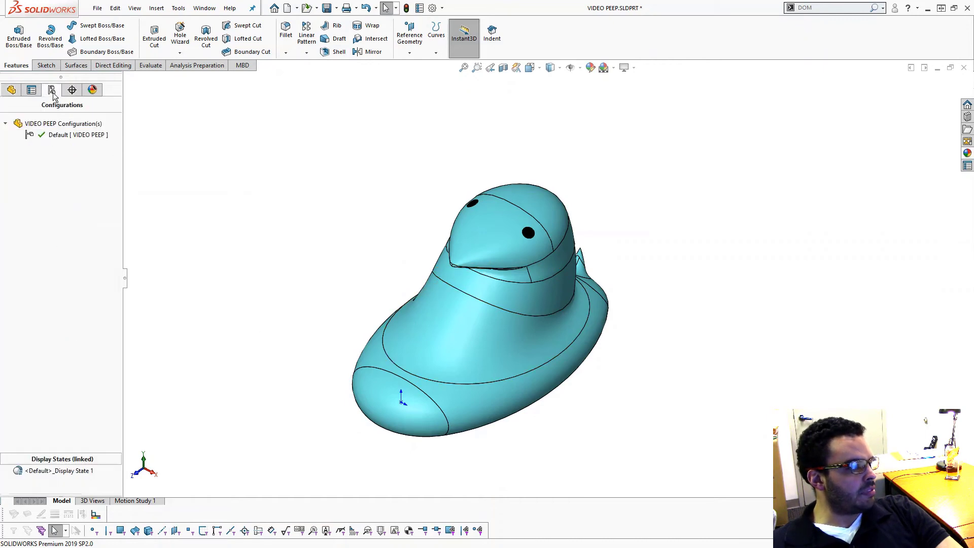
{"action": "left_click", "coordinate": [93, 90]}
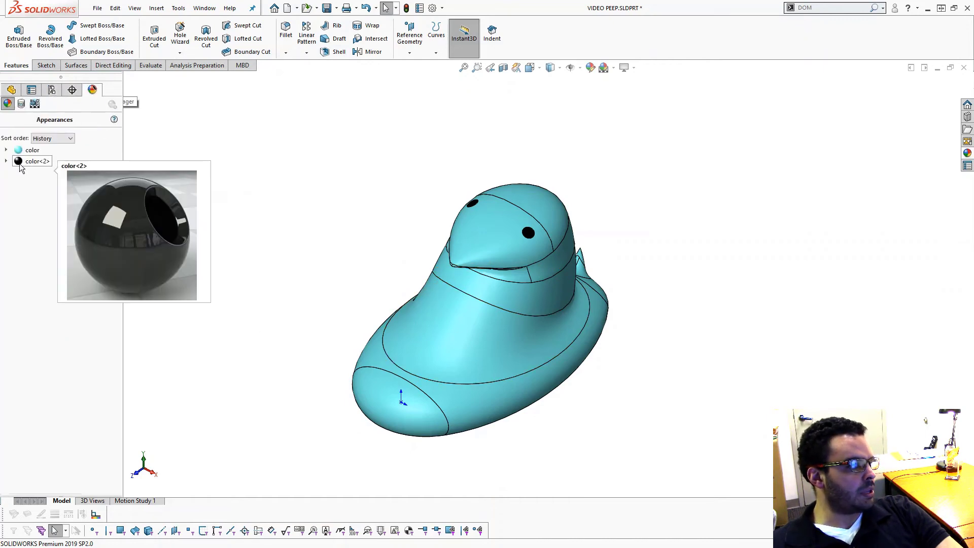
{"action": "right_click", "coordinate": [23, 165]}
{"action": "left_click", "coordinate": [66, 208]}
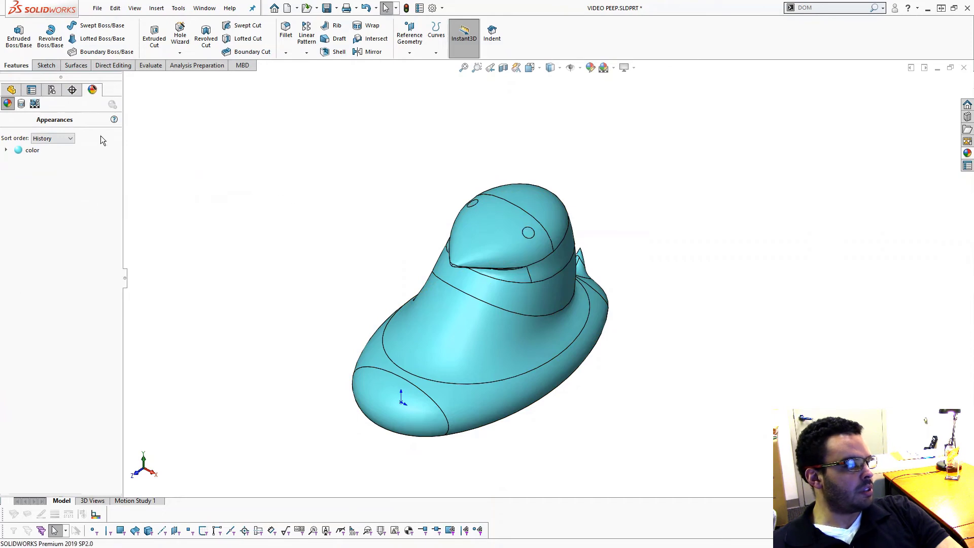
{"action": "left_click", "coordinate": [11, 90]}
Step: Orbit around the head to check the eyes are plain cyan again
{"action": "middle_click_drag", "start_coordinate": [576, 318], "coordinate": [504, 197]}
{"action": "scroll", "coordinate": [505, 198], "scroll_direction": "down", "scroll_amount": 2}
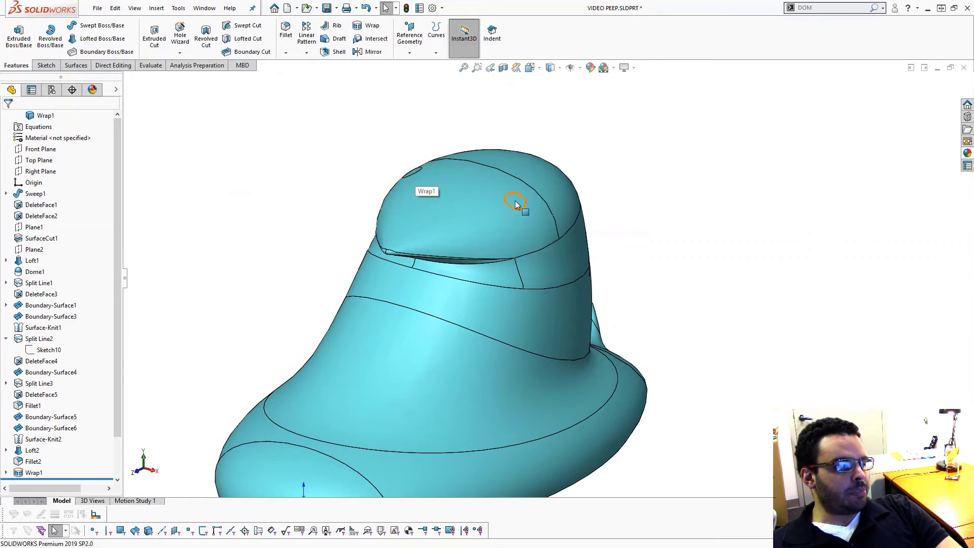
{"action": "scroll", "coordinate": [528, 225], "scroll_direction": "down", "scroll_amount": 2}
{"action": "left_click", "coordinate": [528, 225]}
{"action": "left_click", "coordinate": [257, 167]}
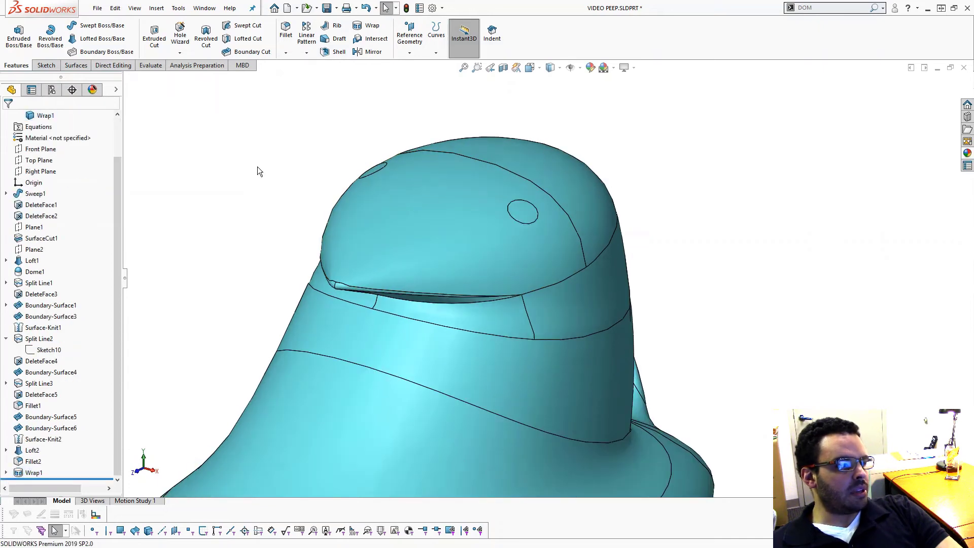
{"action": "middle_click_drag", "start_coordinate": [257, 168], "coordinate": [276, 183]}
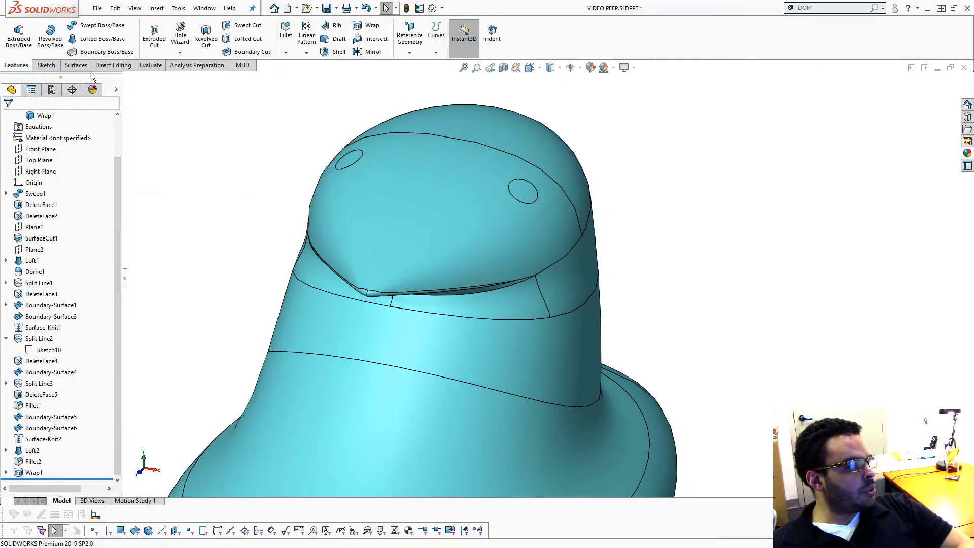
{"action": "left_click", "coordinate": [76, 65]}
Step: Copy both eye faces as surfaces with a 0 distance Offset Surface
{"action": "left_click", "coordinate": [225, 39]}
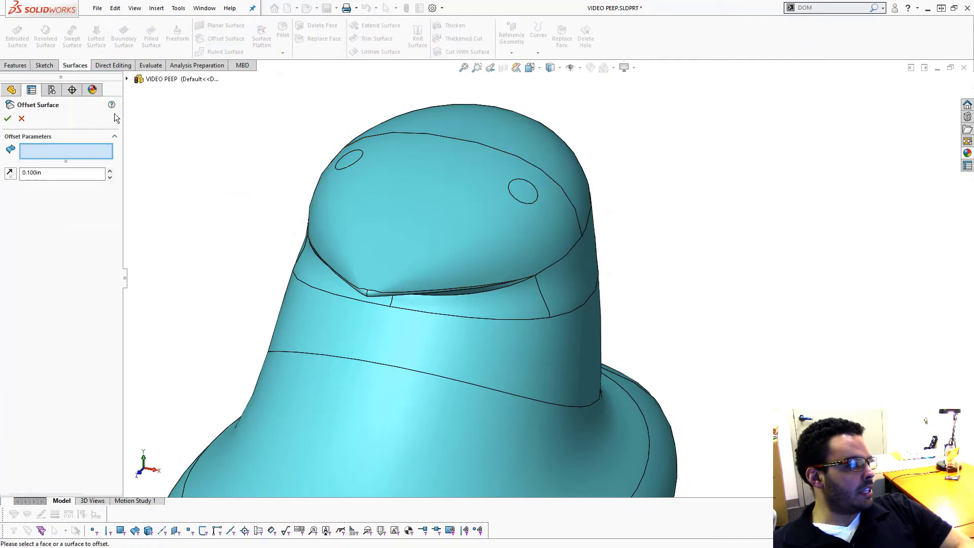
{"action": "double_click", "coordinate": [55, 171]}
{"action": "type", "text": "0"}
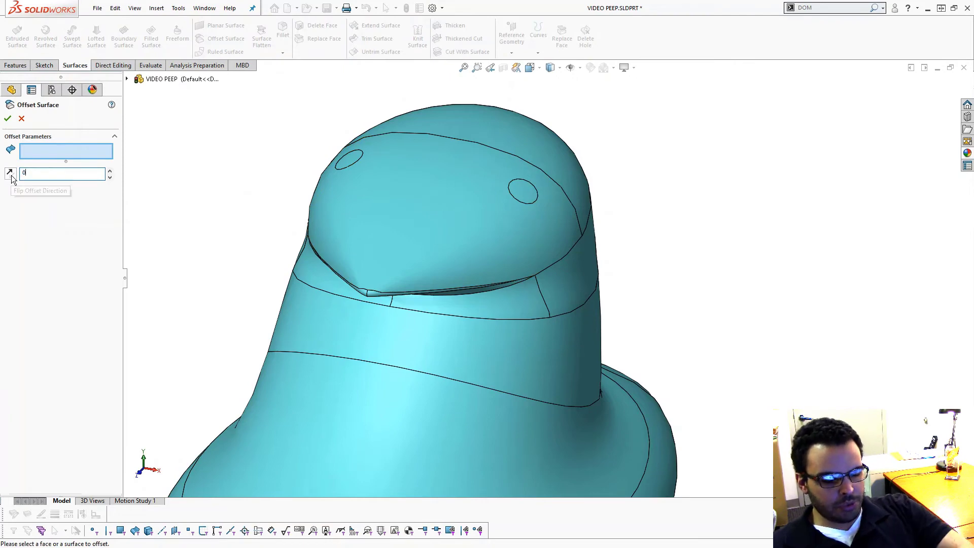
{"action": "key", "text": "Return"}
{"action": "left_click", "coordinate": [44, 150]}
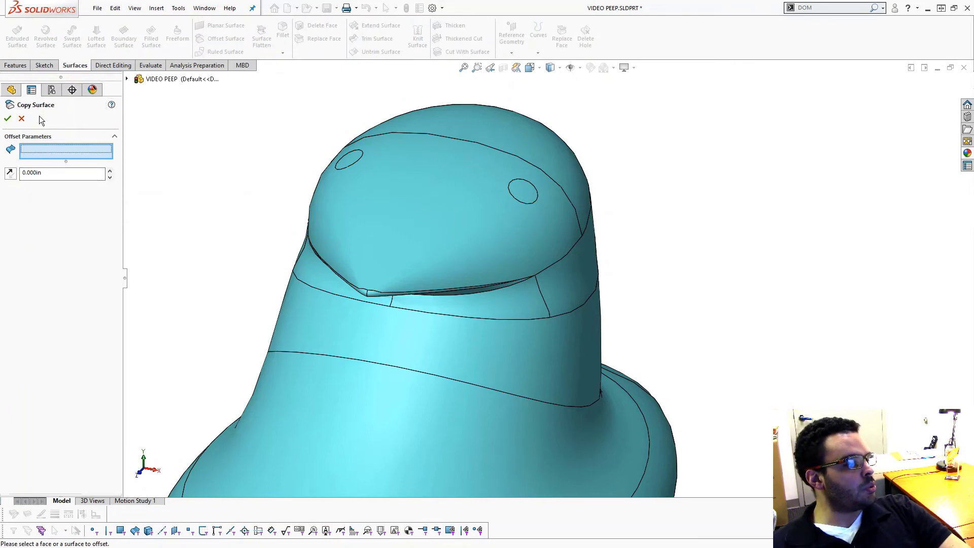
{"action": "left_click", "coordinate": [349, 159]}
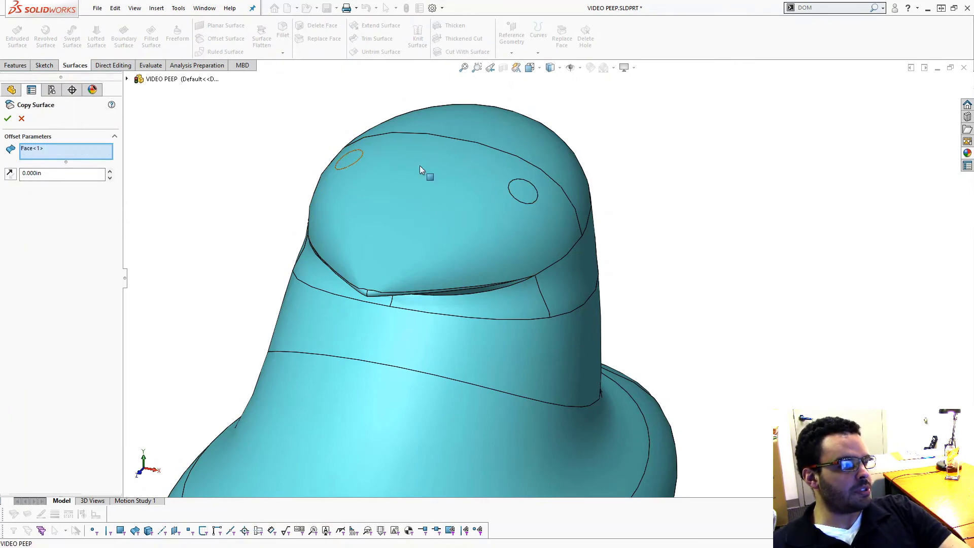
{"action": "left_click", "coordinate": [525, 192]}
{"action": "right_click", "coordinate": [482, 205]}
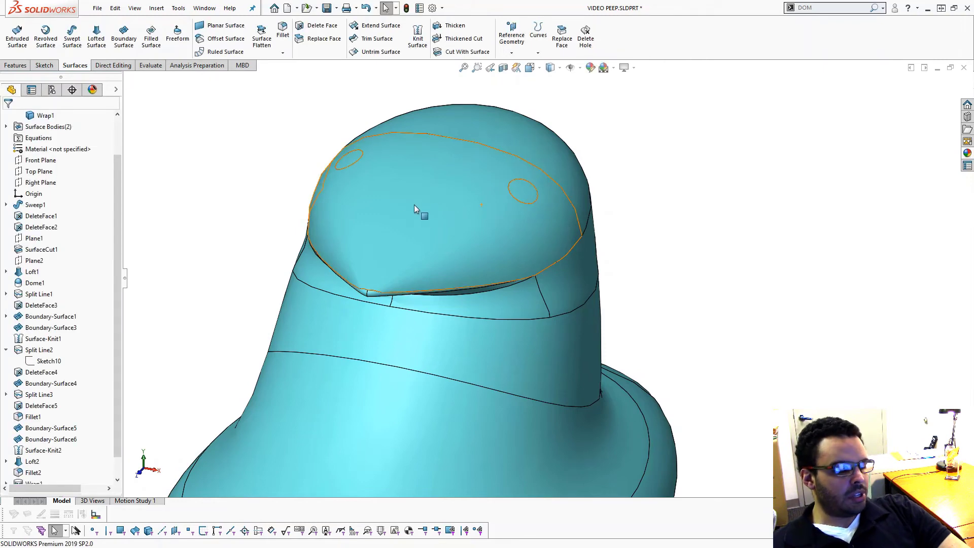
Step: Hide the main body and begin thickening the left eye surface
{"action": "key", "text": "Tab"}
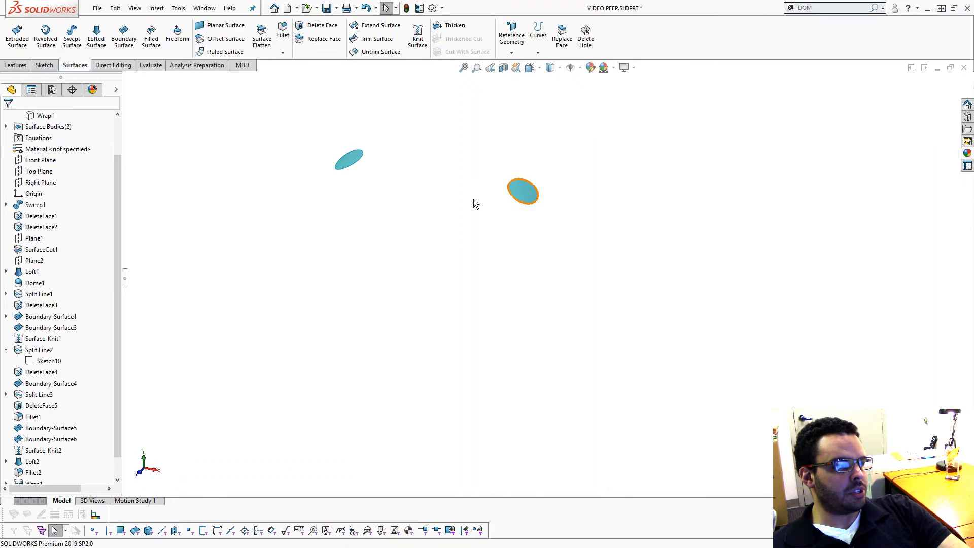
{"action": "key", "text": "shift+Tab"}
{"action": "key", "text": "Tab"}
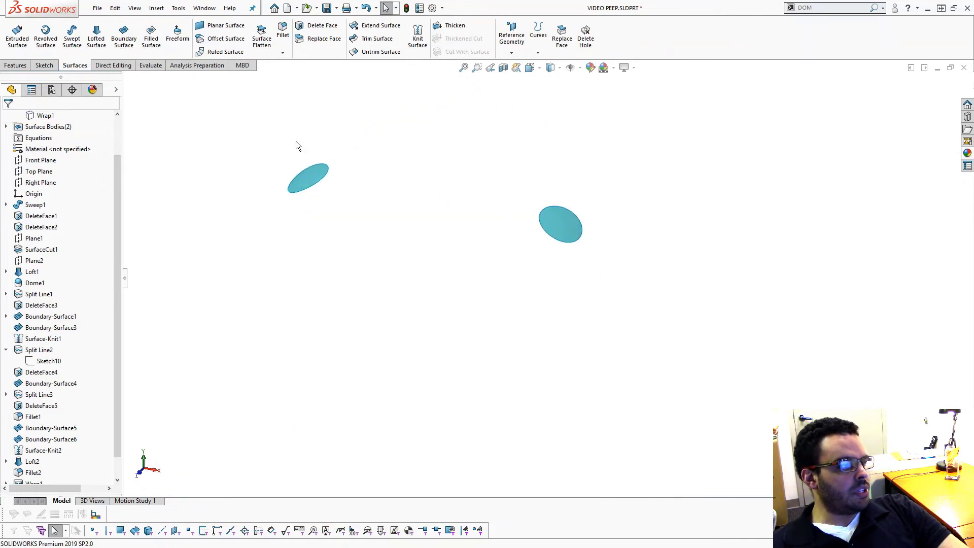
{"action": "scroll", "coordinate": [378, 109], "scroll_direction": "down", "scroll_amount": 2}
{"action": "left_click", "coordinate": [443, 23]}
{"action": "left_click", "coordinate": [326, 182]}
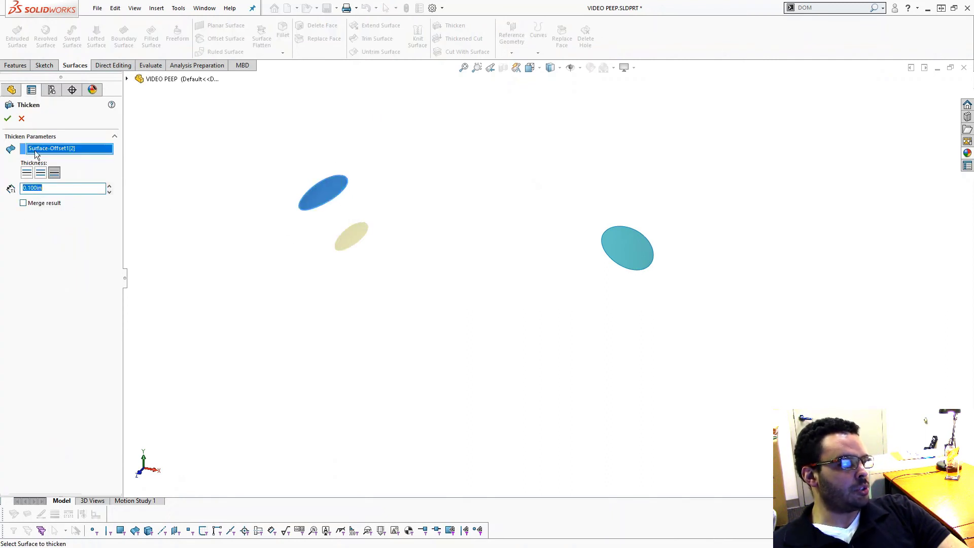
Step: Thicken both eye surfaces into separate solids, Thicken1 and Thicken2
{"action": "left_click", "coordinate": [8, 118]}
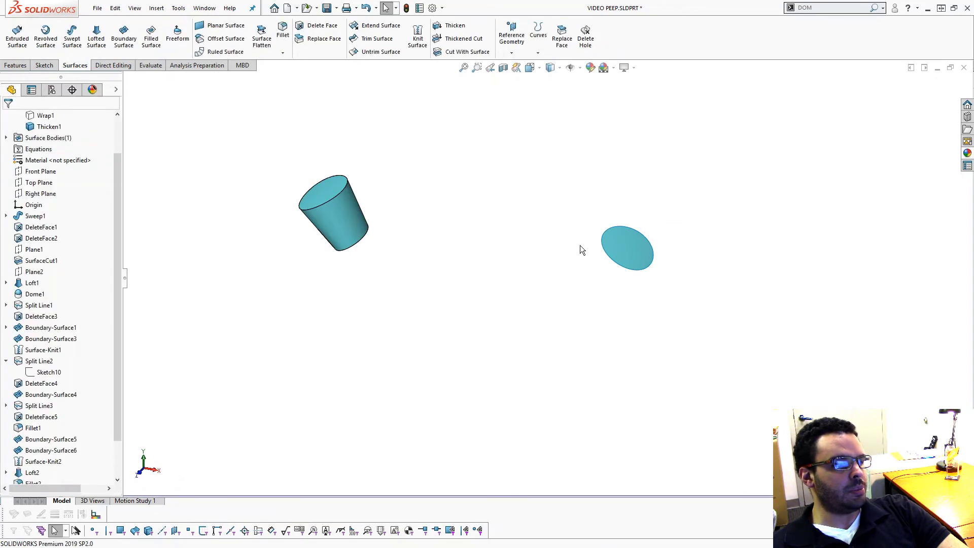
{"action": "left_click", "coordinate": [452, 25]}
{"action": "left_click", "coordinate": [606, 239]}
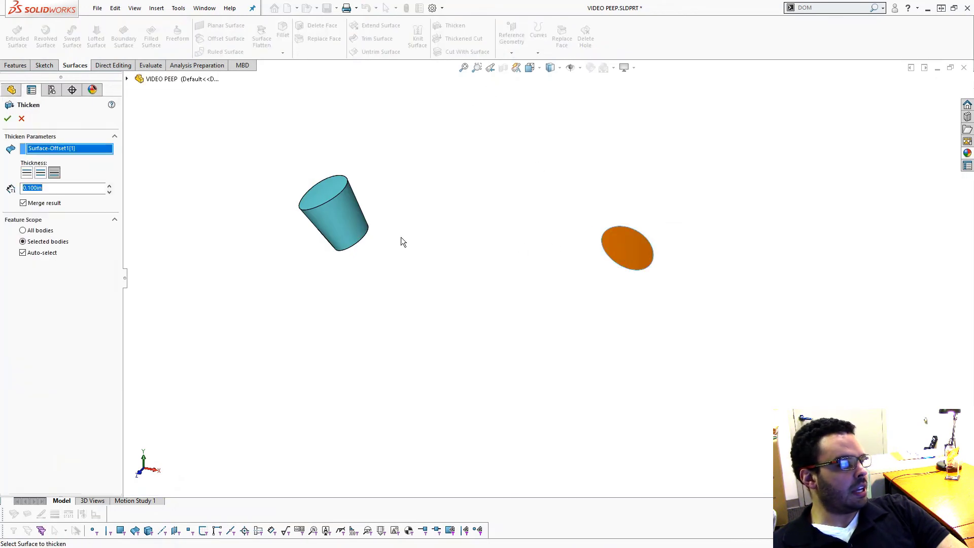
{"action": "left_click", "coordinate": [35, 204]}
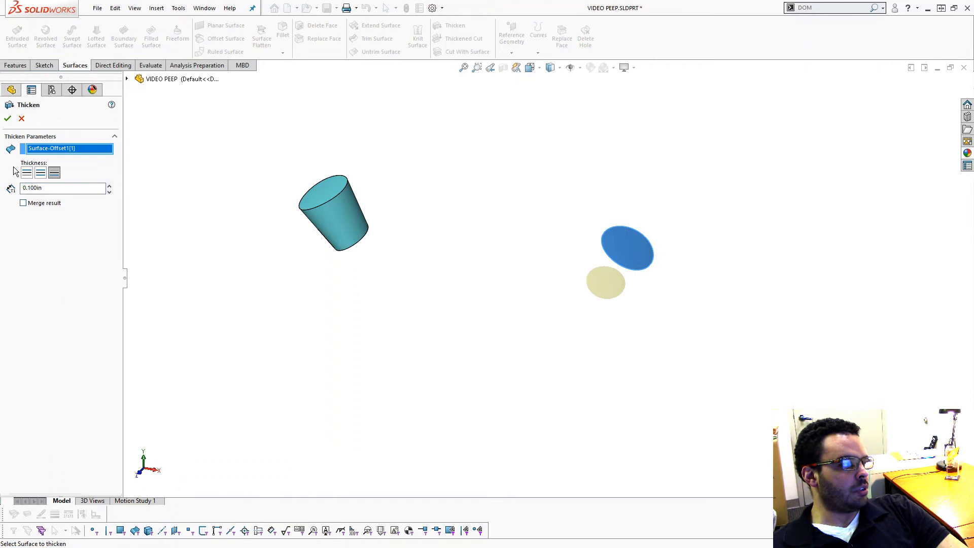
{"action": "left_click", "coordinate": [8, 120]}
Step: Hide the main body so only the two eye bodies remain visible
{"action": "scroll", "coordinate": [462, 251], "scroll_direction": "up", "scroll_amount": 1}
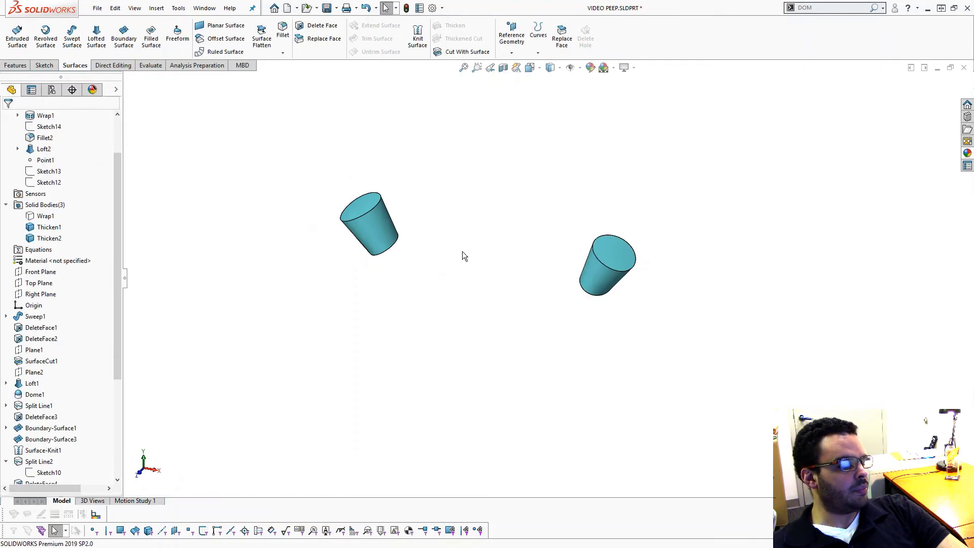
{"action": "key", "text": "shift+Tab"}
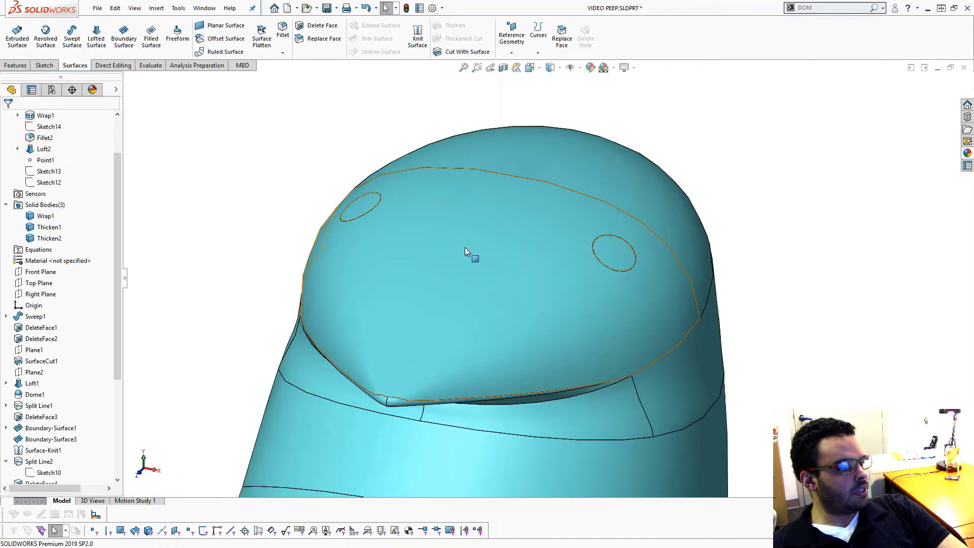
{"action": "key", "text": "Tab"}
{"action": "scroll", "coordinate": [77, 223], "scroll_direction": "up", "scroll_amount": 2}
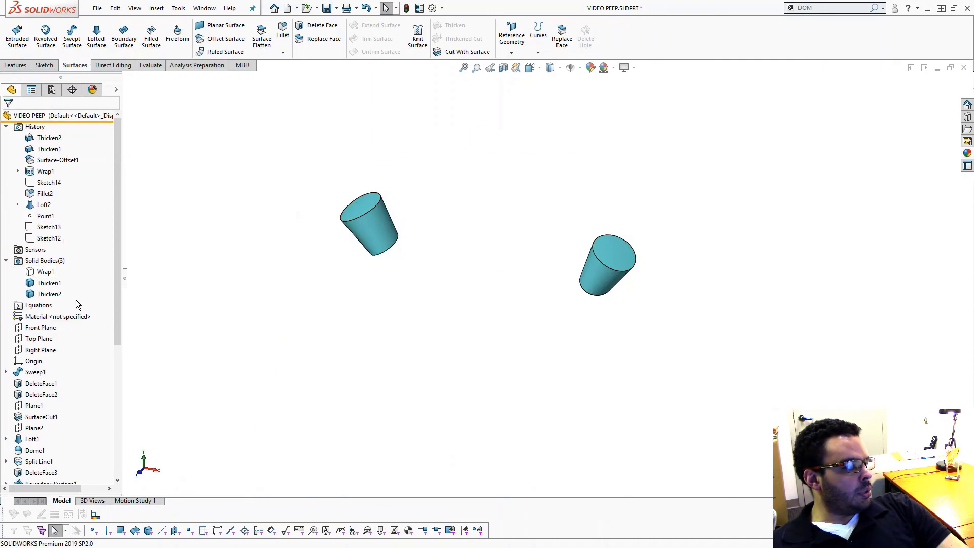
Step: Give the Thicken1 and Thicken2 eye bodies a black body appearance
{"action": "left_click", "coordinate": [49, 294]}
{"action": "left_click", "coordinate": [43, 283], "text": "ctrl"}
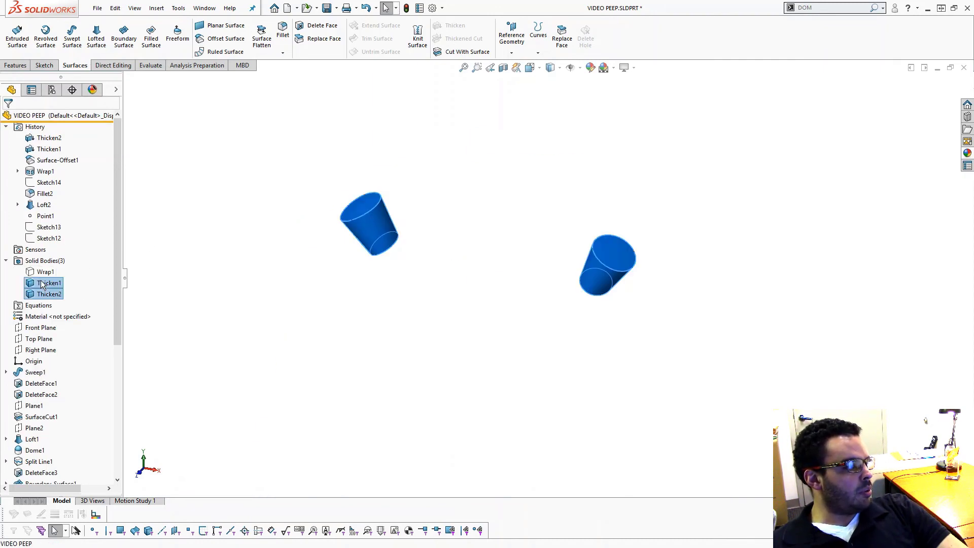
{"action": "right_click", "coordinate": [42, 284]}
{"action": "mouse_move", "coordinate": [96, 274]}
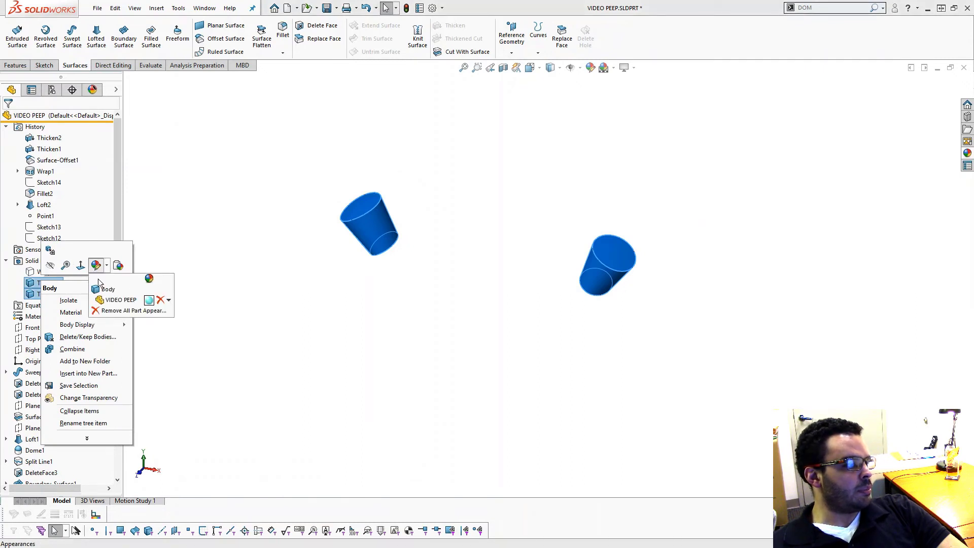
{"action": "left_click", "coordinate": [118, 300]}
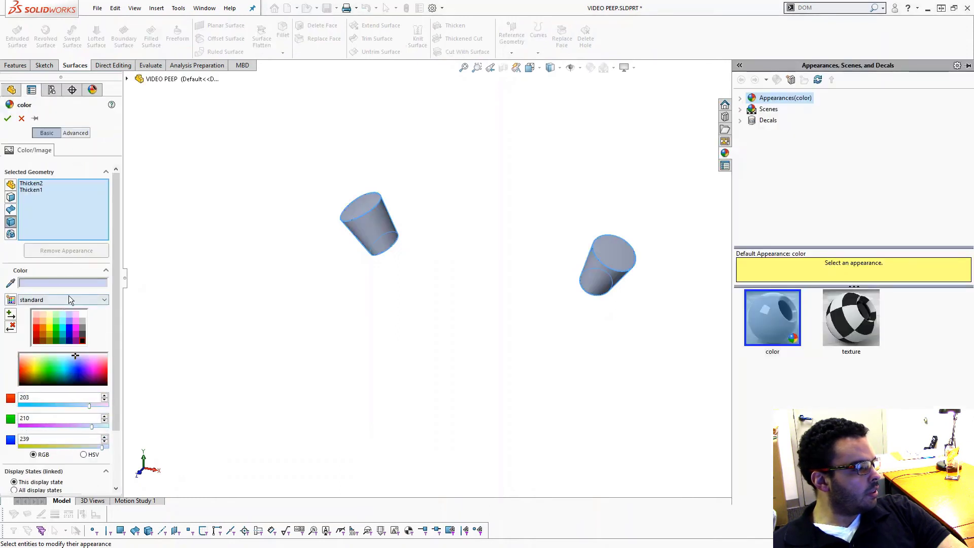
{"action": "left_click", "coordinate": [82, 339]}
{"action": "left_click", "coordinate": [8, 118]}
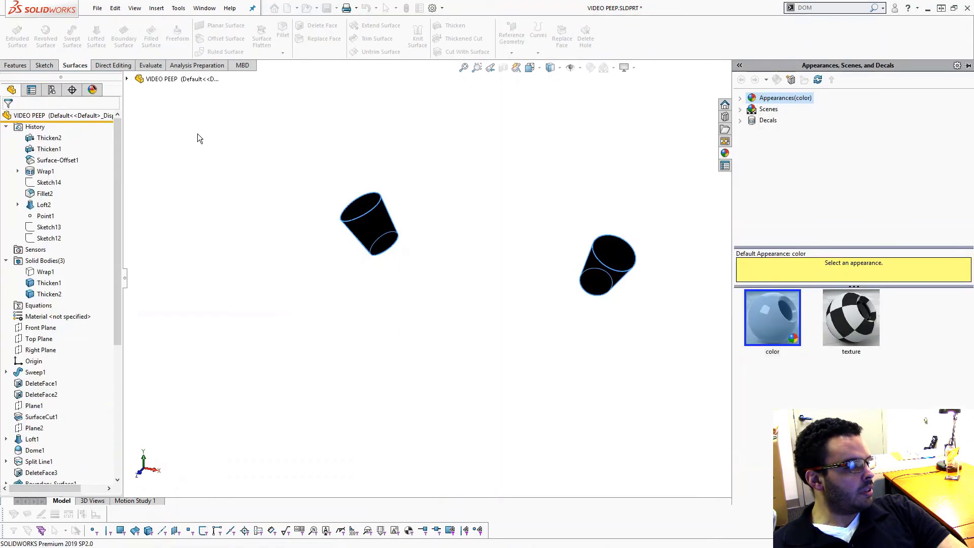
Step: Orbit and zoom around the bird's head to inspect the black eyes
{"action": "middle_click_drag", "start_coordinate": [468, 298], "coordinate": [600, 302]}
{"action": "scroll", "coordinate": [735, 233], "scroll_direction": "down", "scroll_amount": 5}
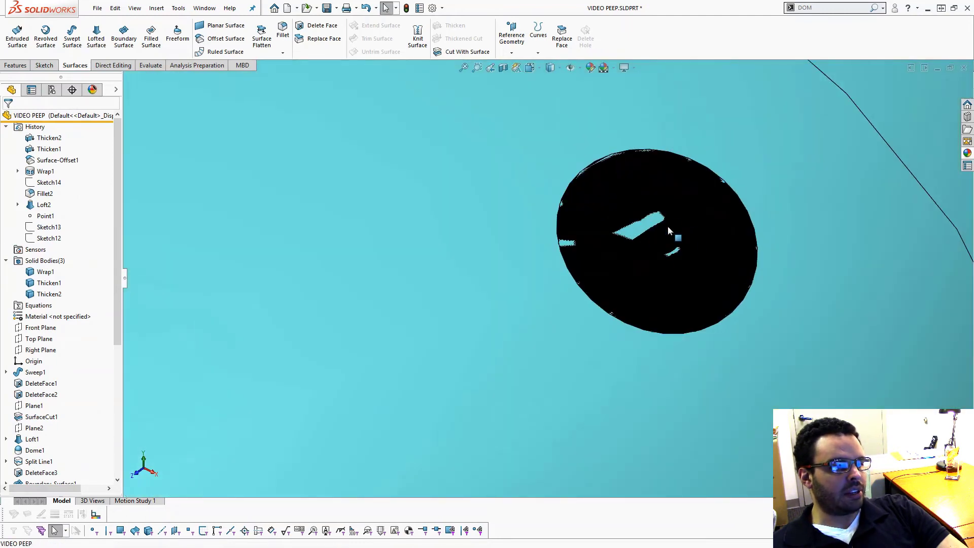
{"action": "scroll", "coordinate": [668, 231], "scroll_direction": "up", "scroll_amount": 6}
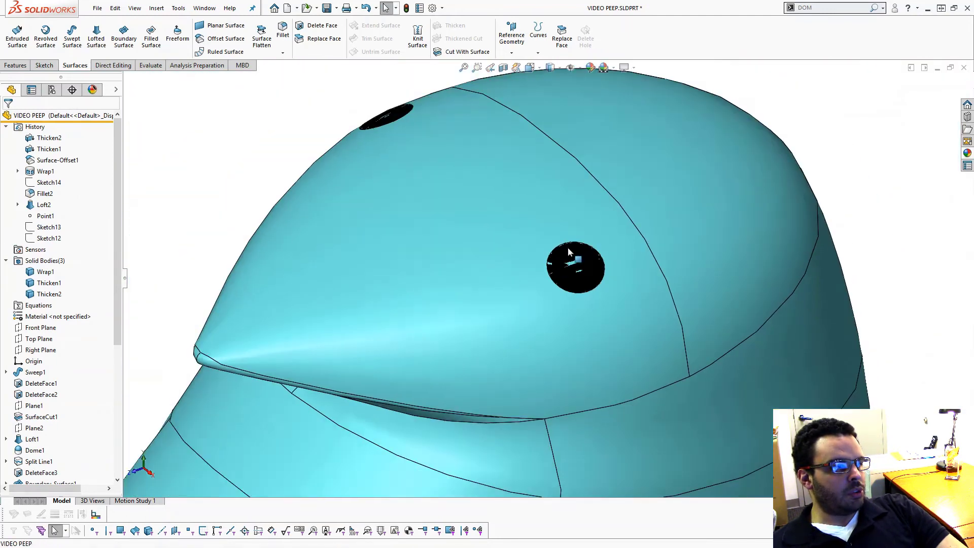
{"action": "scroll", "coordinate": [567, 252], "scroll_direction": "up", "scroll_amount": 3}
{"action": "scroll", "coordinate": [580, 268], "scroll_direction": "down", "scroll_amount": 8}
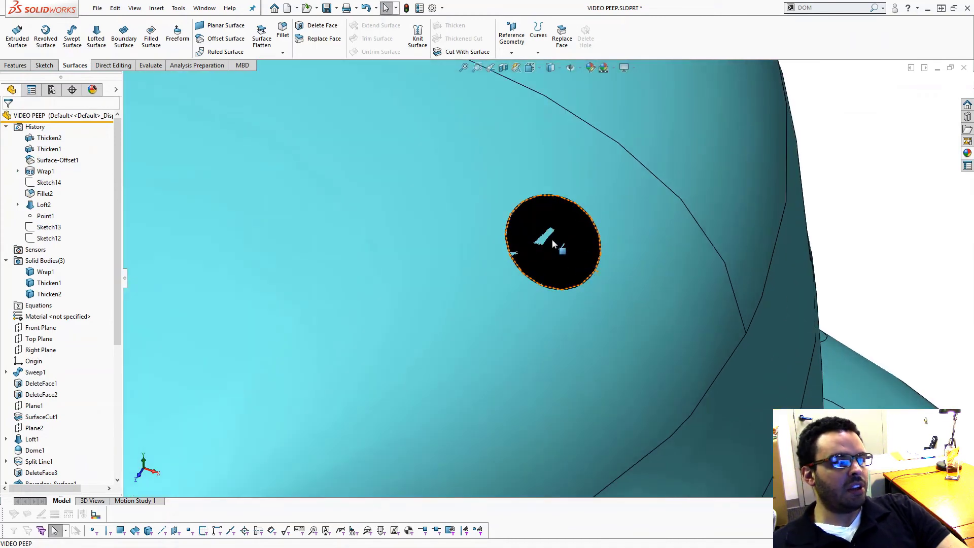
{"action": "scroll", "coordinate": [552, 244], "scroll_direction": "up", "scroll_amount": 10}
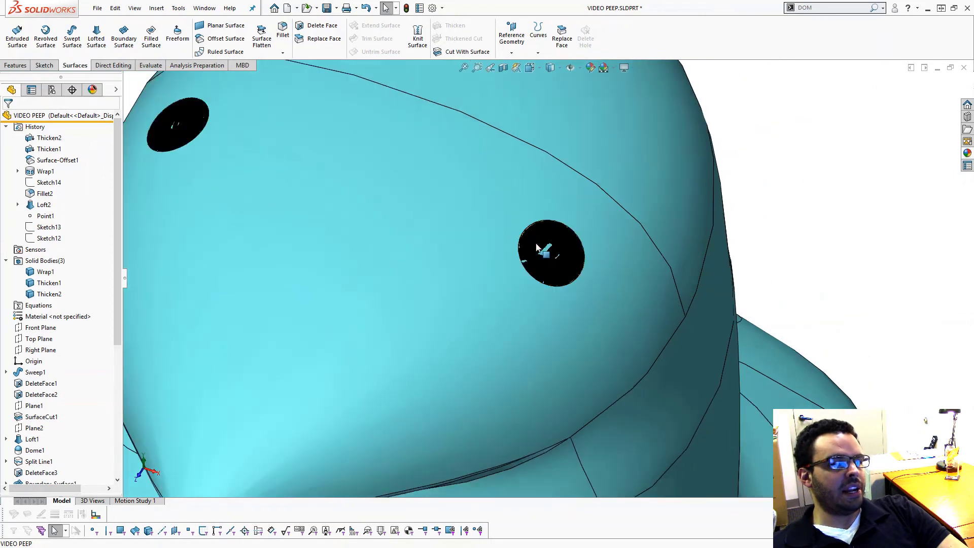
{"action": "scroll", "coordinate": [506, 282], "scroll_direction": "up", "scroll_amount": 2}
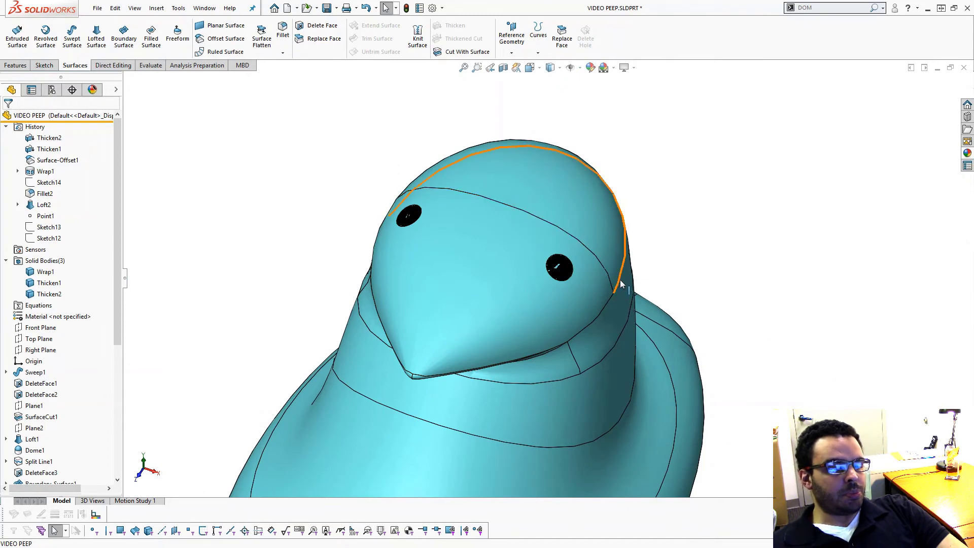
{"action": "scroll", "coordinate": [560, 269], "scroll_direction": "down", "scroll_amount": 4}
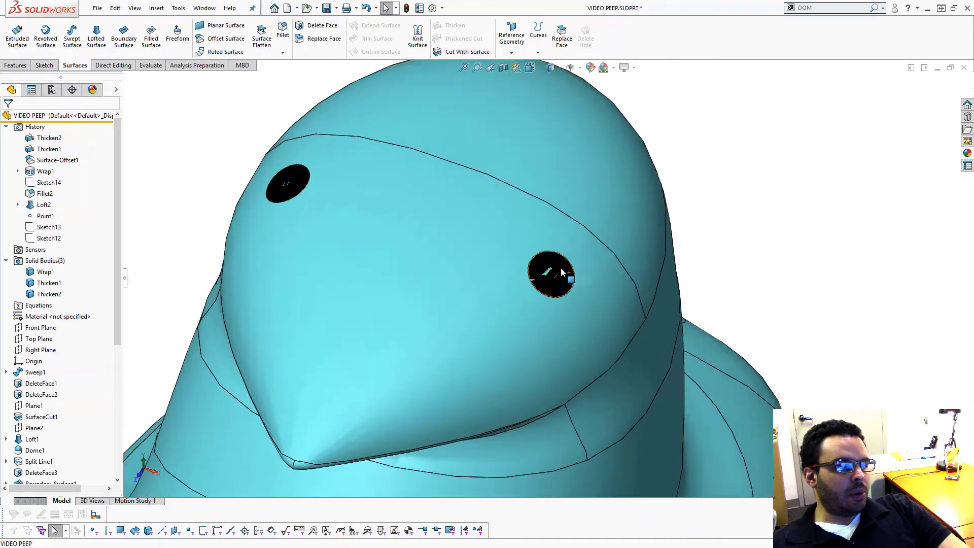
{"action": "scroll", "coordinate": [560, 272], "scroll_direction": "down", "scroll_amount": 2}
{"action": "scroll", "coordinate": [568, 241], "scroll_direction": "up", "scroll_amount": 3}
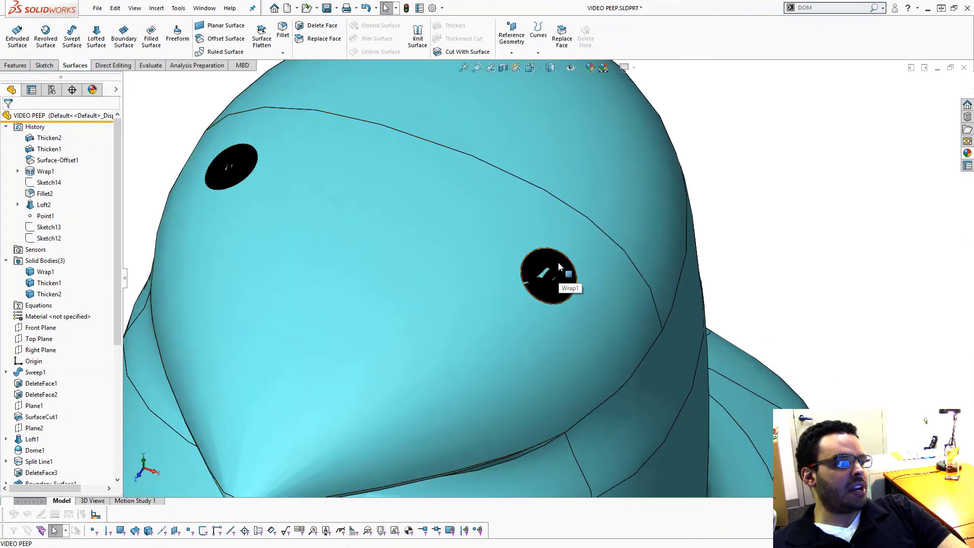
Step: Start an Indent feature set to Cut, with the Wrap1 bird body as target
{"action": "left_click", "coordinate": [15, 65]}
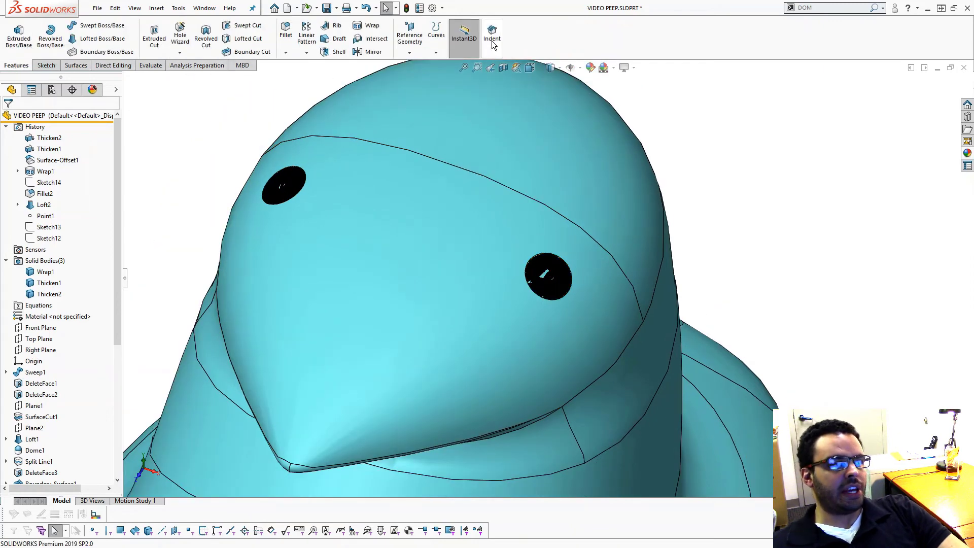
{"action": "left_click", "coordinate": [492, 34]}
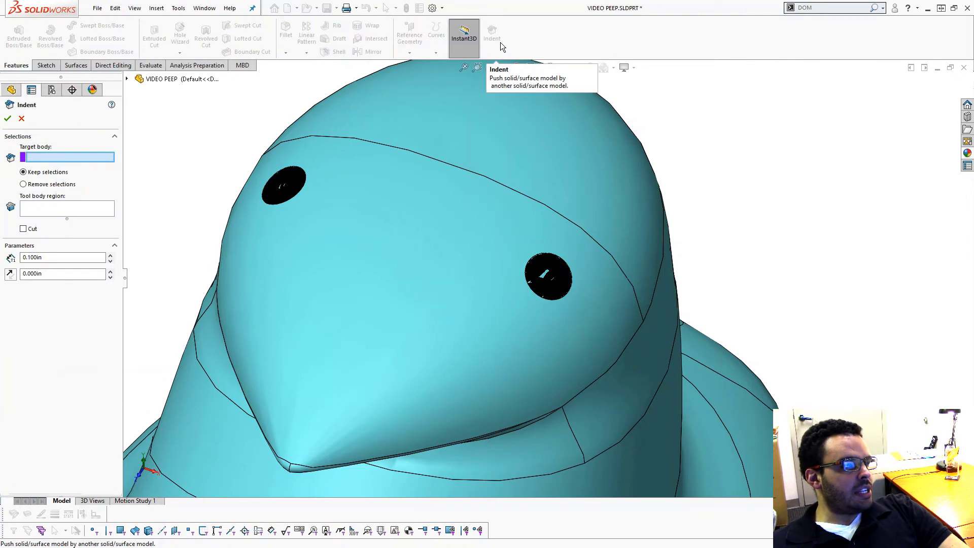
{"action": "left_click", "coordinate": [24, 230]}
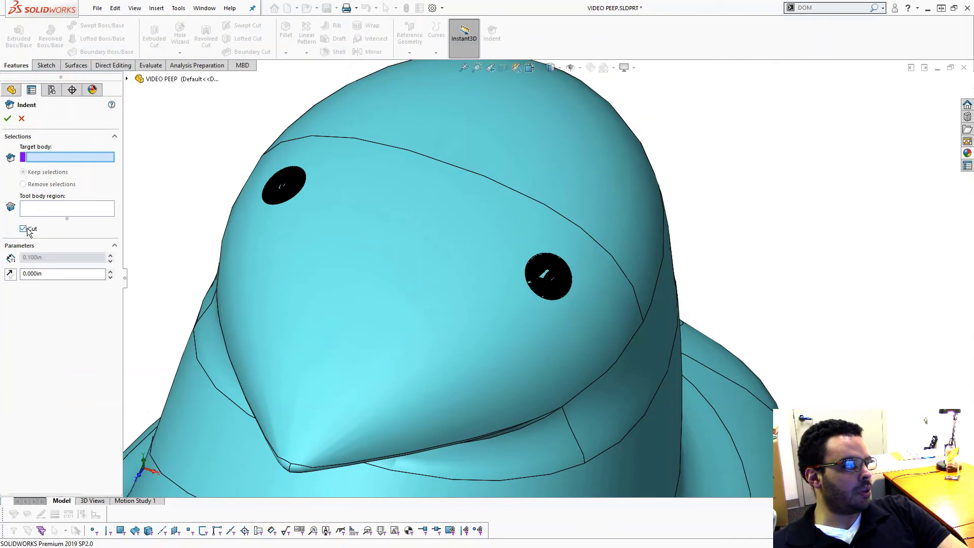
{"action": "left_click", "coordinate": [452, 162]}
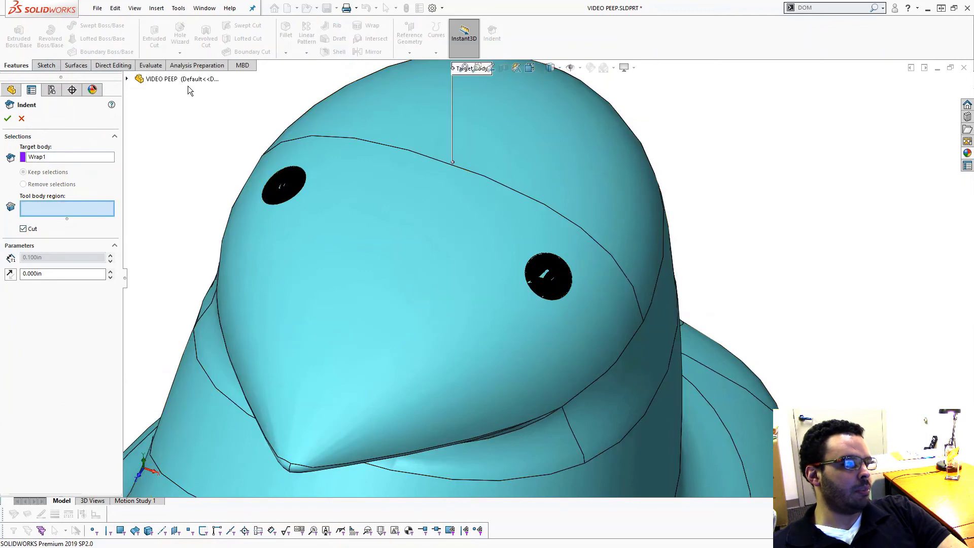
Step: Hide Wrap1, pick both Thicken eye bodies as tool regions, and accept the indent
{"action": "left_click", "coordinate": [126, 79]}
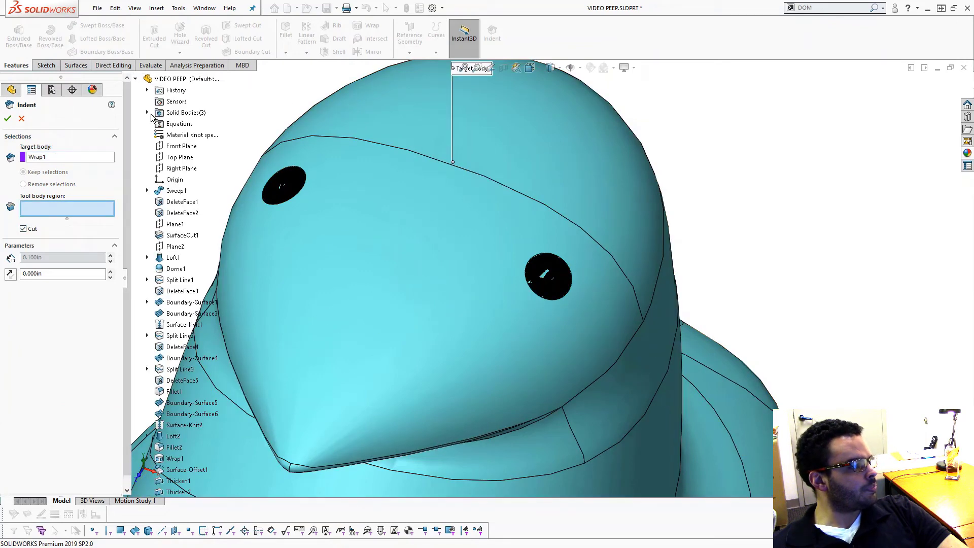
{"action": "left_click", "coordinate": [147, 113]}
{"action": "right_click", "coordinate": [187, 124]}
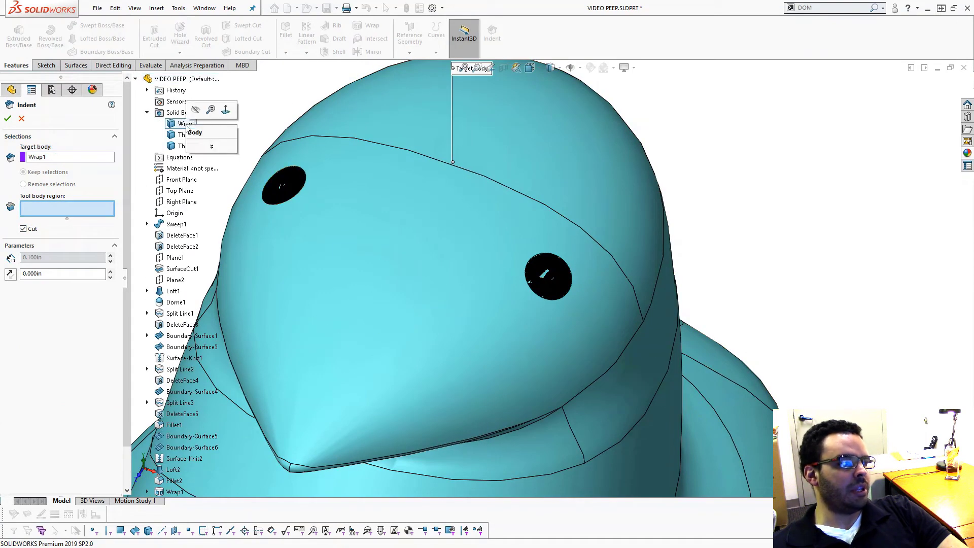
{"action": "left_click", "coordinate": [196, 110]}
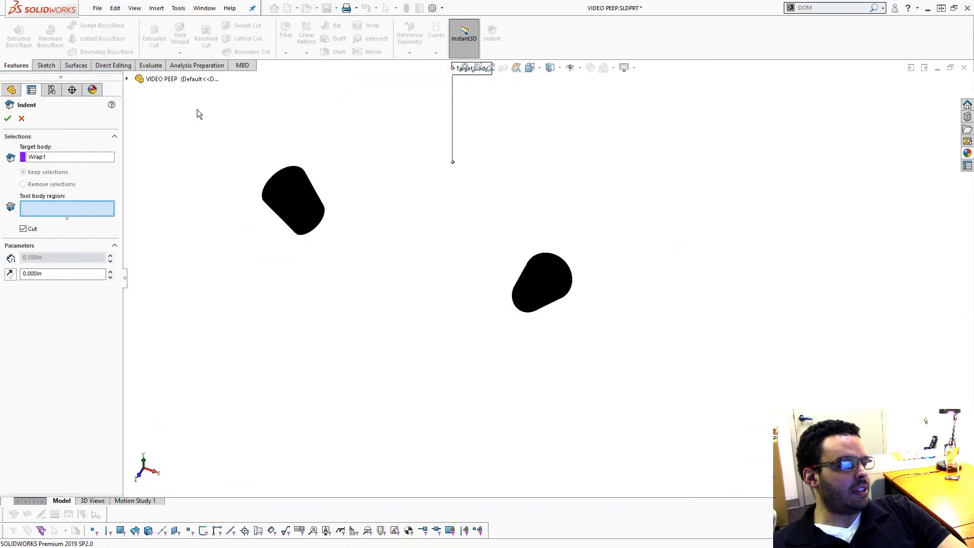
{"action": "left_click", "coordinate": [290, 181]}
{"action": "left_click", "coordinate": [562, 276]}
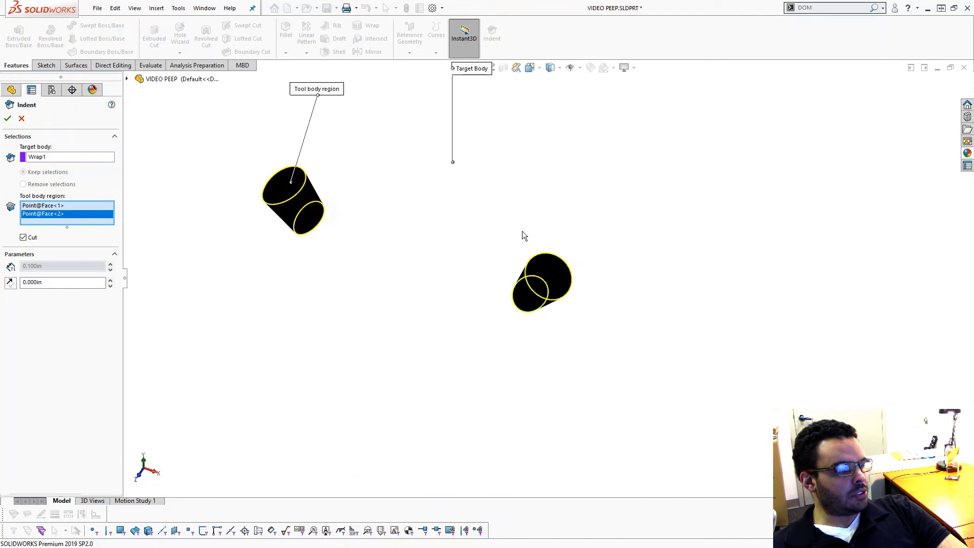
{"action": "left_click", "coordinate": [7, 119]}
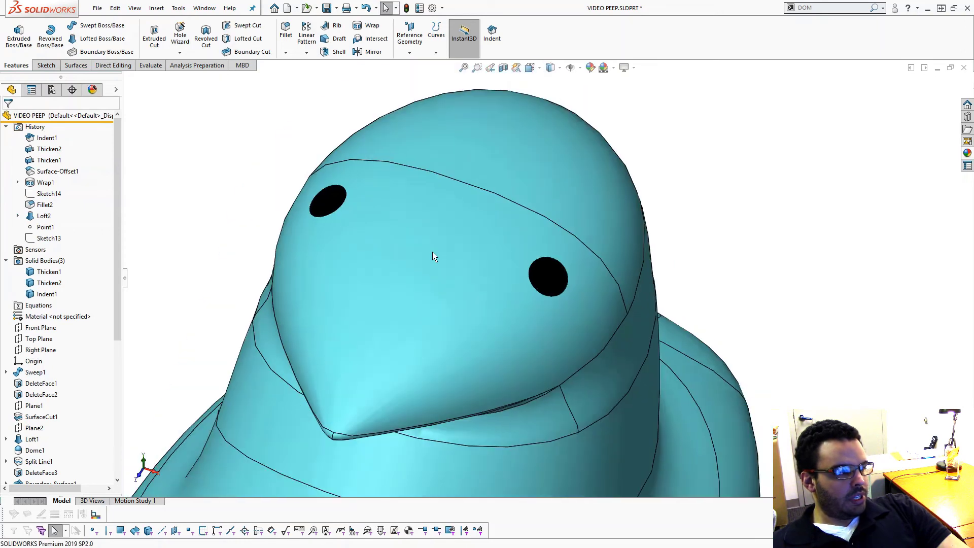
Step: Orbit the view to face the eye straight on and check its face
{"action": "mouse_move", "coordinate": [432, 251]}
{"action": "middle_mouse_down"}
{"action": "mouse_move", "coordinate": [456, 253]}
{"action": "mouse_move", "coordinate": [444, 252]}
{"action": "middle_mouse_up"}
{"action": "scroll", "coordinate": [521, 270], "scroll_direction": "up", "scroll_amount": 2}
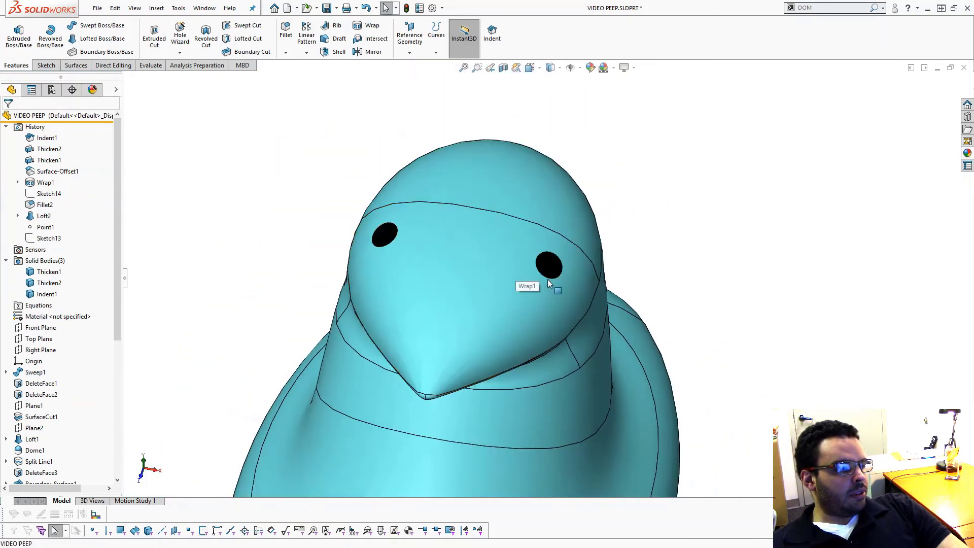
{"action": "scroll", "coordinate": [548, 282], "scroll_direction": "down", "scroll_amount": 5}
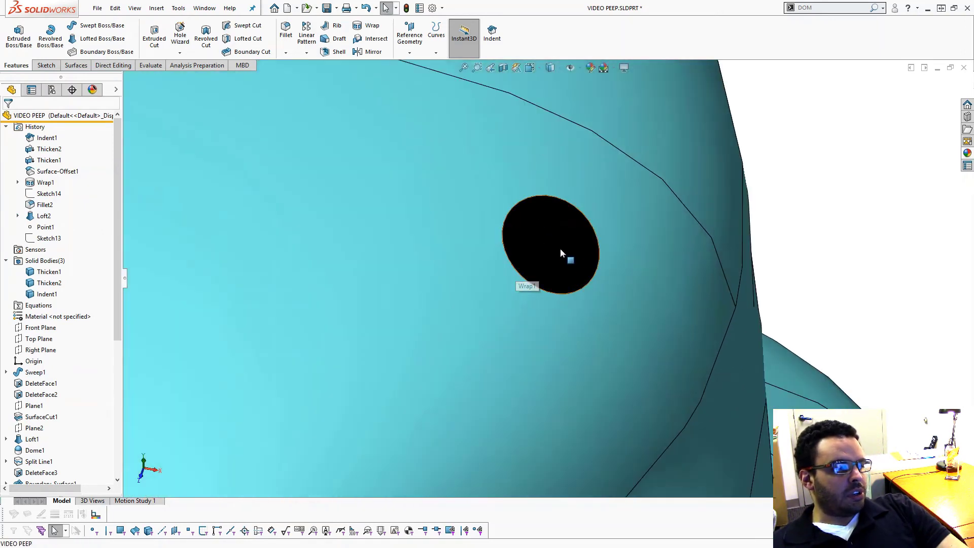
{"action": "mouse_move", "coordinate": [559, 248]}
{"action": "middle_mouse_down"}
{"action": "mouse_move", "coordinate": [533, 224]}
{"action": "mouse_move", "coordinate": [562, 247]}
{"action": "middle_mouse_up"}
{"action": "left_click", "coordinate": [562, 246]}
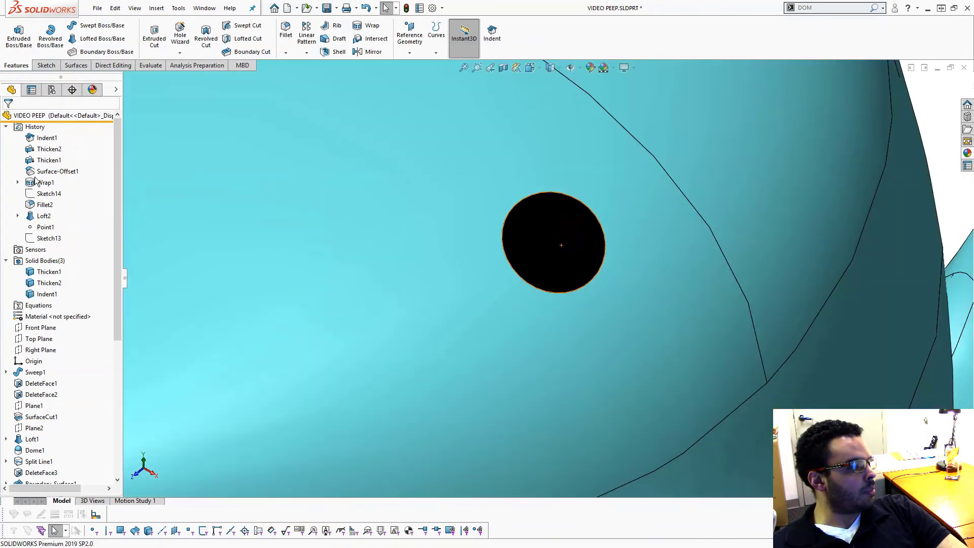
{"action": "key", "text": "Escape"}
Step: Hide Thicken2 and then all solid bodies, and undo to restore them
{"action": "left_click", "coordinate": [55, 284]}
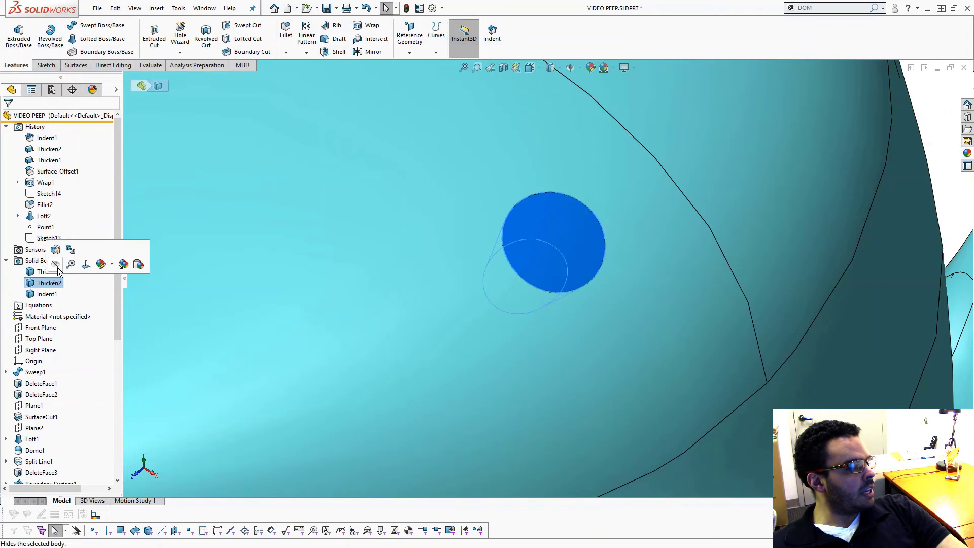
{"action": "left_click", "coordinate": [56, 269]}
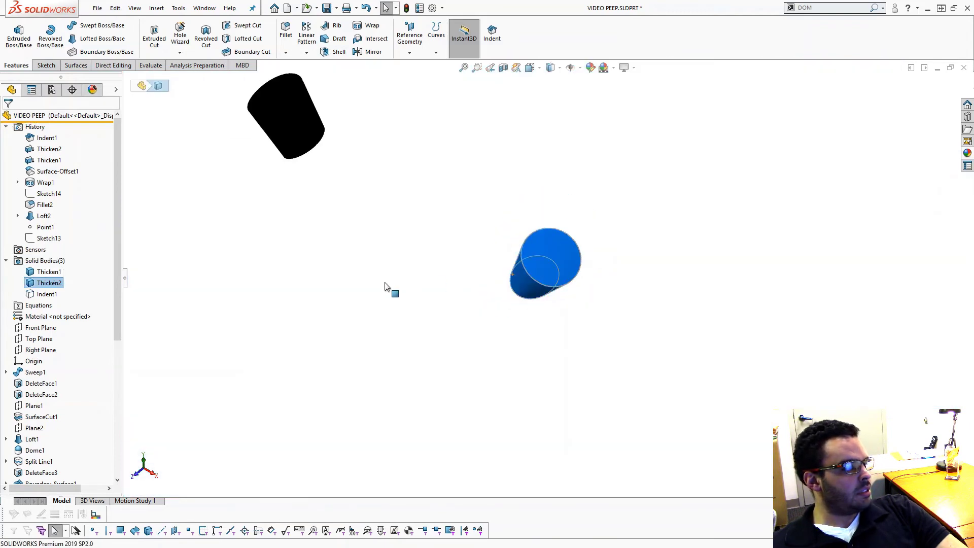
{"action": "left_click", "coordinate": [55, 284]}
{"action": "left_click", "coordinate": [57, 268]}
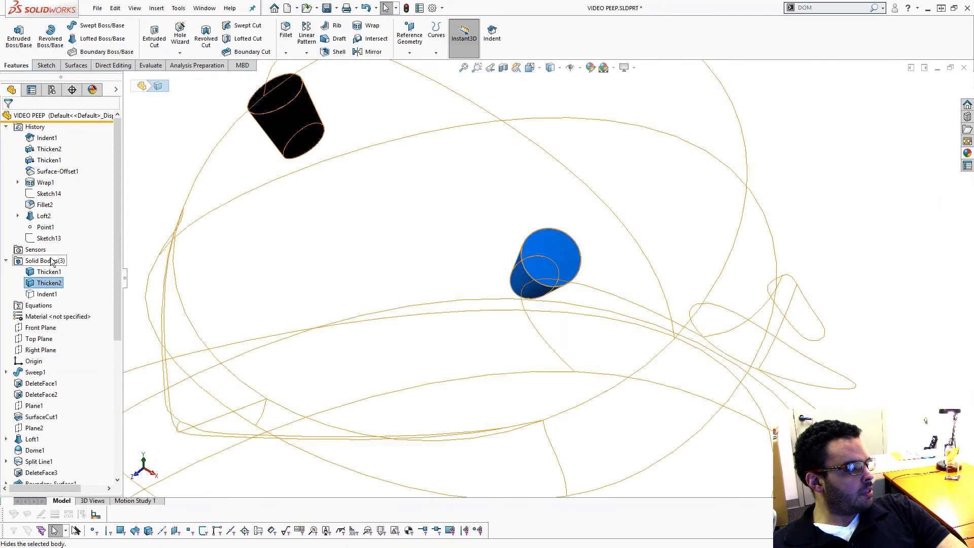
{"action": "right_click", "coordinate": [52, 261]}
{"action": "left_click", "coordinate": [66, 252]}
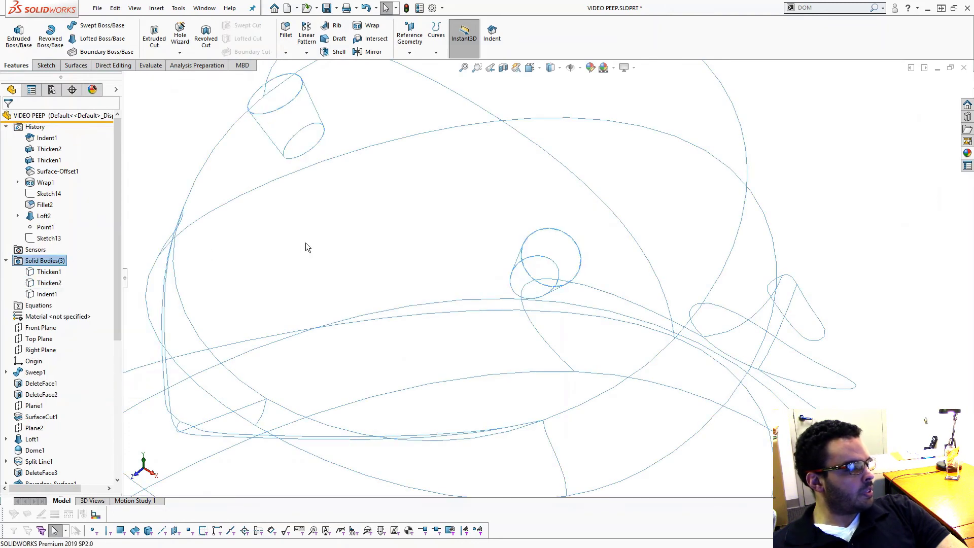
{"action": "key", "text": "ctrl+z"}
Step: Show the hidden Thicken1 and Thicken2 eye bodies again in both eye holes
{"action": "scroll", "coordinate": [378, 218], "scroll_direction": "up", "scroll_amount": 3}
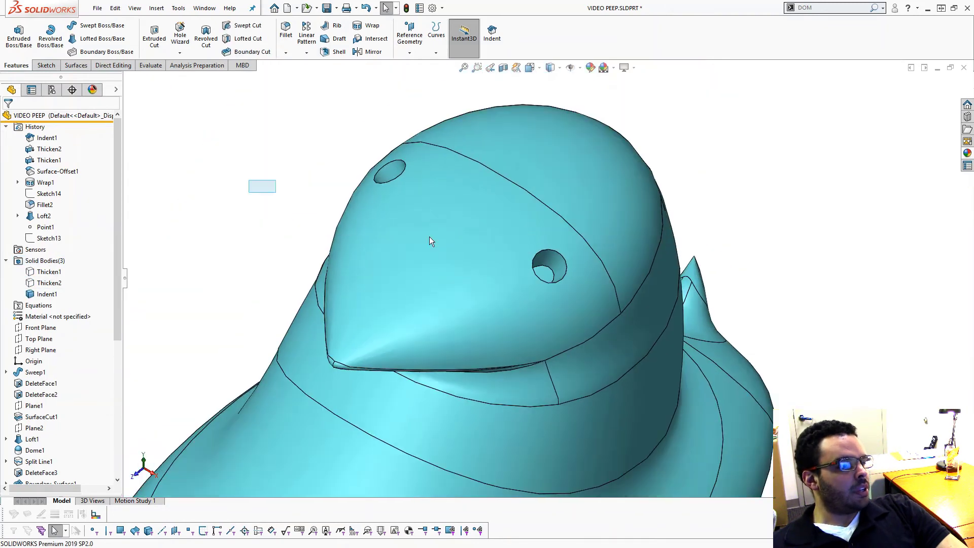
{"action": "scroll", "coordinate": [559, 284], "scroll_direction": "down", "scroll_amount": 5}
{"action": "middle_click_drag", "start_coordinate": [558, 284], "coordinate": [523, 261]}
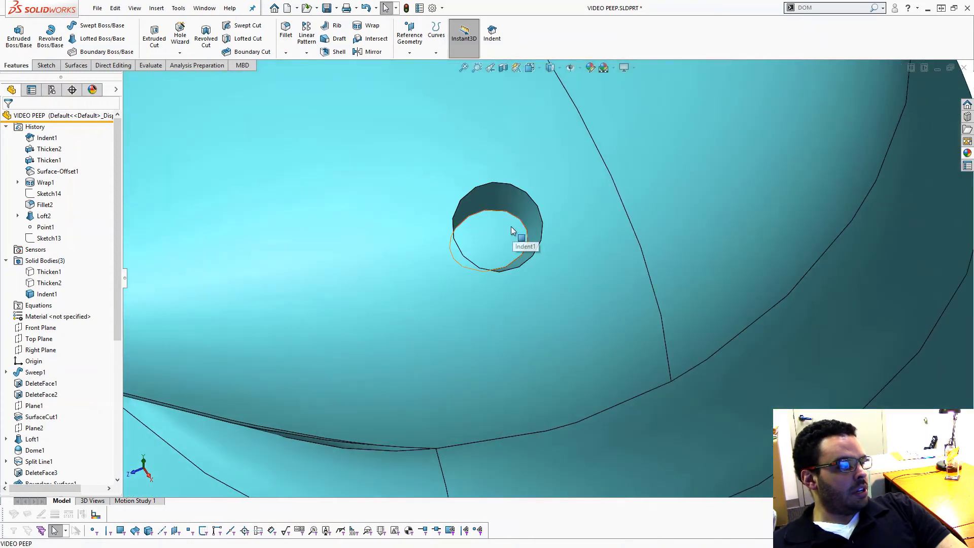
{"action": "left_click", "coordinate": [44, 274]}
{"action": "left_click", "coordinate": [48, 283], "text": "shift"}
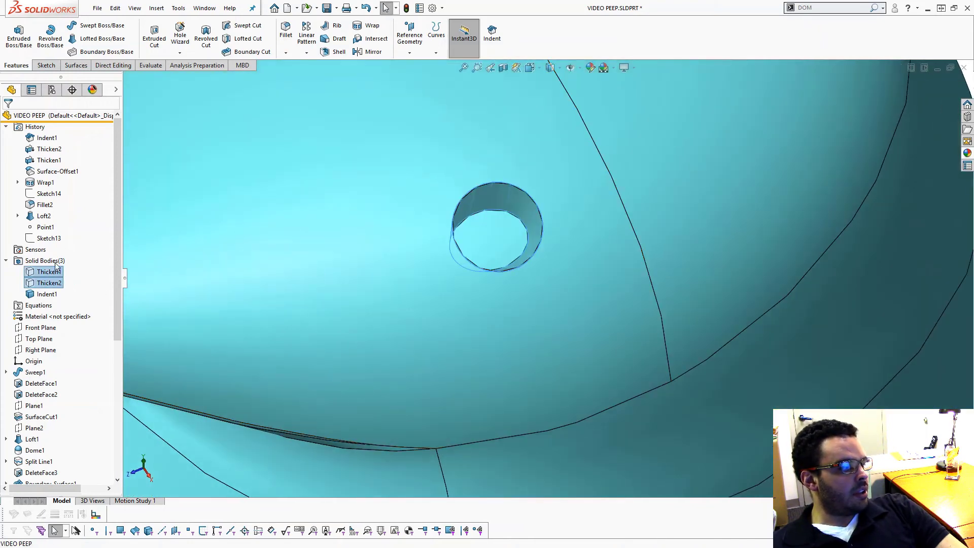
{"action": "right_click", "coordinate": [49, 282]}
{"action": "left_click", "coordinate": [68, 265]}
{"action": "scroll", "coordinate": [476, 196], "scroll_direction": "up", "scroll_amount": 10}
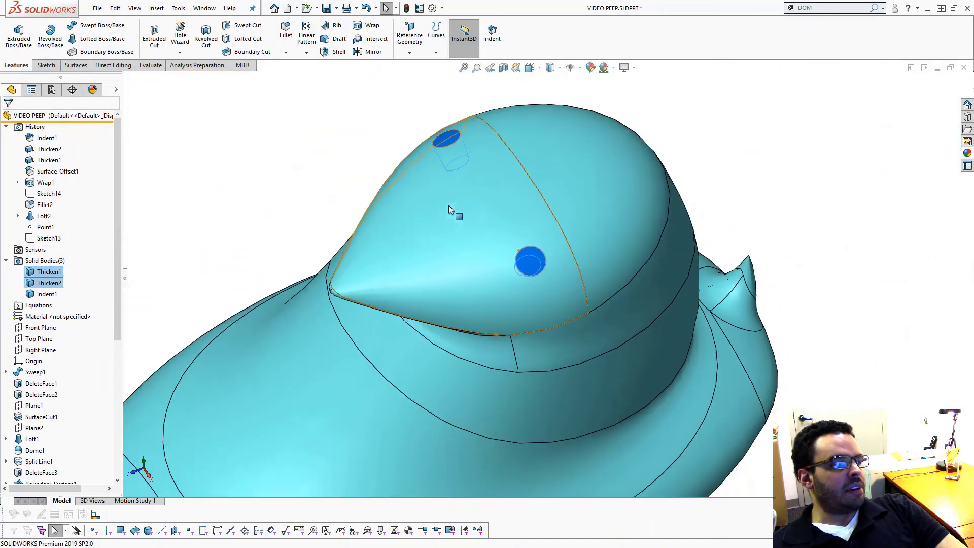
{"action": "left_click", "coordinate": [641, 380]}
{"action": "scroll", "coordinate": [545, 421], "scroll_direction": "down", "scroll_amount": 3}
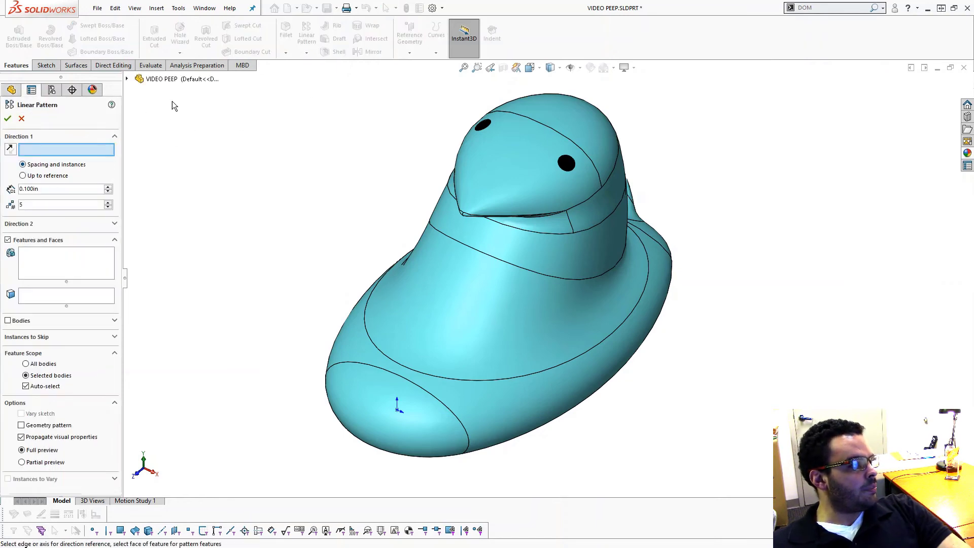
Step: Use Right Plane as Direction 1 and pick the bird body and both eye bodies
{"action": "left_click", "coordinate": [127, 79]}
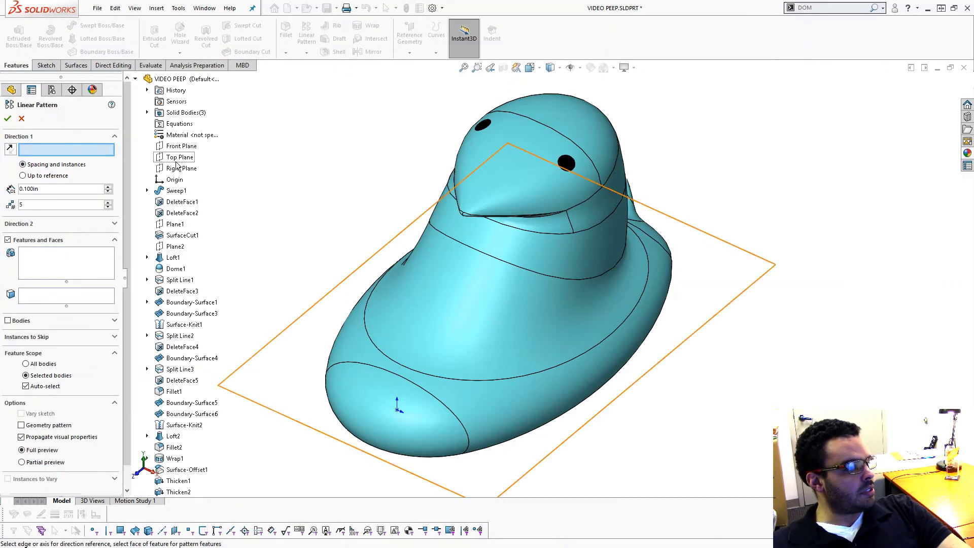
{"action": "left_click", "coordinate": [177, 169]}
{"action": "middle_click_drag", "start_coordinate": [265, 184], "coordinate": [300, 184]}
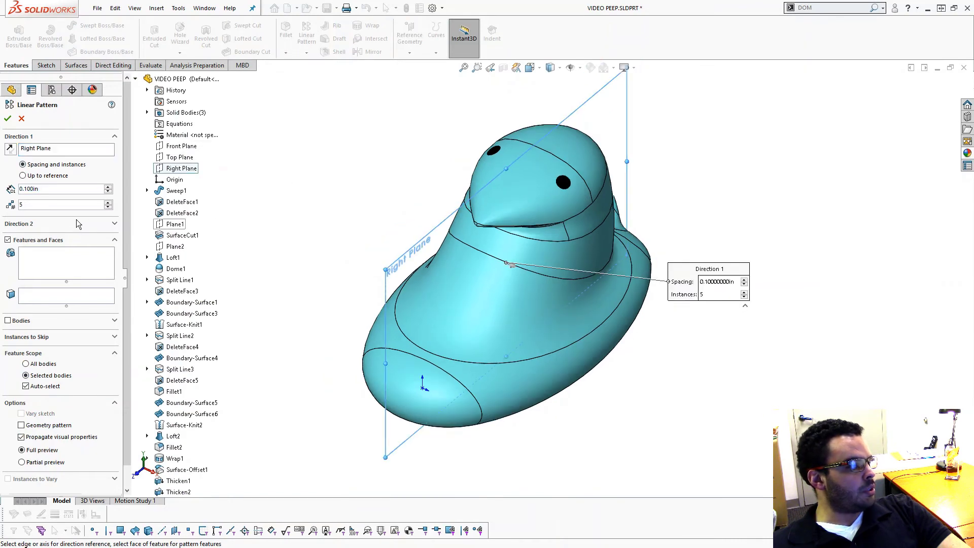
{"action": "left_click", "coordinate": [20, 320]}
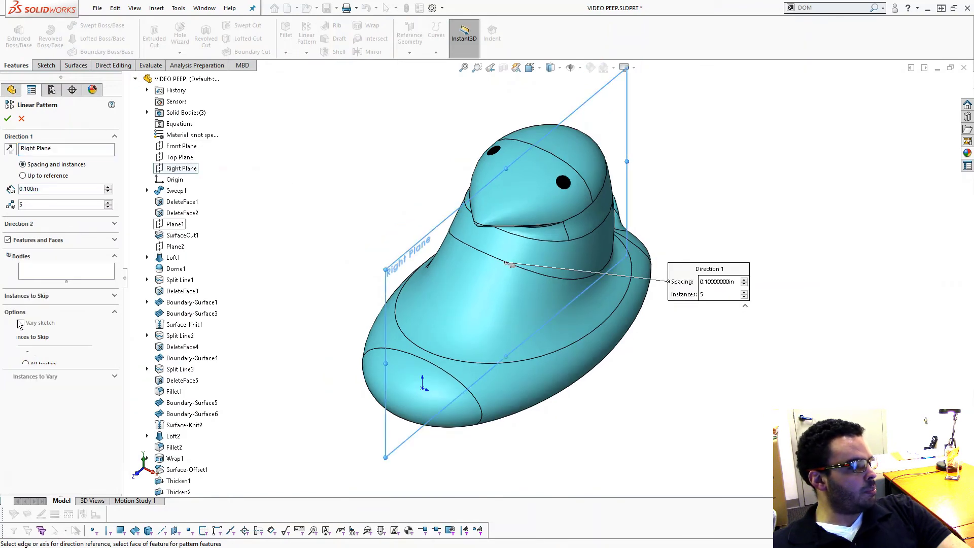
{"action": "left_click", "coordinate": [446, 294]}
{"action": "left_click", "coordinate": [495, 153]}
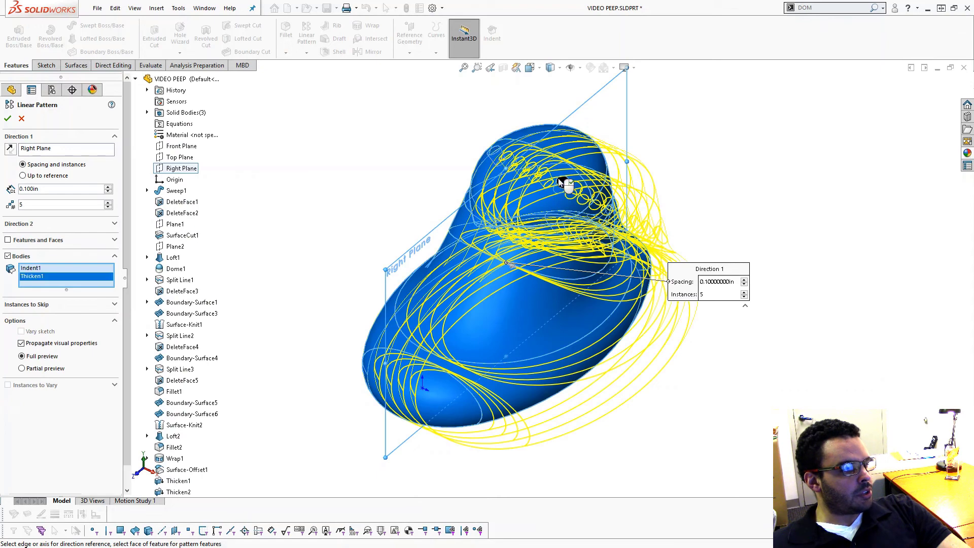
{"action": "left_click", "coordinate": [563, 183]}
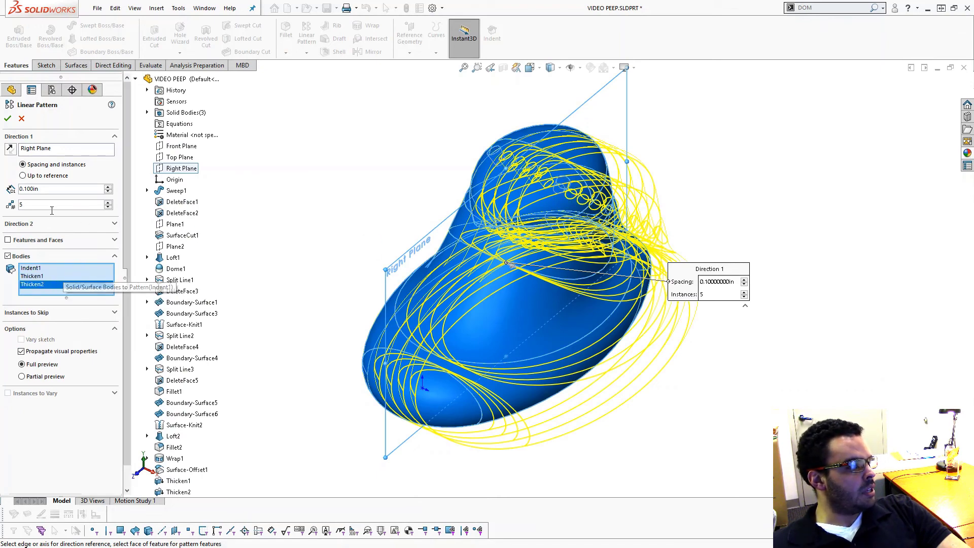
Step: Set 1.2 in spacing with 5 instances and accept the linear pattern
{"action": "left_click", "coordinate": [61, 188]}
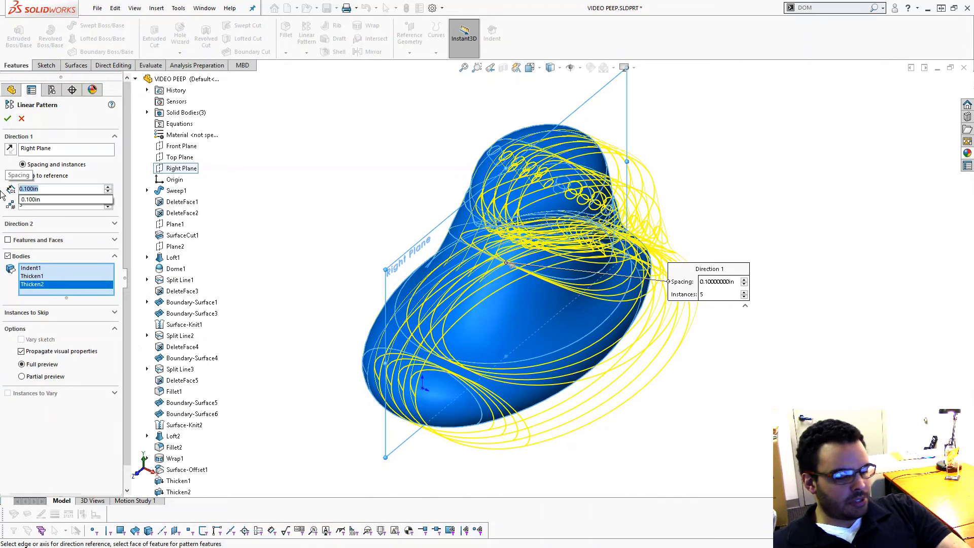
{"action": "type", "text": "1.2"}
{"action": "key", "text": "Tab"}
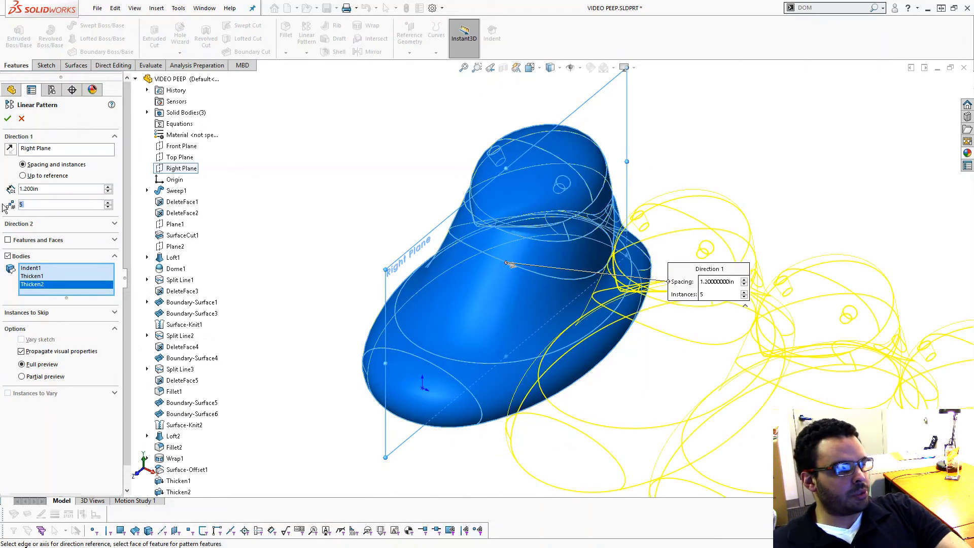
{"action": "key", "text": "ctrl+1"}
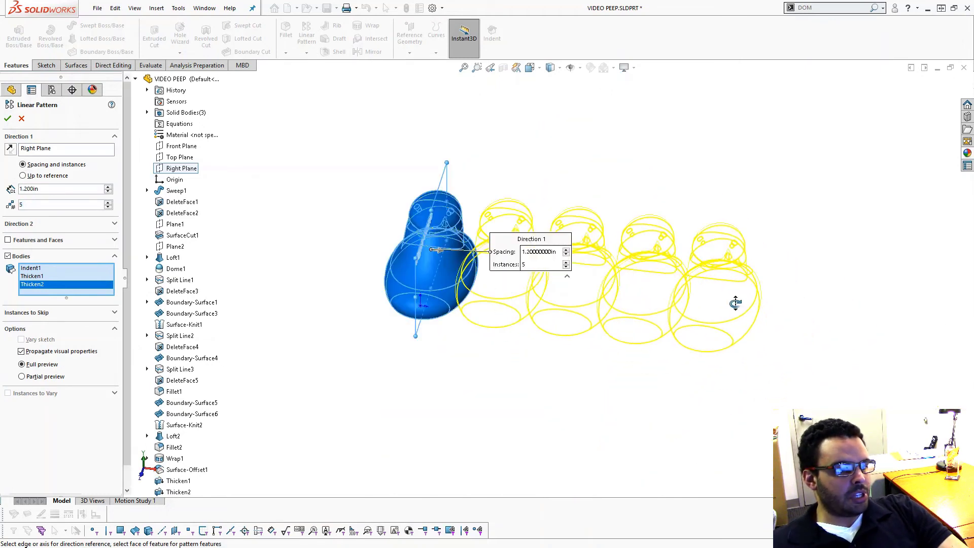
{"action": "scroll", "coordinate": [675, 266], "scroll_direction": "down", "scroll_amount": 2}
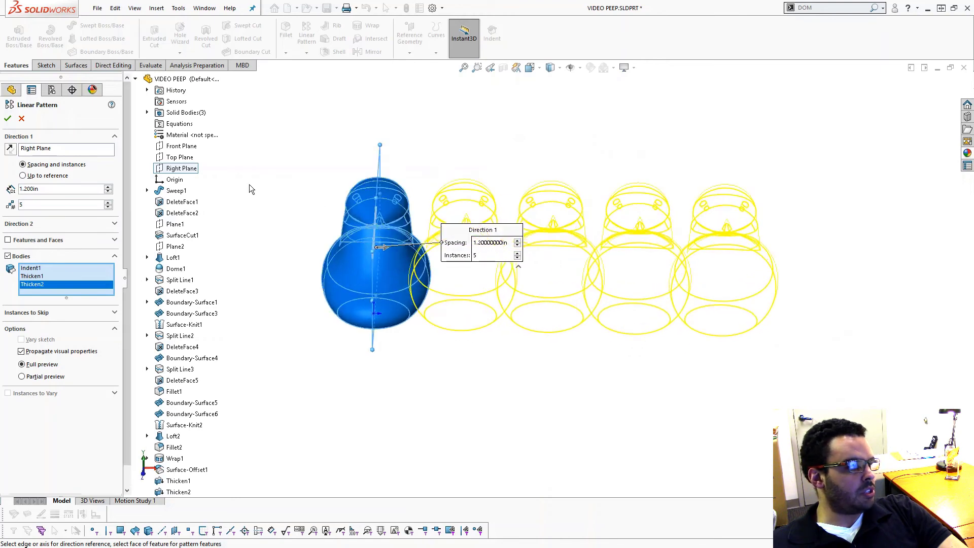
{"action": "left_click", "coordinate": [7, 119]}
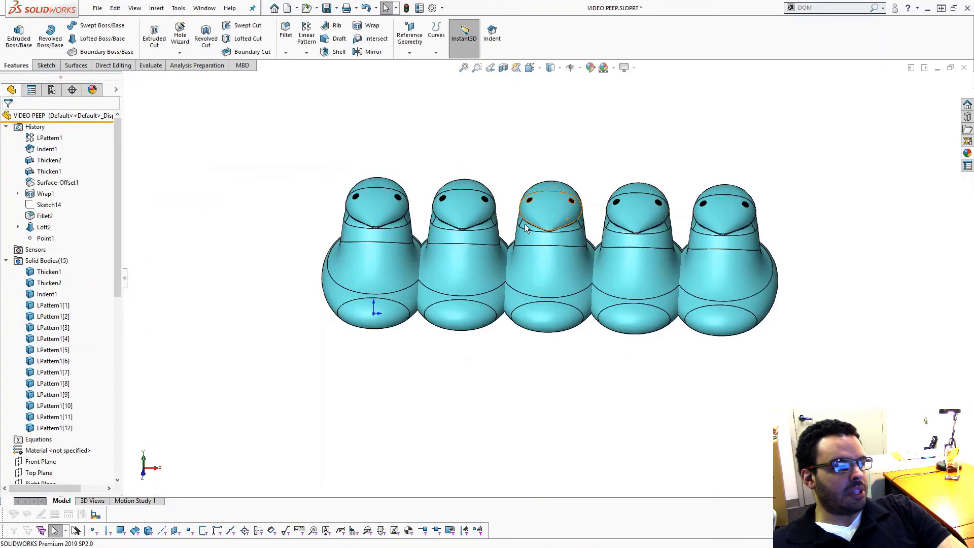
Step: Orbit the row of birds to an angled view and scroll the feature tree to the top
{"action": "middle_click_drag", "start_coordinate": [525, 228], "coordinate": [557, 237]}
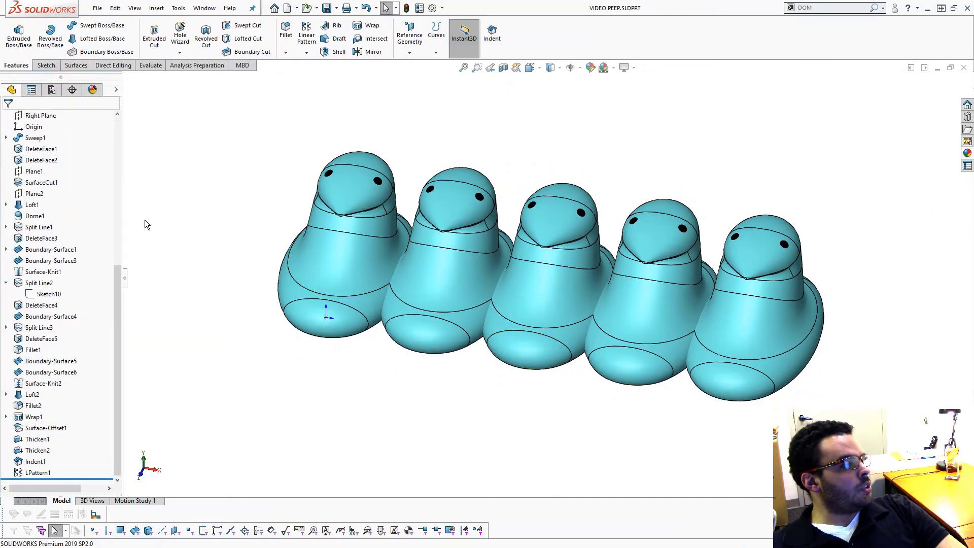
{"action": "scroll", "coordinate": [87, 253], "scroll_direction": "up", "scroll_amount": 8}
Step: Save Bodies from the Solid Bodies folder with auto-assigned names into new assembly VIDEOPEEPasm
{"action": "right_click", "coordinate": [53, 148]}
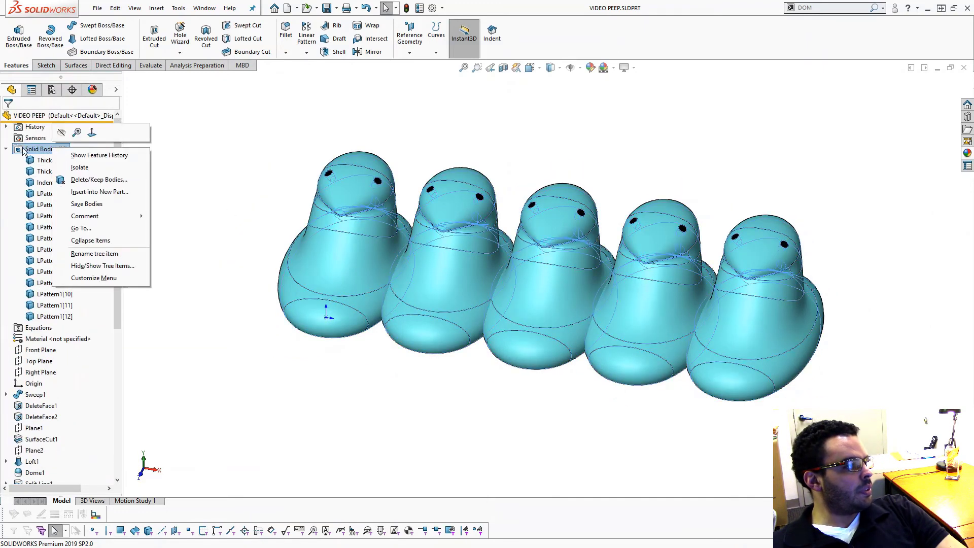
{"action": "left_click", "coordinate": [87, 205]}
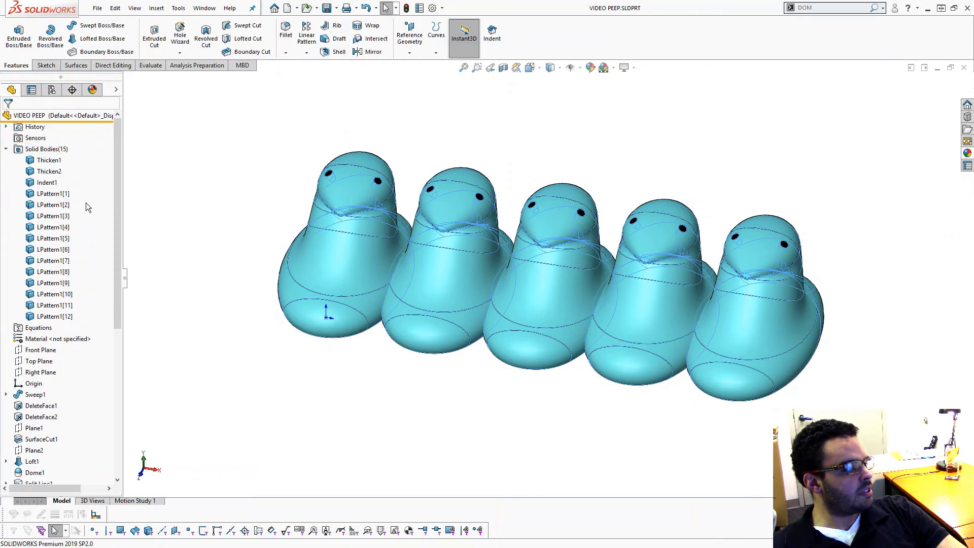
{"action": "scroll", "coordinate": [537, 263], "scroll_direction": "up", "scroll_amount": 2}
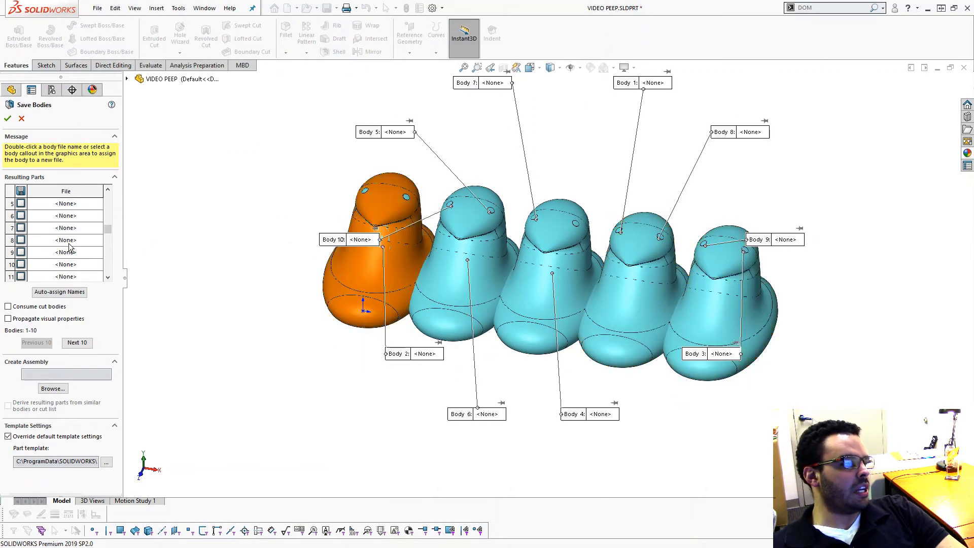
{"action": "left_click", "coordinate": [59, 292]}
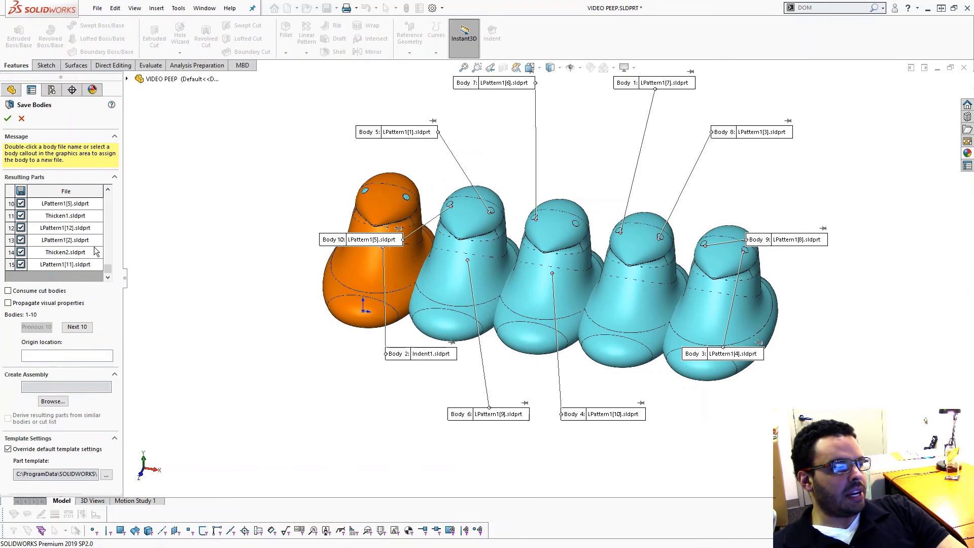
{"action": "left_click", "coordinate": [241, 227]}
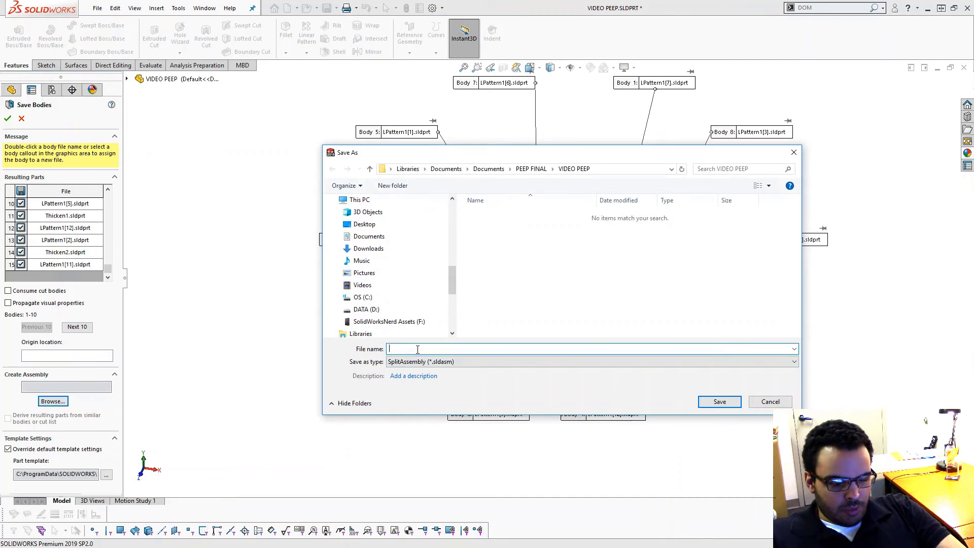
{"action": "type", "text": "VIDEOPEEPasm"}
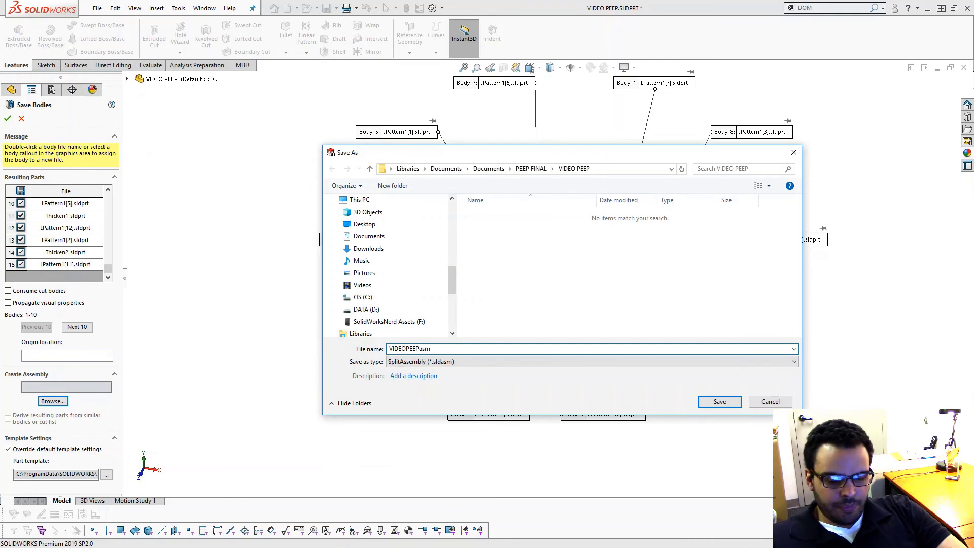
{"action": "key", "text": "Return"}
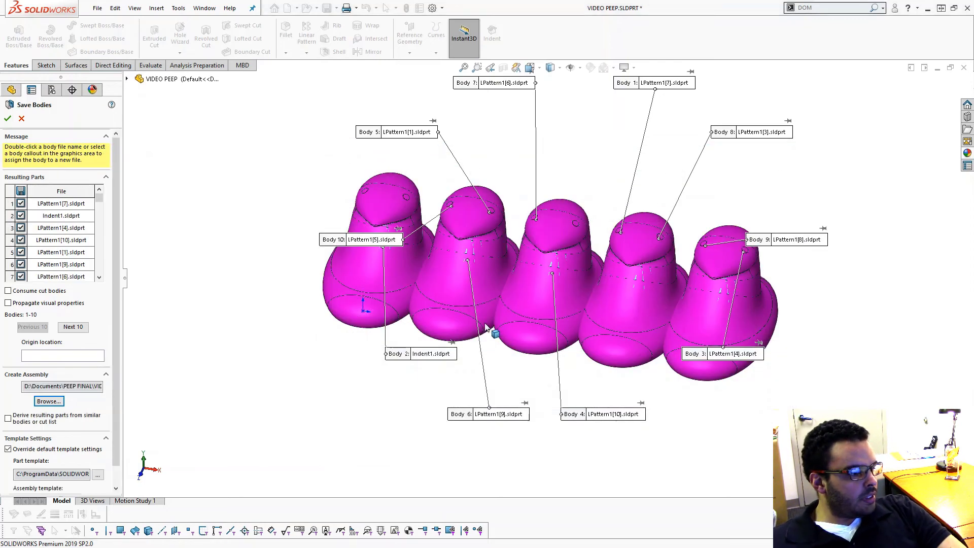
{"action": "left_click", "coordinate": [7, 119]}
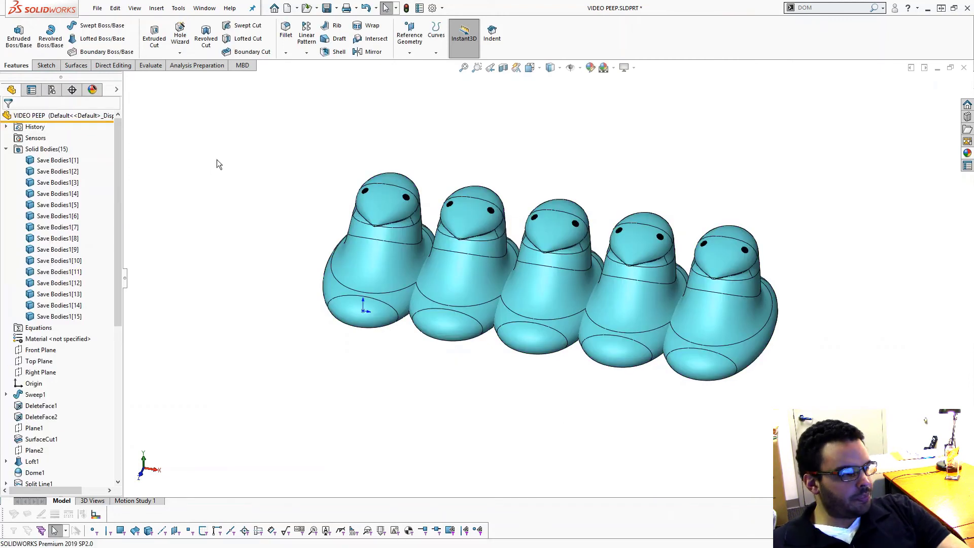
Step: Open VIDEOPEEPasm.sldasm from recent files and orbit to face the row of birds
{"action": "left_click", "coordinate": [97, 8]}
{"action": "mouse_move", "coordinate": [127, 49]}
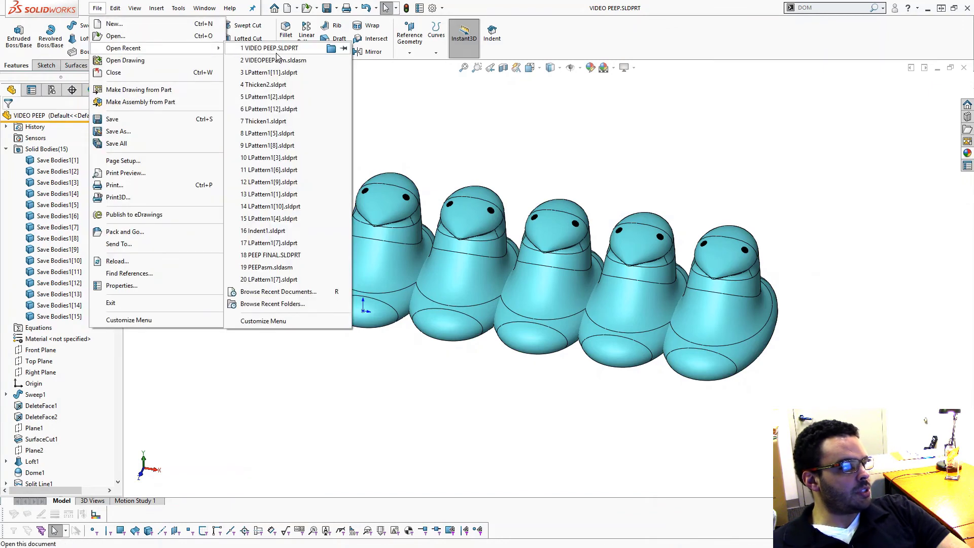
{"action": "left_click", "coordinate": [327, 50]}
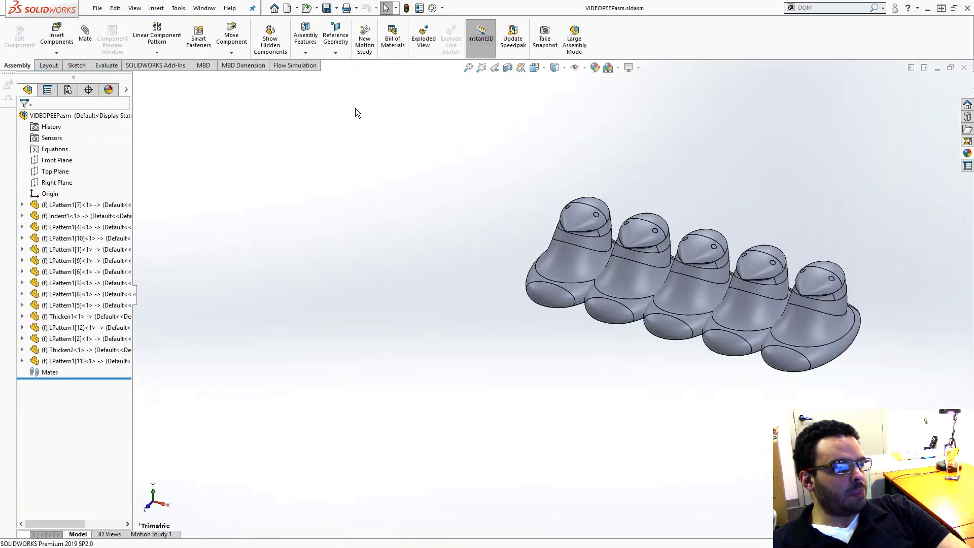
{"action": "scroll", "coordinate": [643, 228], "scroll_direction": "down", "scroll_amount": 5}
{"action": "scroll", "coordinate": [643, 228], "scroll_direction": "up", "scroll_amount": 5}
{"action": "middle_click_drag", "start_coordinate": [539, 157], "coordinate": [462, 234]}
{"action": "scroll", "coordinate": [462, 234], "scroll_direction": "up", "scroll_amount": 2}
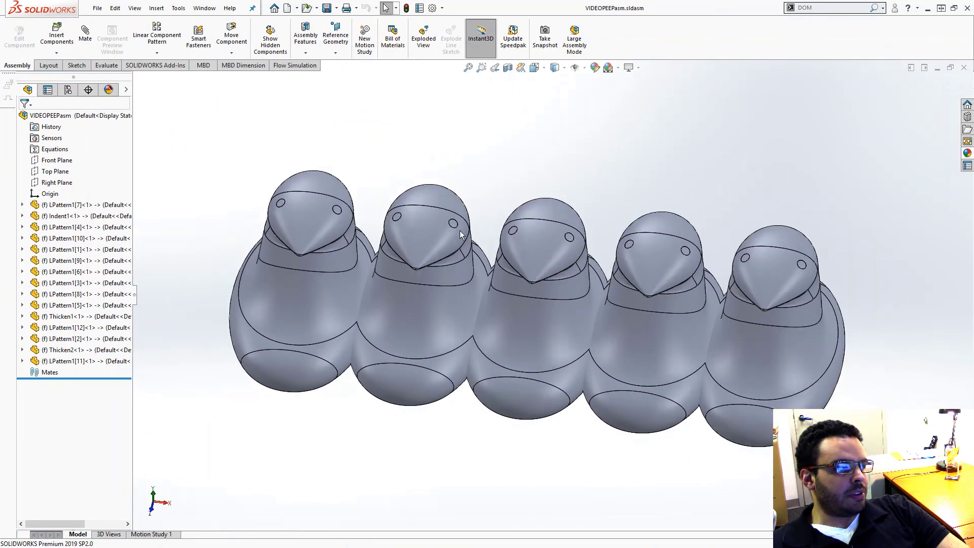
{"action": "left_click", "coordinate": [98, 9]}
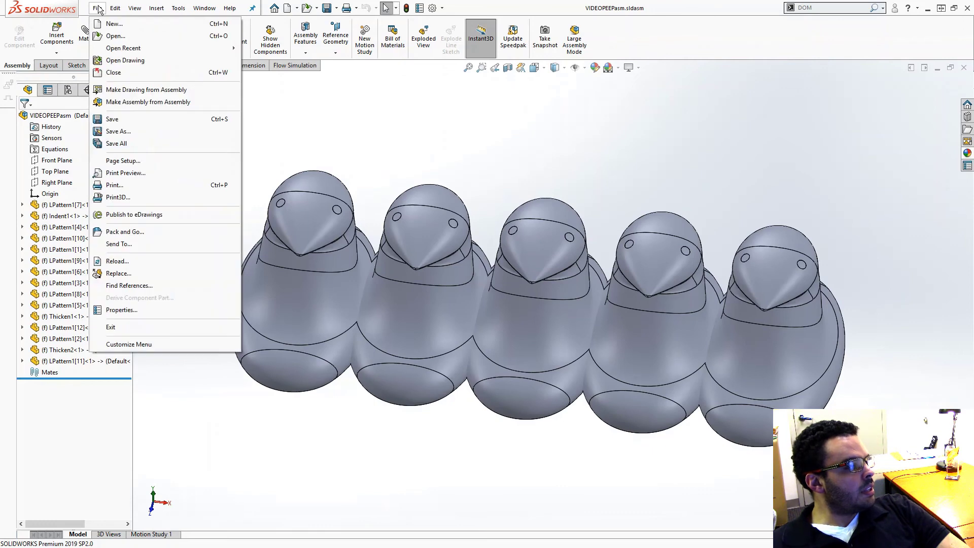
Step: Save the assembly as STL (*.stl), confirming the export of all 15 STL files
{"action": "left_click", "coordinate": [138, 131]}
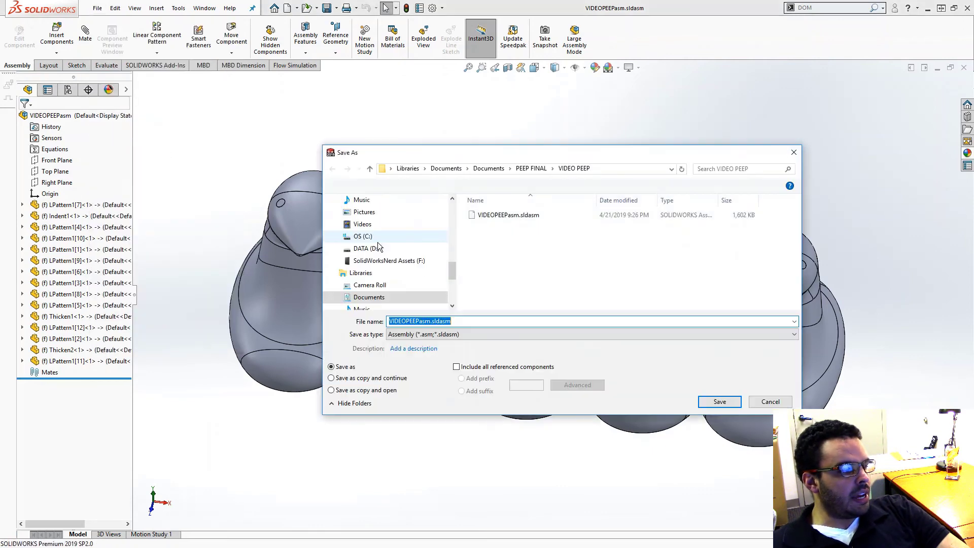
{"action": "left_click", "coordinate": [449, 334]}
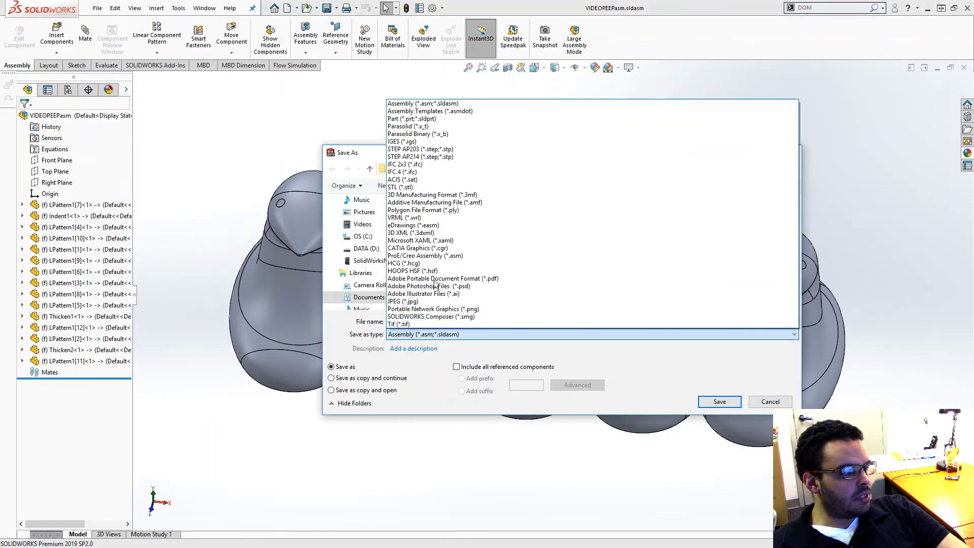
{"action": "left_click", "coordinate": [427, 187]}
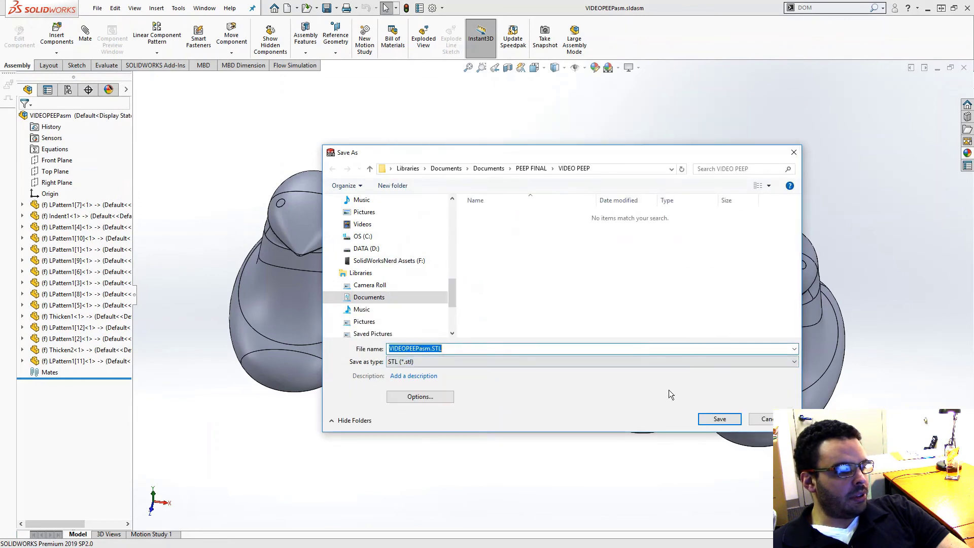
{"action": "left_click", "coordinate": [702, 418]}
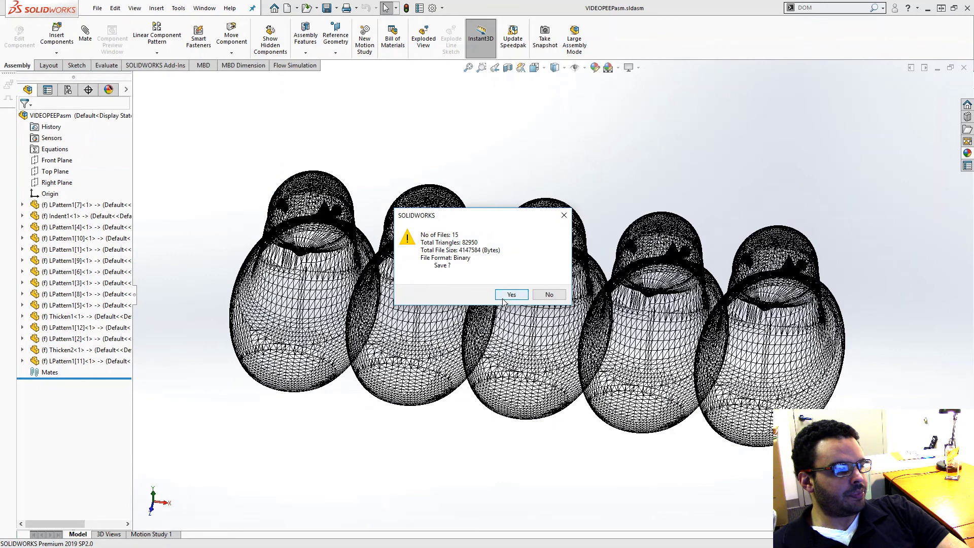
{"action": "left_click", "coordinate": [511, 295]}
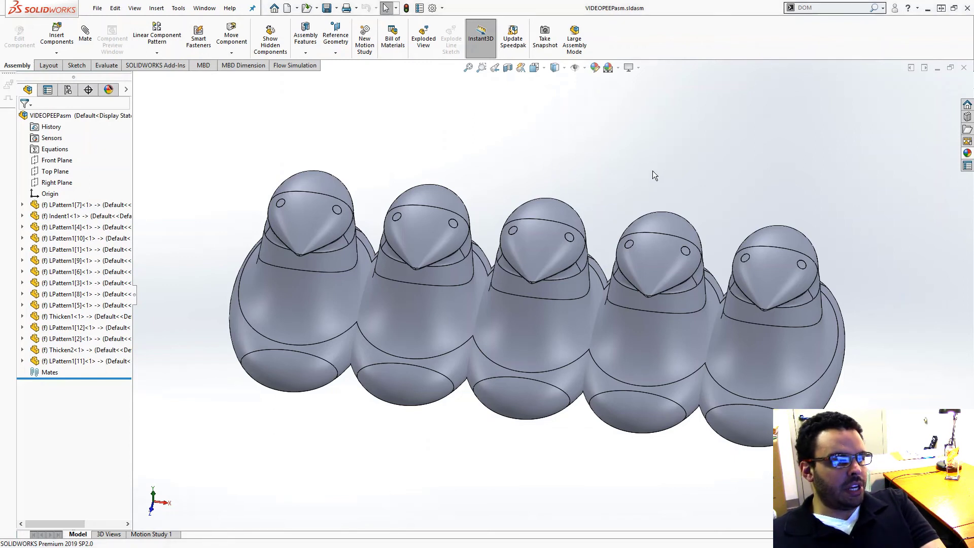
Step: Drag the 15 STL files from the VIDEO PEEP folder into the 3DWOX Desktop window
{"action": "middle_click_drag", "start_coordinate": [501, 158], "coordinate": [502, 213], "text": "shift"}
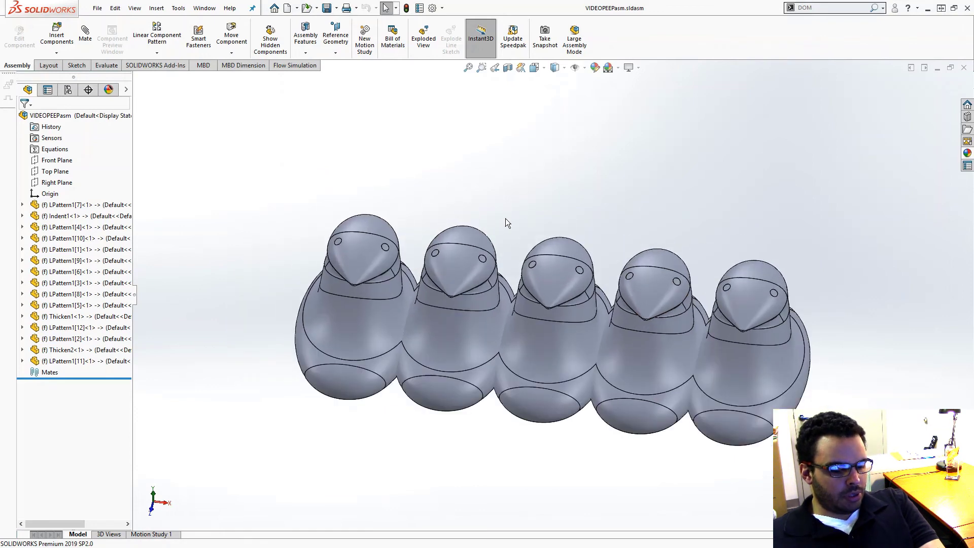
{"action": "key", "text": "ctrl+Tab"}
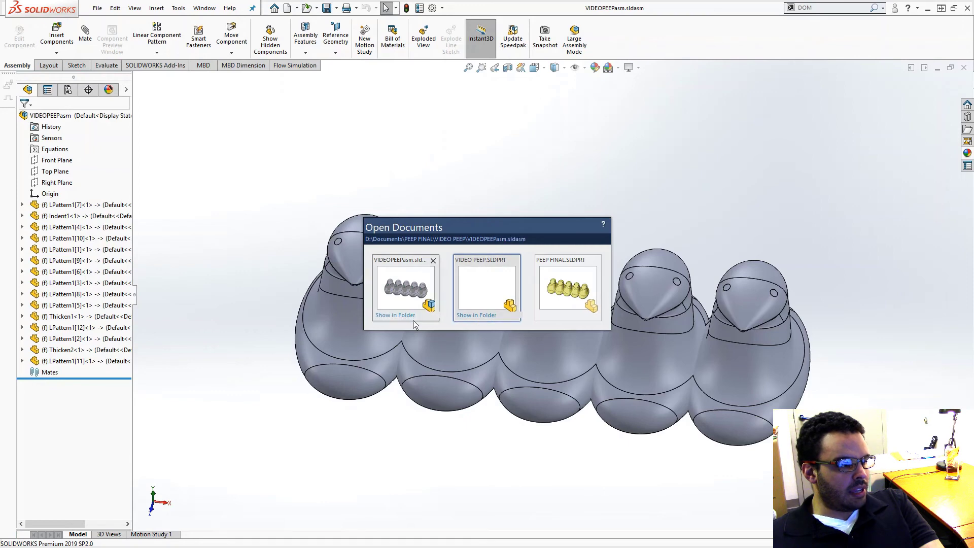
{"action": "key", "text": "Escape"}
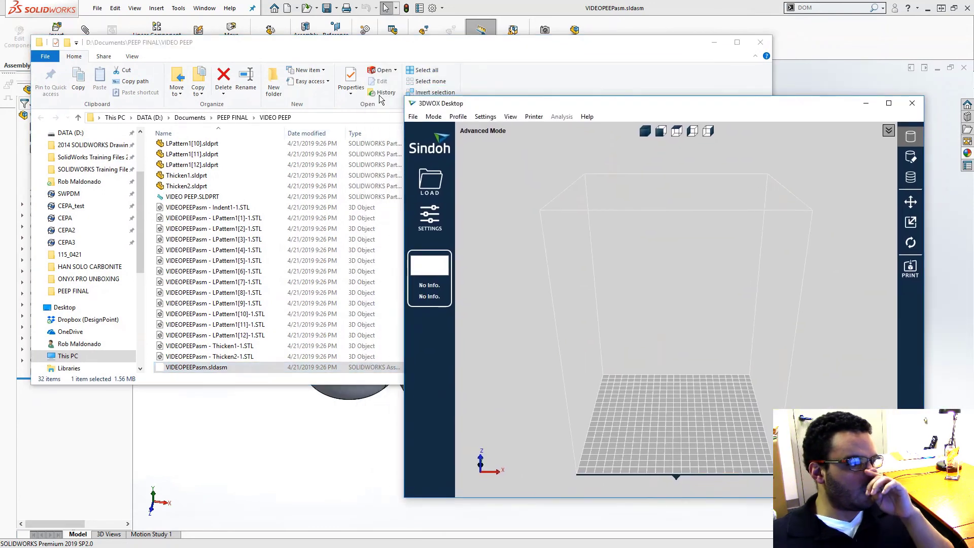
{"action": "left_click_drag", "start_coordinate": [386, 45], "coordinate": [372, 44]}
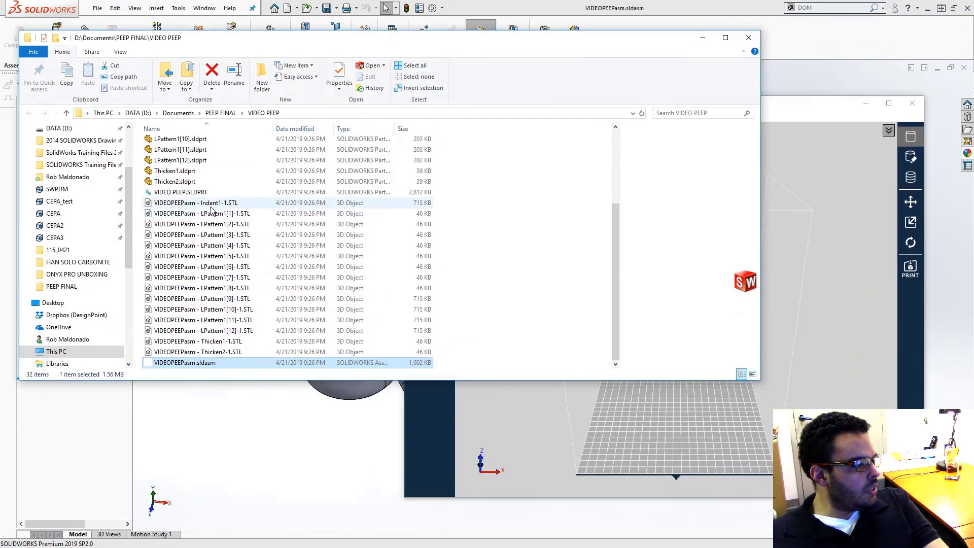
{"action": "left_click_drag", "start_coordinate": [480, 348], "coordinate": [648, 434]}
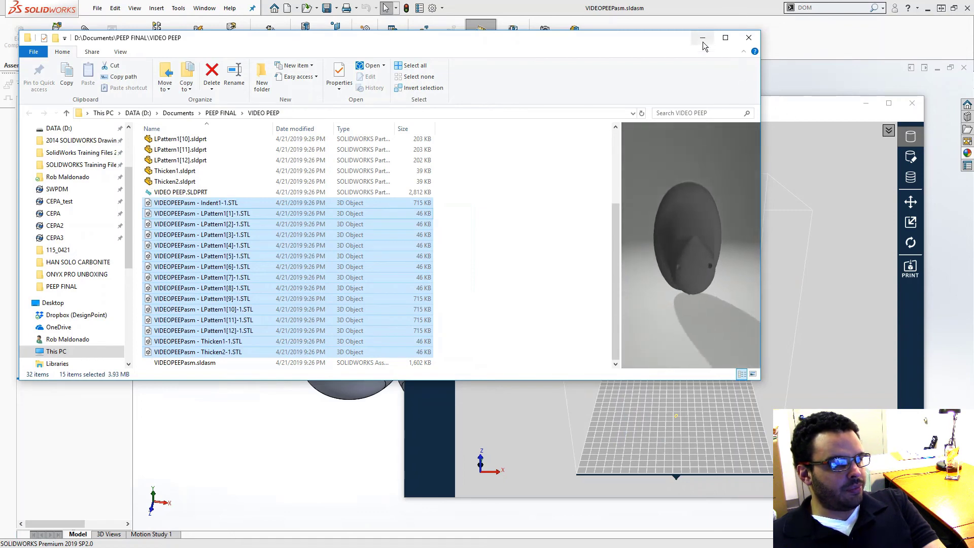
{"action": "left_click", "coordinate": [793, 104]}
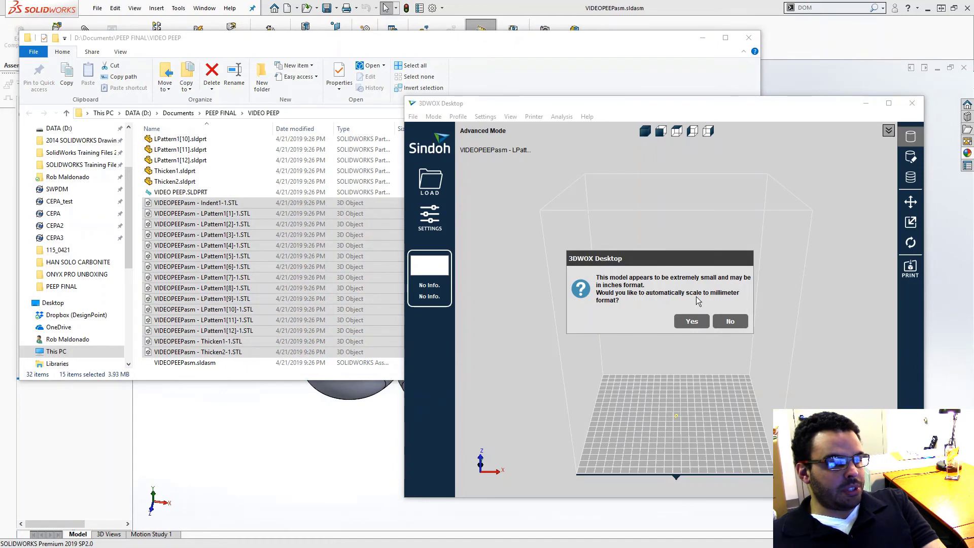
Step: Answer No to every scale-to-millimetres prompt so all parts load at original size
{"action": "left_click", "coordinate": [729, 321]}
{"action": "left_click", "coordinate": [730, 321]}
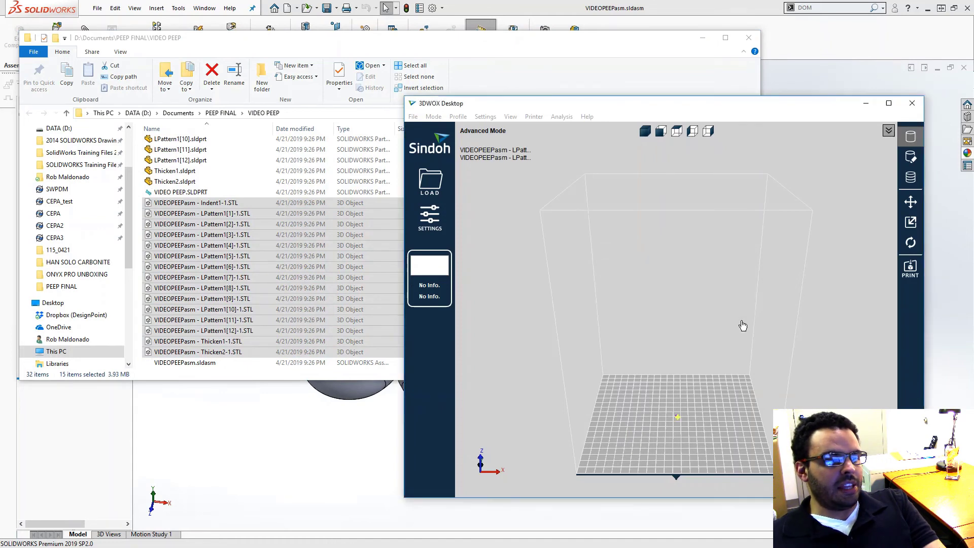
{"action": "left_click", "coordinate": [729, 321]}
{"action": "left_click", "coordinate": [741, 322]}
{"action": "left_click", "coordinate": [740, 323]}
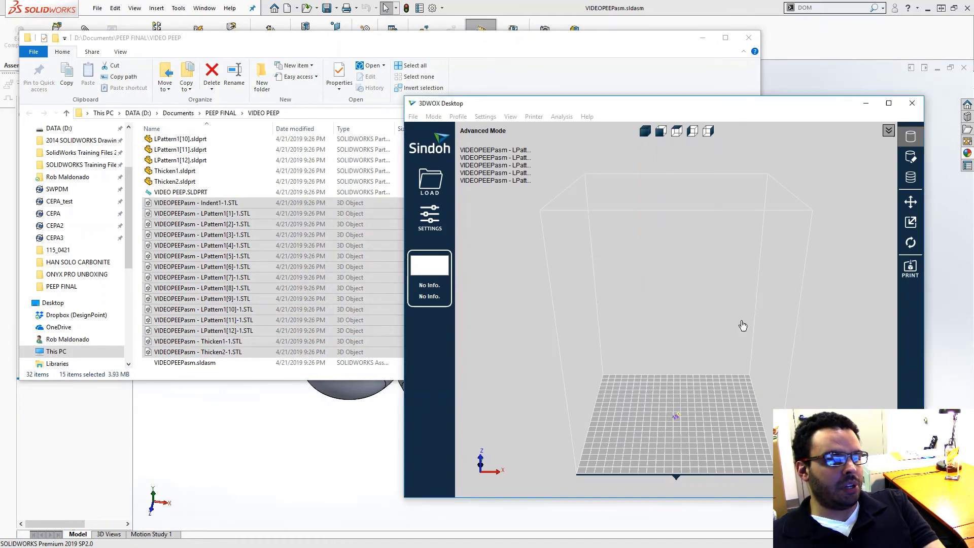
{"action": "left_click", "coordinate": [740, 323]}
{"action": "left_click", "coordinate": [741, 322]}
{"action": "left_click", "coordinate": [741, 322]}
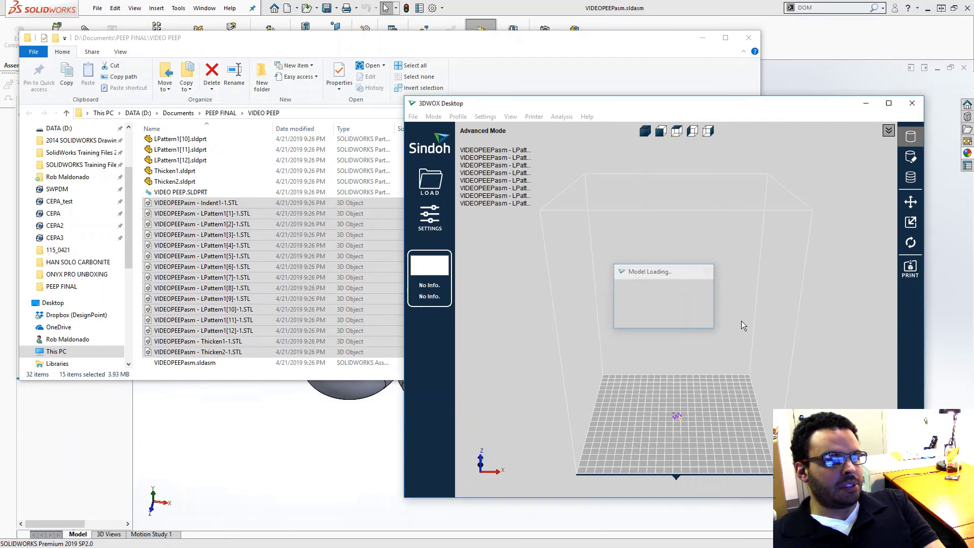
{"action": "left_click", "coordinate": [741, 323]}
{"action": "left_click", "coordinate": [741, 322]}
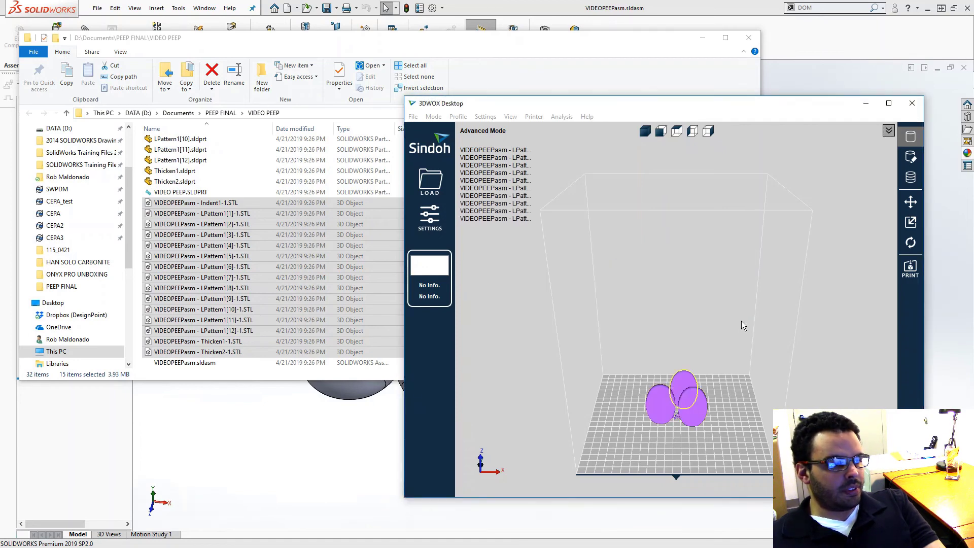
{"action": "left_click", "coordinate": [741, 323]}
{"action": "left_click", "coordinate": [741, 322]}
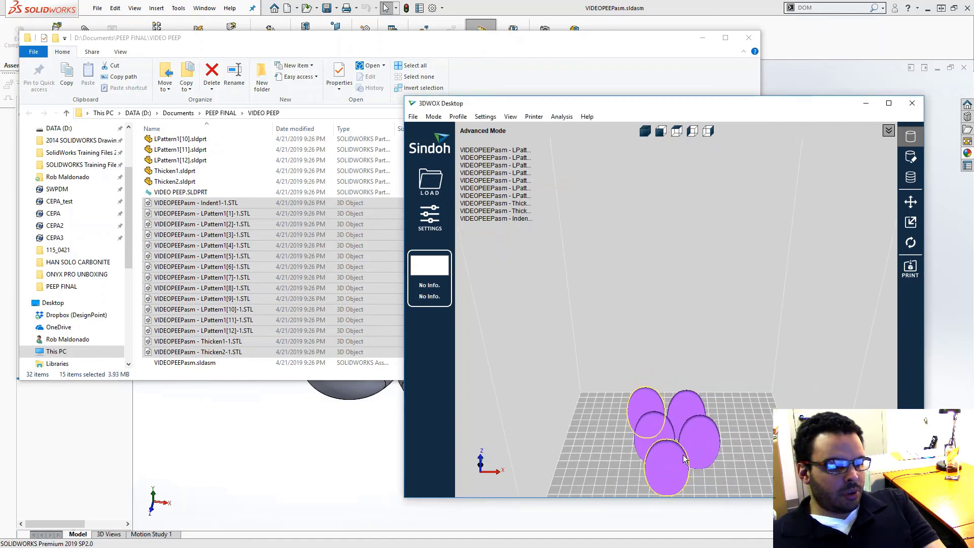
Step: Select the eye and beak pieces and all five bird bodies, and merge them into one object
{"action": "right_click_drag", "start_coordinate": [731, 410], "coordinate": [716, 444]}
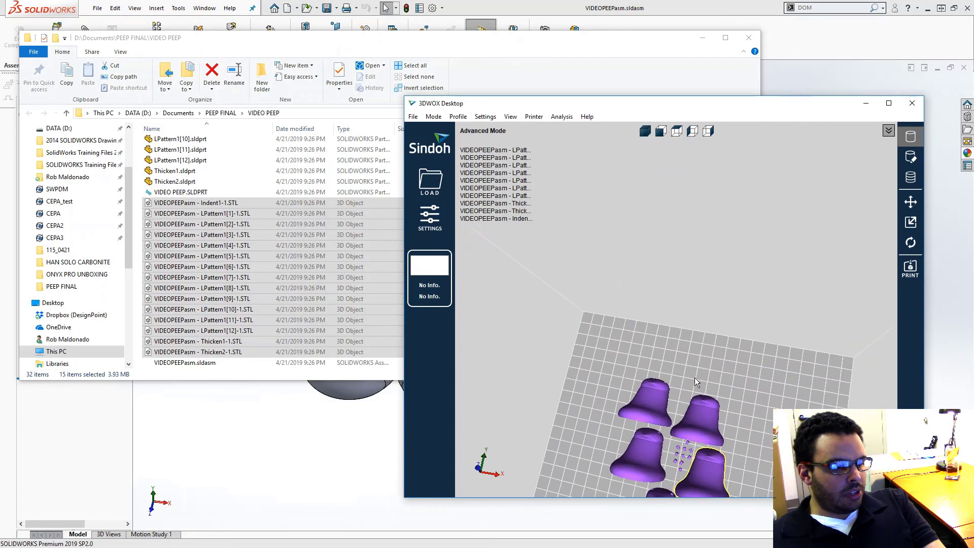
{"action": "scroll", "coordinate": [697, 383], "scroll_direction": "up", "scroll_amount": 2}
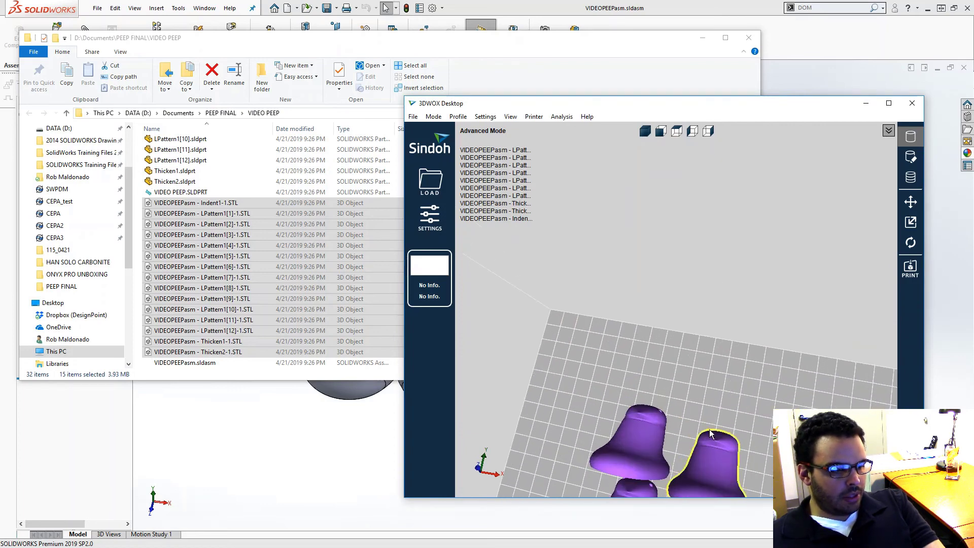
{"action": "scroll", "coordinate": [730, 421], "scroll_direction": "up", "scroll_amount": 5}
{"action": "middle_click_drag", "start_coordinate": [733, 424], "coordinate": [737, 311]}
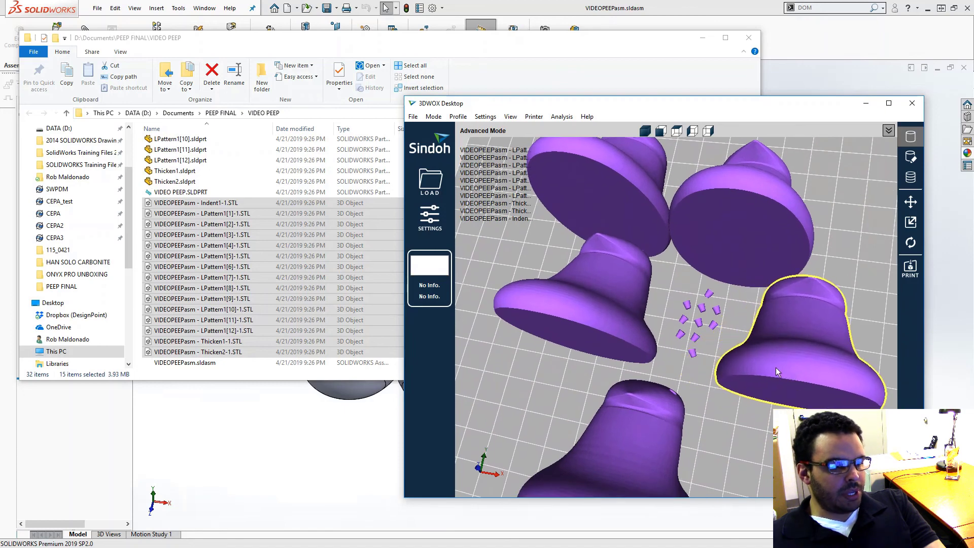
{"action": "left_click", "coordinate": [693, 351]}
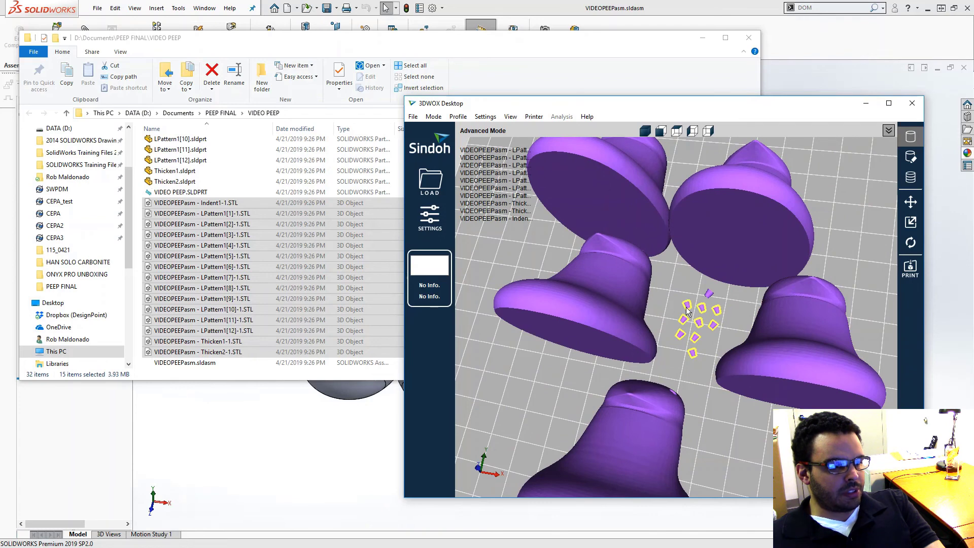
{"action": "left_click", "coordinate": [765, 333], "text": "ctrl"}
{"action": "left_click", "coordinate": [757, 232], "text": "ctrl"}
{"action": "left_click", "coordinate": [656, 215], "text": "ctrl"}
{"action": "left_click", "coordinate": [626, 276], "text": "ctrl"}
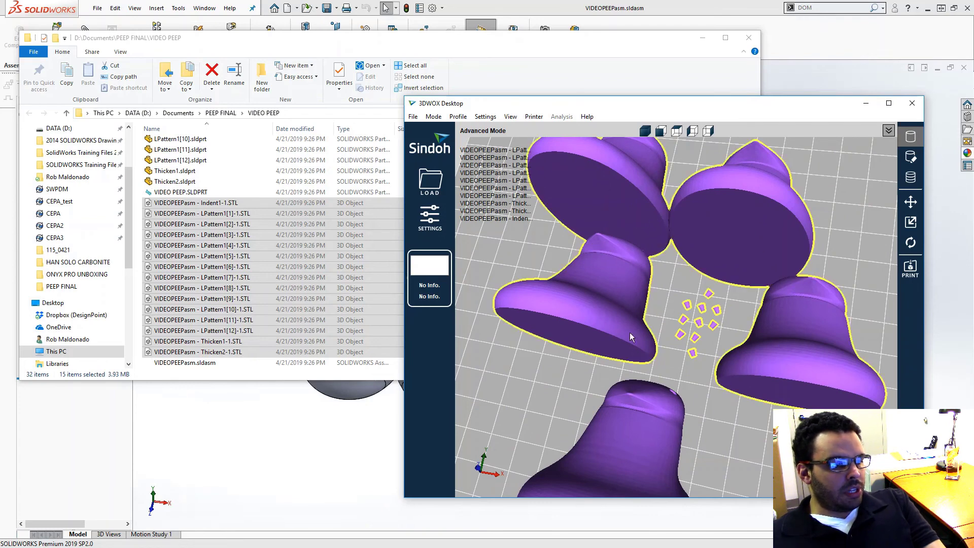
{"action": "left_click", "coordinate": [648, 444], "text": "ctrl"}
{"action": "right_click", "coordinate": [648, 444]}
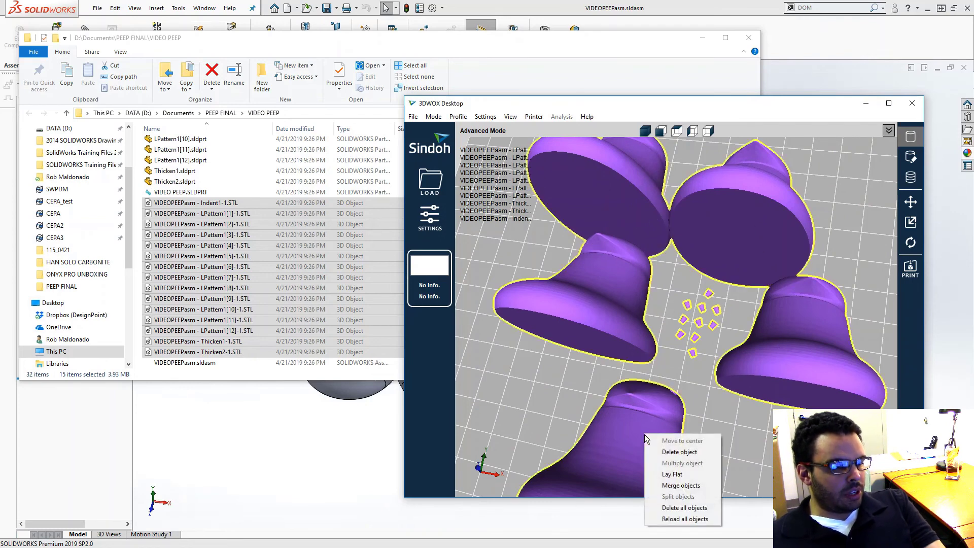
{"action": "left_click", "coordinate": [675, 482]}
{"action": "scroll", "coordinate": [666, 378], "scroll_direction": "down", "scroll_amount": 5}
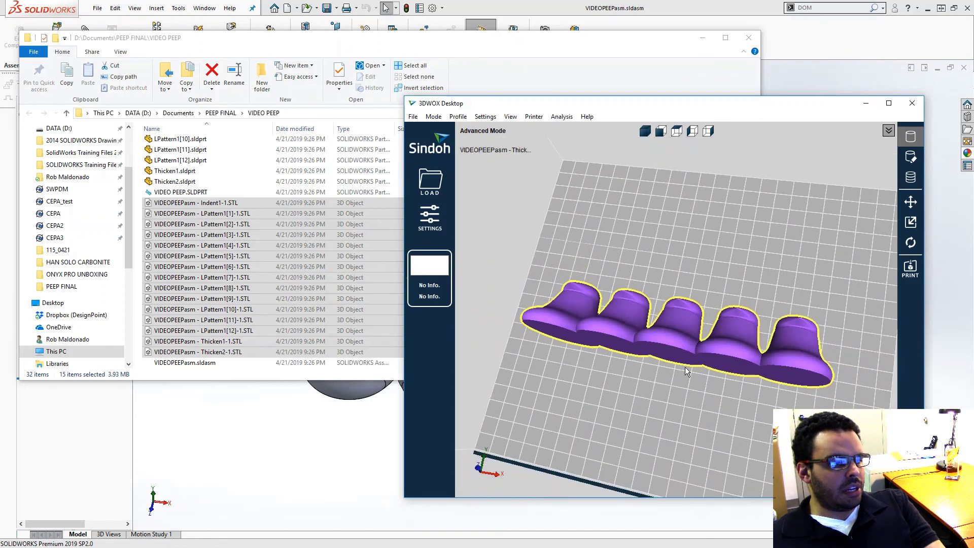
Step: Shift the merged birds (Mesh1–Mesh15, all on Cartridge 1) back and right on the build plate
{"action": "right_click_drag", "start_coordinate": [667, 378], "coordinate": [812, 178]}
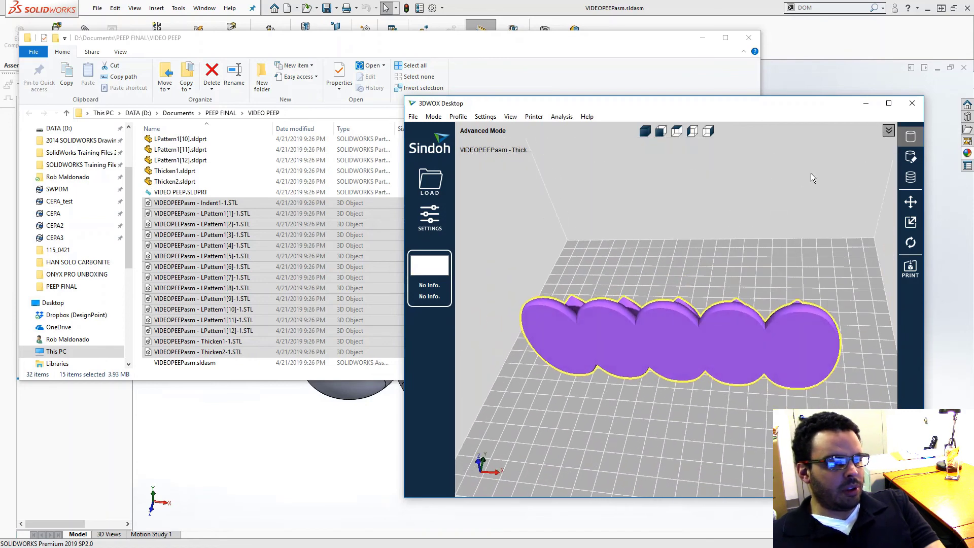
{"action": "left_click", "coordinate": [888, 132]}
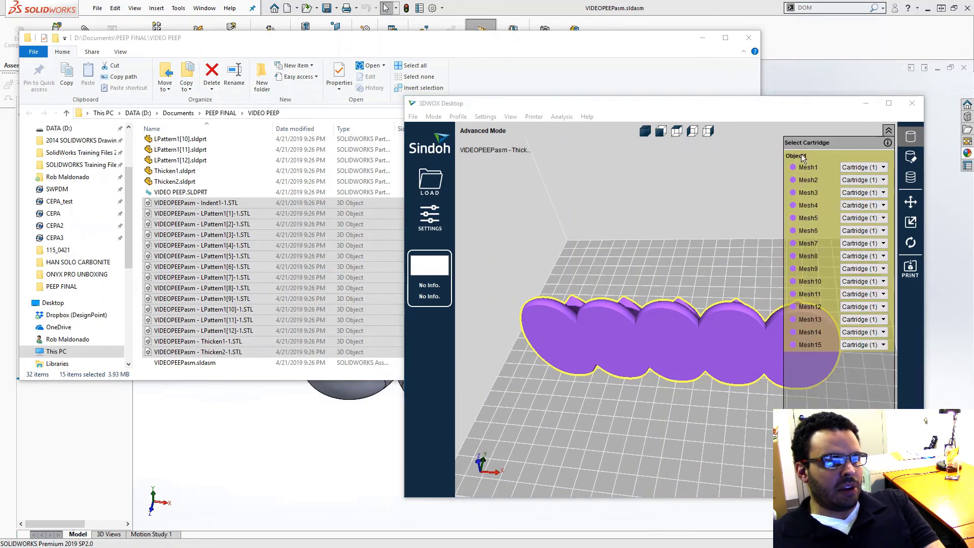
{"action": "left_click", "coordinate": [688, 186]}
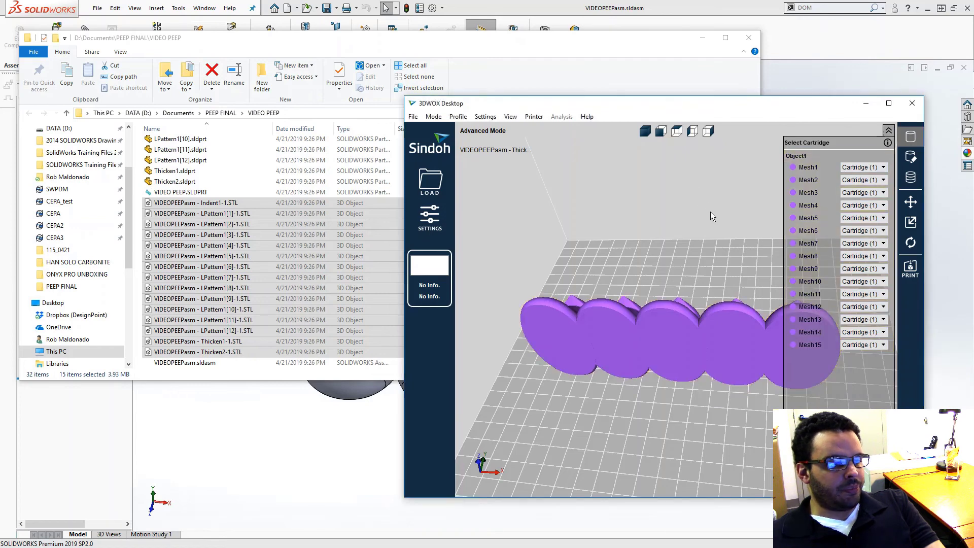
{"action": "left_click_drag", "start_coordinate": [700, 355], "coordinate": [726, 297]}
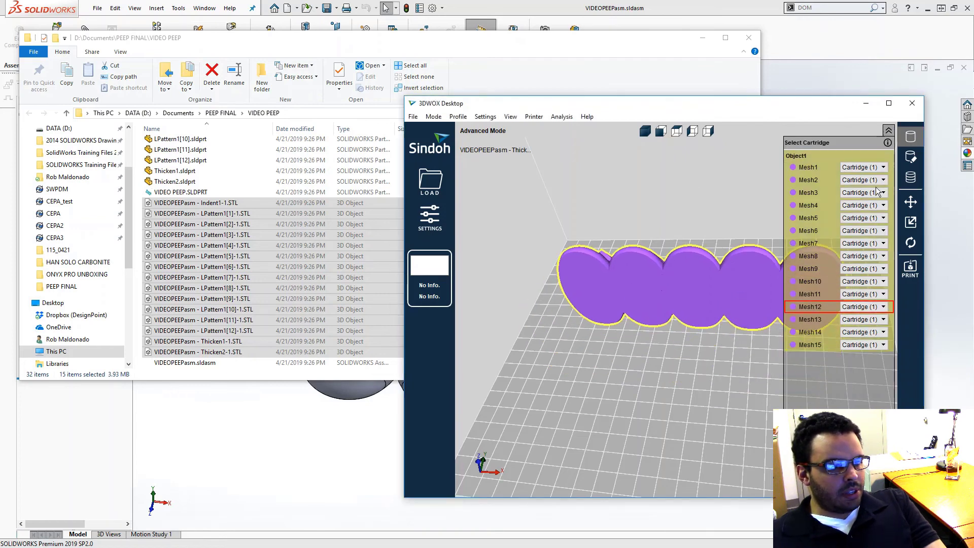
{"action": "left_click", "coordinate": [888, 131]}
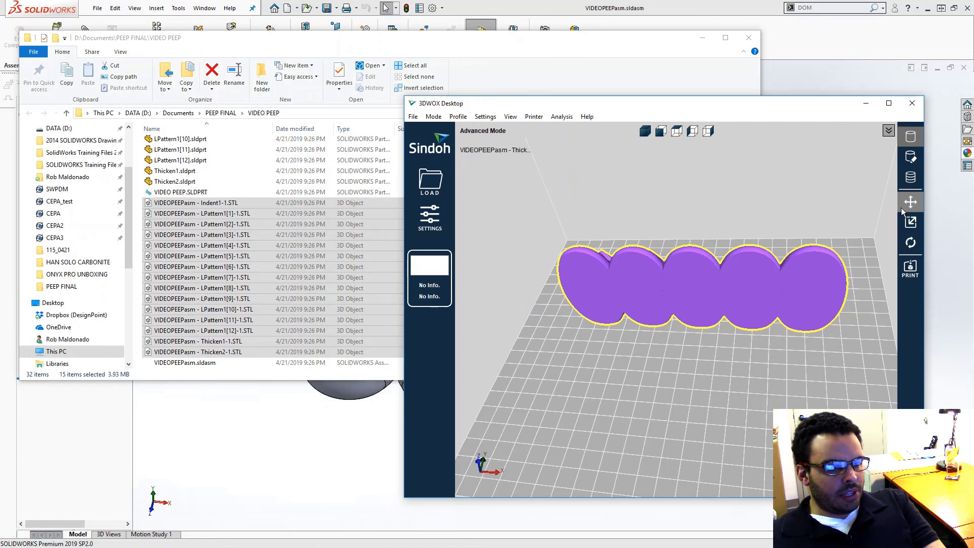
{"action": "left_click", "coordinate": [910, 242]}
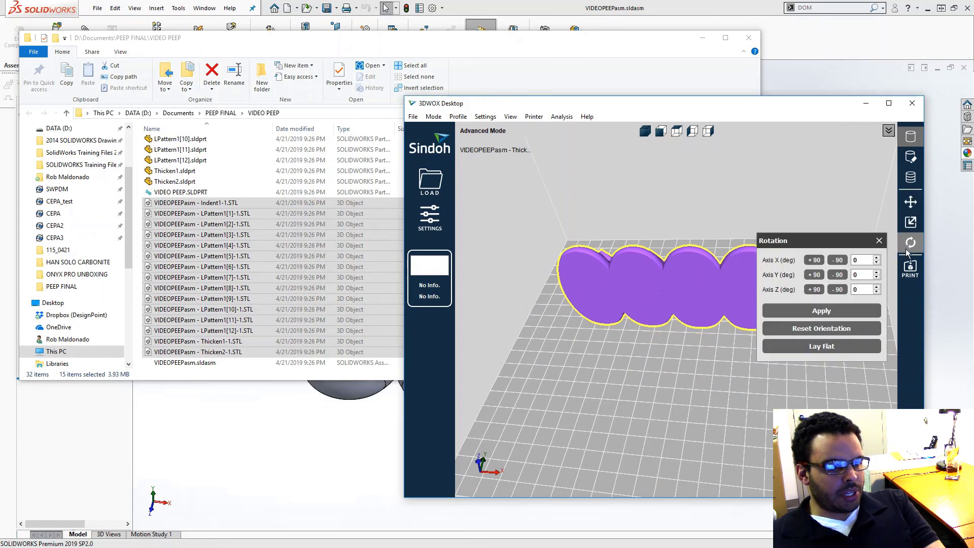
{"action": "left_click", "coordinate": [815, 260]}
{"action": "left_click", "coordinate": [733, 212]}
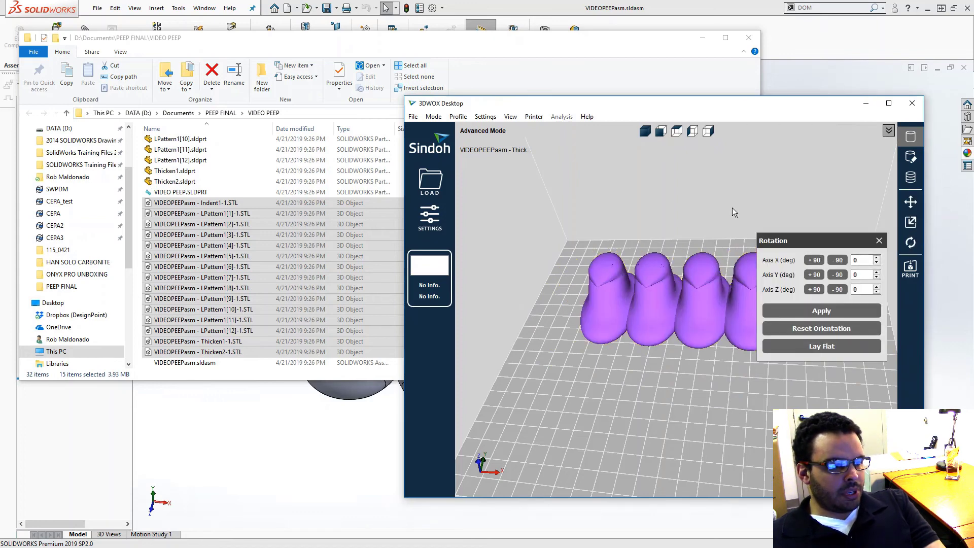
{"action": "left_click", "coordinate": [880, 240]}
{"action": "scroll", "coordinate": [609, 281], "scroll_direction": "up", "scroll_amount": 3}
{"action": "left_click", "coordinate": [733, 318]}
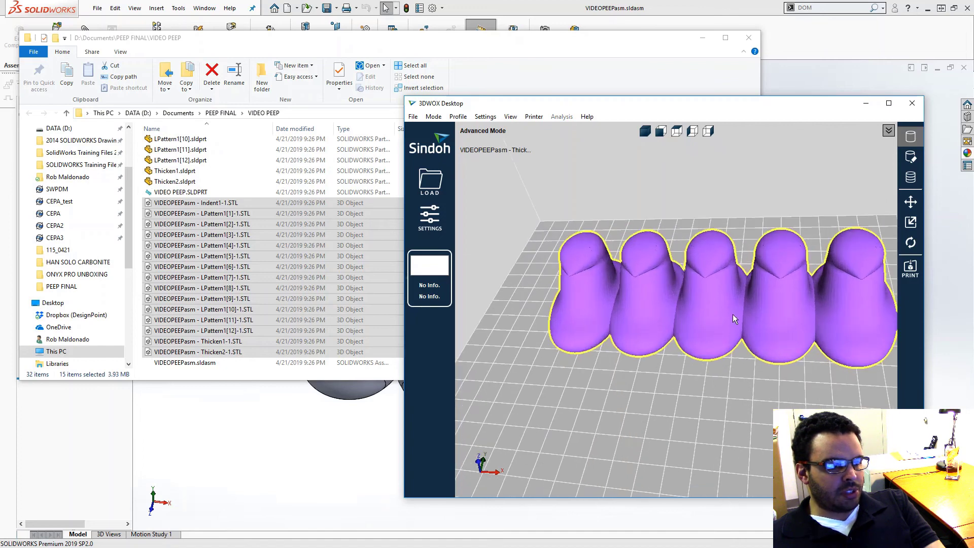
{"action": "scroll", "coordinate": [818, 302], "scroll_direction": "down", "scroll_amount": 2}
{"action": "left_click", "coordinate": [771, 136]}
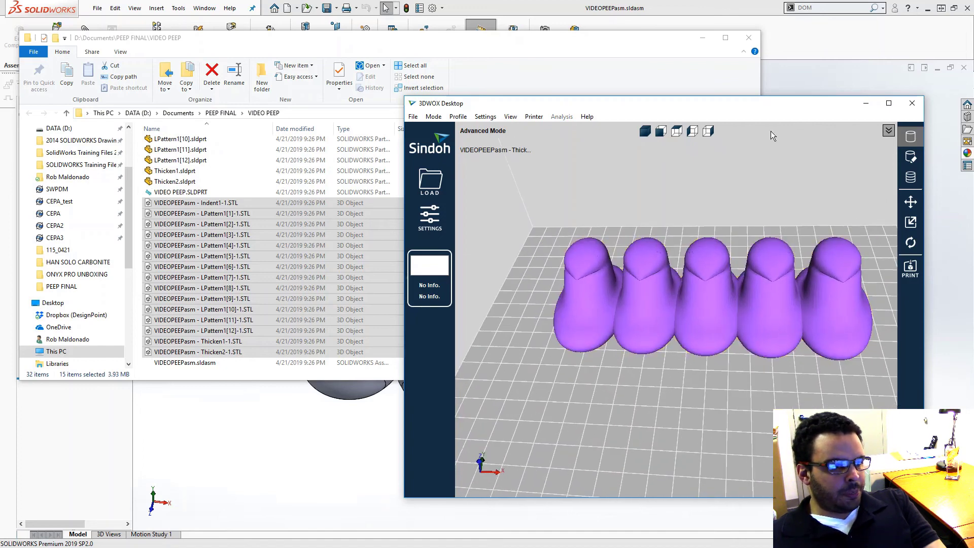
{"action": "left_click_drag", "start_coordinate": [738, 105], "coordinate": [743, 104]}
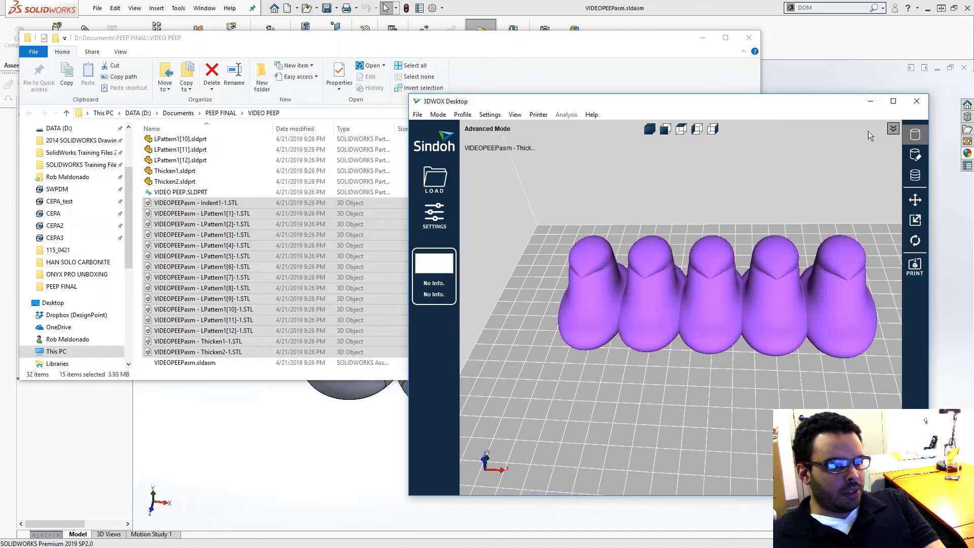
Step: Assign Mesh1 to Cartridge (2) and move and widen the 3DWOX window
{"action": "left_click", "coordinate": [893, 129]}
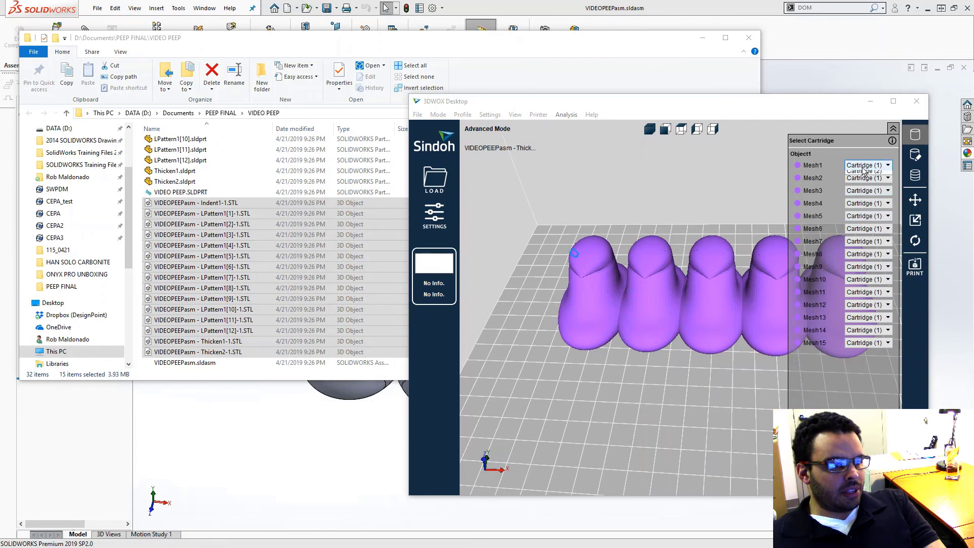
{"action": "left_click", "coordinate": [862, 171]}
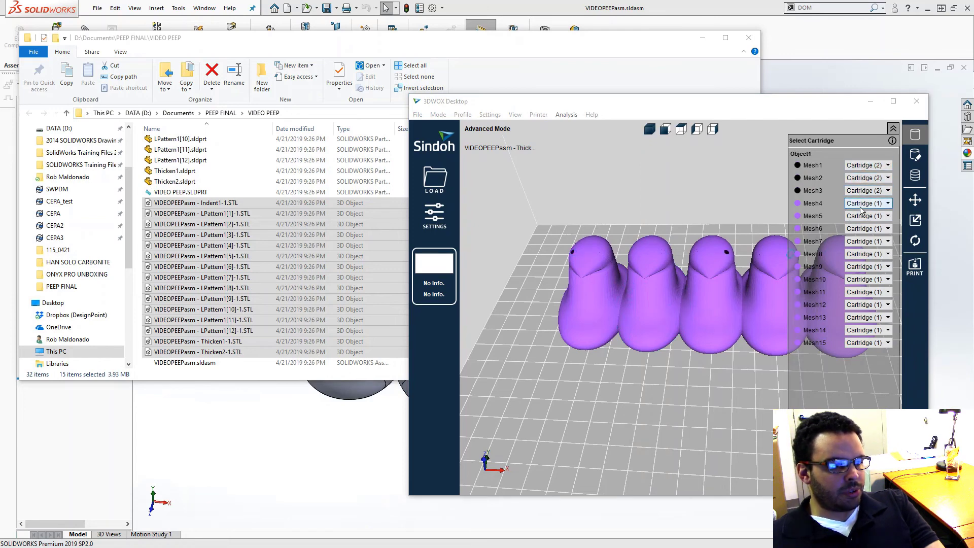
{"action": "left_click_drag", "start_coordinate": [679, 110], "coordinate": [393, 85]}
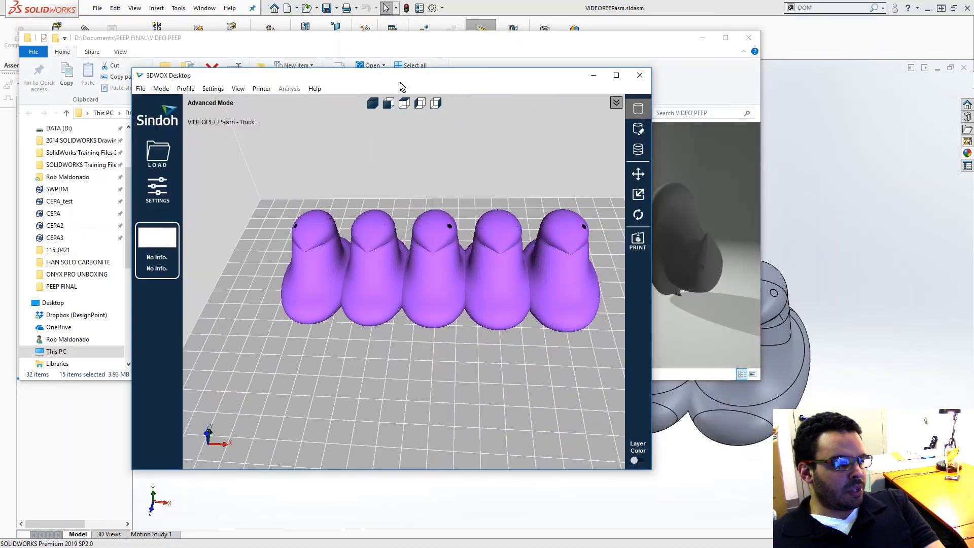
{"action": "left_click_drag", "start_coordinate": [640, 284], "coordinate": [942, 228]}
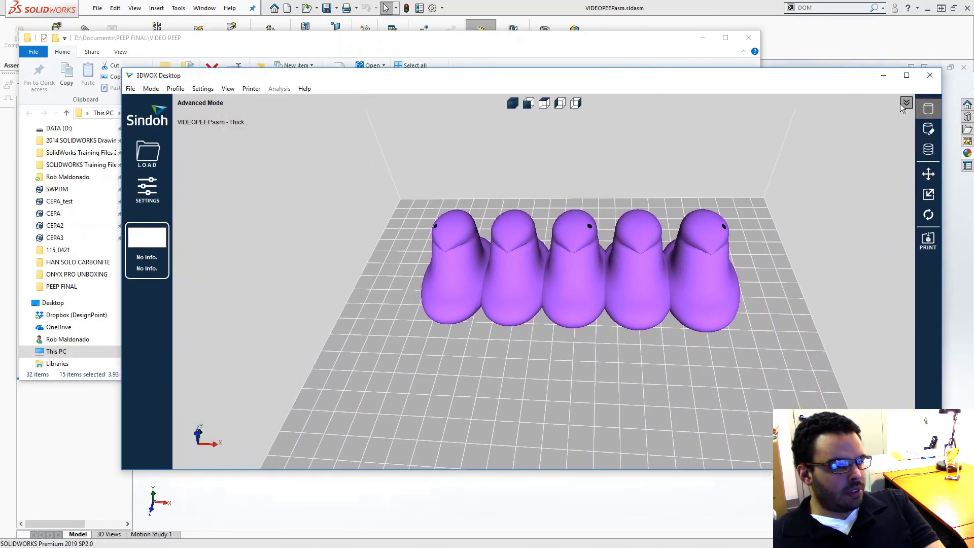
{"action": "left_click", "coordinate": [905, 104]}
Step: Set Mesh4, Mesh5, Mesh7, Mesh8 and Mesh10 to Cartridge (2)
{"action": "left_click", "coordinate": [877, 177]}
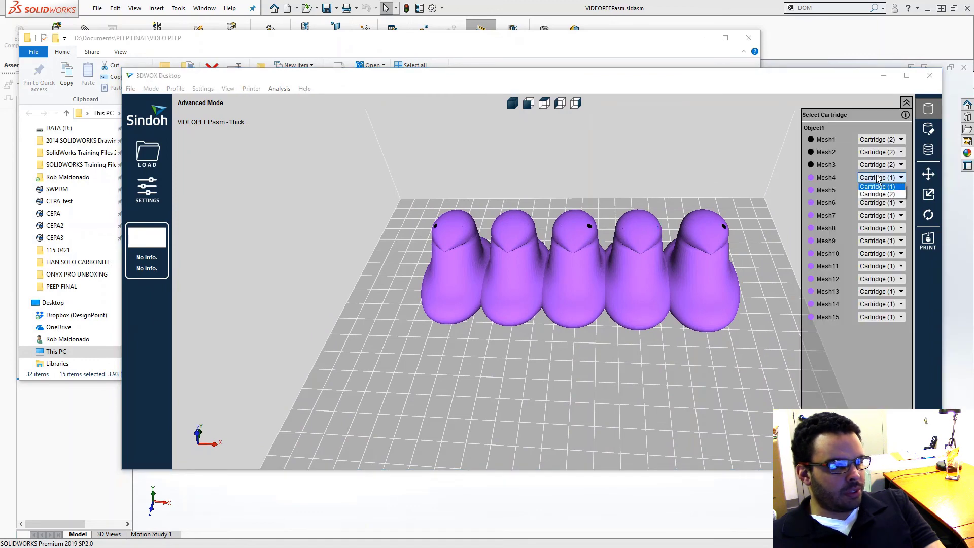
{"action": "left_click", "coordinate": [878, 194]}
{"action": "left_click", "coordinate": [877, 190]}
{"action": "left_click", "coordinate": [877, 207]}
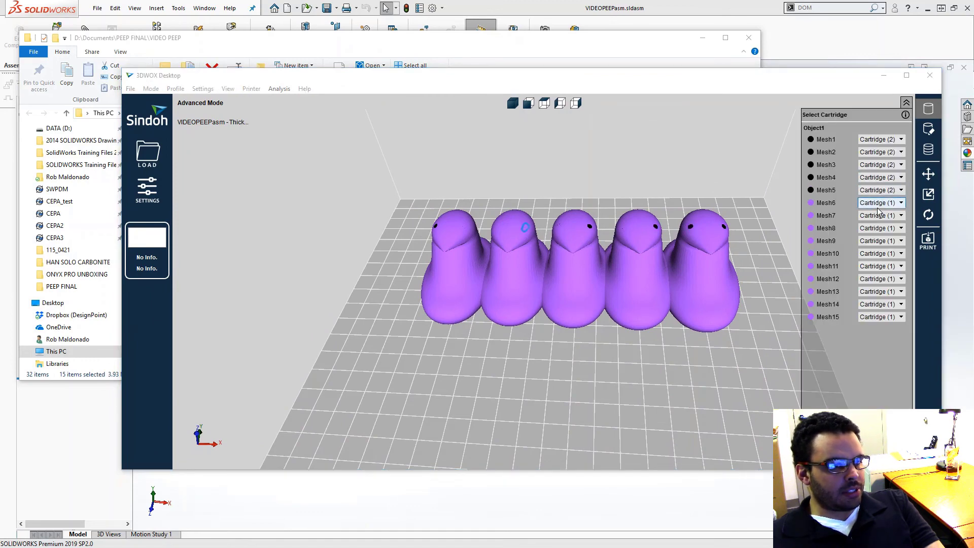
{"action": "left_click", "coordinate": [879, 224]}
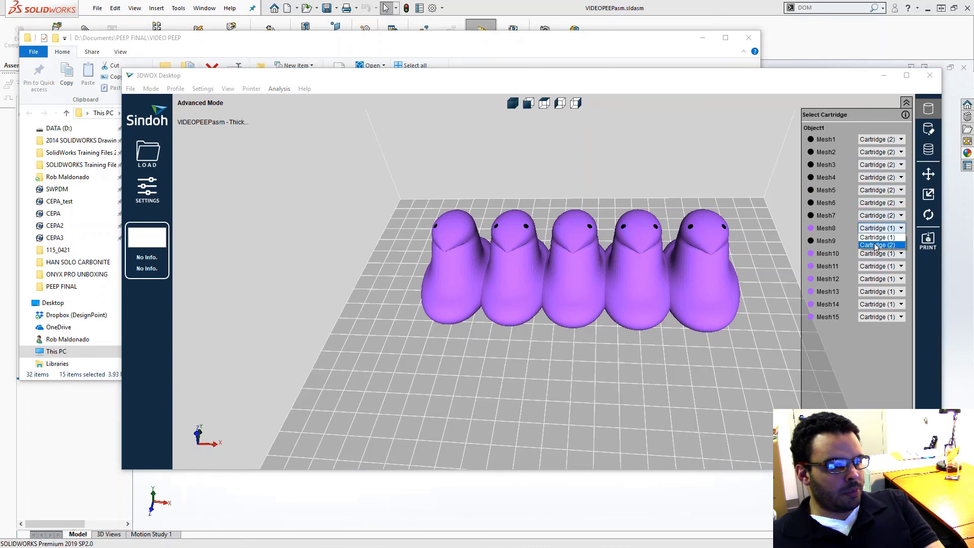
{"action": "left_click", "coordinate": [876, 245]}
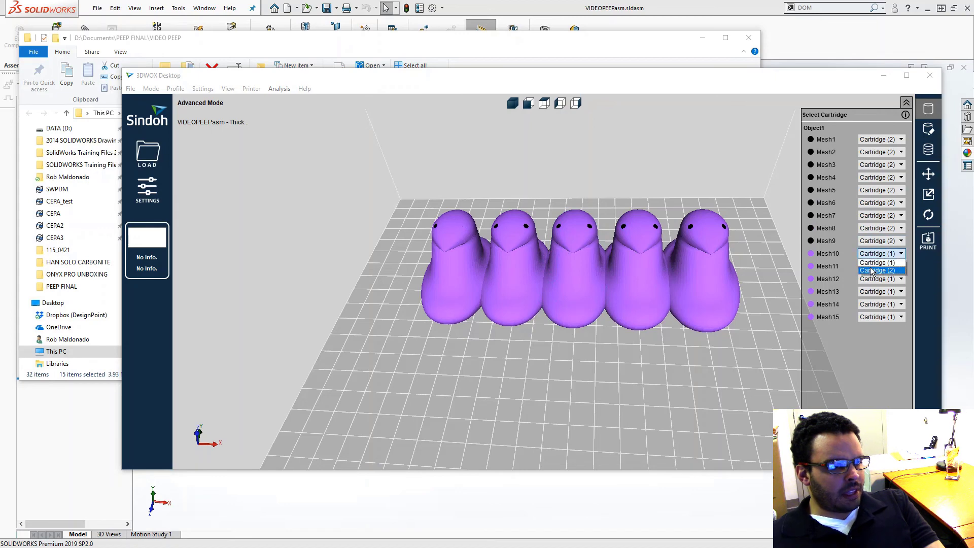
{"action": "left_click", "coordinate": [876, 270]}
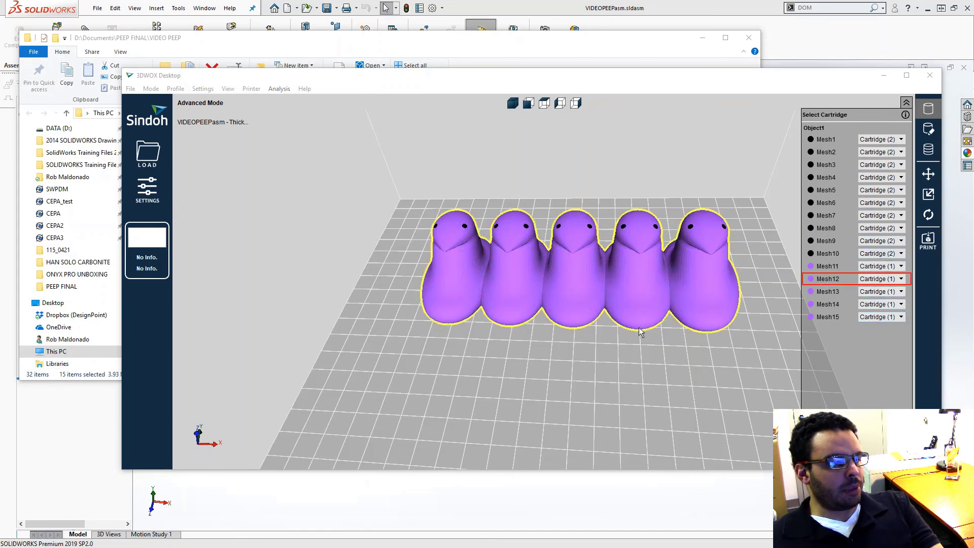
Step: Reposition the peeps farther back on the build plate
{"action": "mouse_move", "coordinate": [622, 287]}
{"action": "left_mouse_down"}
{"action": "mouse_move", "coordinate": [621, 276]}
{"action": "mouse_move", "coordinate": [619, 290]}
{"action": "left_mouse_up"}
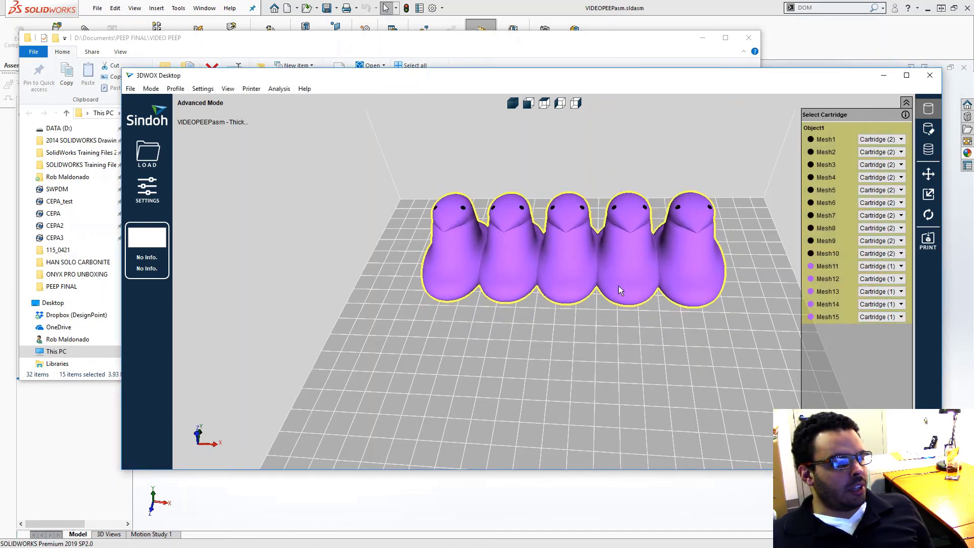
{"action": "left_click", "coordinate": [540, 388]}
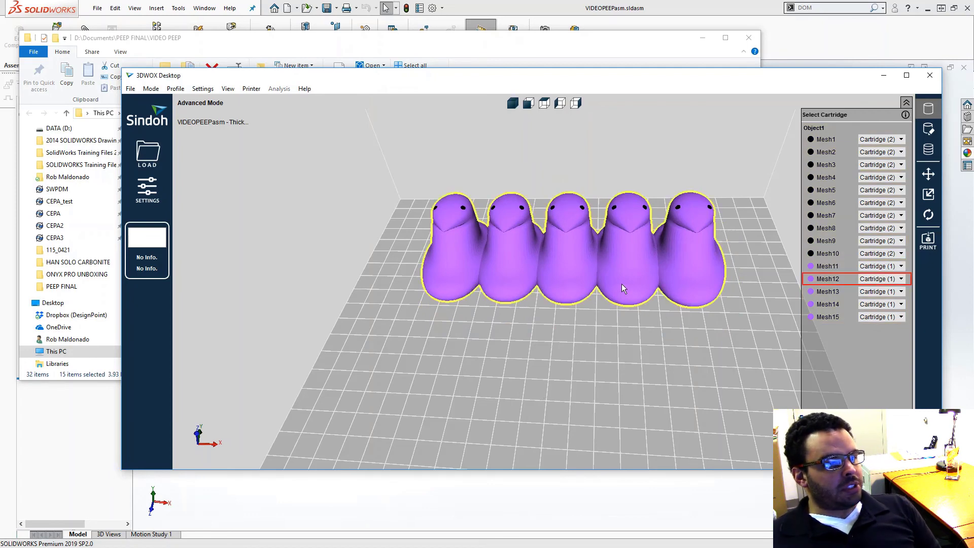
{"action": "left_click_drag", "start_coordinate": [640, 299], "coordinate": [498, 245]}
{"action": "left_click", "coordinate": [625, 322]}
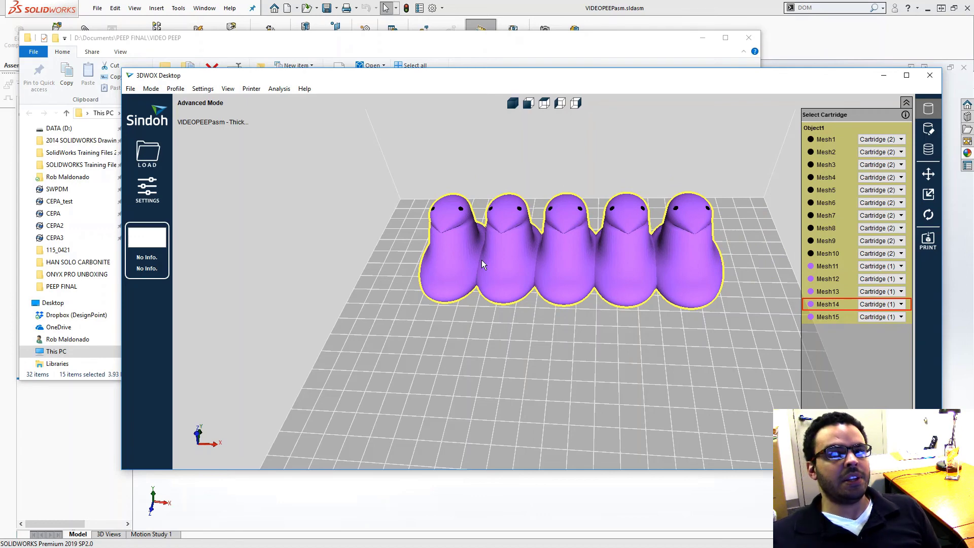
Step: Select Indent1-1.STL, Thicken1-1.STL and Thicken2-1.STL from the STL folder and load them into 3DWOX
{"action": "left_click", "coordinate": [491, 61]}
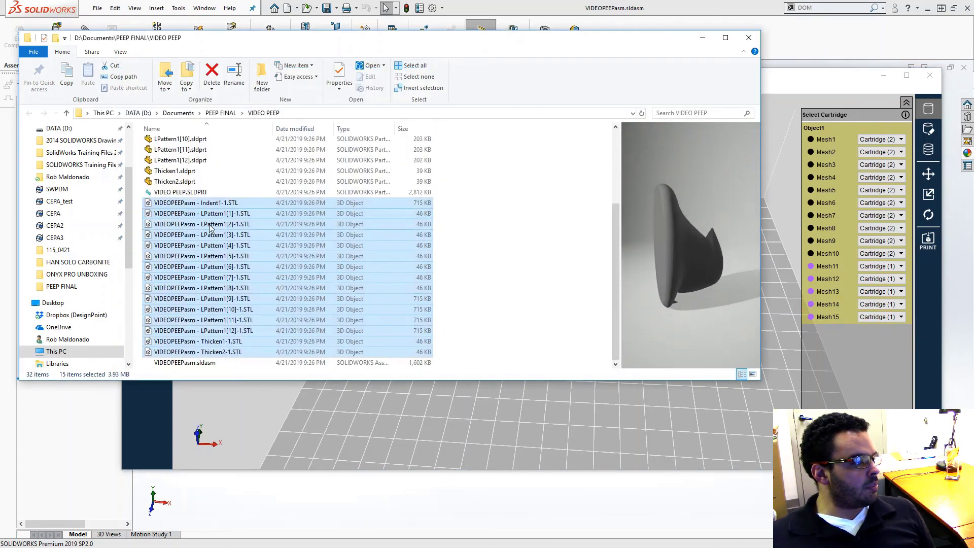
{"action": "left_click", "coordinate": [203, 207]}
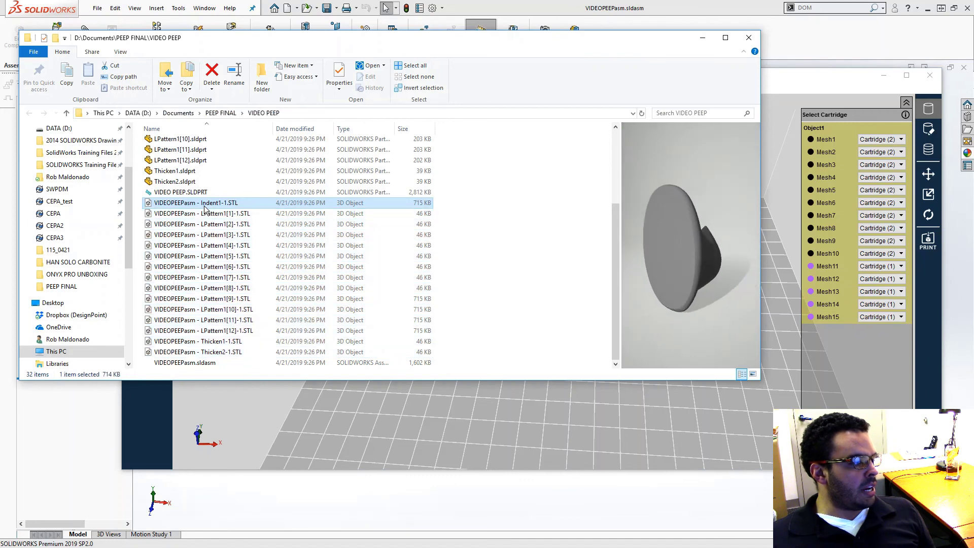
{"action": "left_click", "coordinate": [235, 342], "text": "ctrl"}
{"action": "left_click", "coordinate": [225, 352], "text": "ctrl"}
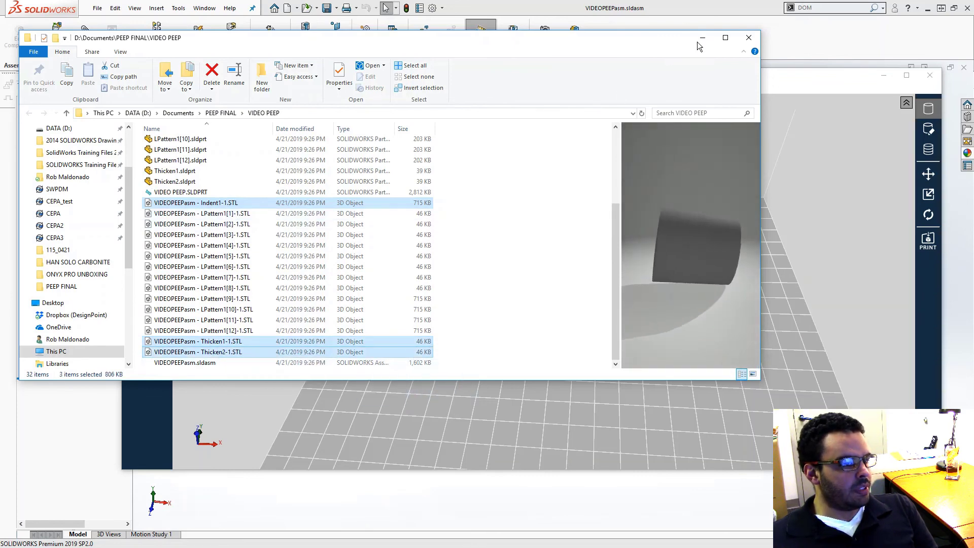
{"action": "left_click", "coordinate": [794, 76]}
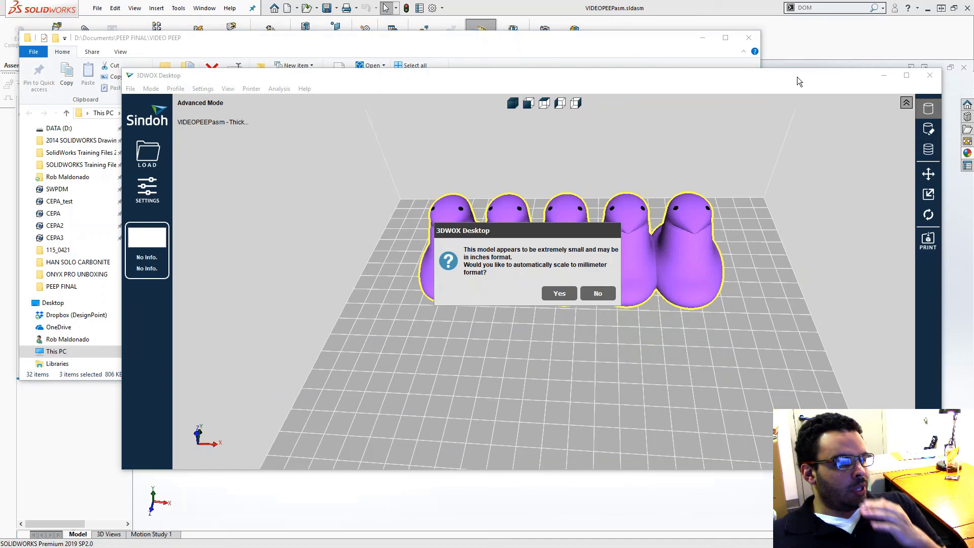
Step: Keep the new peep's original scale and merge its three parts into one object
{"action": "left_click", "coordinate": [599, 290]}
{"action": "left_click", "coordinate": [597, 290]}
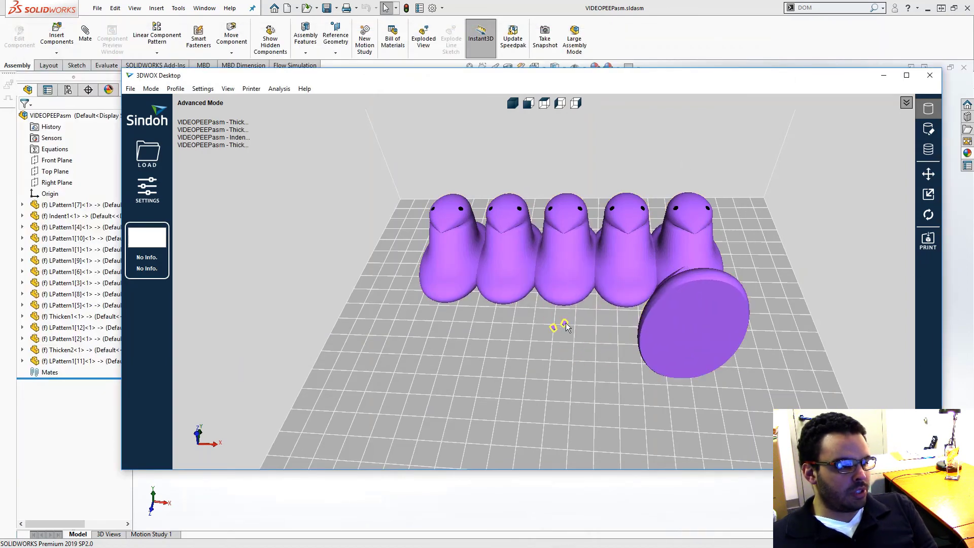
{"action": "right_click", "coordinate": [701, 323]}
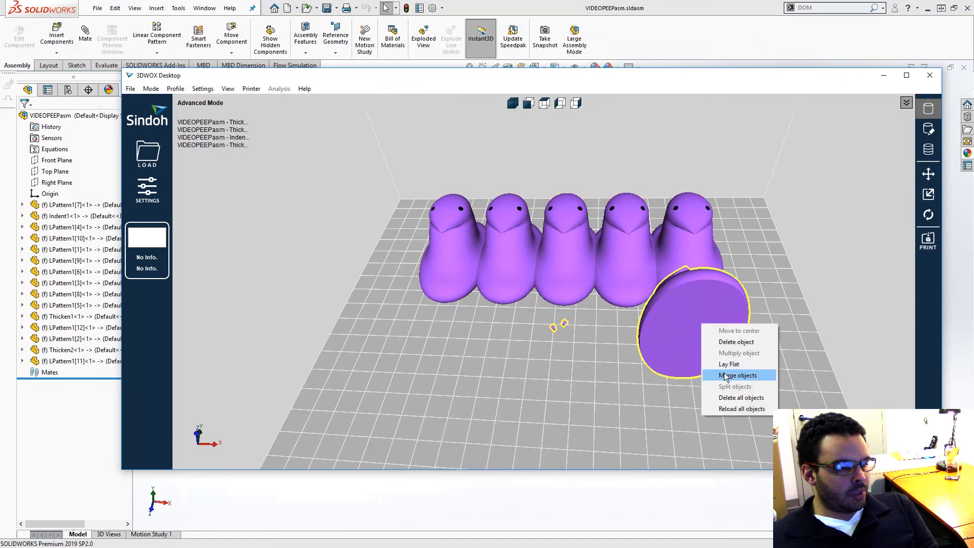
{"action": "left_click", "coordinate": [725, 375]}
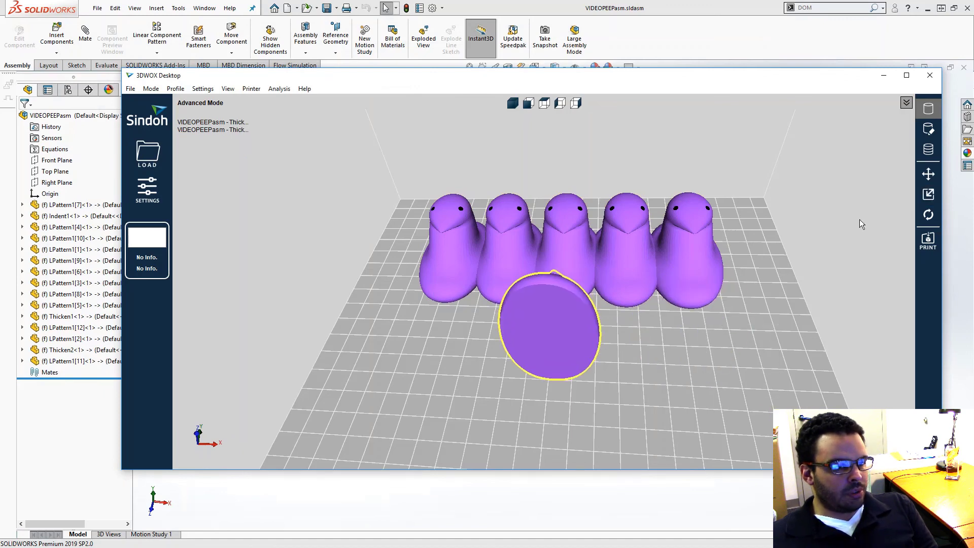
Step: Rotate the new peep 90 degrees on X so it stands upright
{"action": "left_click", "coordinate": [928, 215]}
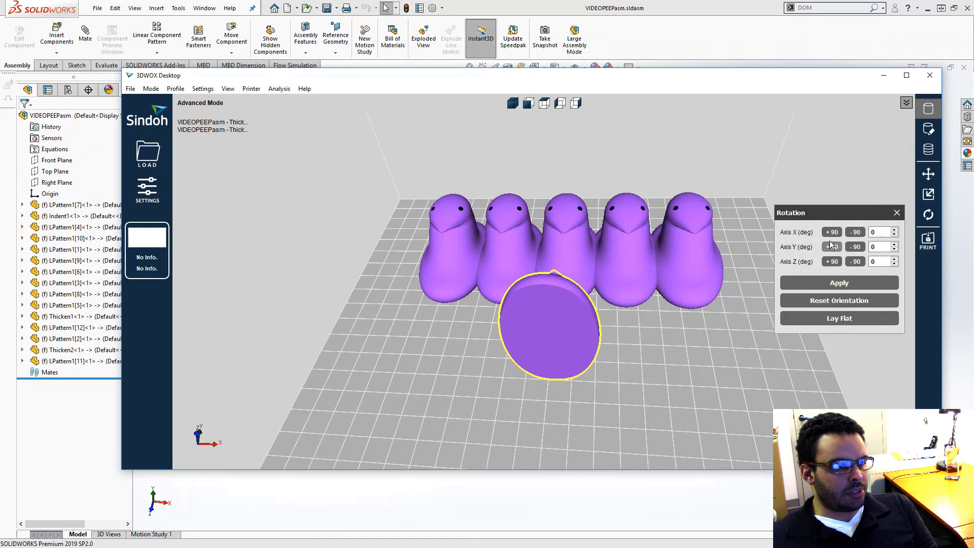
{"action": "left_click", "coordinate": [830, 233]}
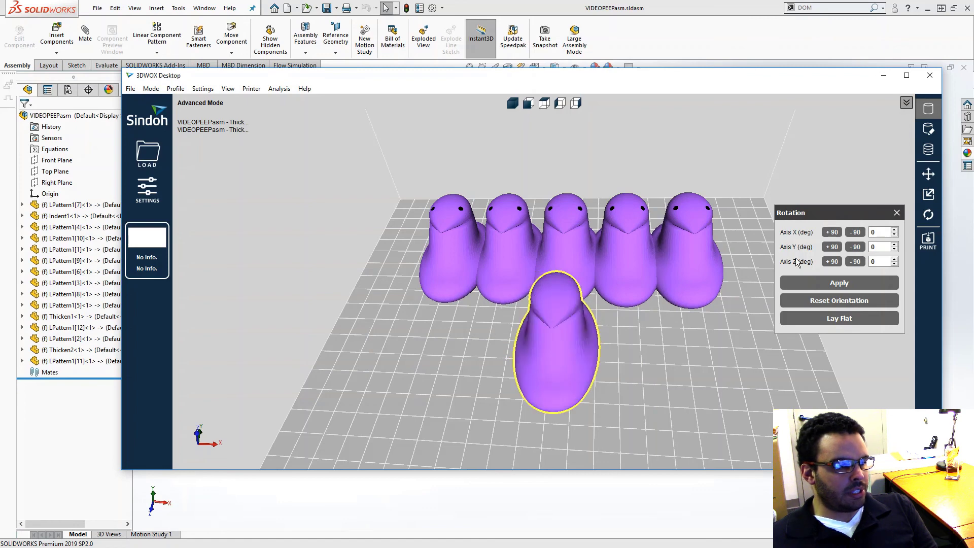
{"action": "left_click", "coordinate": [906, 104]}
{"action": "left_click", "coordinate": [879, 342]}
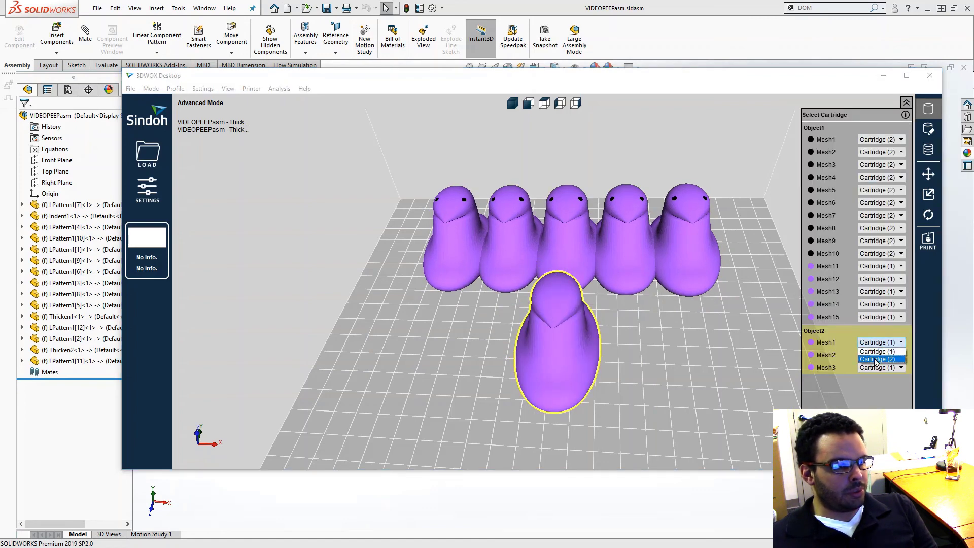
Step: Assign Object2's Mesh1 to Cartridge (2)
{"action": "left_click", "coordinate": [876, 356]}
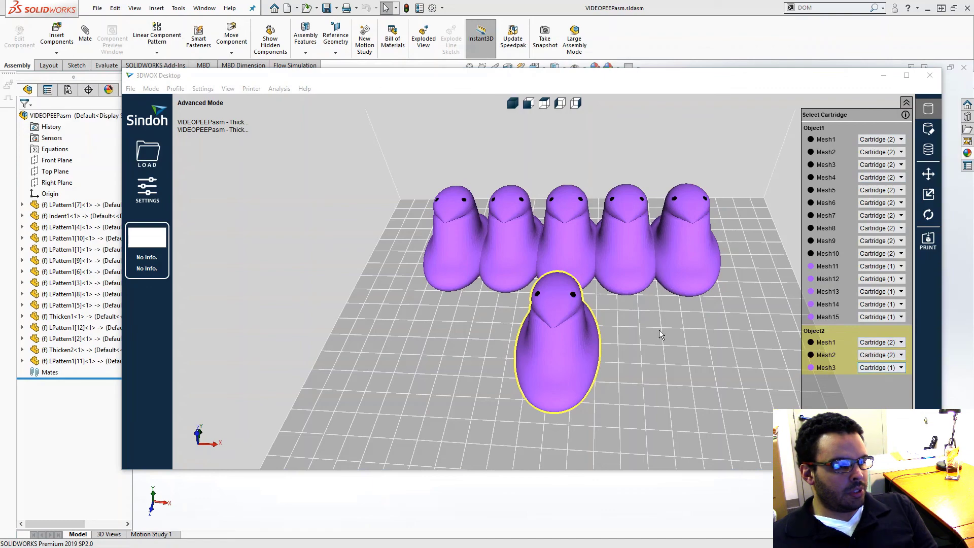
{"action": "left_click", "coordinate": [664, 355]}
{"action": "left_click_drag", "start_coordinate": [662, 367], "coordinate": [680, 350]}
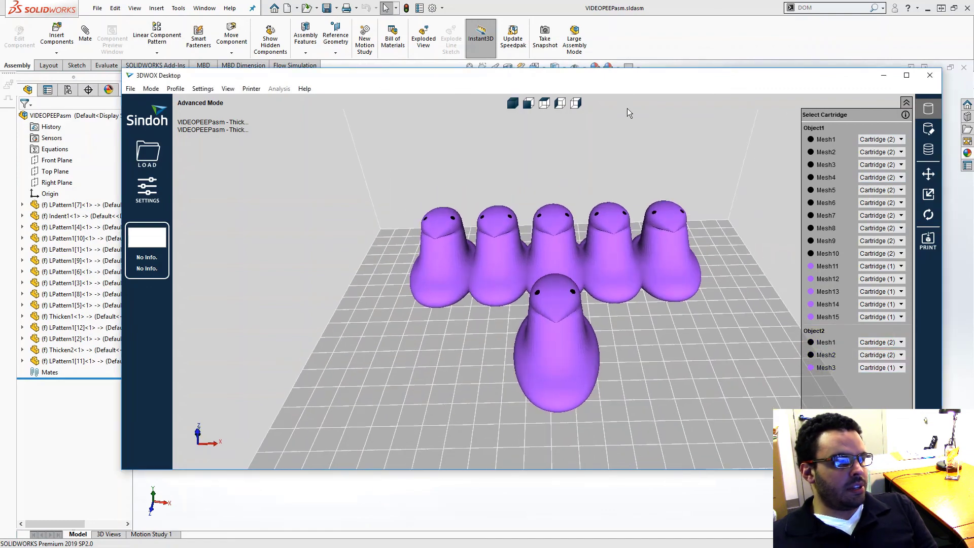
Step: Maximize the slicer window and tilt to an oblique view of the peeps
{"action": "double_click", "coordinate": [622, 75]}
{"action": "scroll", "coordinate": [611, 280], "scroll_direction": "up", "scroll_amount": 3}
{"action": "left_click_drag", "start_coordinate": [610, 280], "coordinate": [632, 350]}
{"action": "scroll", "coordinate": [632, 351], "scroll_direction": "up", "scroll_amount": 2}
{"action": "scroll", "coordinate": [658, 397], "scroll_direction": "down", "scroll_amount": 3}
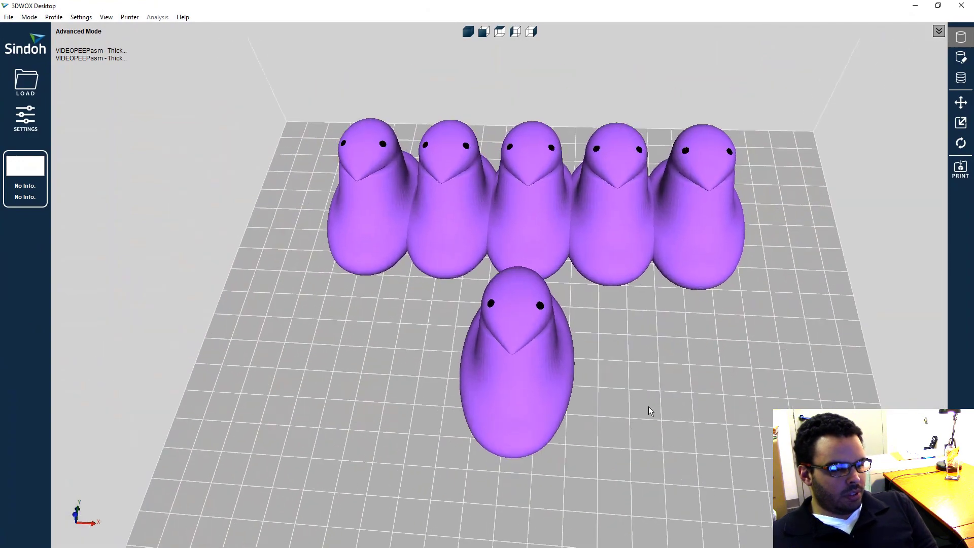
{"action": "left_click_drag", "start_coordinate": [648, 406], "coordinate": [664, 371]}
Step: Nudge the front peep slightly forward, slice, and dismiss the thin-shape warning
{"action": "left_click", "coordinate": [536, 410]}
{"action": "left_click_drag", "start_coordinate": [534, 401], "coordinate": [543, 427]}
{"action": "left_click", "coordinate": [878, 214]}
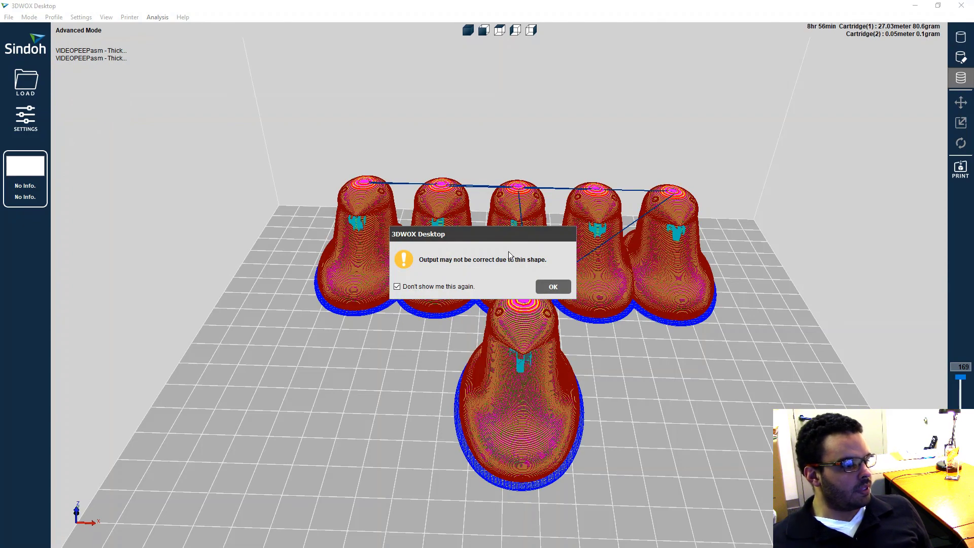
{"action": "left_click", "coordinate": [554, 287]}
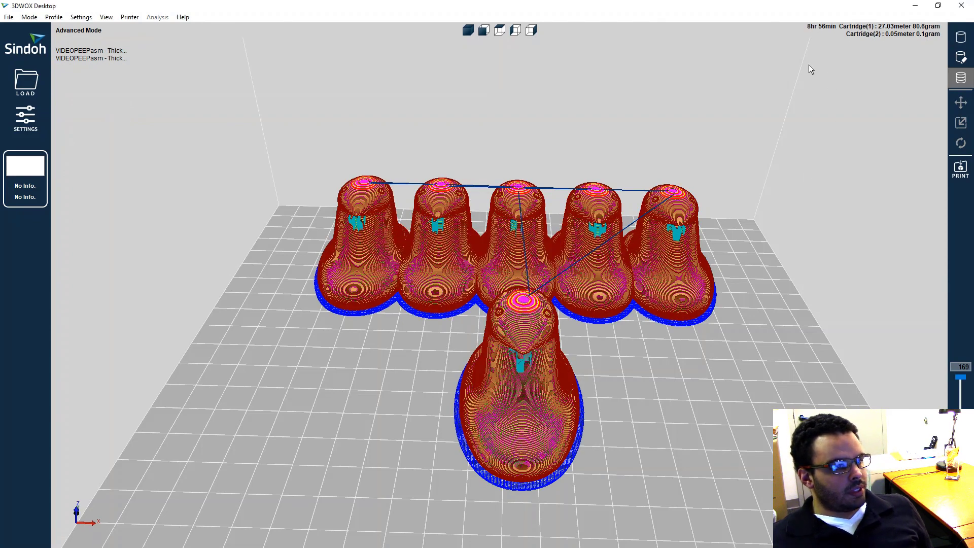